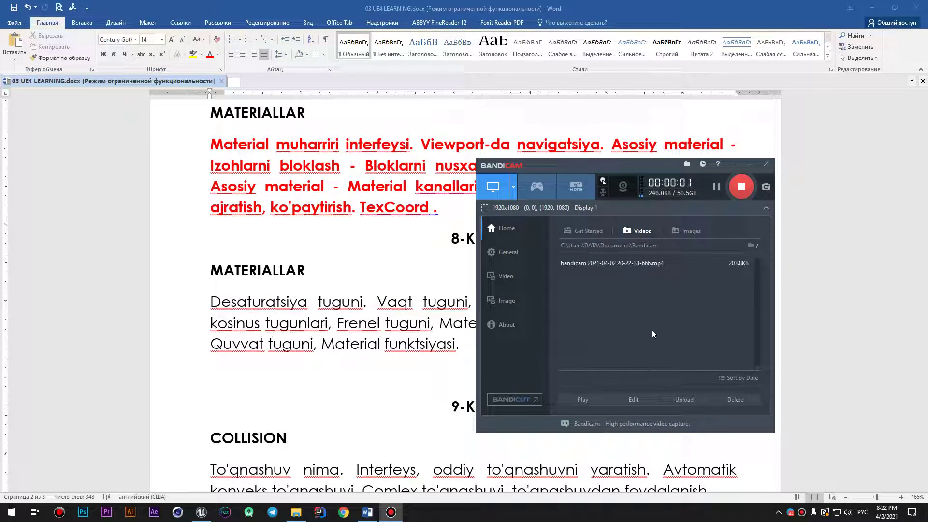
Step: Hide Bandicam, select 'Desaturatsiya tuguni.' in the document, and minimize Word
click(750, 166)
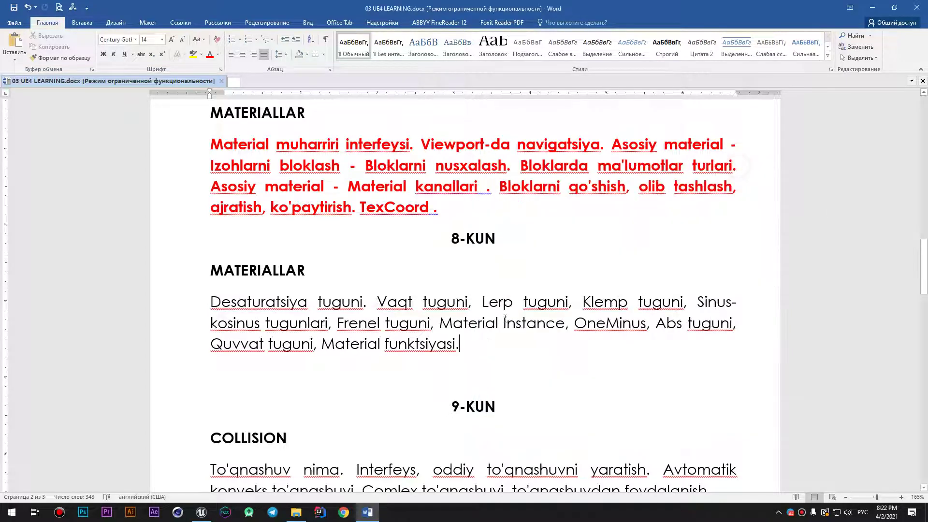
drag(374, 310, 212, 305)
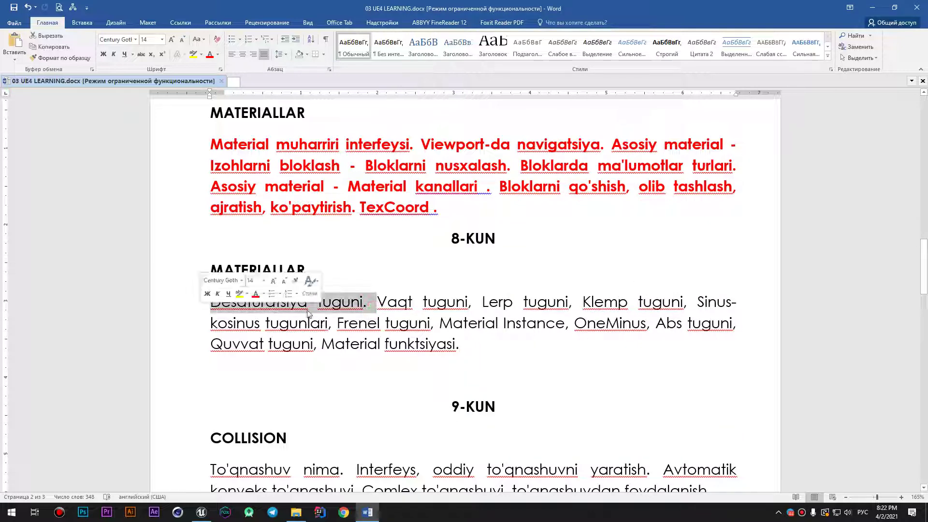
click(879, 6)
Step: Bring Unreal back, browse to the MATERIAL folder in the Content Browser, and open M_test_Master
click(201, 512)
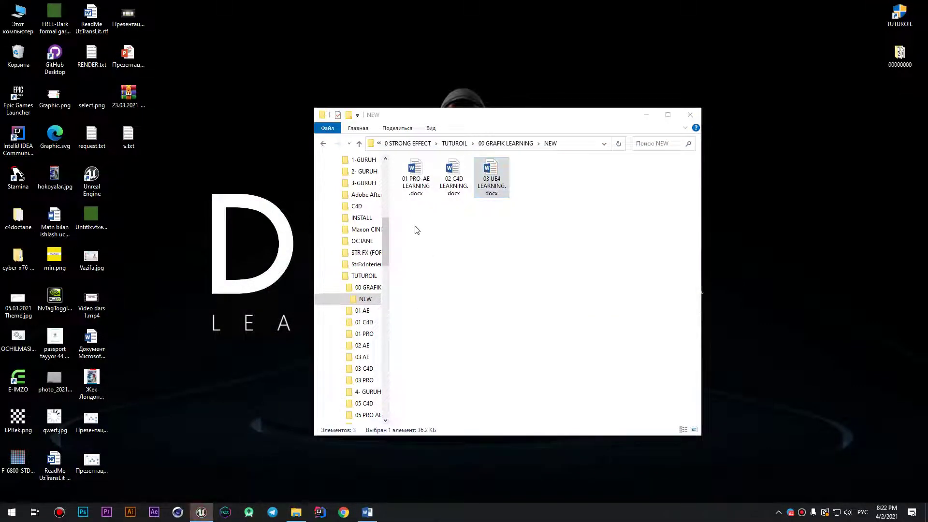
right_drag(419, 227, 418, 228)
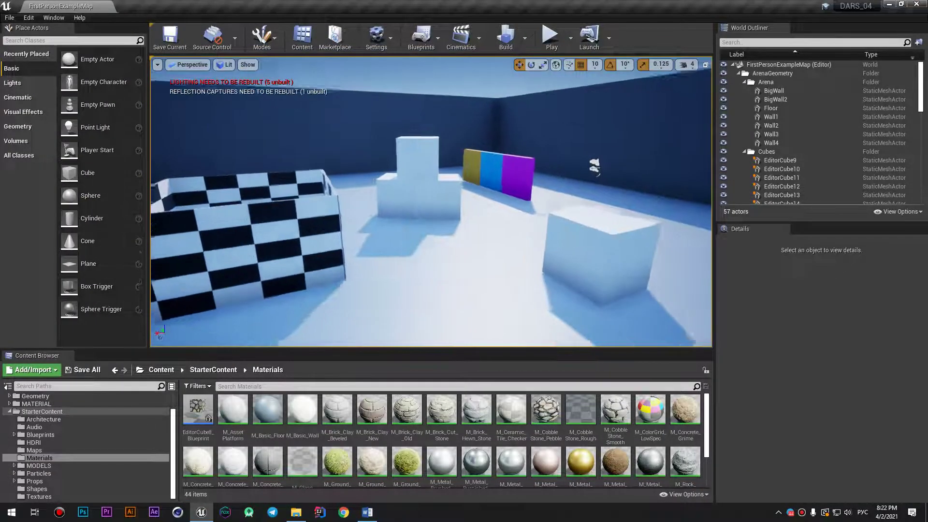
click(9, 412)
click(37, 429)
right_click(315, 457)
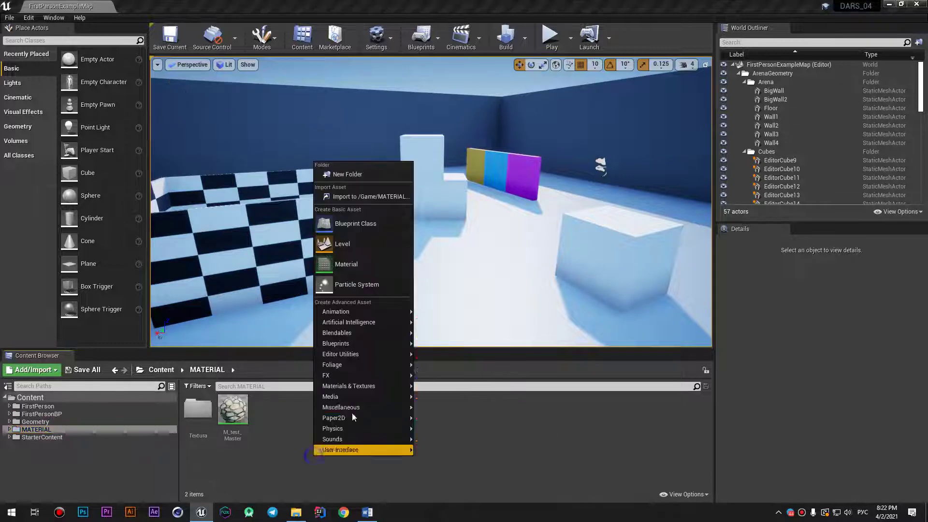
right_click(345, 442)
right_click(344, 442)
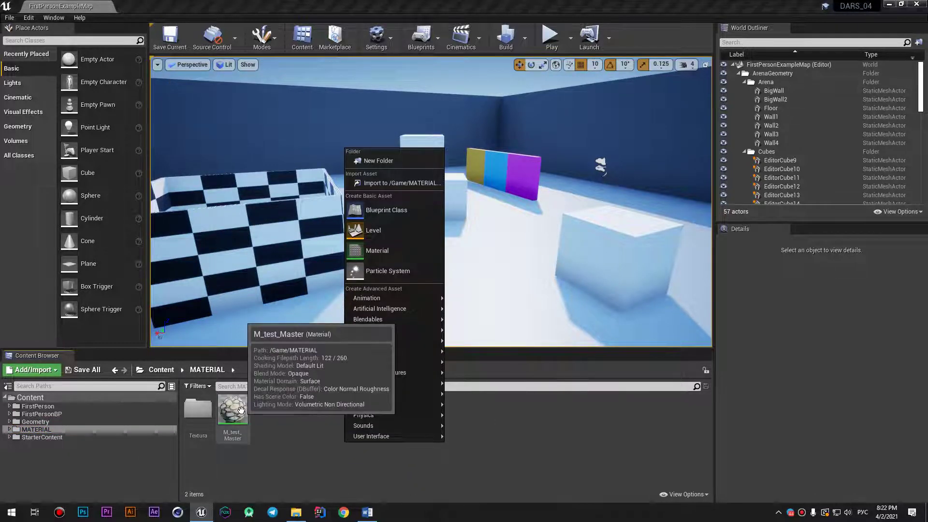
double_click(234, 411)
Step: Delete the Texture Sample node that feeds Base Color
scroll(439, 264, down, 1)
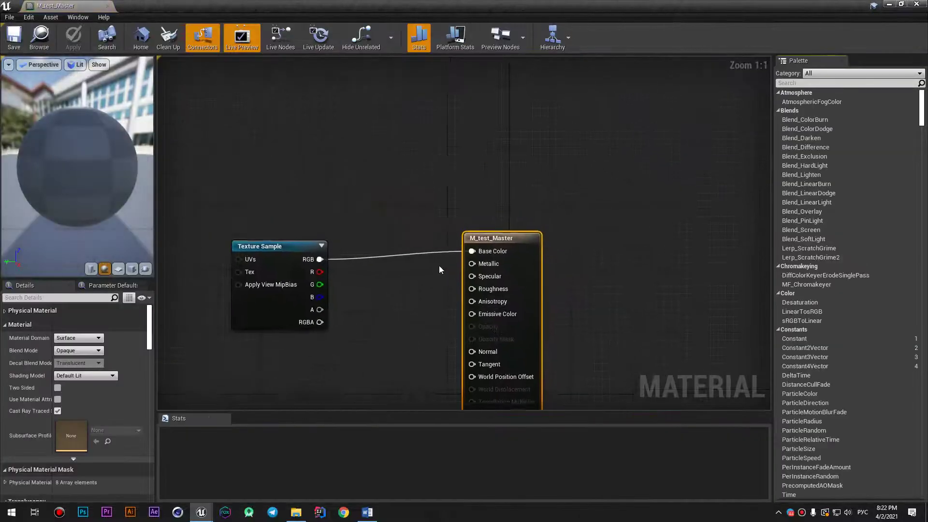
scroll(439, 265, down, 2)
scroll(456, 289, down, 2)
scroll(435, 206, up, 4)
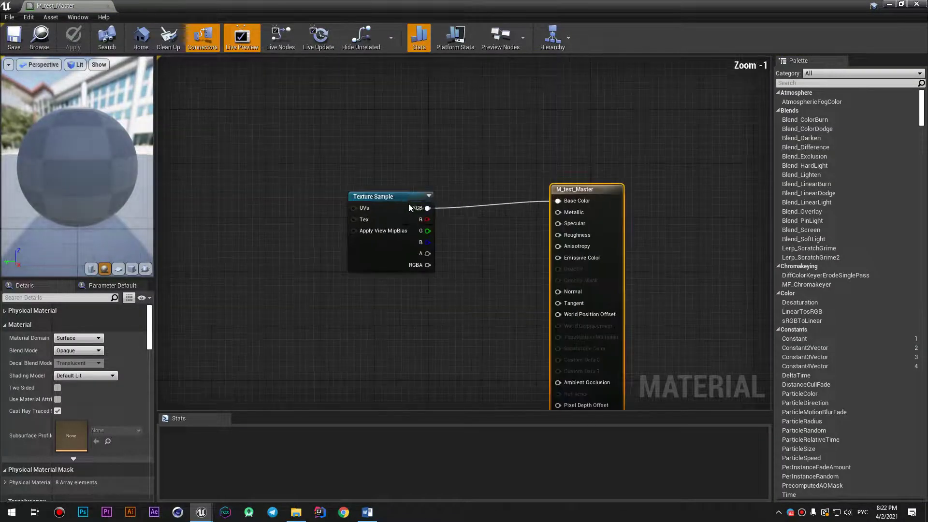
drag(387, 190, 370, 191)
scroll(412, 218, up, 1)
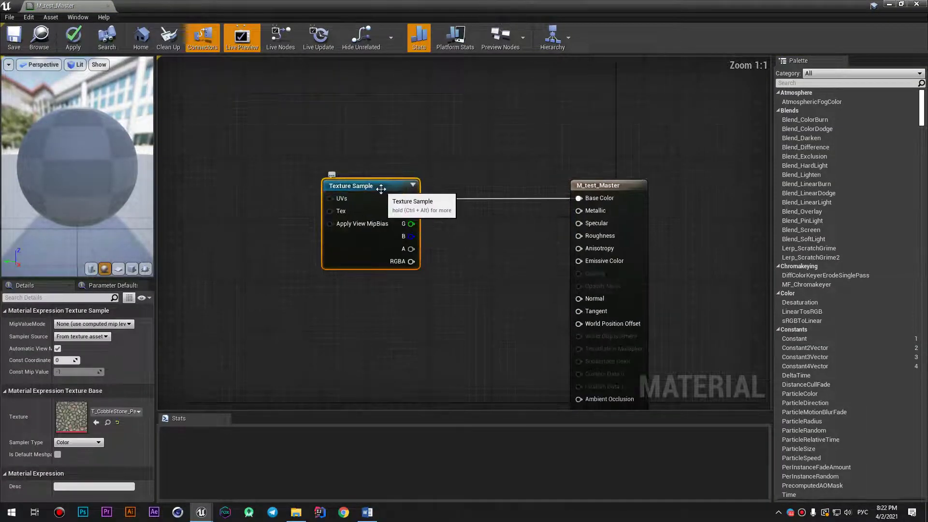
drag(412, 219, 418, 241)
key(Delete)
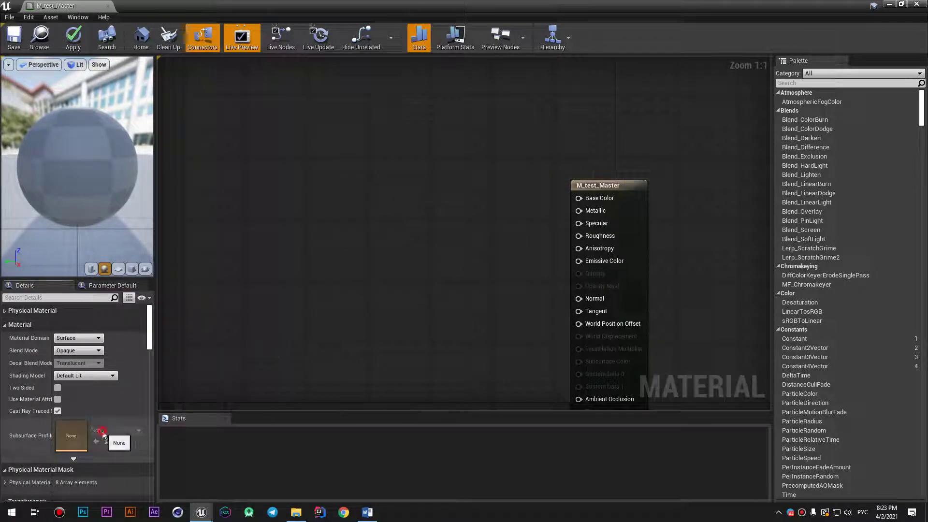
Step: Move the M_test_Master result node upward in the graph
click(83, 430)
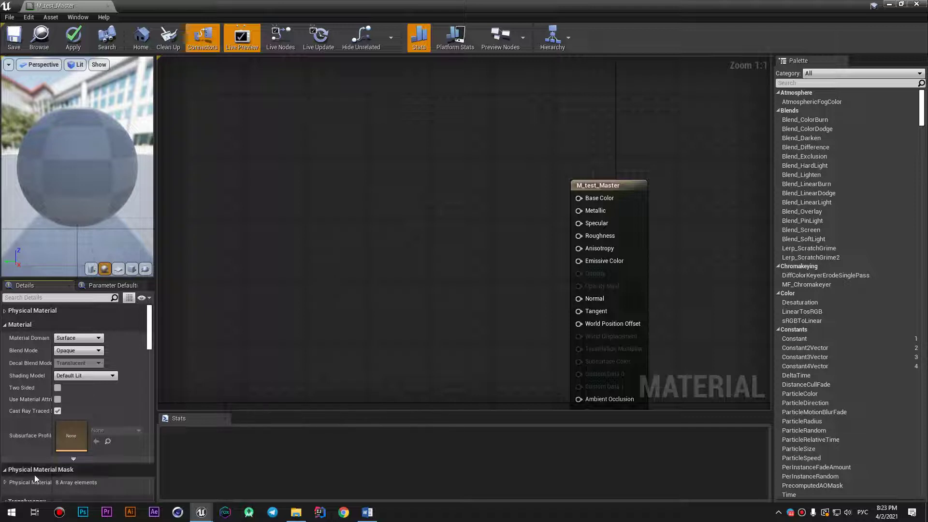
click(444, 216)
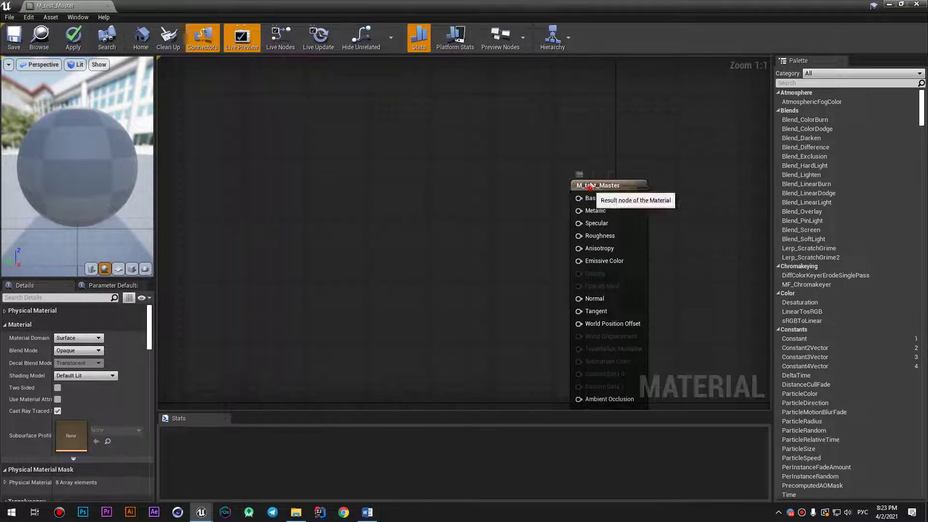
drag(590, 189, 582, 120)
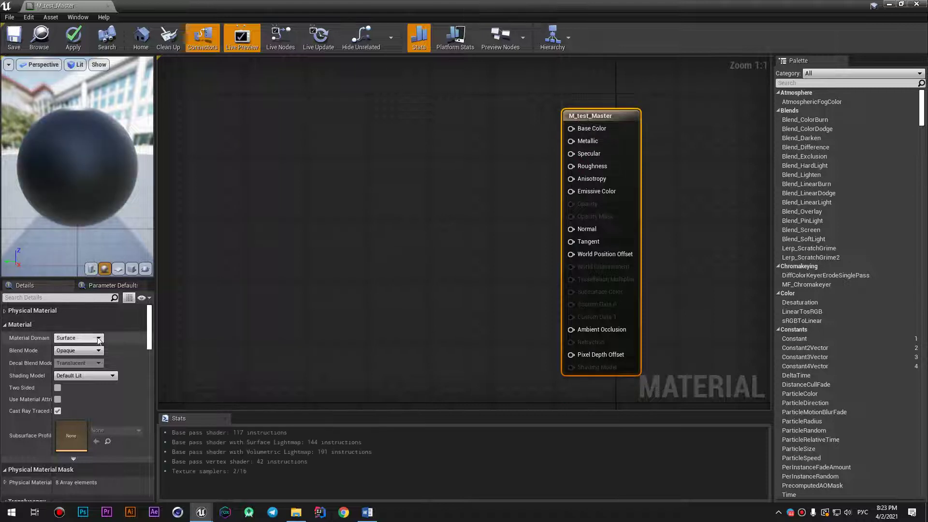
click(77, 338)
Step: Show the Material Domain dropdown options, keeping the domain on Surface
click(87, 338)
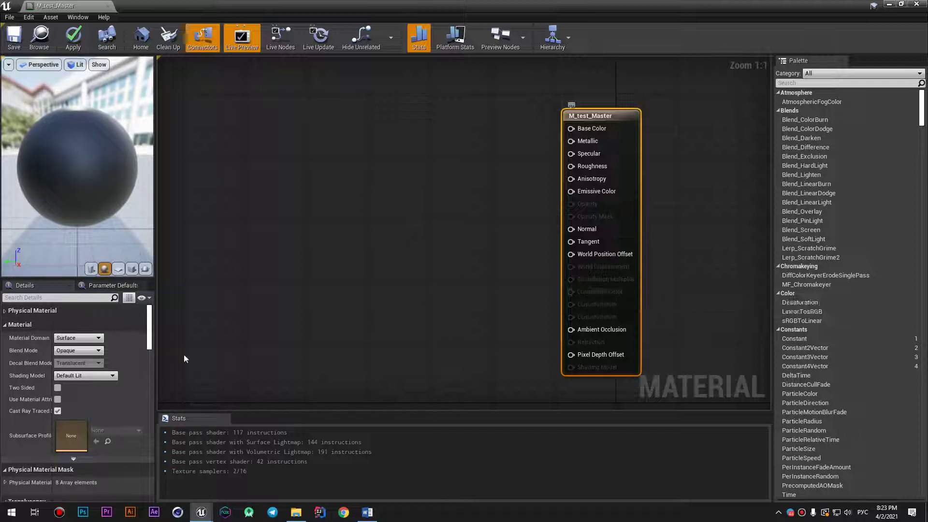
click(78, 338)
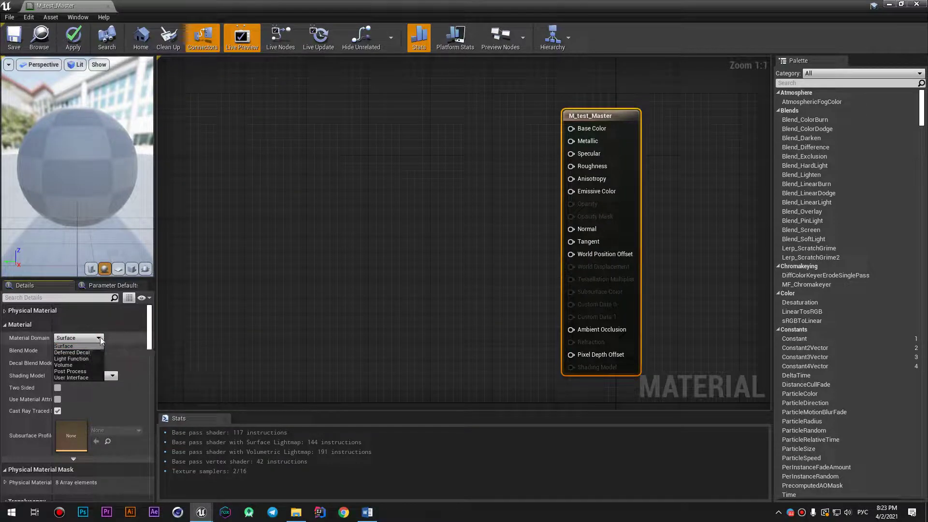
Step: Try the Additive, Modulate and AlphaComposite blend modes in turn
click(83, 346)
click(80, 350)
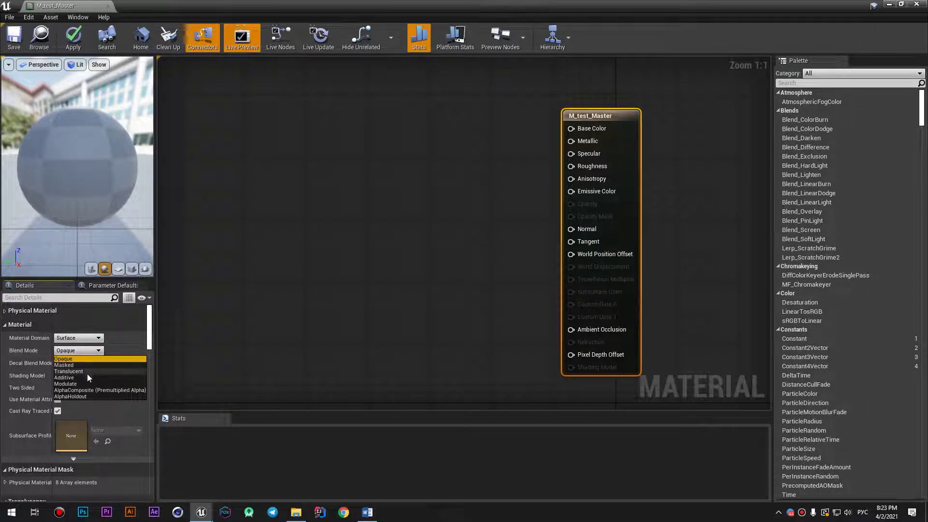
click(87, 376)
click(77, 350)
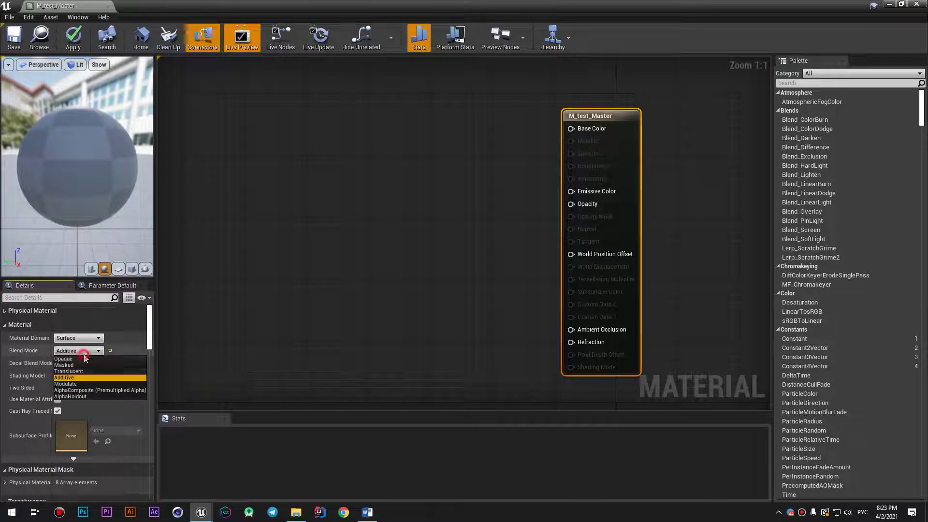
click(83, 383)
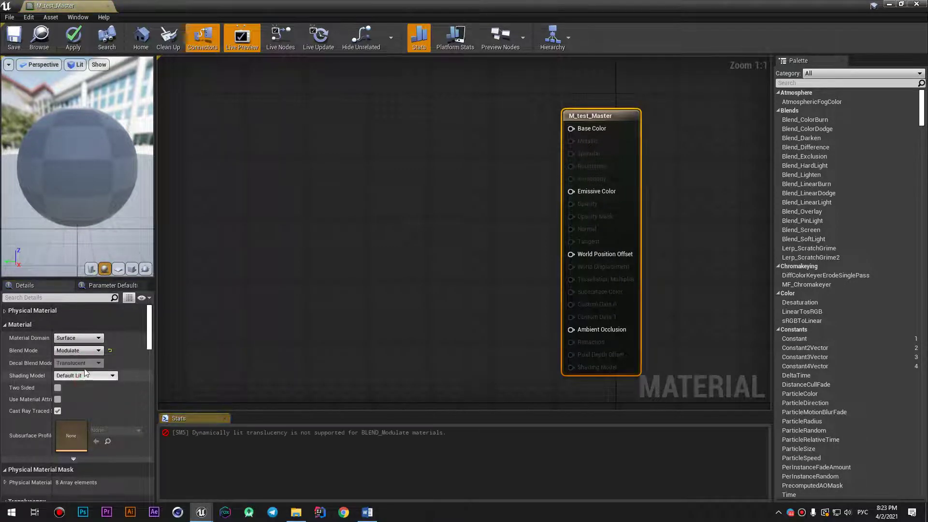
click(84, 351)
click(82, 391)
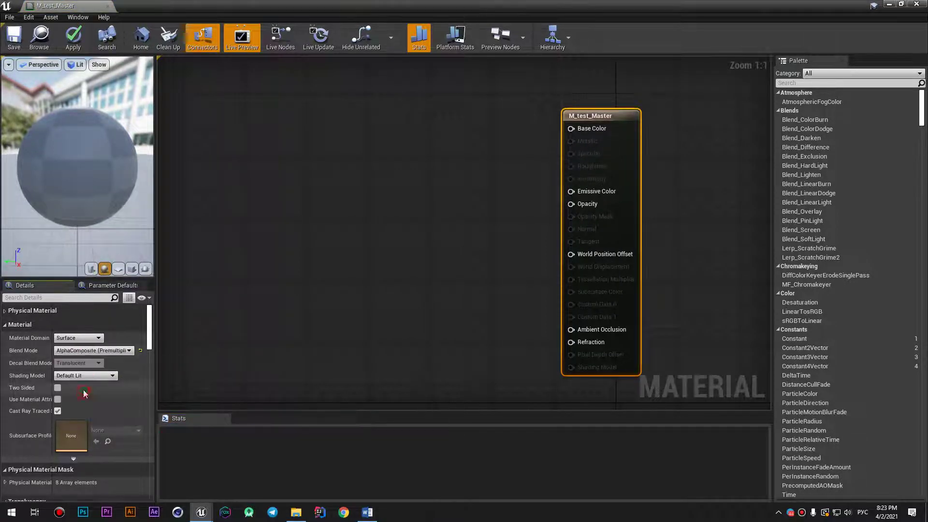
Step: Try the AlphaHoldout and Masked blend modes, then return Blend Mode to Opaque
click(83, 350)
click(82, 397)
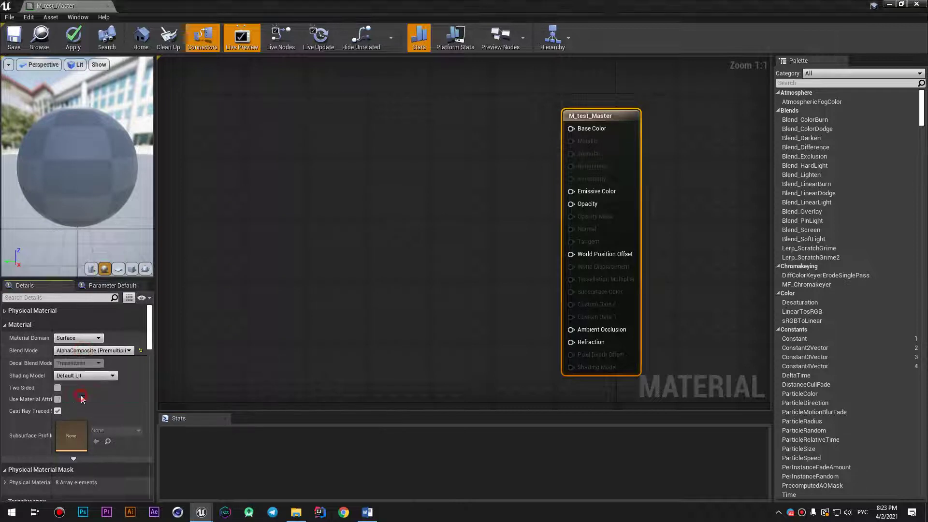
click(86, 350)
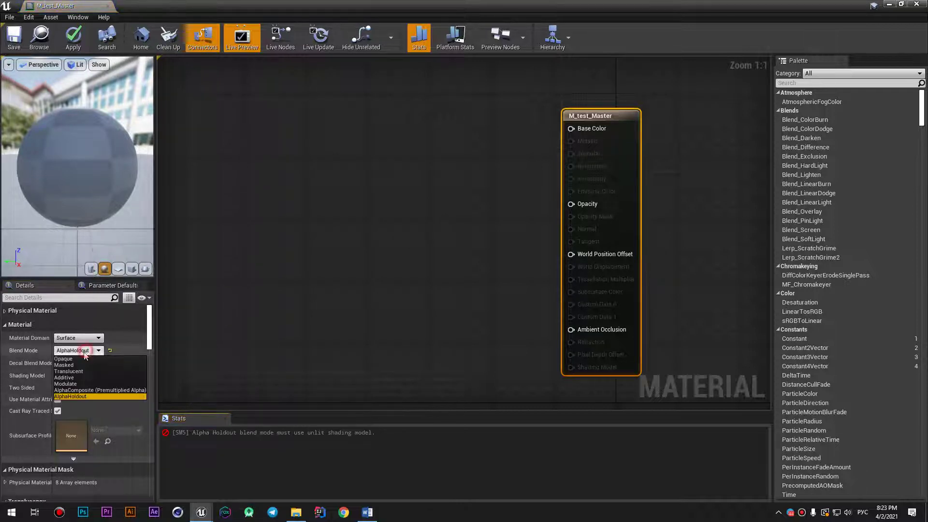
click(74, 364)
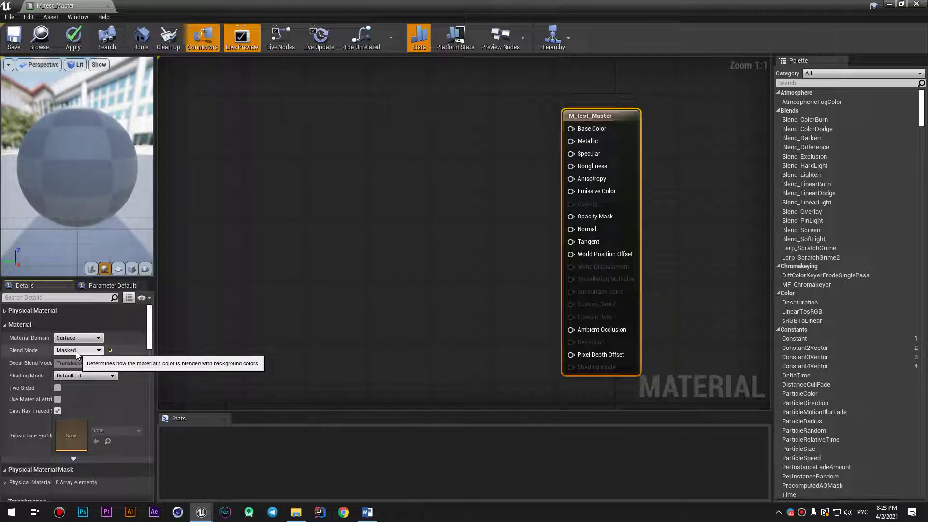
click(77, 350)
click(77, 358)
click(78, 338)
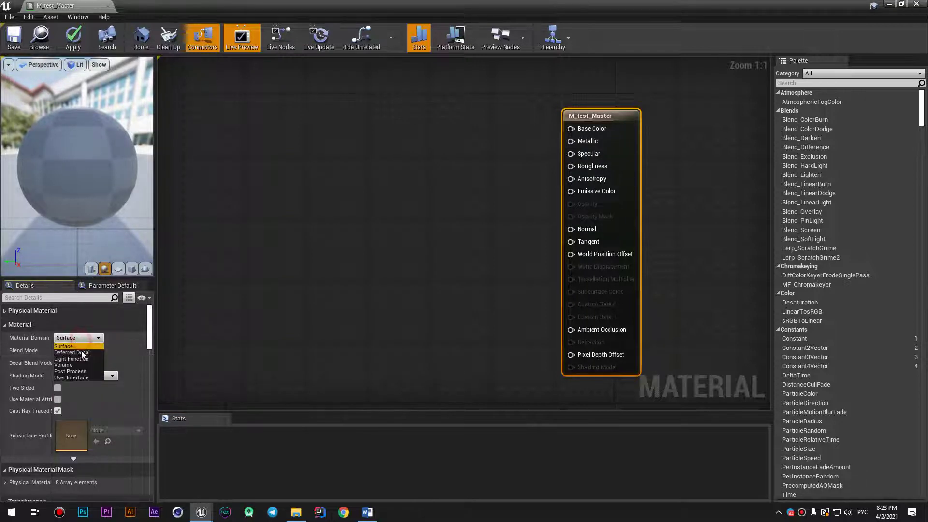
Step: Switch Material Domain to User Interface and back to Surface, then set Shading Model to Subsurface
click(82, 377)
click(77, 324)
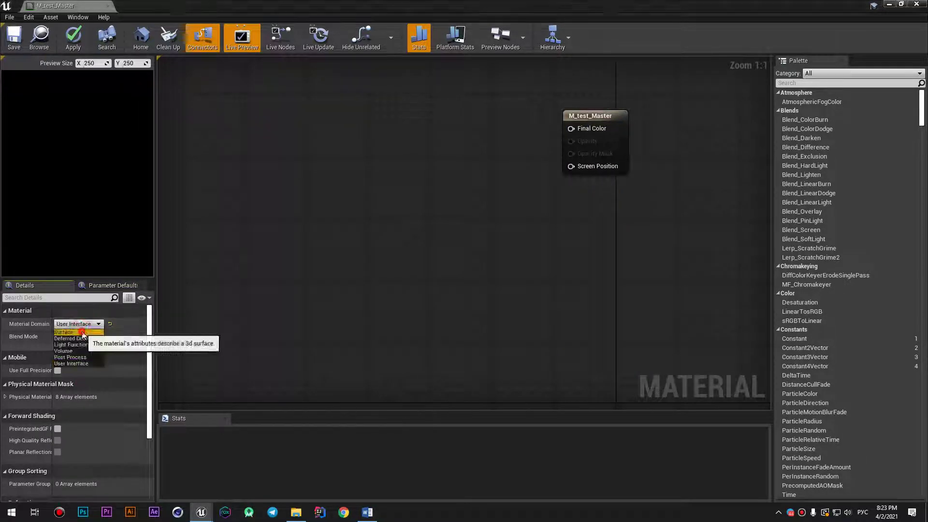
click(73, 333)
click(85, 376)
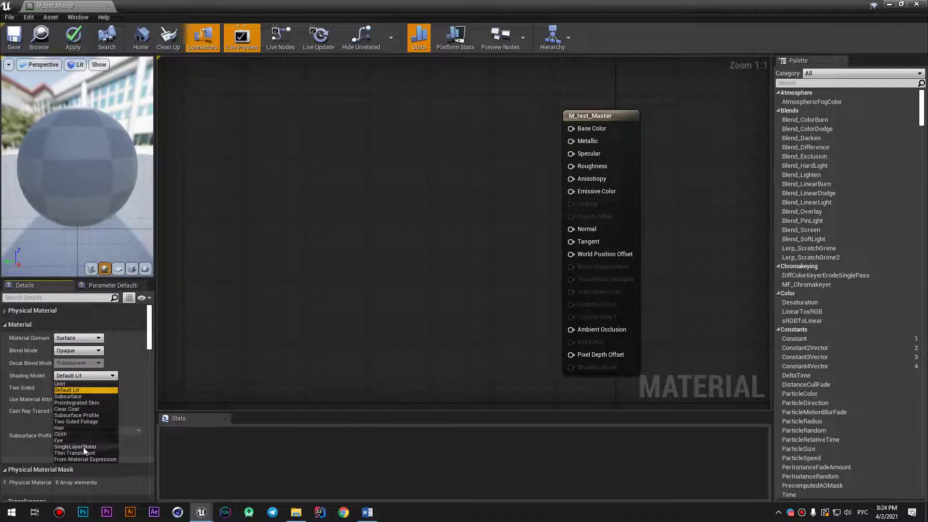
click(87, 396)
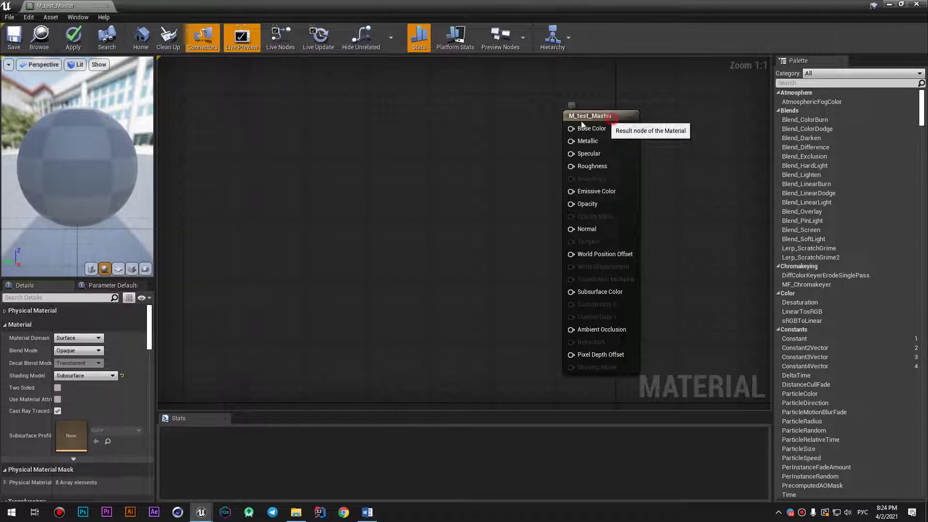
drag(613, 122, 589, 121)
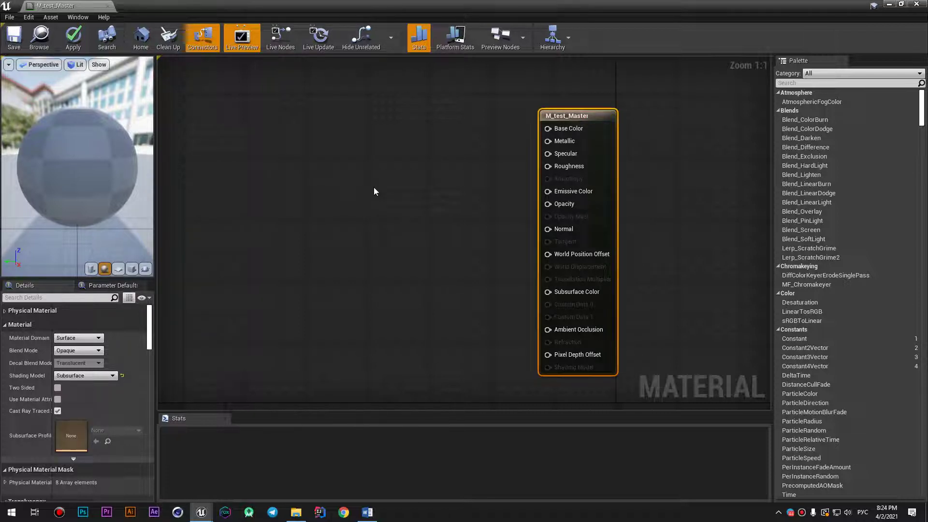
Step: Open Chrome on a new tab, clear the address bar, and shrink the window over Unreal
click(368, 512)
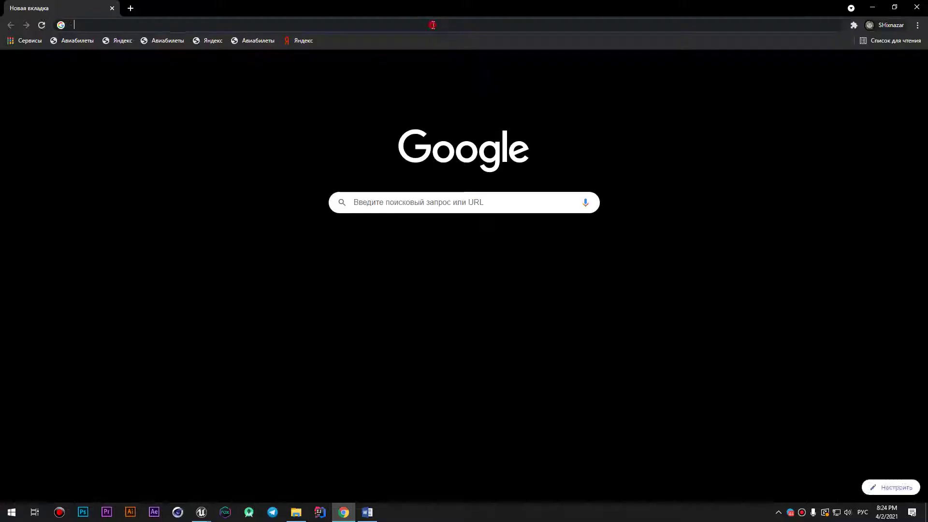
click(433, 25)
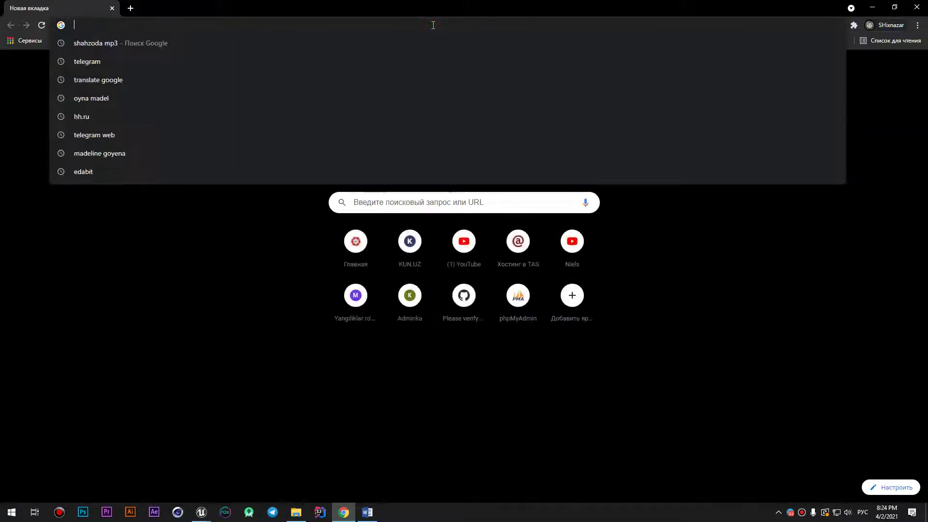
text(ыгиыгкашт)
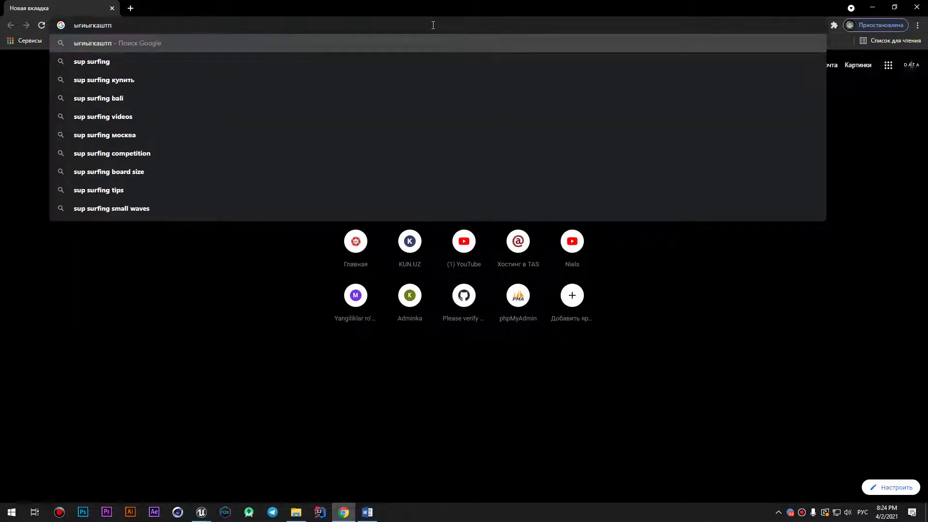
key(ctrl+a)
key(BackSpace)
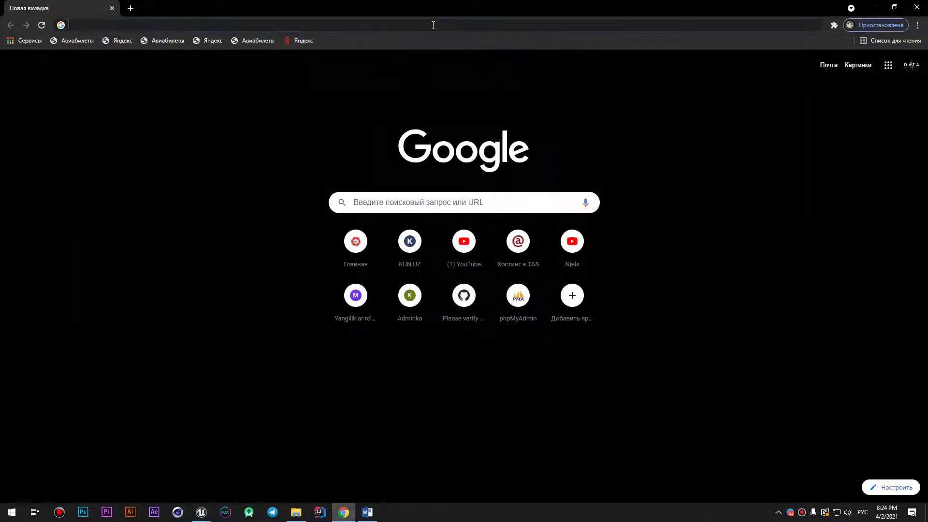
drag(419, 3, 501, 69)
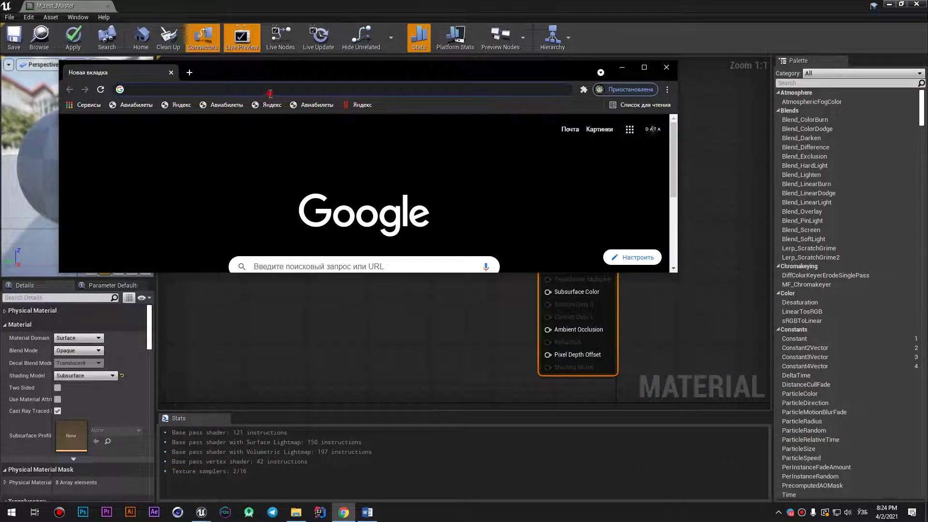
Step: Switch the keyboard to English and search Google for 'subsurface'
text(кги)
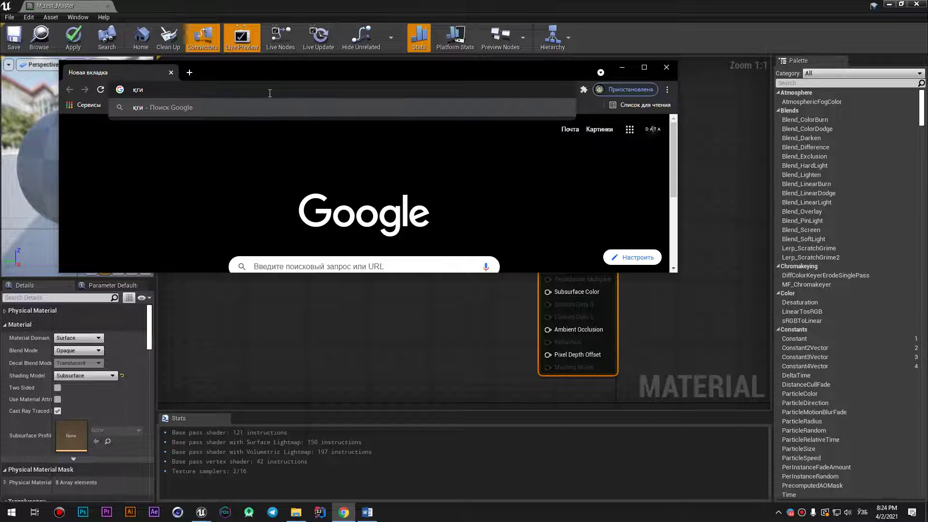
key(BackSpace)
key(BackSpace)
key(alt+shift)
text(su)
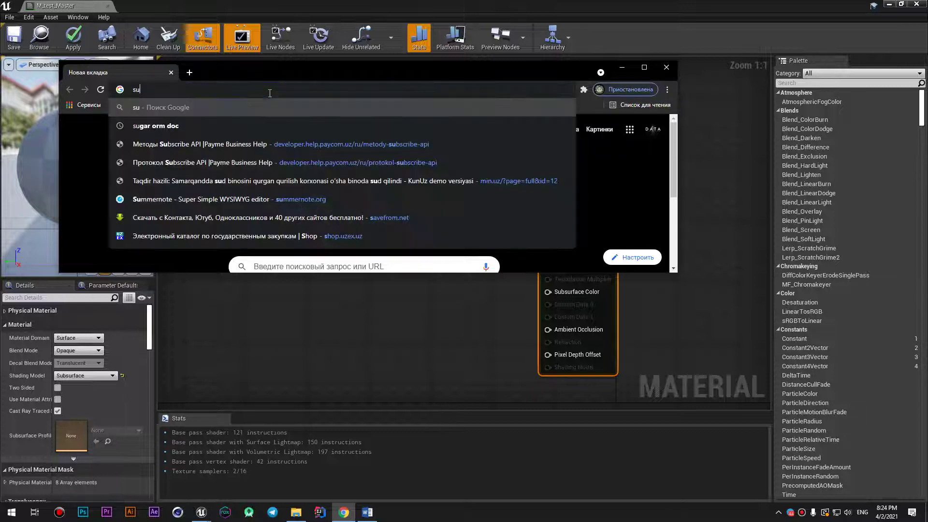
text(b)
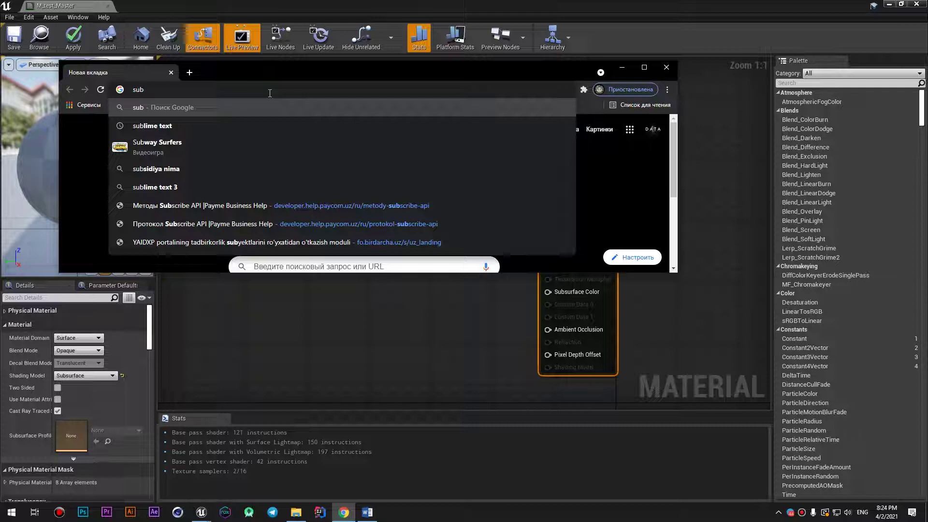
text(fa)
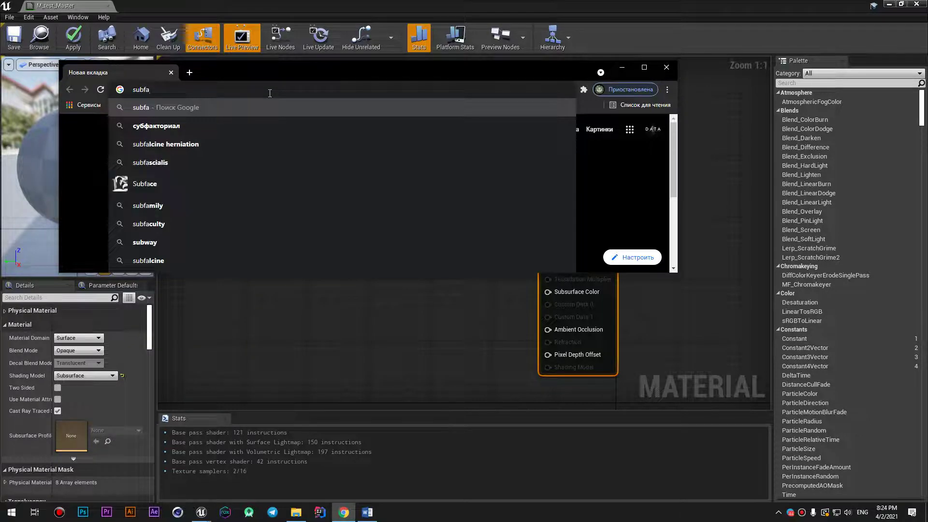
text(ce)
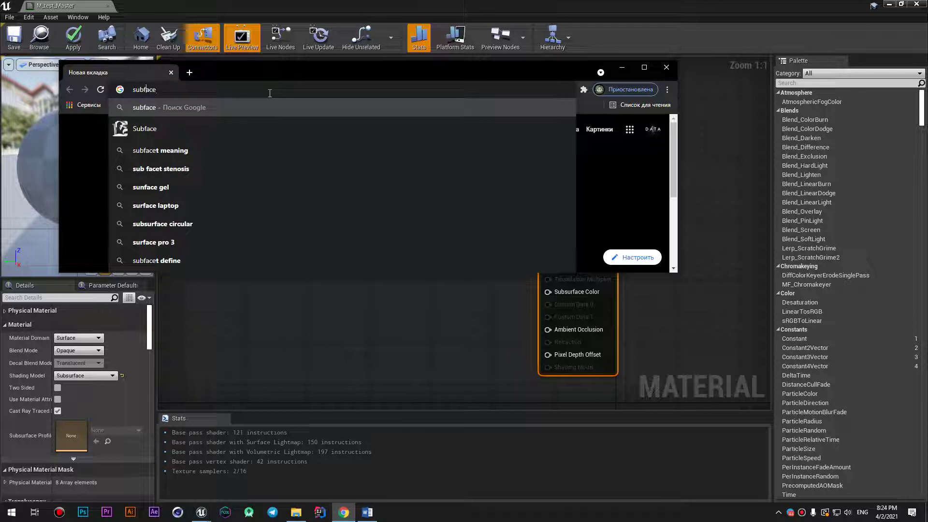
text(ser)
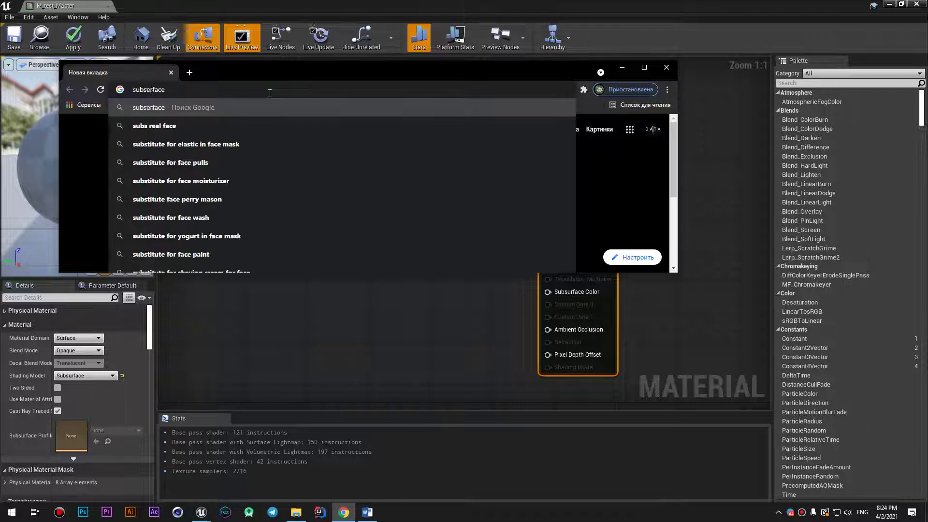
key(Down)
key(Down)
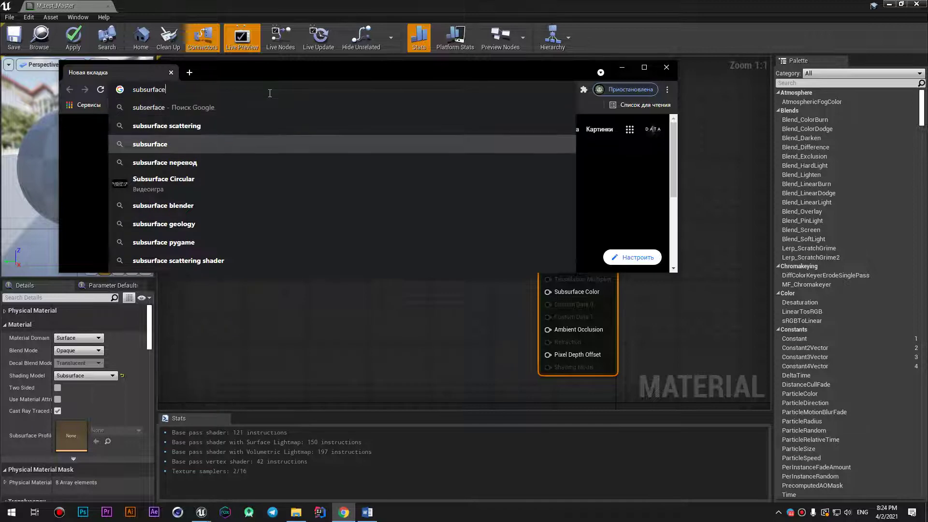
key(Return)
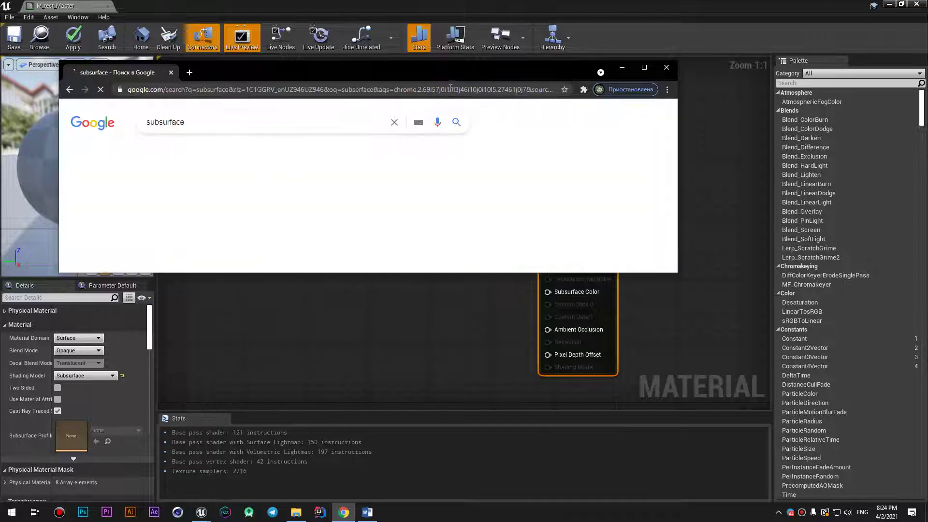
Step: Maximize Chrome and refine the search to 'subsurface elamant 3d'
double_click(450, 73)
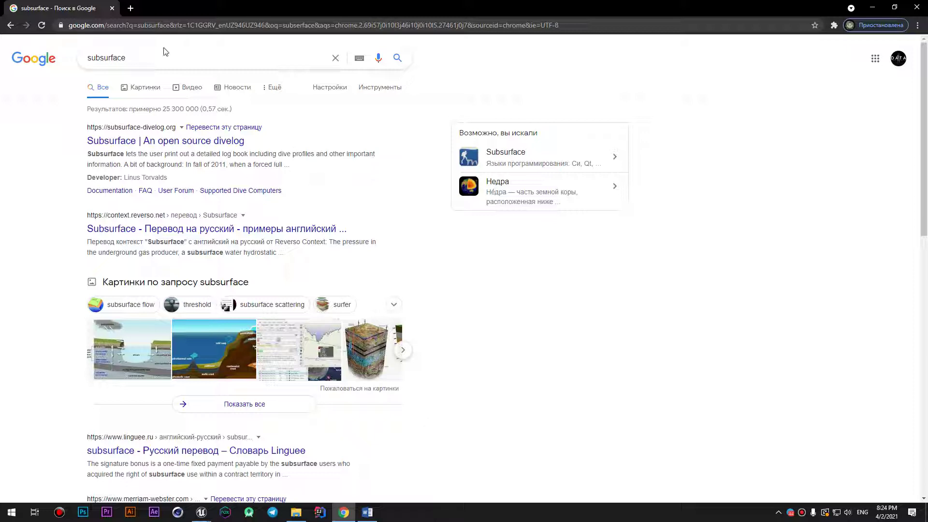
text(el)
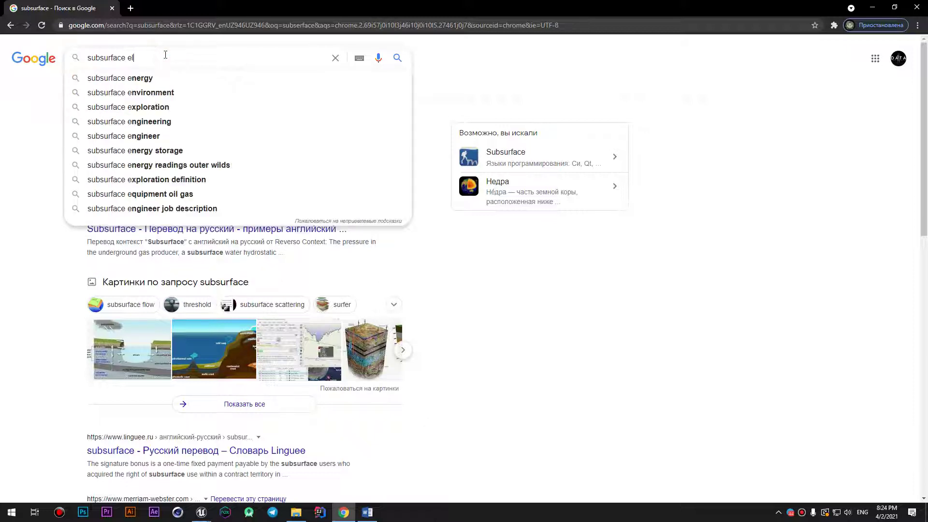
text(amant 3)
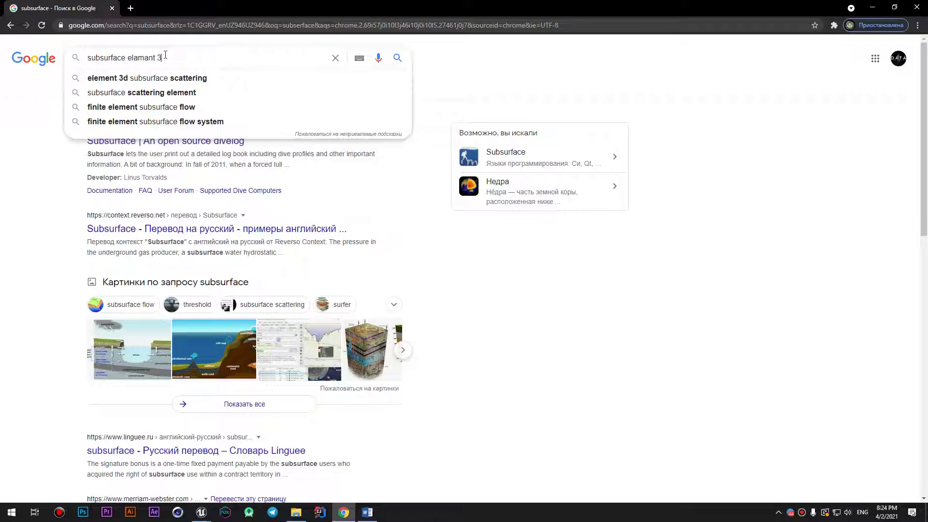
text(d)
key(Return)
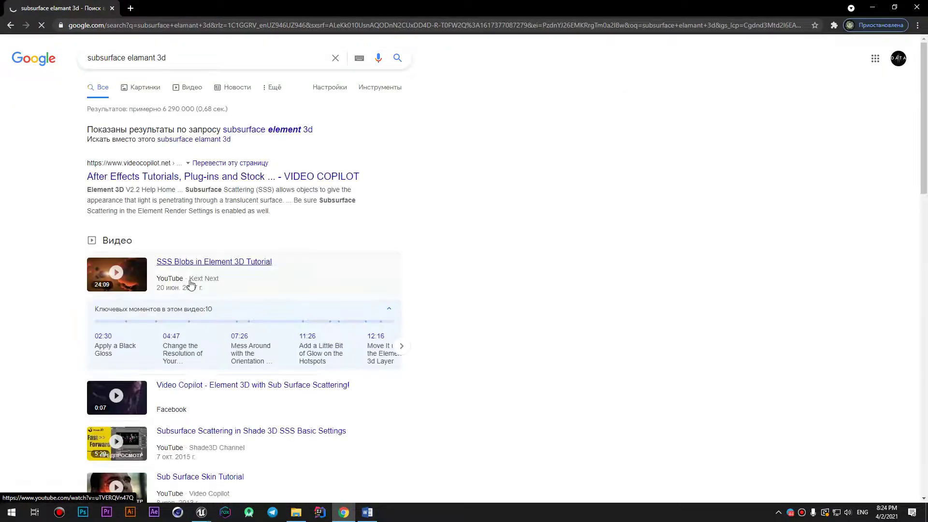
scroll(290, 261, down, 3)
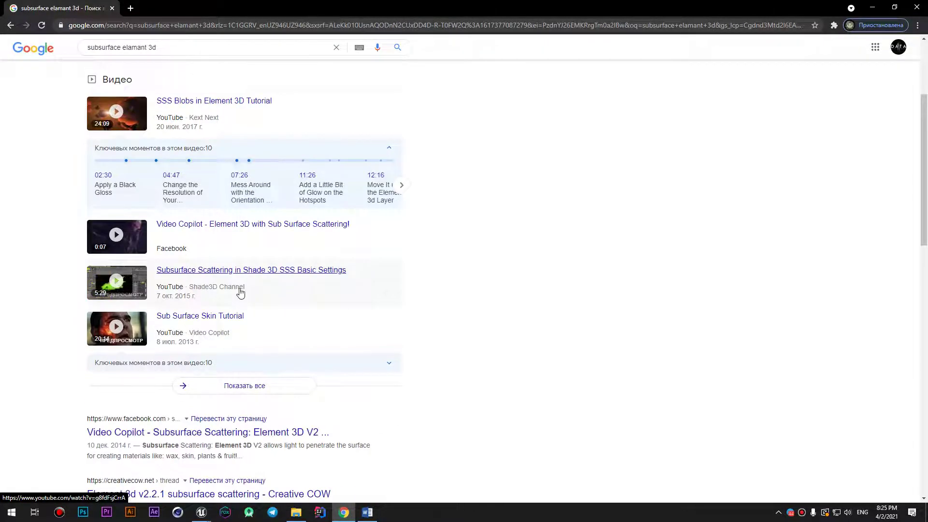
click(143, 102)
scroll(198, 169, up, 3)
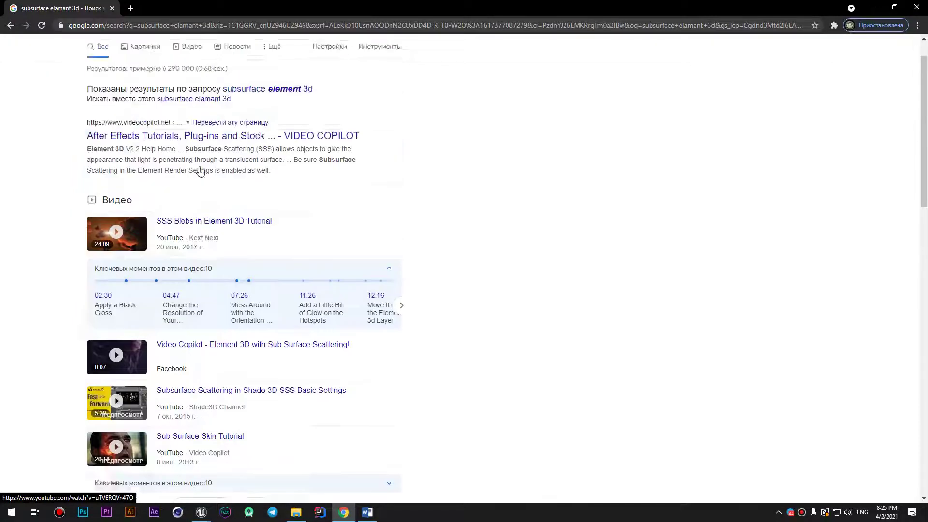
Step: Browse the image results, then minimize Chrome to return to the material editor
click(140, 88)
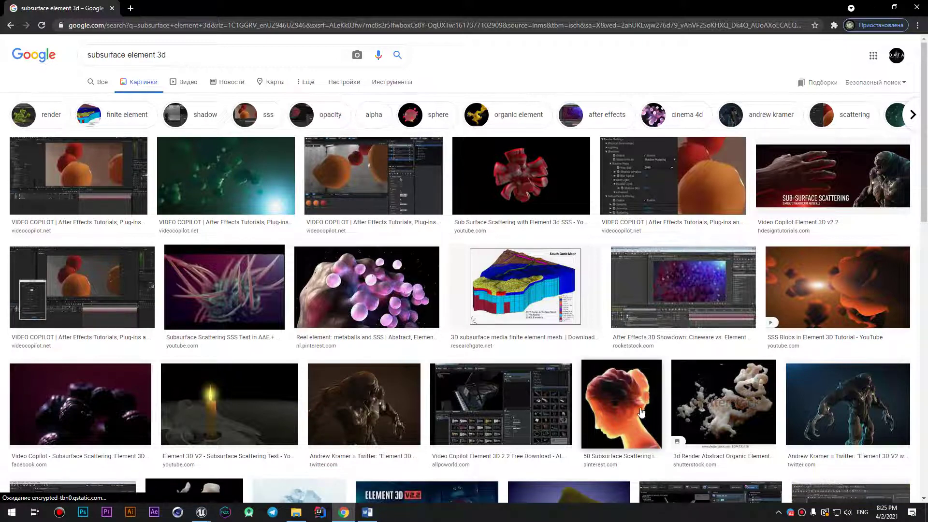
scroll(629, 314, down, 3)
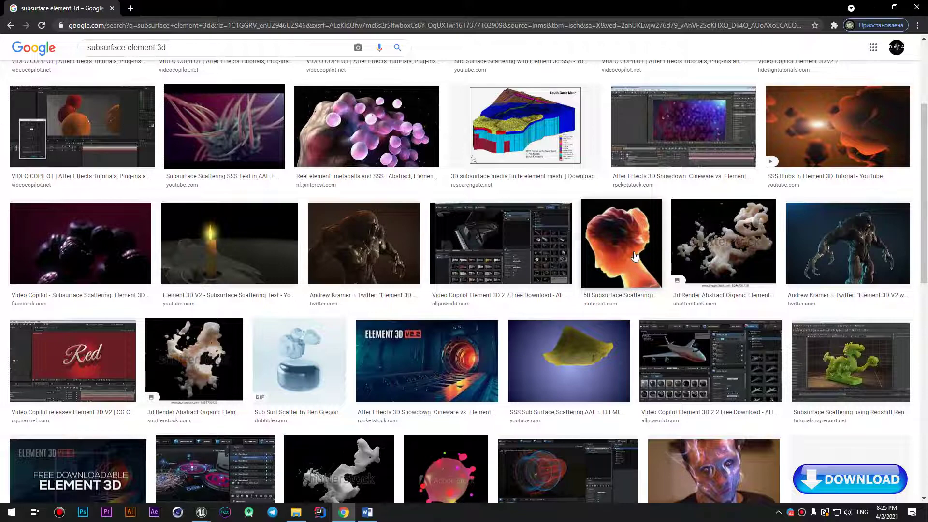
scroll(635, 257, down, 3)
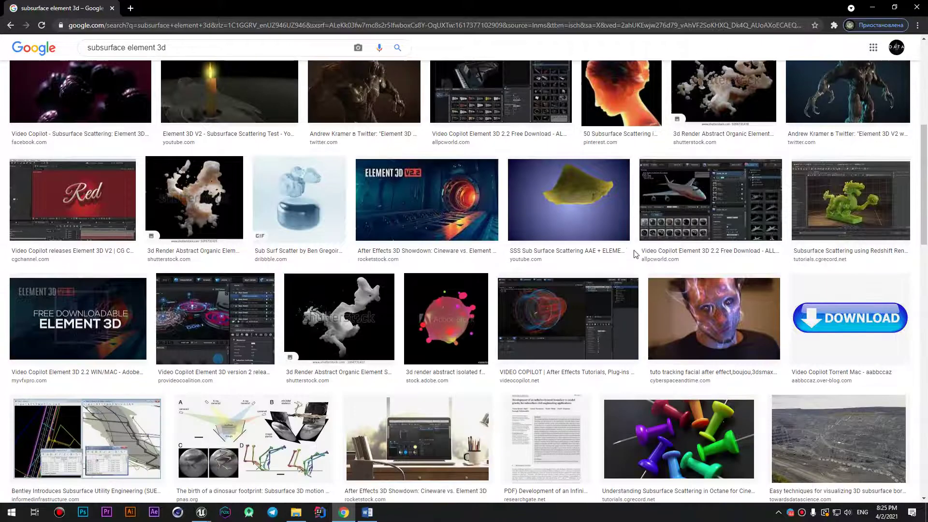
click(874, 8)
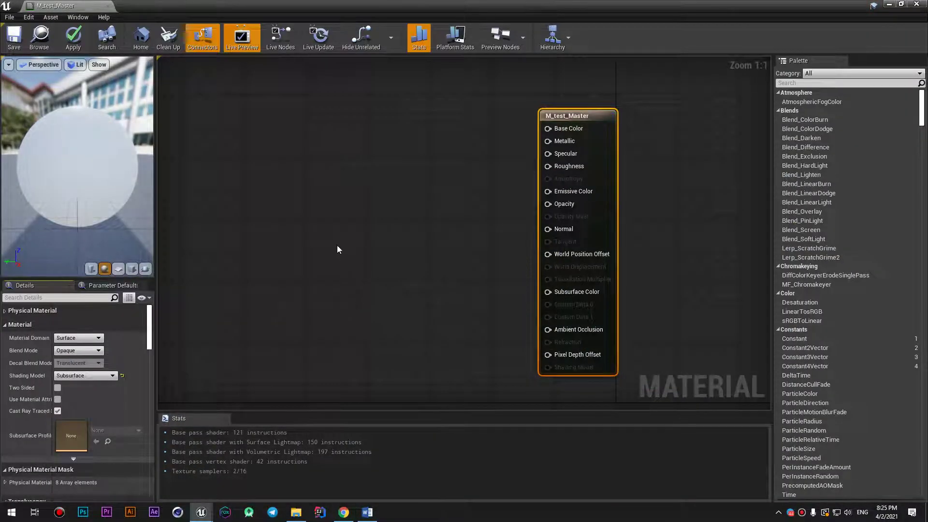
Step: Add a black Constant3Vector node to the graph and move it up-left
click(337, 246)
key(3)
click(336, 243)
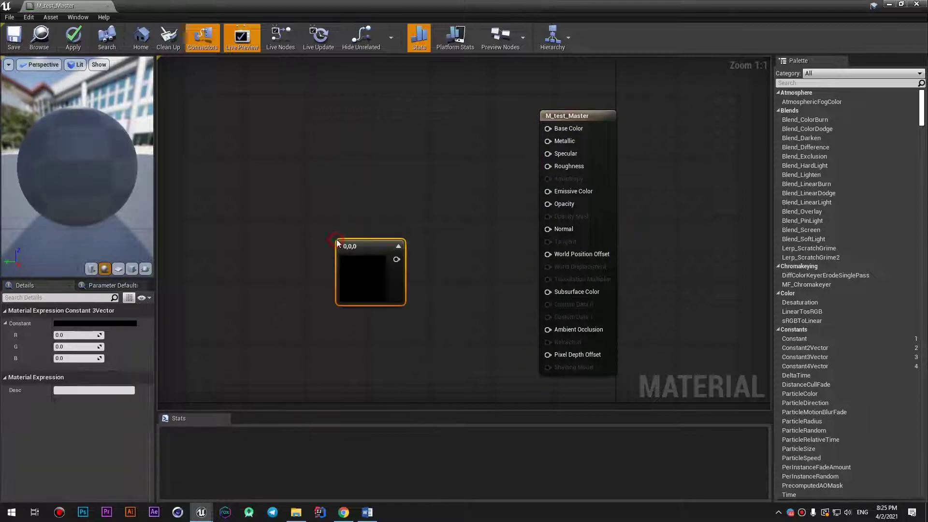
drag(351, 244, 299, 144)
Step: Restore the material editor window and place a sphere in the level, raised above the floor
double_click(462, 8)
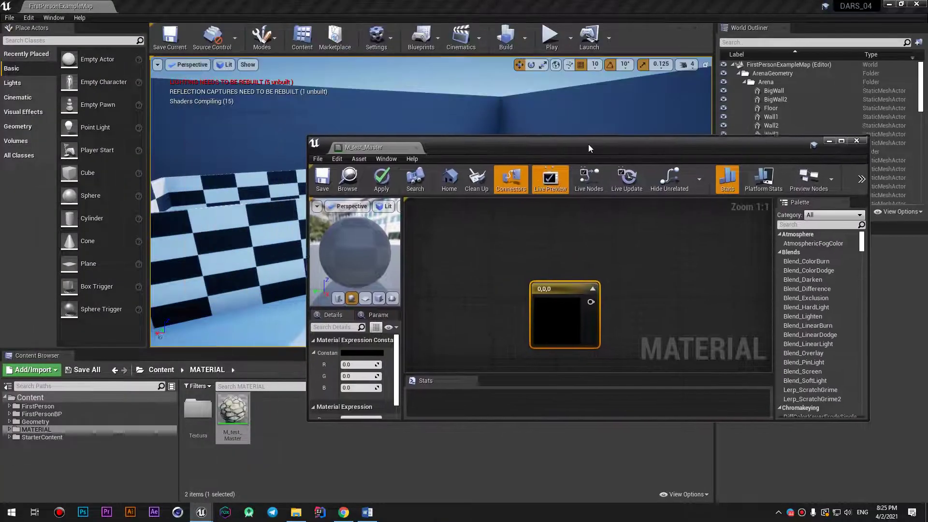
right_drag(232, 218, 232, 208)
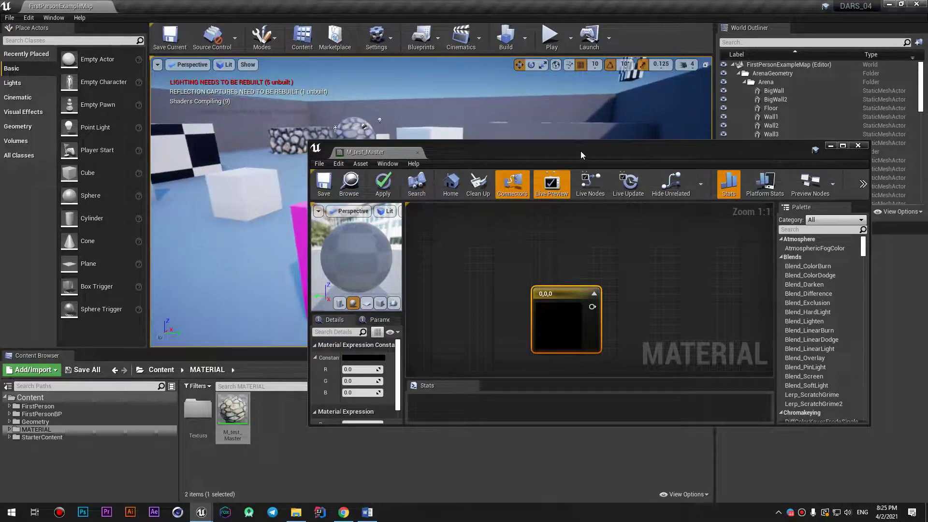
drag(581, 151, 596, 244)
right_drag(232, 208, 251, 188)
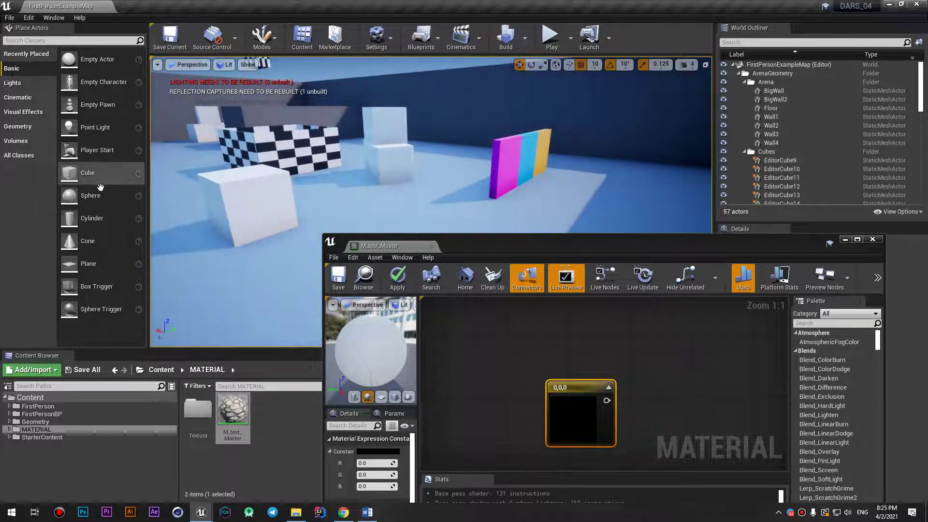
drag(69, 196, 392, 200)
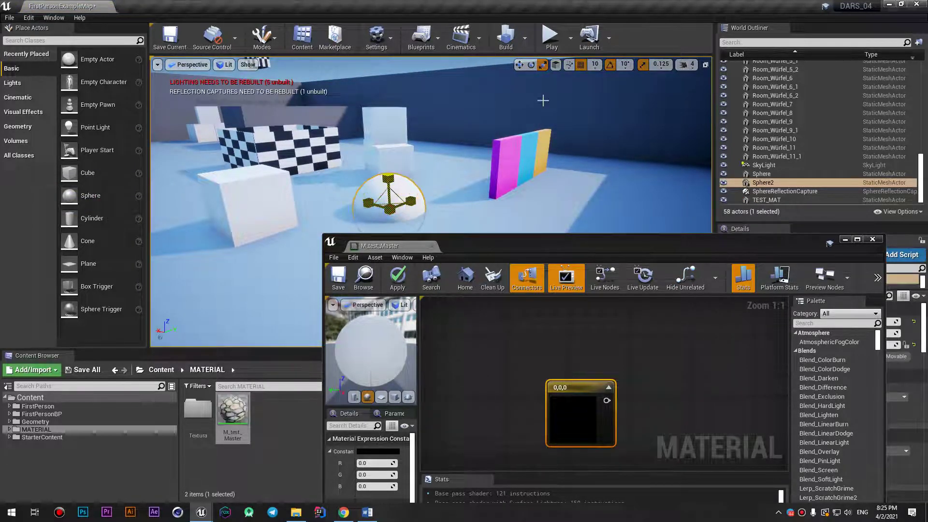
click(519, 65)
drag(388, 177, 386, 130)
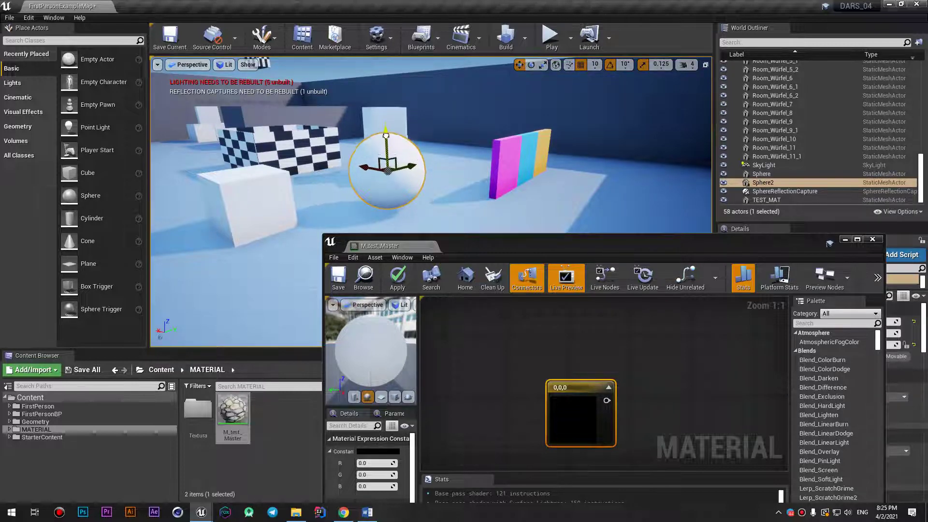
right_drag(443, 185, 442, 186)
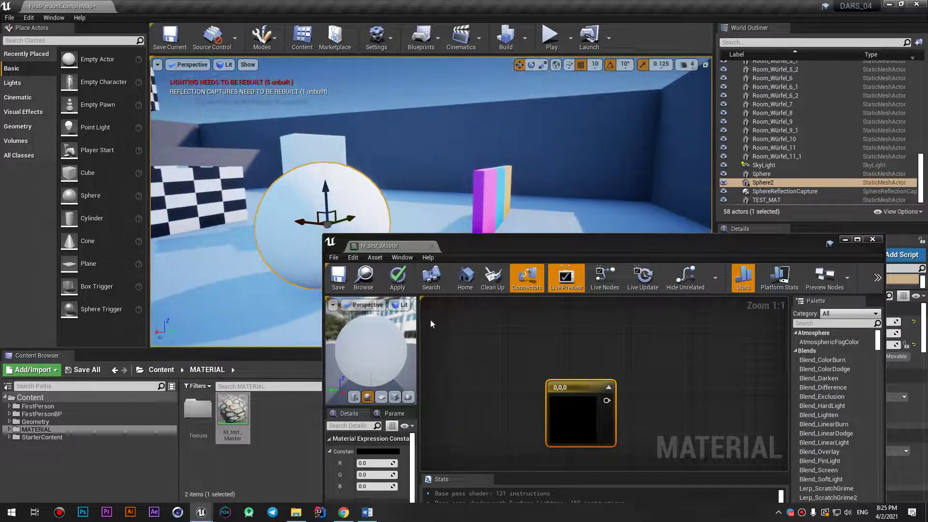
Step: Assign the material to the sphere, then apply and save M_test_Master
drag(241, 413, 315, 227)
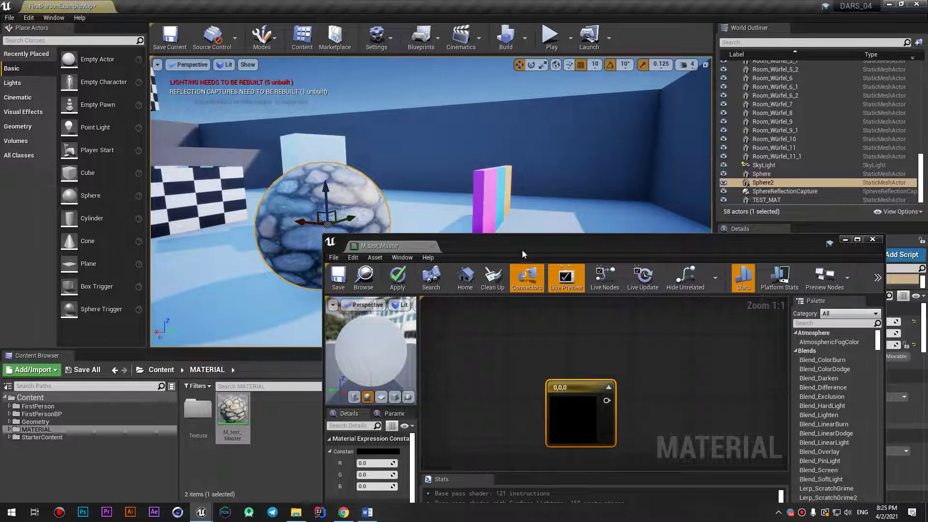
drag(522, 250, 566, 216)
click(431, 248)
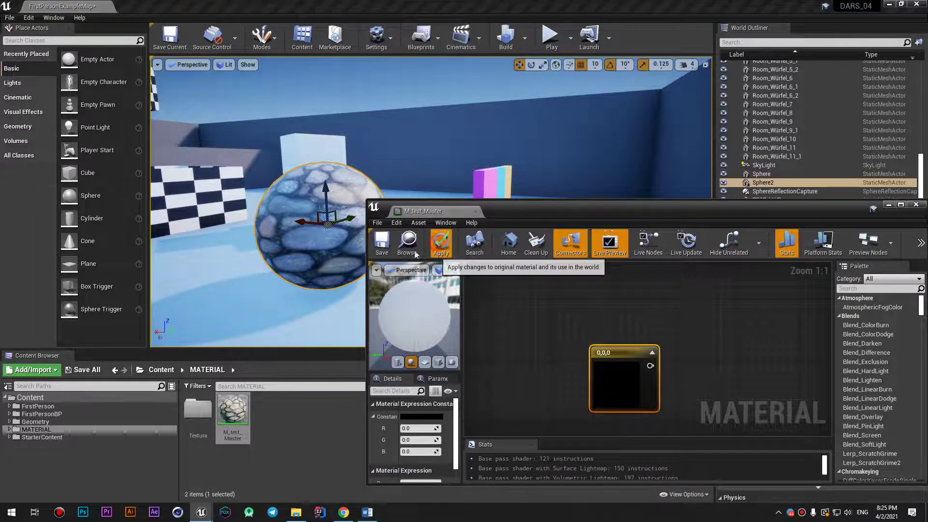
click(385, 248)
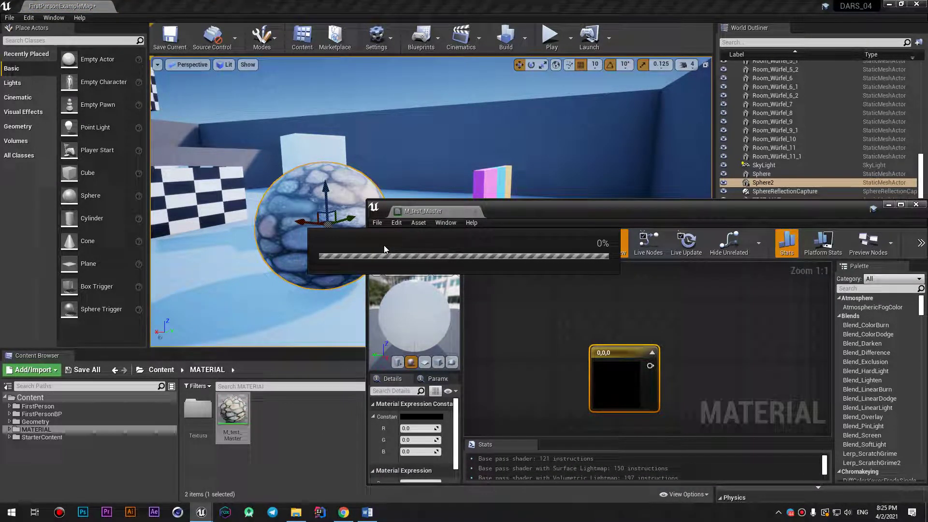
drag(533, 209, 487, 189)
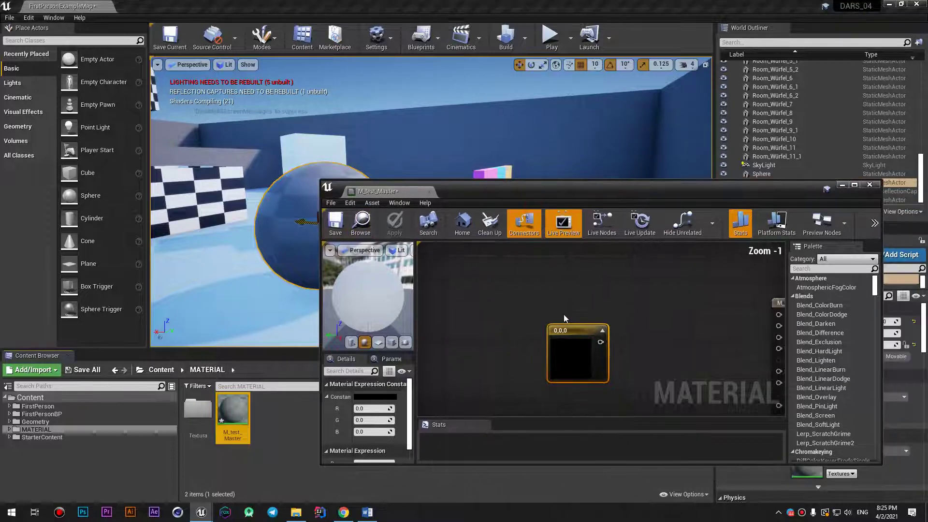
scroll(564, 314, down, 3)
Step: Set the Constant3Vector colour to pure cyan (0,1,1) in the Color Picker
double_click(290, 20)
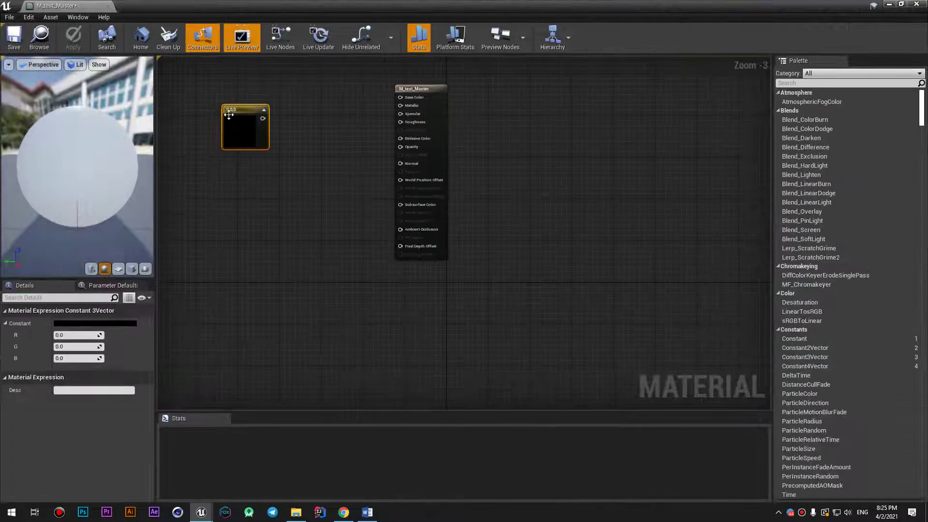
scroll(315, 123, up, 3)
right_drag(315, 123, 417, 202)
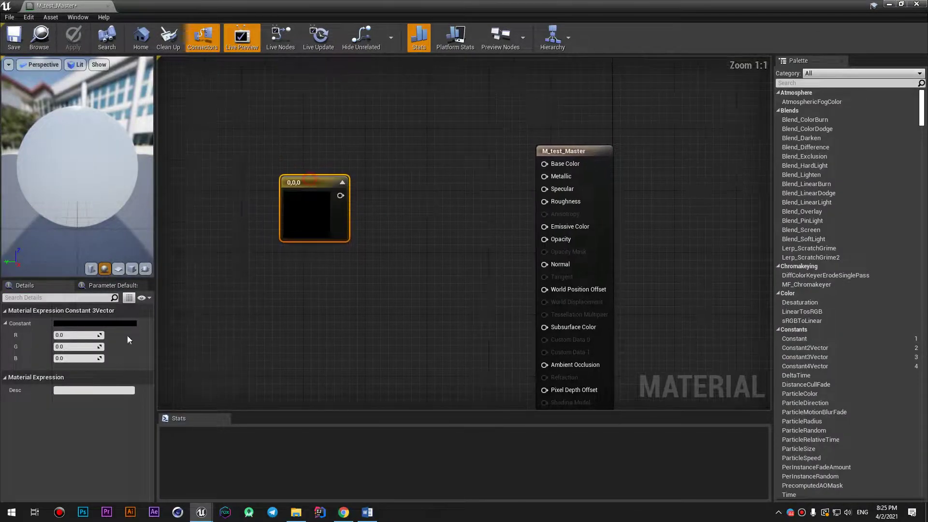
click(91, 324)
drag(234, 370, 234, 327)
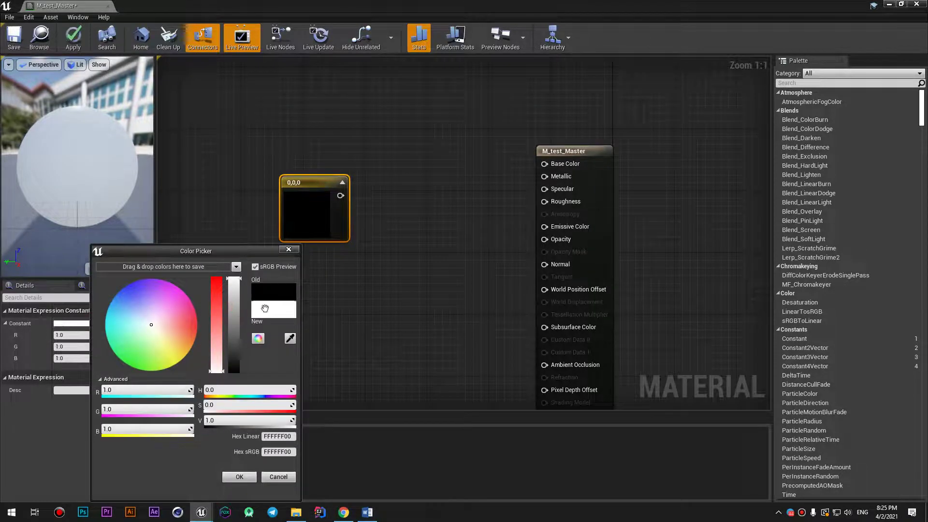
click(217, 290)
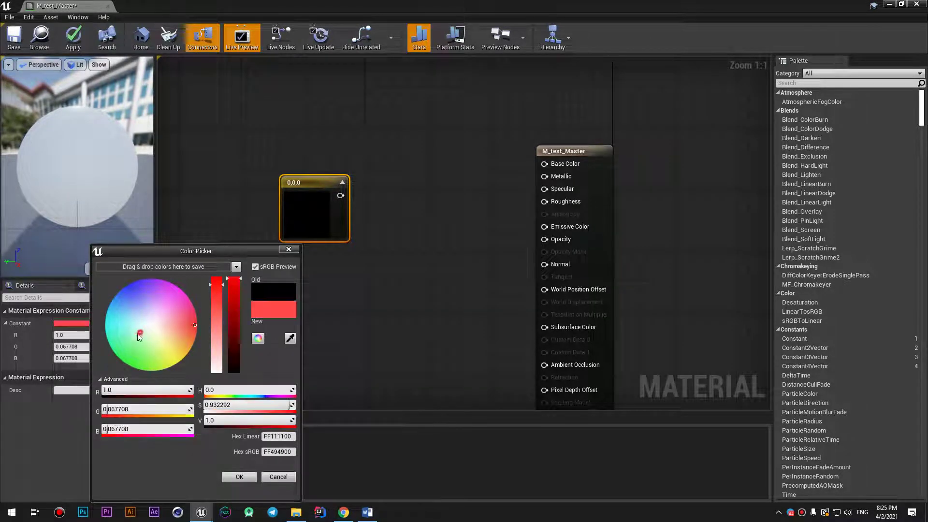
click(118, 331)
drag(118, 329, 105, 325)
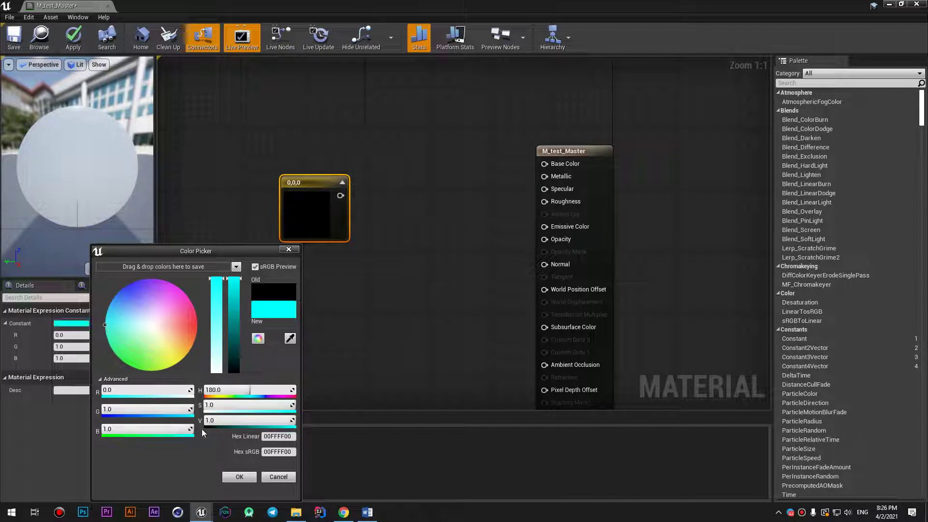
click(242, 477)
Step: Wire the cyan node into Base Color and line it up beside the input
mouse_move(335, 198)
mouse_down()
mouse_move(389, 197)
mouse_move(529, 164)
mouse_up()
drag(395, 195, 548, 165)
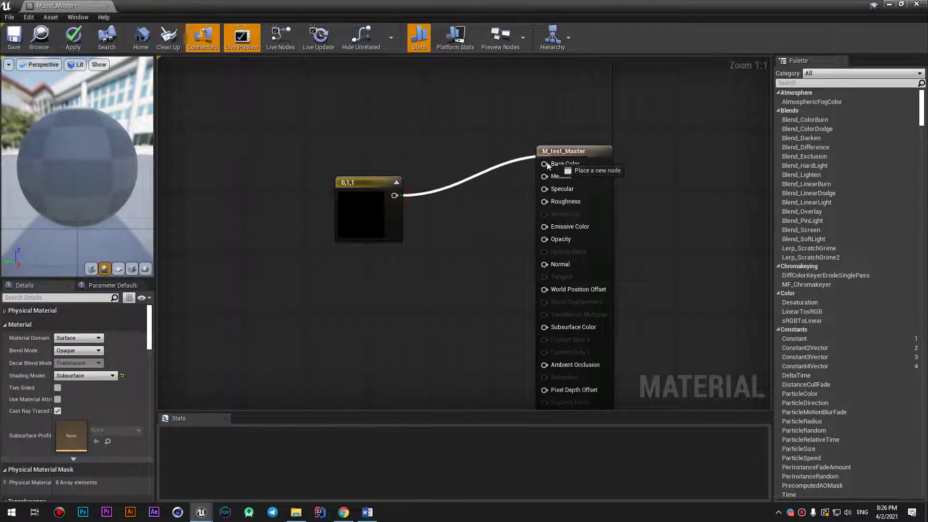
double_click(361, 223)
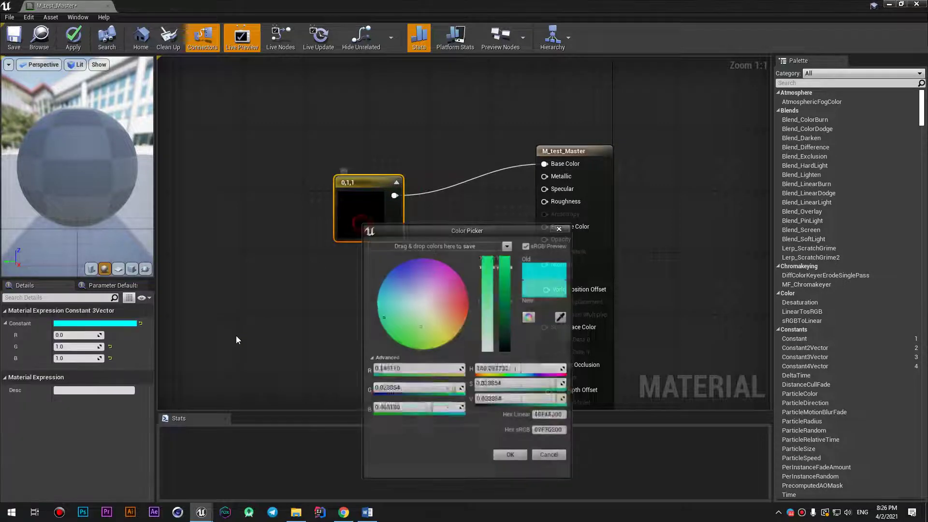
click(515, 458)
drag(368, 191, 322, 160)
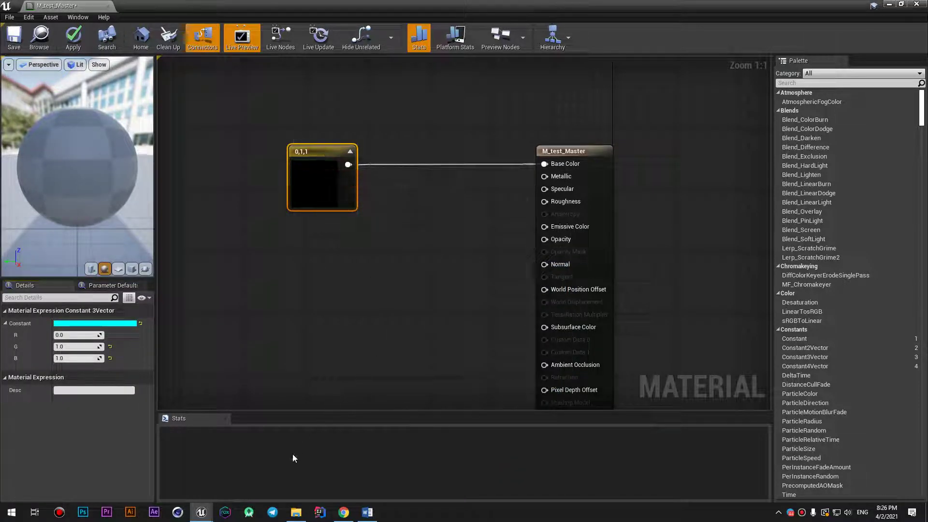
Step: Add a second Constant3Vector below the cyan one and set it to pink (1,0,0.58)
click(356, 297)
drag(404, 328, 321, 310)
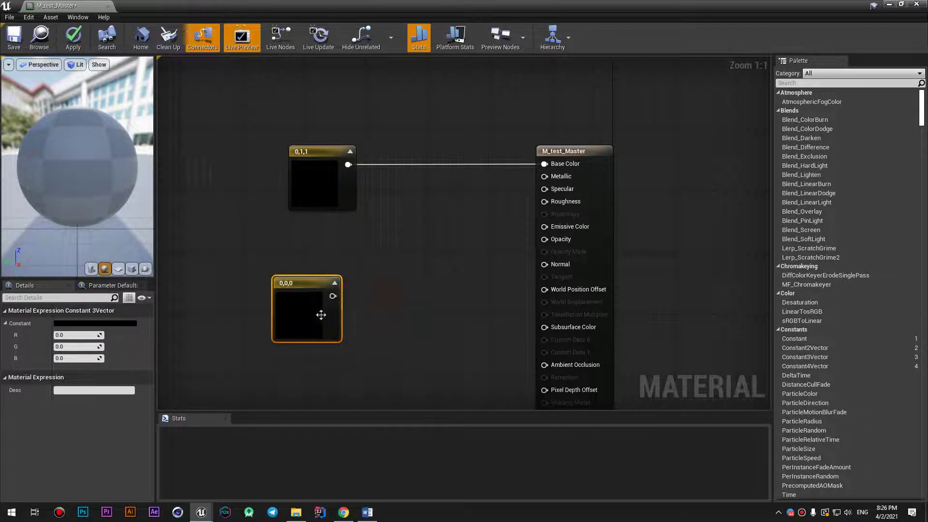
click(130, 323)
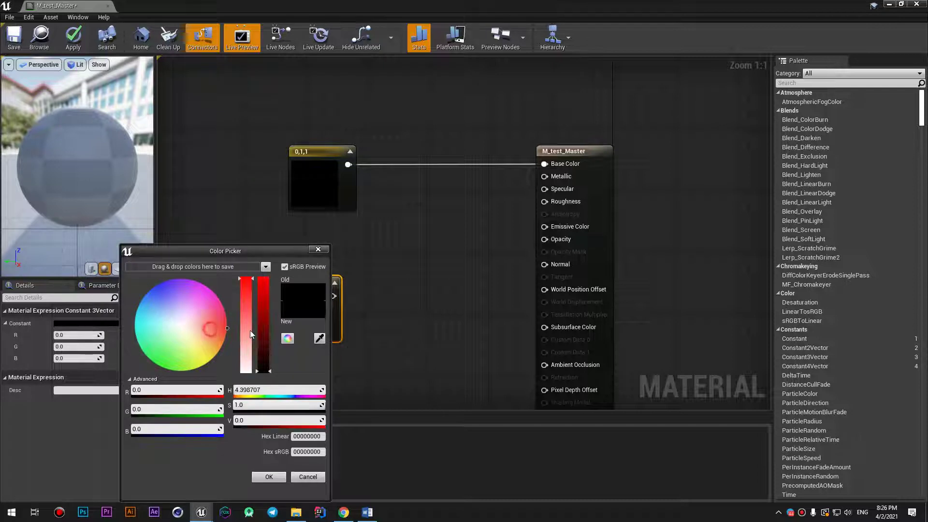
drag(222, 306, 222, 296)
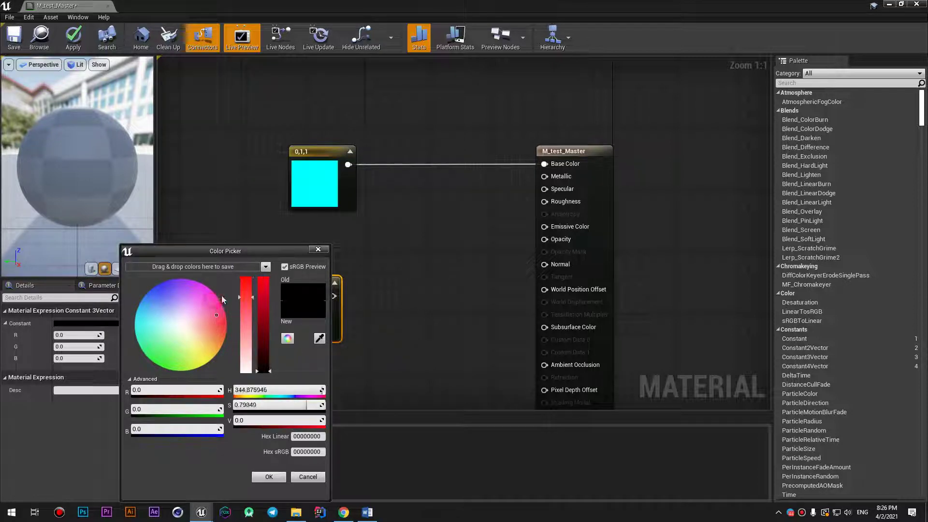
click(270, 477)
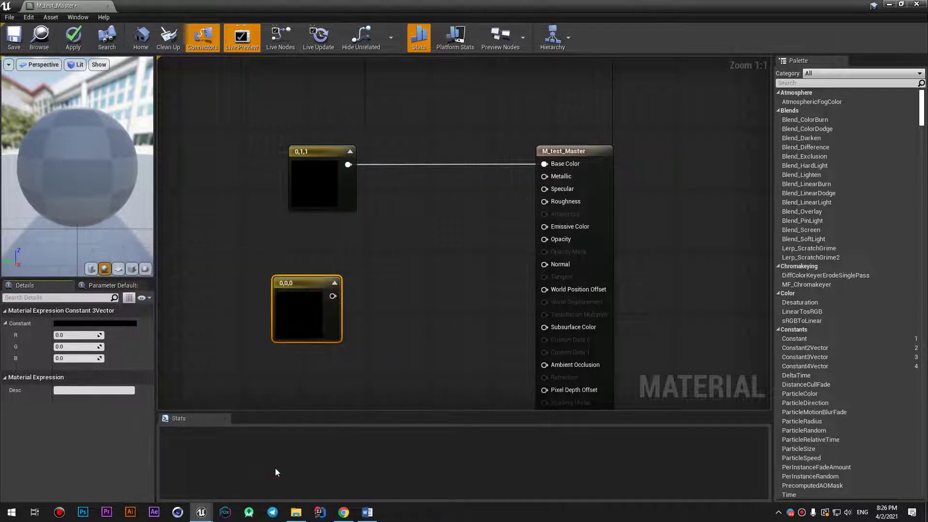
double_click(306, 321)
drag(460, 313, 460, 280)
drag(411, 310, 421, 300)
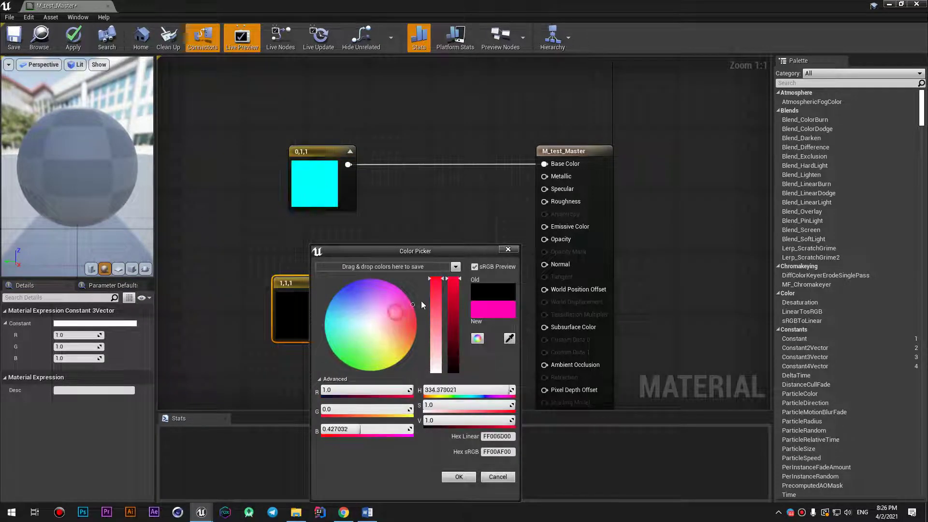
click(458, 477)
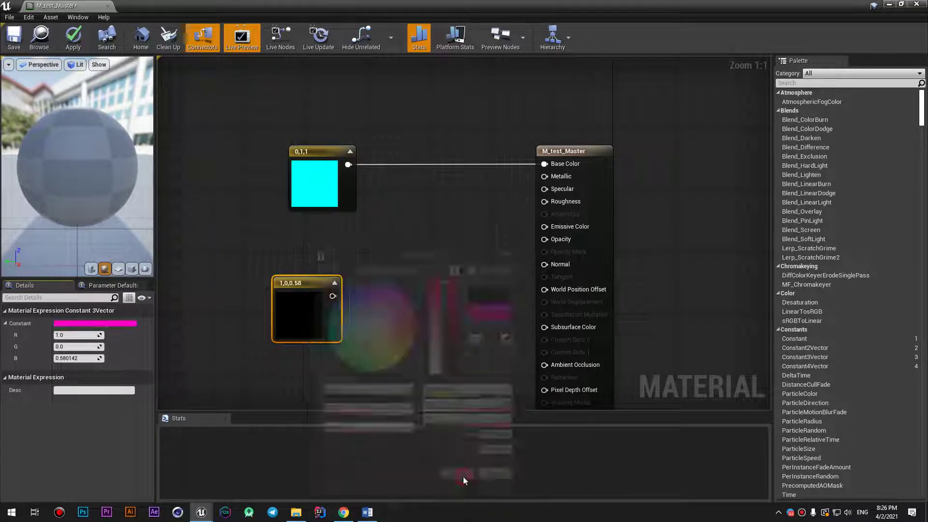
Step: Place the pink node by the outputs to feed Subsurface Color, then apply and save M_test_Master
mouse_move(342, 305)
mouse_down()
mouse_move(311, 266)
mouse_move(545, 327)
mouse_up()
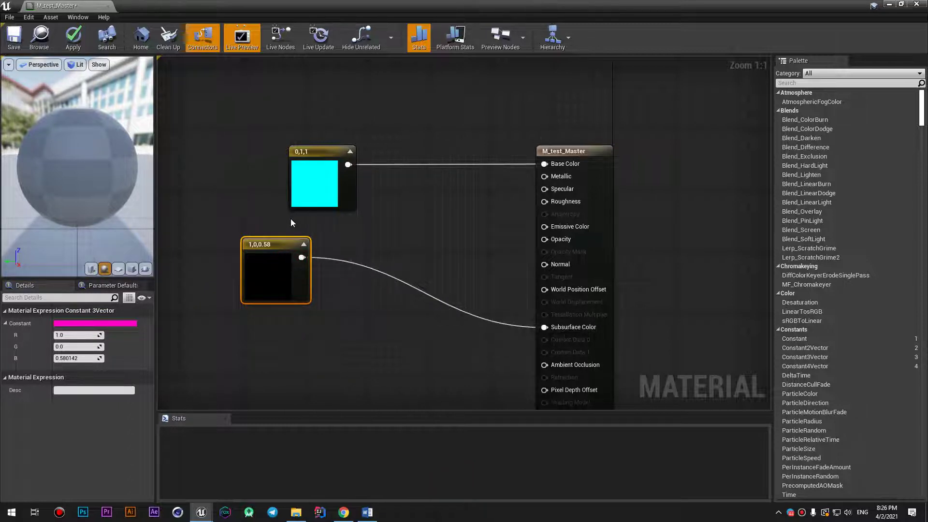
drag(280, 247, 367, 271)
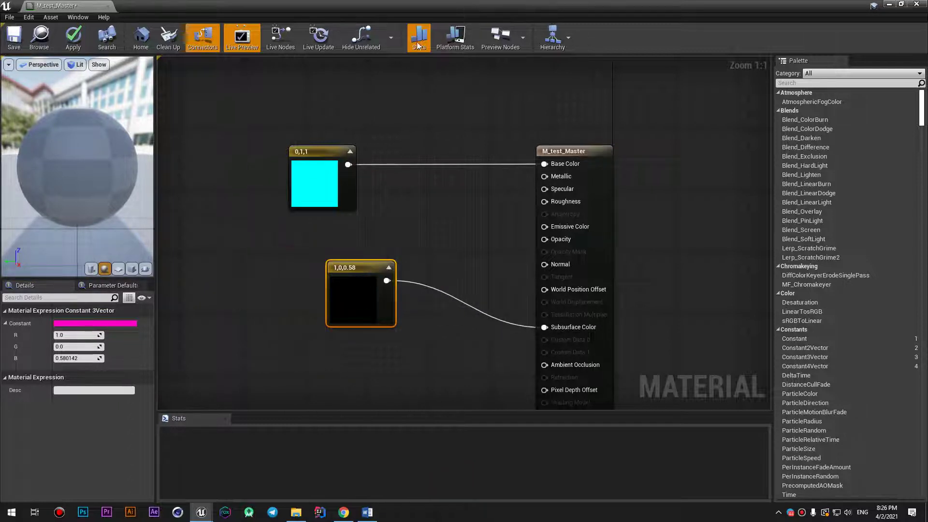
click(73, 38)
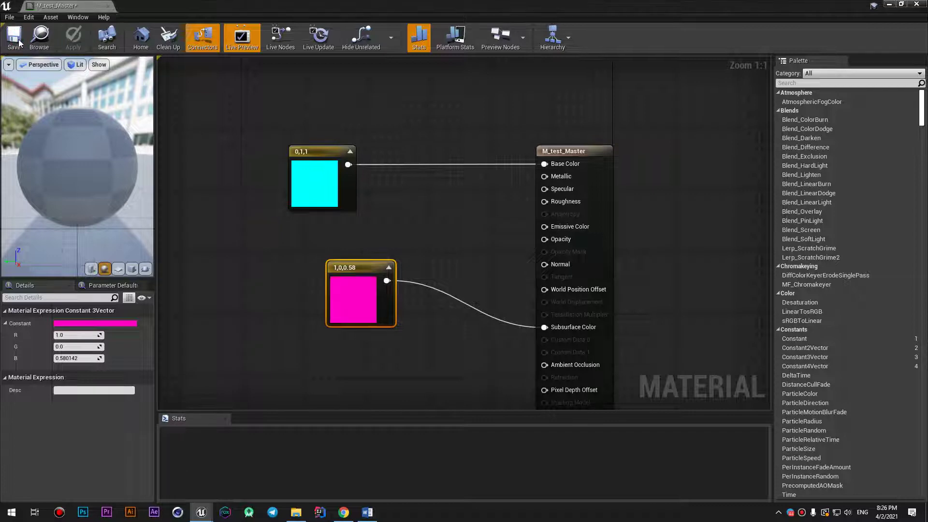
click(18, 43)
Step: Shrink the material editor and fly the level view toward the sphere
mouse_move(561, 7)
mouse_down()
mouse_move(678, 129)
mouse_move(686, 228)
mouse_up()
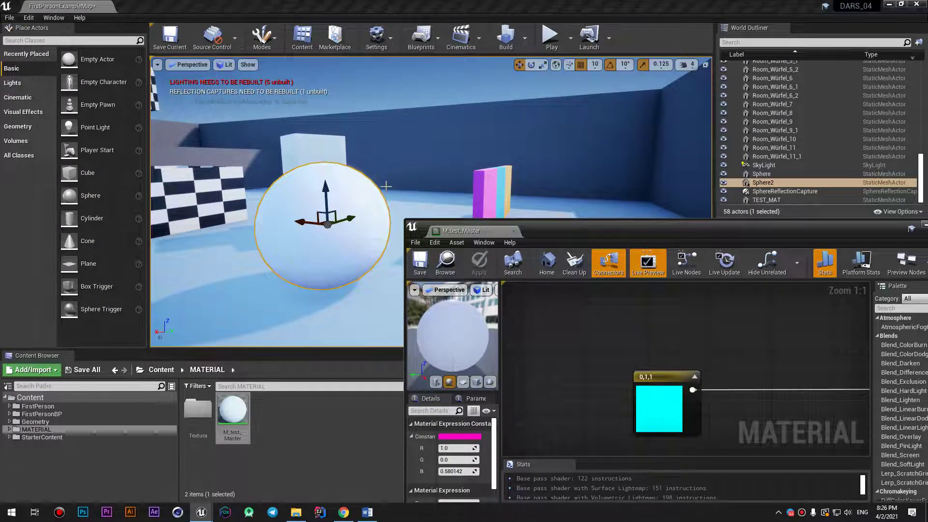
mouse_move(386, 186)
mouse_down()
mouse_move(187, 170)
mouse_move(208, 167)
mouse_up()
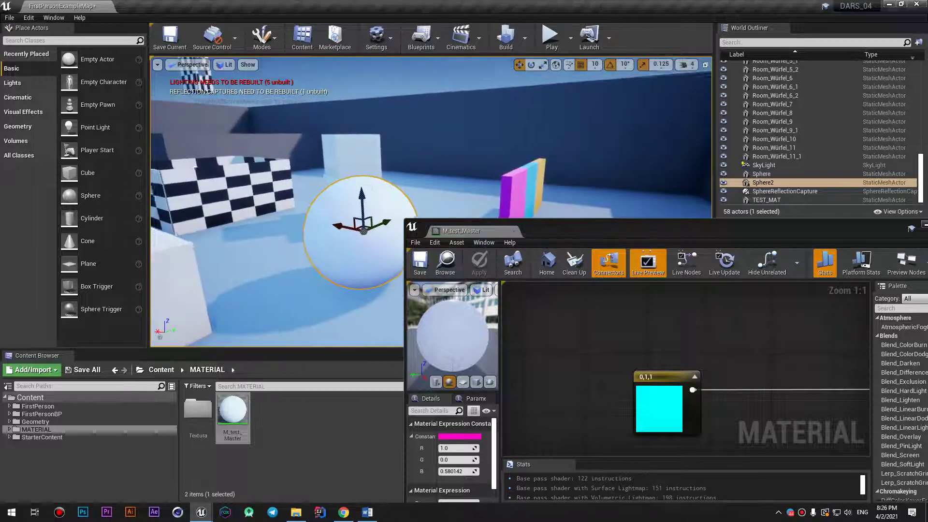
mouse_move(208, 167)
mouse_down()
mouse_move(251, 169)
mouse_move(251, 159)
mouse_up()
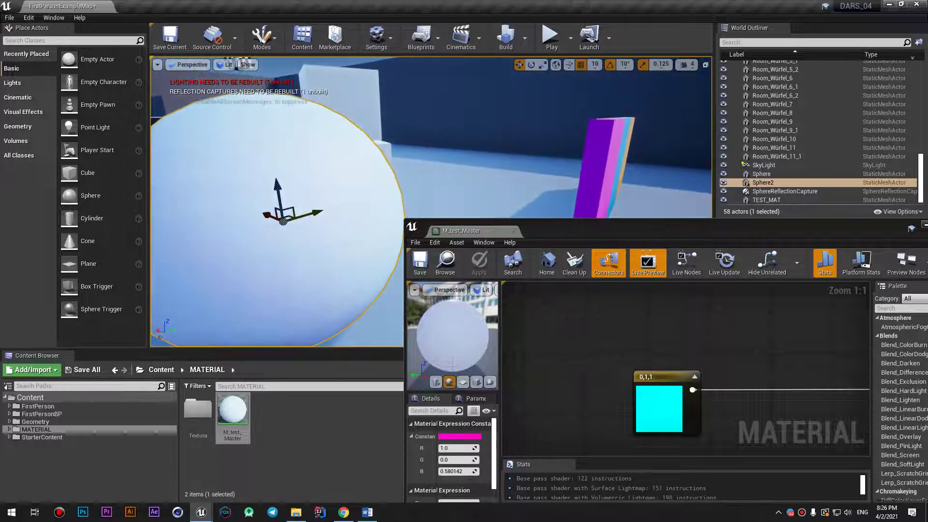
double_click(578, 229)
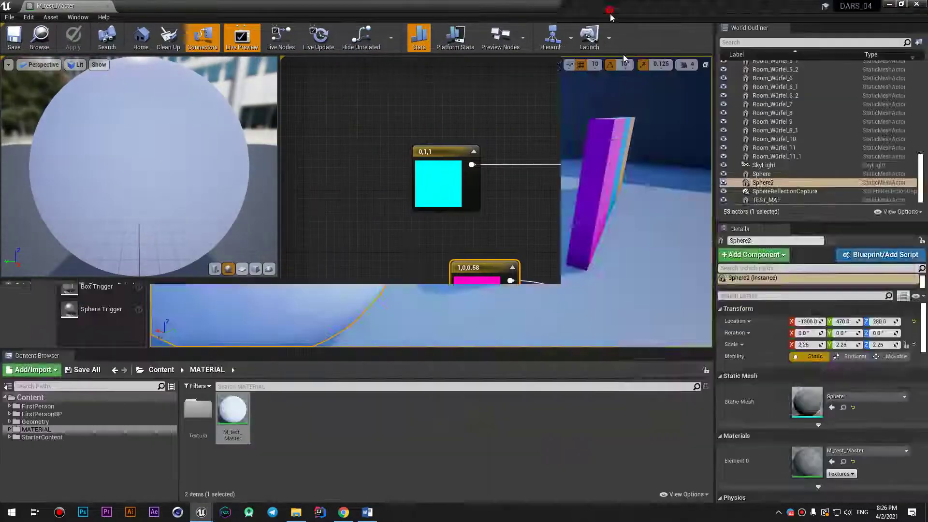
drag(624, 6, 657, 216)
Step: Delete the SkyLight actor and view the sphere's shading and the whole room
click(773, 165)
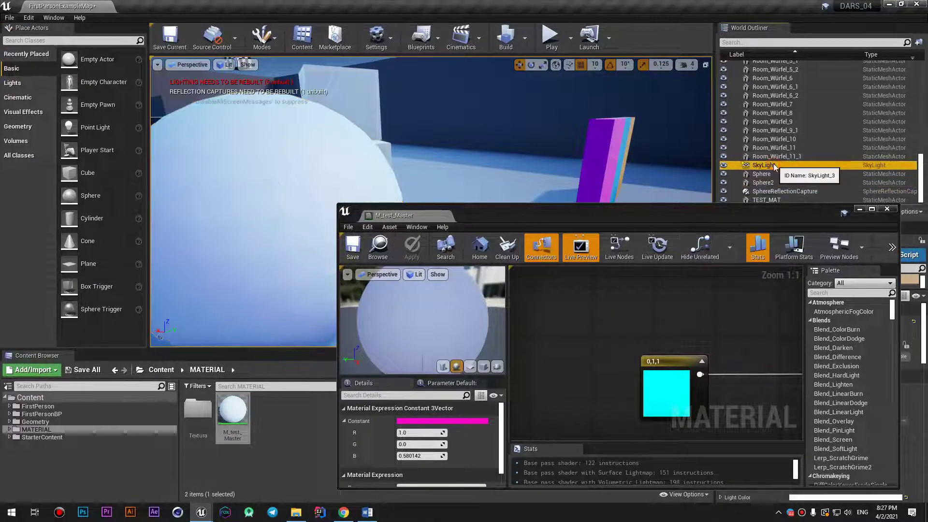
key(Delete)
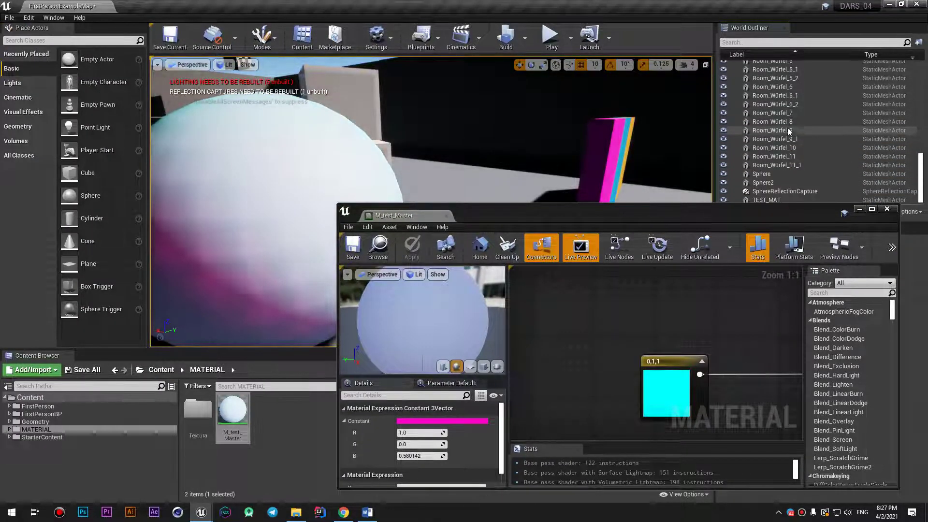
right_drag(532, 145, 512, 145)
mouse_move(366, 109)
right_down()
mouse_move(348, 111)
mouse_move(648, 147)
right_up()
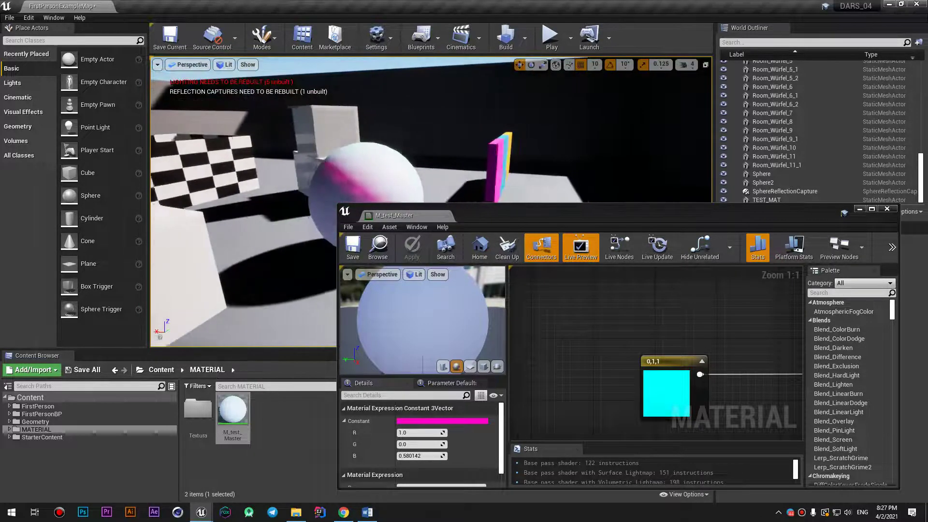
drag(822, 212, 797, 252)
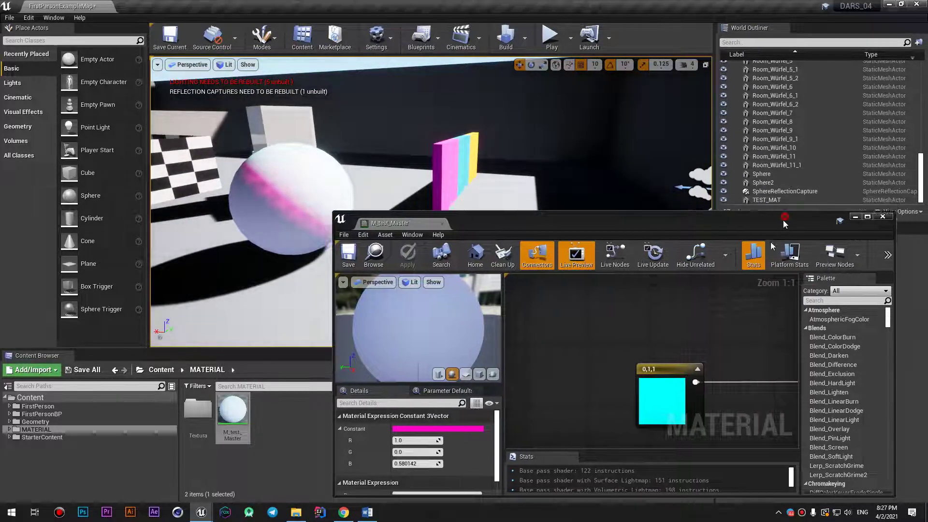
drag(920, 176, 920, 130)
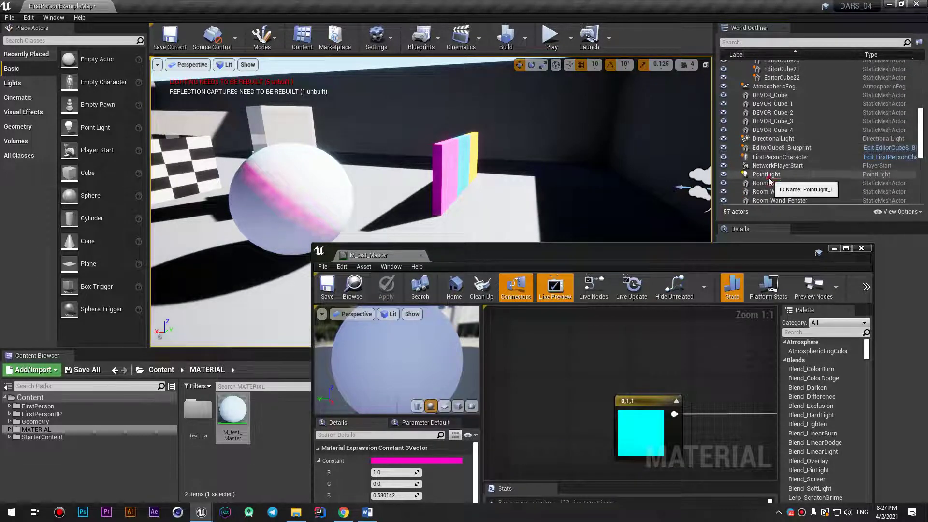
Step: Delete the DirectionalLight from the level
click(768, 175)
click(774, 139)
key(Delete)
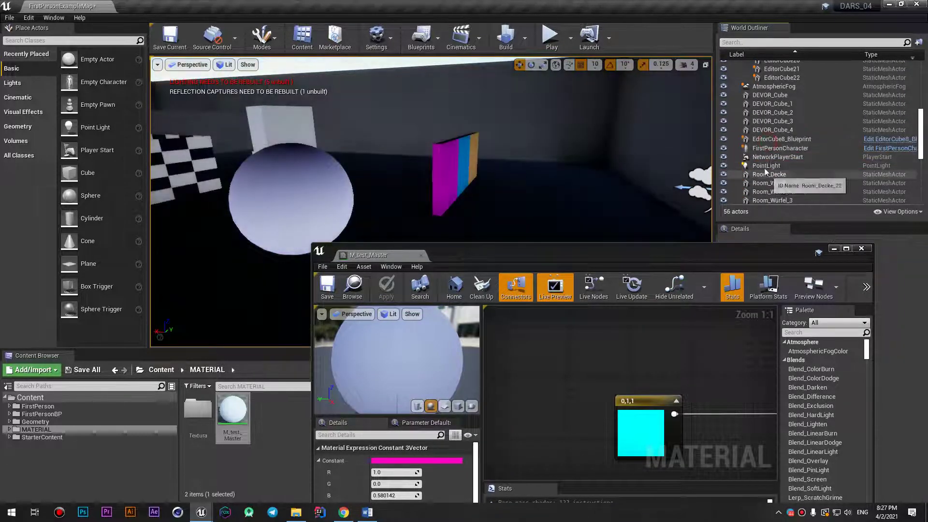
Step: Drag the PointLight across the floor toward the checker box and view the sphere
right_drag(430, 194, 425, 208)
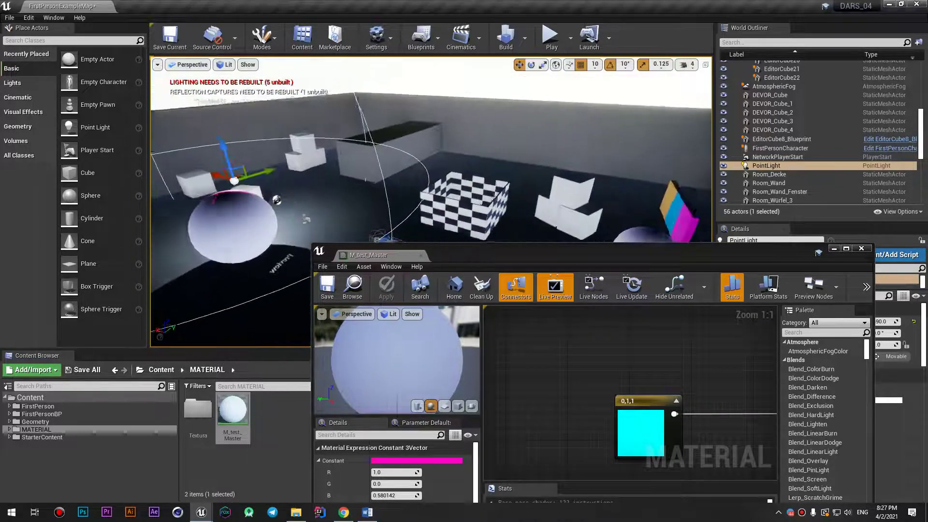
right_drag(243, 180, 244, 181)
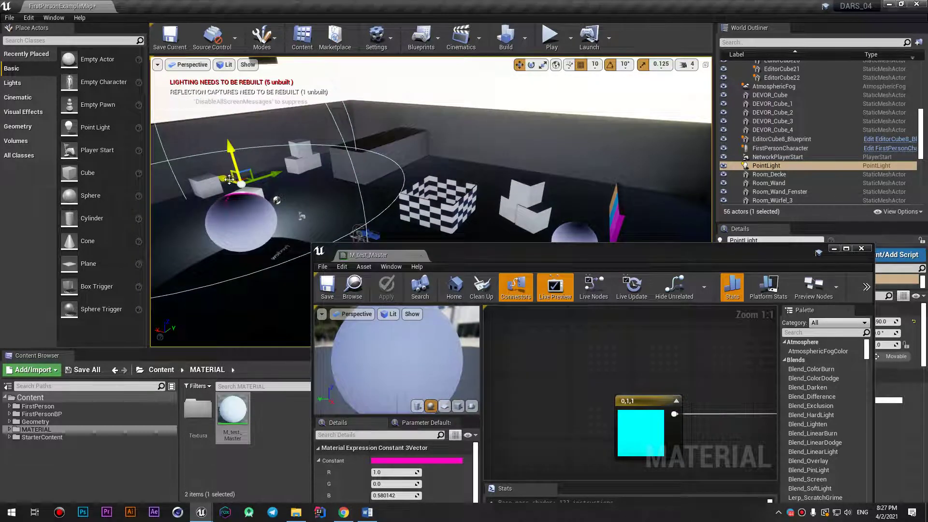
drag(230, 179, 457, 204)
right_drag(572, 207, 572, 207)
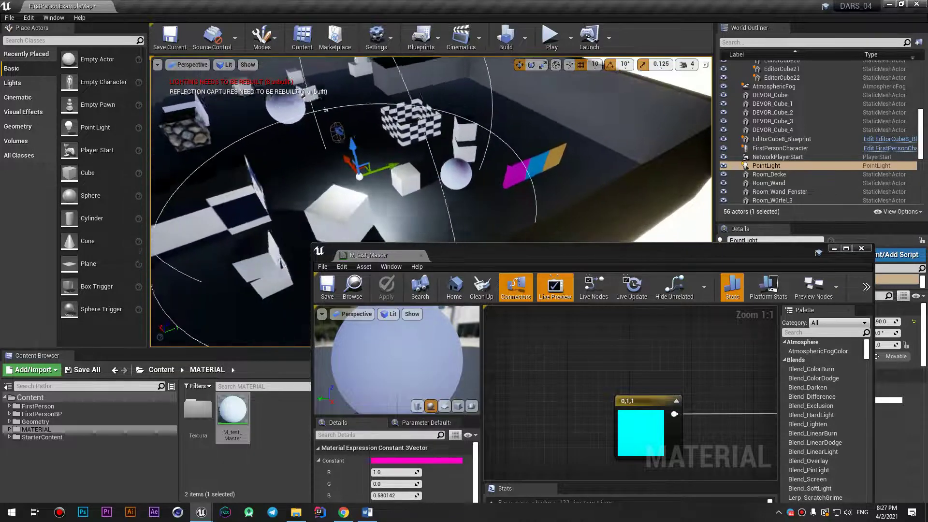
right_drag(485, 113, 485, 114)
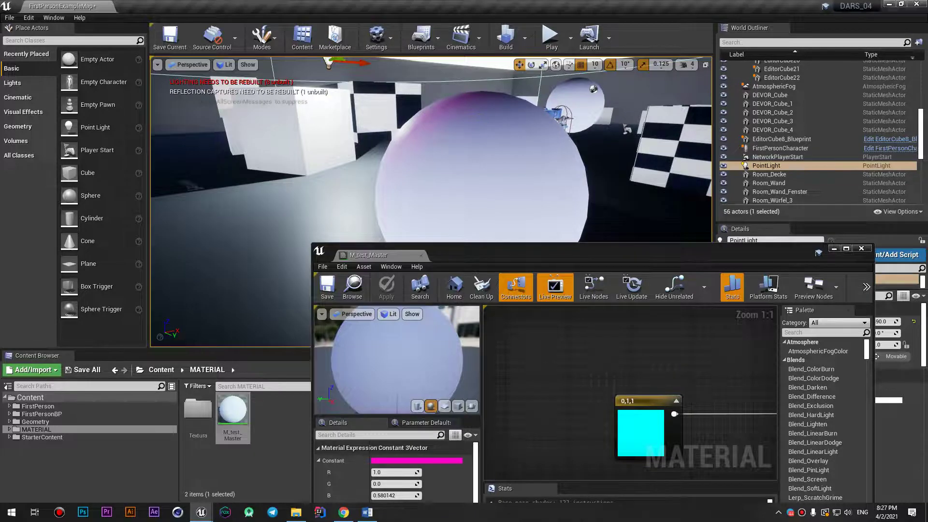
right_drag(332, 186, 332, 186)
Step: Scale EditorCube20 in local space along one axis into a thin upright slab
click(346, 194)
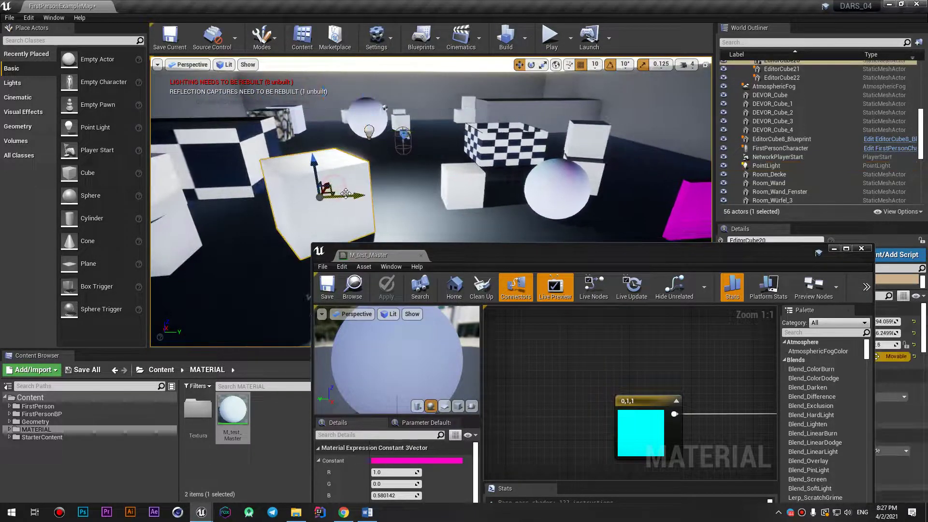
right_drag(385, 108, 282, 104)
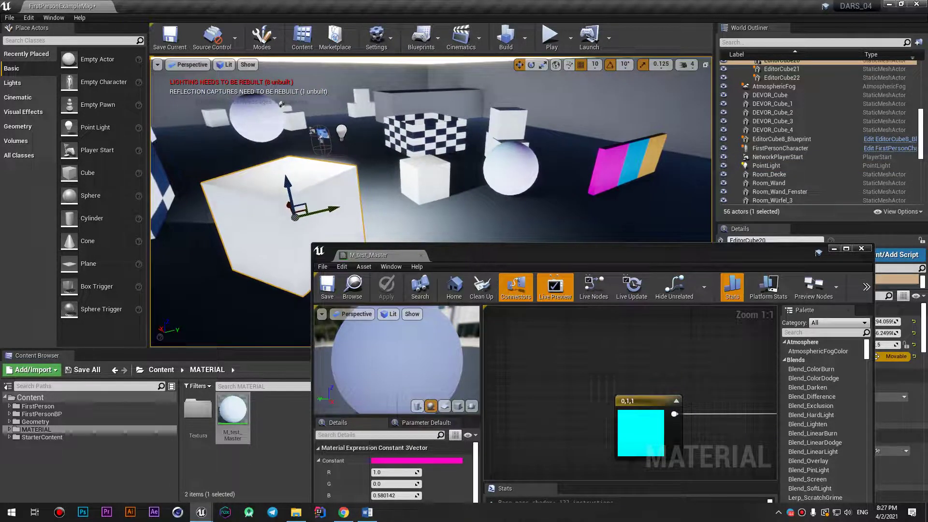
click(569, 67)
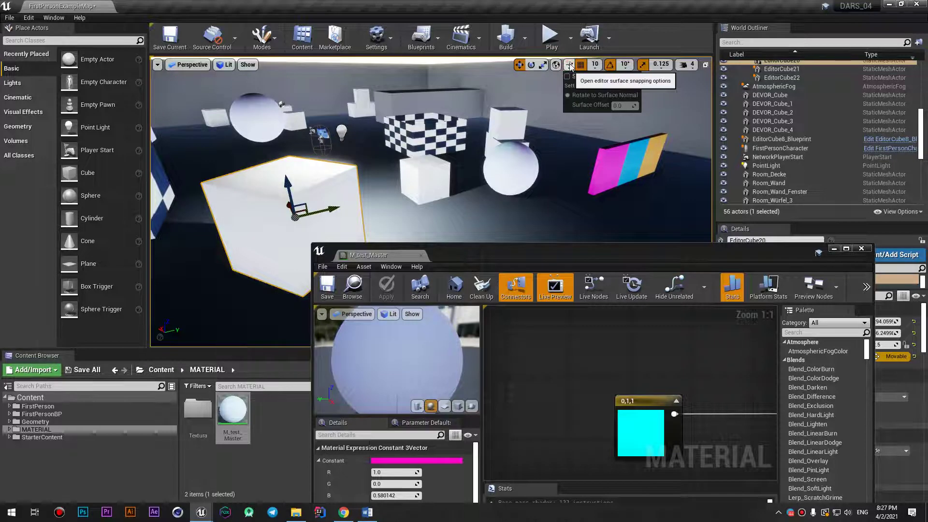
click(569, 64)
click(556, 65)
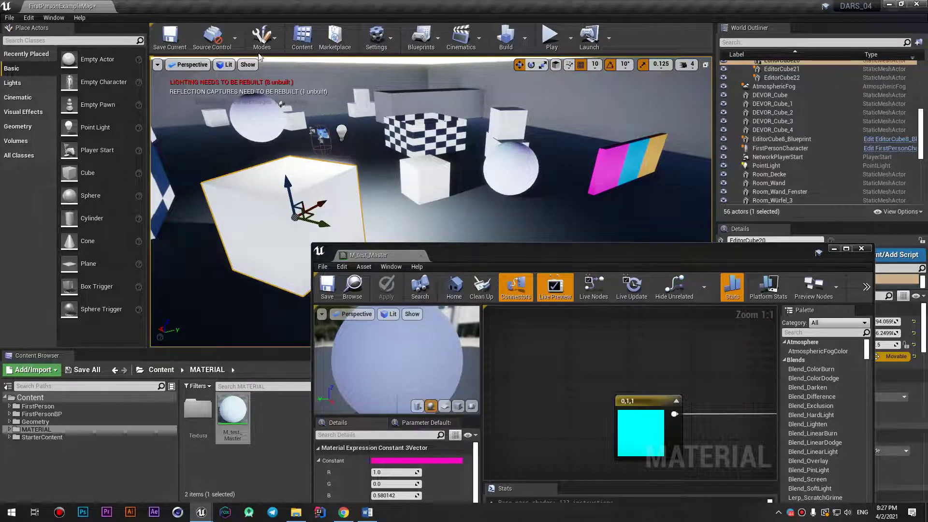
key(r)
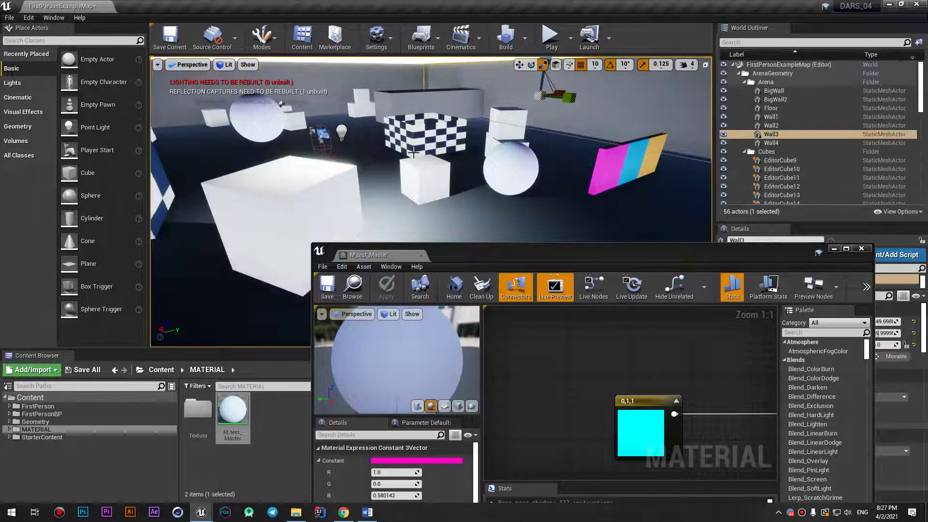
drag(322, 223, 300, 227)
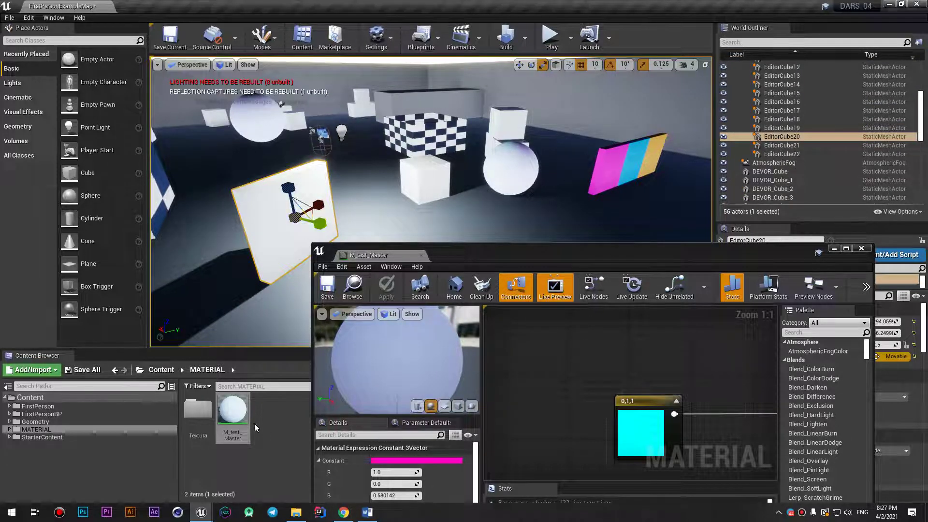
mouse_move(274, 249)
right_down()
mouse_move(300, 264)
mouse_move(252, 227)
right_up()
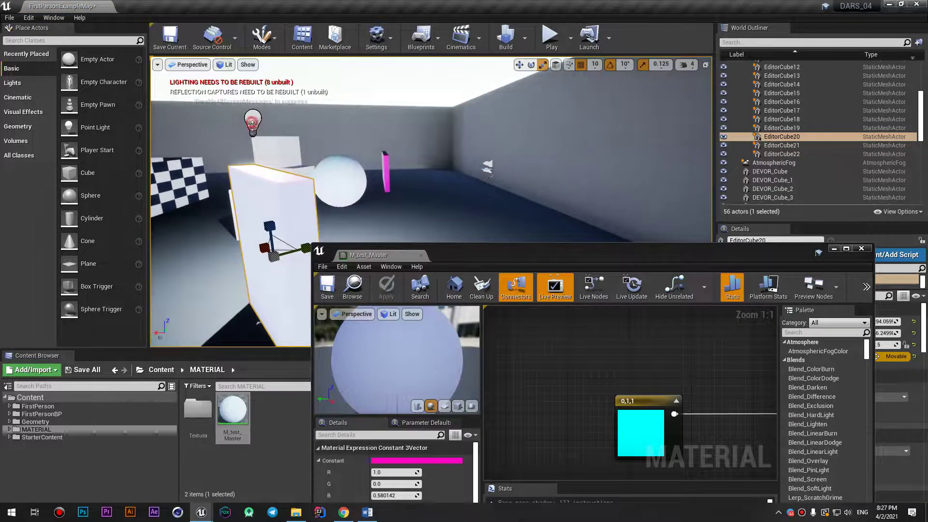
Step: Slide the PointLight sideways and lower it, then bring the M_test_Master editor up full screen
click(252, 125)
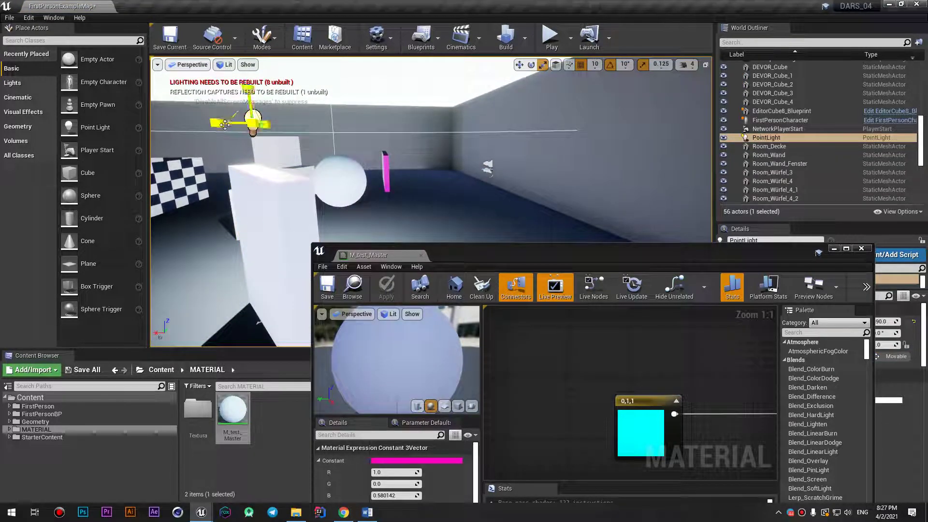
click(519, 65)
drag(216, 122, 315, 125)
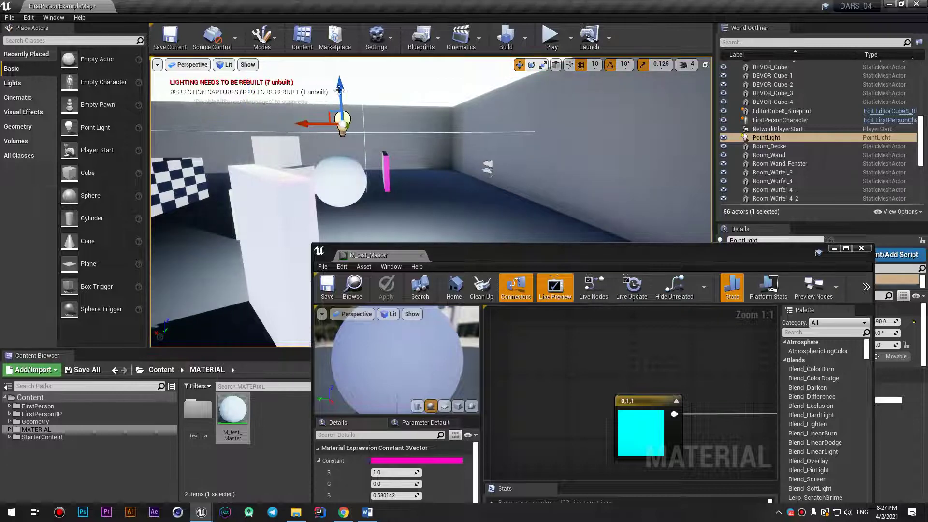
drag(339, 90, 349, 170)
mouse_move(316, 235)
right_down()
mouse_move(339, 227)
mouse_move(325, 225)
right_up()
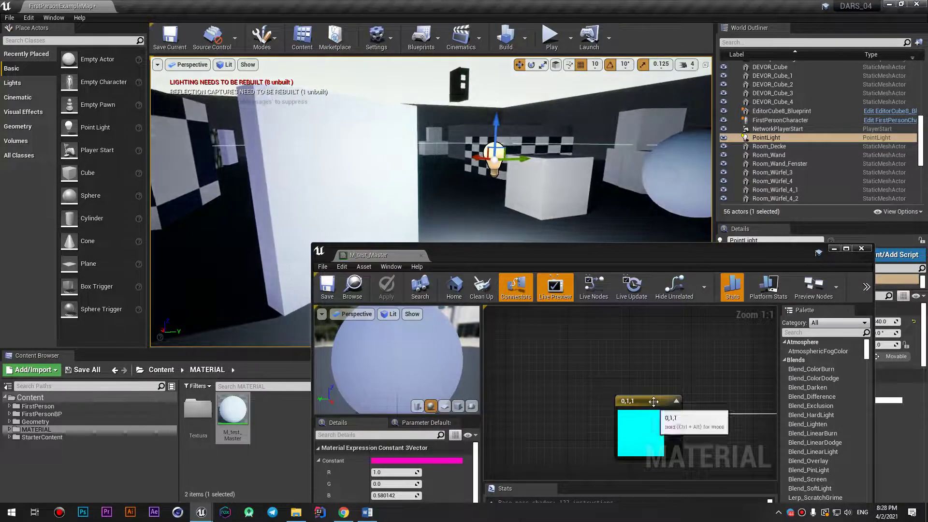
drag(630, 248, 534, 3)
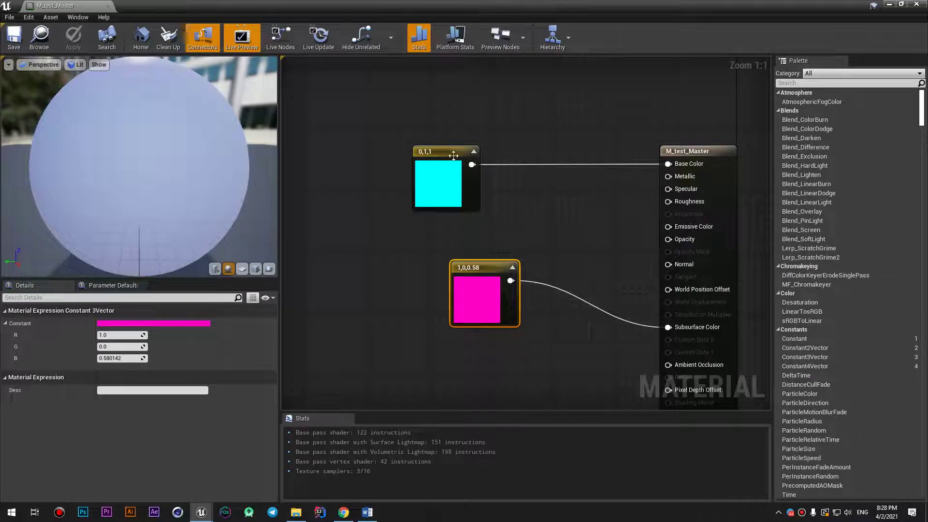
Step: Recolour the Base Color constant from cyan to blue (0,0.314,1), then close and reopen M_test_Master
double_click(440, 182)
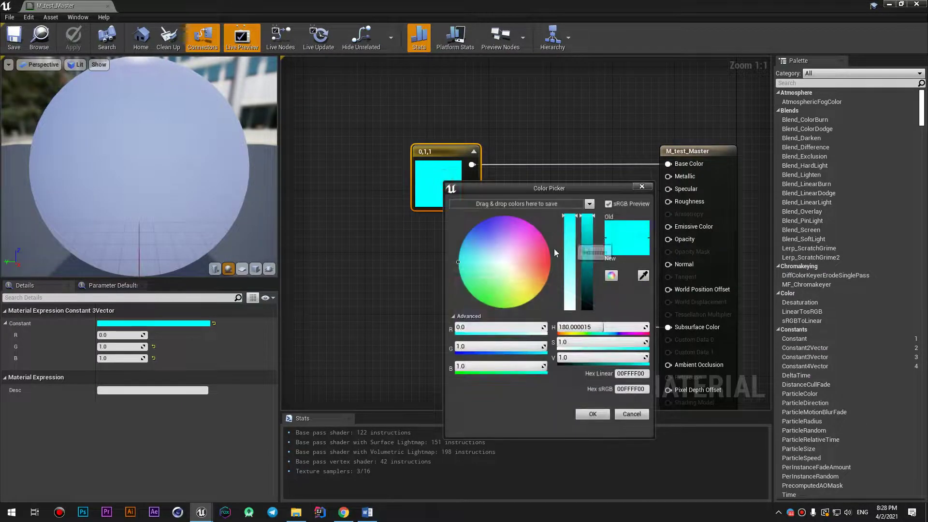
drag(465, 236, 462, 225)
click(434, 239)
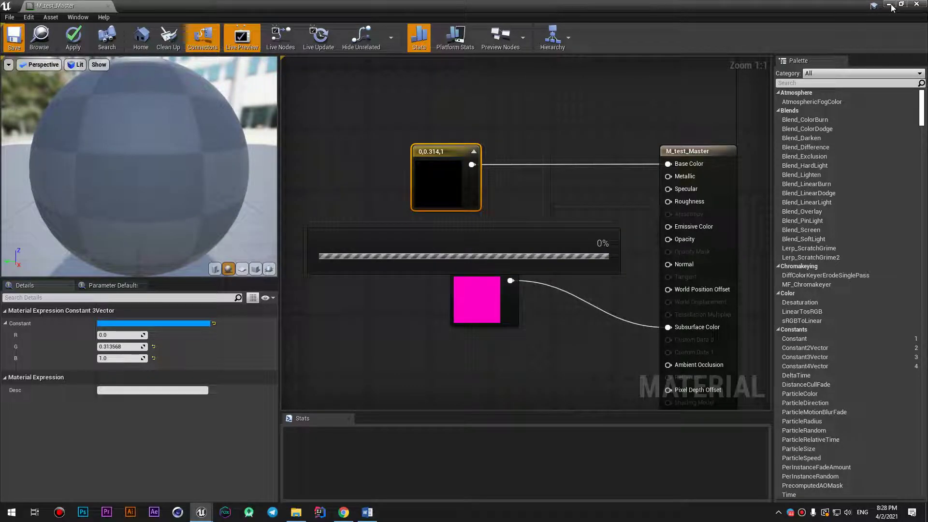
click(917, 5)
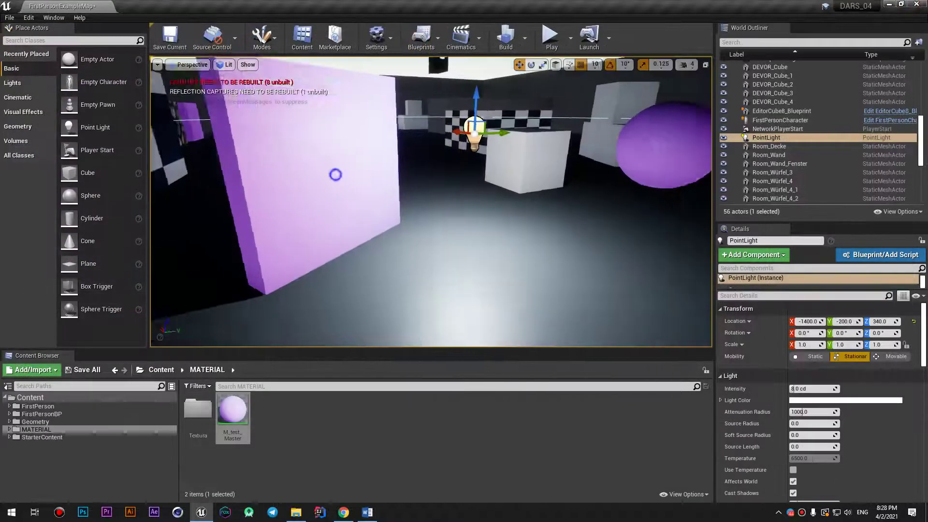
right_drag(336, 175, 339, 177)
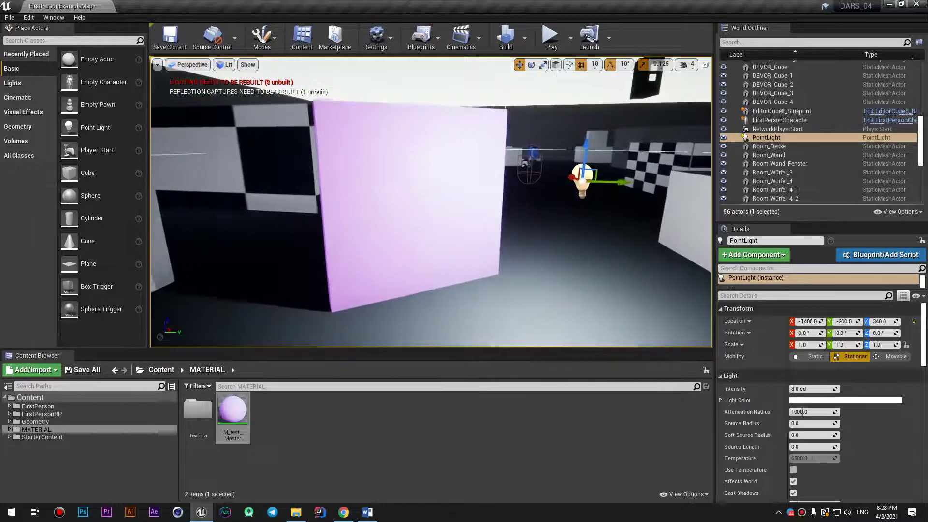
double_click(232, 410)
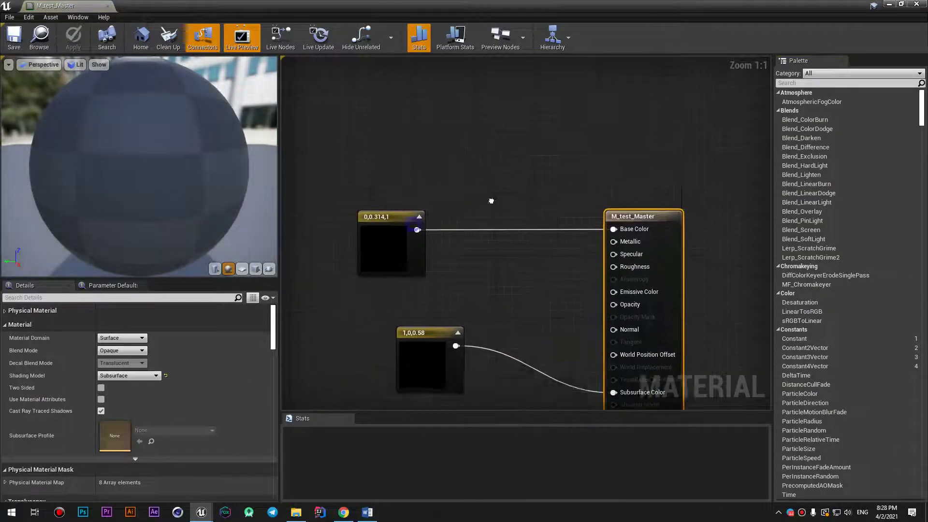
Step: Set the Base Color constant to orange (1,0.131,0) from its Details swatch and apply
right_drag(492, 201, 530, 131)
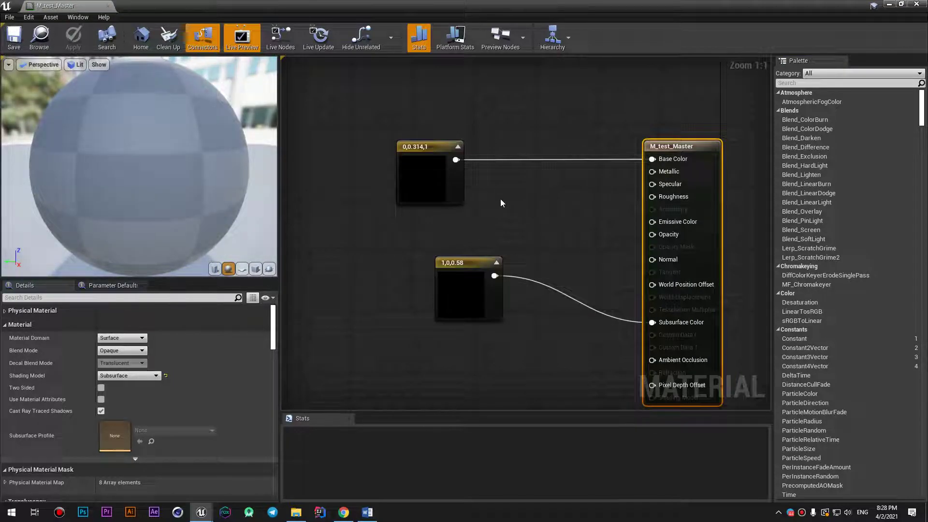
click(434, 148)
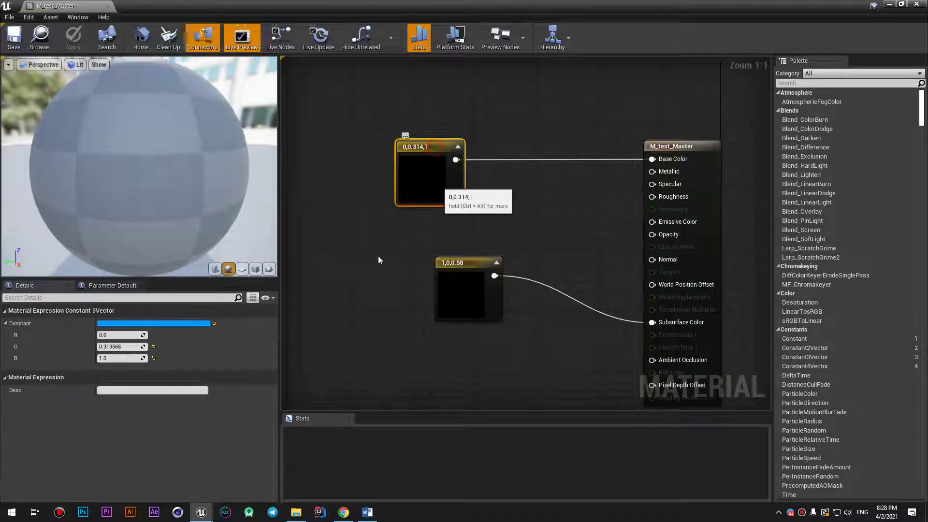
click(164, 323)
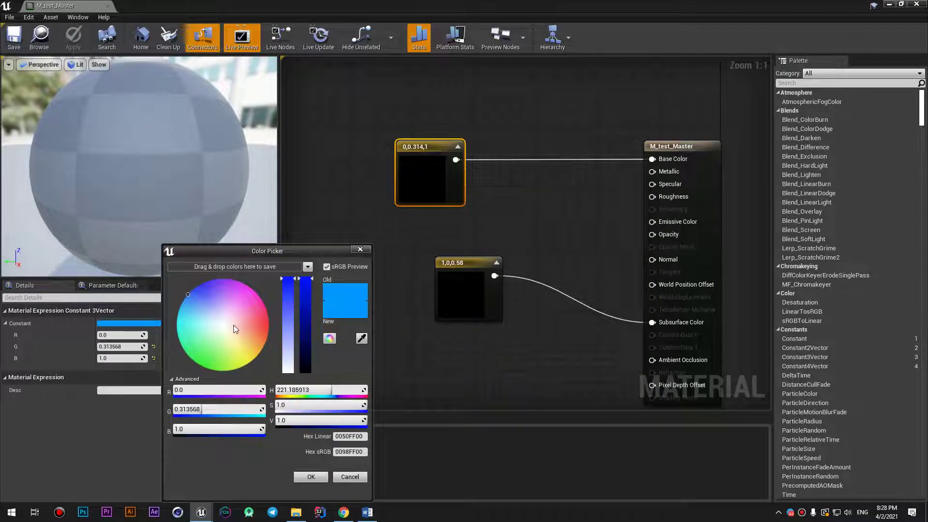
drag(239, 340, 311, 352)
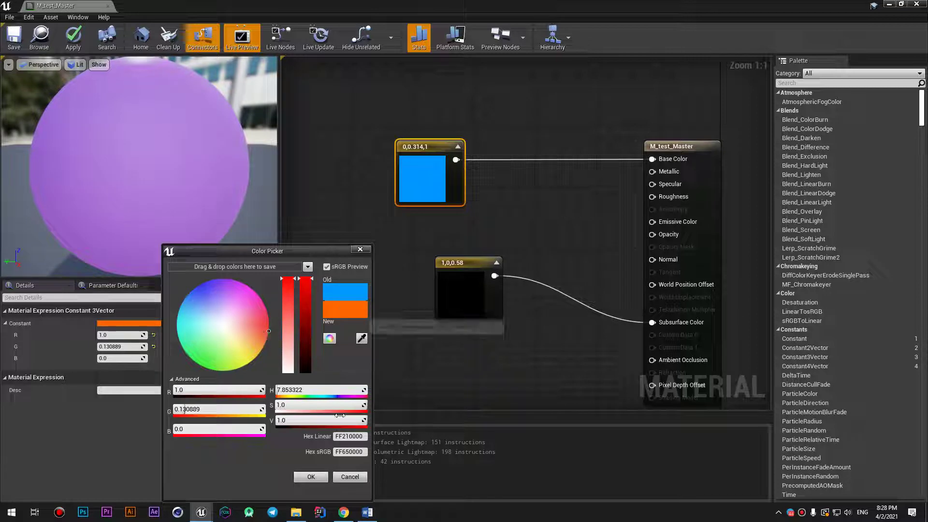
click(320, 479)
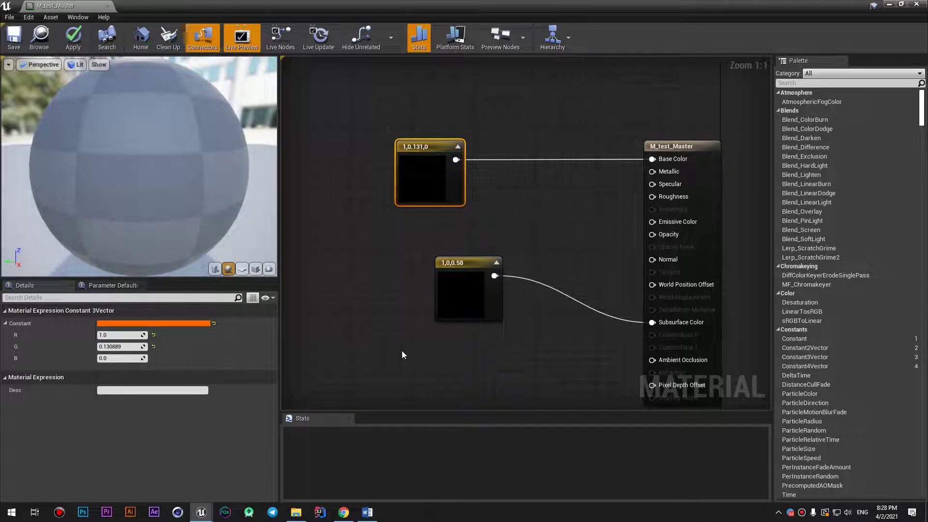
click(77, 45)
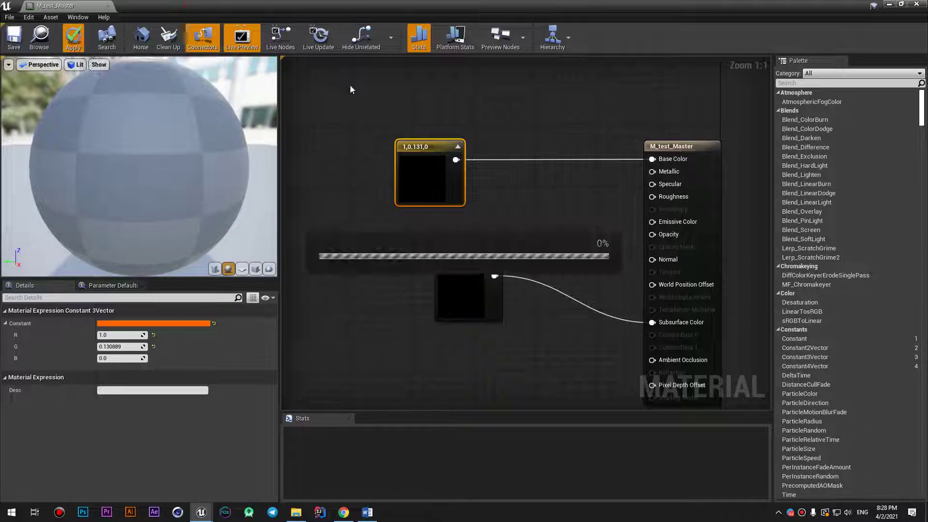
double_click(310, 4)
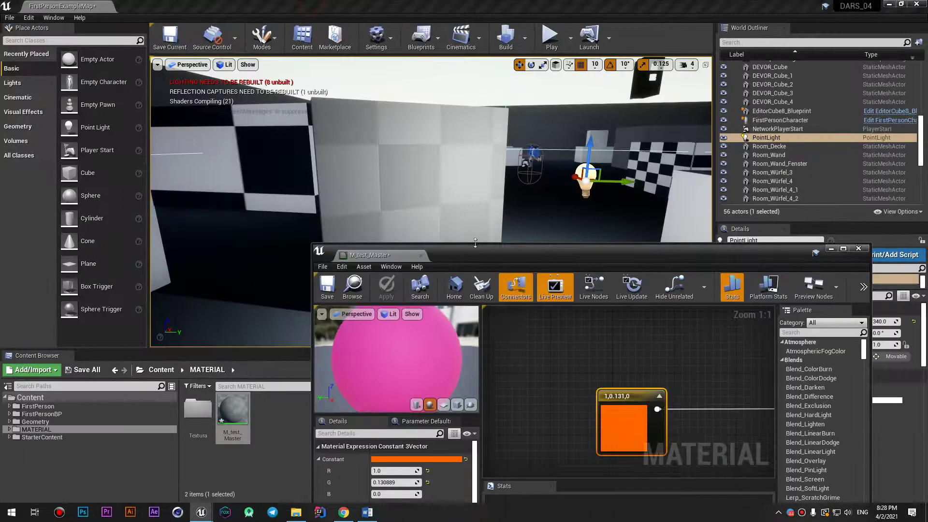
drag(475, 242, 517, 204)
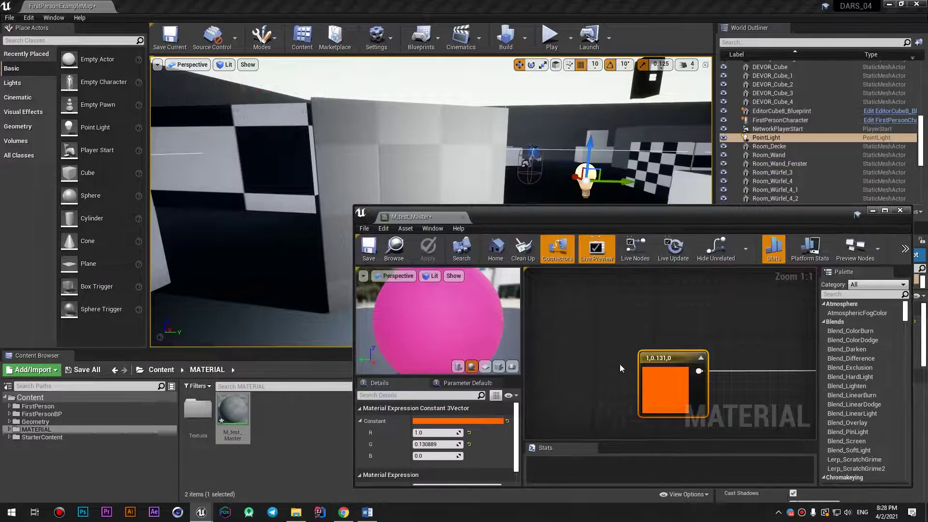
scroll(620, 366, down, 5)
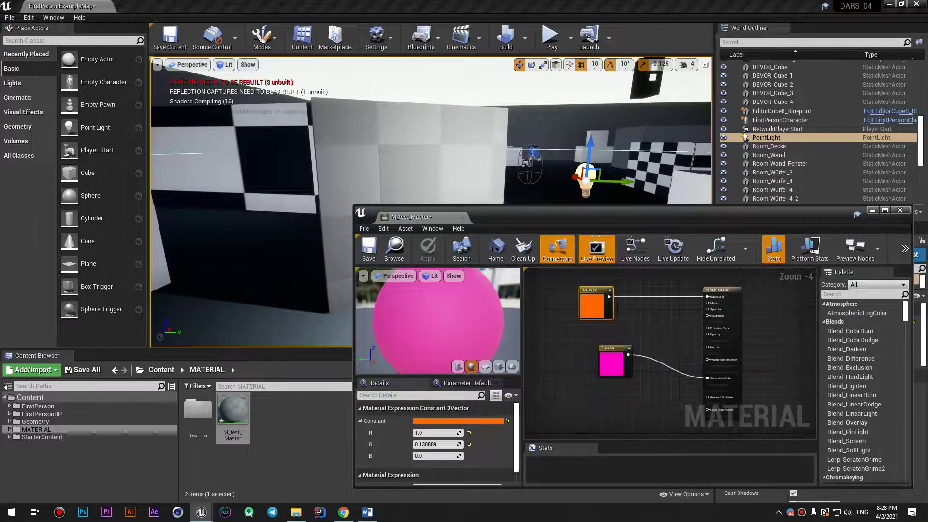
right_drag(349, 142, 349, 143)
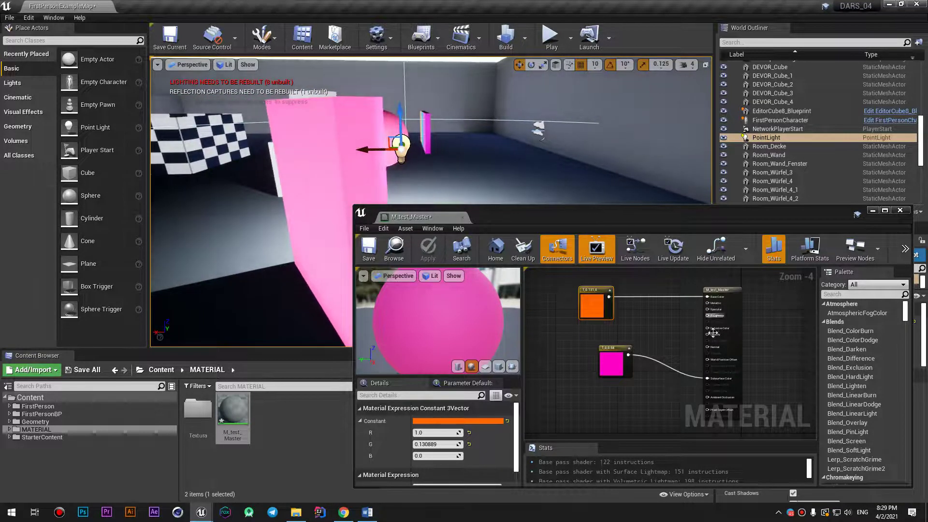
right_drag(349, 143, 349, 142)
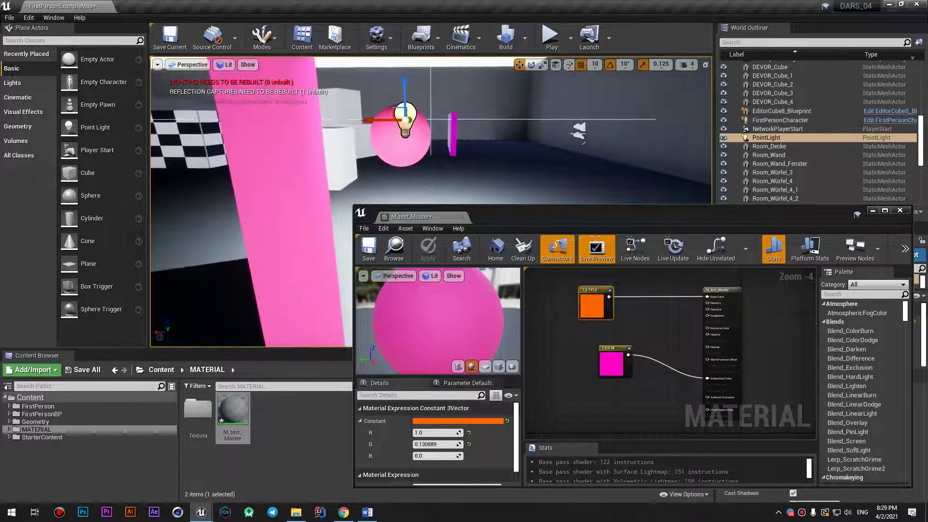
mouse_move(430, 203)
right_down()
mouse_move(430, 222)
mouse_move(430, 213)
right_up()
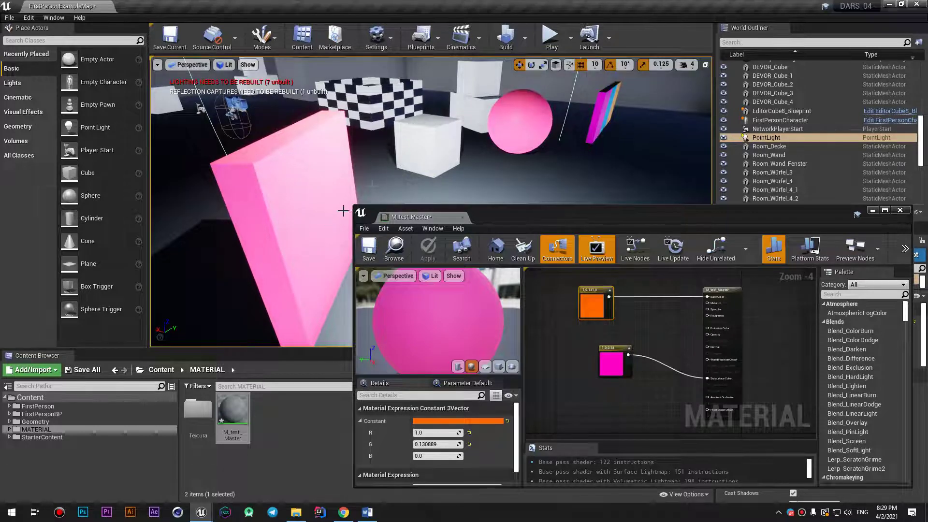
right_drag(344, 211, 343, 210)
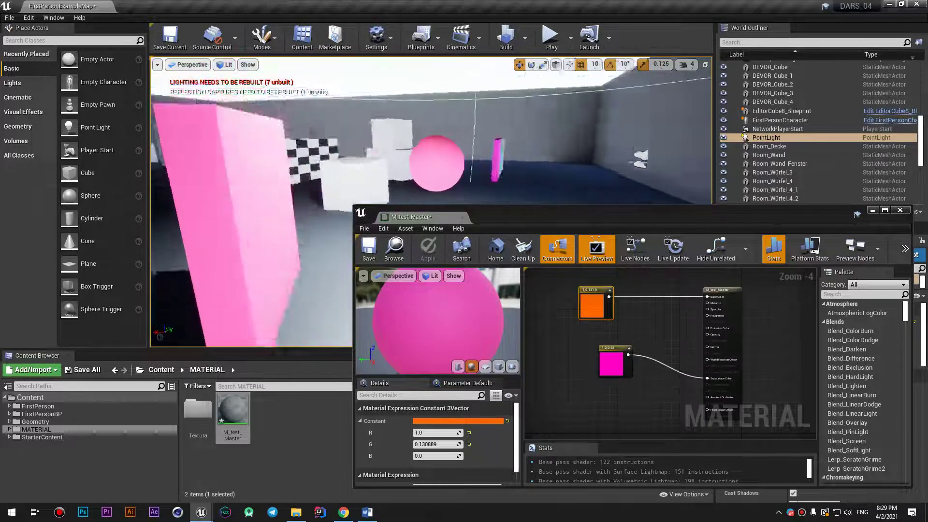
Step: Marquee-select the orange and pink Constant3Vector nodes and delete them, then restore the editor window
double_click(617, 216)
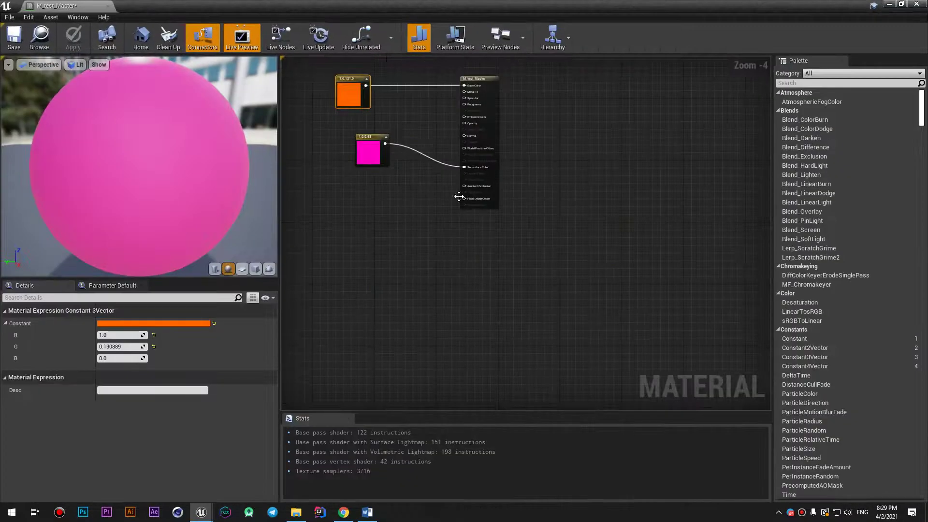
scroll(458, 197, up, 1)
scroll(477, 248, up, 1)
scroll(478, 248, up, 1)
scroll(507, 197, up, 1)
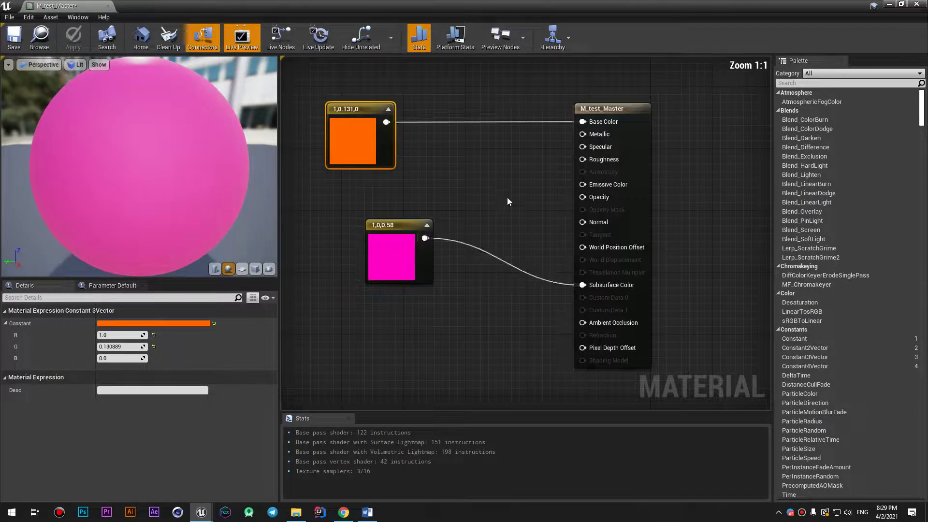
right_drag(507, 197, 577, 309)
right_drag(579, 379, 596, 266)
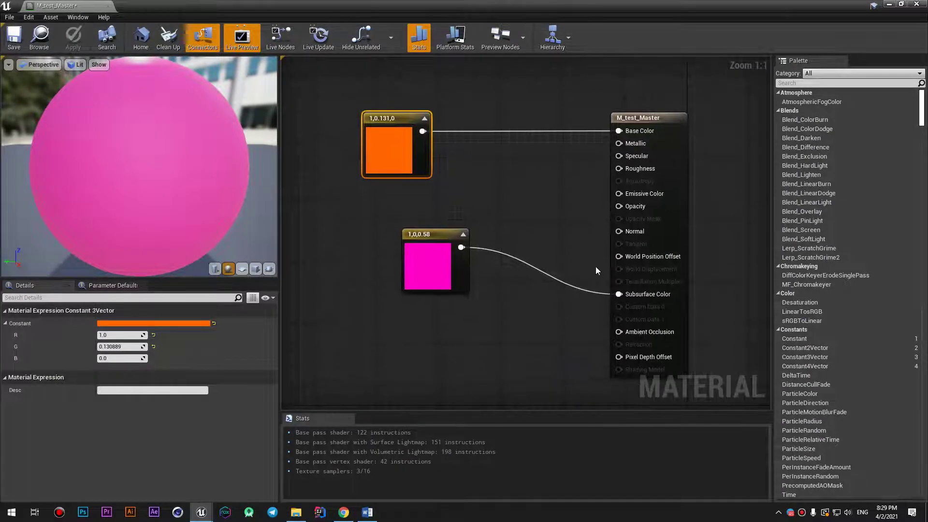
drag(460, 101, 423, 318)
key(Delete)
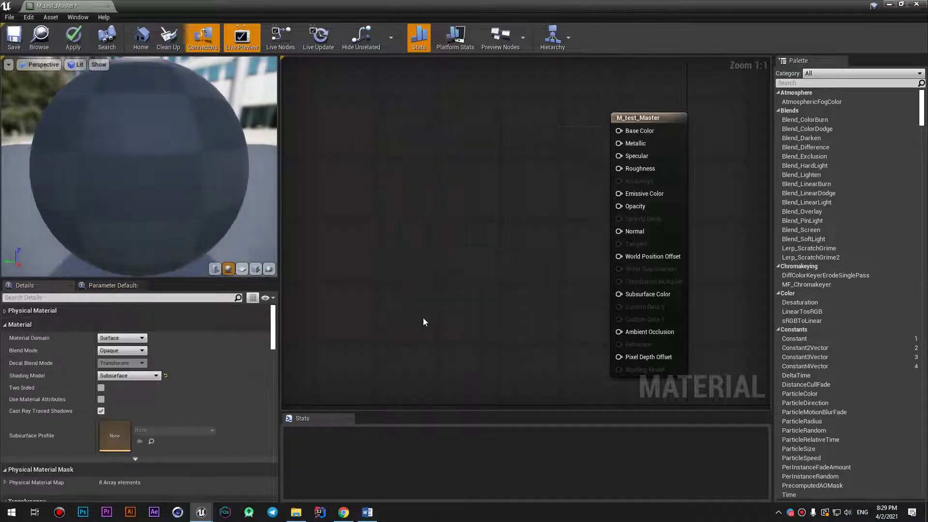
double_click(551, 12)
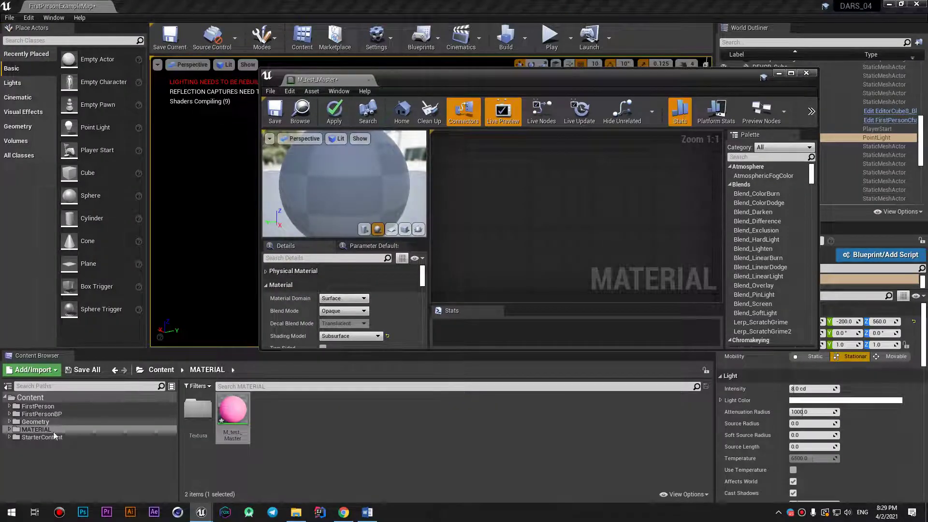
Step: Import EPRek.png from the desktop into the MATERIAL/Textura folder
double_click(198, 411)
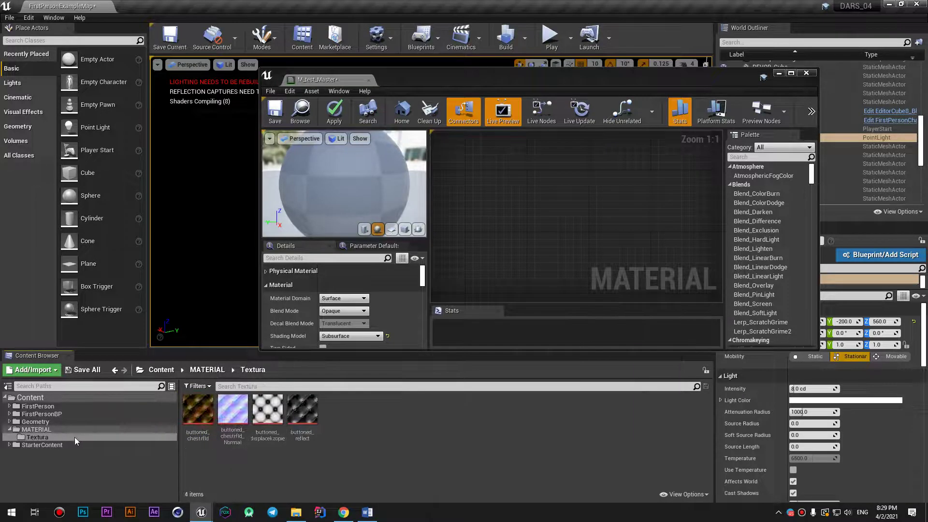
double_click(369, 5)
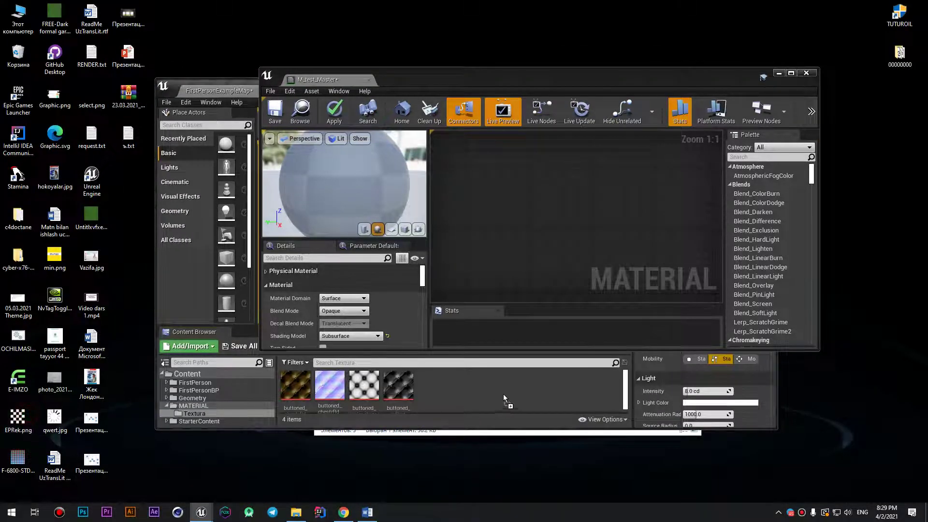
drag(28, 418, 504, 396)
mouse_move(522, 73)
mouse_down()
mouse_move(531, 180)
mouse_move(576, 223)
mouse_up()
double_click(509, 82)
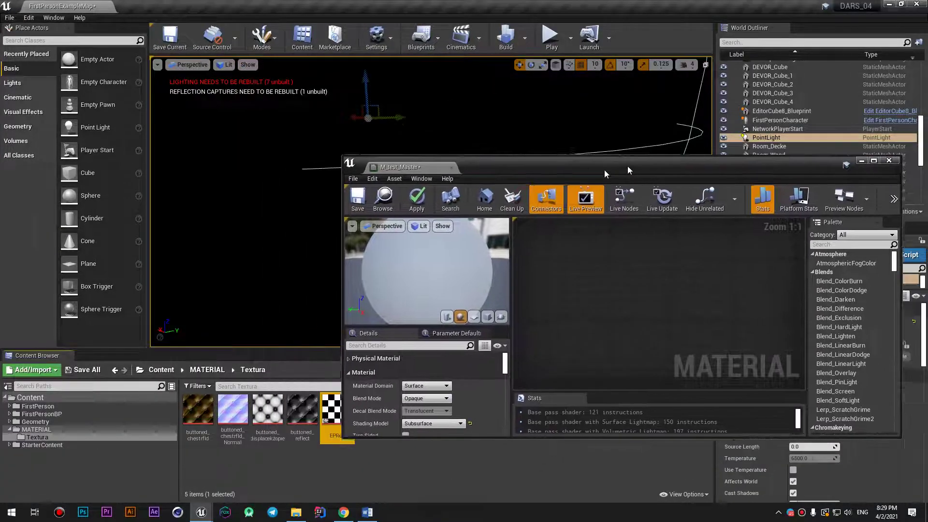
Step: Lower the PointLight on Z and move the material editor back to the screen top
right_drag(445, 96, 445, 97)
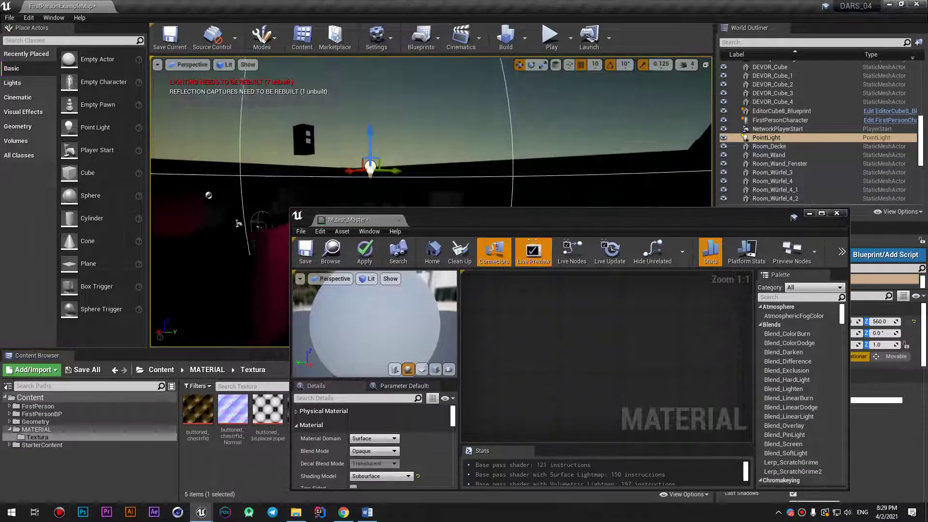
drag(468, 74, 466, 108)
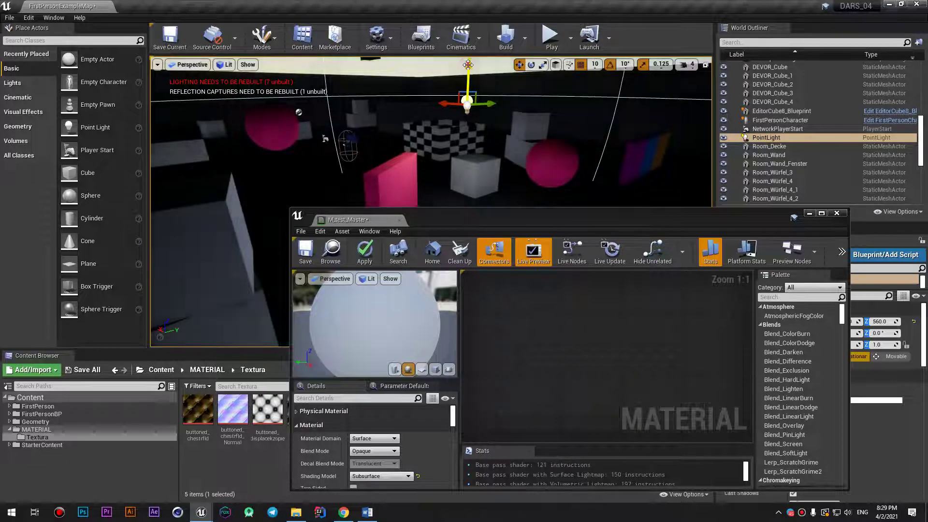
right_drag(466, 107, 467, 107)
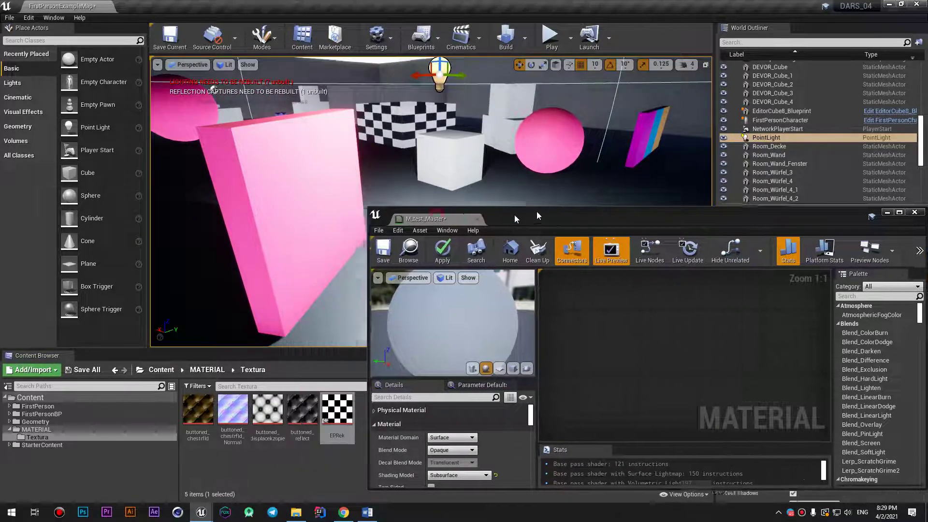
drag(435, 216, 536, 196)
drag(658, 207, 580, 4)
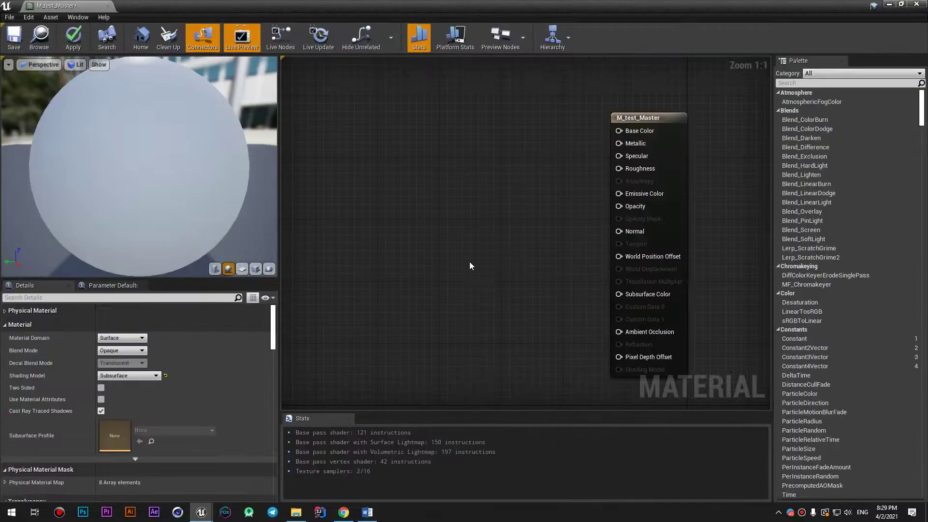
Step: Add a Constant3Vector beside Base Color and give it an orange-yellow colour
click(524, 184)
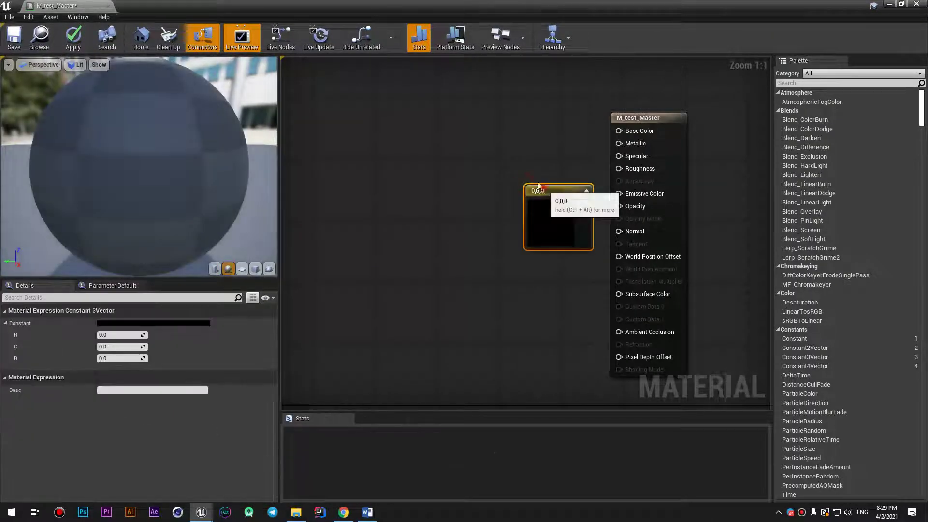
mouse_move(572, 212)
mouse_down()
mouse_move(520, 149)
mouse_move(619, 131)
mouse_up()
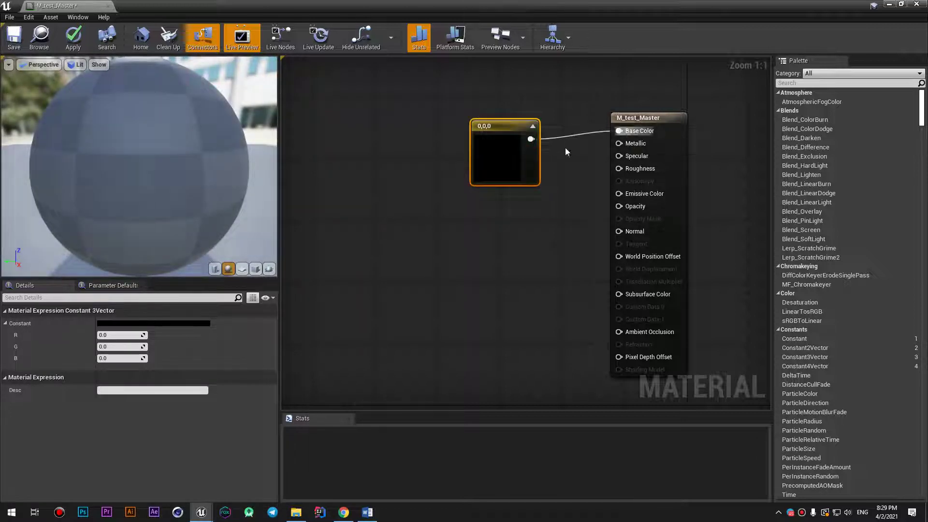
double_click(509, 151)
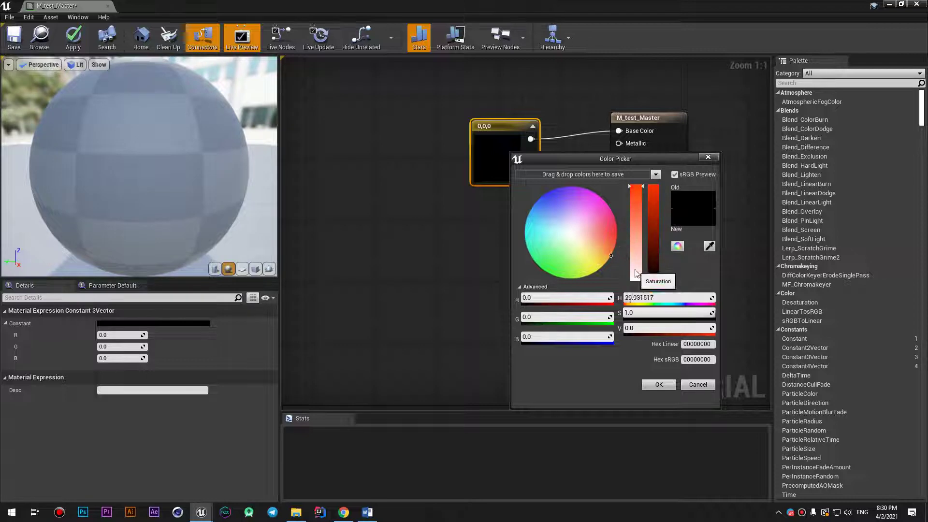
drag(638, 297, 710, 328)
click(659, 385)
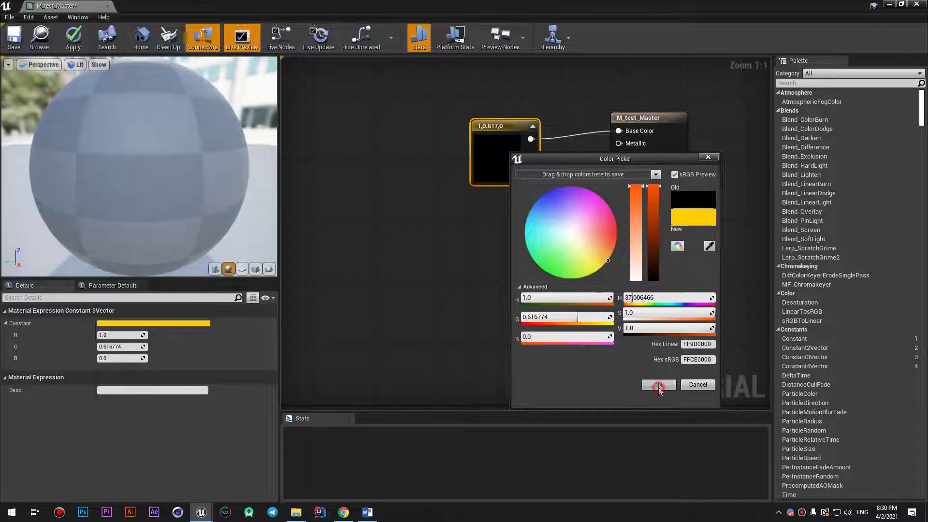
Step: Refine the constant to red-orange (1, 0.127, 0) and nudge the node up and left
click(201, 323)
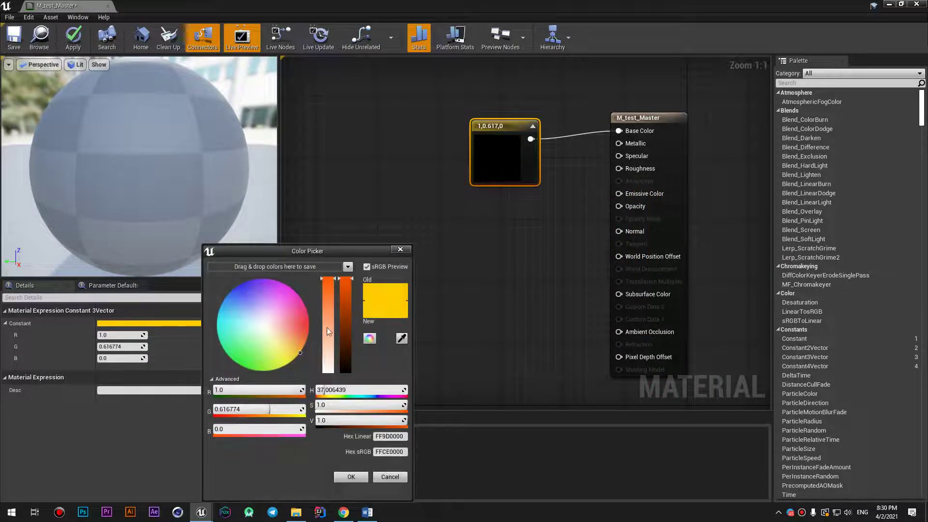
drag(345, 334, 344, 312)
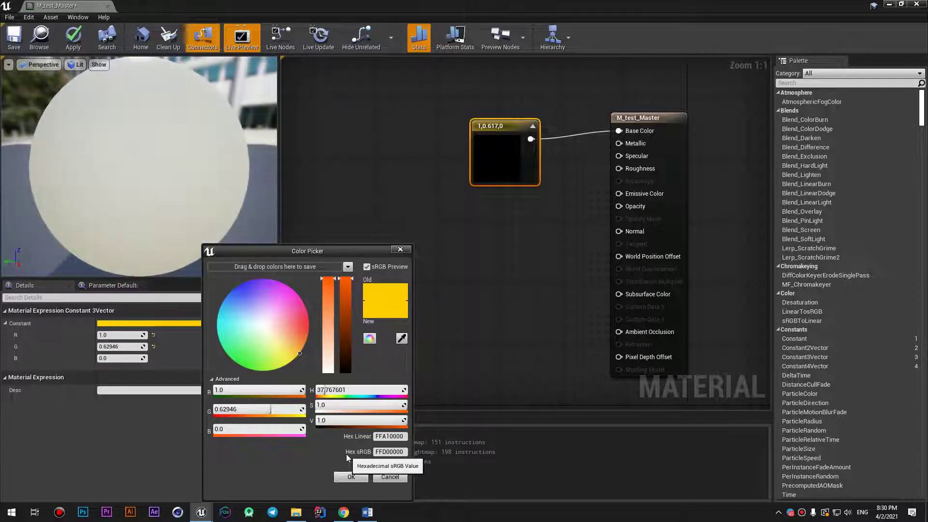
click(306, 343)
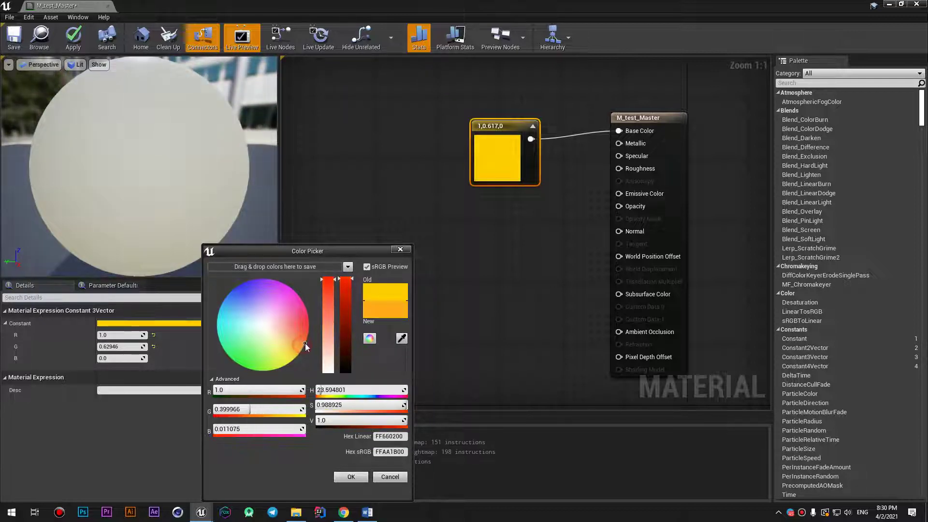
drag(296, 319, 329, 337)
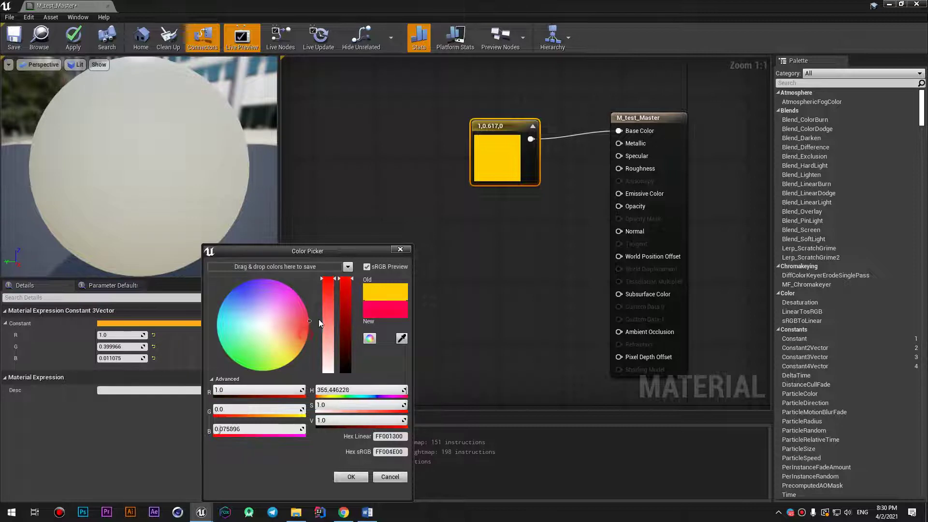
click(351, 476)
drag(496, 134, 457, 126)
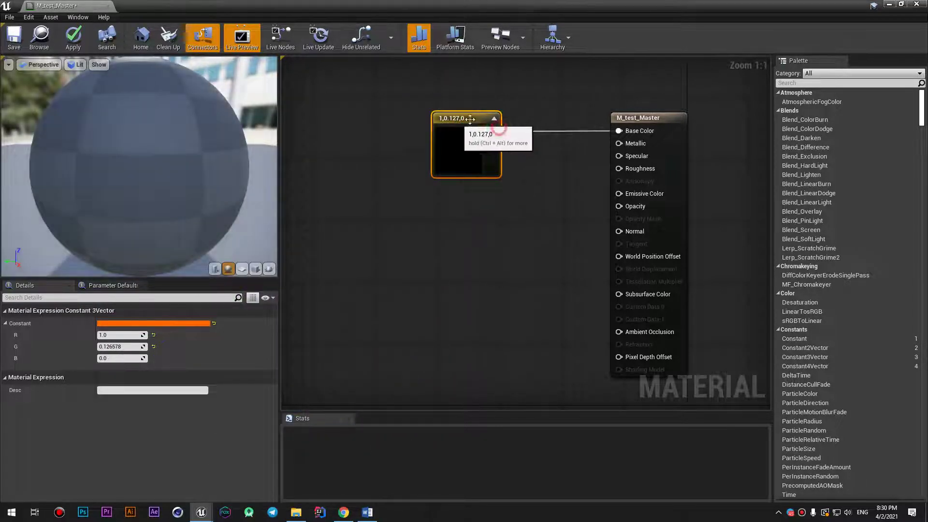
drag(626, 119, 602, 134)
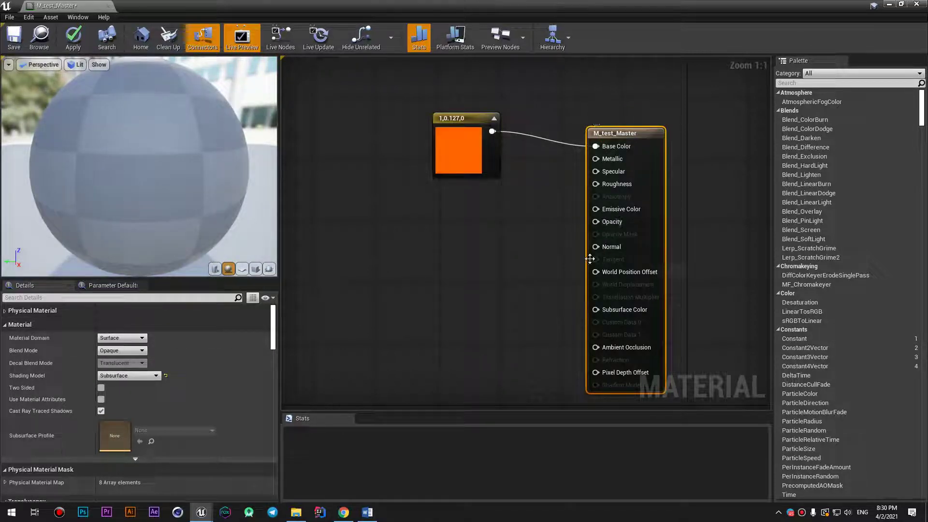
click(136, 351)
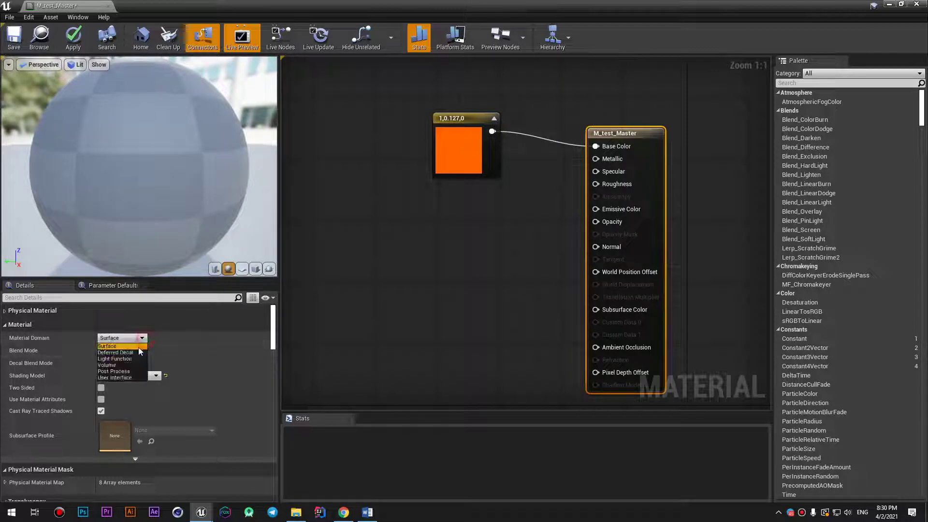
click(135, 349)
click(144, 374)
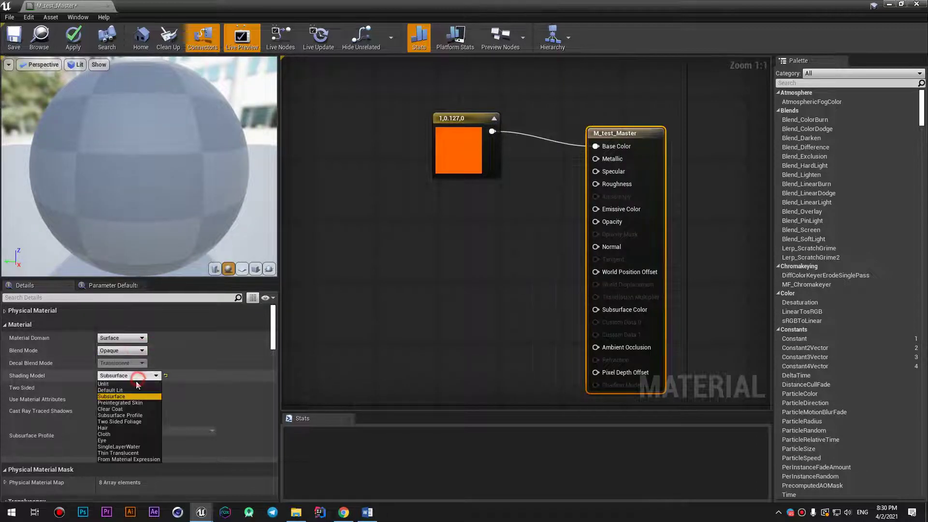
click(135, 385)
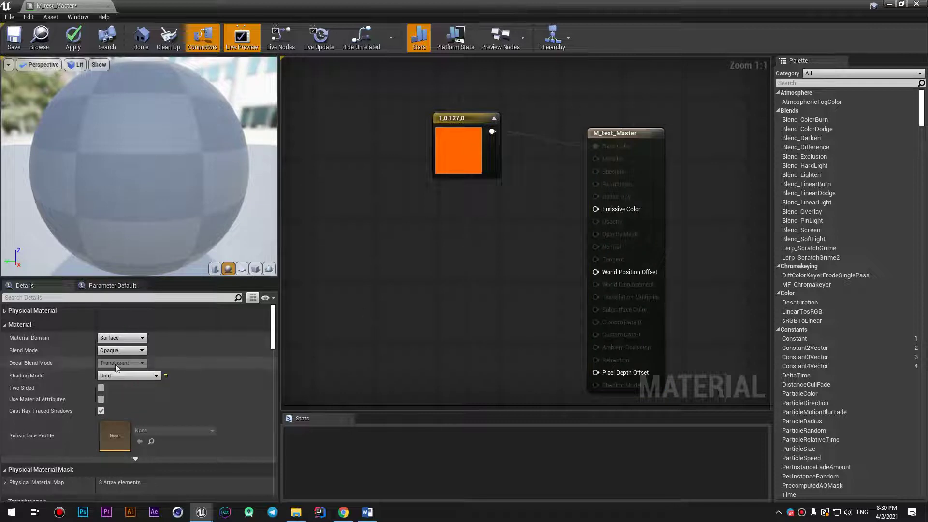
click(126, 375)
click(120, 393)
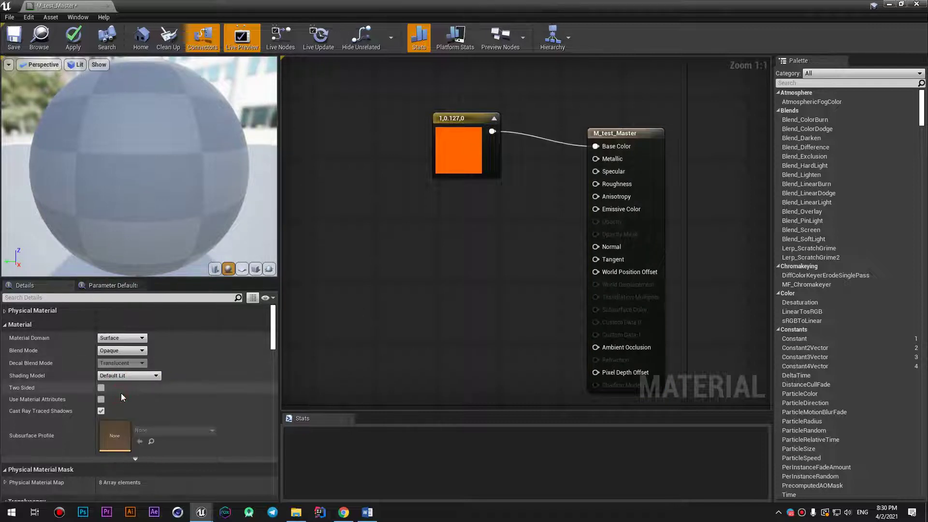
click(126, 376)
click(123, 401)
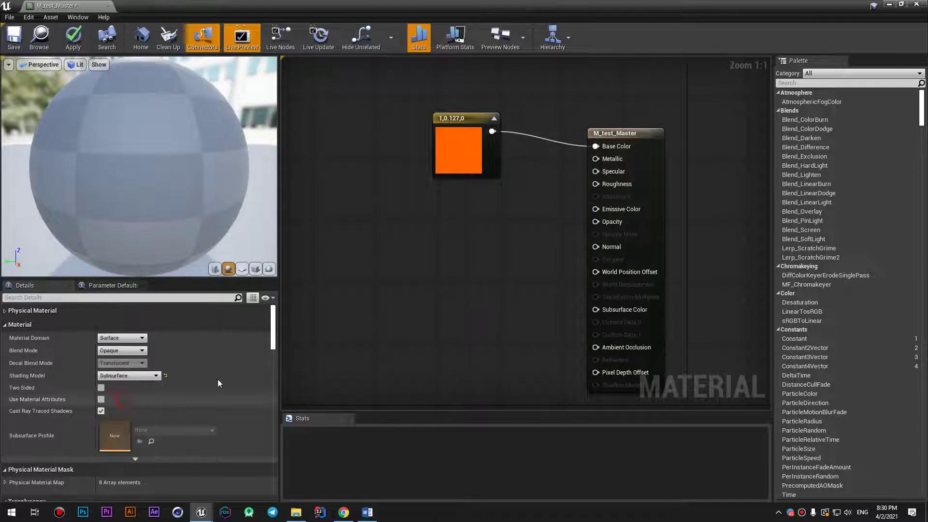
drag(457, 137, 465, 122)
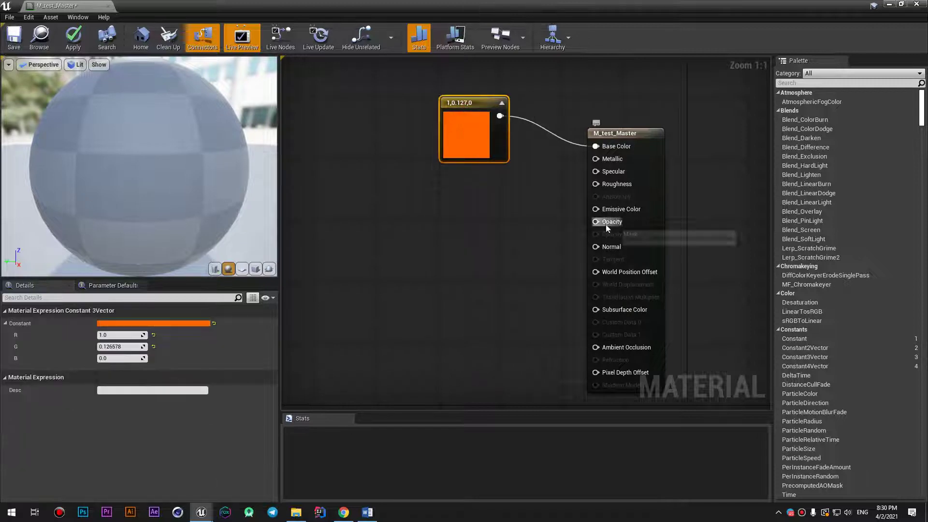
Step: Wire a 0.5 Constant into Opacity, tidy the nodes, and bring up the result node's Blend Mode options
click(482, 276)
mouse_move(491, 286)
mouse_down()
mouse_move(457, 257)
mouse_move(596, 221)
mouse_up()
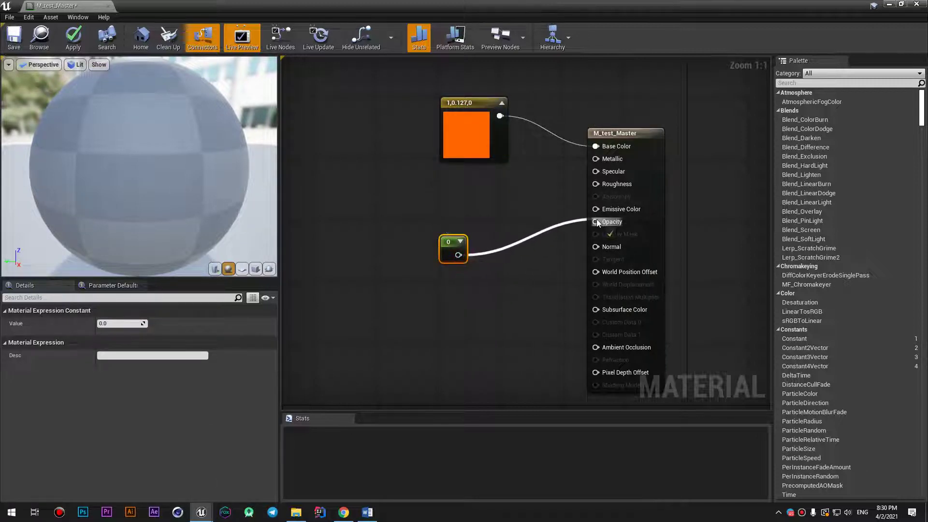
click(120, 324)
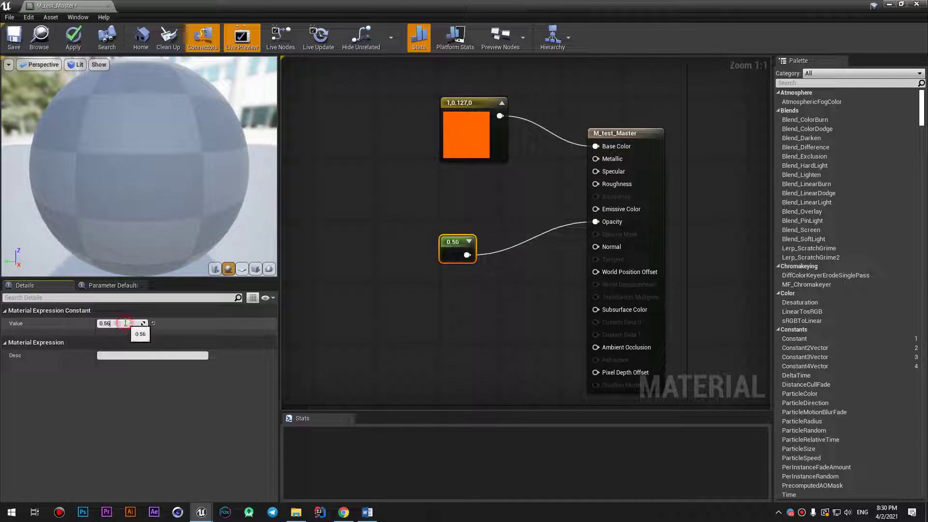
key(BackSpace)
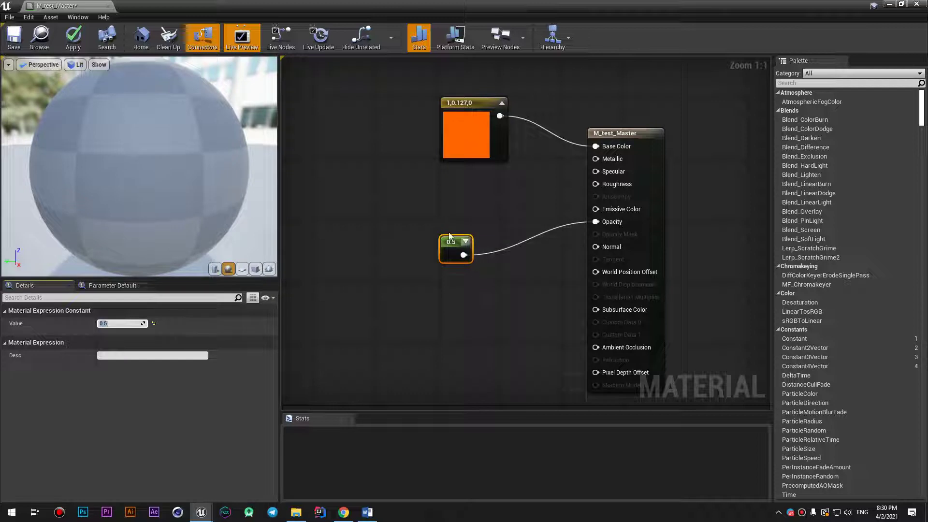
drag(450, 237, 457, 252)
drag(474, 103, 459, 135)
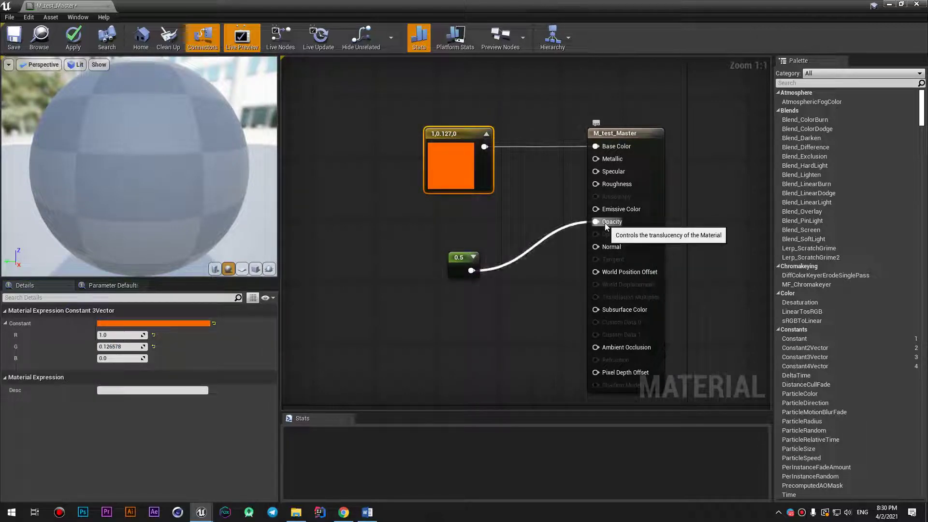
click(630, 130)
click(134, 352)
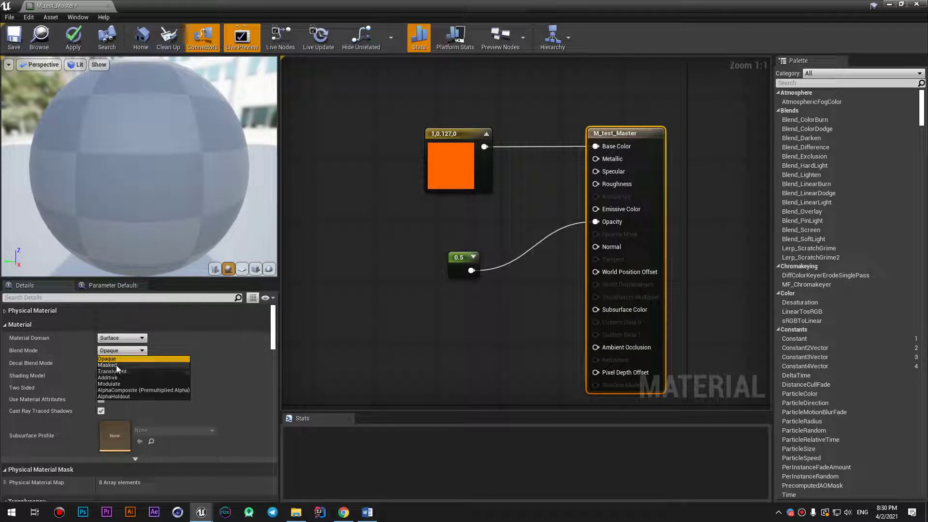
Step: Set Blend Mode to Translucent and Shading Model to Default Lit, then apply the material
click(116, 372)
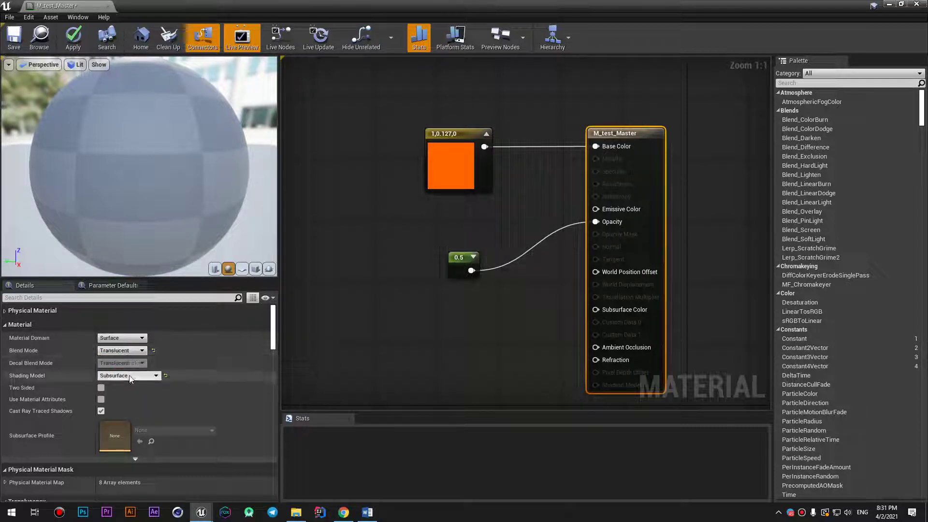
click(130, 378)
click(129, 382)
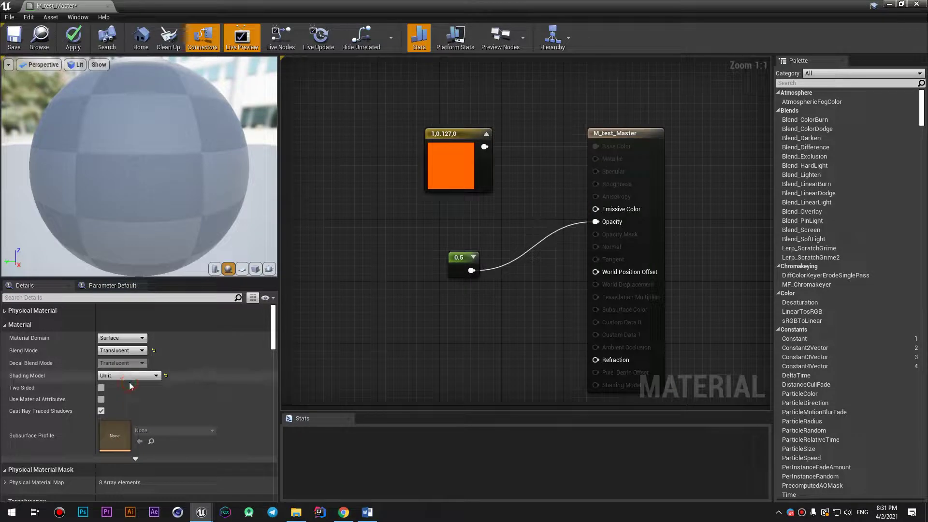
click(143, 376)
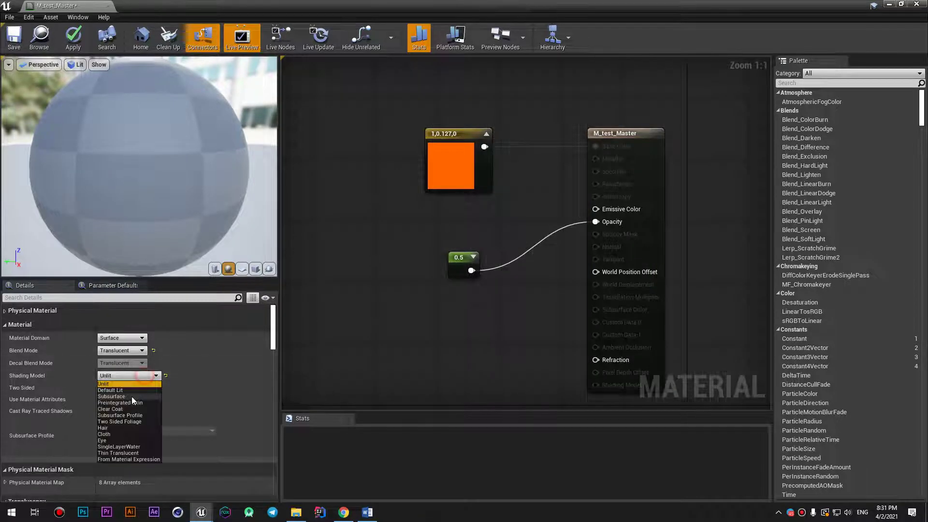
click(131, 391)
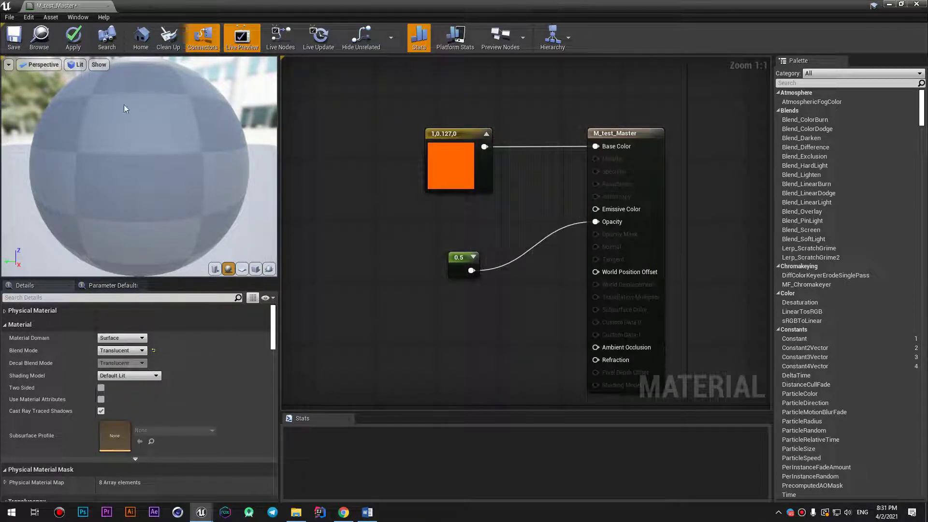
click(73, 39)
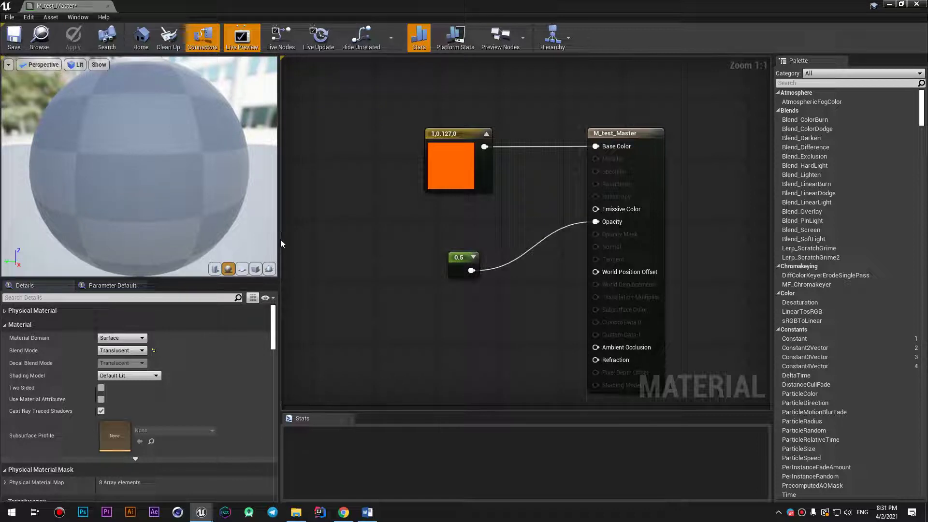
right_click(507, 514)
click(556, 492)
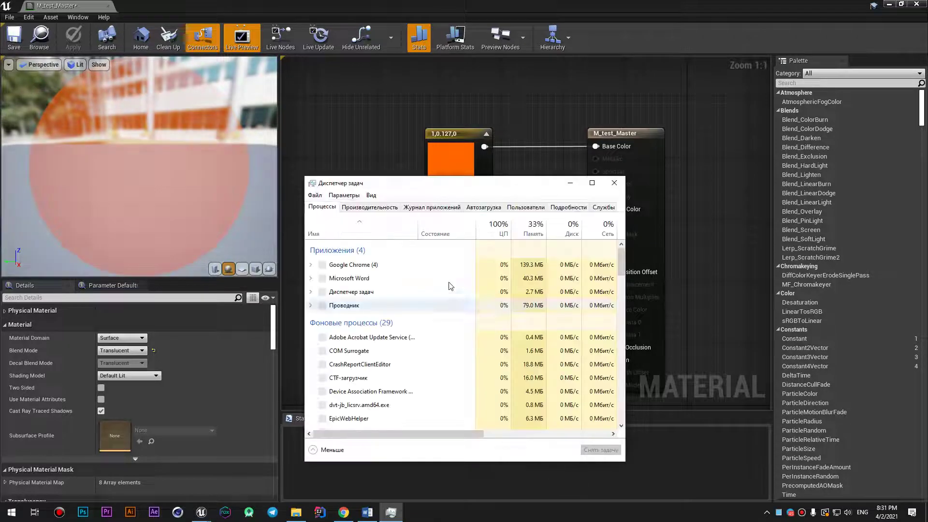
click(380, 208)
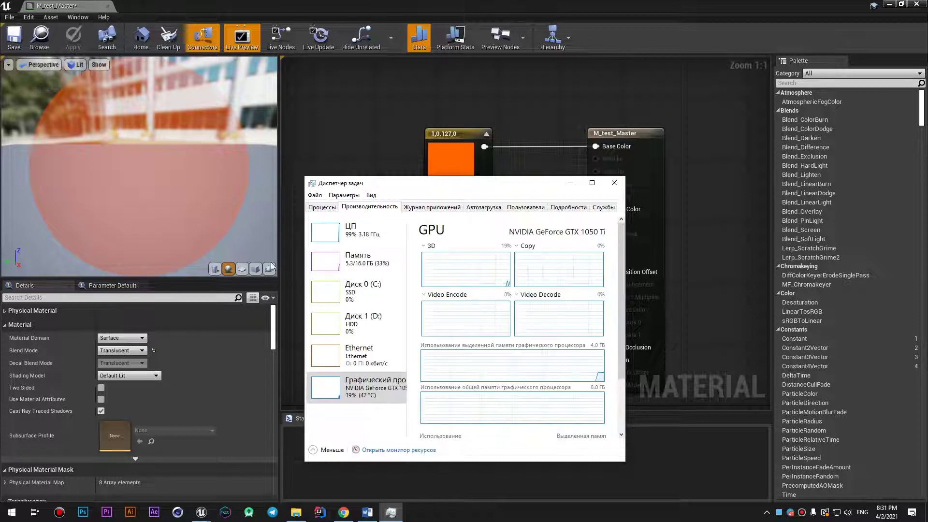
Step: Set the opacity constant's value to 0
click(613, 187)
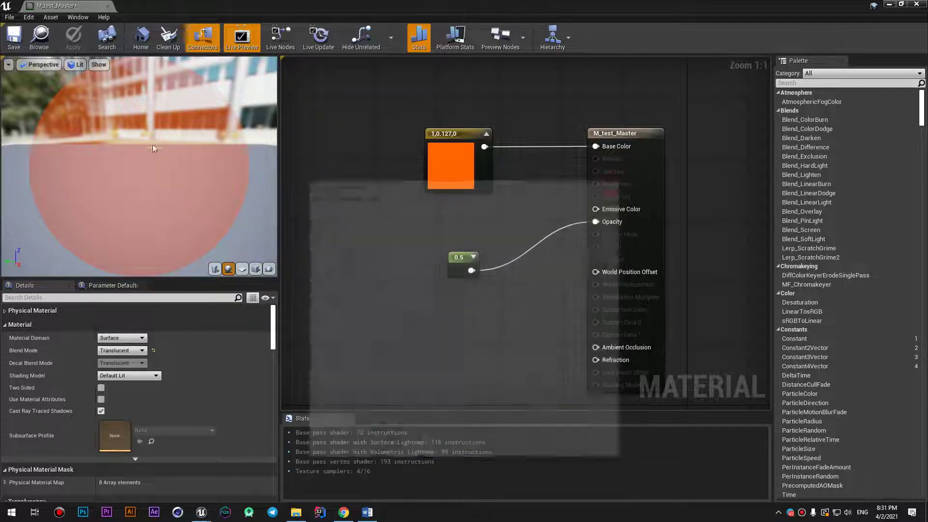
scroll(177, 152, down, 3)
scroll(169, 154, up, 3)
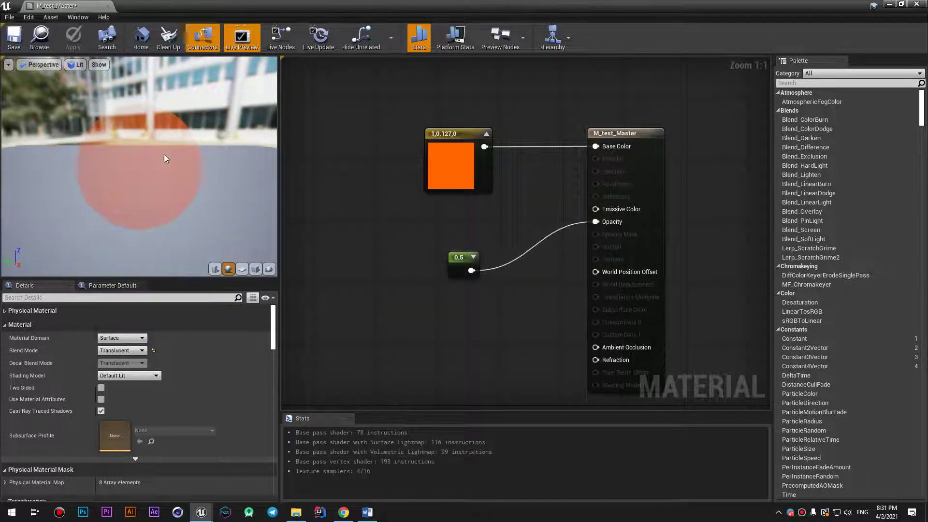
click(468, 255)
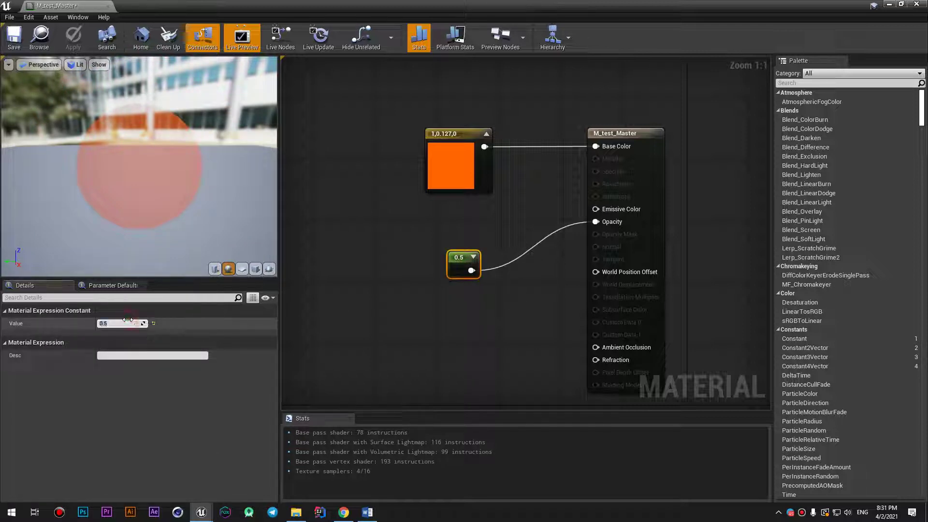
text(0)
key(Return)
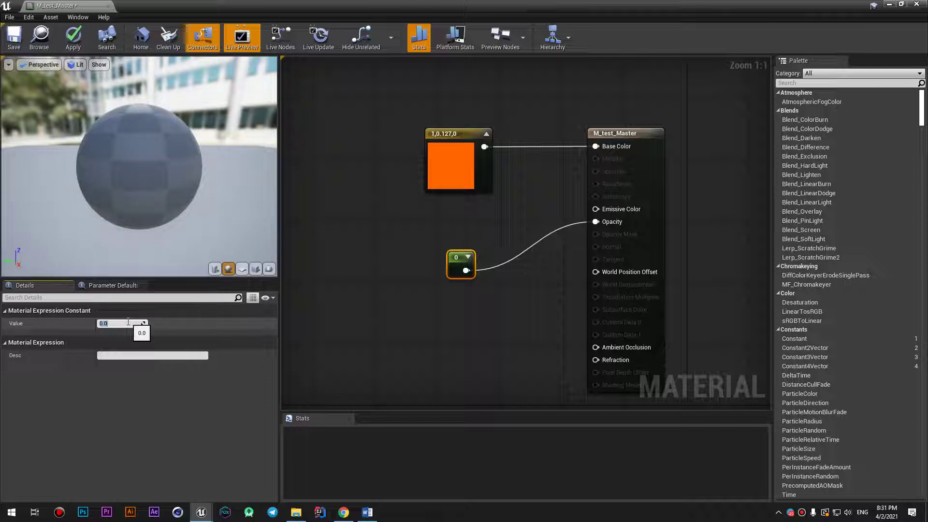
key(Return)
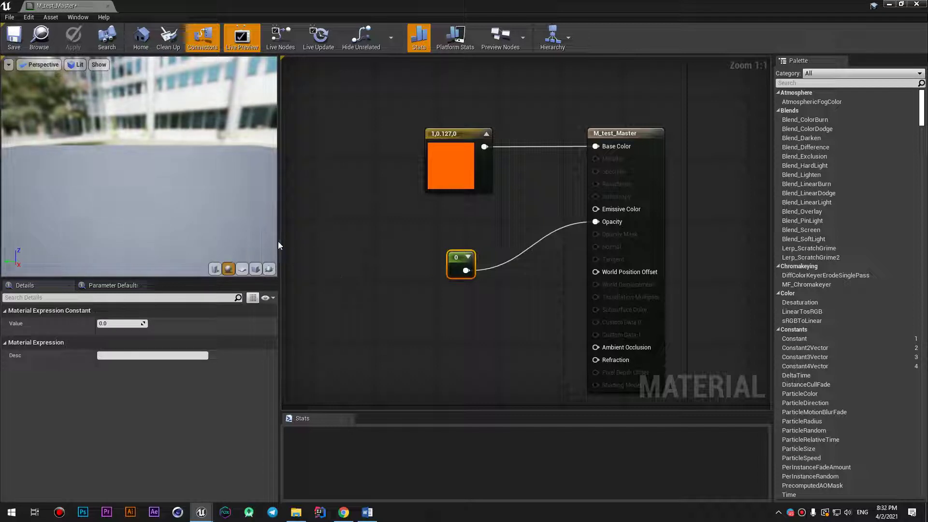
Step: Change the opacity constant to 1 and shift the node slightly left
drag(279, 242, 333, 241)
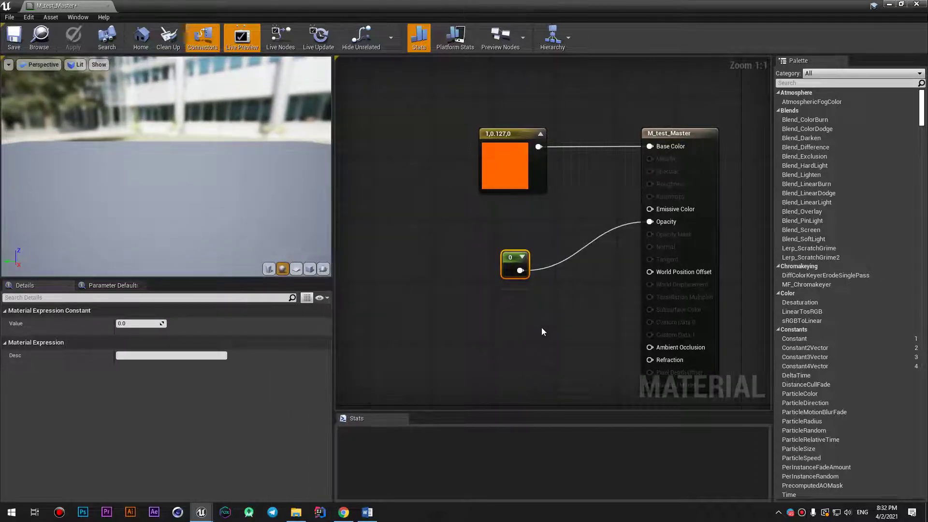
click(148, 323)
text(1)
key(Return)
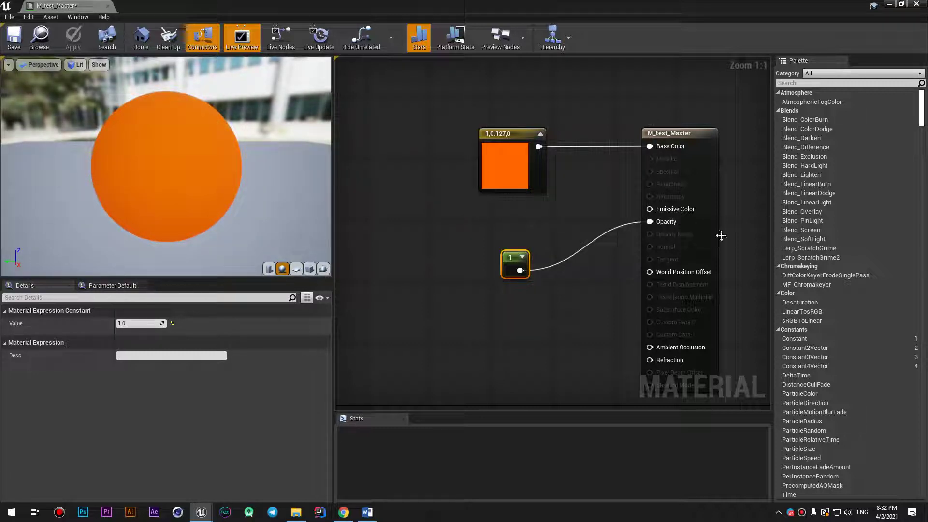
drag(524, 265, 493, 265)
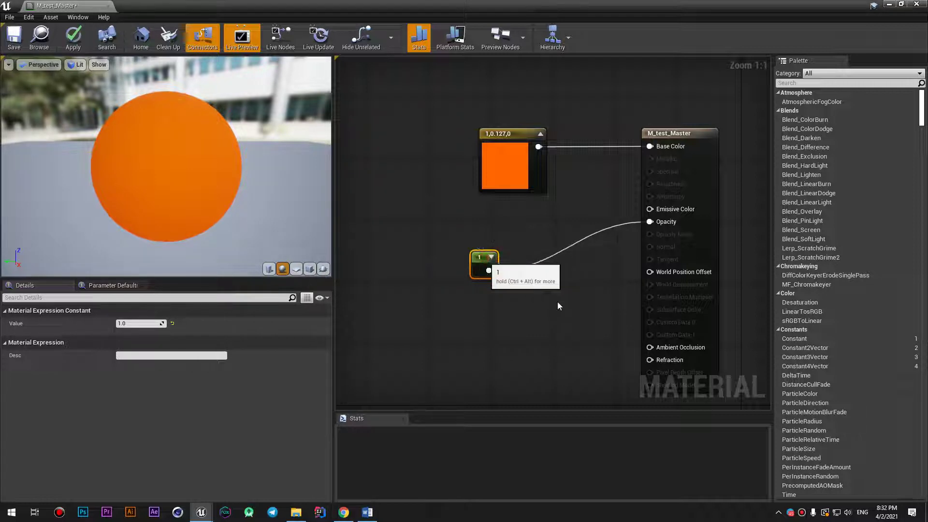
Step: Delete the opacity constant, set Blend Mode to Masked, and nudge the orange constant up
key(Delete)
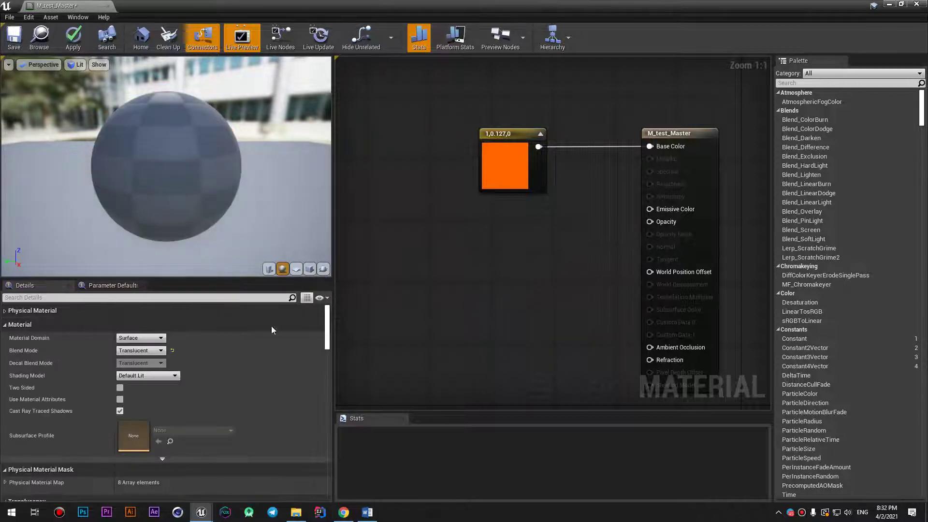
click(147, 353)
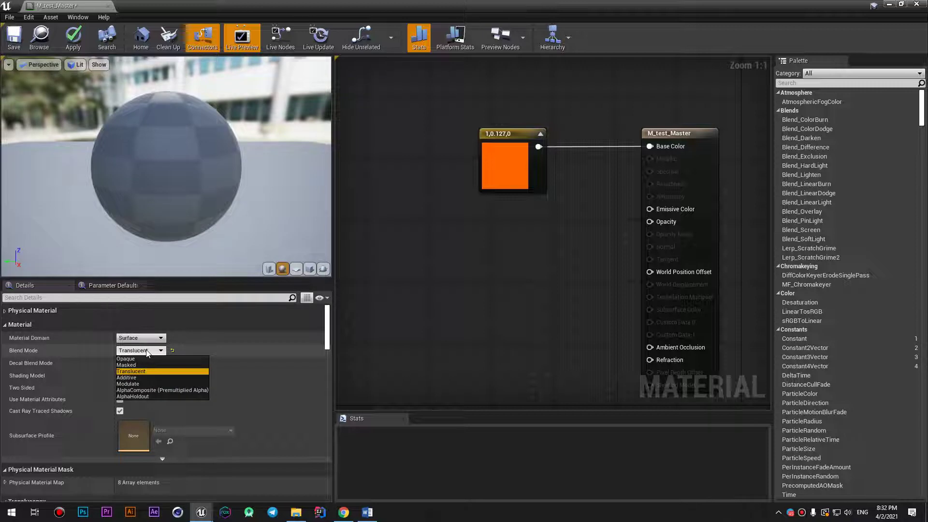
click(146, 366)
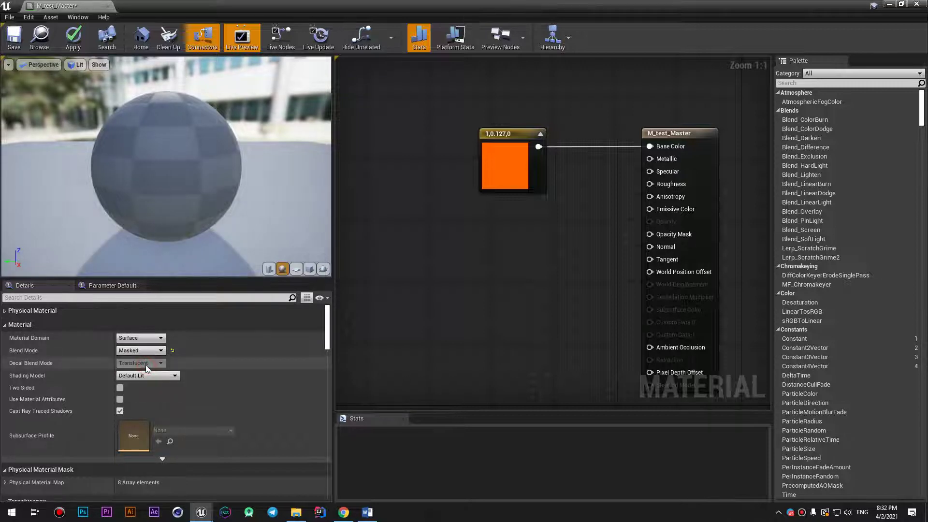
click(143, 351)
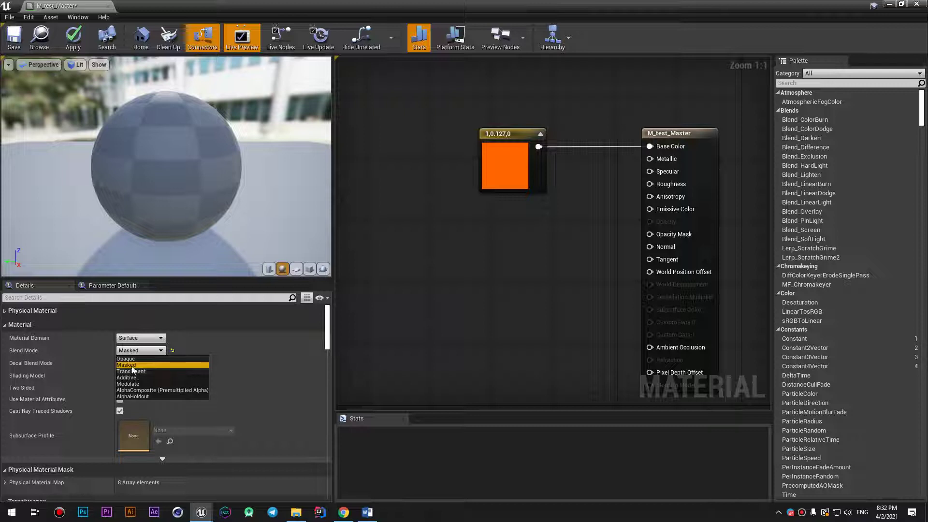
click(132, 367)
drag(509, 116, 509, 109)
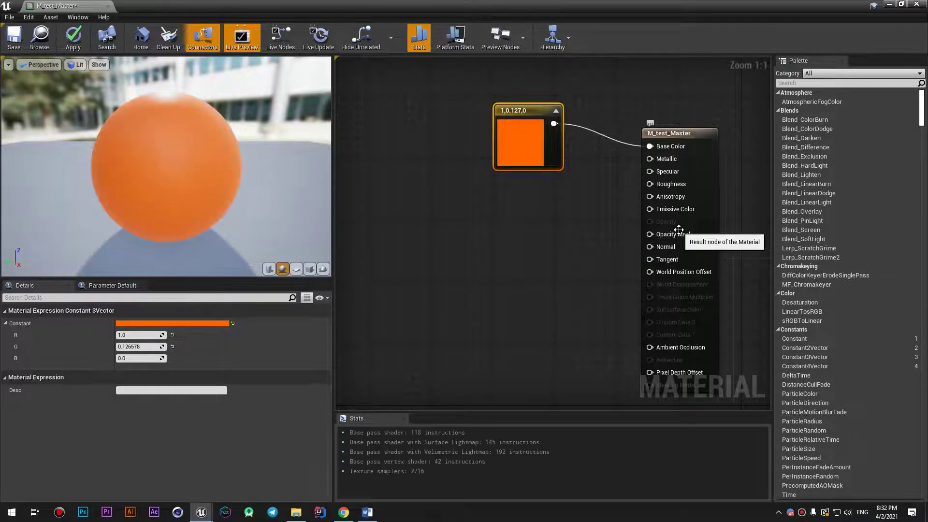
Step: Add a checkerboard Texture Sample, wire its RGB to Opacity Mask, and apply the material
click(484, 317)
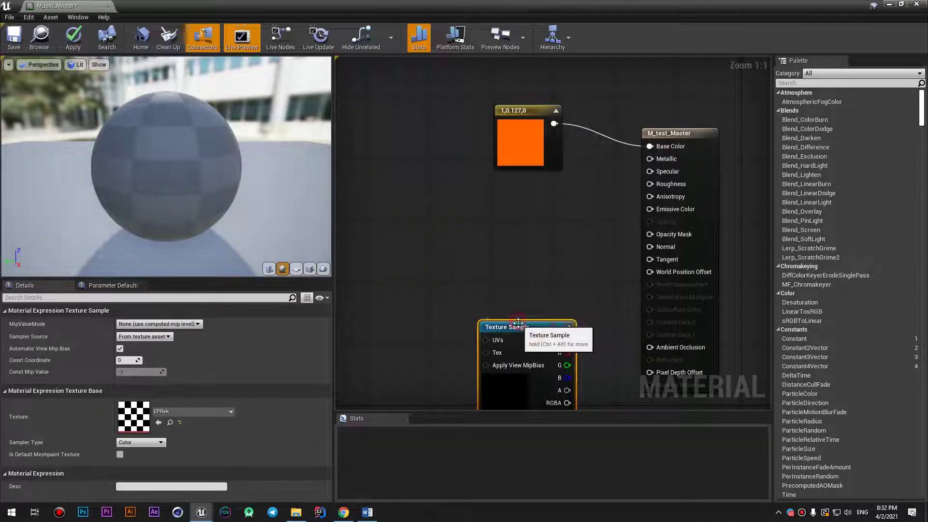
drag(520, 321, 427, 244)
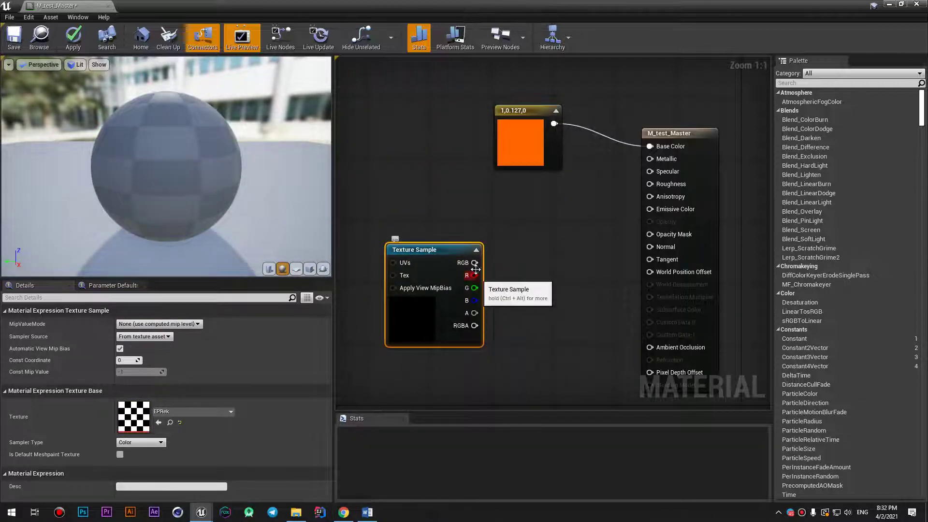
mouse_move(474, 263)
mouse_down()
mouse_move(638, 206)
mouse_move(651, 235)
mouse_up()
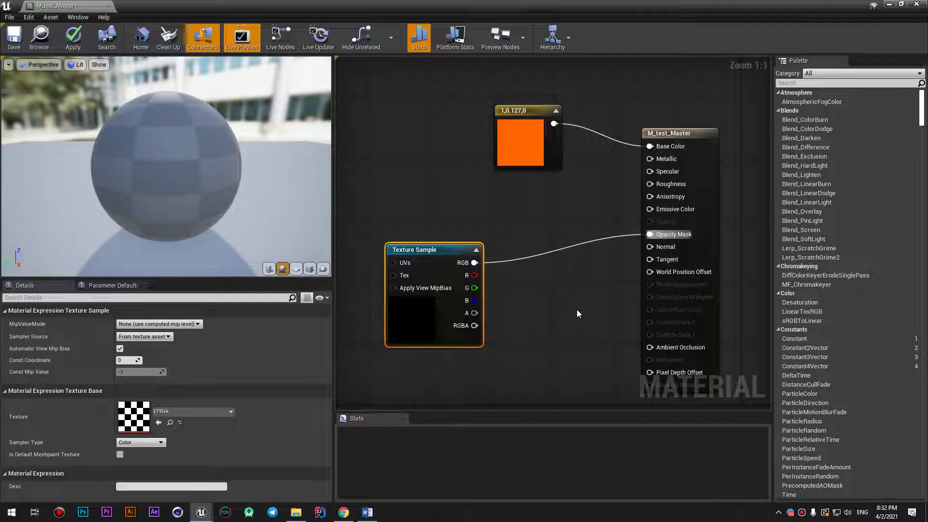
click(76, 44)
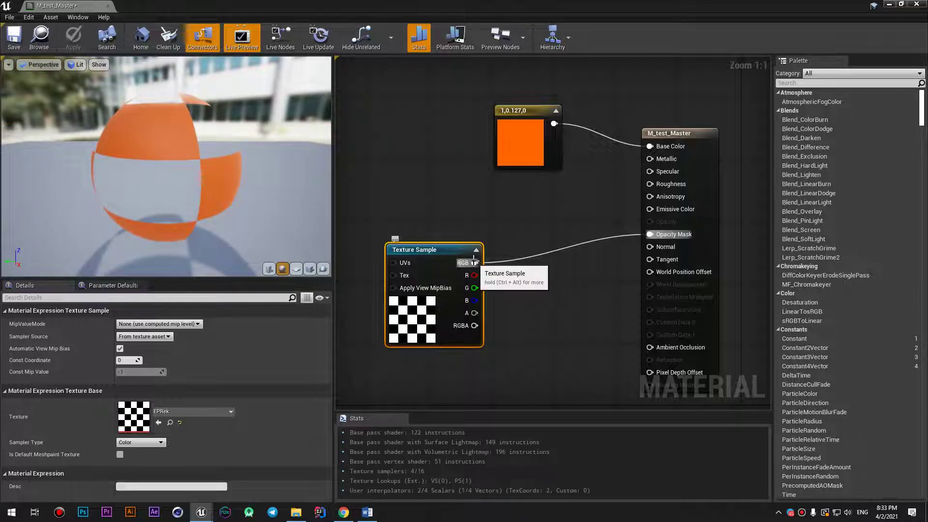
drag(473, 263, 649, 234)
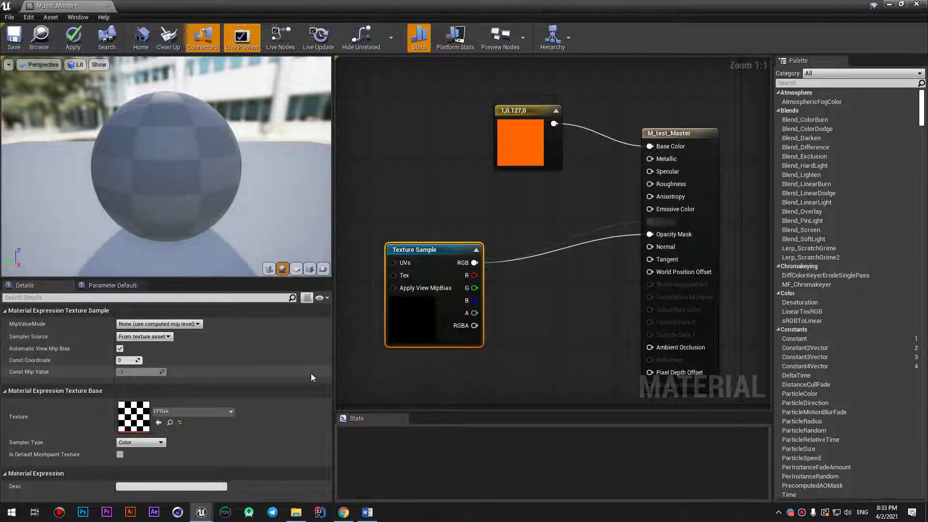
Step: Set Blend Mode back to Translucent, apply, and reposition the Texture Sample node
click(663, 135)
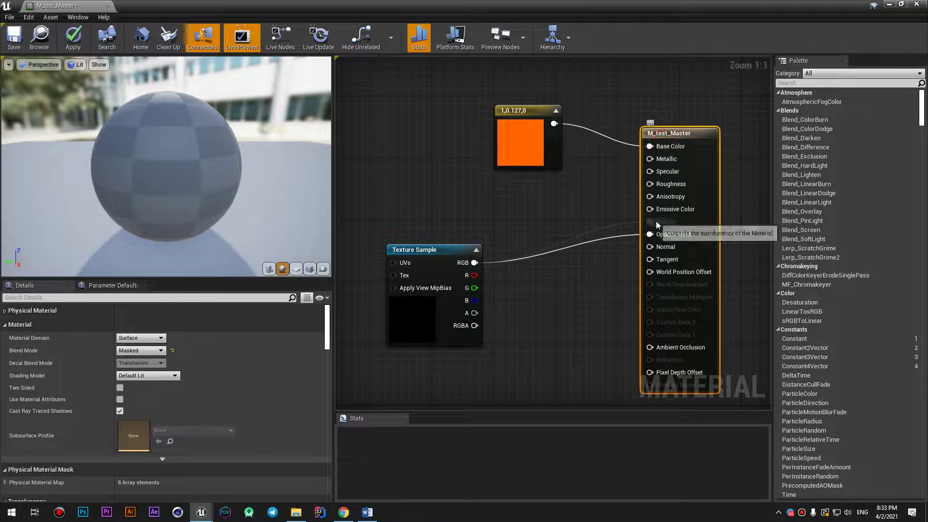
click(141, 350)
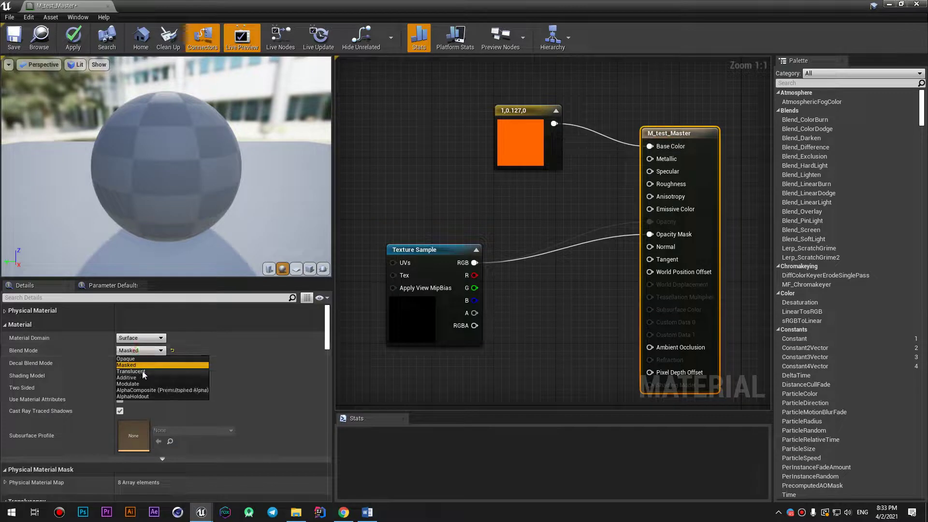
click(144, 372)
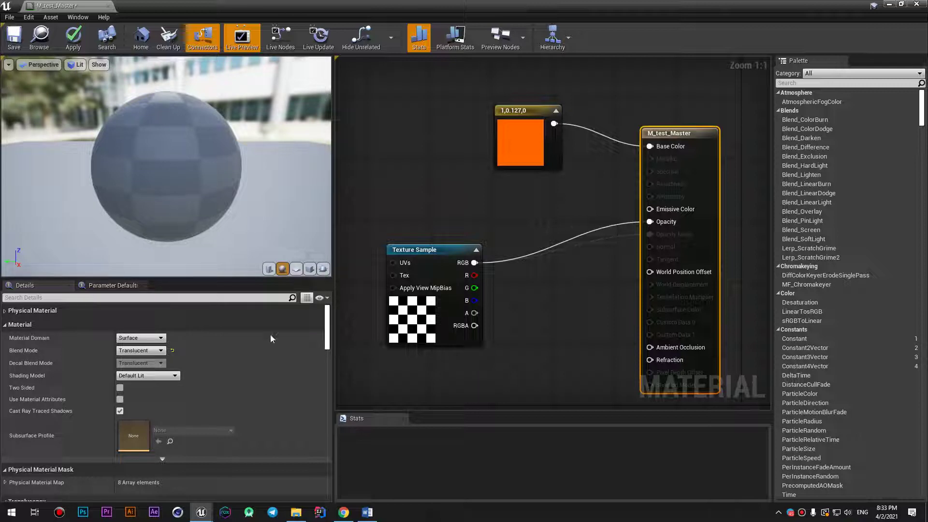
click(73, 39)
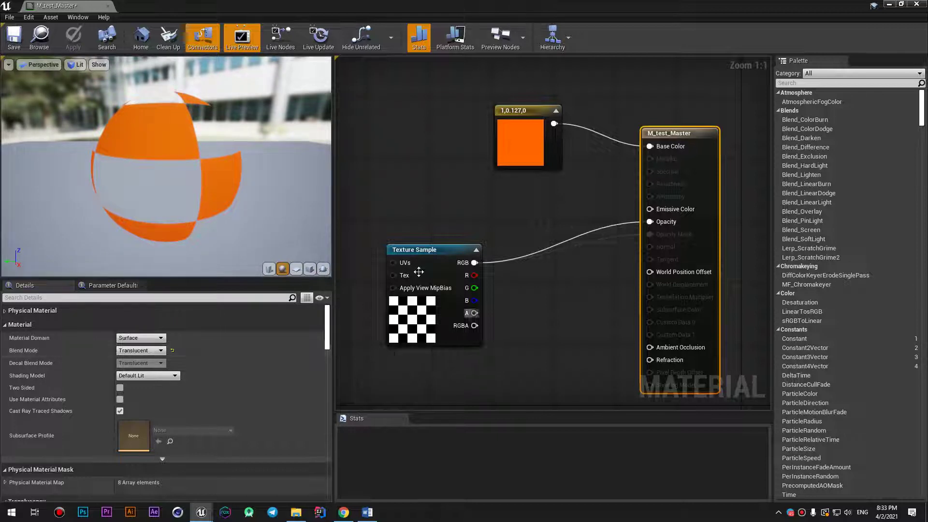
drag(433, 250, 455, 260)
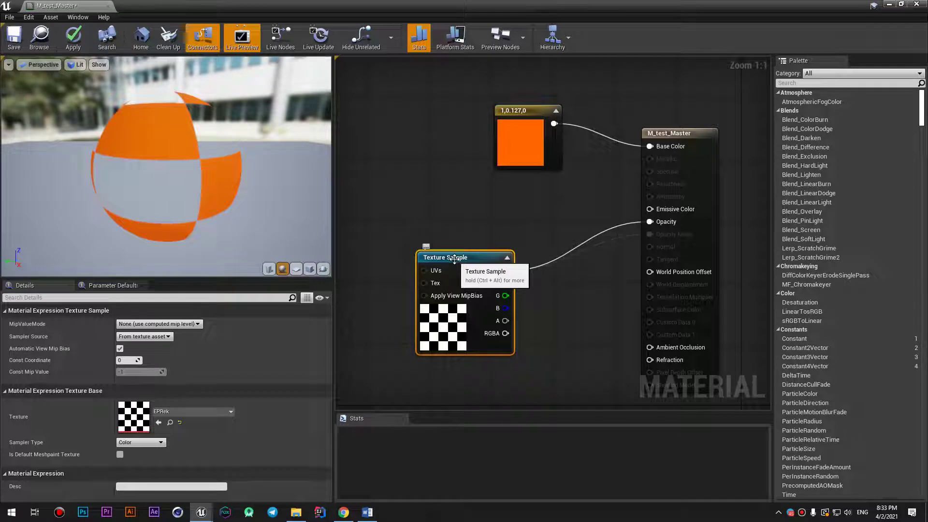
drag(455, 260, 455, 237)
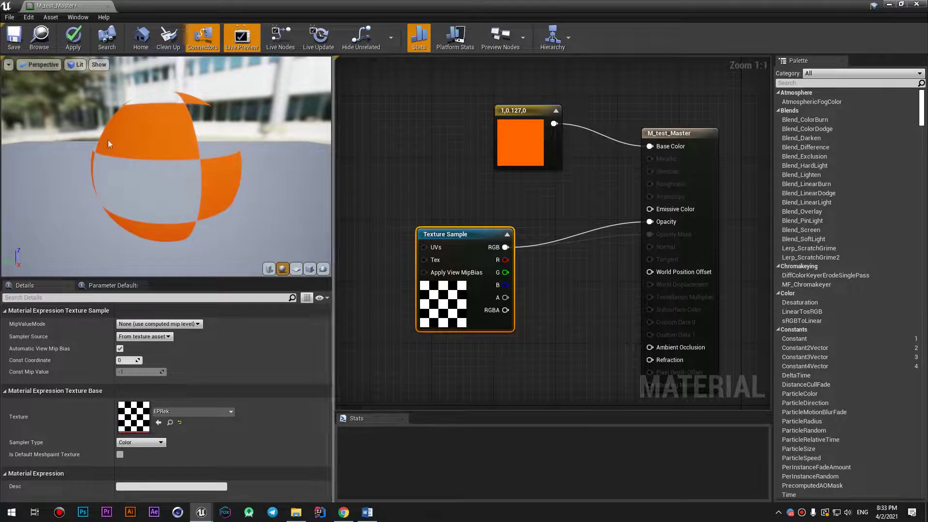
mouse_move(214, 158)
mouse_down()
mouse_move(251, 164)
mouse_move(261, 150)
mouse_move(207, 173)
mouse_move(228, 167)
mouse_up()
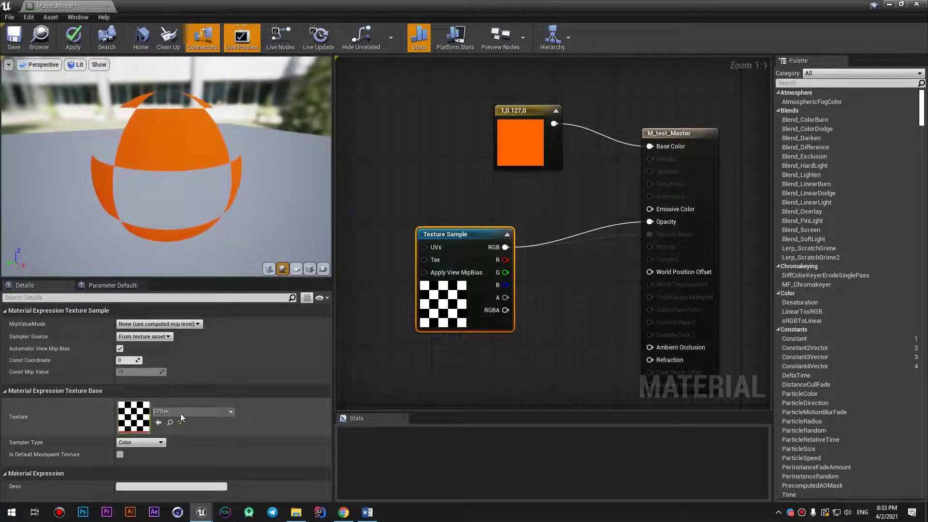
Step: Switch Blend Mode to Masked and reposition the Texture Sample node
click(672, 134)
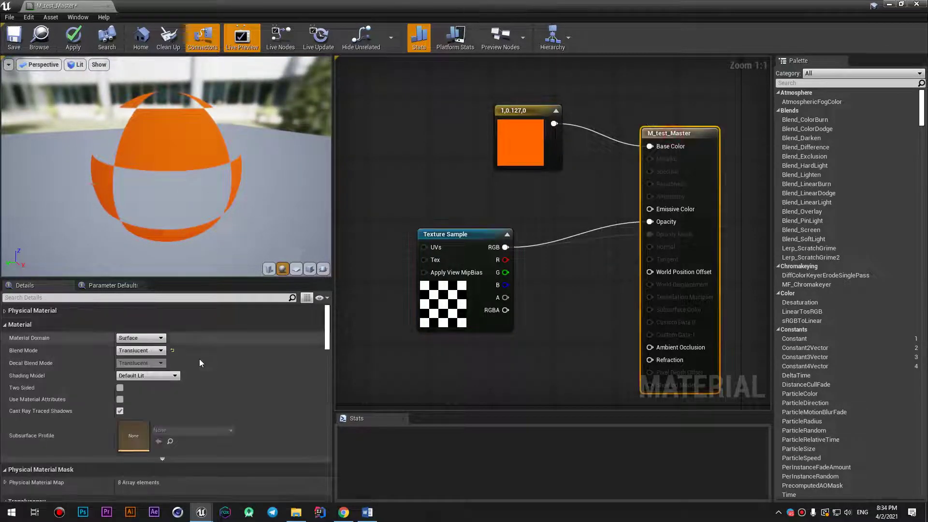
click(144, 352)
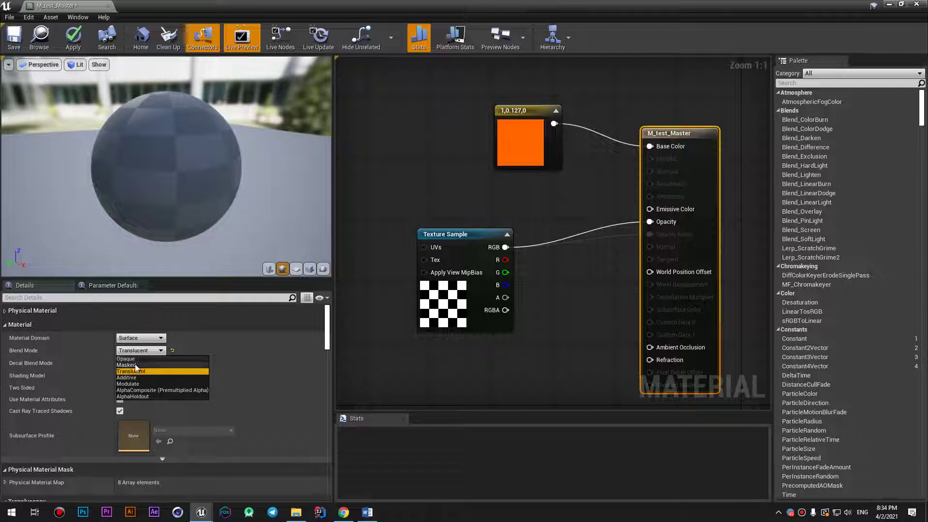
click(135, 367)
mouse_move(445, 234)
mouse_down()
mouse_move(430, 241)
mouse_move(490, 234)
mouse_up()
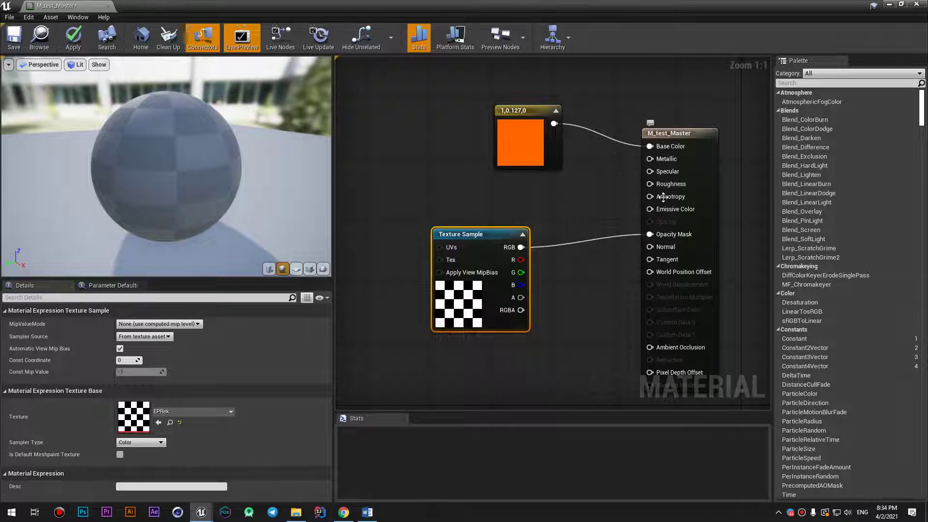
right_drag(625, 303, 612, 246)
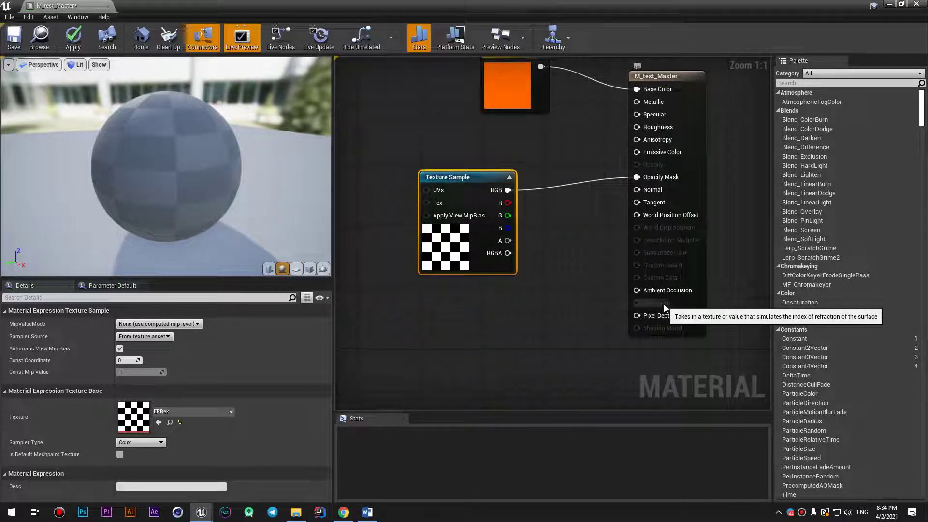
drag(464, 178, 464, 194)
right_drag(541, 154, 517, 203)
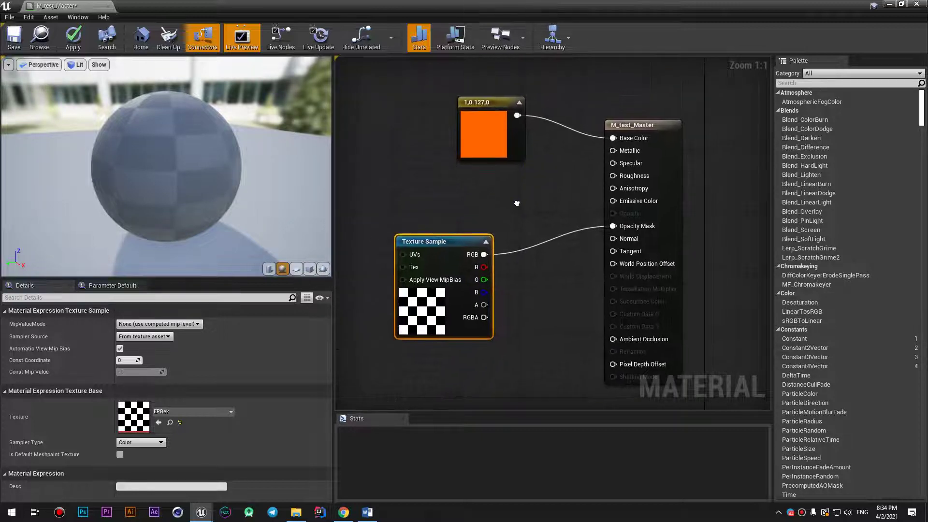
Step: Delete the Texture Sample node and set Blend Mode to Translucent
key(Delete)
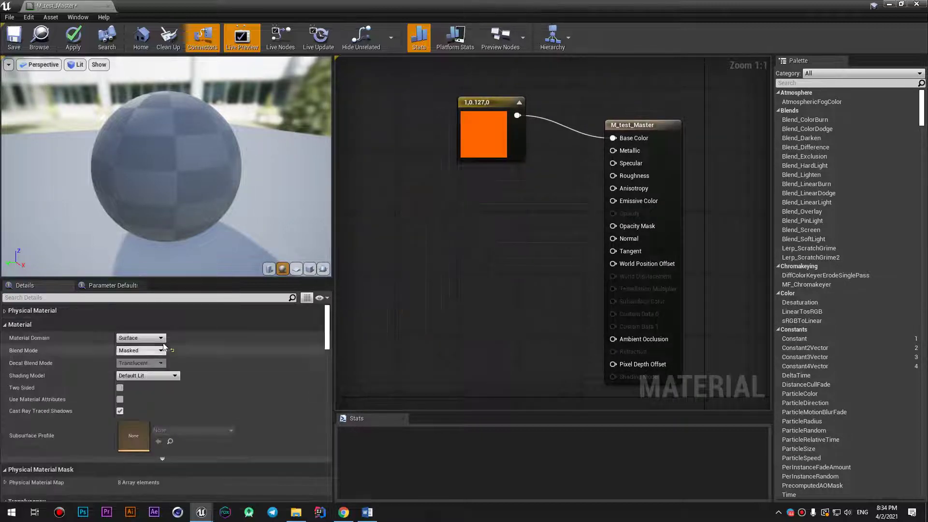
click(145, 351)
click(163, 376)
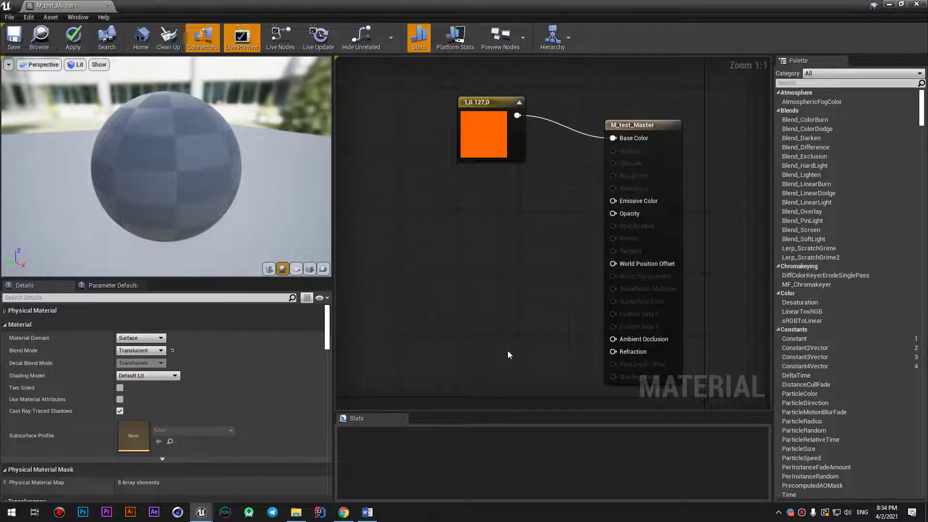
Step: Add a Constant with value 0.8 and wire it into the Opacity input
drag(503, 102, 511, 126)
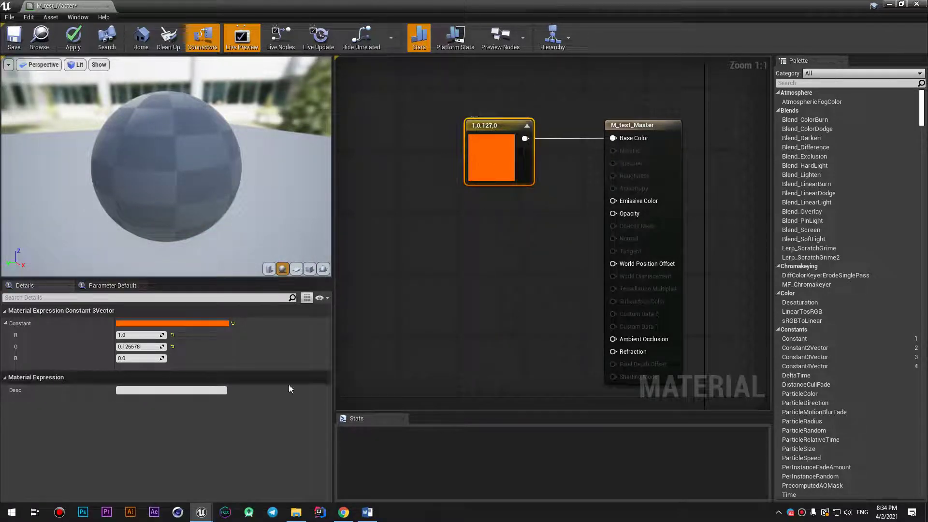
click(472, 314)
click(468, 317)
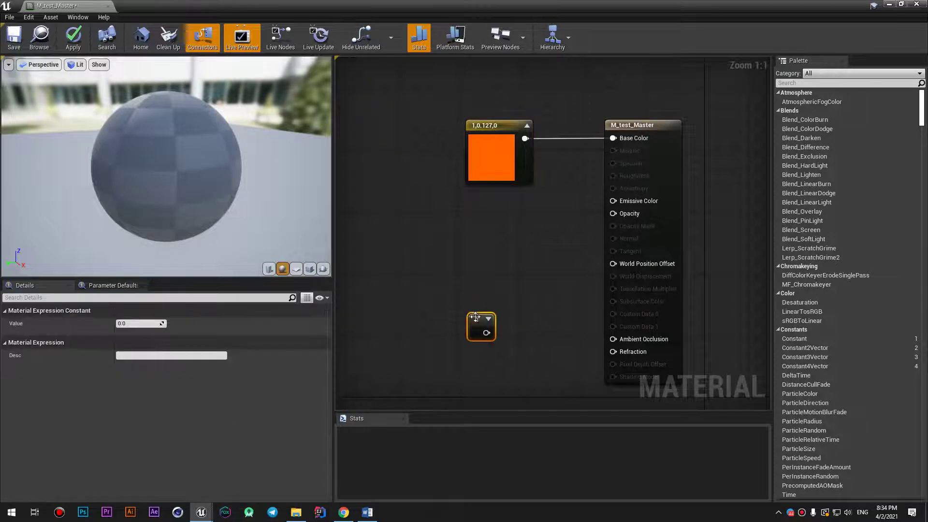
mouse_move(469, 313)
mouse_down()
mouse_move(470, 260)
mouse_move(612, 213)
mouse_up()
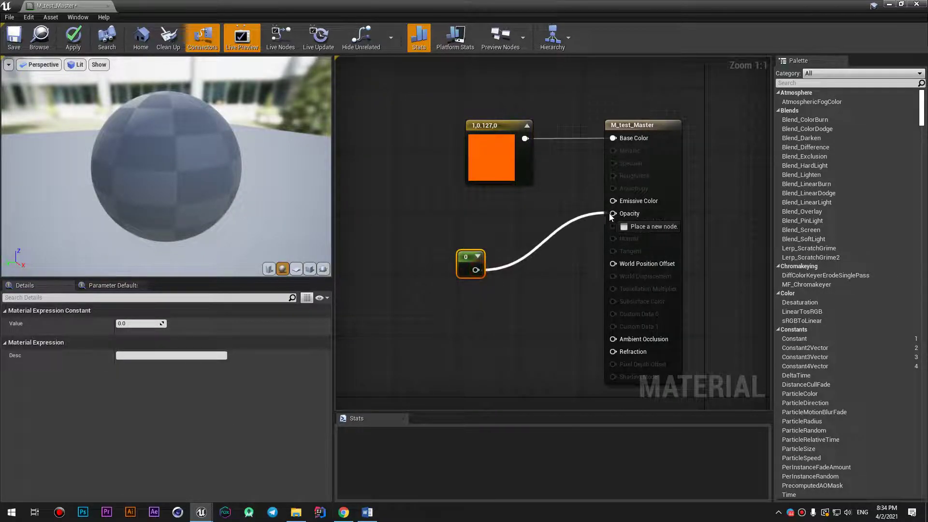
drag(462, 257, 454, 273)
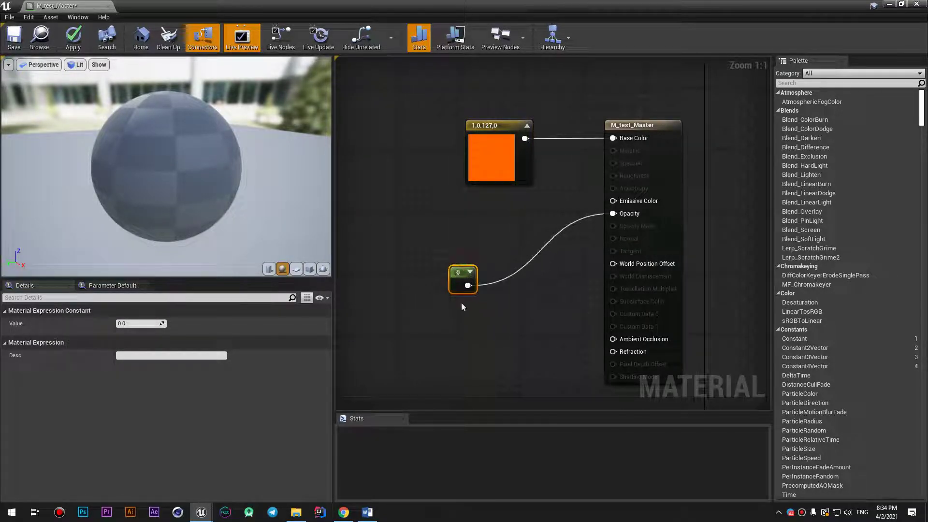
click(147, 323)
text(0.)
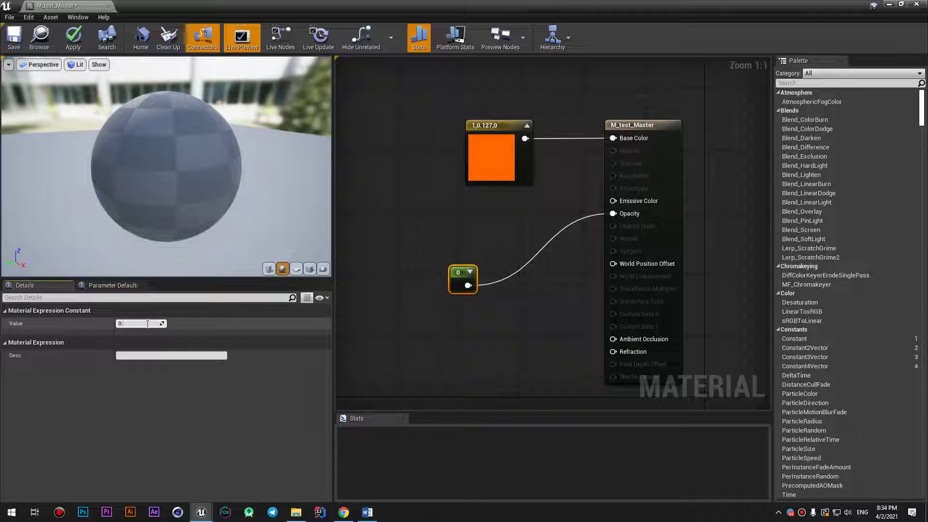
text(8)
key(Return)
click(148, 324)
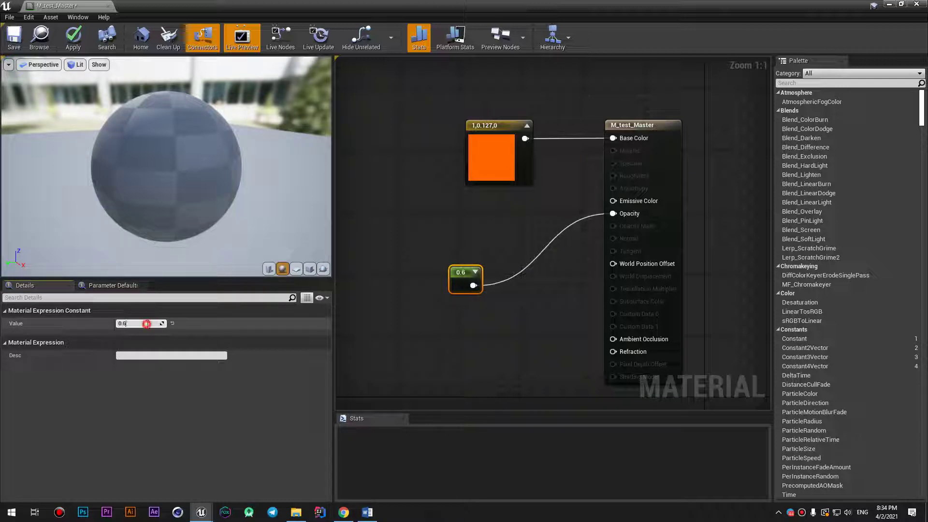
text(0.8)
click(498, 341)
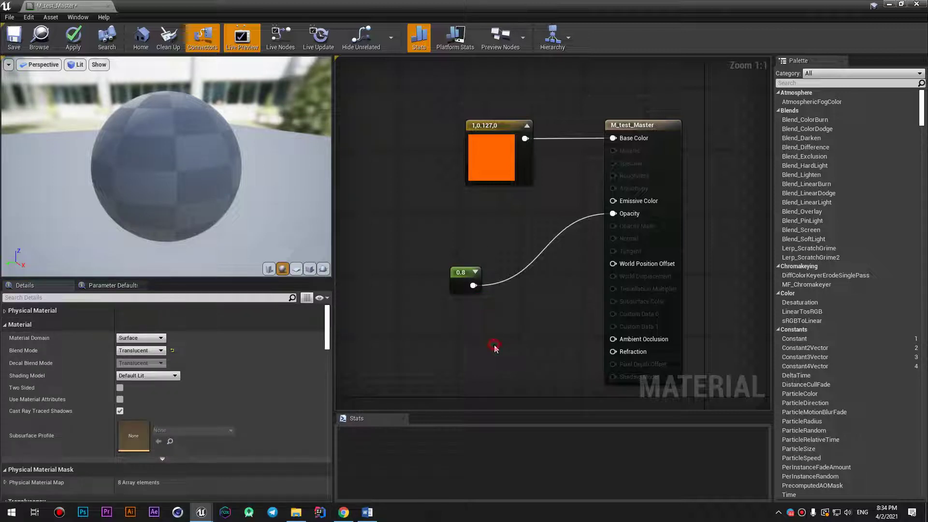
Step: Add a 1.55 Constant wired into Refraction and recompile the material
click(494, 342)
mouse_move(498, 348)
mouse_down()
mouse_move(455, 352)
mouse_move(613, 352)
mouse_up()
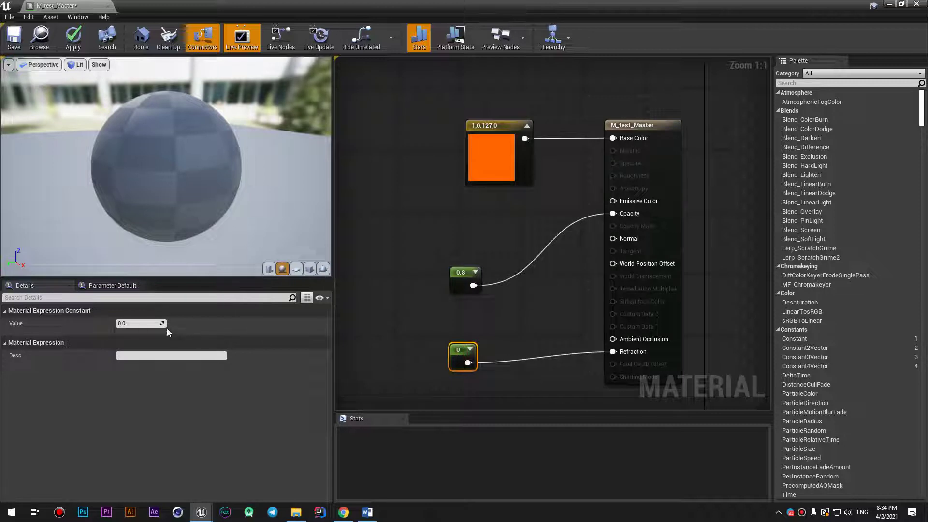
click(144, 323)
text(1.55)
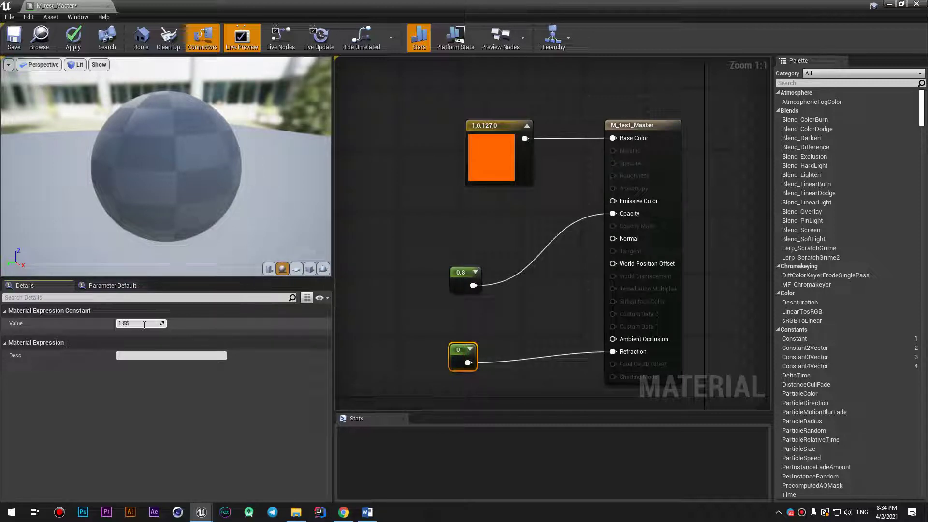
key(Return)
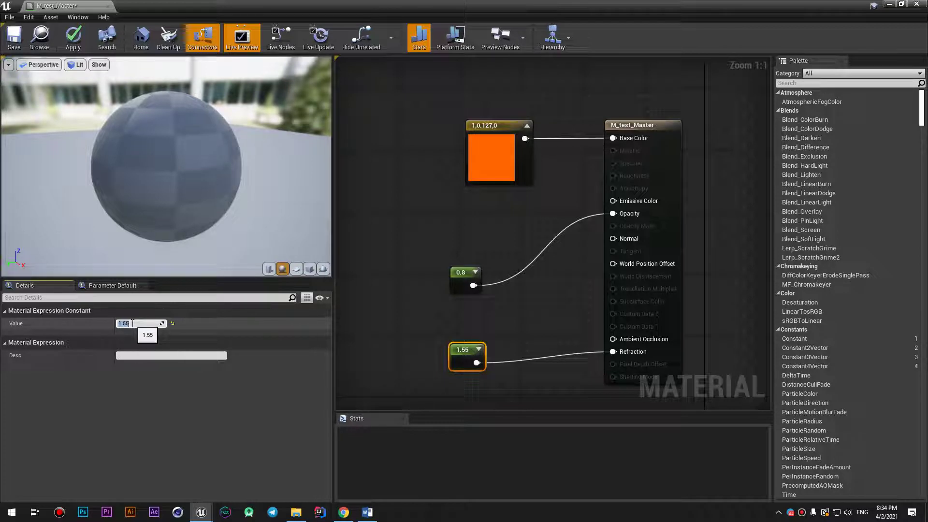
key(Return)
click(64, 36)
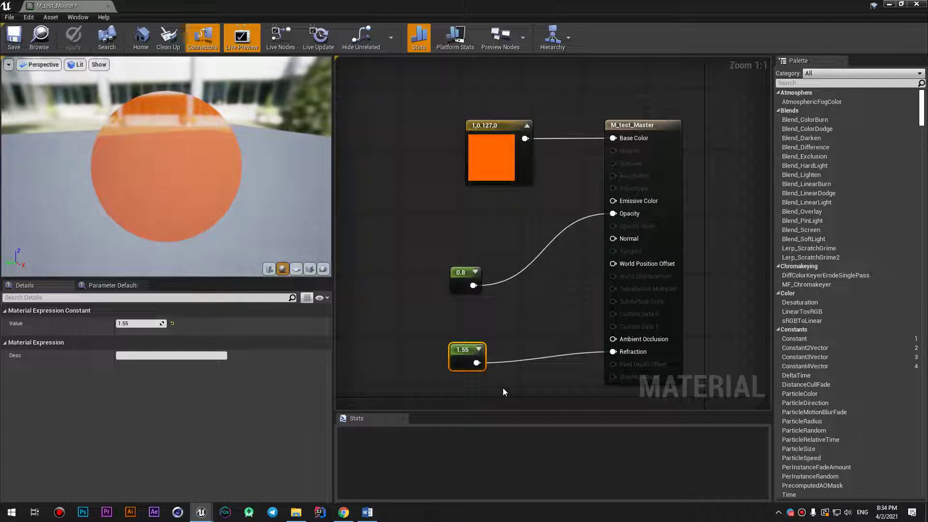
Step: Test the material without refraction, then reconnect the 1.55 constant to Refraction
alt+click(613, 352)
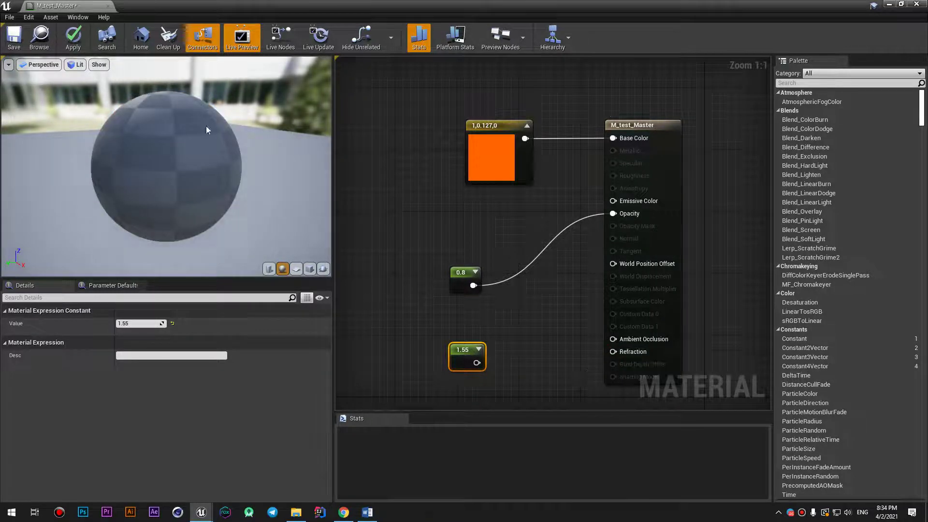
click(73, 37)
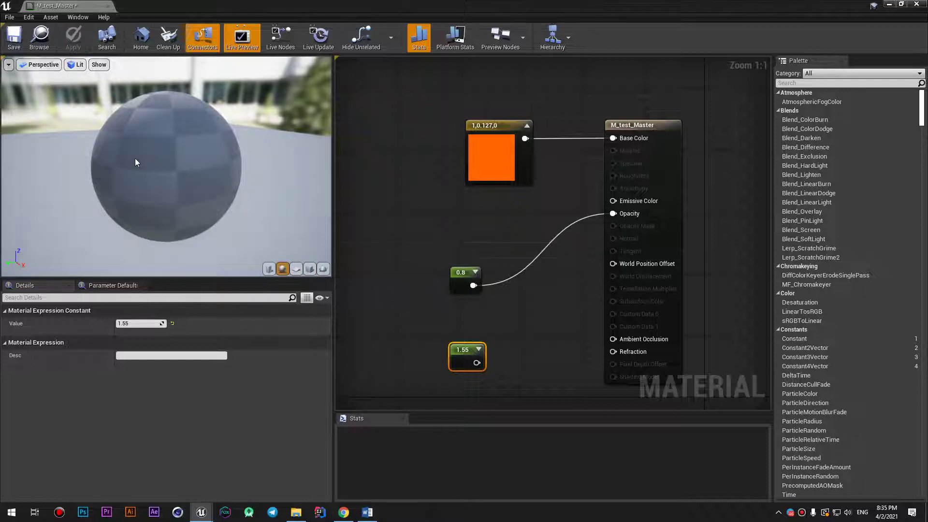
scroll(128, 138, up, 2)
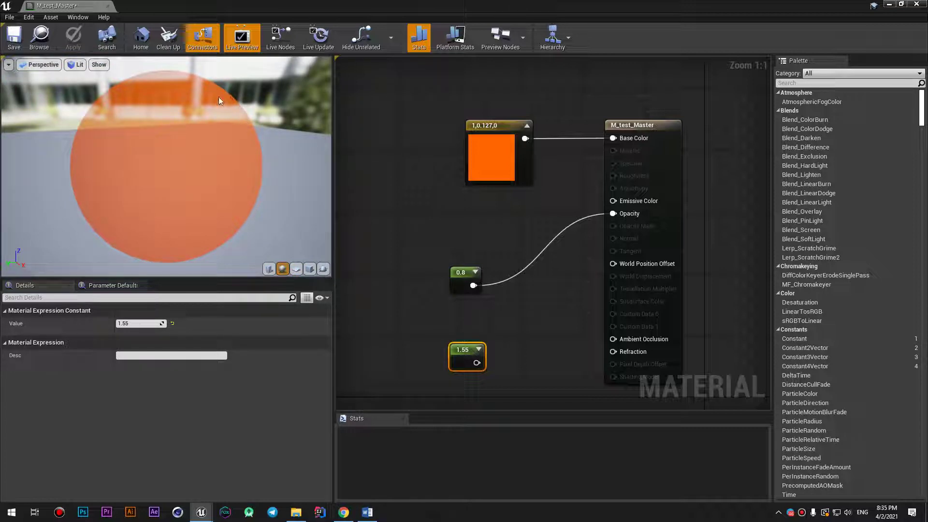
drag(476, 362, 614, 352)
Step: Apply the material with the 1.55 Refraction constant connected
click(75, 43)
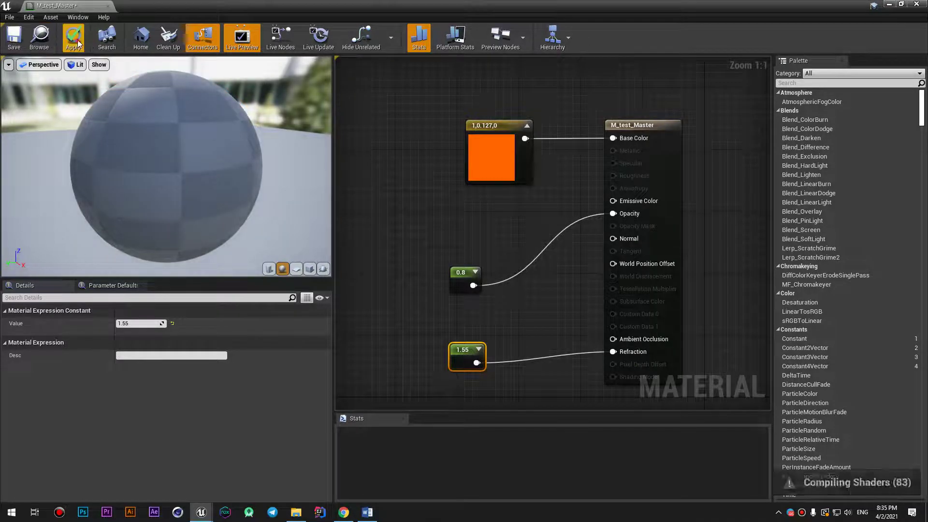
click(77, 43)
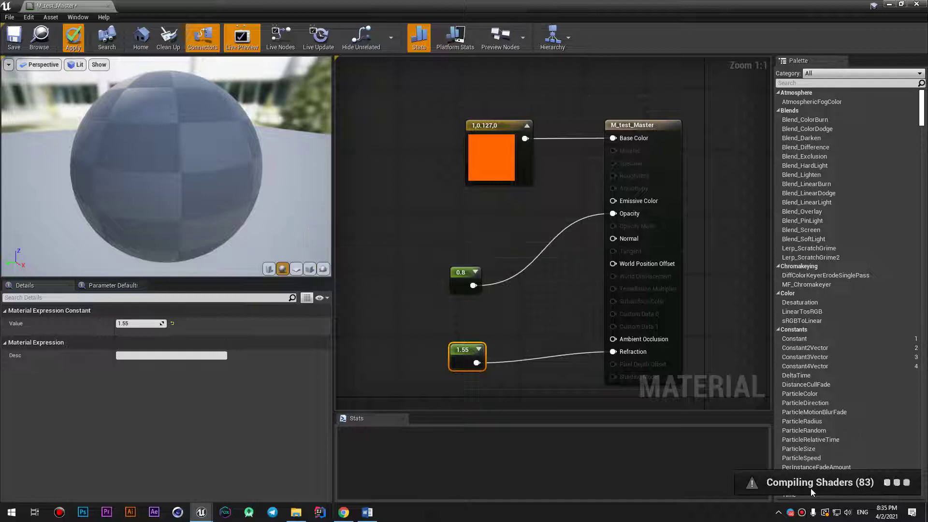
click(802, 512)
click(732, 168)
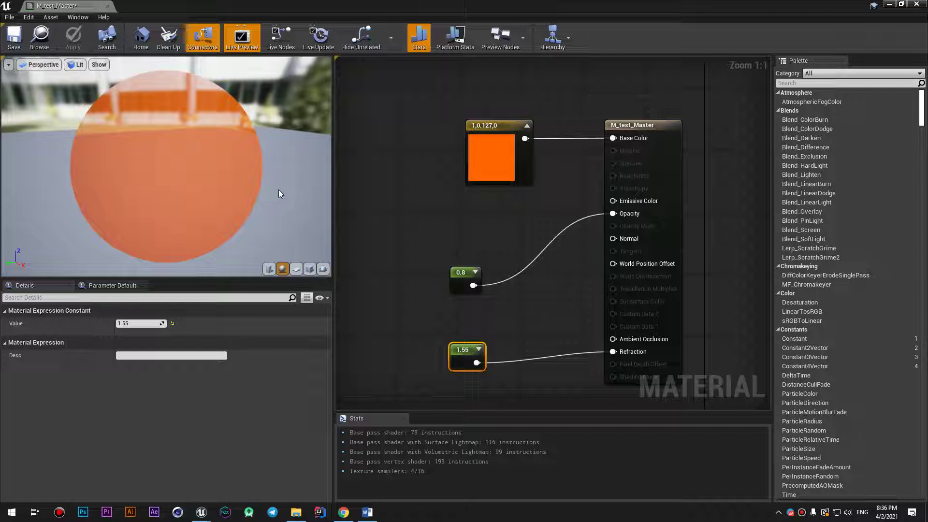
Step: Unwire the 1.55 constant from Refraction and move the node to the left
drag(459, 350, 467, 333)
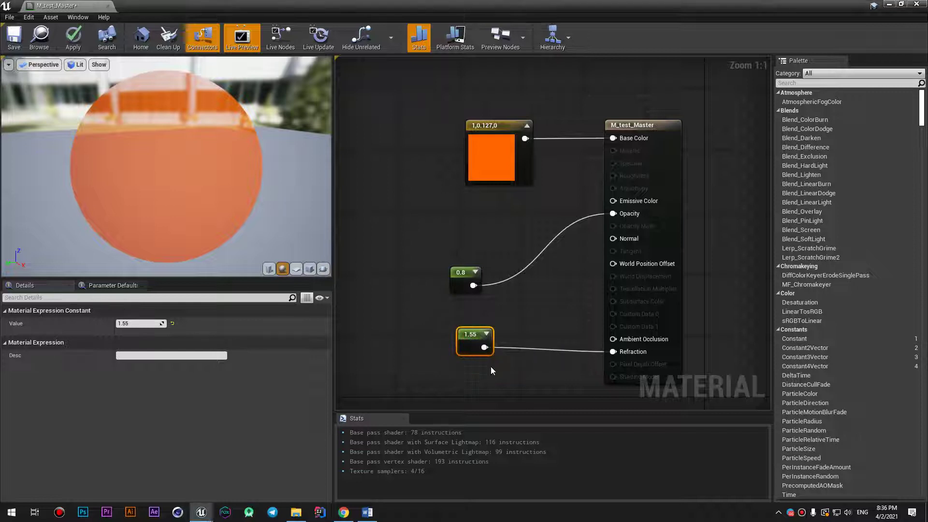
click(140, 323)
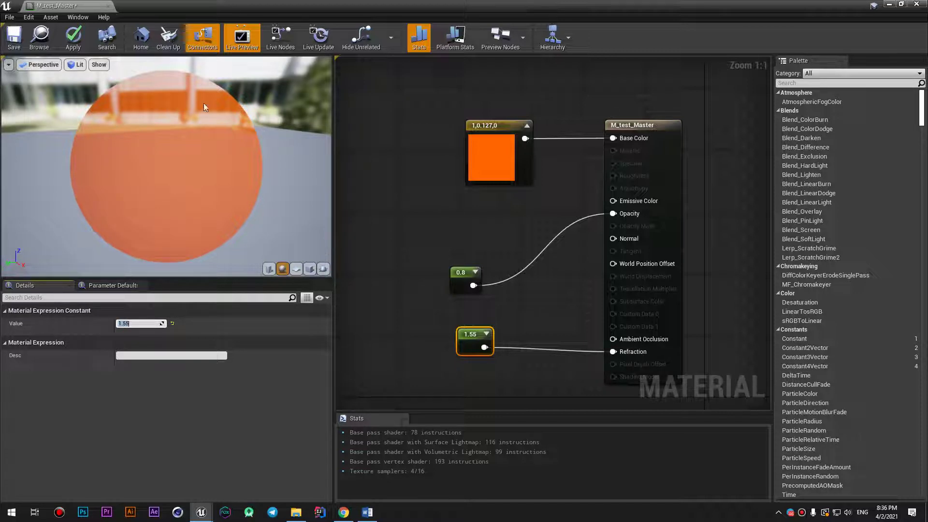
alt+click(615, 352)
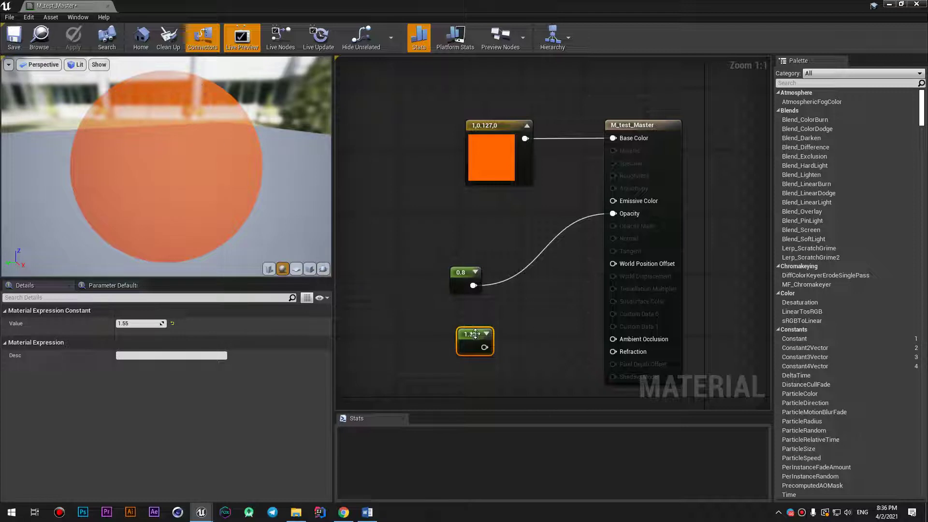
drag(476, 333, 452, 334)
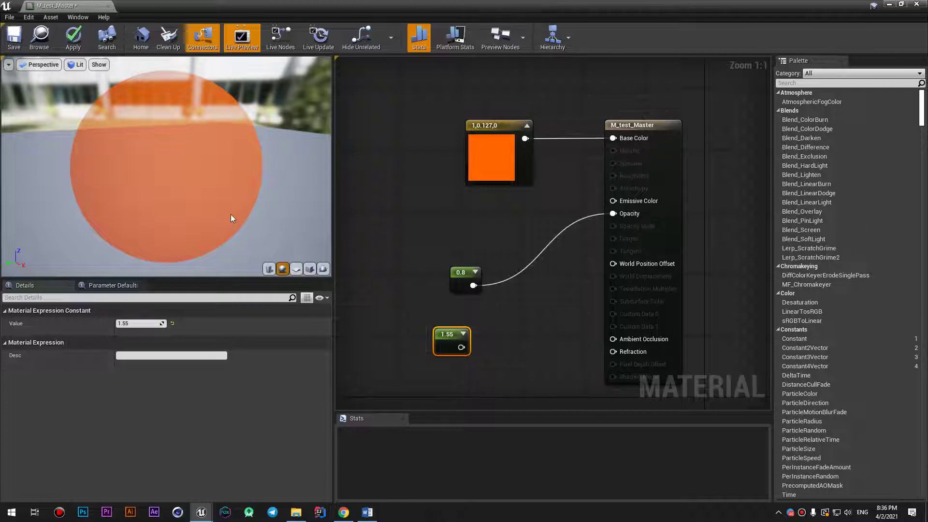
Step: Delete all the constant nodes and move the material result node up and right
double_click(574, 7)
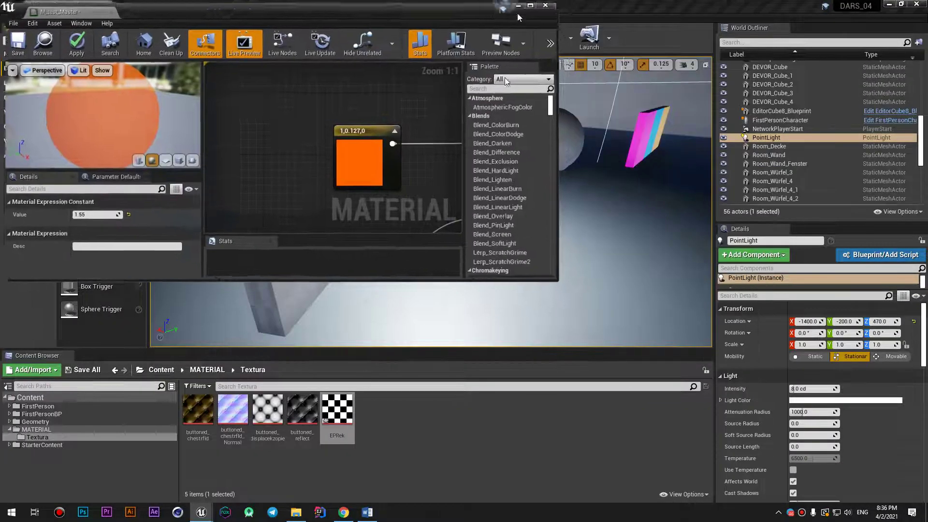
double_click(517, 17)
drag(342, 68, 530, 257)
key(Delete)
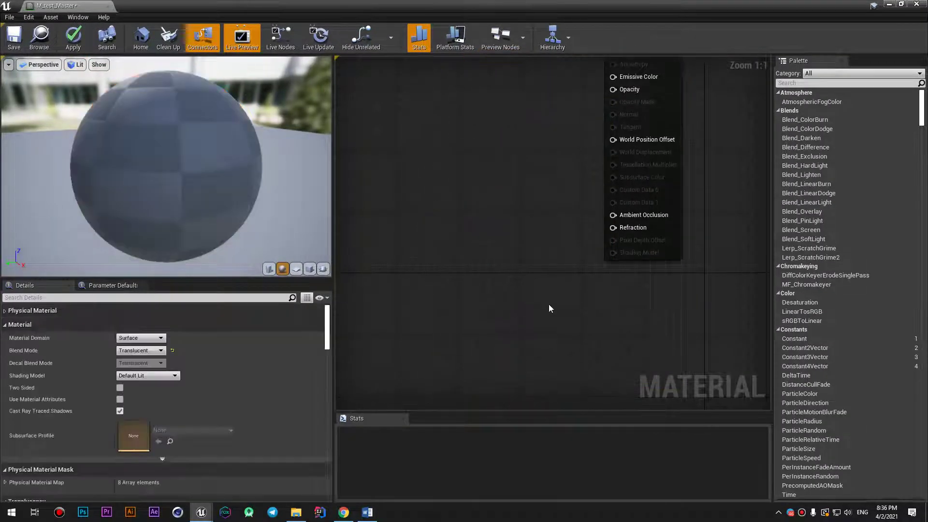
scroll(549, 303, down, 2)
right_drag(541, 169, 555, 276)
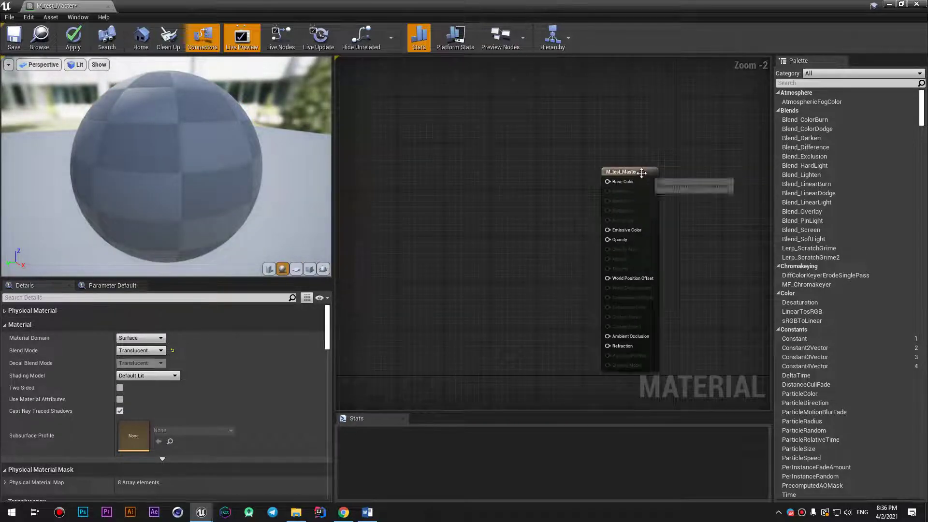
drag(642, 172, 654, 149)
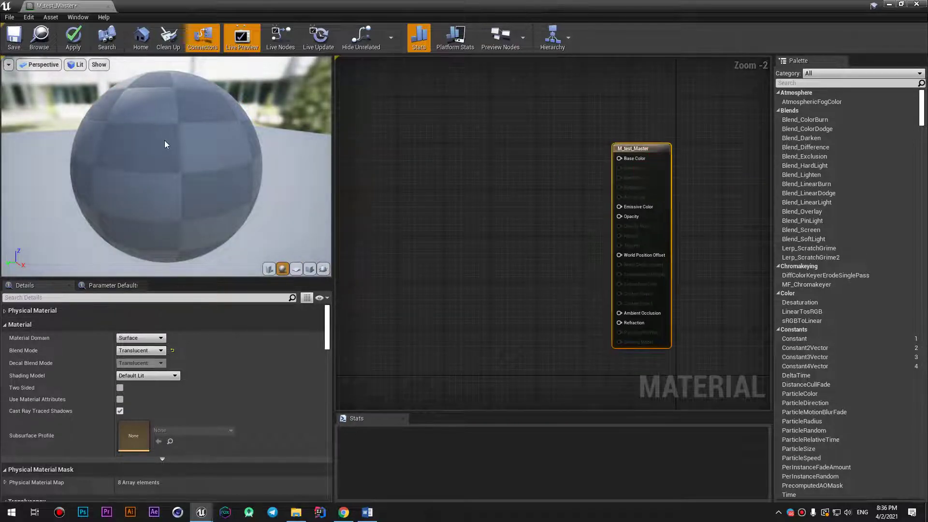
click(474, 261)
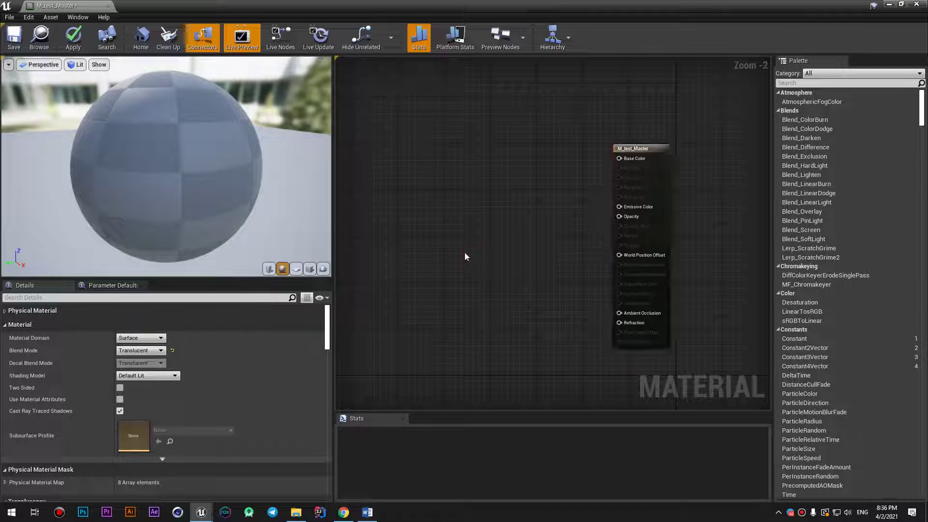
Step: Add a checkerboard Texture Sample, wire its RGB into Base Color, and apply
click(460, 251)
drag(467, 248, 421, 247)
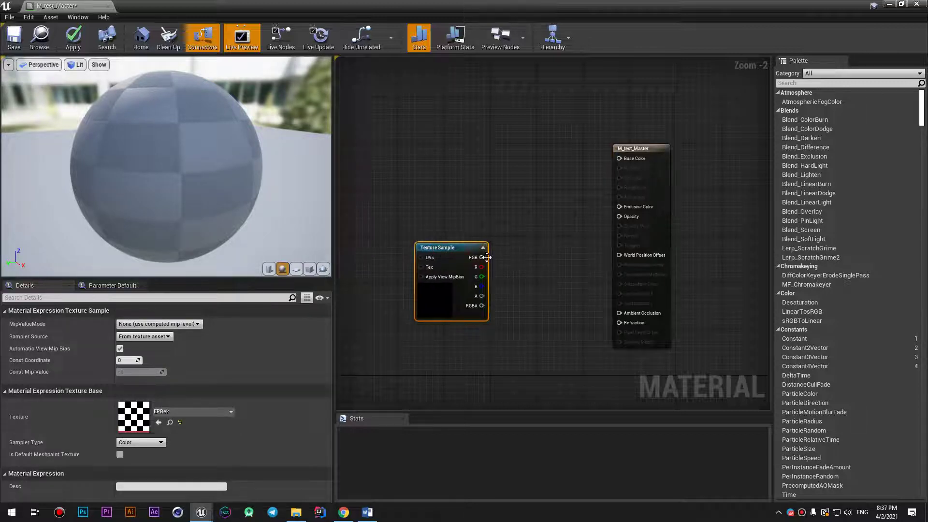
drag(564, 201, 619, 158)
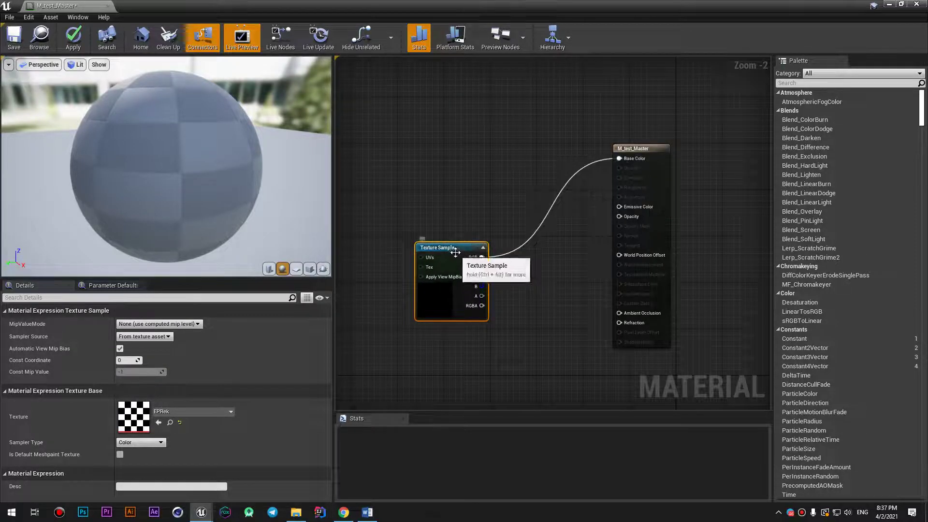
drag(455, 248, 454, 97)
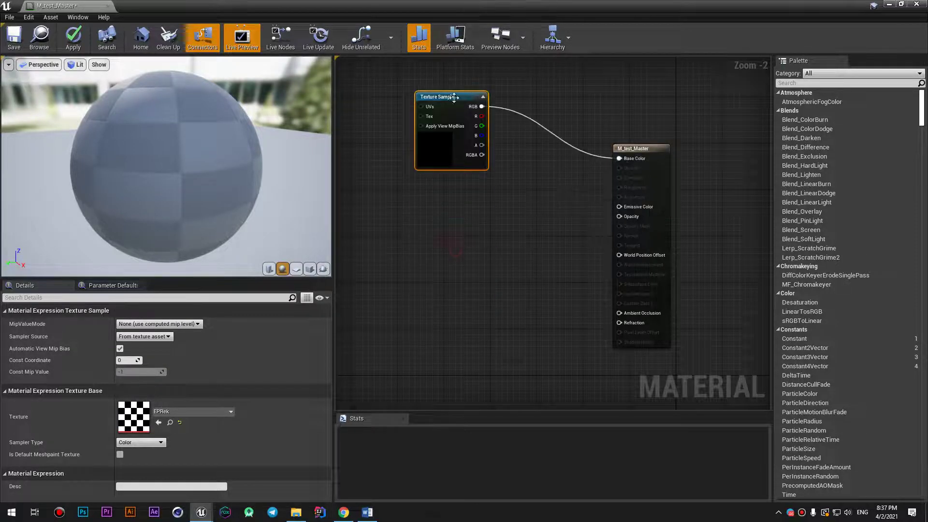
click(80, 40)
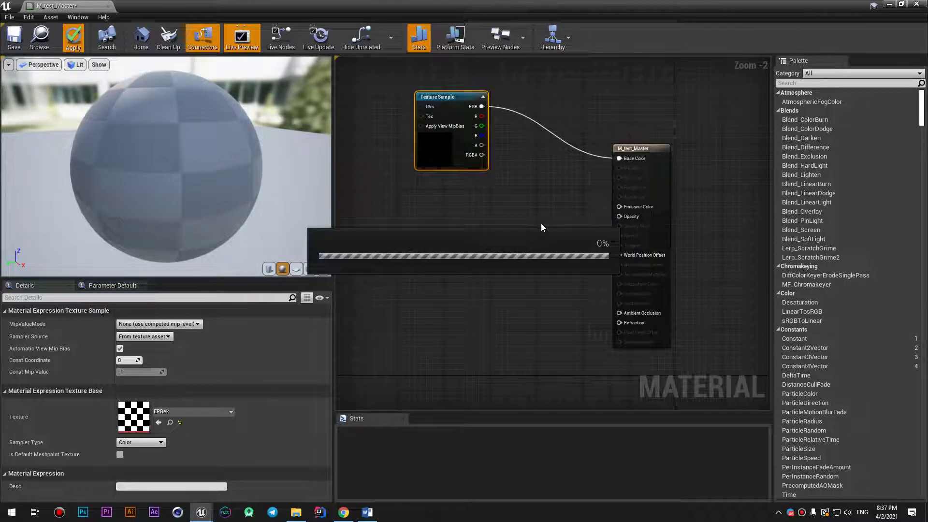
Step: Preview the material on a flat plane and orbit to view the checkerboard head-on
click(296, 271)
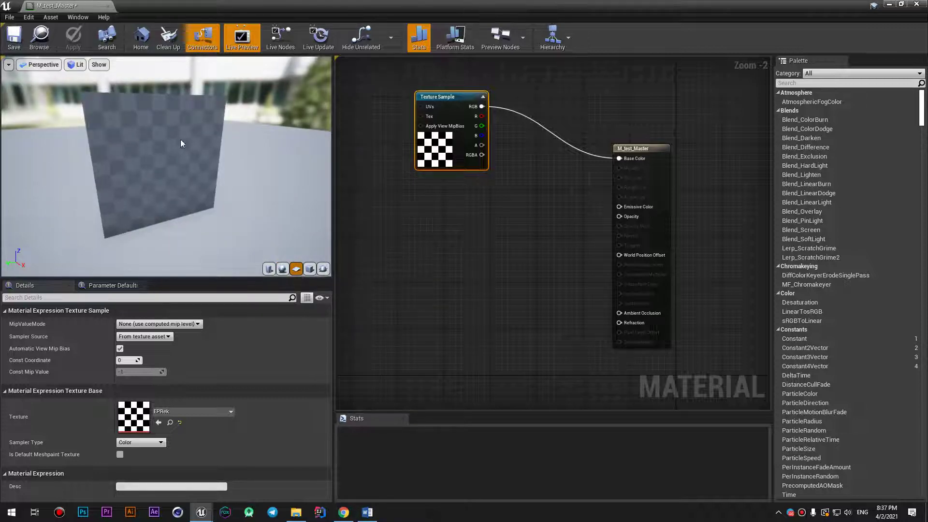
mouse_move(181, 139)
mouse_down()
mouse_move(203, 141)
mouse_move(198, 214)
mouse_up()
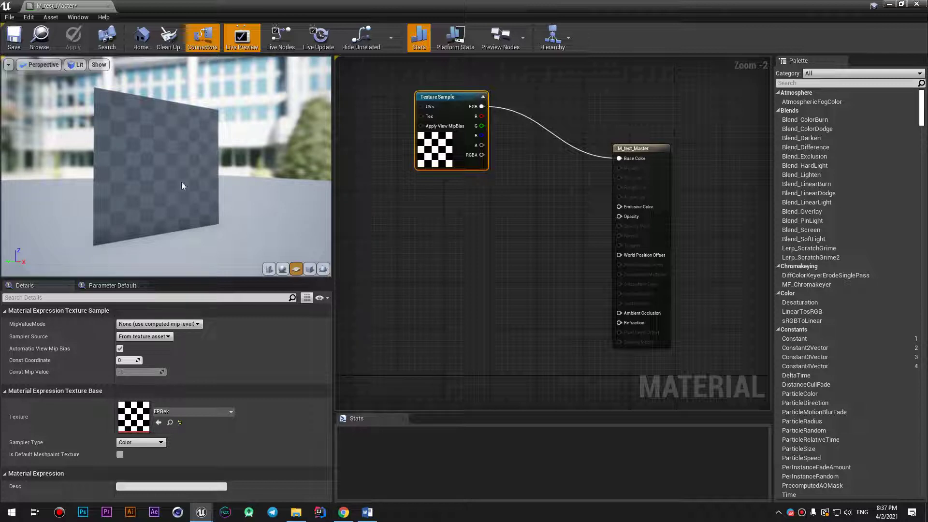
scroll(134, 143, up, 3)
scroll(135, 143, up, 3)
drag(135, 143, 138, 147)
right_drag(138, 147, 138, 147)
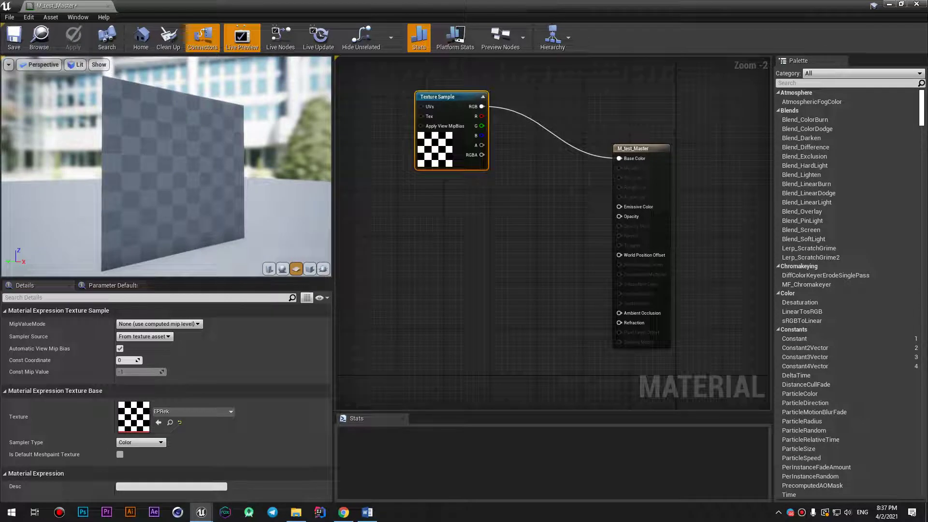
mouse_move(164, 159)
mouse_down()
mouse_move(189, 161)
mouse_move(161, 149)
mouse_move(141, 157)
mouse_up()
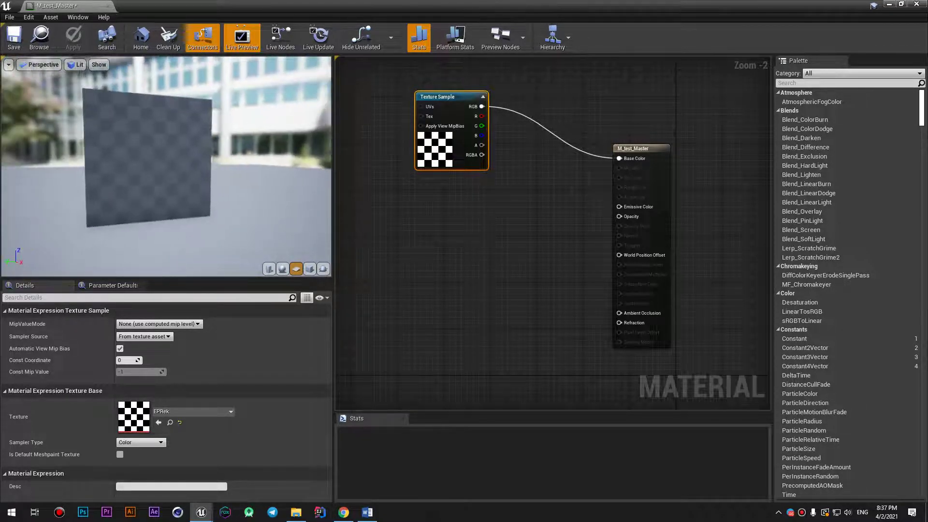
drag(91, 151, 100, 156)
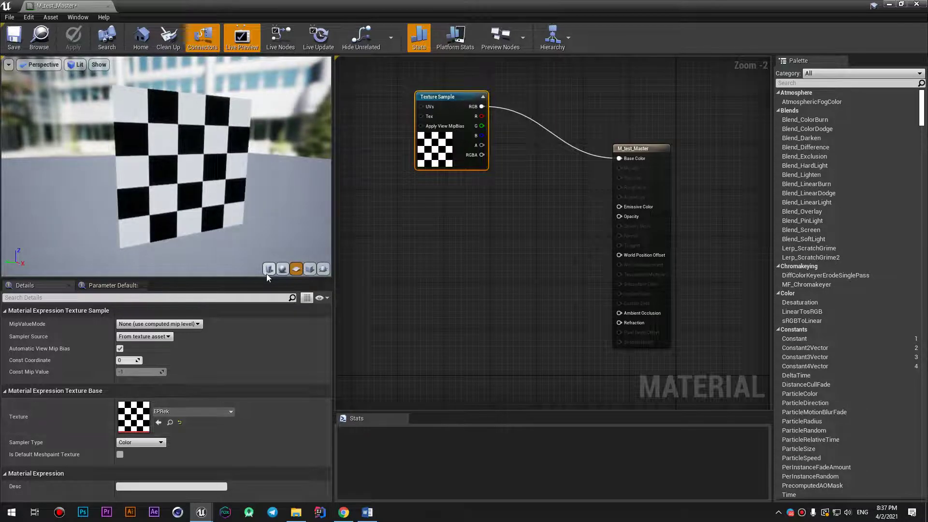
Step: Enlarge the preview and graph areas, then place Texture Sample beside M_test_Master
drag(254, 279, 256, 318)
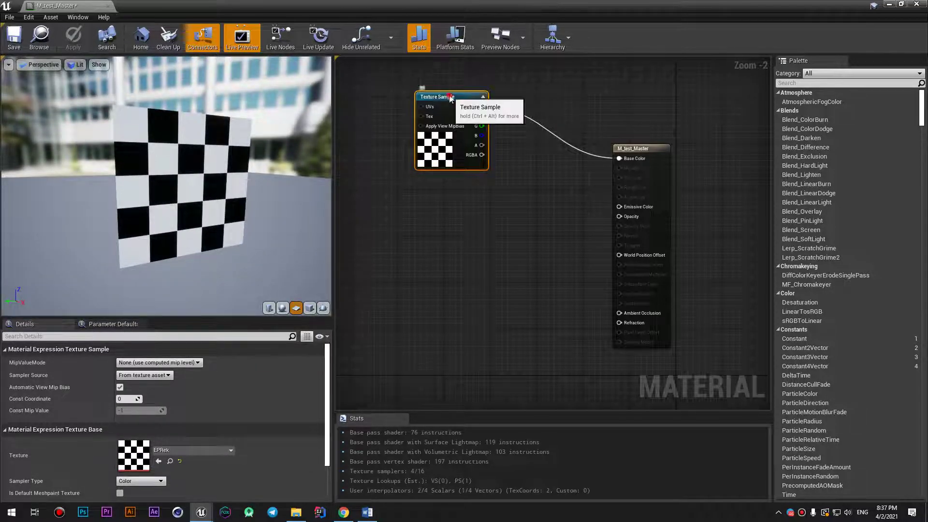
drag(443, 97, 503, 166)
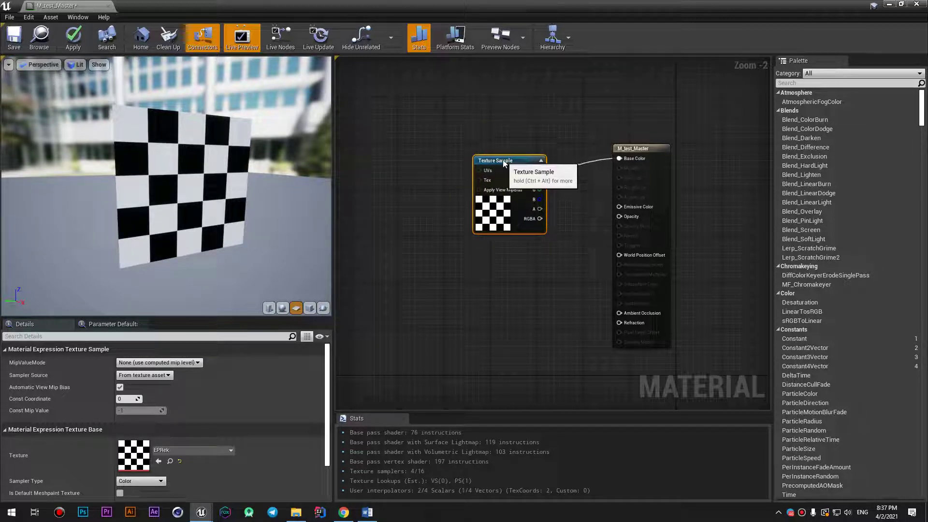
drag(333, 246, 292, 246)
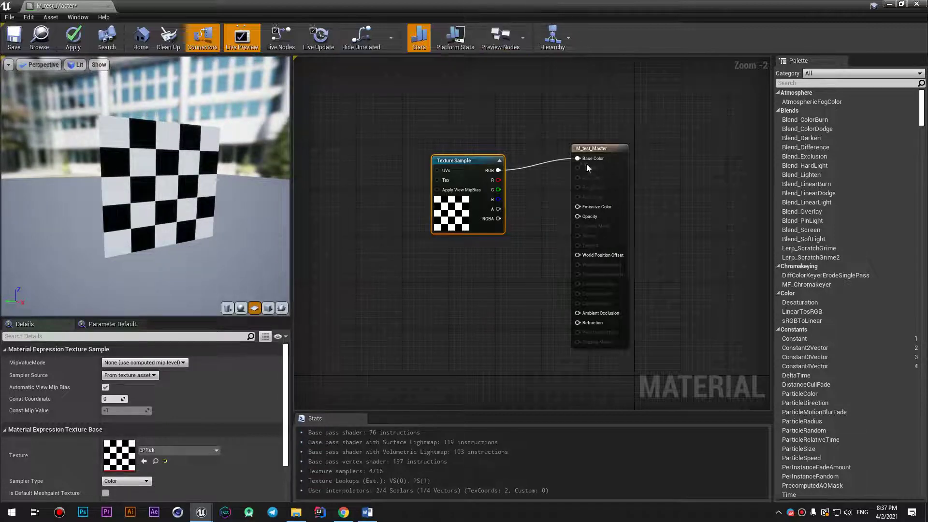
drag(587, 167, 662, 168)
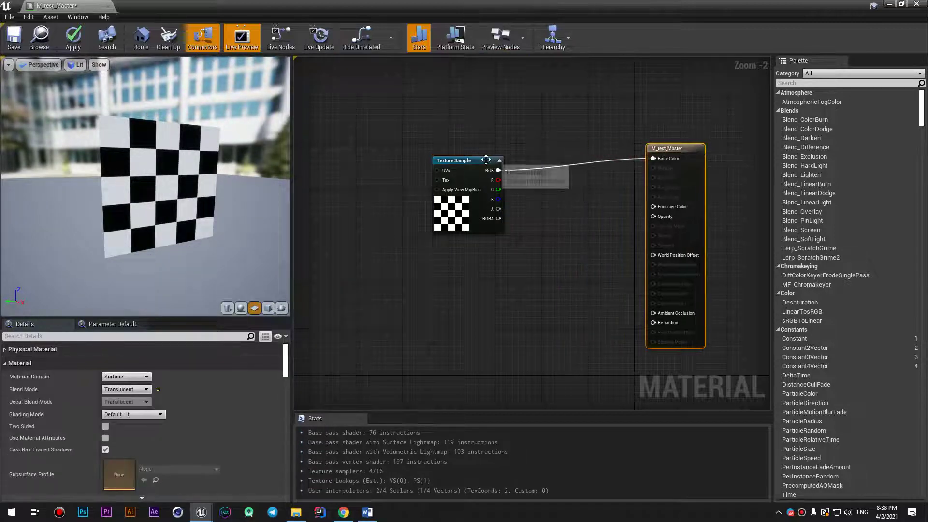
drag(486, 161, 579, 148)
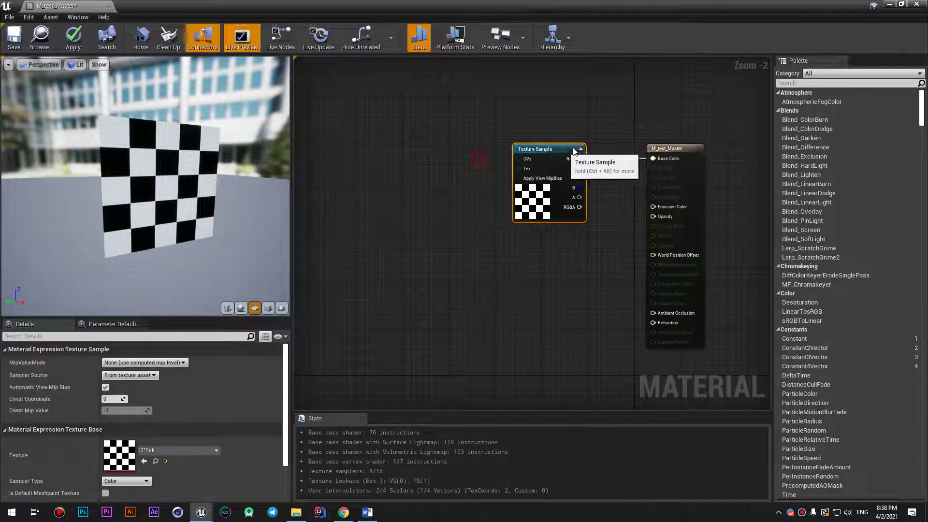
Step: Add a Rotator node left of the Texture Sample via the 'rot' search
right_click(393, 231)
text(r)
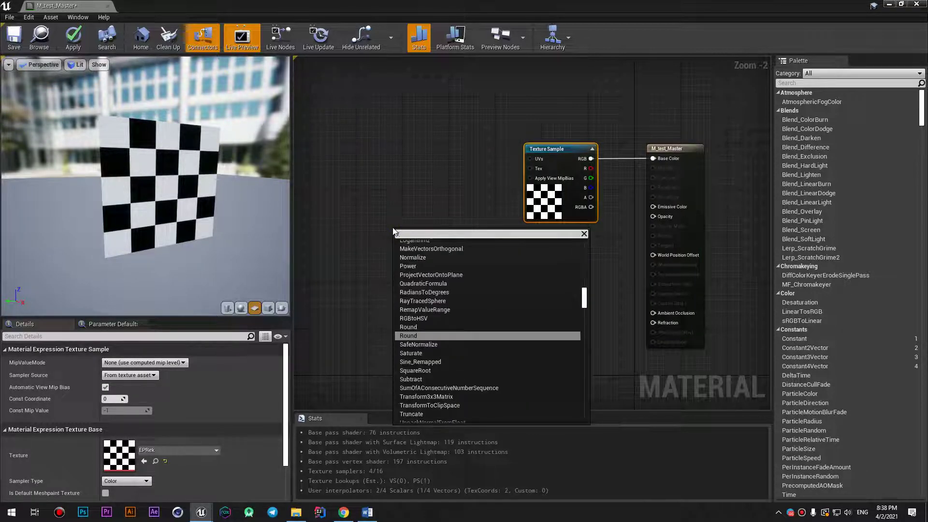
text(ot)
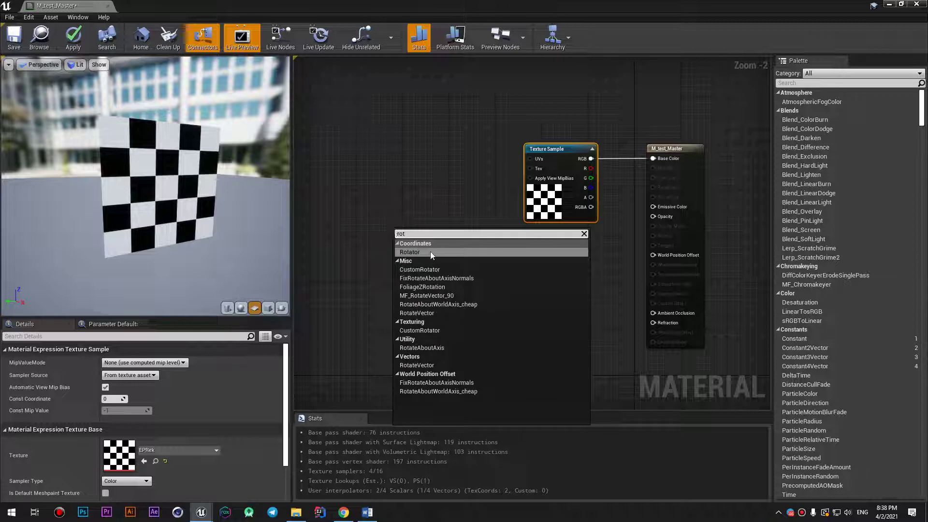
click(430, 252)
mouse_move(415, 234)
mouse_down()
mouse_move(404, 164)
mouse_move(528, 162)
mouse_up()
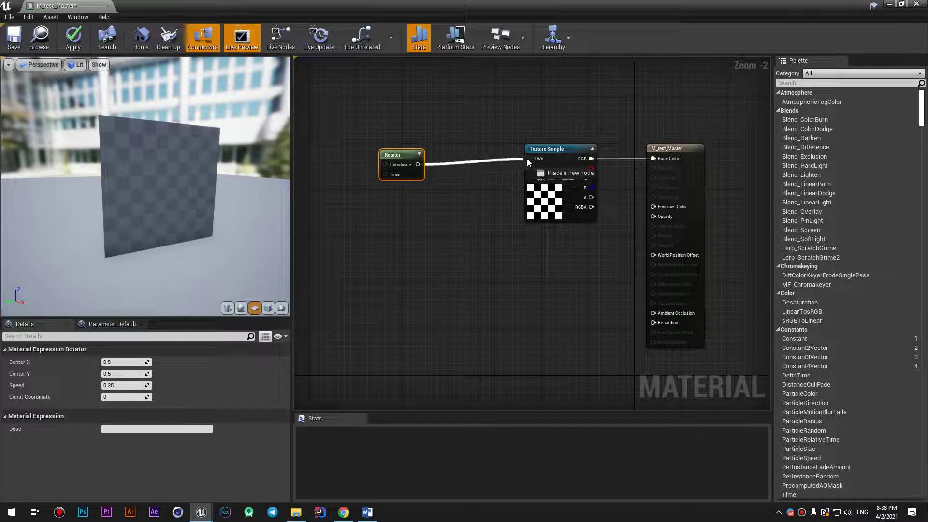
Step: Connect the Rotator output to the Texture Sample UVs and tidy both nodes
drag(527, 159, 418, 165)
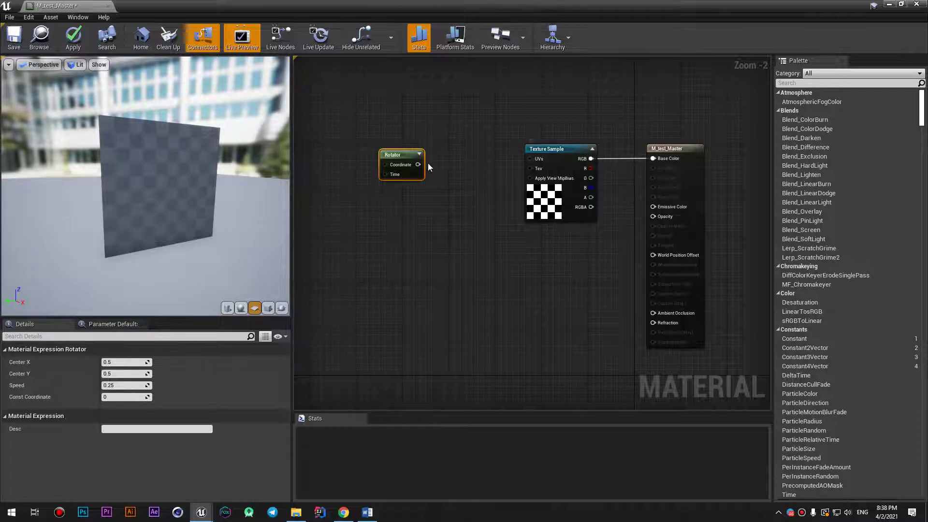
drag(418, 164, 531, 160)
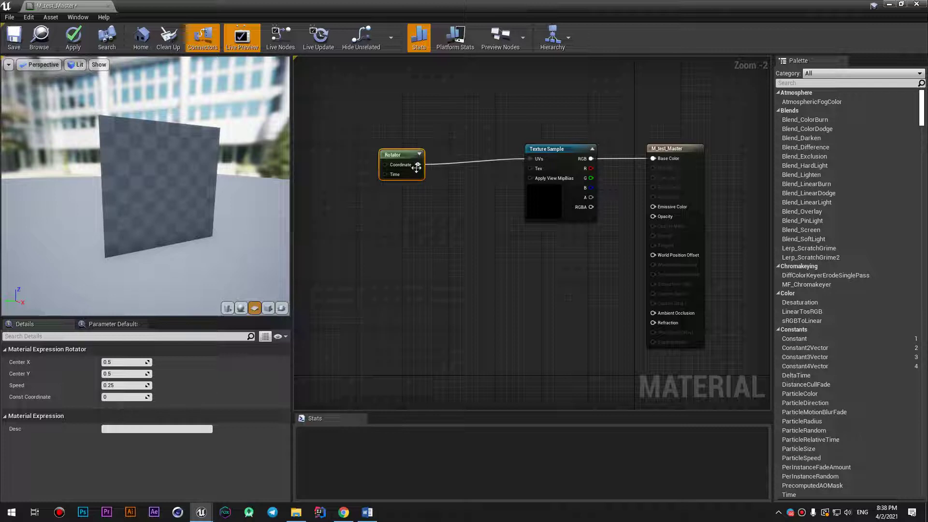
drag(402, 159, 430, 136)
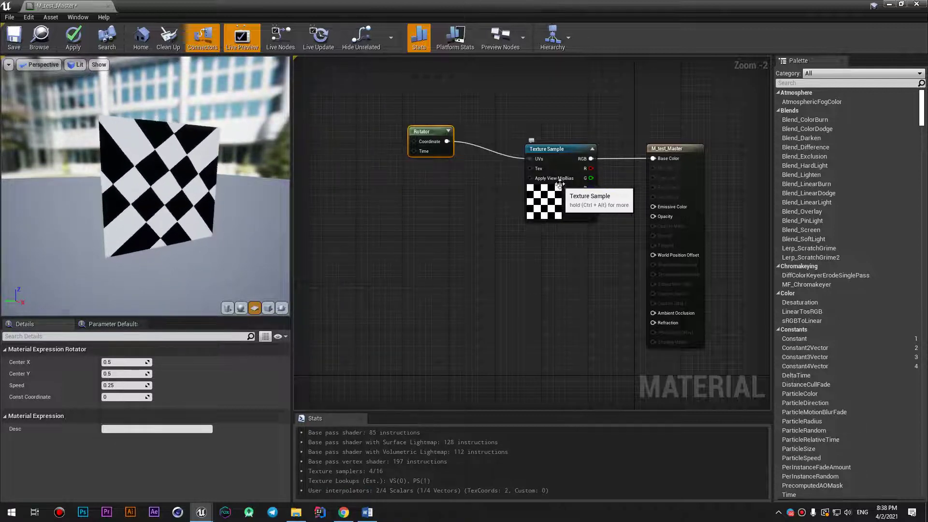
drag(572, 205, 535, 222)
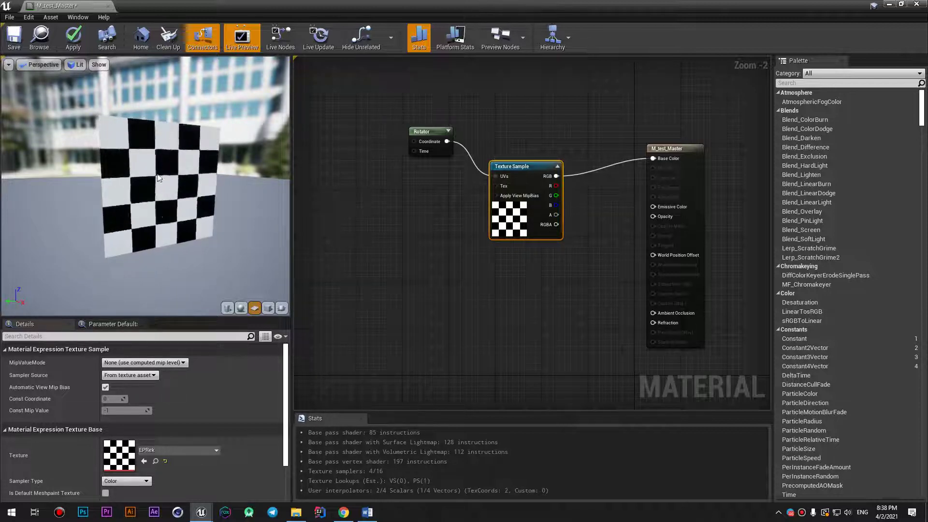
Step: Change the Rotator node's Speed in Details to 1.0
click(425, 135)
click(116, 386)
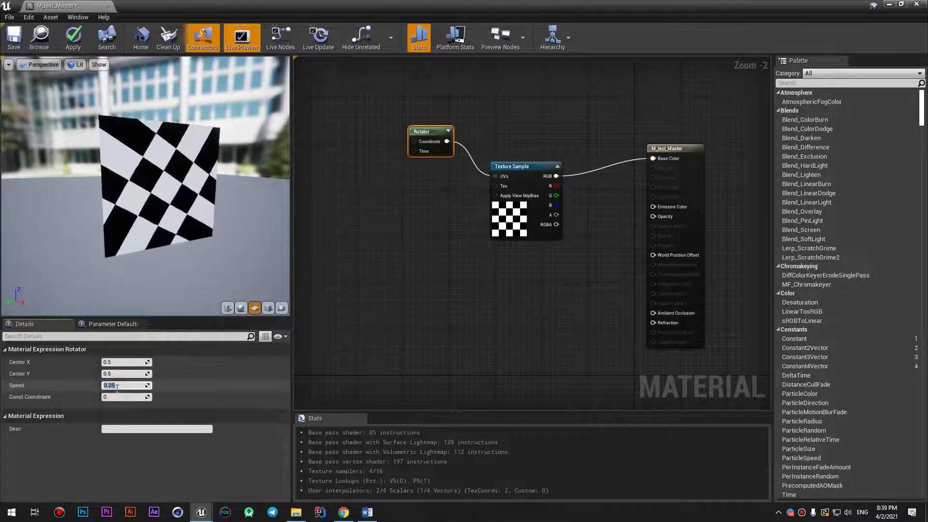
text(1.0)
key(Return)
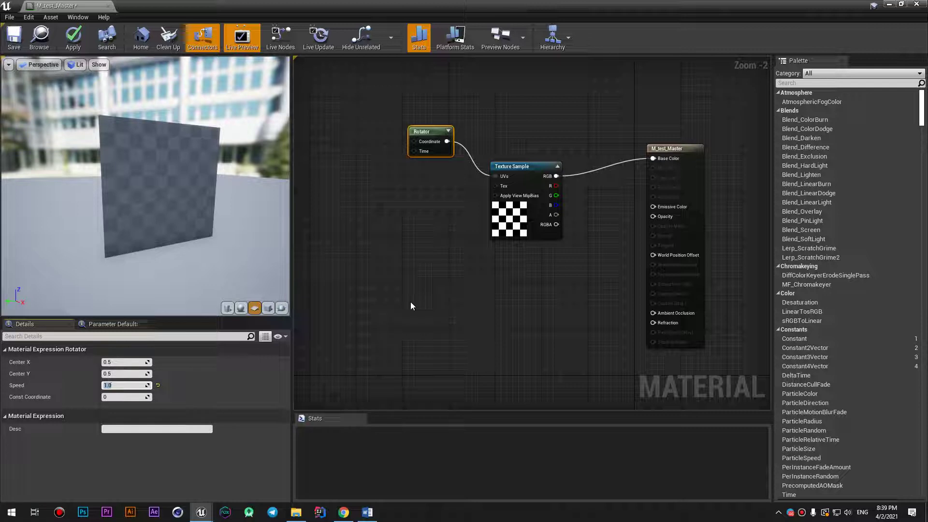
Step: Check GPU, CPU and memory usage (5.3 of 16 GB) in Task Manager, then close it
right_click(541, 511)
click(561, 477)
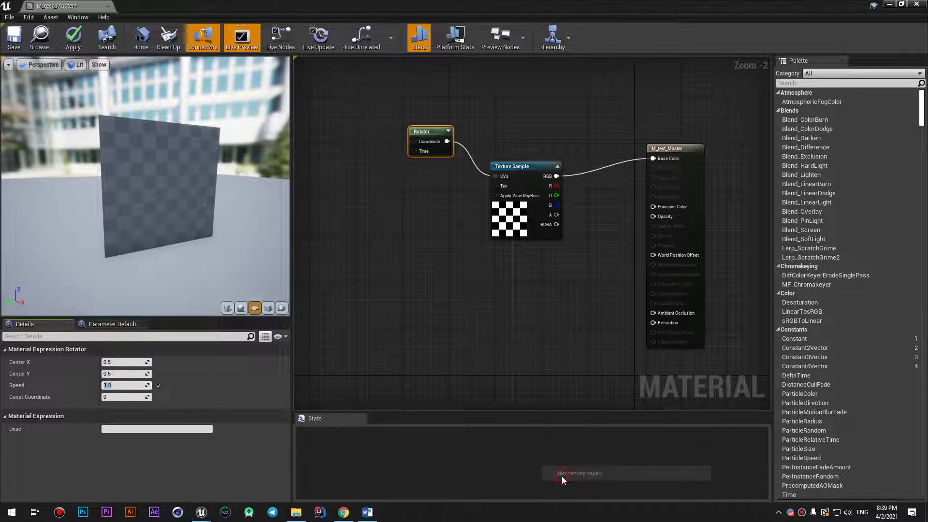
click(382, 209)
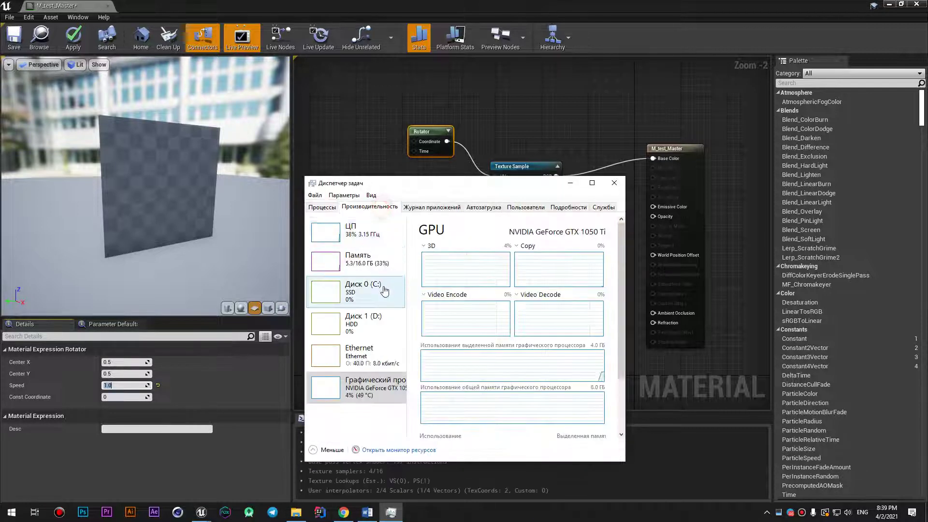
click(376, 237)
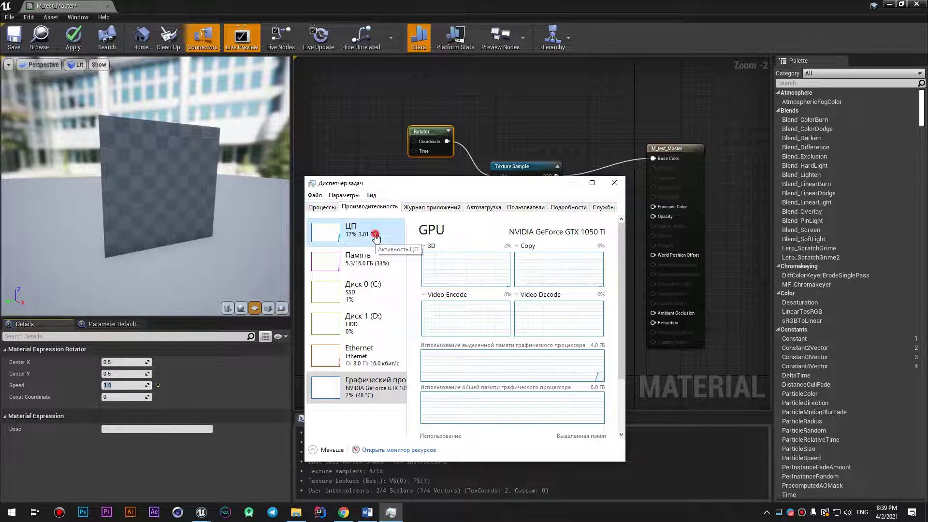
click(370, 259)
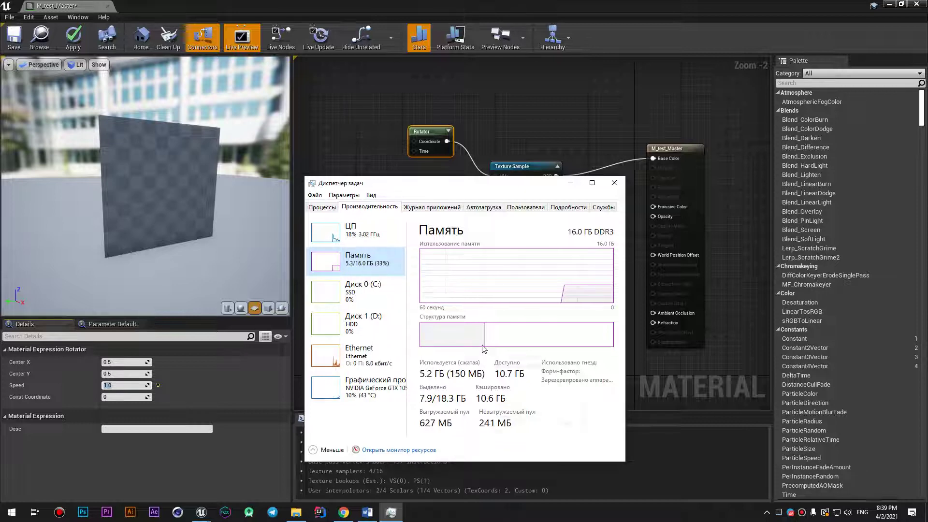
mouse_move(482, 348)
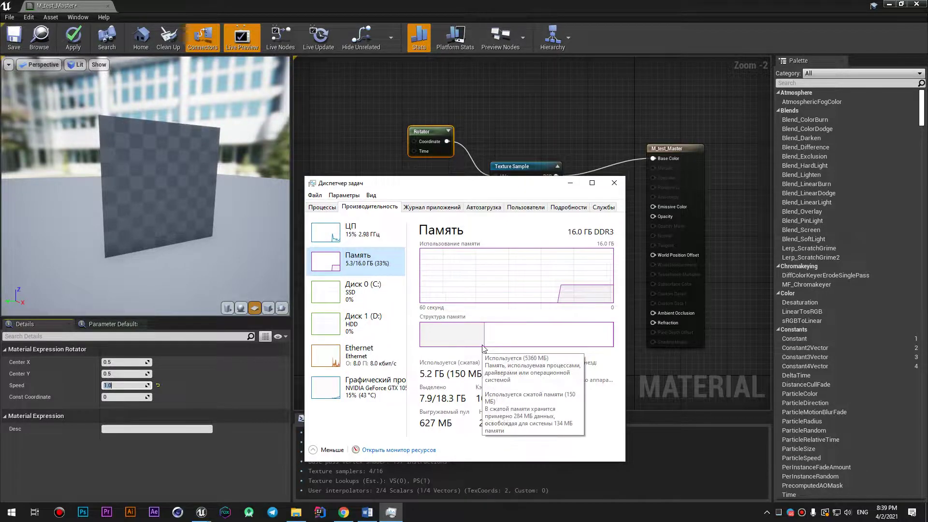
click(614, 182)
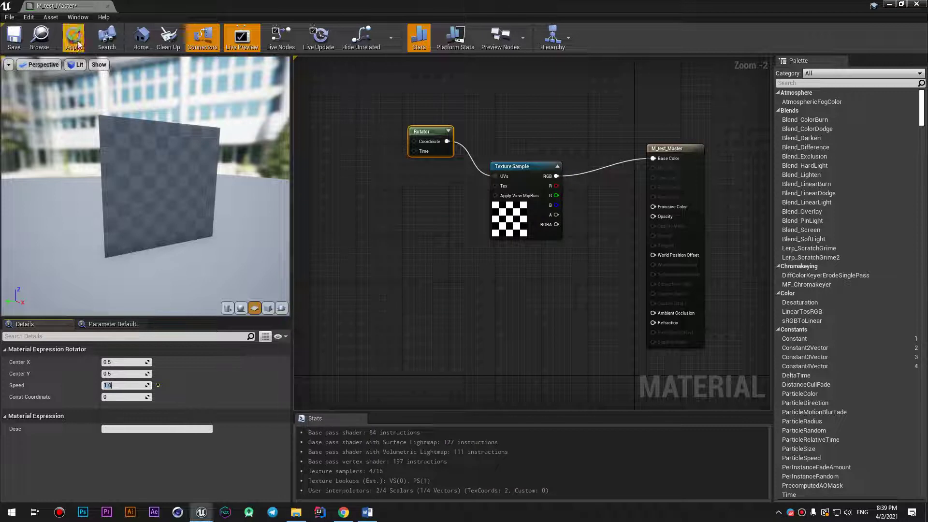
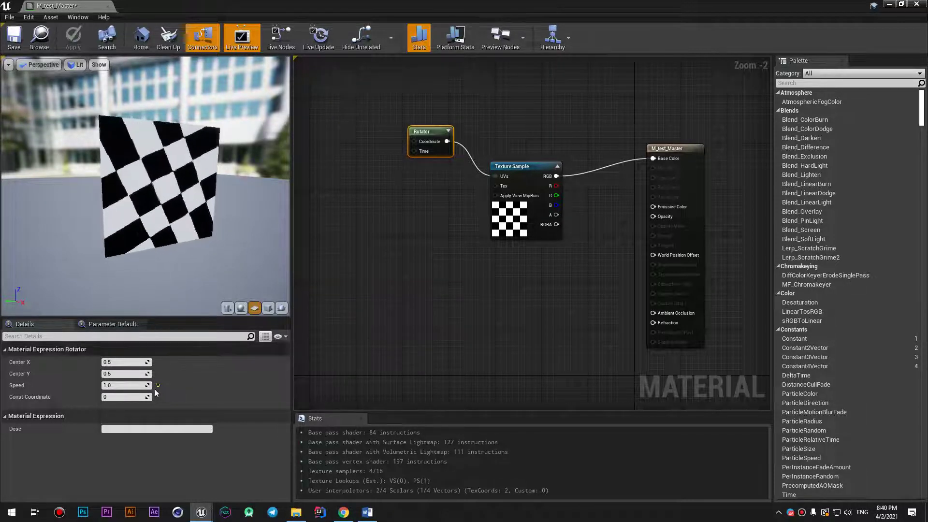
Step: Set the Rotator's Center X and Center Y to 0 and apply the material
mouse_move(121, 362)
mouse_down()
mouse_move(107, 362)
mouse_move(115, 374)
mouse_move(104, 373)
mouse_up()
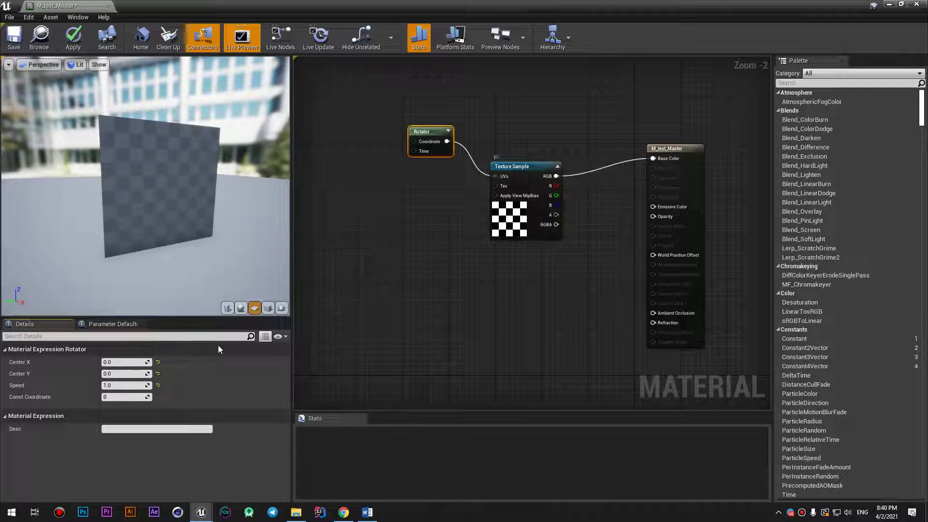
click(73, 37)
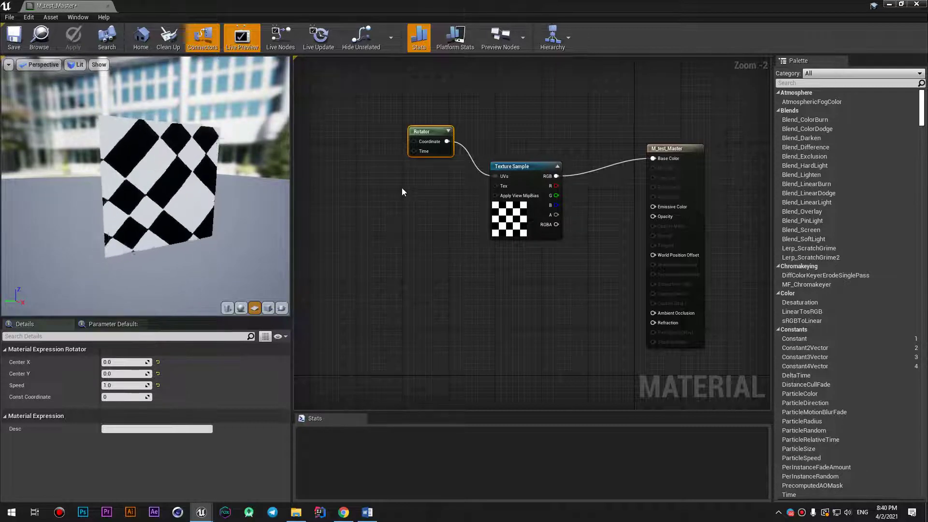
Step: Shift the Texture Sample and Rotator nodes, resize the editor, and drop a second Texture Sample
drag(506, 166, 528, 172)
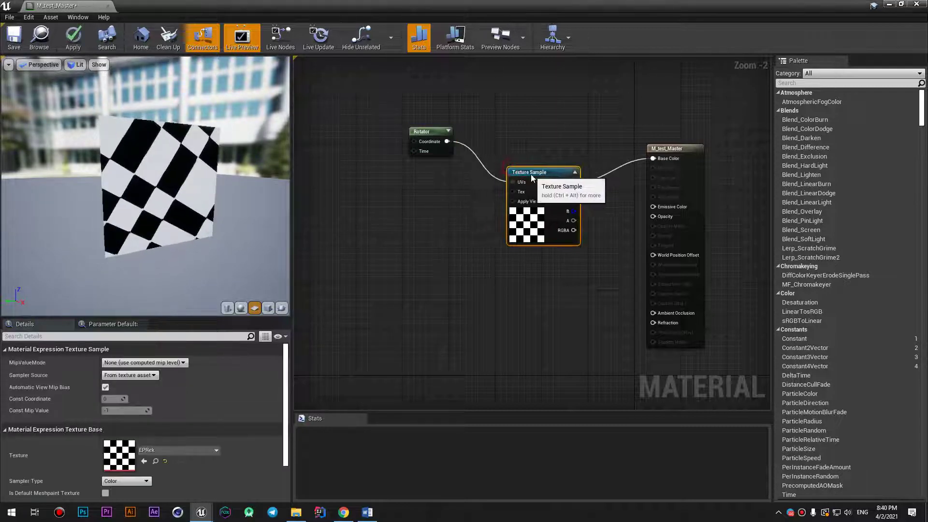
drag(416, 133, 427, 179)
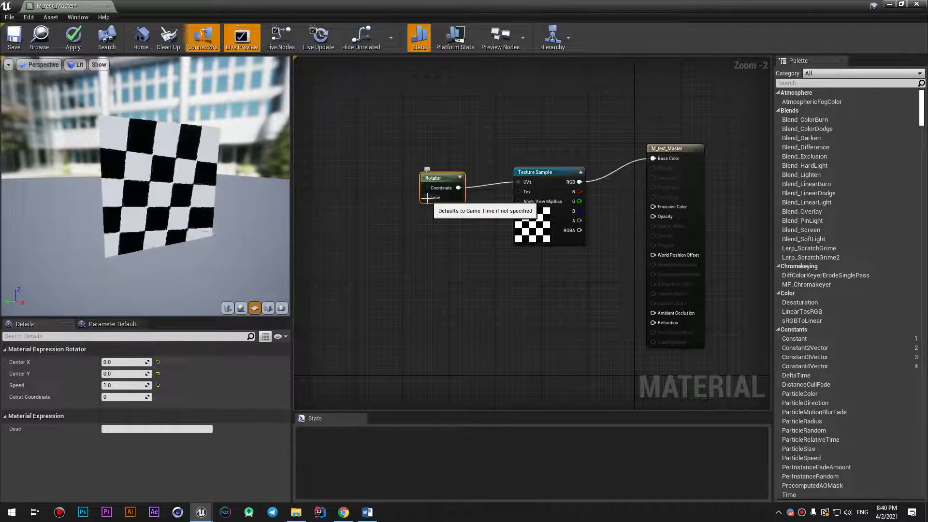
mouse_move(570, 6)
mouse_down()
mouse_move(569, 80)
mouse_move(452, 189)
mouse_up()
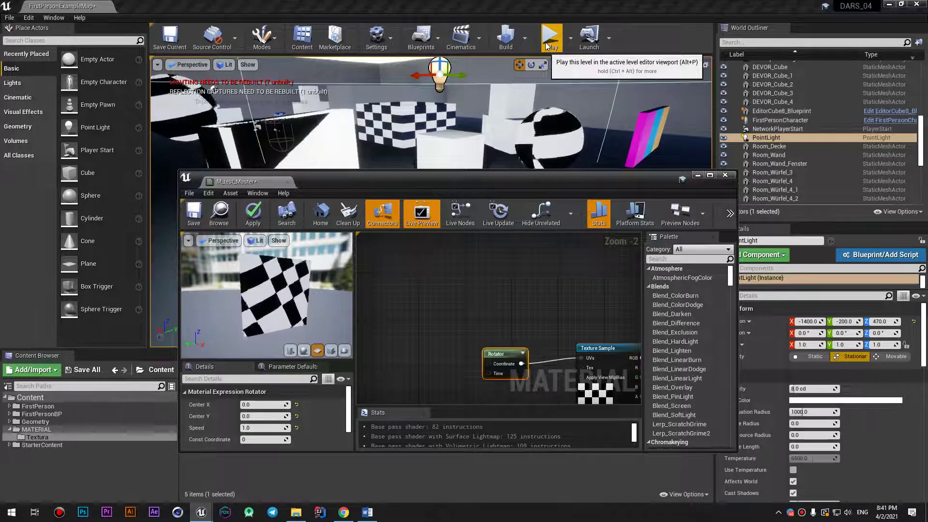
mouse_move(532, 180)
mouse_down()
mouse_move(605, 130)
mouse_move(570, 1)
mouse_up()
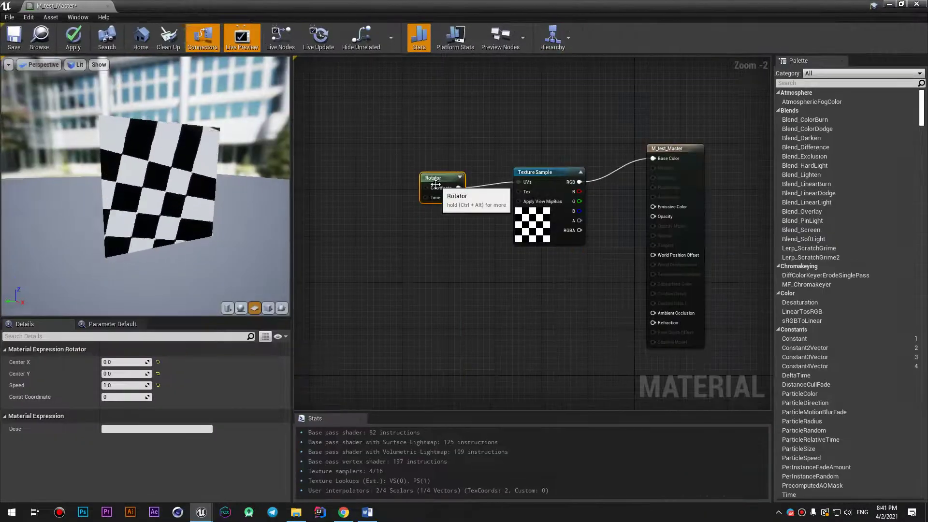
click(369, 297)
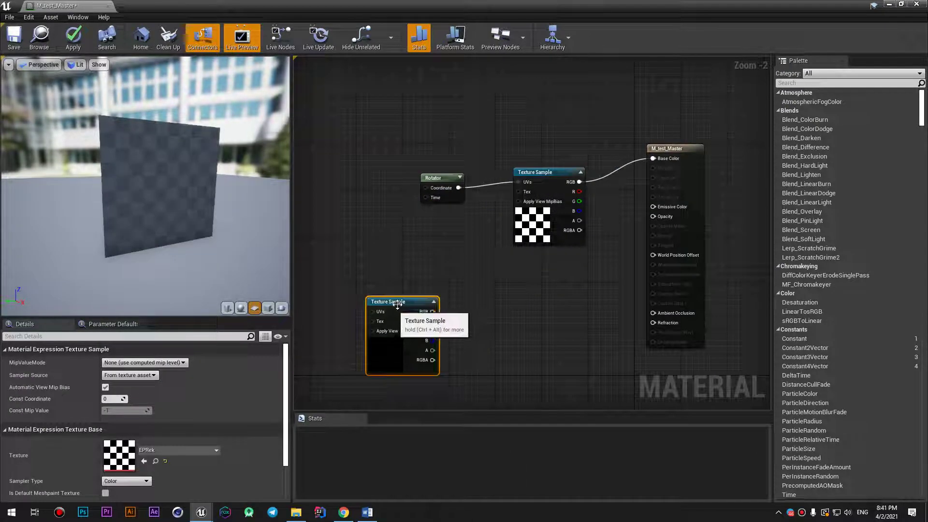
Step: Delete the extra Texture Sample and add a Time node via the 'time' search
key(Delete)
right_click(373, 303)
text(time)
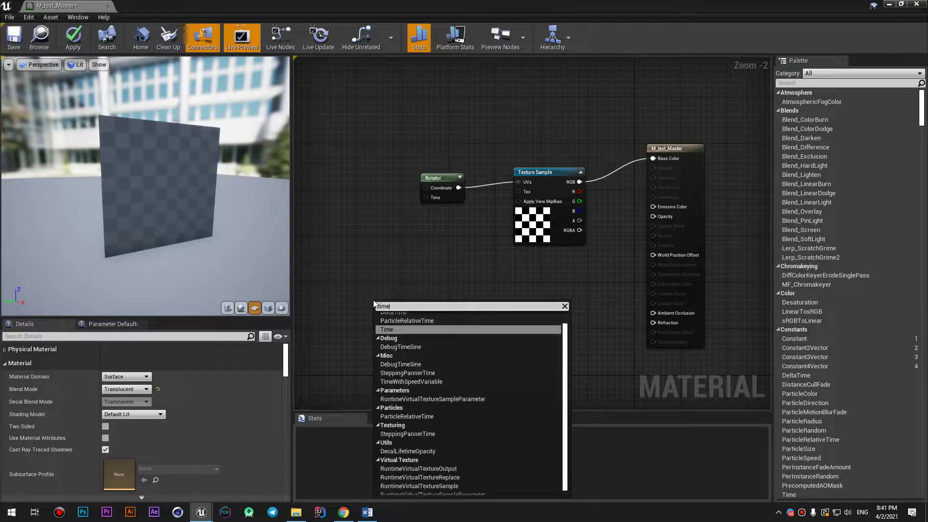
click(390, 330)
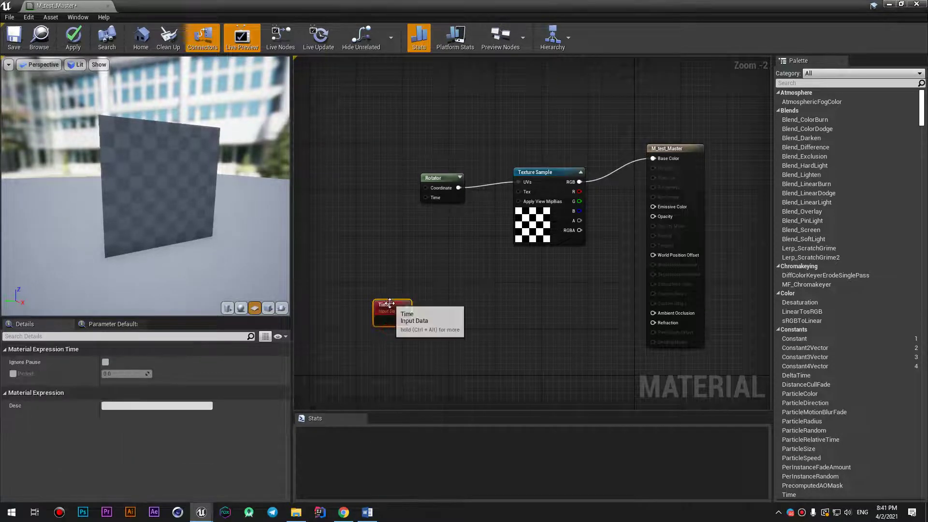
drag(399, 323, 348, 270)
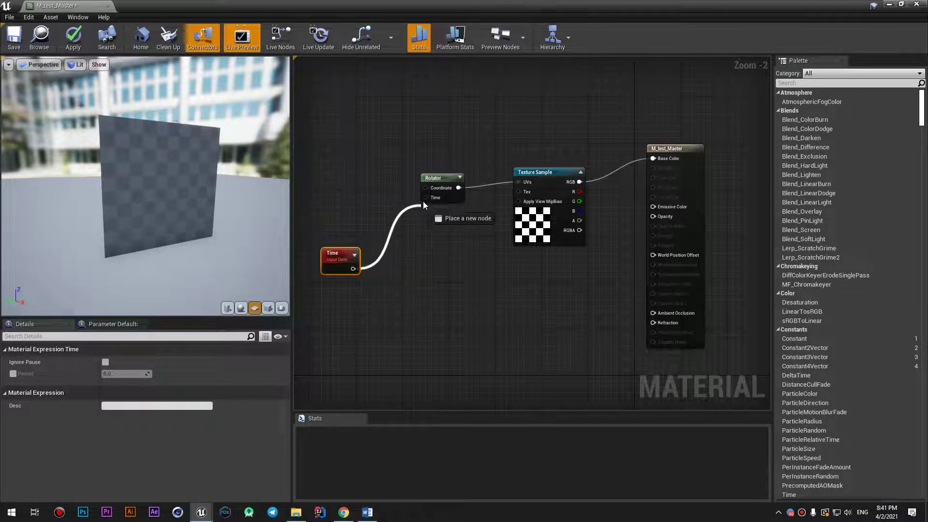
drag(423, 205, 356, 275)
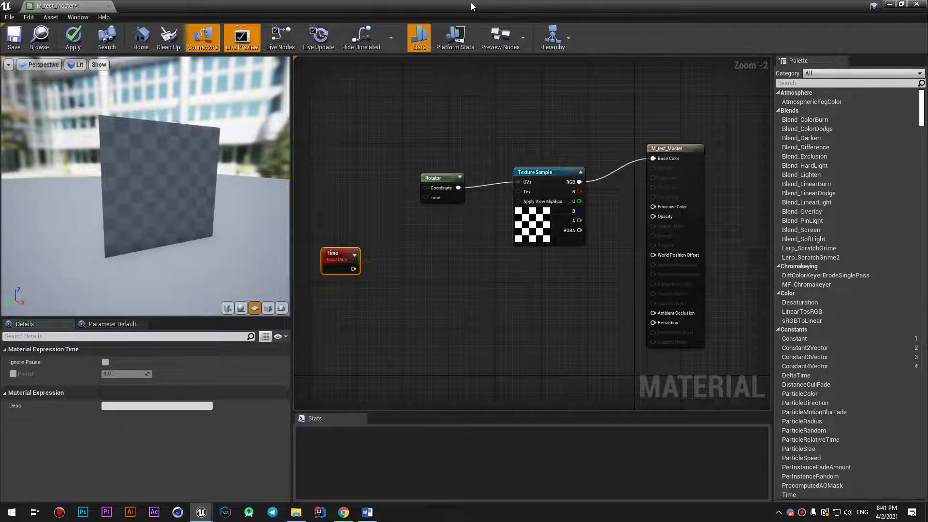
Step: Connect the Time node's output to the Rotator's Time input
drag(472, 7, 459, 152)
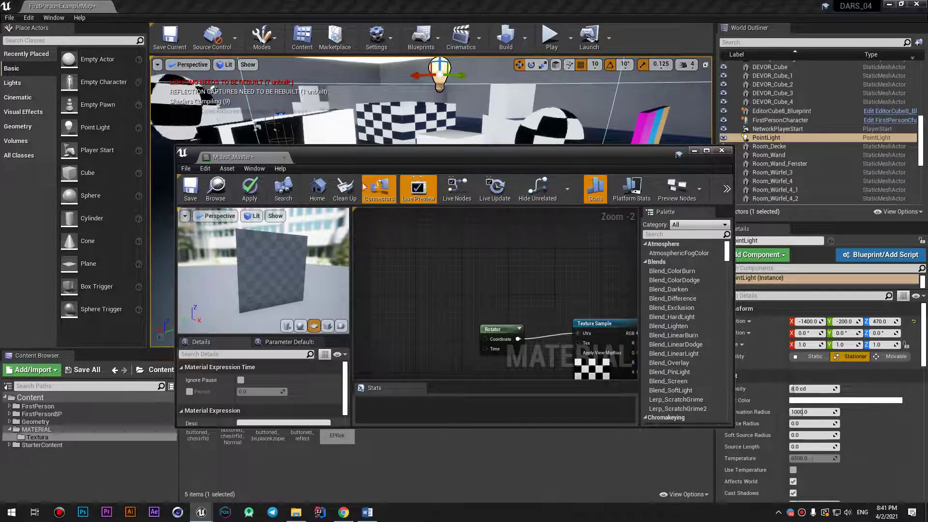
click(707, 150)
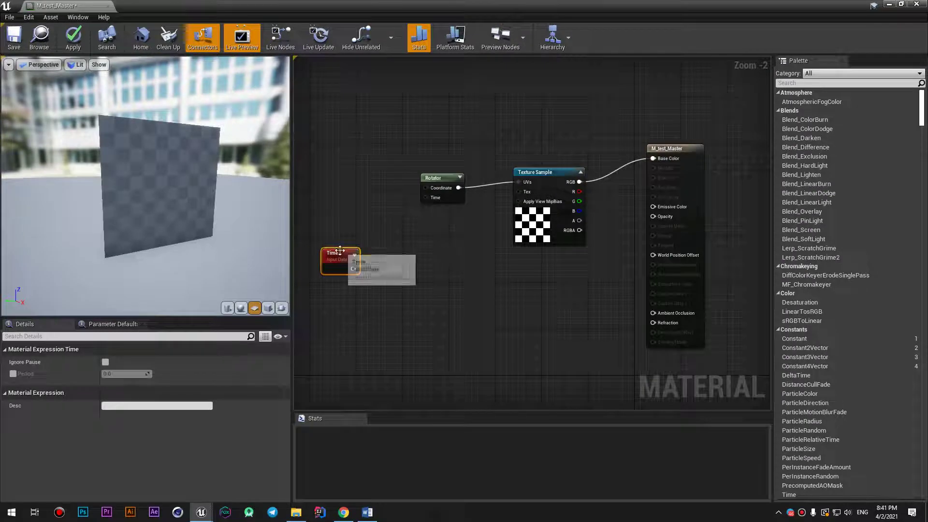
mouse_move(340, 250)
mouse_down()
mouse_move(346, 209)
mouse_move(399, 204)
mouse_move(365, 230)
mouse_up()
click(448, 189)
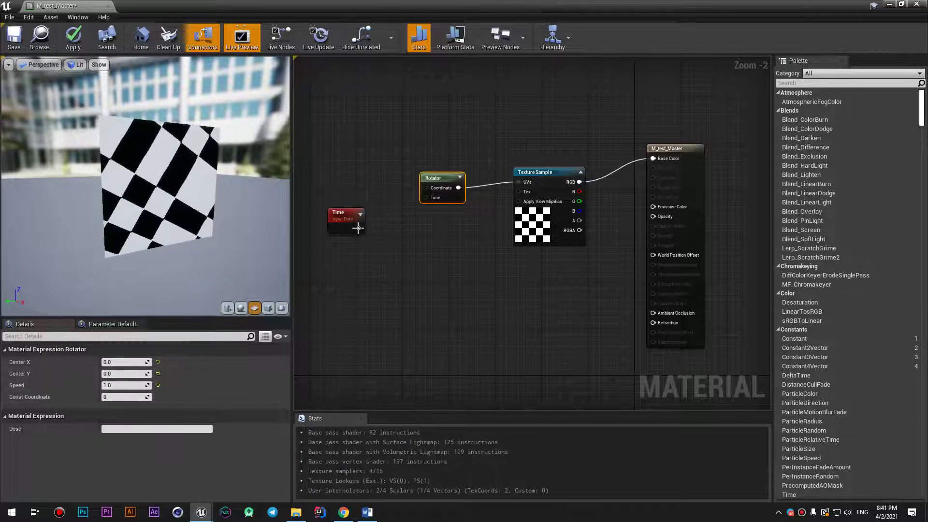
drag(359, 227, 426, 198)
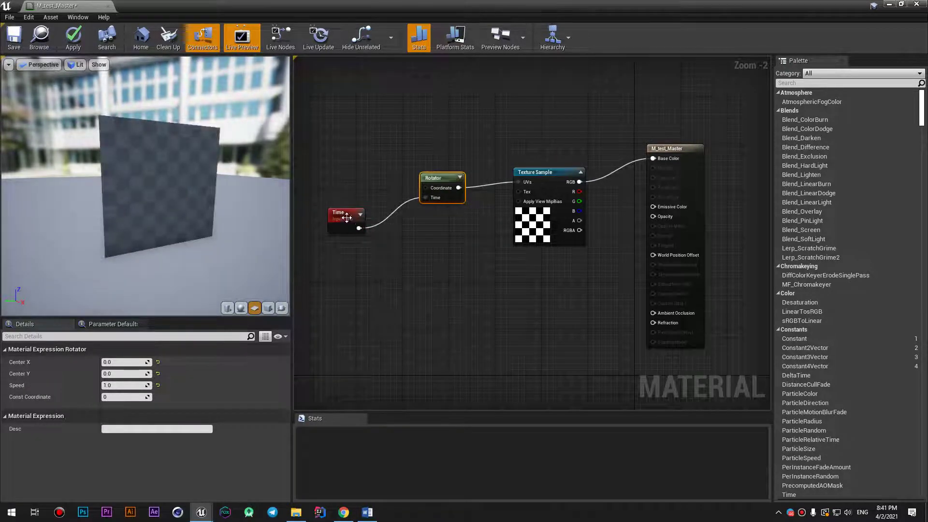
click(346, 218)
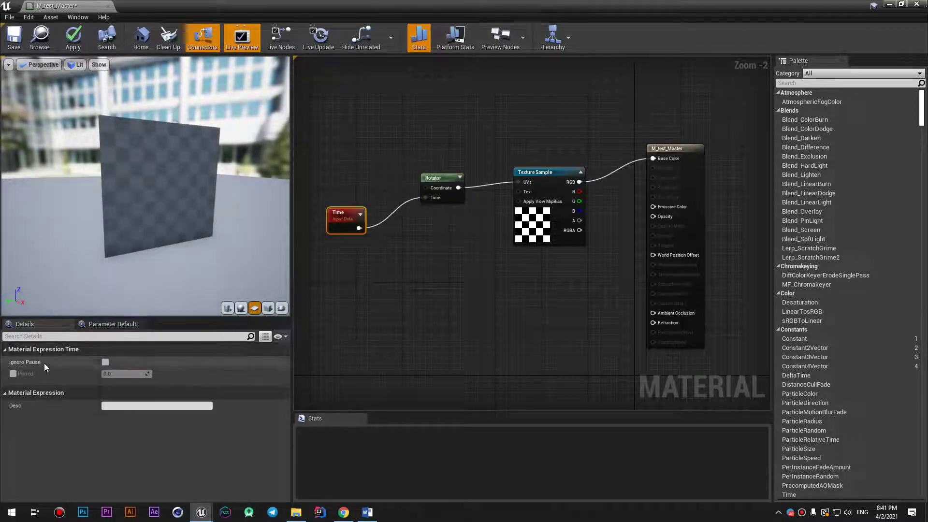
mouse_move(39, 364)
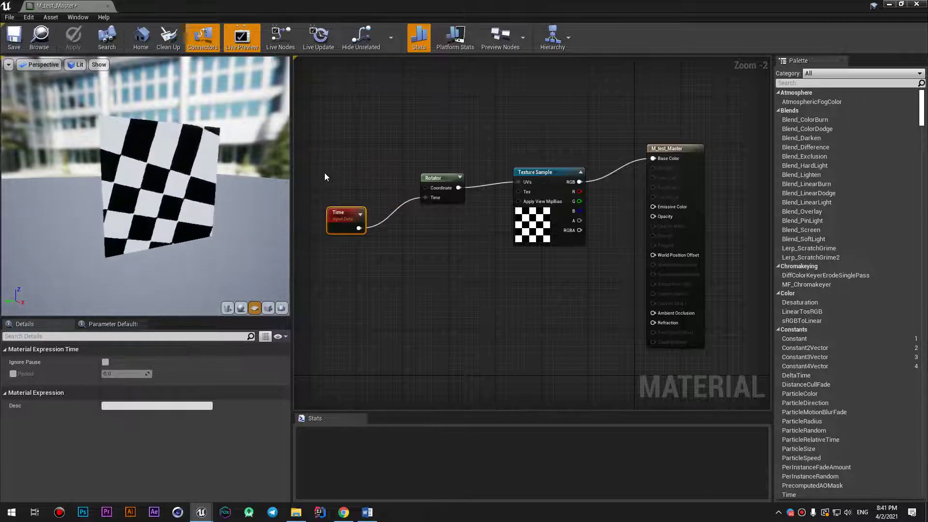
Step: Delete the Time node and apply the material
click(319, 158)
key(Delete)
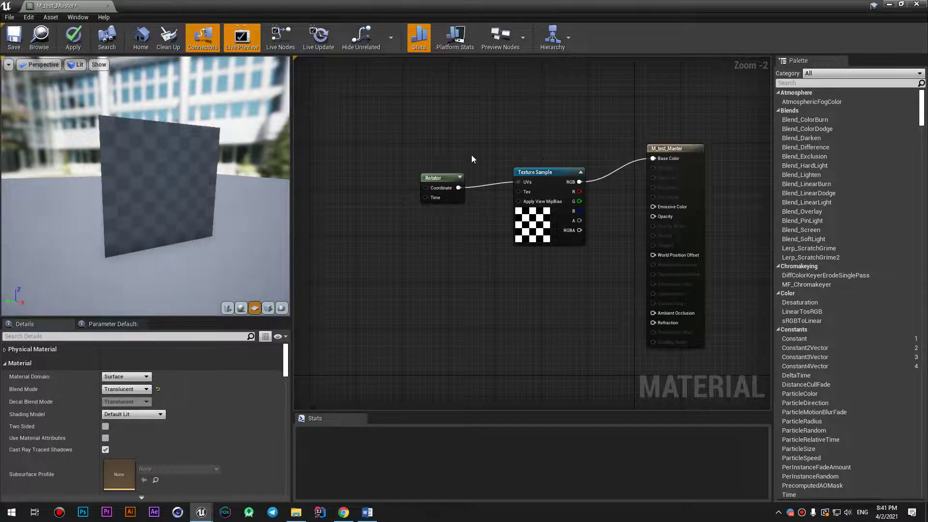
drag(453, 5, 445, 2)
click(83, 39)
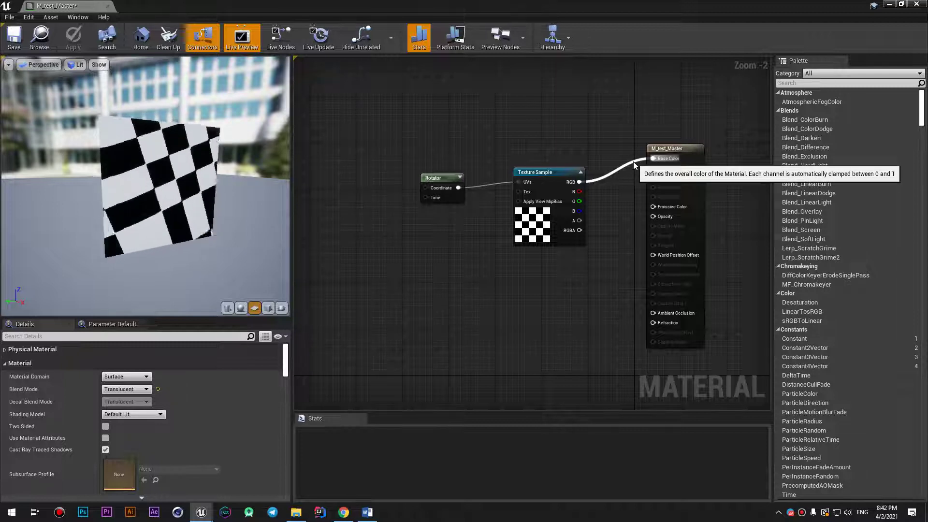
Step: Move the Texture Sample aside and delete the Rotator node
drag(547, 172, 529, 185)
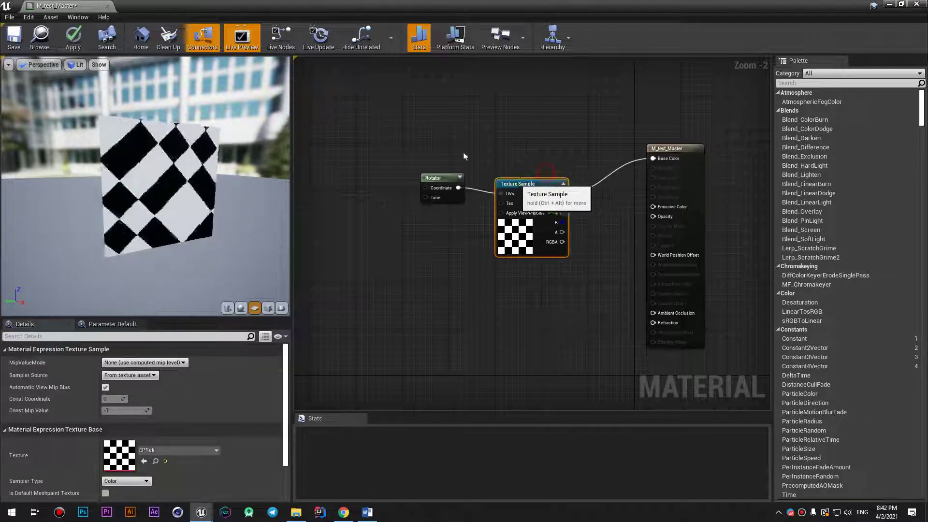
click(438, 178)
key(Delete)
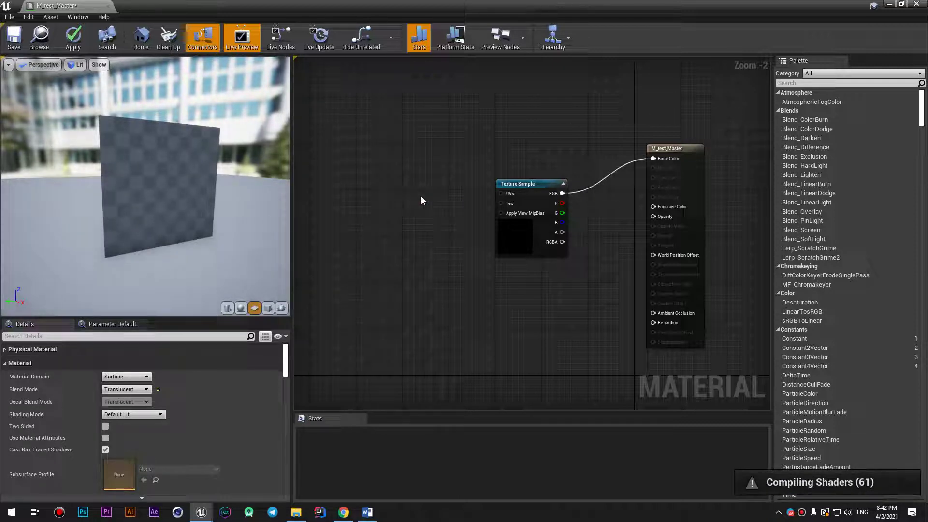
Step: Try an If node and delete it, then place a Panner node higher up
click(422, 196)
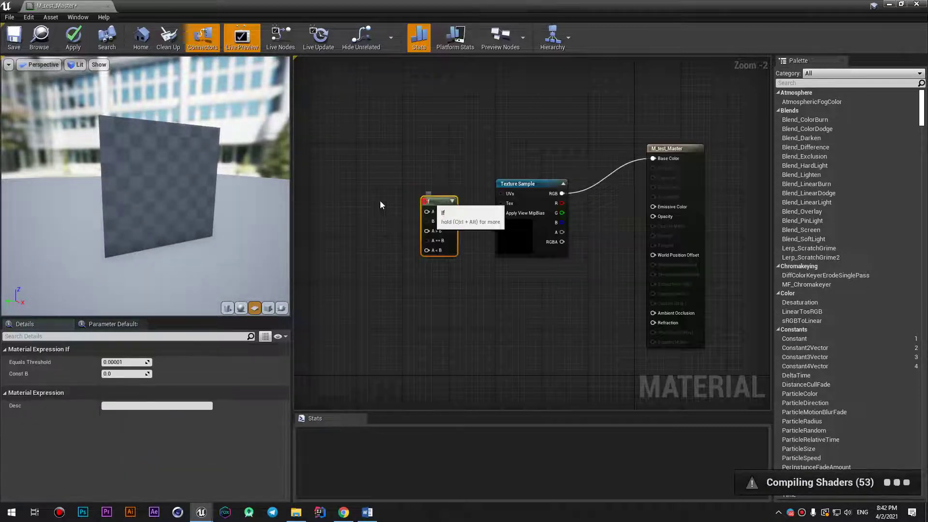
drag(435, 201, 373, 200)
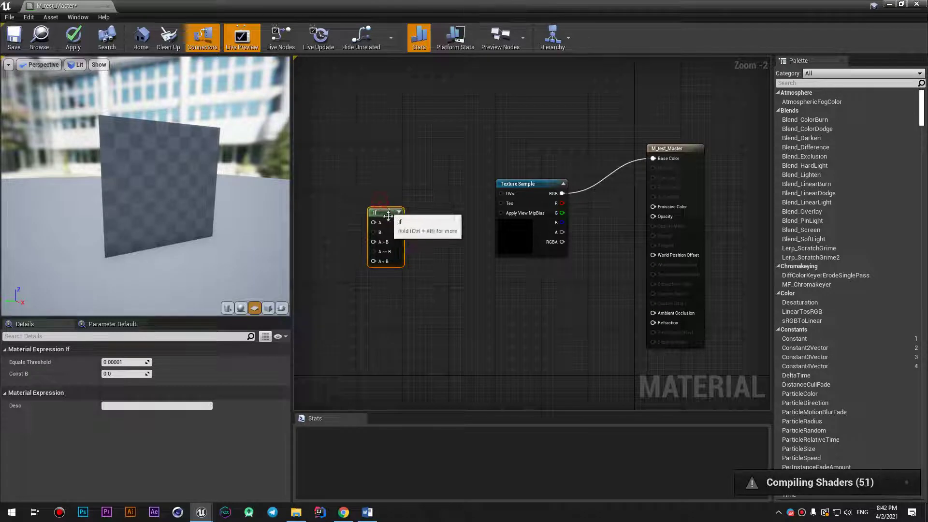
key(Delete)
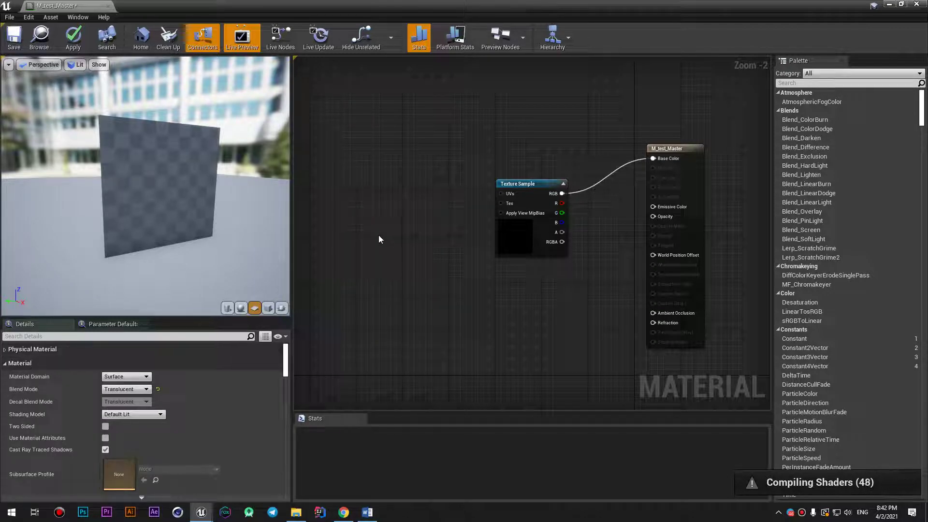
click(364, 231)
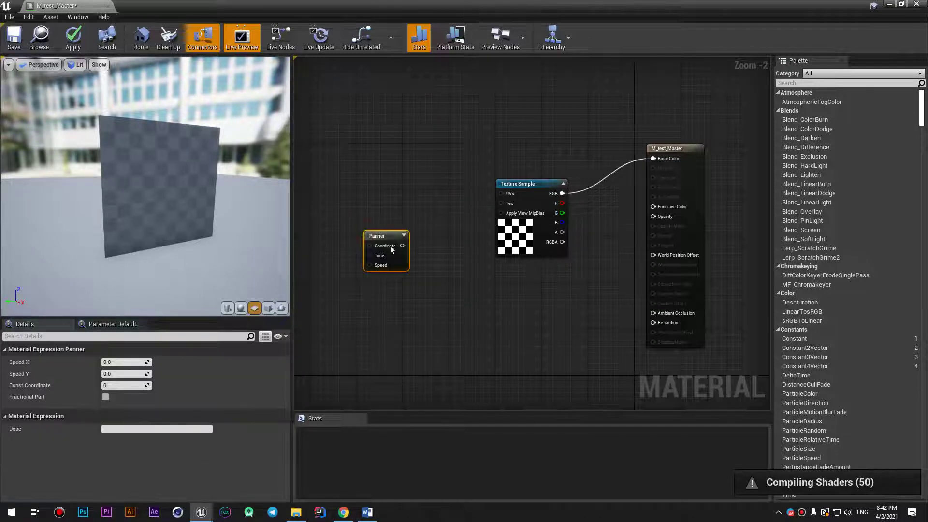
drag(382, 236, 382, 159)
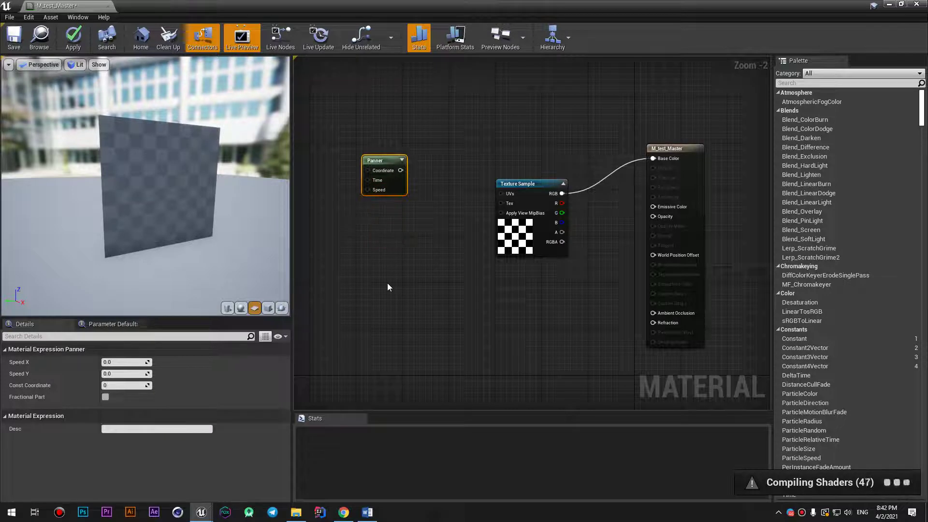
Step: Search 'rot' for a rotate node, cancel it, and nudge the Panner down-right
right_drag(388, 284, 385, 278)
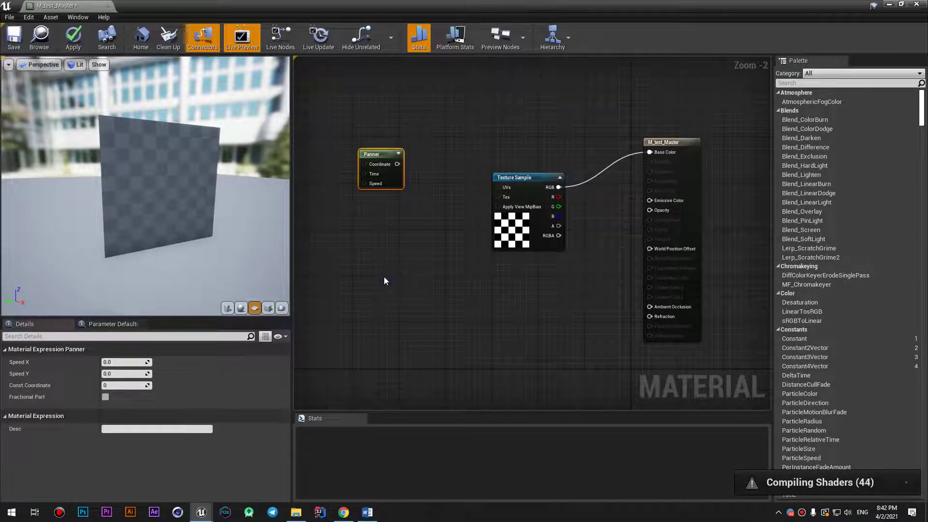
right_click(384, 277)
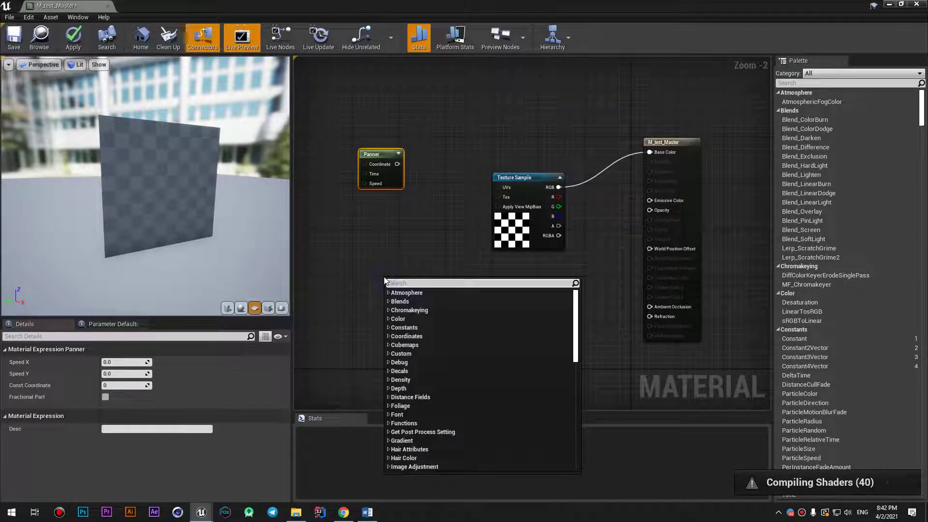
text(ror)
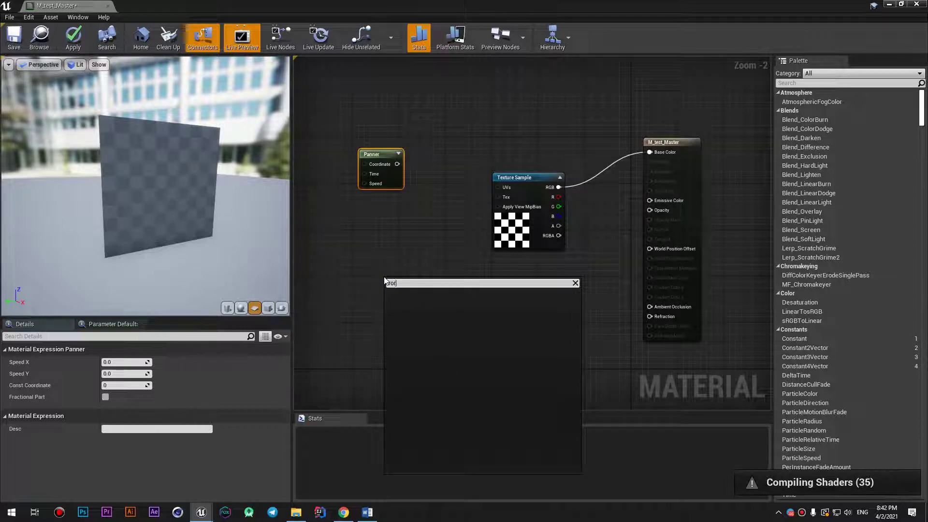
key(BackSpace)
text(t)
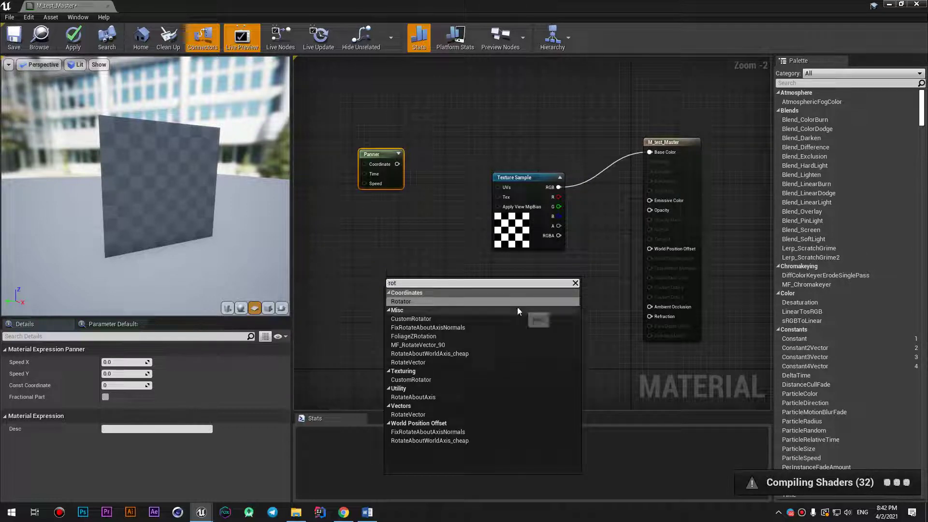
click(401, 283)
key(BackSpace)
key(BackSpace)
key(BackSpace)
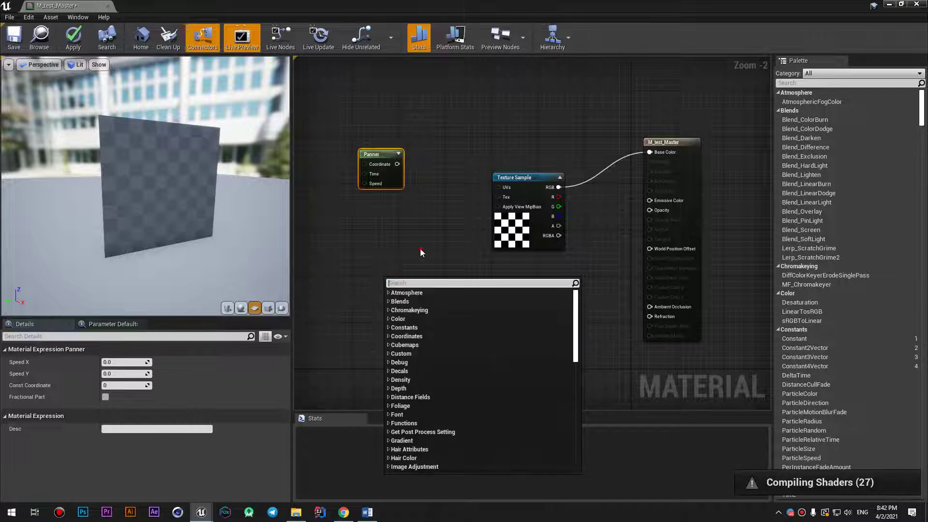
click(420, 248)
drag(379, 157, 385, 169)
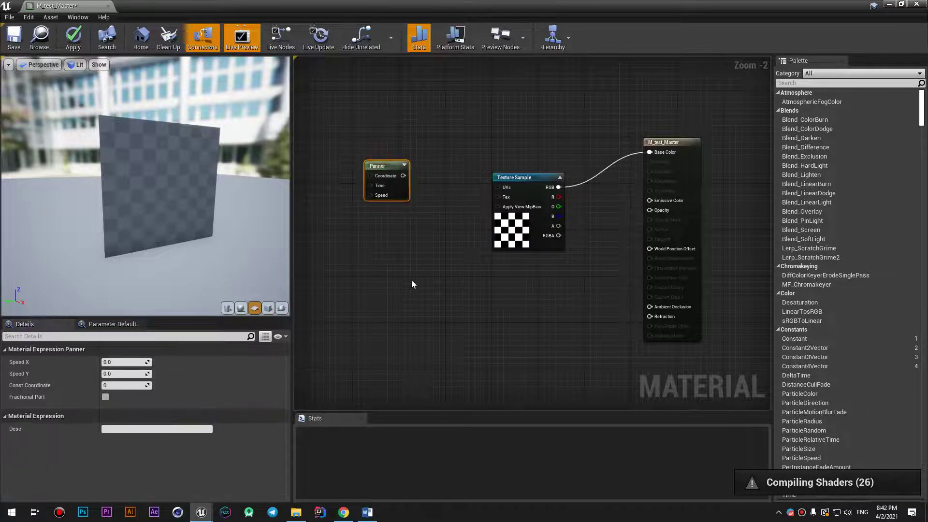
Step: Connect the Panner's output to the Texture Sample's UVs input
right_click(412, 284)
text(pann)
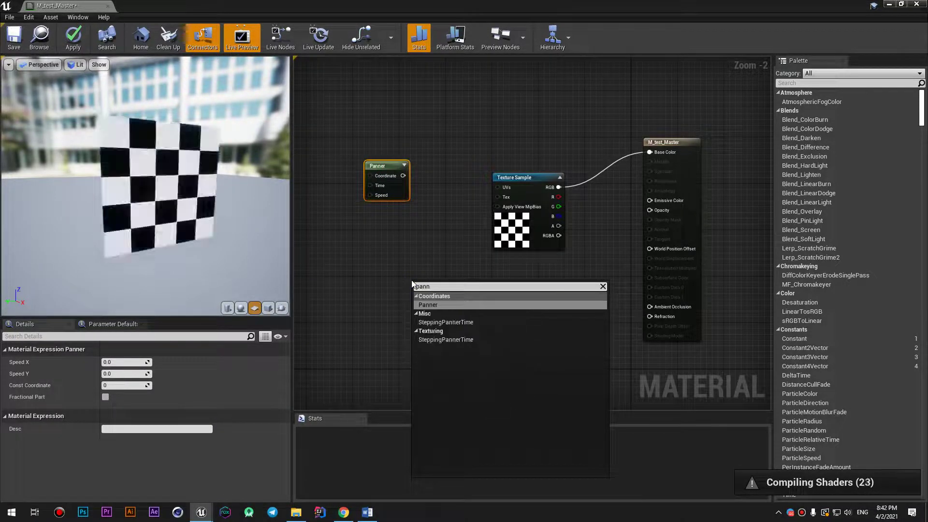
mouse_move(396, 188)
mouse_down()
mouse_move(403, 229)
mouse_move(436, 258)
mouse_up()
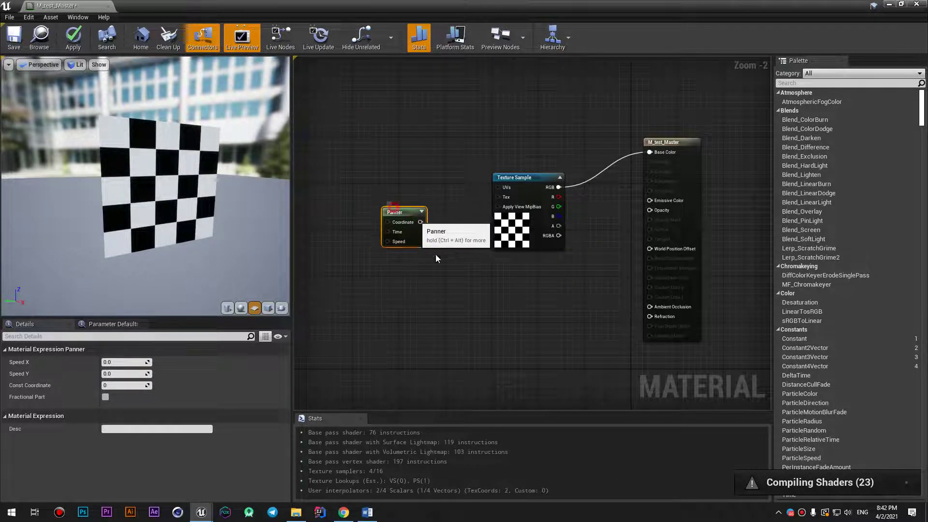
drag(407, 213, 390, 219)
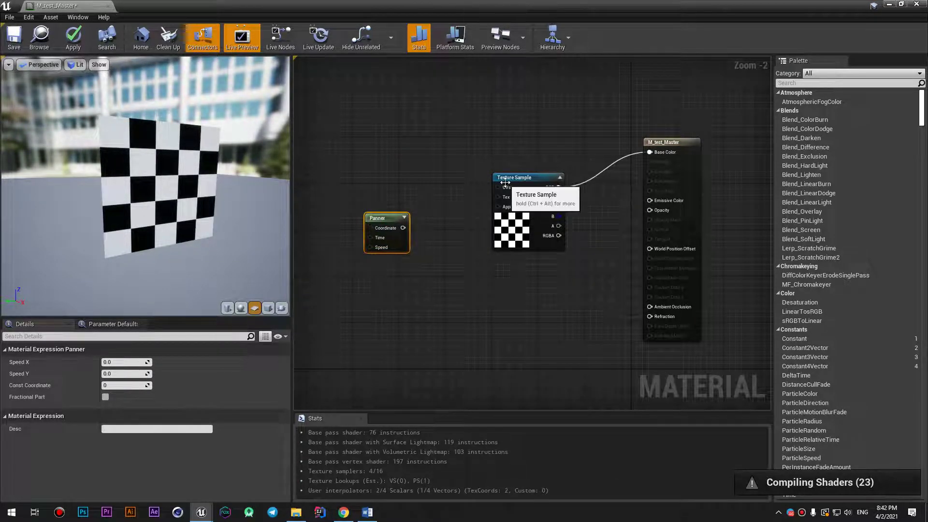
drag(406, 228, 494, 188)
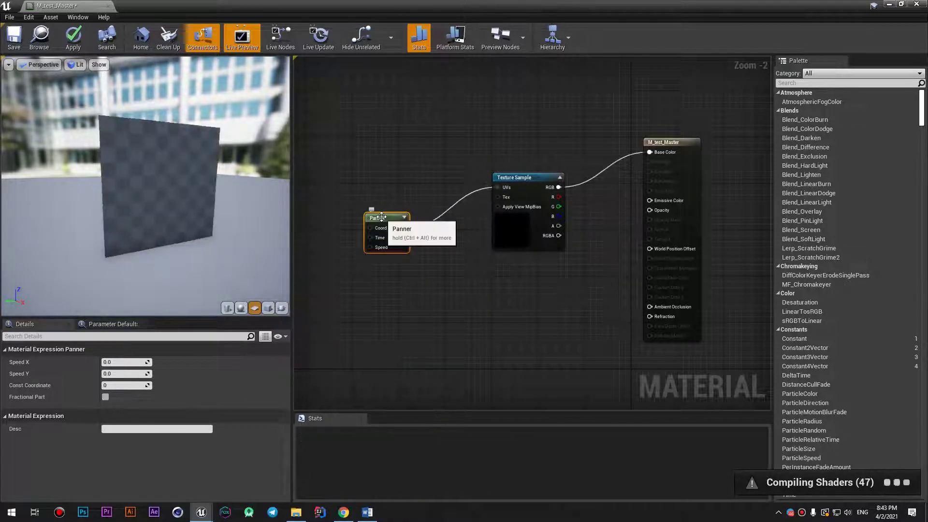
drag(385, 221, 415, 180)
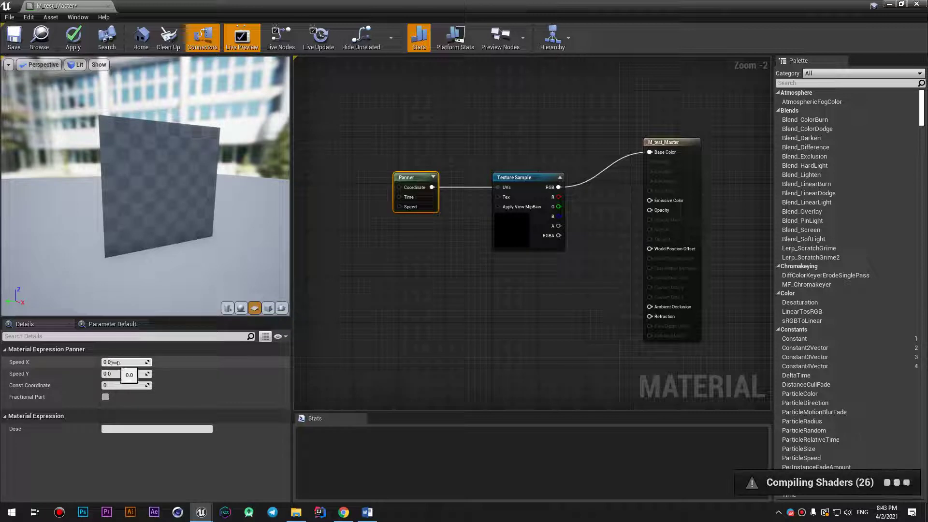
Step: Set the Panner's Speed X to 5
click(114, 363)
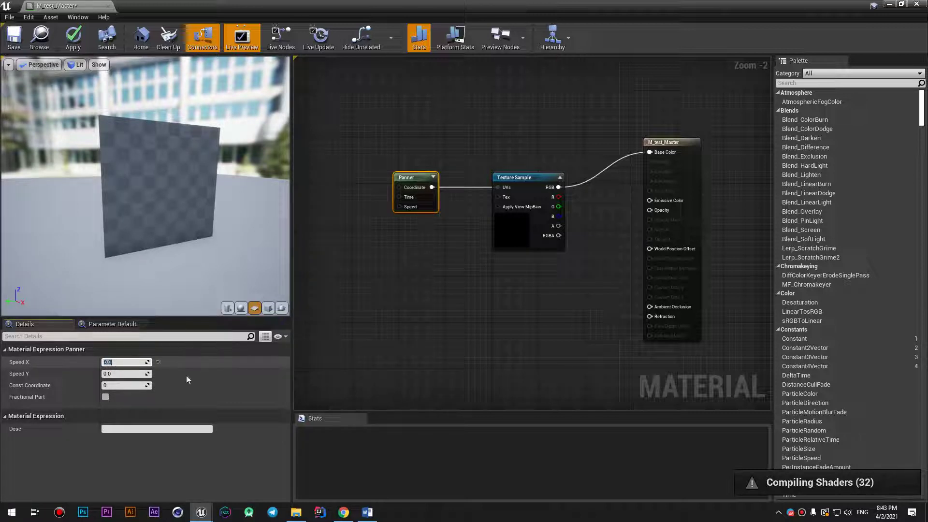
text(5)
key(Return)
Step: Apply M_test_Master, then change Panner Speed X from 5 to 1.0 and reapply
click(75, 39)
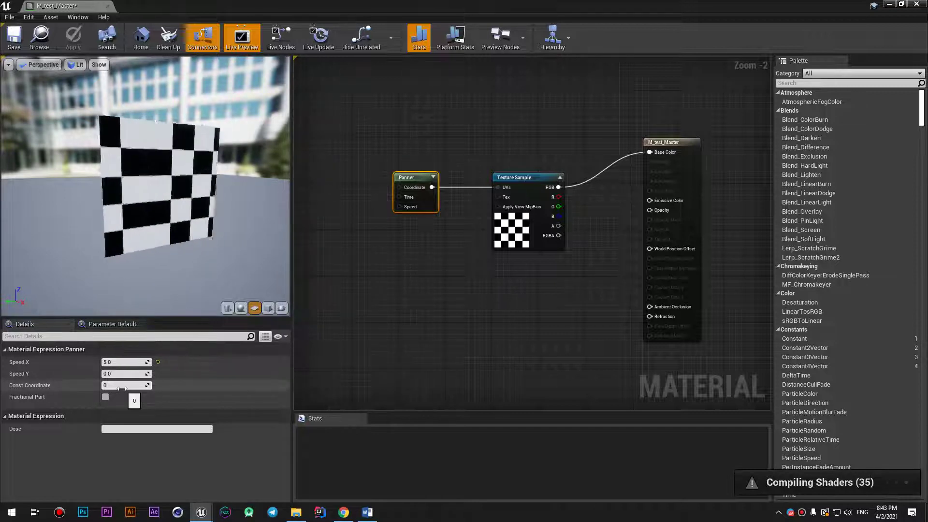
text(1)
key(Return)
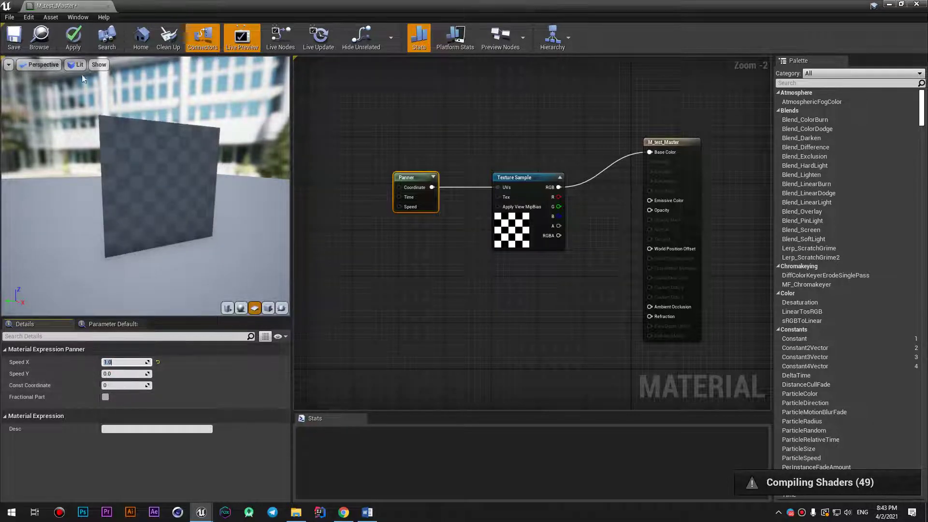
click(73, 38)
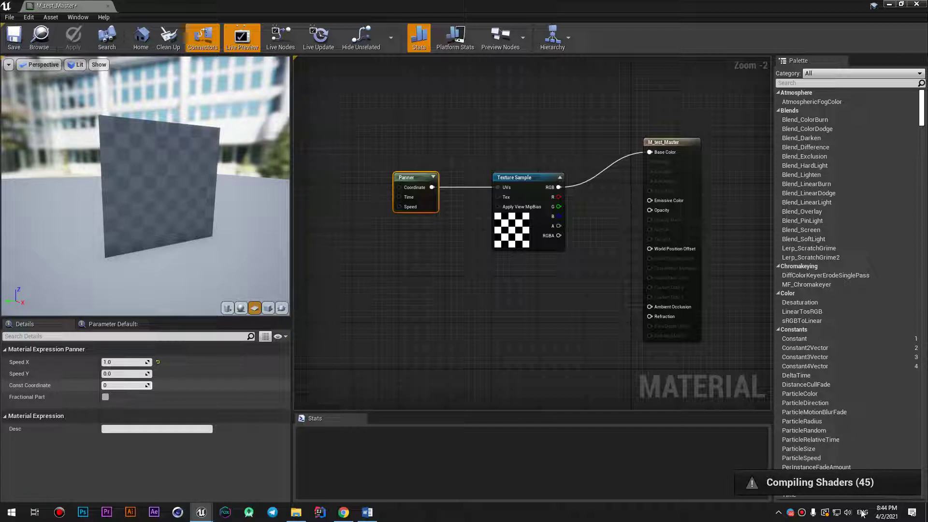
Step: Set the Panner's Const Coordinate to 10 and scroll to check the result
click(113, 385)
text(10)
key(Return)
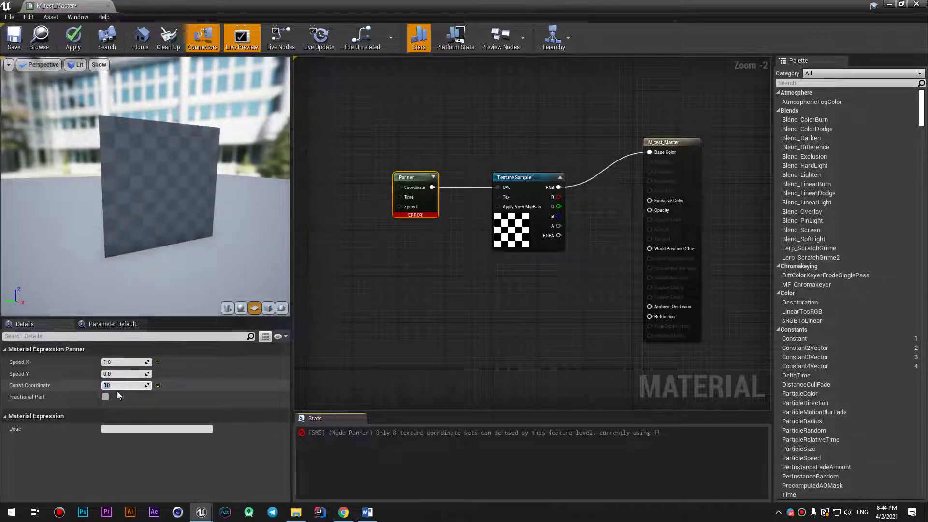
click(395, 436)
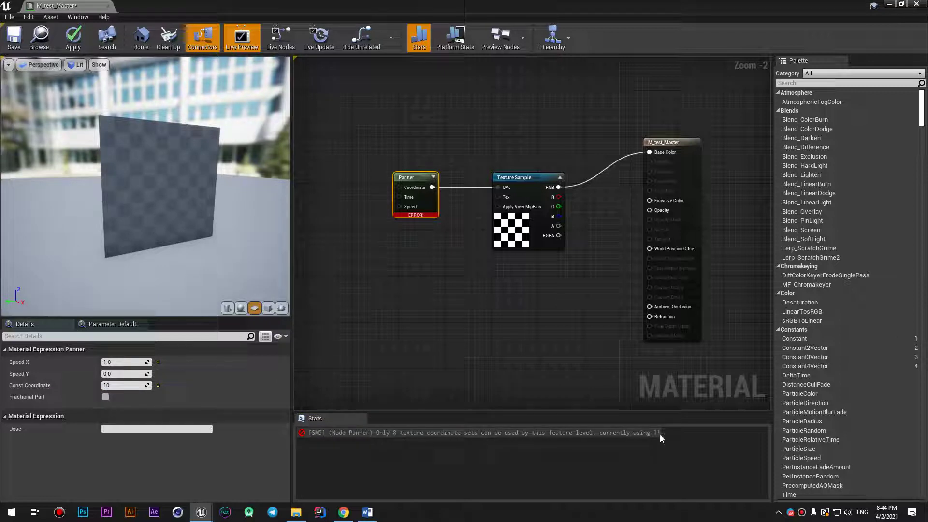
scroll(385, 185, up, 1)
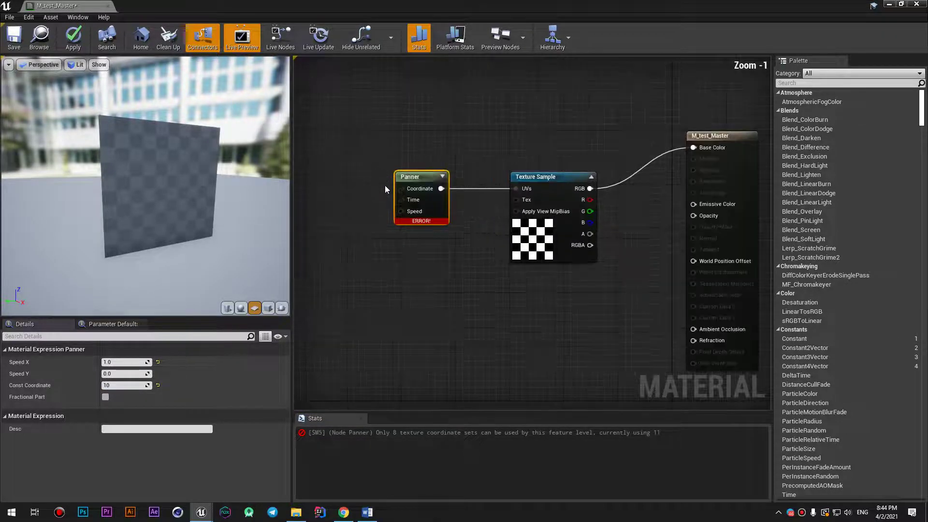
scroll(385, 189, up, 1)
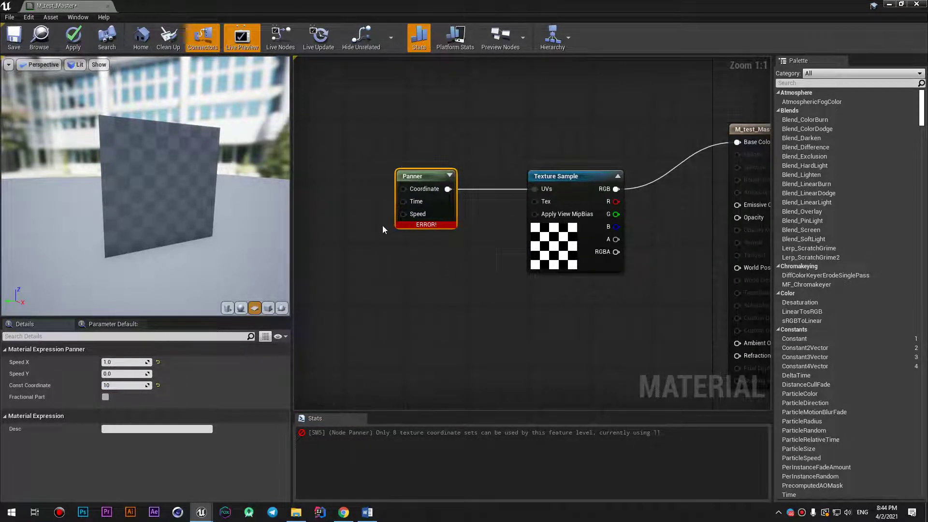
scroll(382, 233, down, 2)
scroll(382, 237, down, 2)
scroll(381, 241, up, 1)
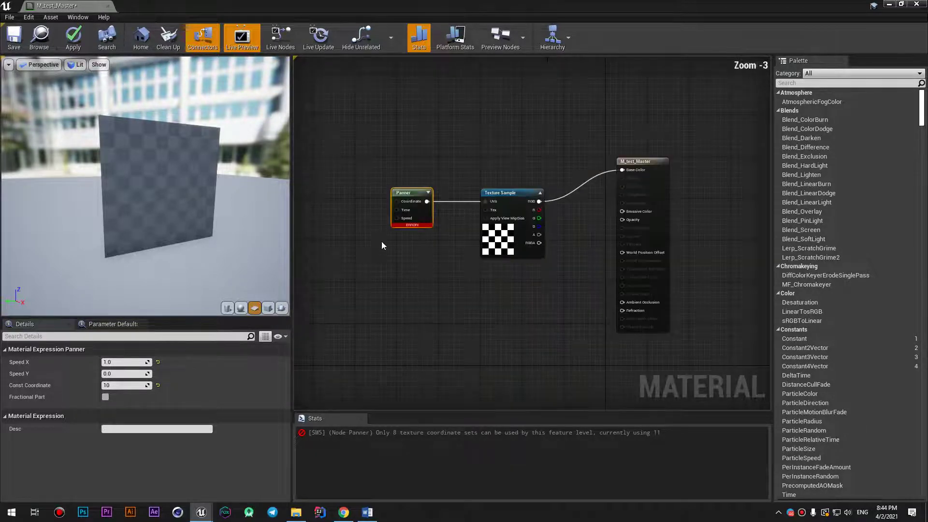
Step: Change Const Coordinate to 8, then settle on 5 and apply the material
click(122, 385)
text(8)
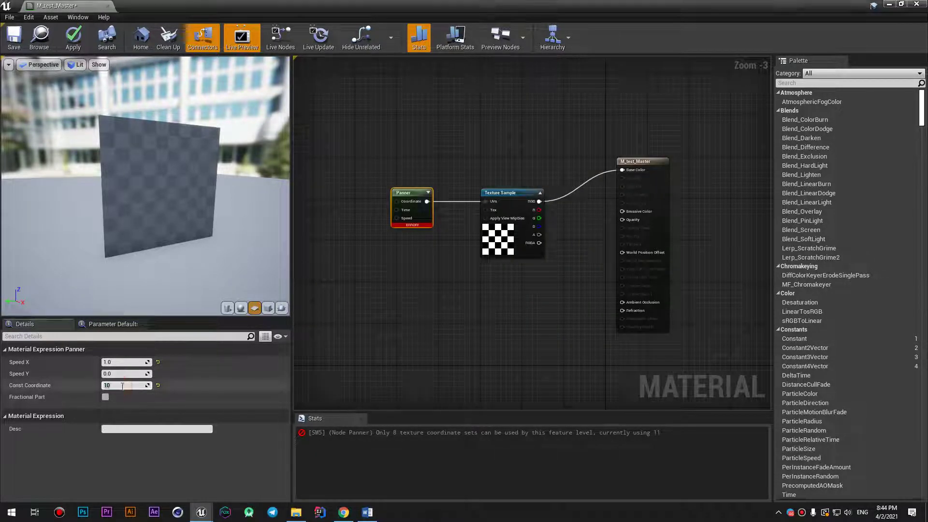
key(Return)
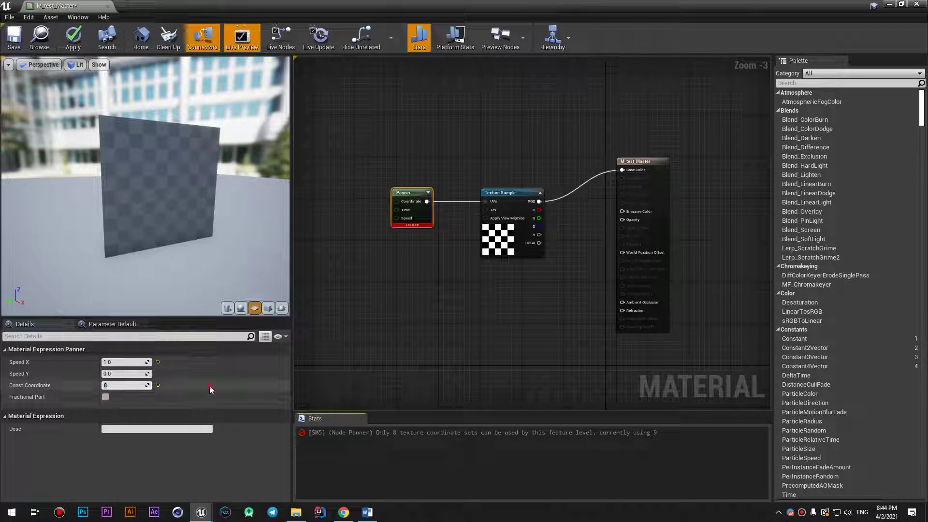
click(131, 385)
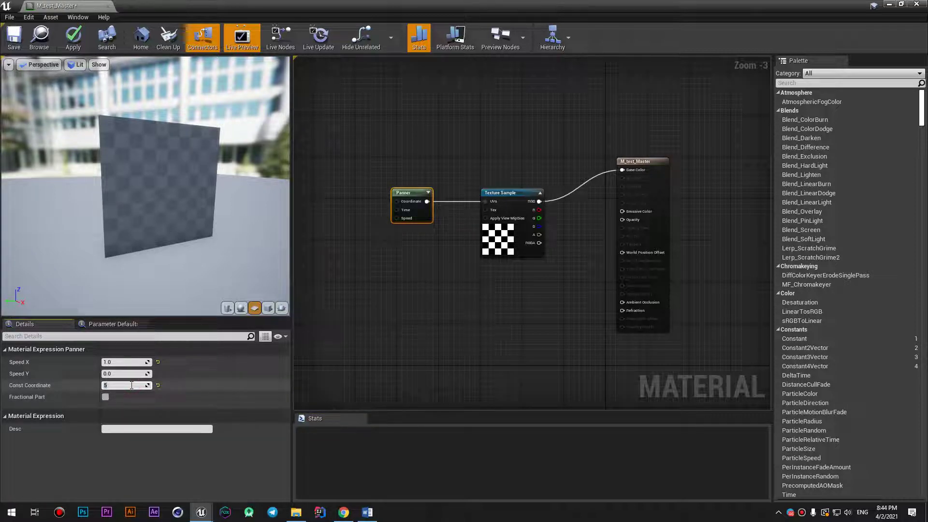
click(81, 38)
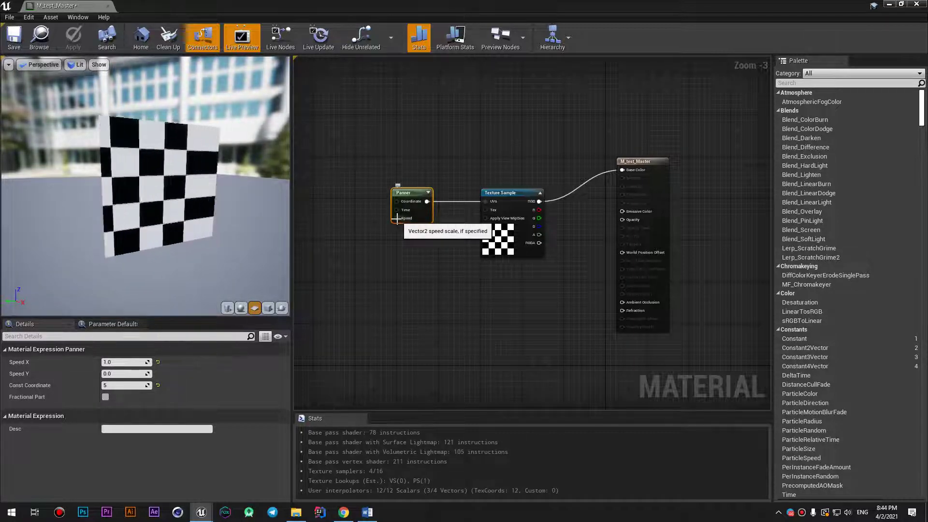
Step: Center the Panner and add a Constant and a Constant2Vector node below it
scroll(397, 219, up, 3)
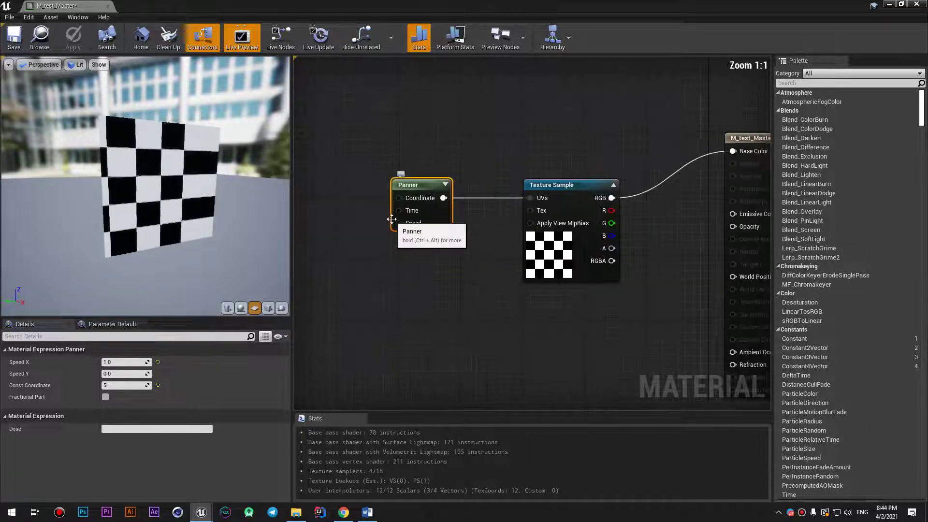
right_drag(399, 223, 557, 263)
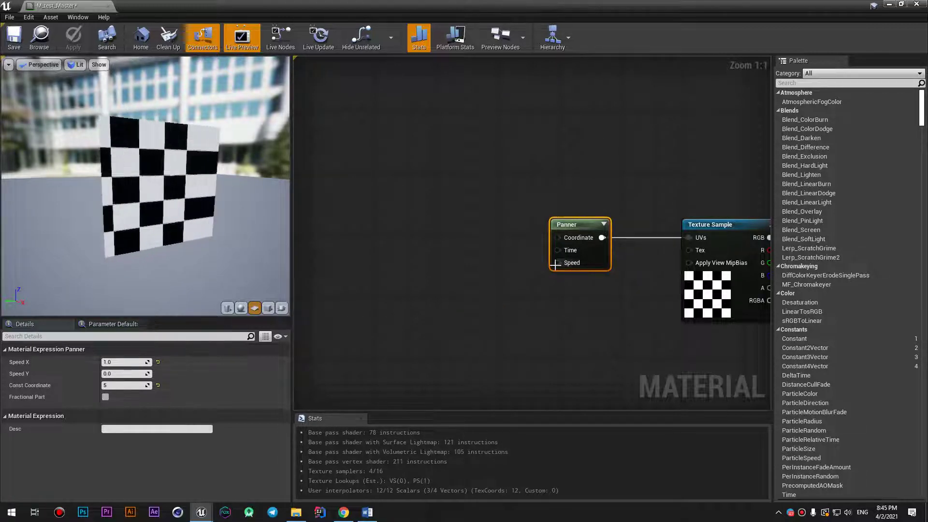
drag(561, 263, 406, 346)
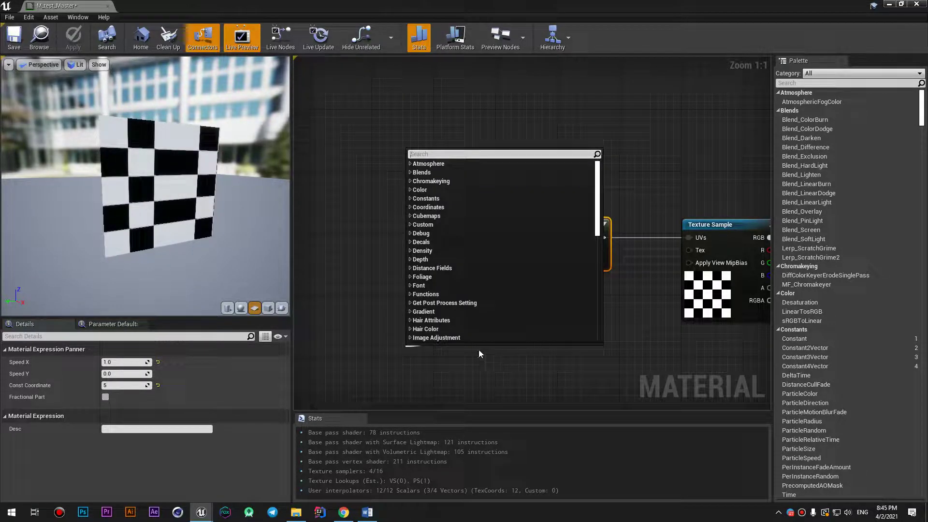
click(381, 361)
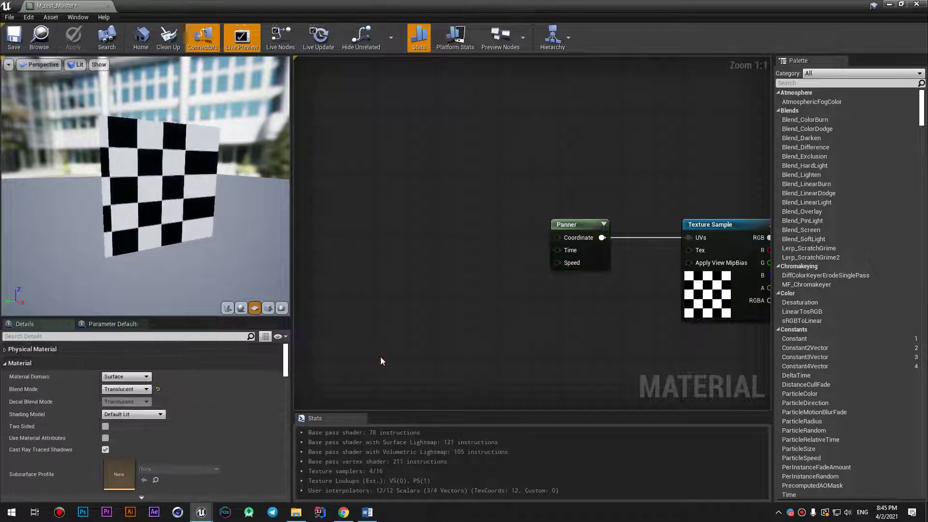
click(382, 346)
mouse_move(403, 360)
mouse_down()
mouse_move(403, 309)
mouse_move(558, 265)
mouse_move(406, 312)
mouse_up()
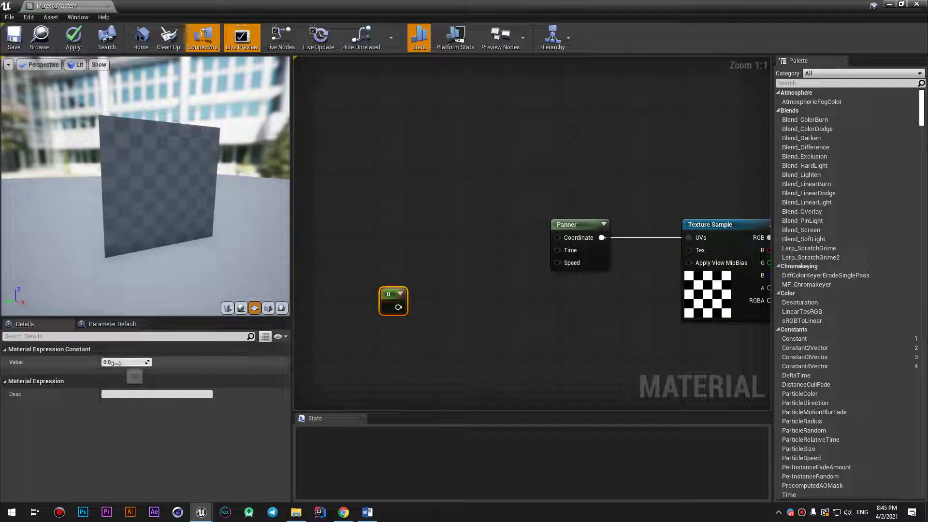
click(414, 368)
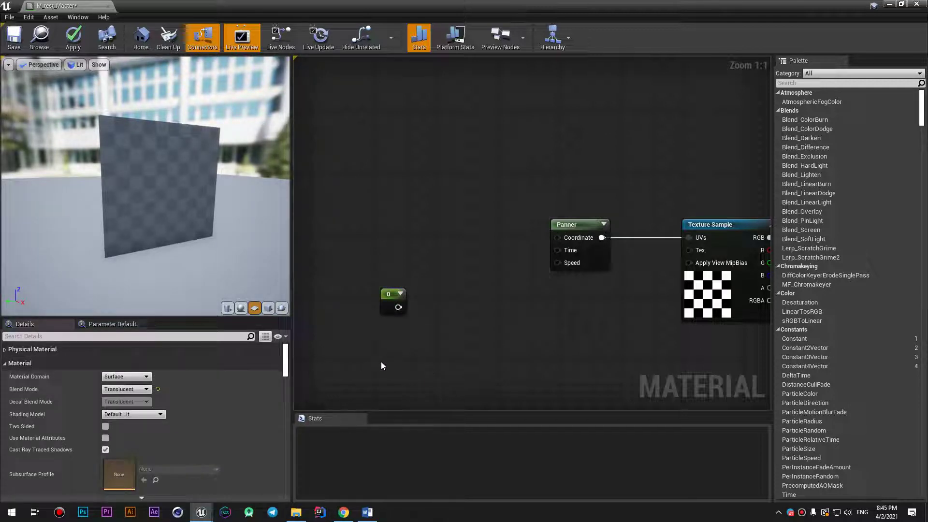
click(419, 362)
drag(428, 368, 382, 356)
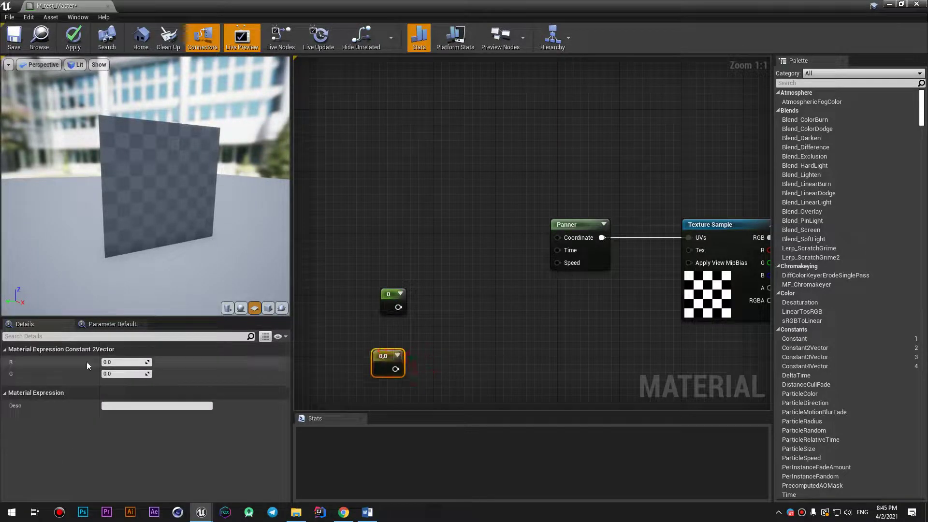
Step: Delete the 0 and 0,0 constant nodes, nudge the Panner, and place a spare Texture Sample
click(389, 299)
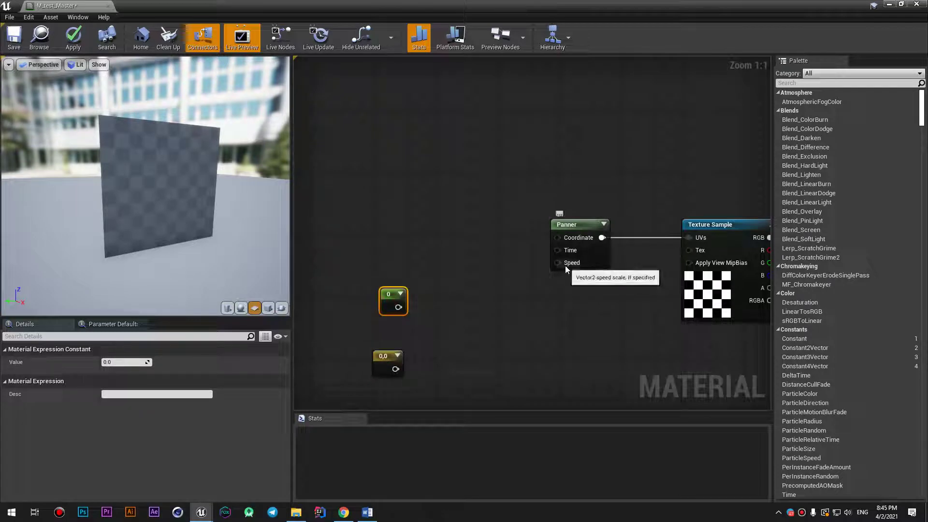
drag(448, 341, 368, 382)
key(Delete)
drag(401, 303, 417, 265)
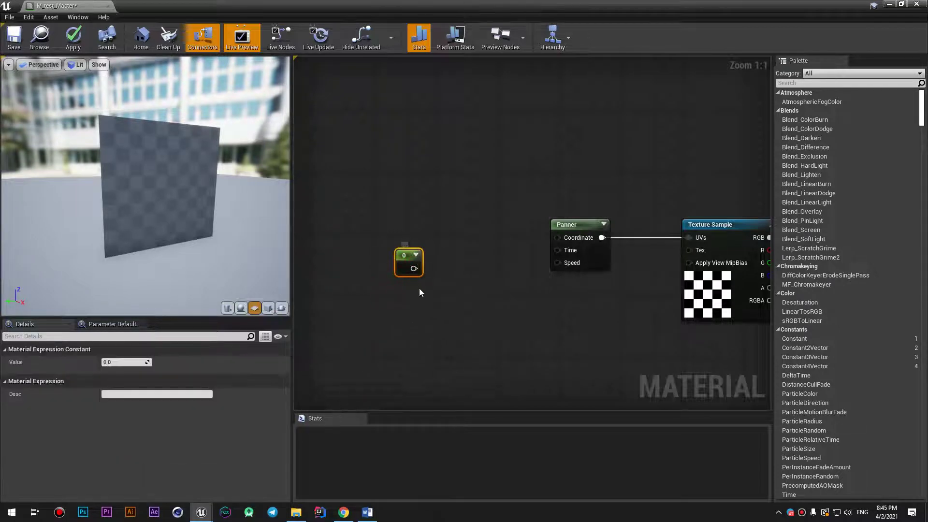
drag(381, 221, 393, 239)
key(Delete)
drag(572, 244, 564, 245)
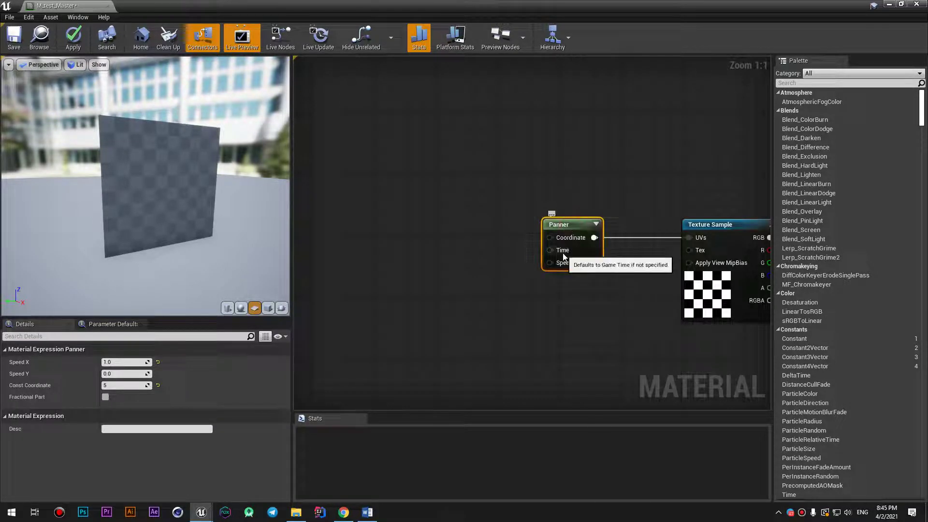
click(461, 295)
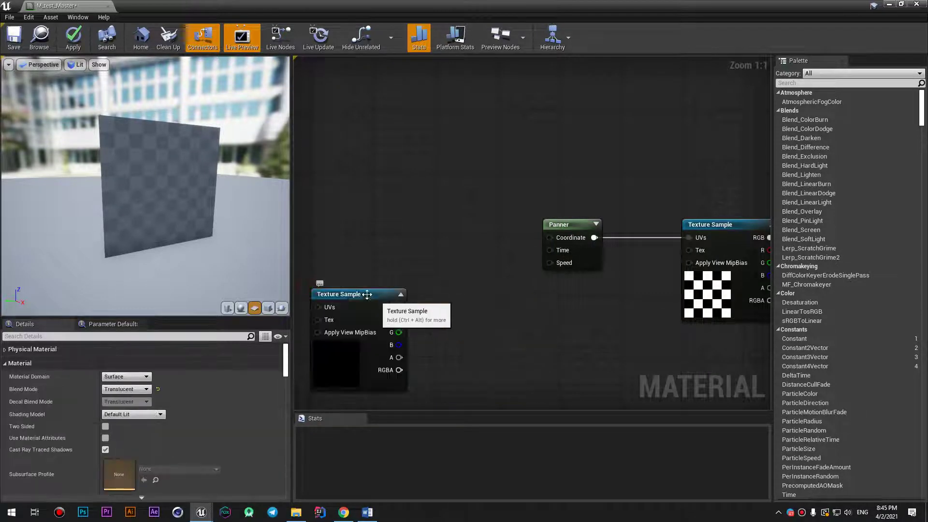
Step: Delete the spare Texture Sample, then add a Time node via 'tim' and delete it
key(Delete)
right_click(361, 269)
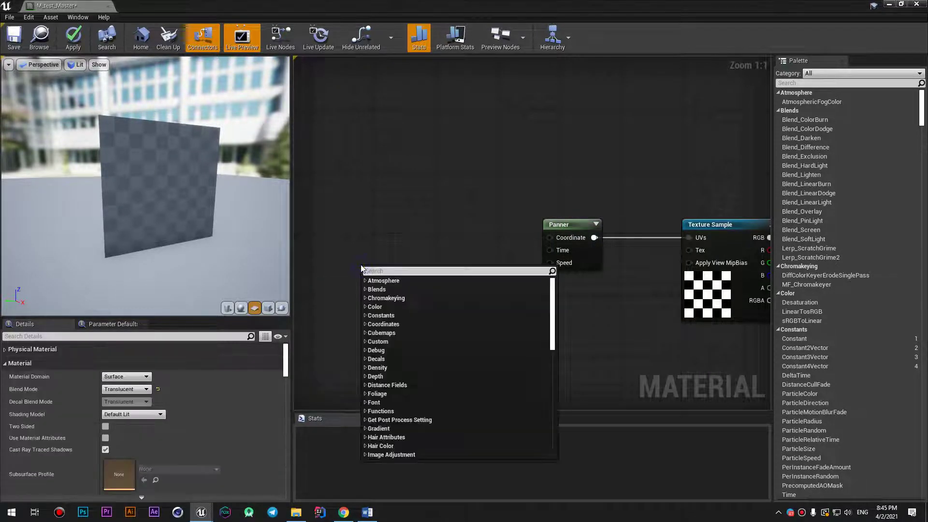
text(tim)
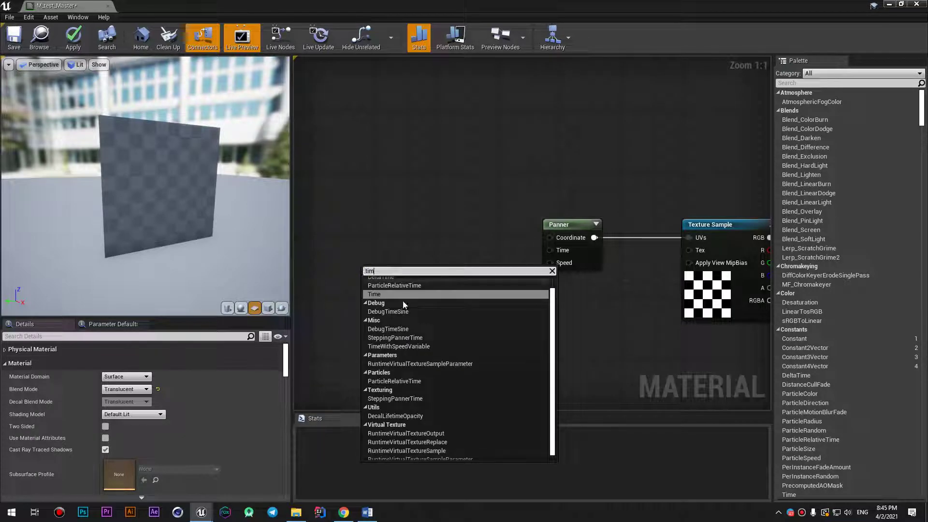
click(398, 296)
drag(369, 271, 373, 285)
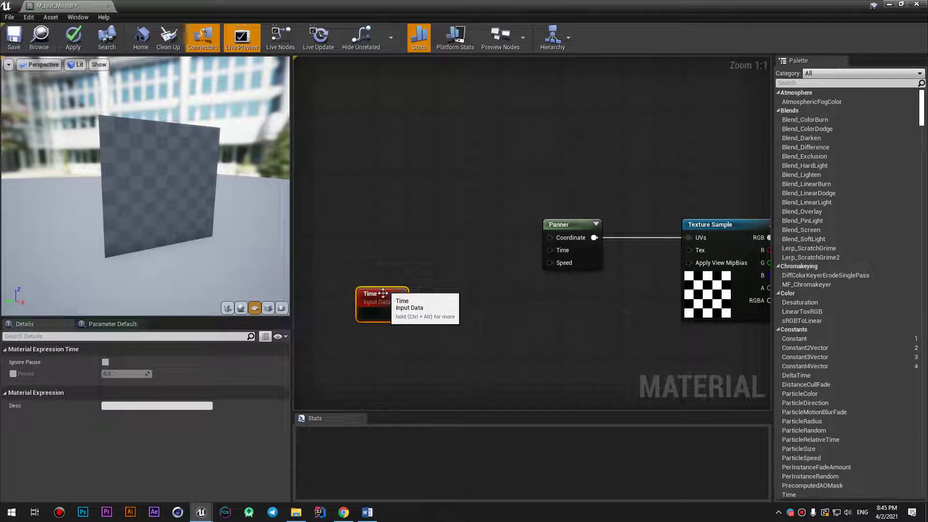
key(Delete)
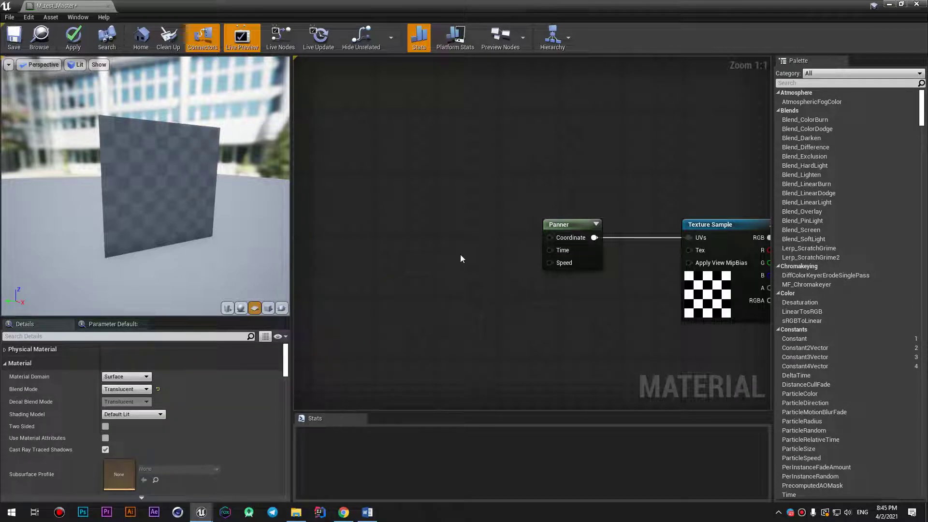
Step: Add another Texture Sample, delete it, and pan the graph left and up
click(457, 256)
drag(480, 264, 378, 264)
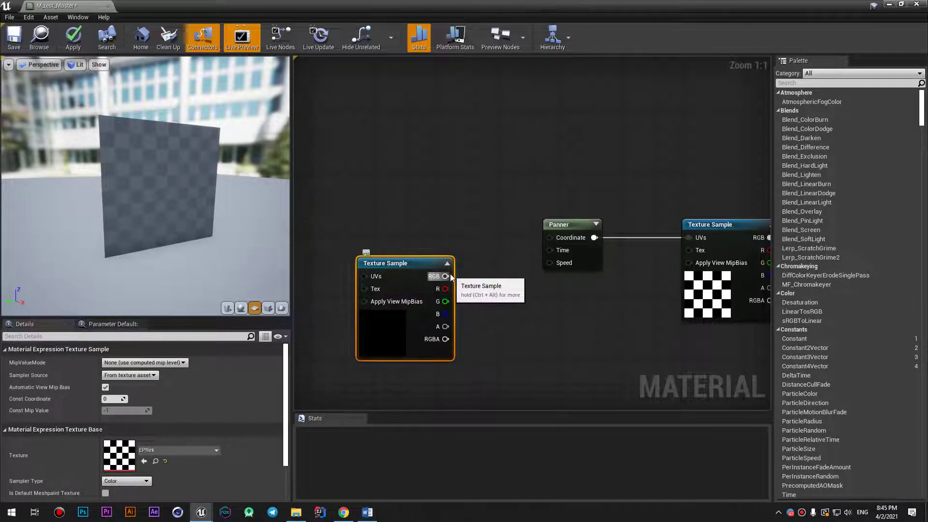
key(Delete)
right_drag(467, 249, 366, 233)
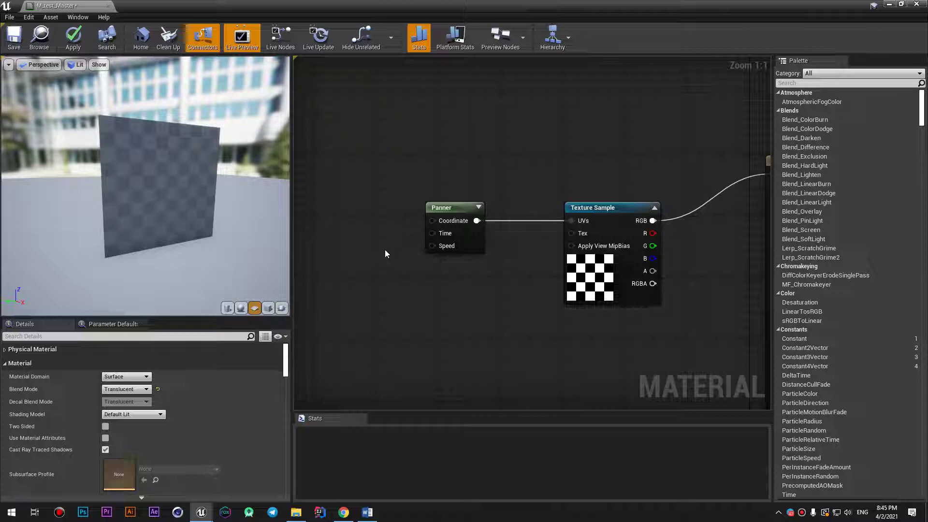
right_click(376, 294)
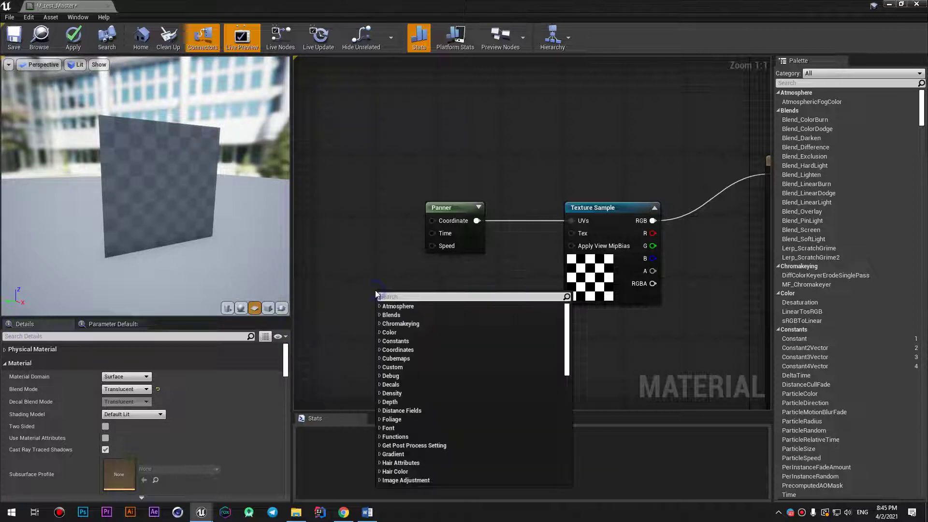
text(tim)
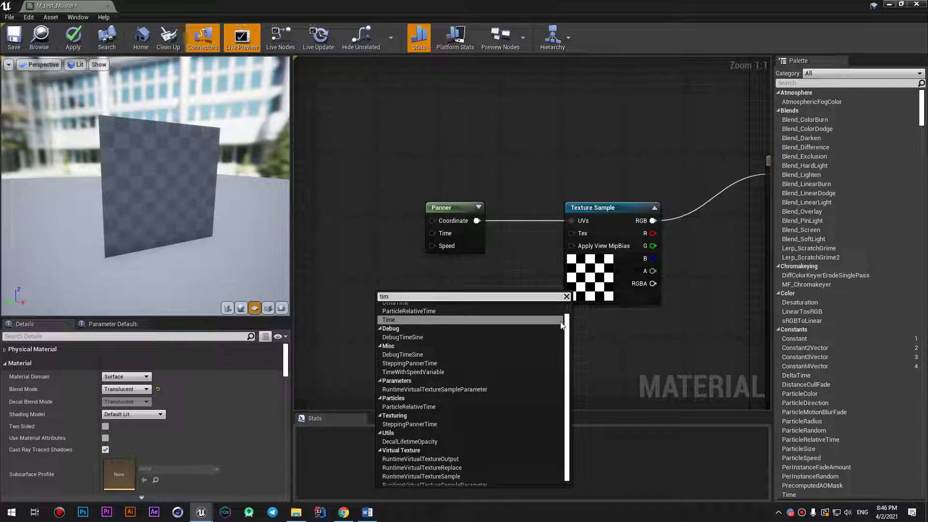
key(BackSpace)
key(BackSpace)
key(BackSpace)
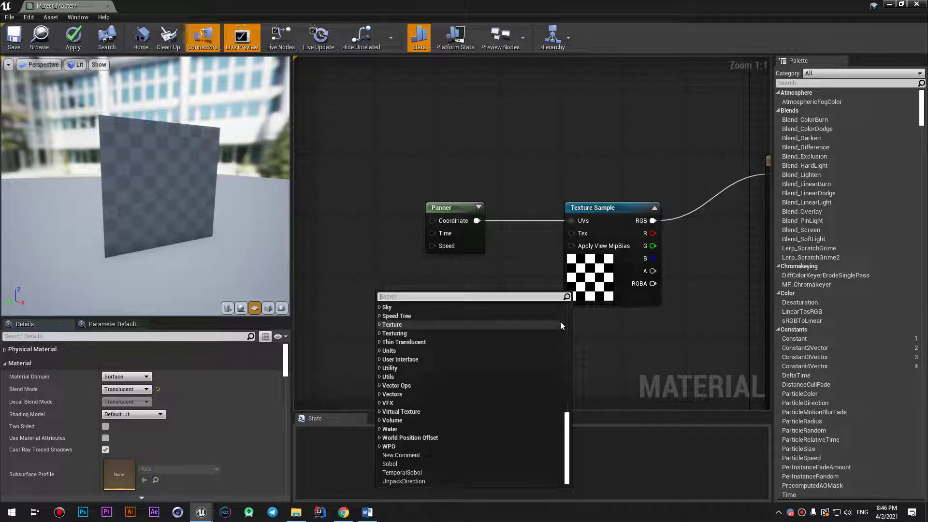
text(con)
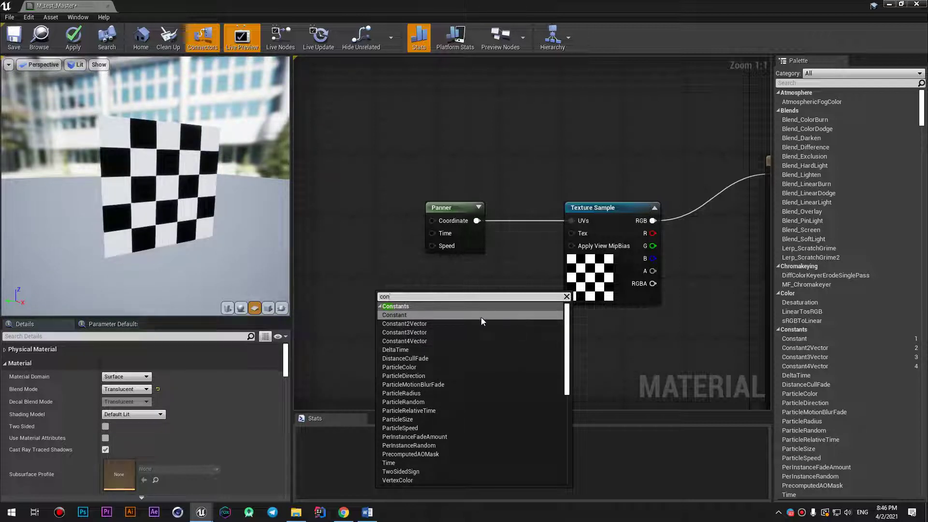
key(BackSpace)
key(BackSpace)
key(BackSpace)
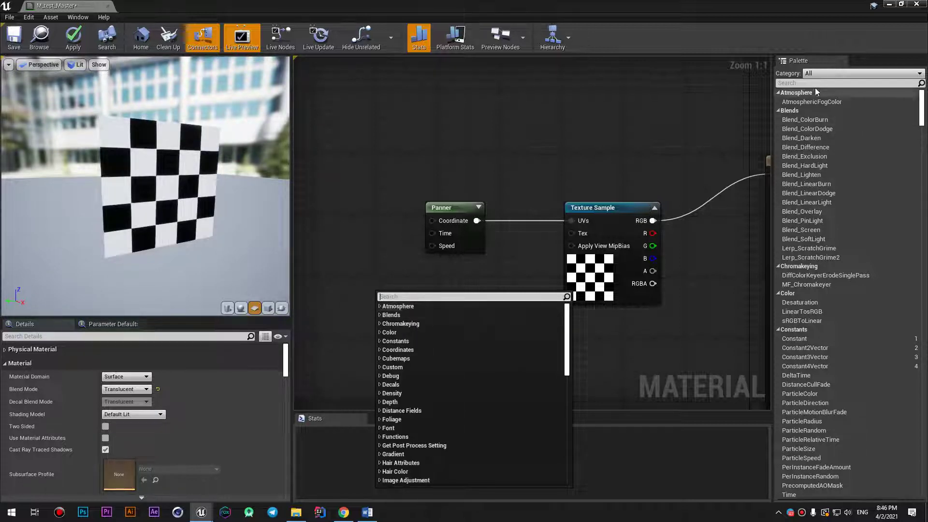
click(815, 83)
text(time)
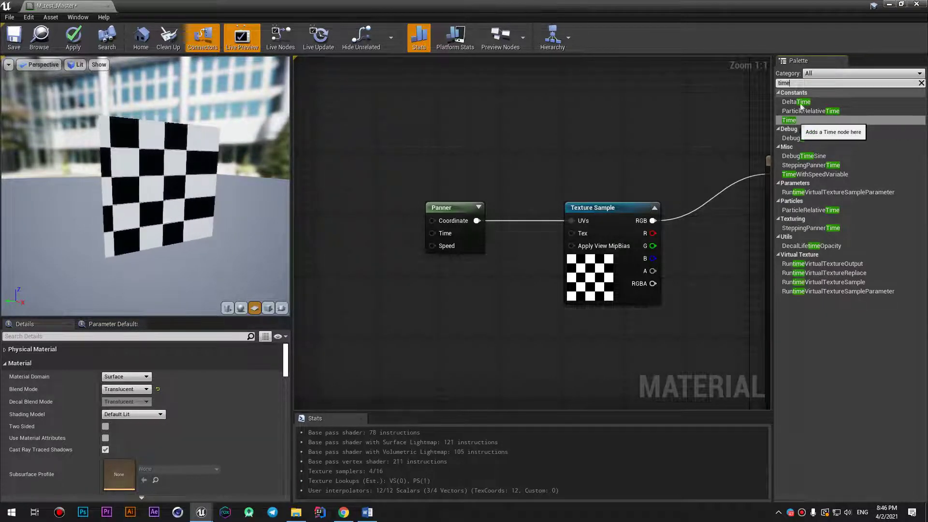
key(BackSpace)
key(BackSpace)
key(BackSpace)
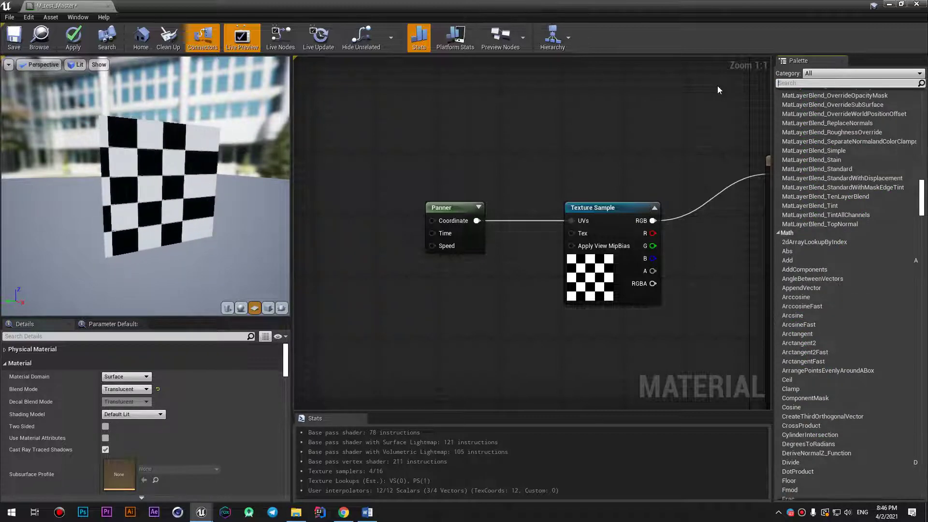
text(panne)
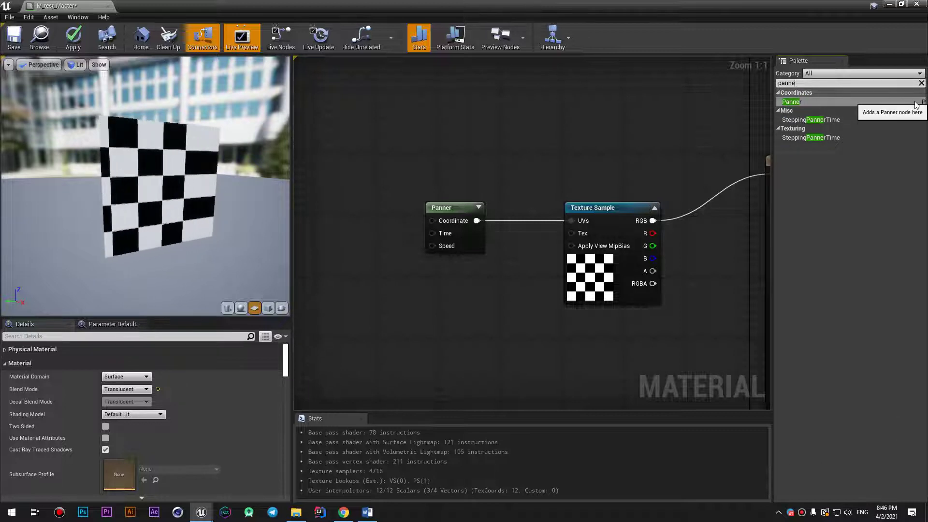
double_click(826, 83)
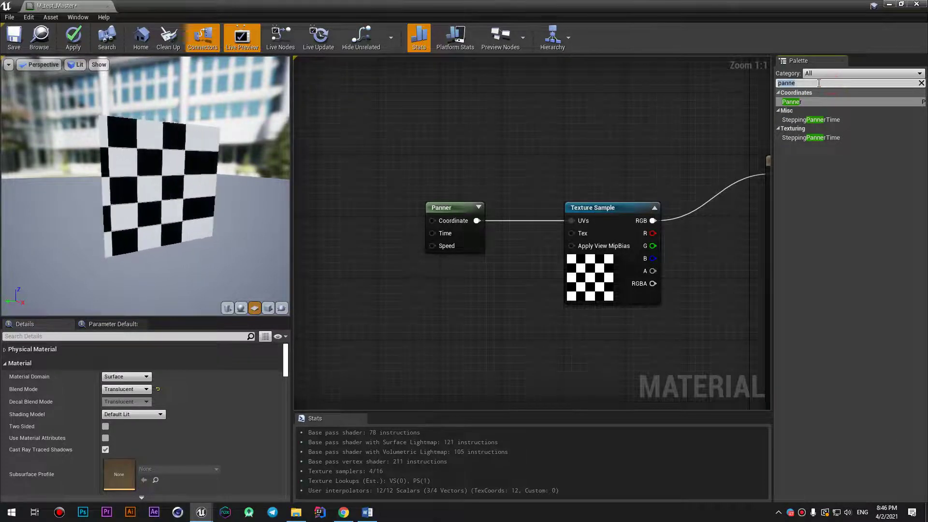
text(tex)
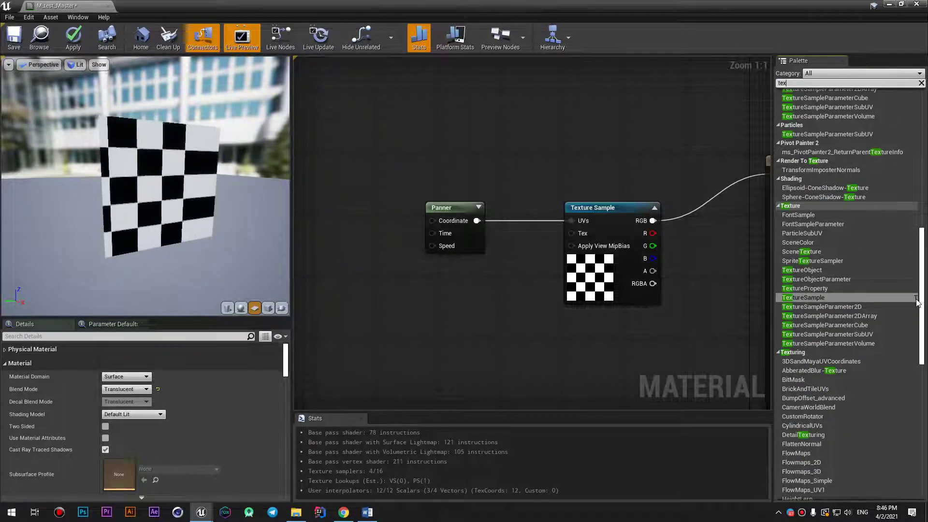
click(921, 83)
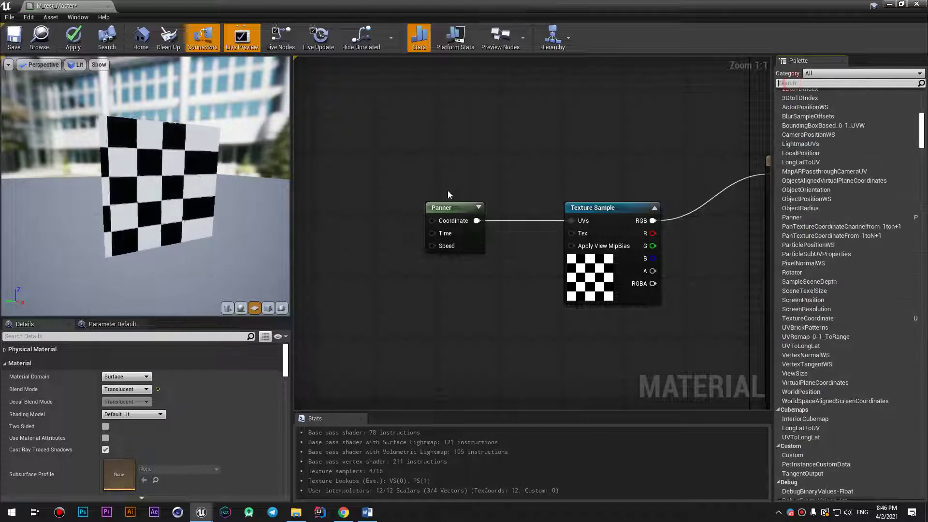
right_click(370, 159)
click(802, 82)
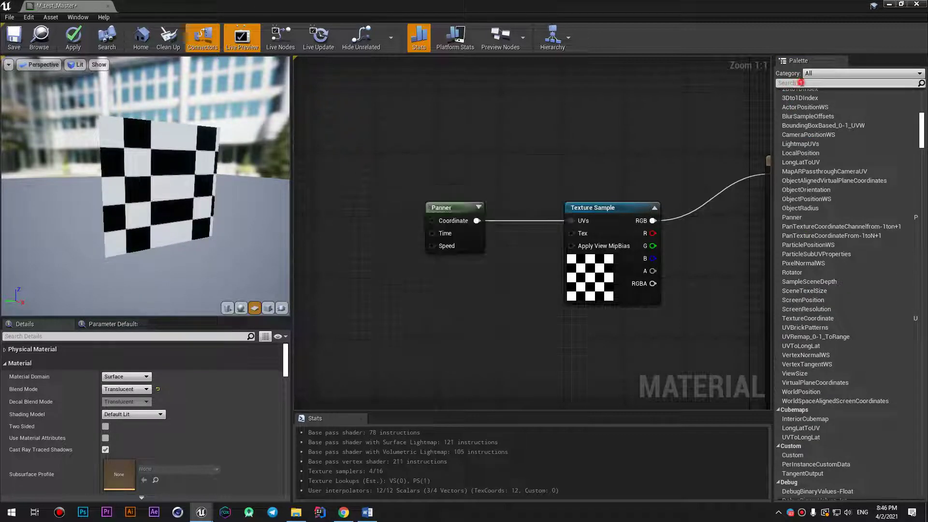
text(ro)
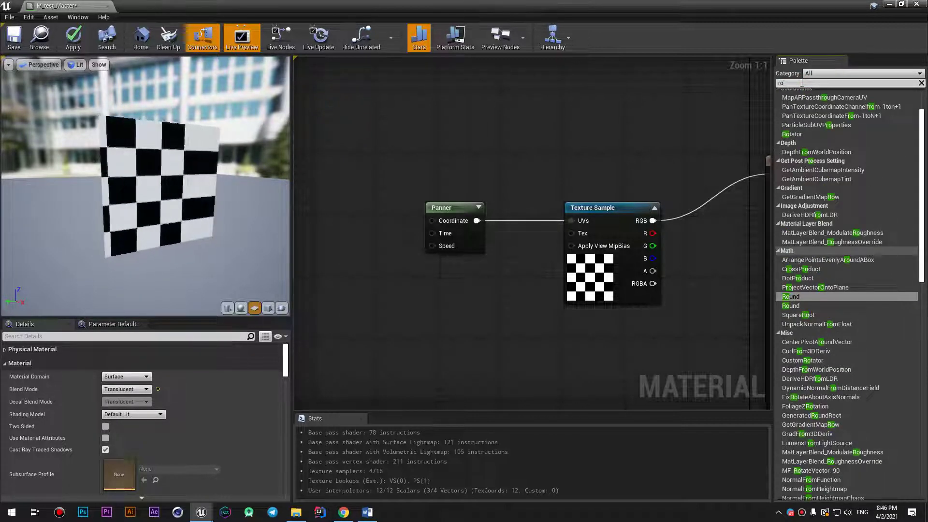
text(t)
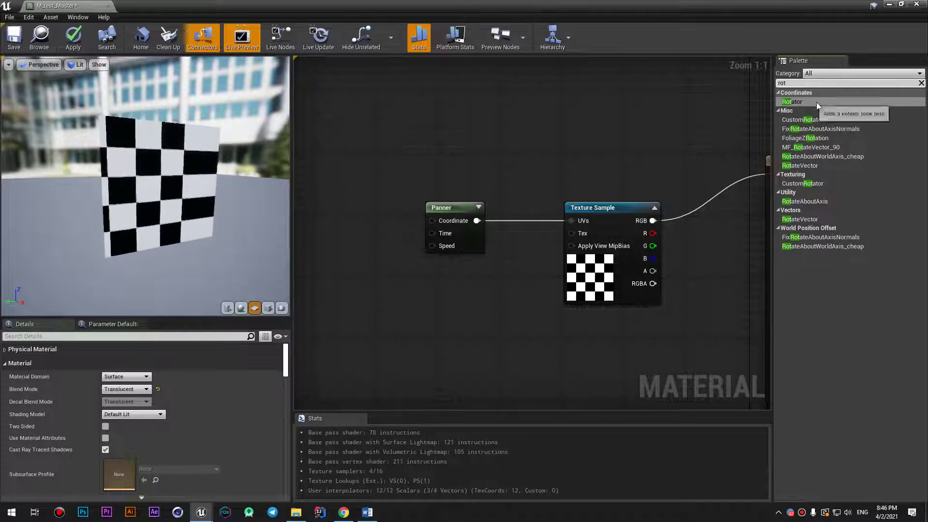
click(800, 102)
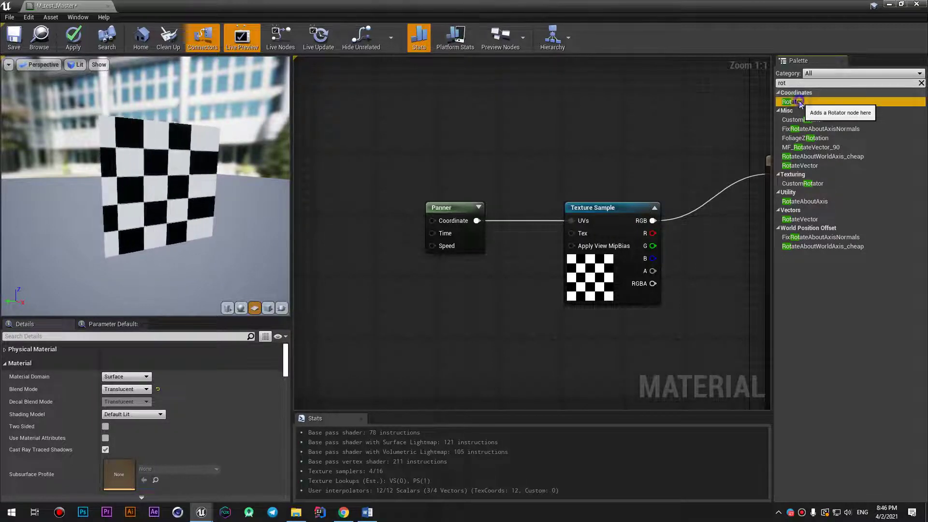
click(922, 83)
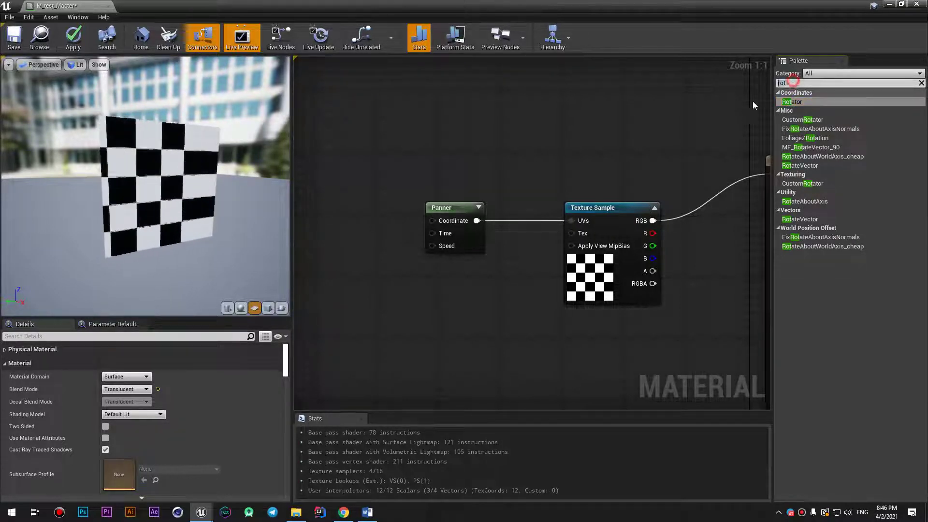
Step: Delete the Panner node and move the Texture Sample up toward M_test_Master's Base Color
scroll(463, 214, down, 1)
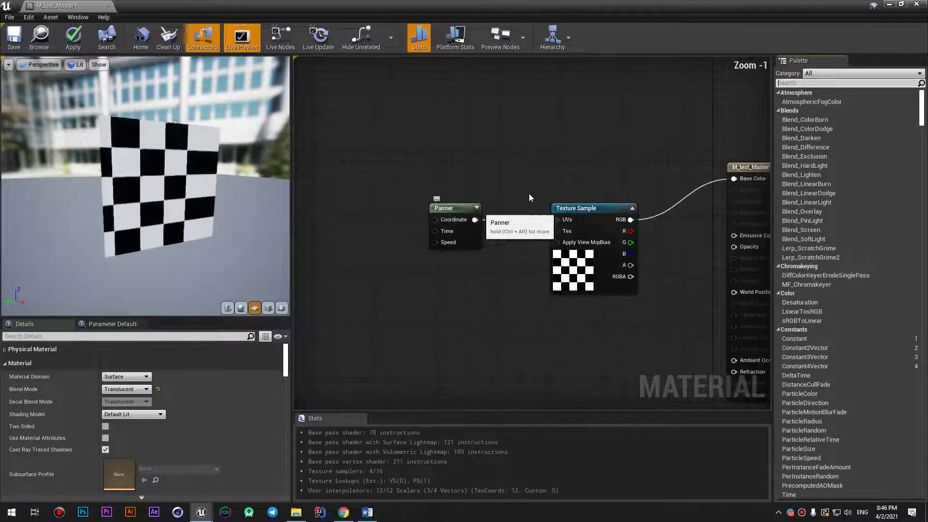
right_drag(537, 182, 486, 180)
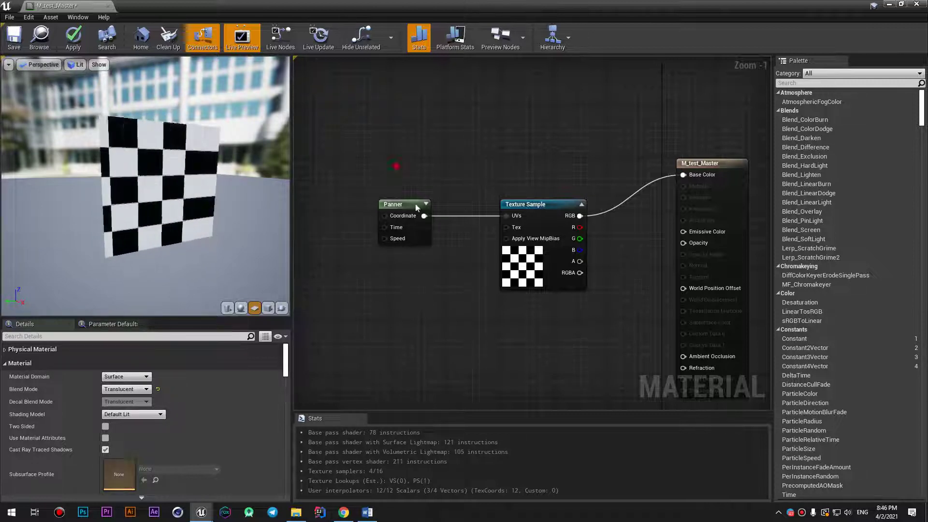
drag(395, 166, 435, 251)
key(Delete)
drag(541, 251, 554, 209)
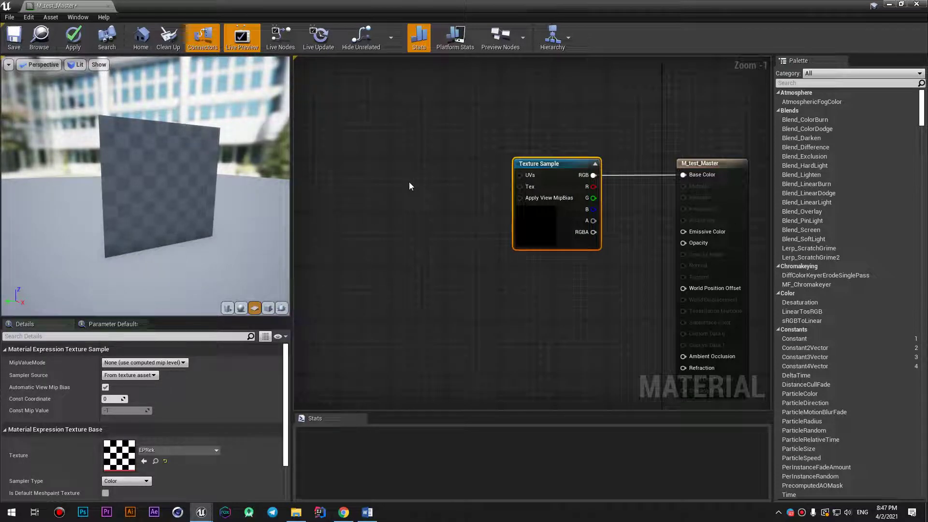
Step: Search nodes for 'ler', 'lia', 'line', add and delete LineIntervalIntersection, then filter the palette by 'lin'
right_click(409, 203)
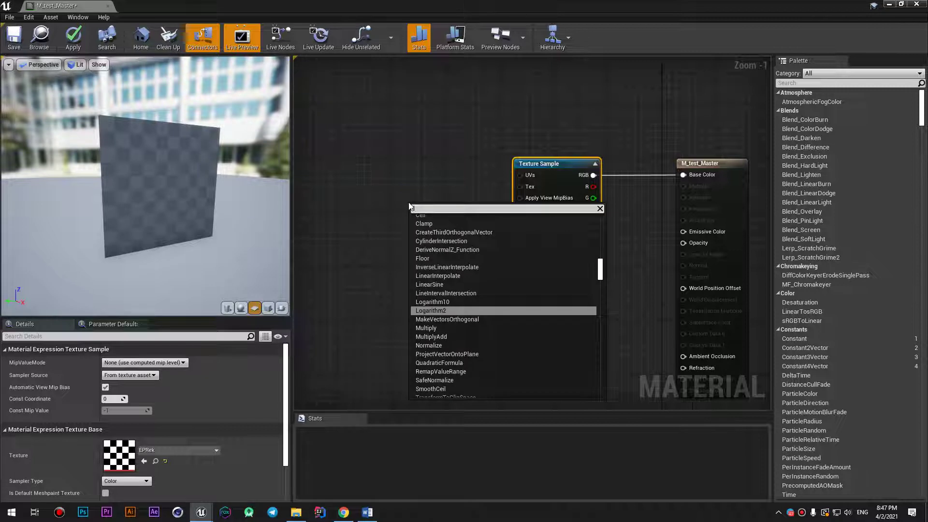
text(ler)
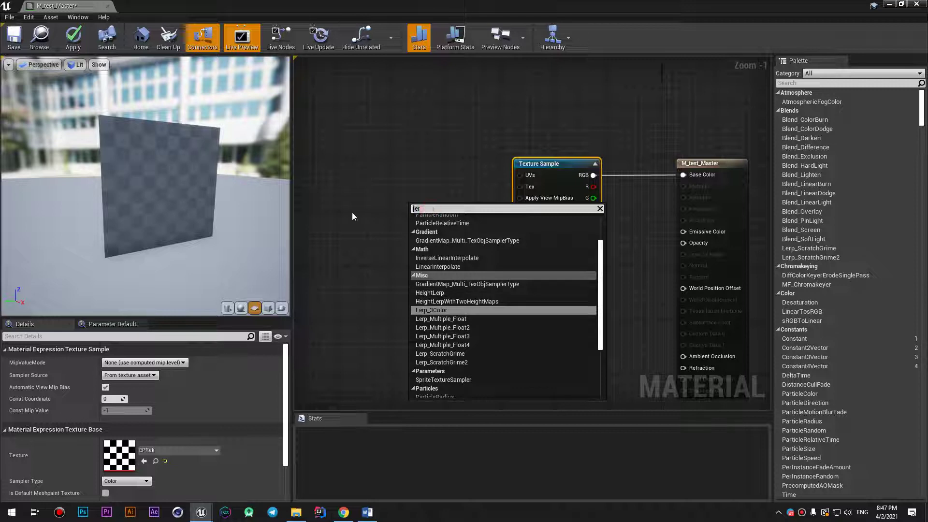
key(BackSpace)
key(BackSpace)
key(BackSpace)
text(lia)
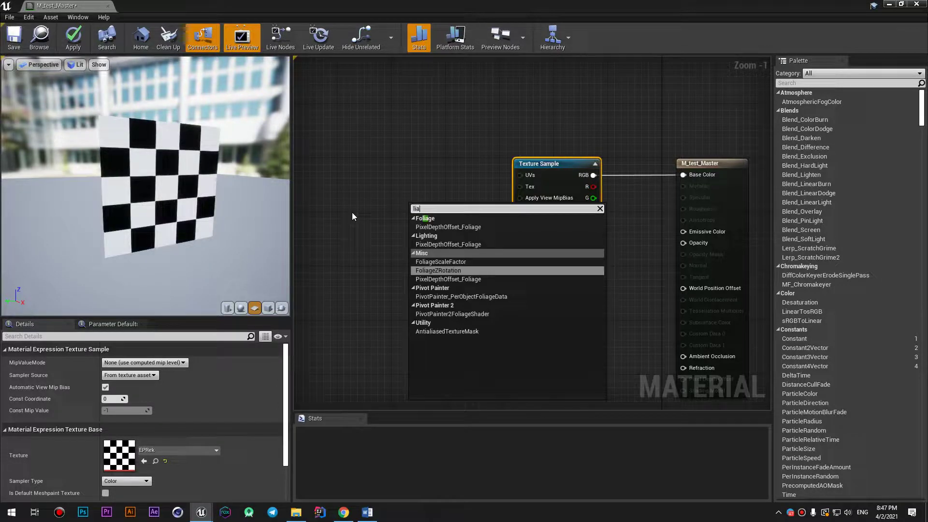
key(BackSpace)
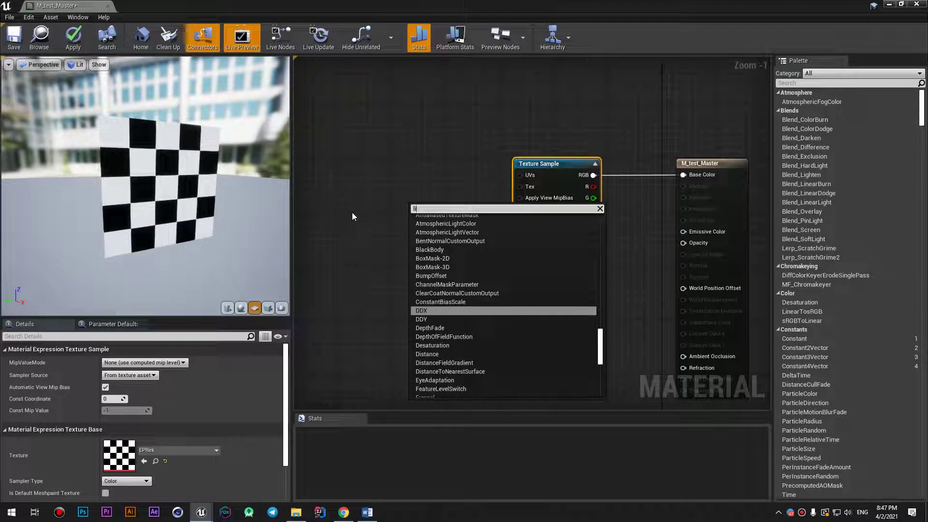
text(ne)
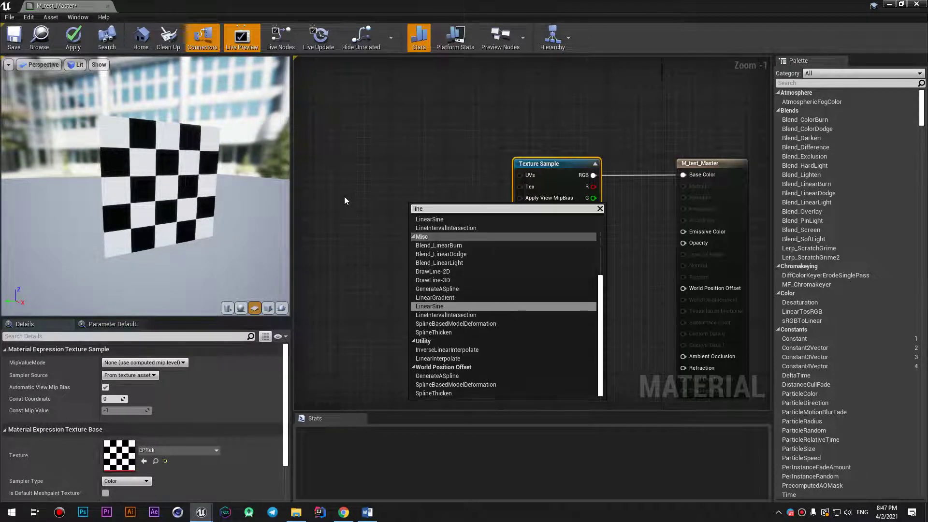
click(464, 316)
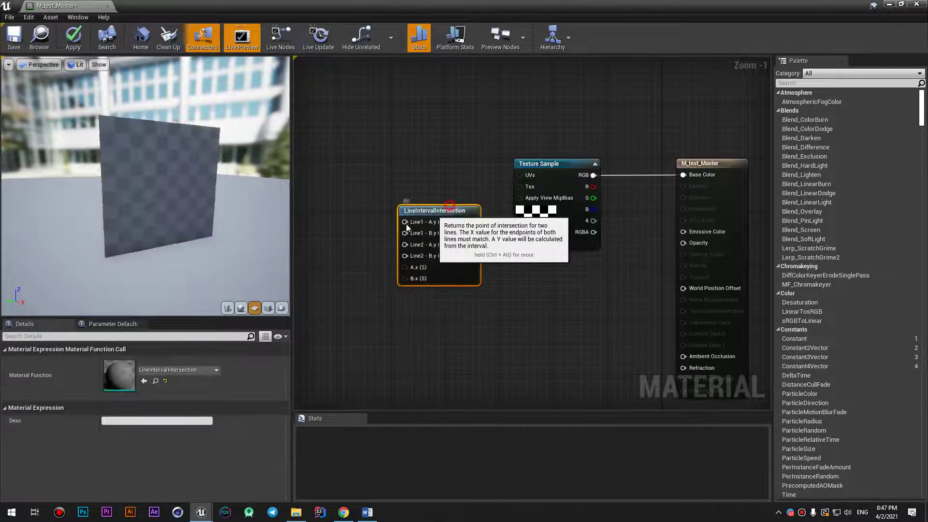
key(Delete)
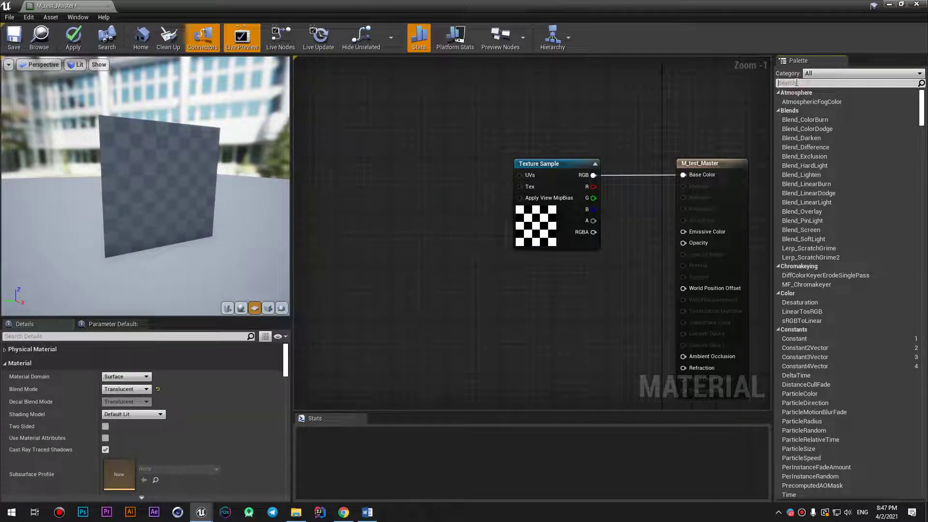
text(lin)
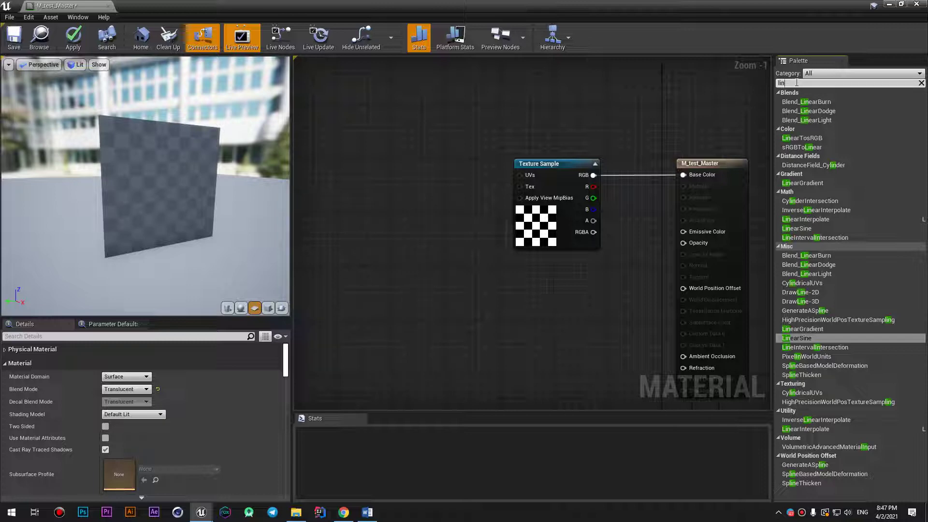
Step: Filter the palette for 'linear', drag in a LinearInterpolate node, move it, then delete it
key(BackSpace)
key(BackSpace)
text(er)
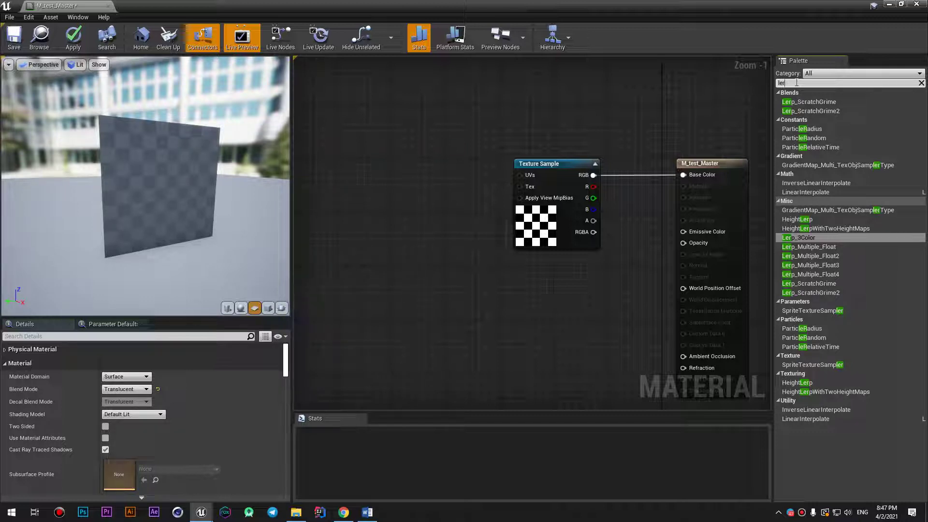
key(BackSpace)
key(BackSpace)
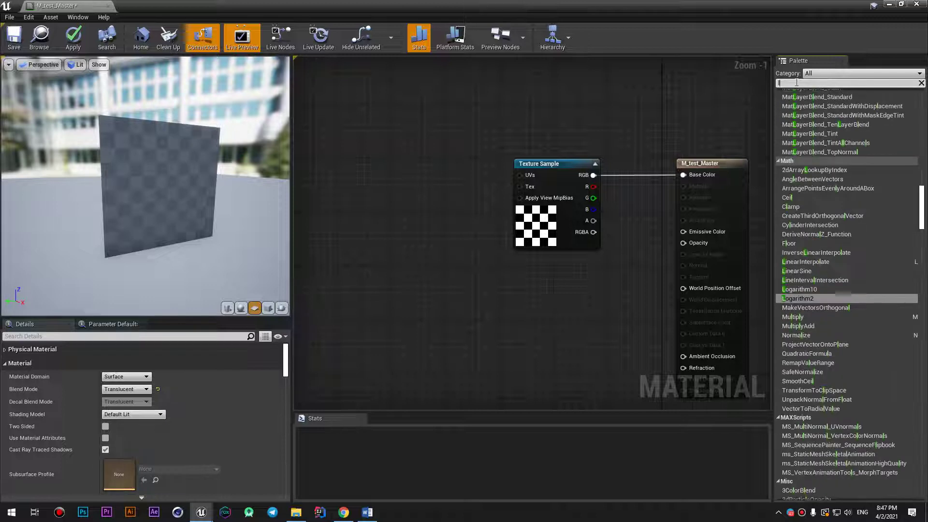
text(inear)
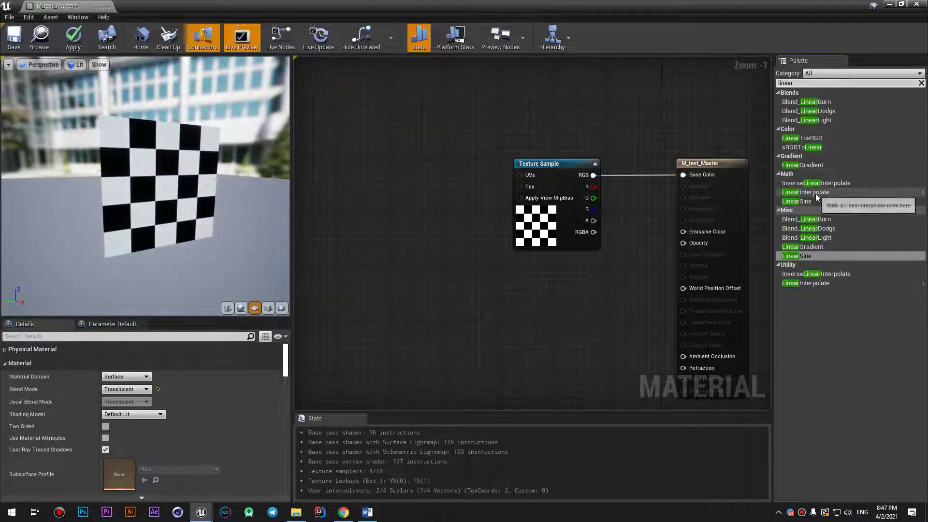
drag(816, 193, 365, 242)
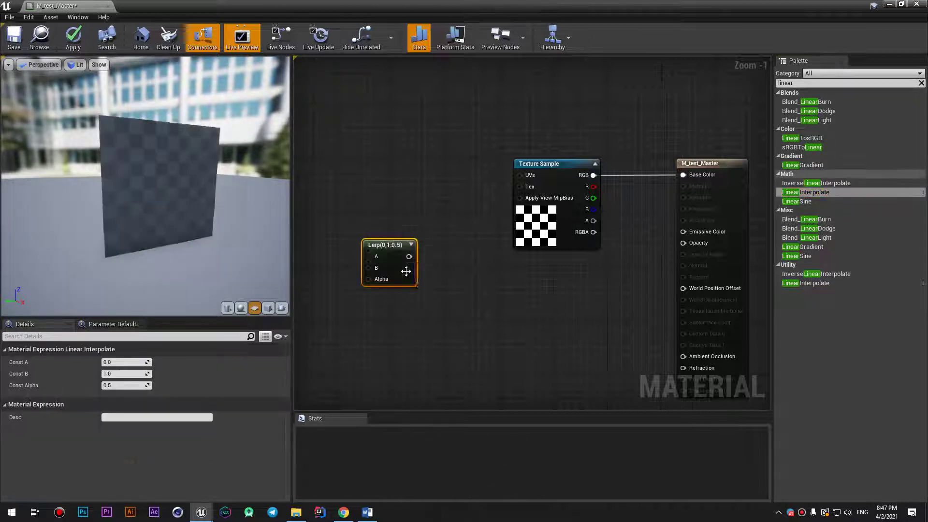
mouse_move(406, 271)
mouse_down()
mouse_move(422, 299)
mouse_move(461, 317)
mouse_up()
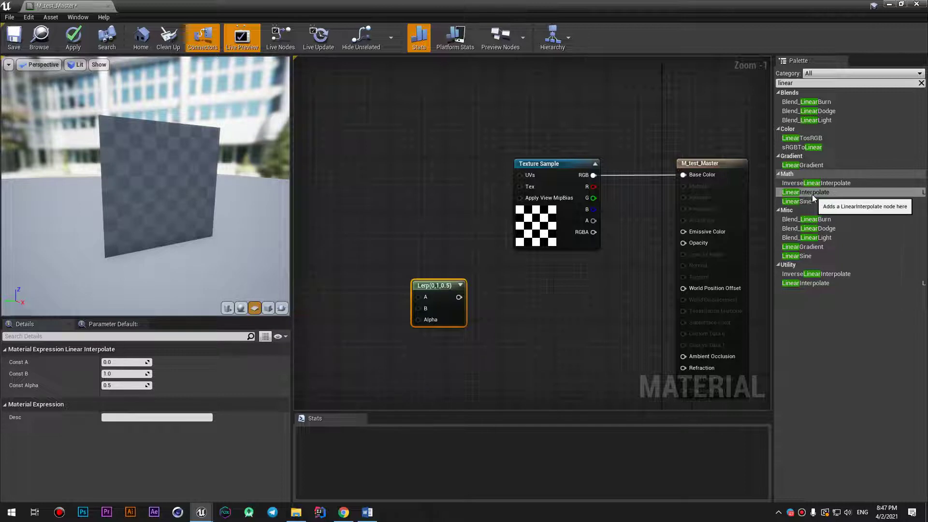
drag(442, 300, 422, 287)
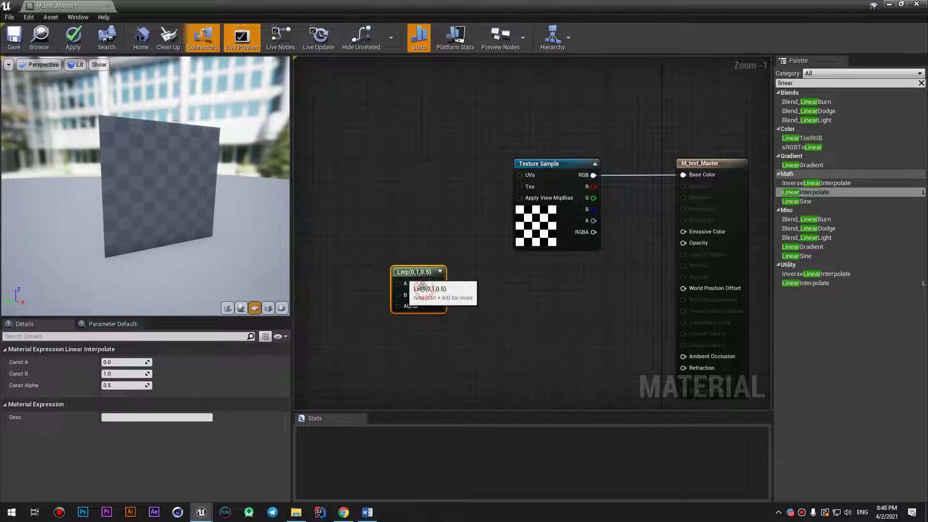
key(Delete)
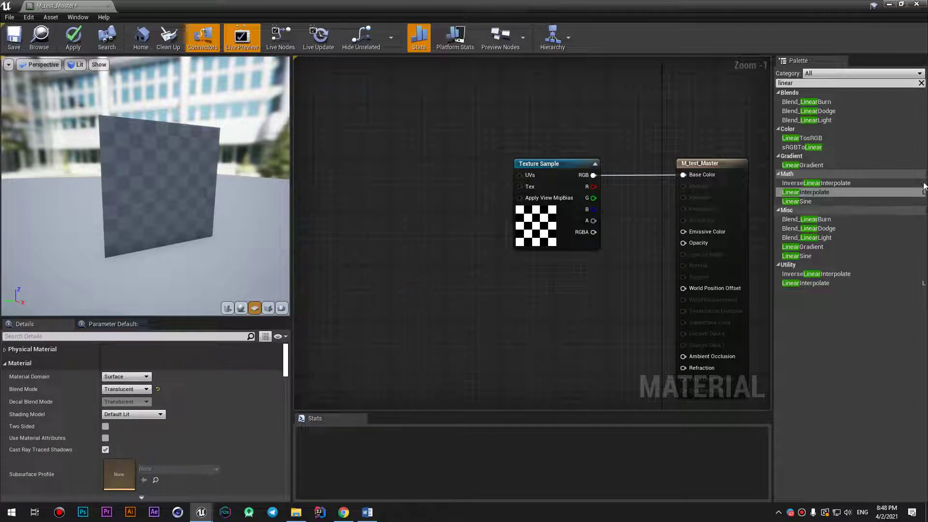
Step: Place a Lerp node with L+click, move the checker Texture Sample left, and unplug it from Base Color
click(922, 83)
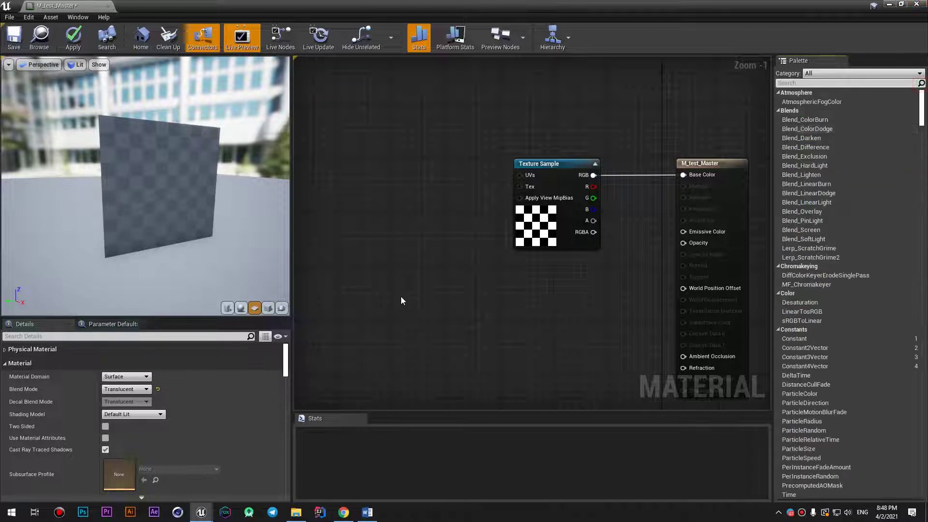
text(l)
click(392, 265)
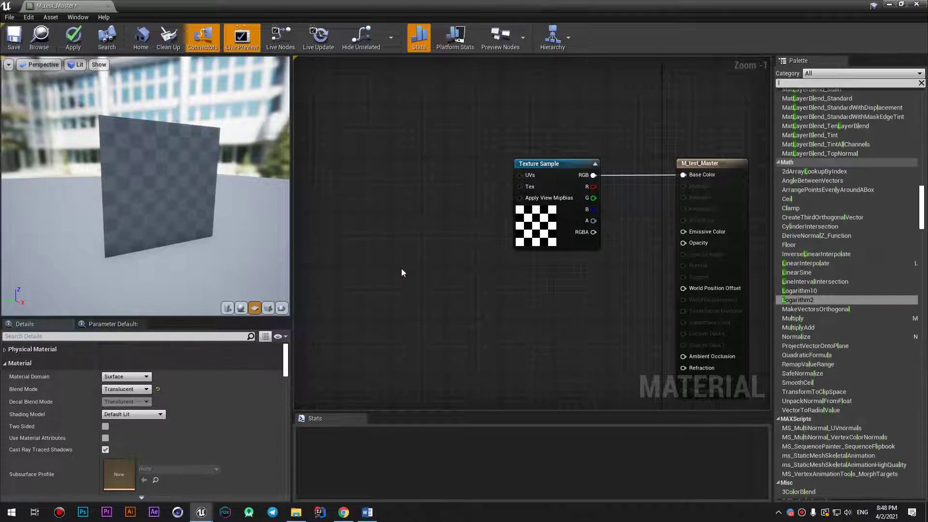
click(401, 271)
mouse_move(427, 275)
mouse_down()
mouse_move(398, 215)
mouse_move(408, 246)
mouse_up()
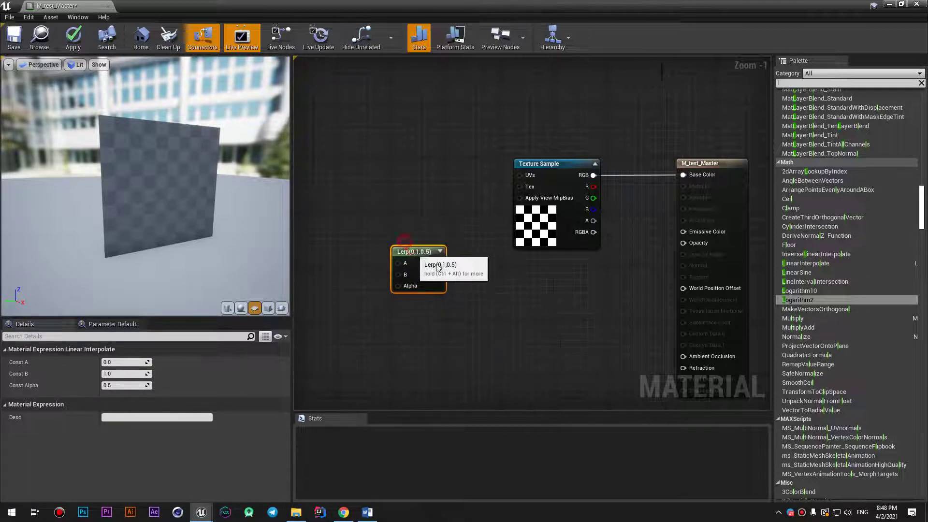
drag(408, 247, 469, 274)
drag(560, 189, 392, 184)
alt+click(458, 169)
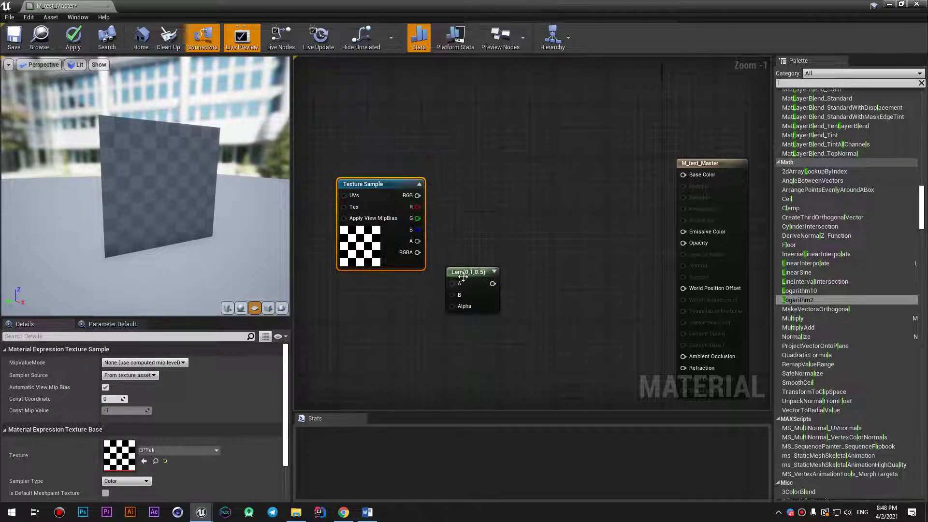
Step: Add a second Texture Sample using T_Brick_Cut_Stone_D and arrange it above the checker sample
drag(462, 276, 548, 215)
click(457, 317)
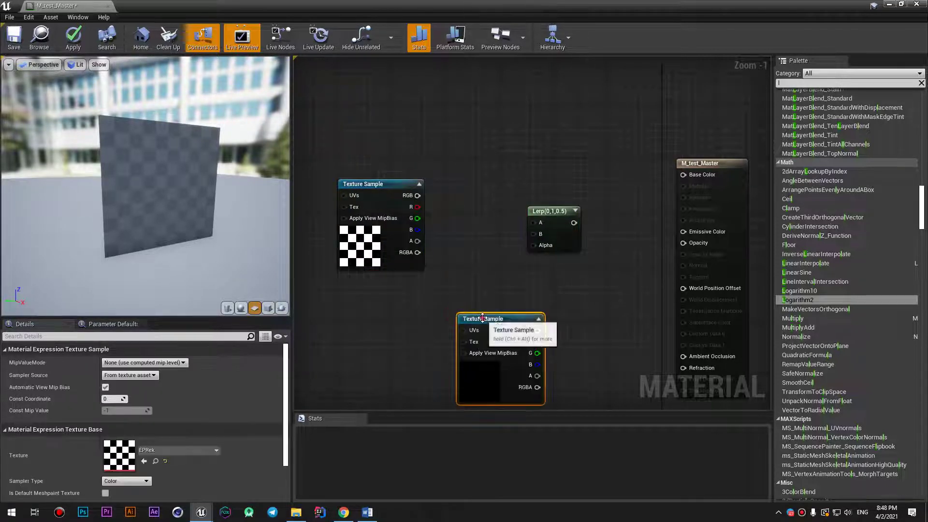
drag(460, 319, 461, 113)
click(202, 450)
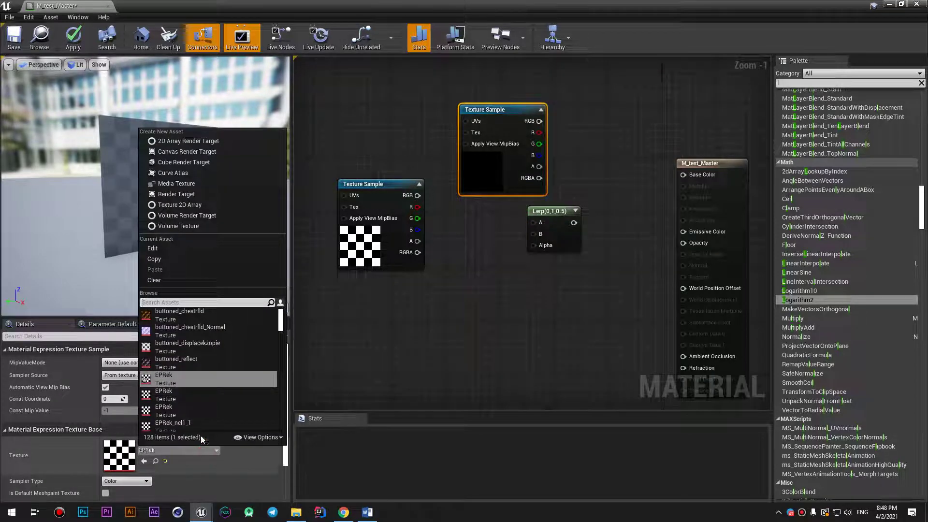
scroll(204, 405, down, 3)
scroll(205, 406, down, 2)
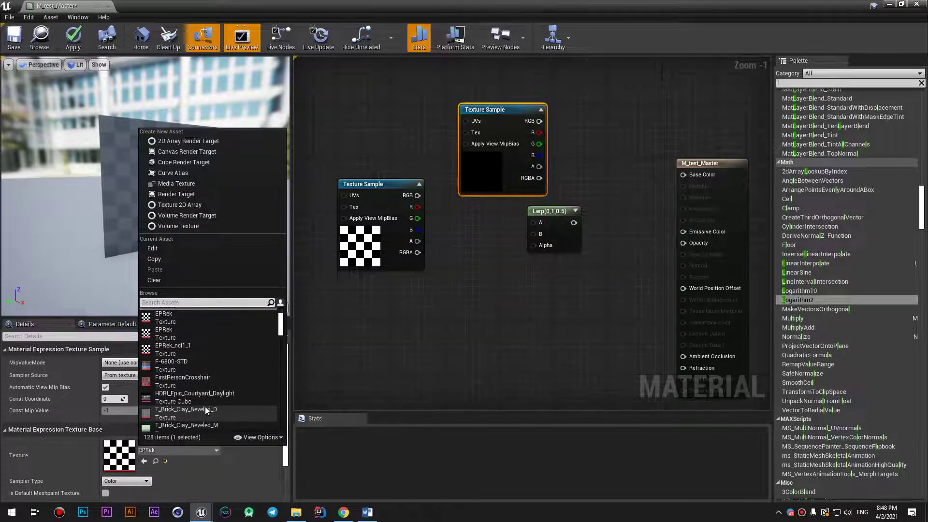
scroll(205, 408, down, 2)
scroll(204, 407, down, 2)
scroll(204, 407, down, 3)
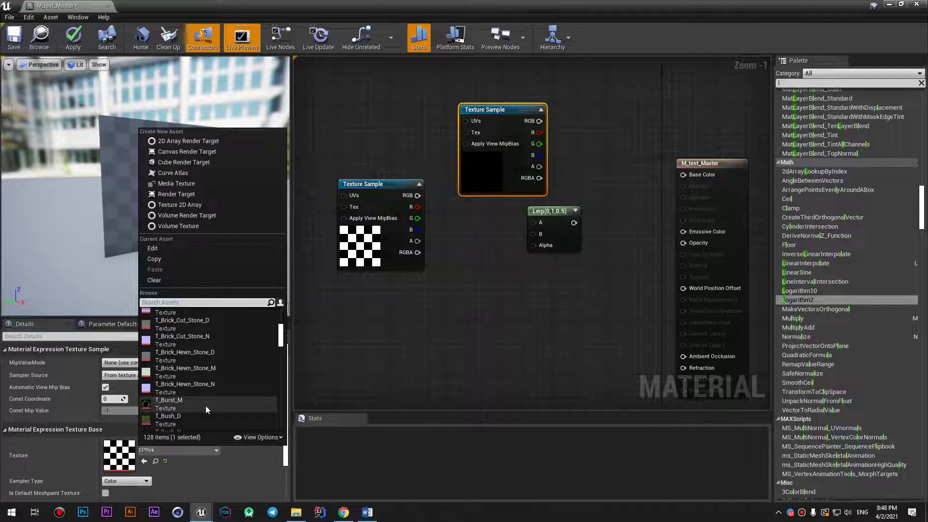
click(188, 328)
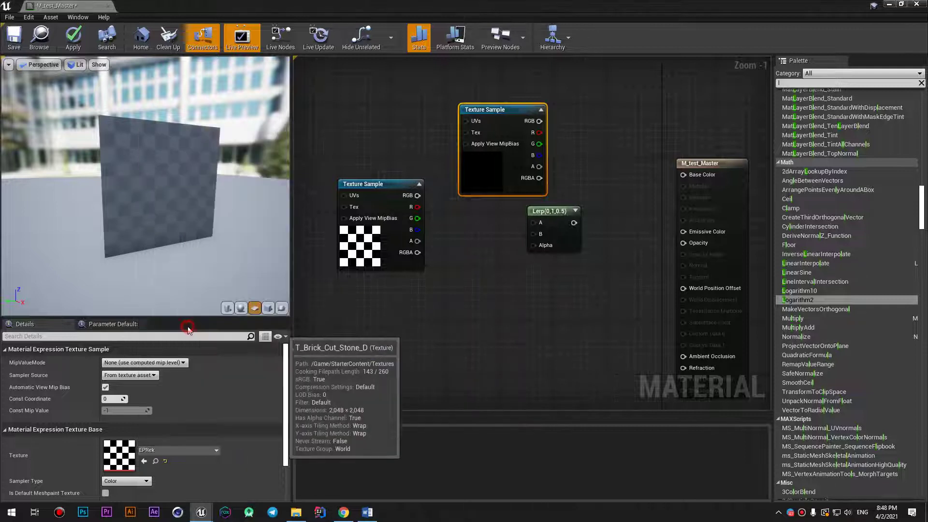
drag(492, 172, 479, 166)
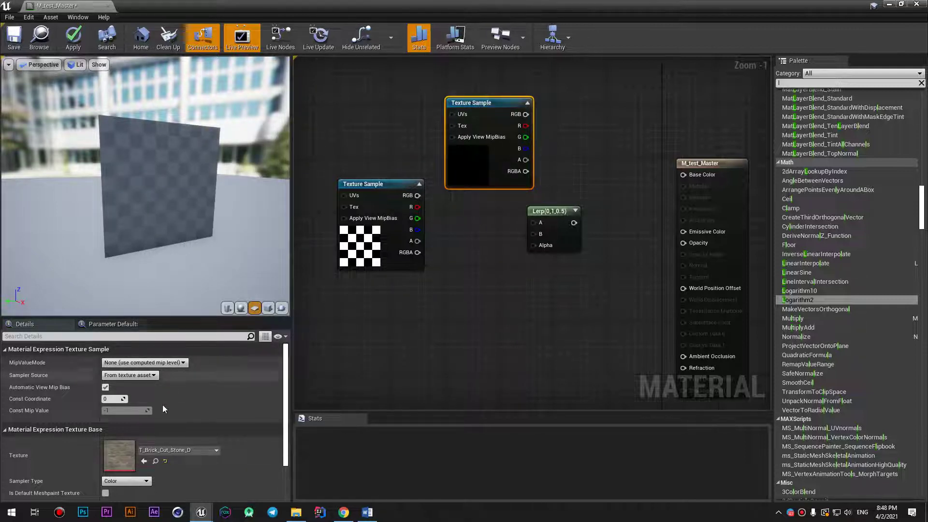
drag(539, 211, 545, 204)
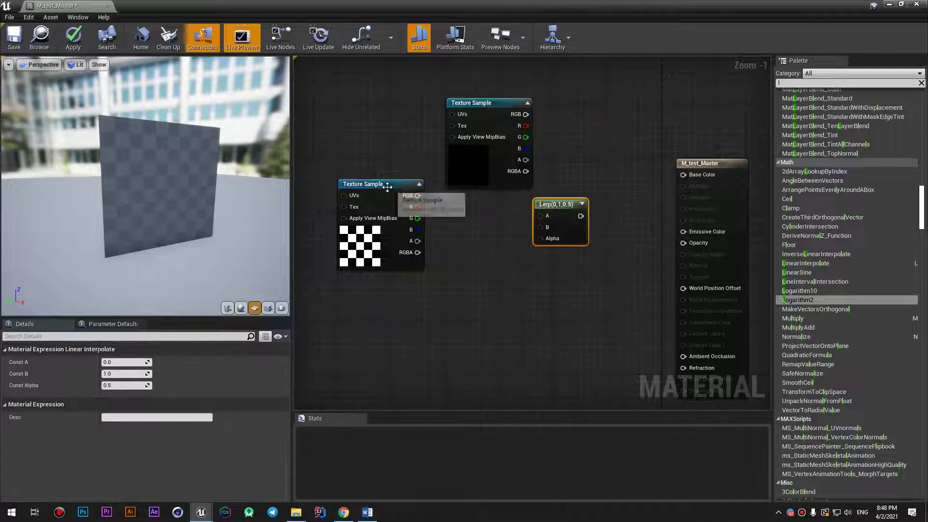
drag(387, 187, 421, 261)
drag(479, 103, 390, 143)
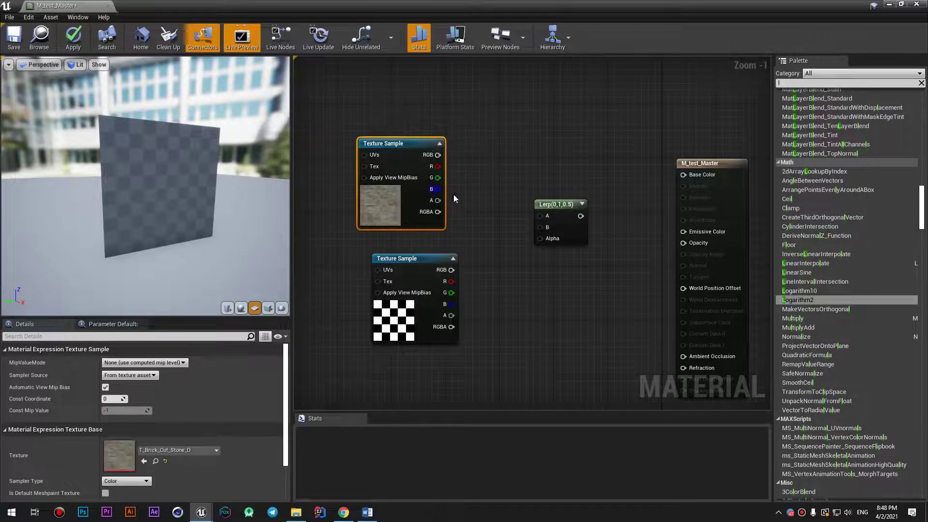
Step: Add a third Texture Sample using the buttoned_chestrfld texture
click(504, 314)
click(205, 452)
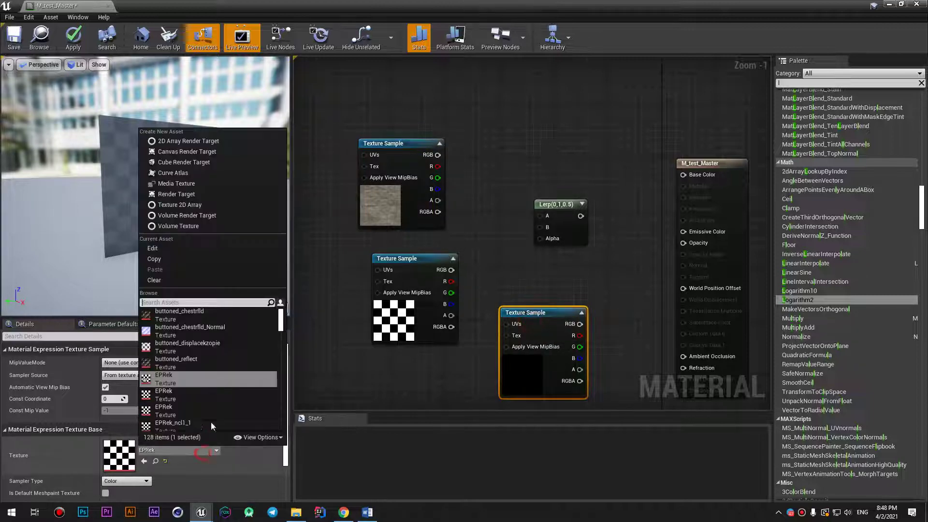
scroll(201, 381, down, 2)
scroll(201, 383, up, 2)
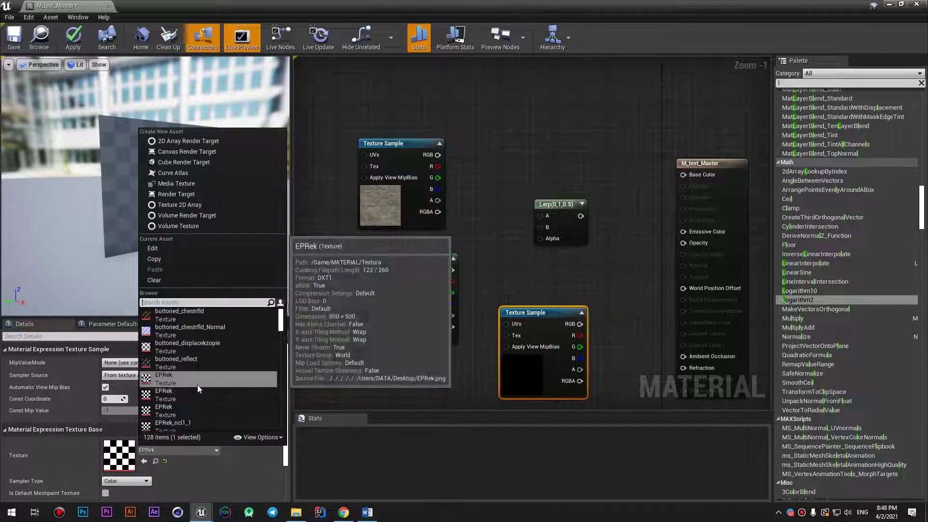
click(170, 319)
Step: Arrange the samples and Lerp, wiring the stone and buttoned RGB outputs into Lerp A and B
drag(535, 314, 454, 282)
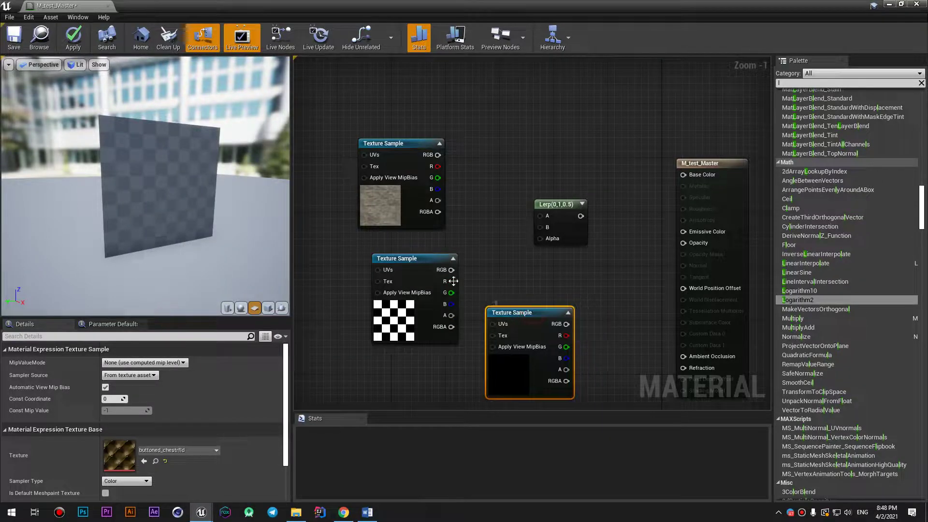
drag(394, 260, 326, 279)
drag(407, 144, 433, 111)
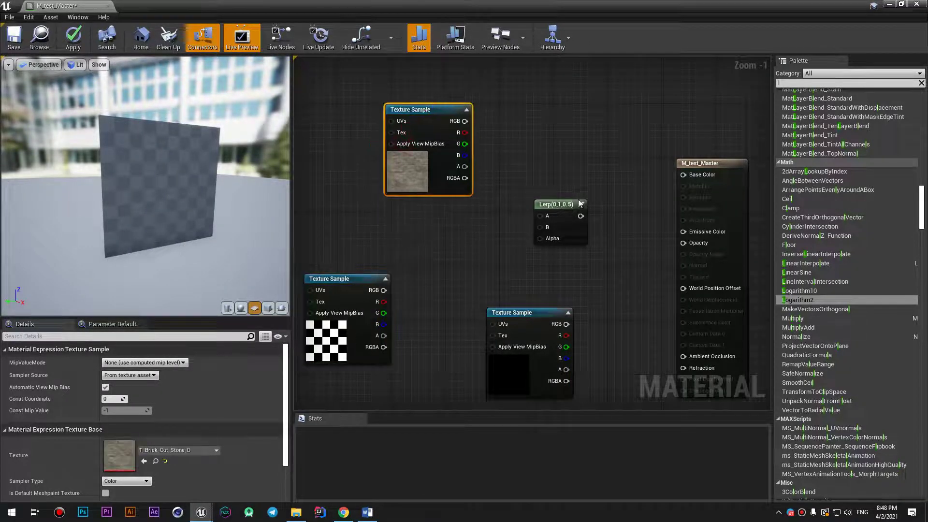
drag(581, 204, 601, 170)
drag(544, 314, 455, 233)
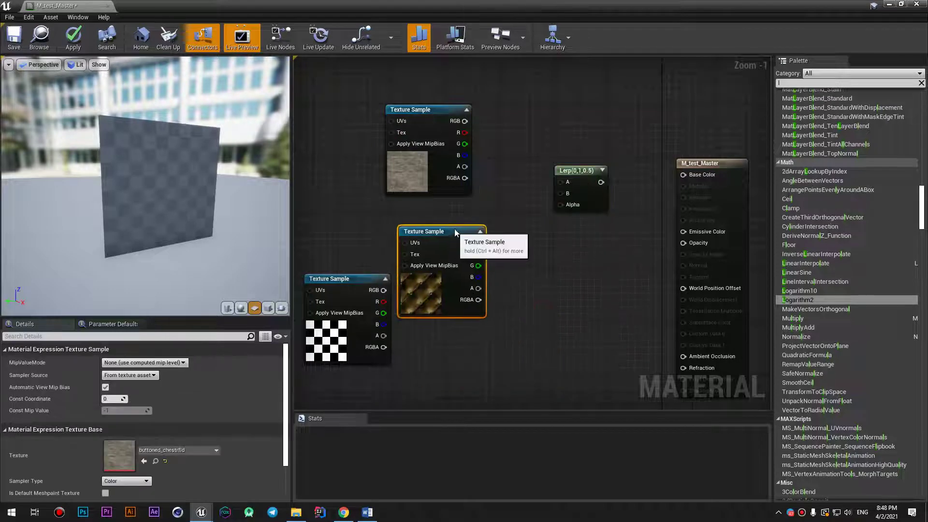
drag(411, 110, 424, 109)
drag(478, 120, 561, 182)
drag(479, 243, 569, 192)
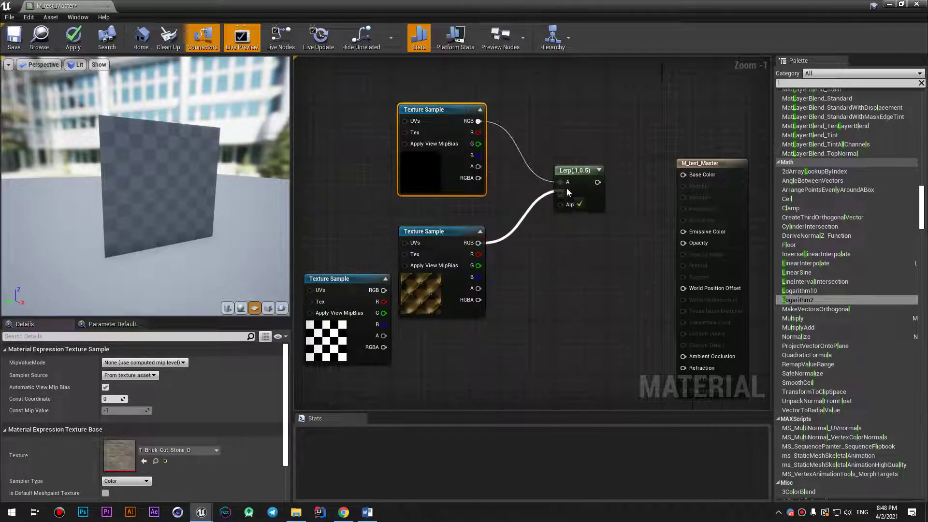
Step: Wire the Lerp output into Base Color and place a 0 Constant node below it
click(570, 167)
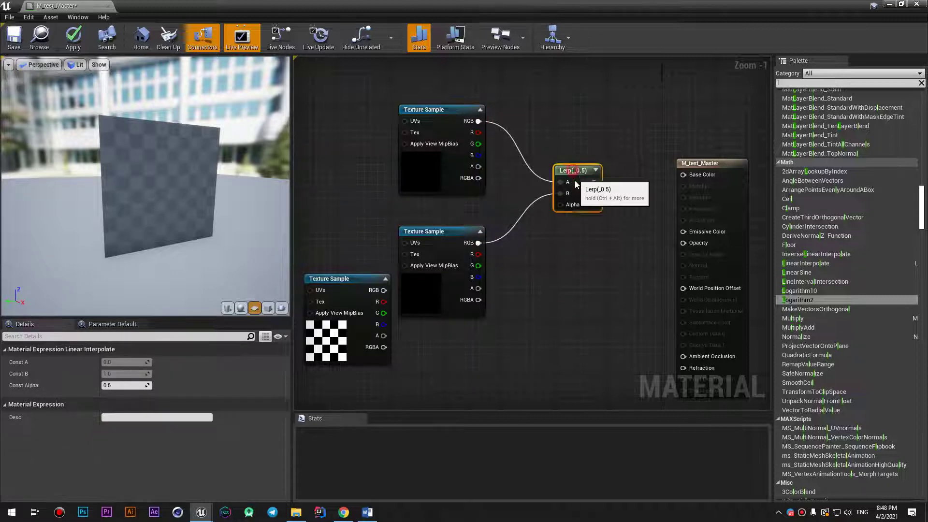
mouse_move(571, 166)
mouse_down()
mouse_move(570, 180)
mouse_move(683, 178)
mouse_move(664, 157)
mouse_up()
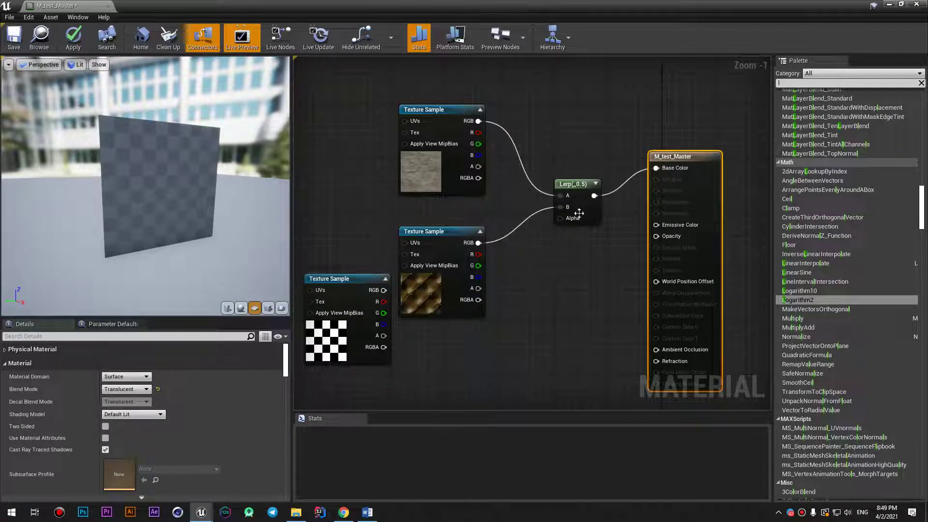
click(551, 304)
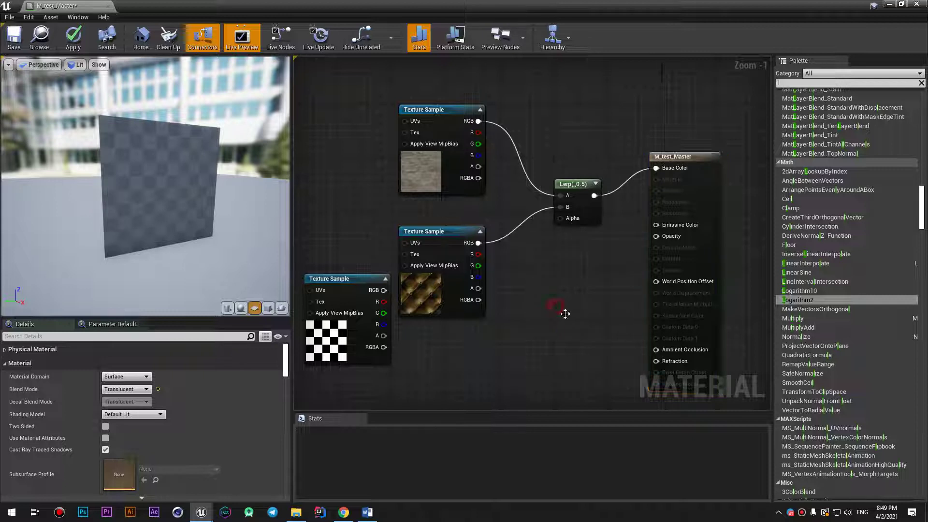
click(557, 308)
drag(567, 311, 532, 311)
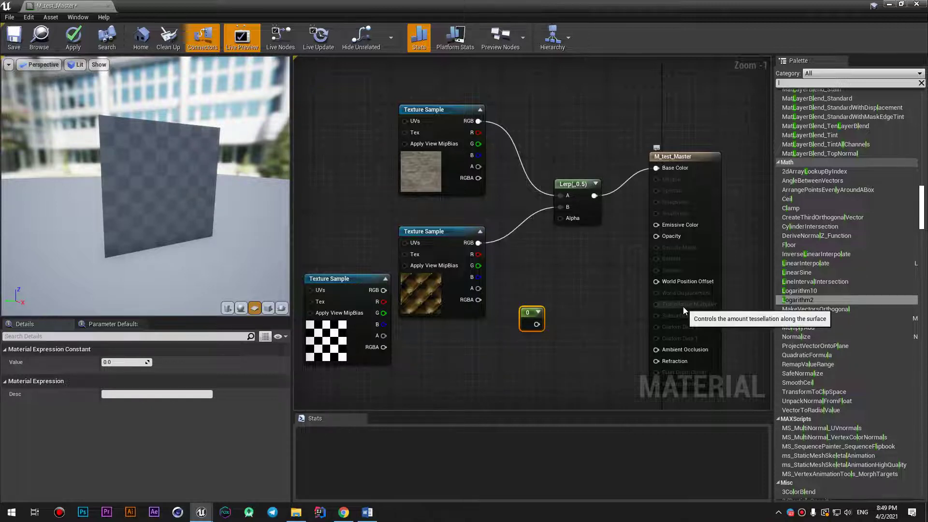
Step: Rearrange the Lerp, constant and texture samples, then wire the 0 constant into Lerp Alpha
drag(576, 185, 597, 178)
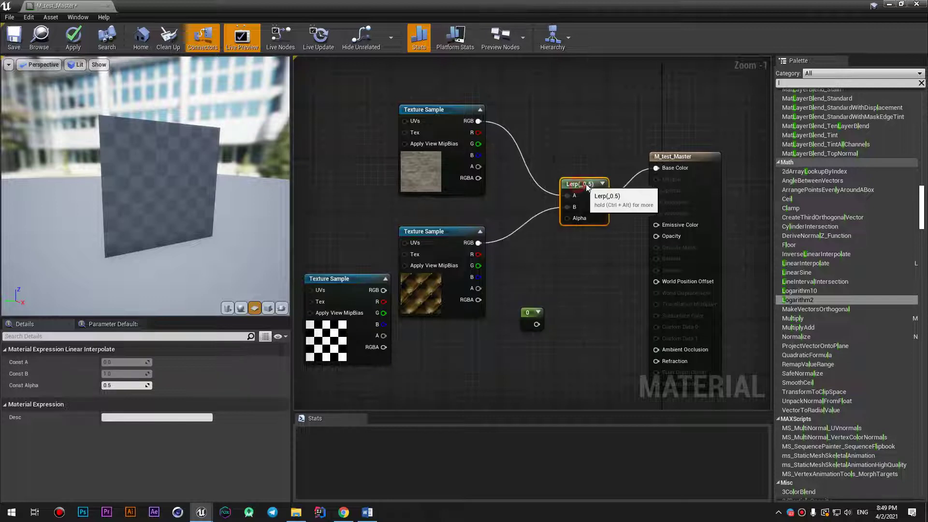
drag(528, 314, 522, 279)
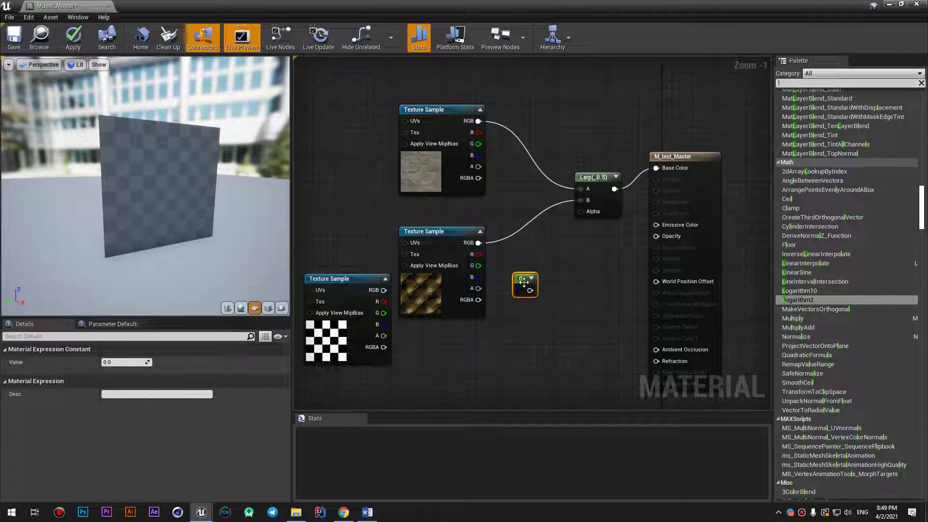
drag(524, 283, 524, 276)
drag(428, 110, 420, 97)
drag(445, 233, 433, 199)
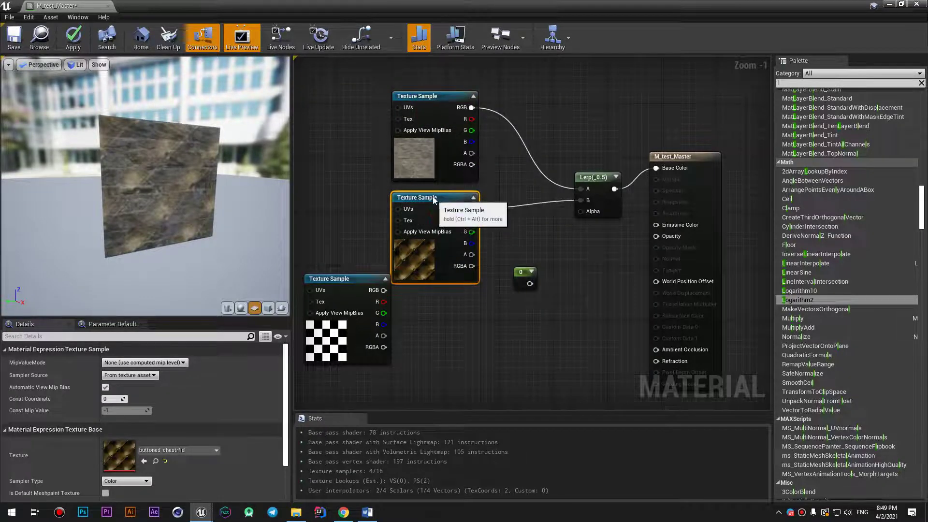
click(415, 97)
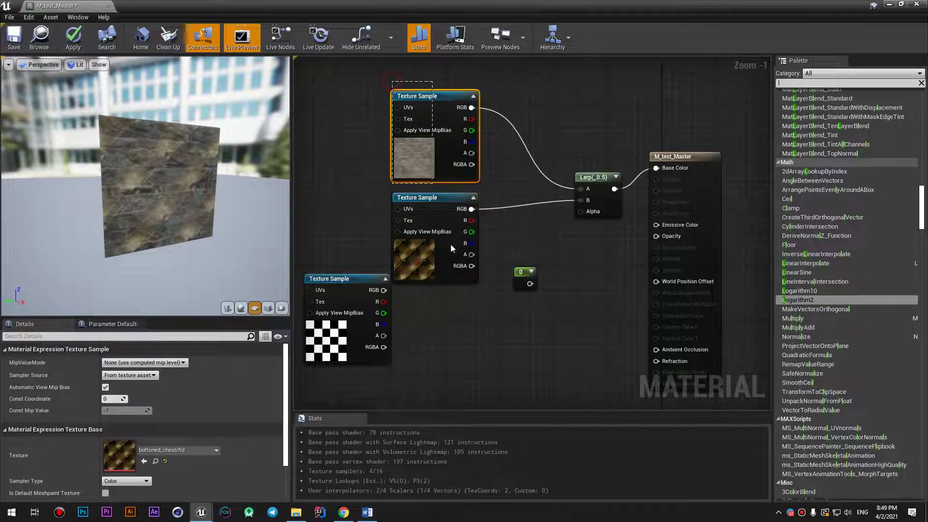
ctrl+click(451, 245)
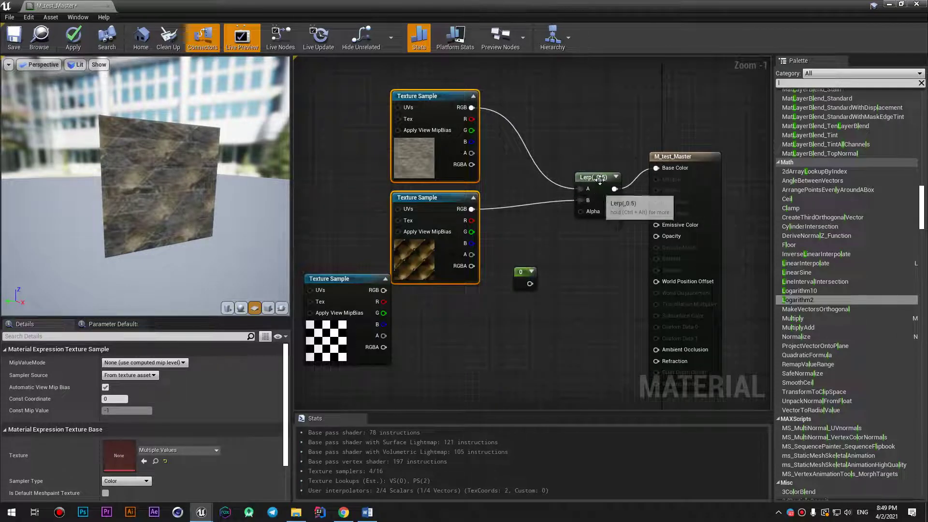
drag(601, 182, 587, 183)
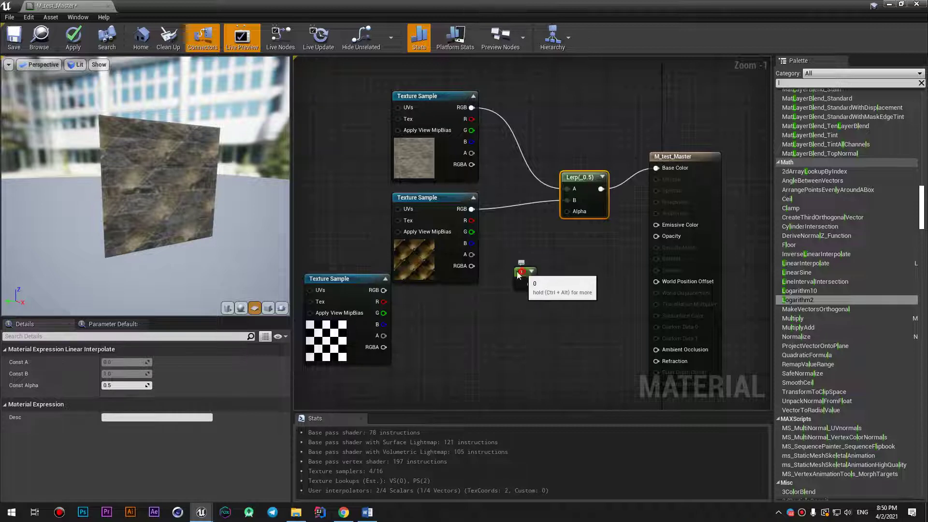
mouse_move(536, 276)
mouse_down()
mouse_move(522, 276)
mouse_move(552, 220)
mouse_move(568, 212)
mouse_up()
drag(516, 276, 529, 277)
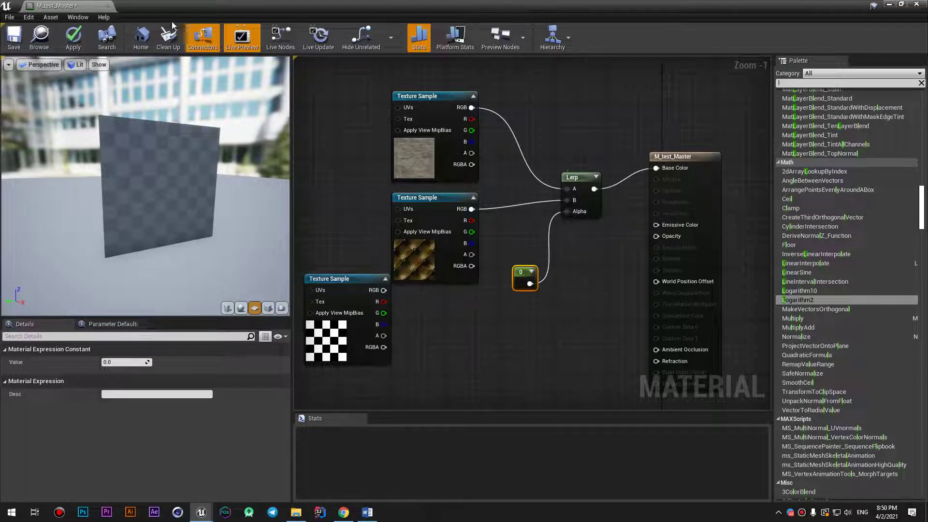
Step: Apply the material, set the Alpha constant to 1, and apply again
click(73, 37)
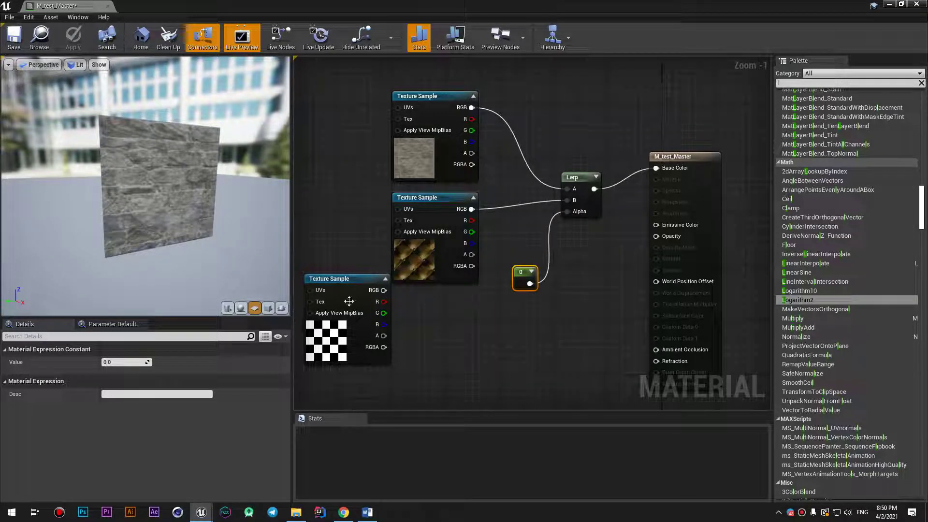
click(121, 363)
text(1)
key(Return)
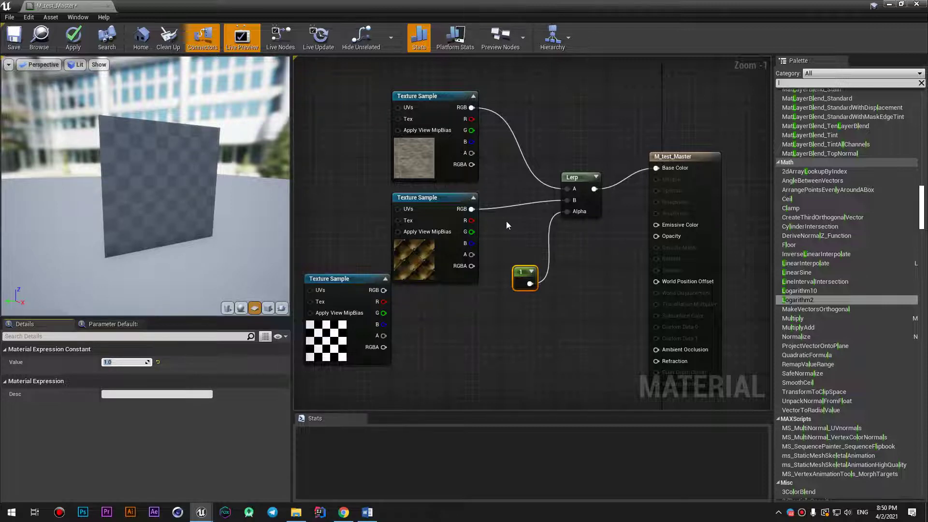
right_drag(508, 224, 598, 212)
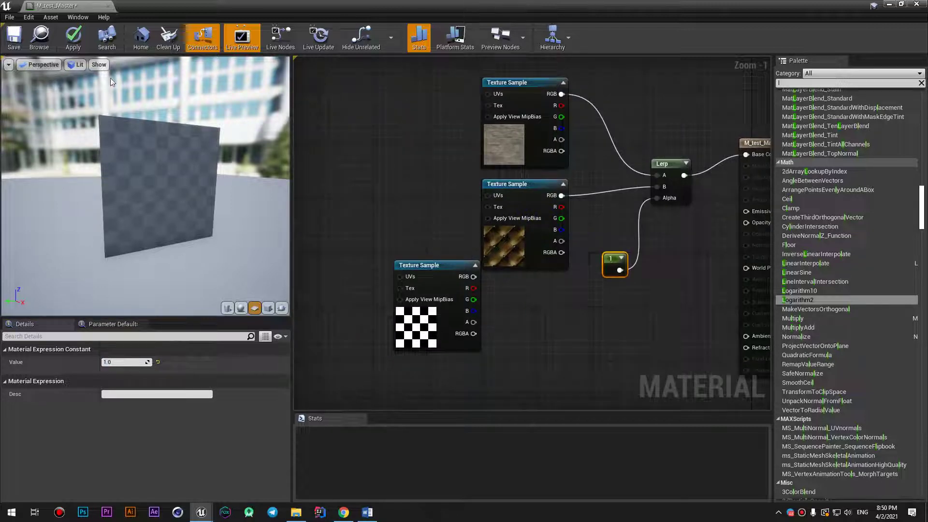
click(73, 38)
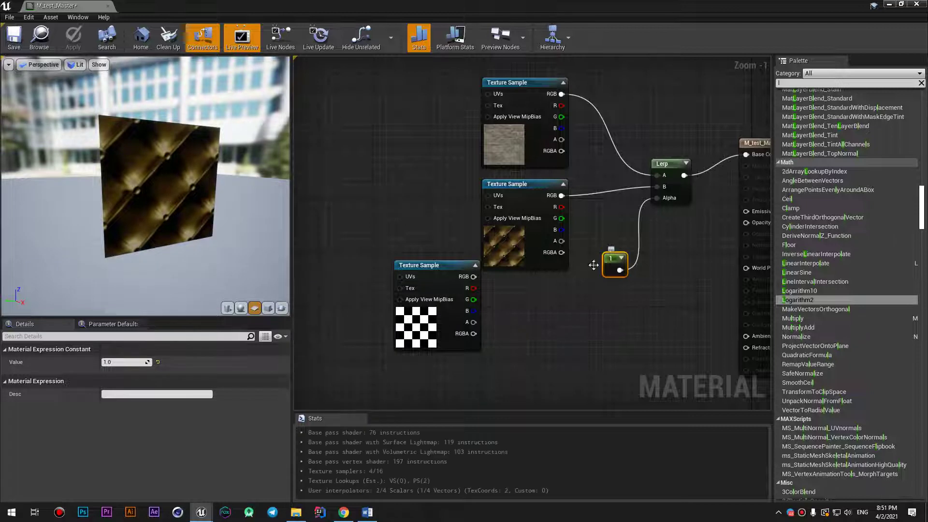
Step: Change the Alpha constant to 0.5 and apply the material
text(0.5)
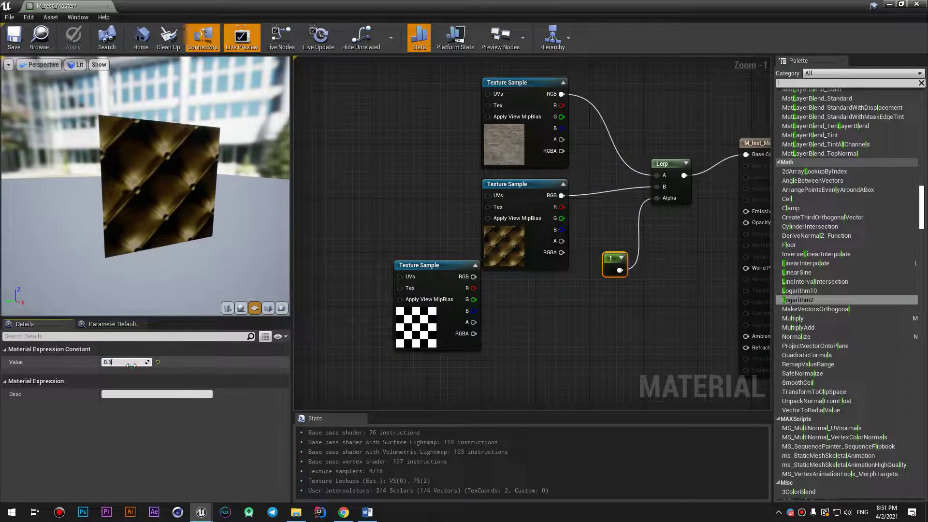
key(Return)
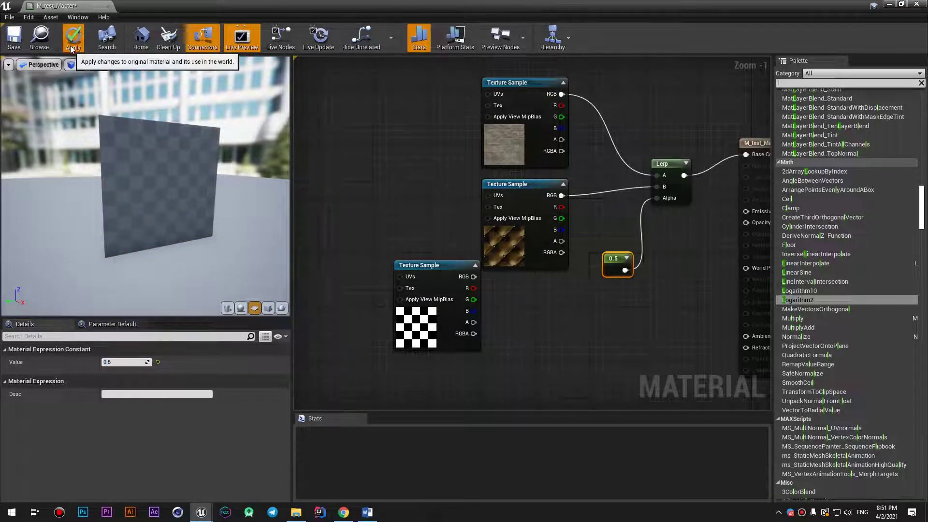
click(72, 50)
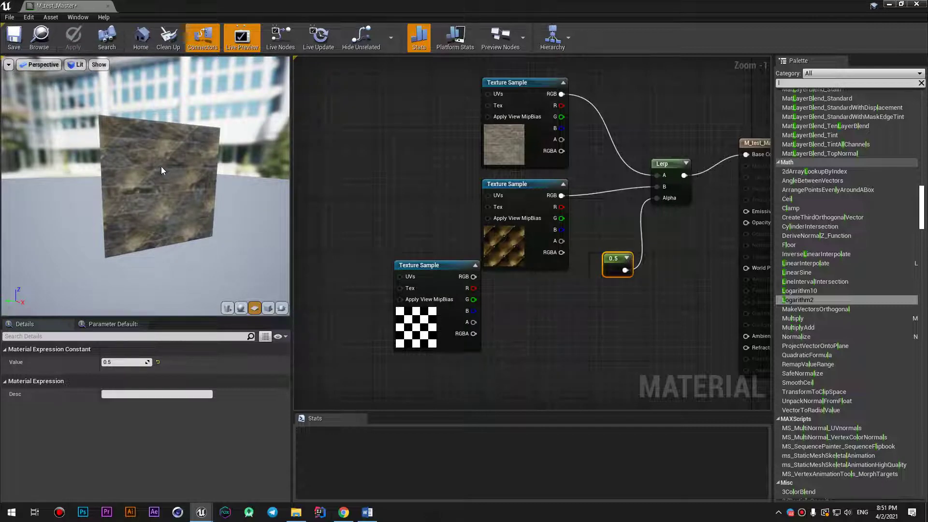
Step: Move the checker Texture Sample up-left and filter the palette for 'sine'
scroll(161, 167, up, 5)
scroll(161, 167, down, 5)
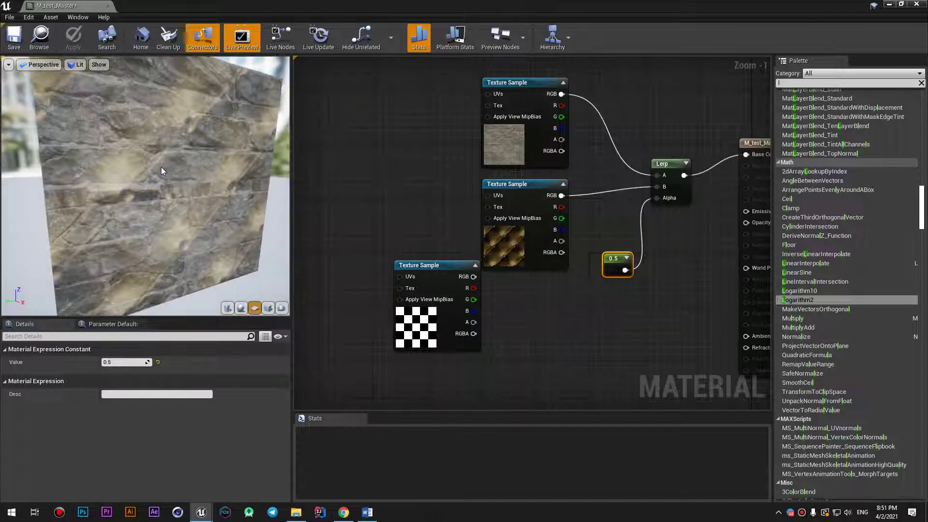
drag(438, 267, 323, 166)
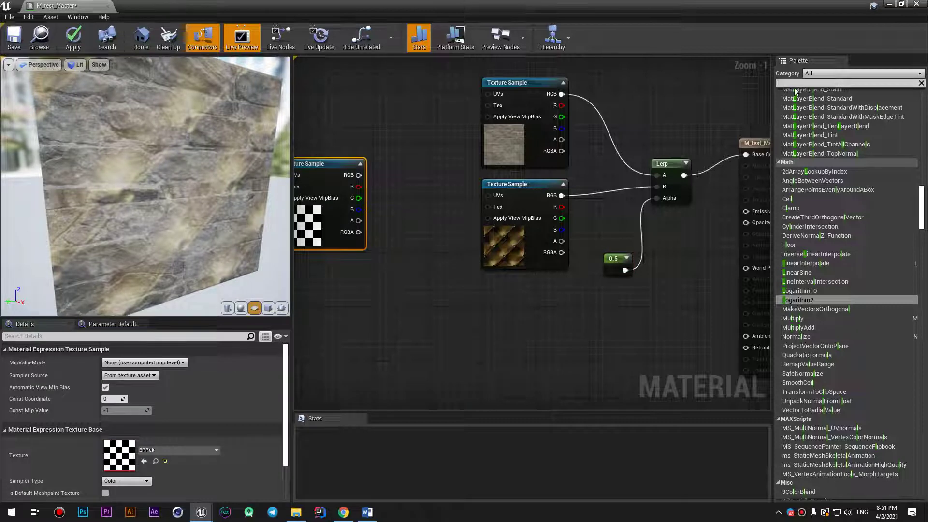
key(BackSpace)
text(sin)
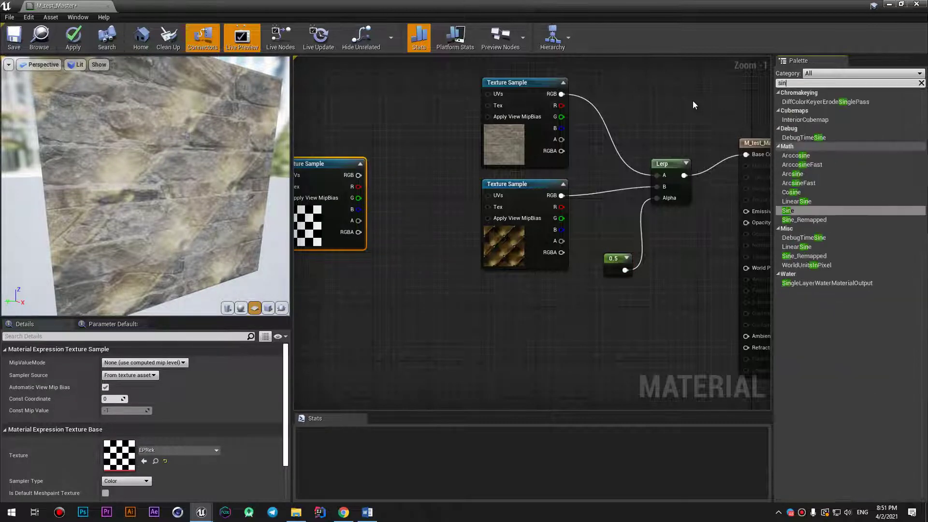
text(e)
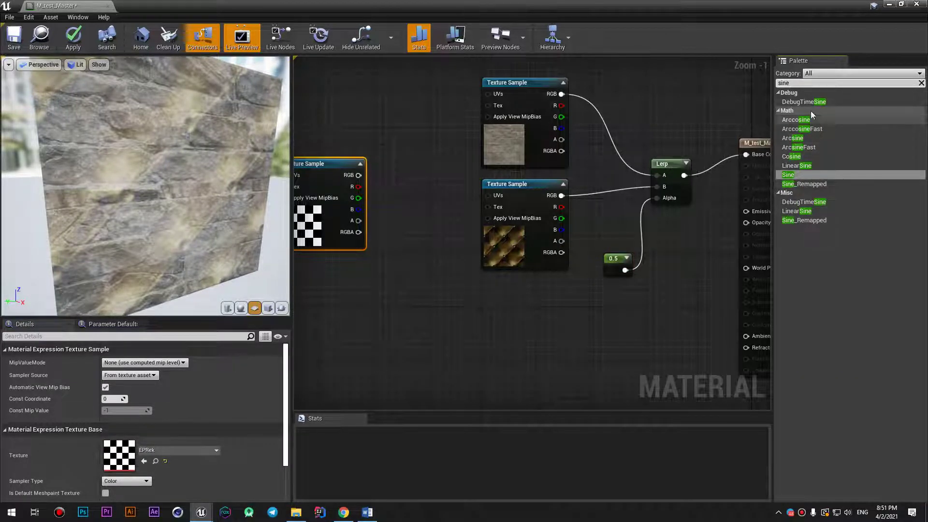
Step: Add a Sine node, delete the 0.5 constant, and wire Sine into Lerp Alpha
mouse_move(796, 177)
mouse_down()
mouse_move(383, 320)
mouse_move(545, 321)
mouse_move(460, 320)
mouse_up()
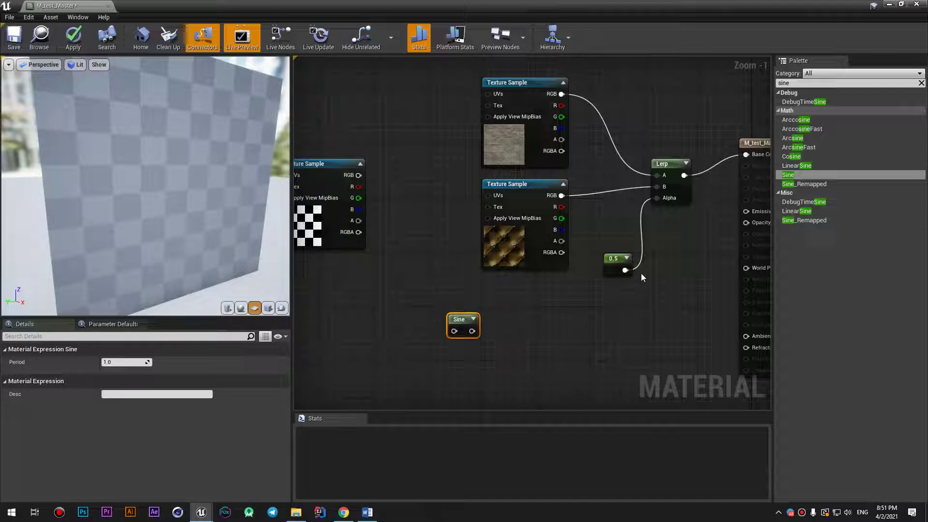
click(615, 263)
key(Delete)
drag(472, 331, 654, 198)
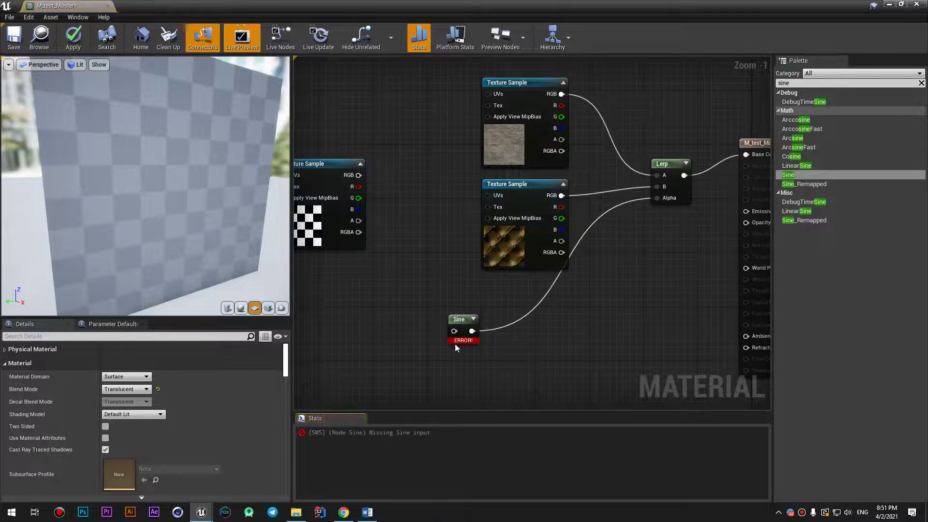
drag(455, 341, 515, 348)
Step: Remove a stray Texture Sample, add a Time node from the 'time' search, and apply
click(384, 365)
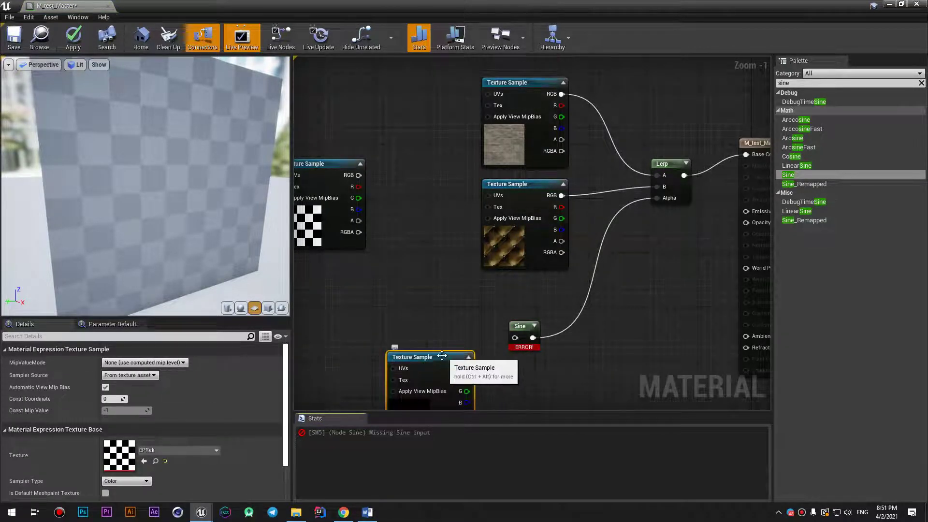
drag(414, 366, 363, 315)
key(Delete)
click(811, 82)
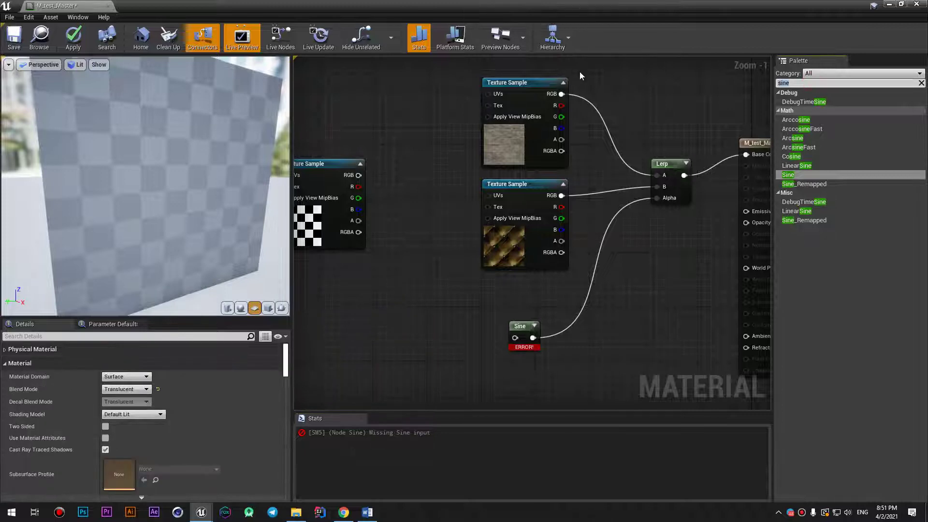
text(time)
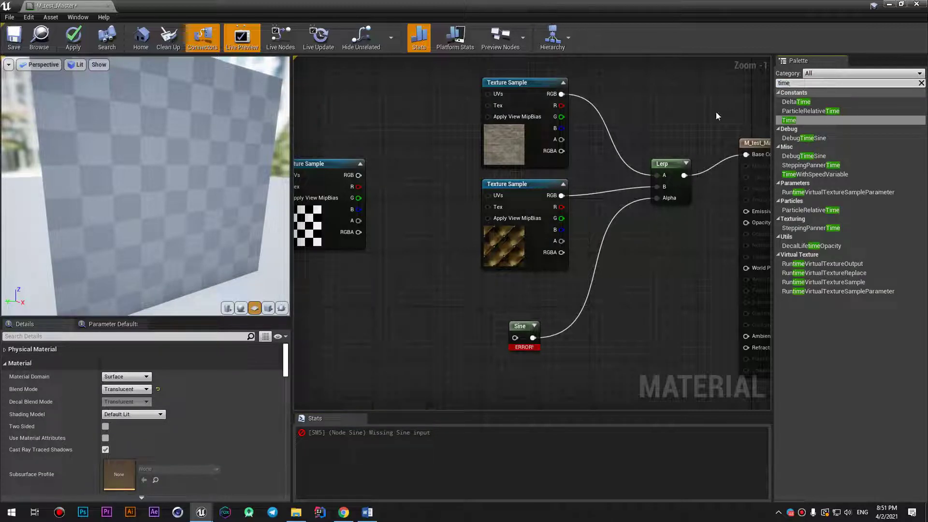
mouse_move(789, 120)
mouse_down()
mouse_move(348, 324)
mouse_move(515, 338)
mouse_up()
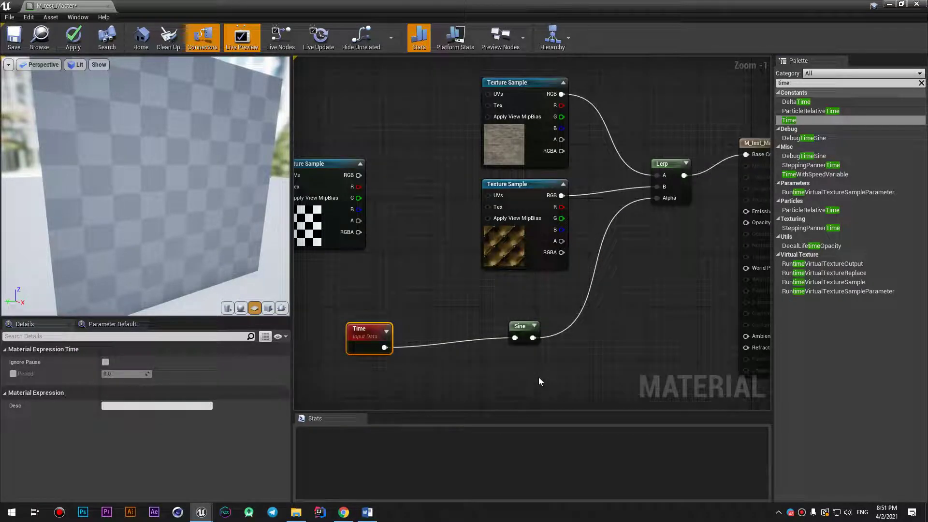
scroll(564, 312, down, 1)
click(67, 40)
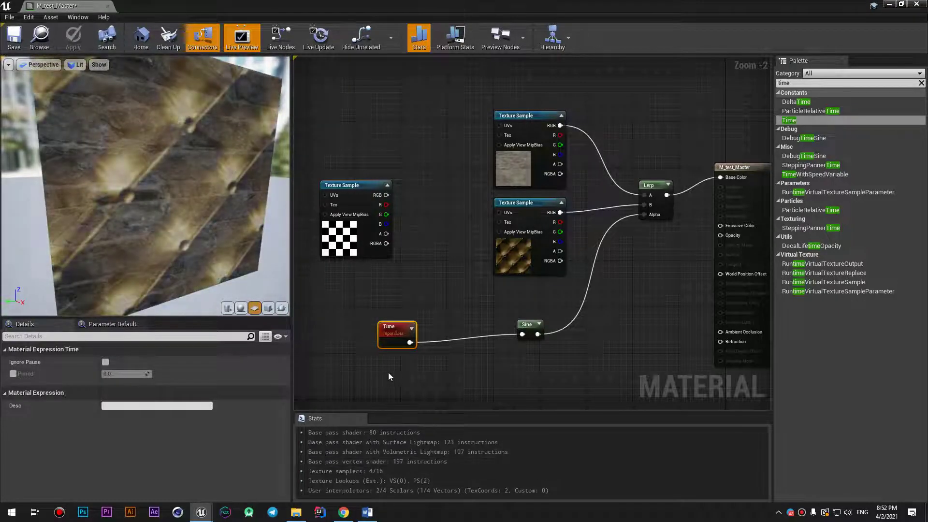
Step: Delete the Time and Sine nodes, then reposition the Lerp and texture samples in view
drag(388, 327, 482, 325)
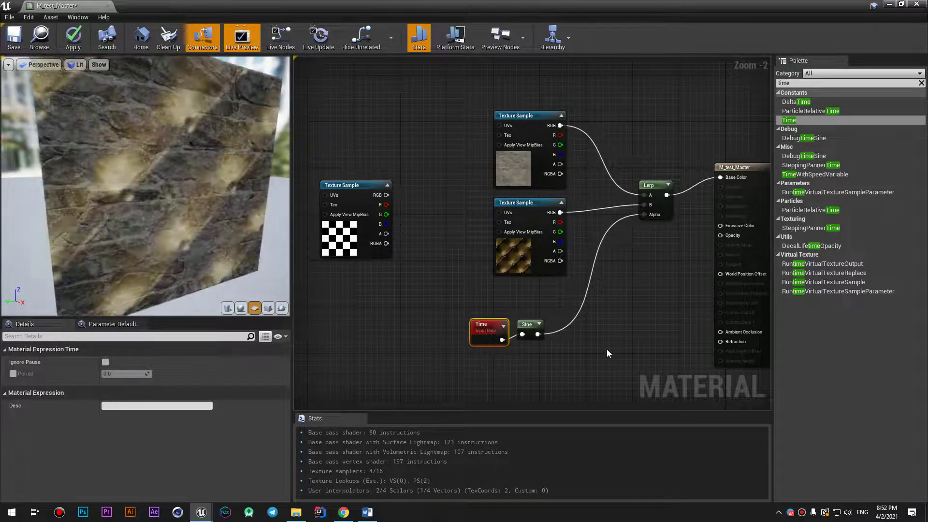
scroll(589, 360, up, 1)
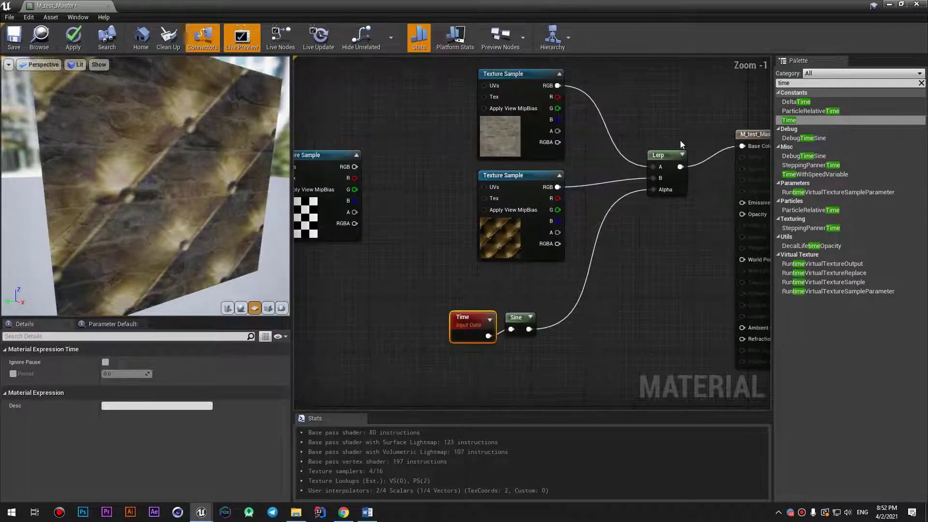
click(656, 170)
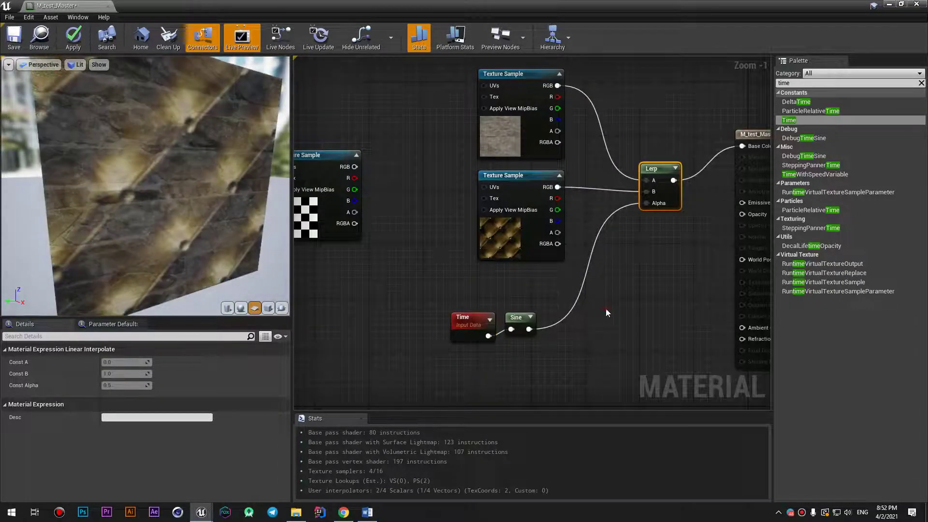
drag(605, 308, 447, 349)
key(Delete)
drag(656, 173, 637, 160)
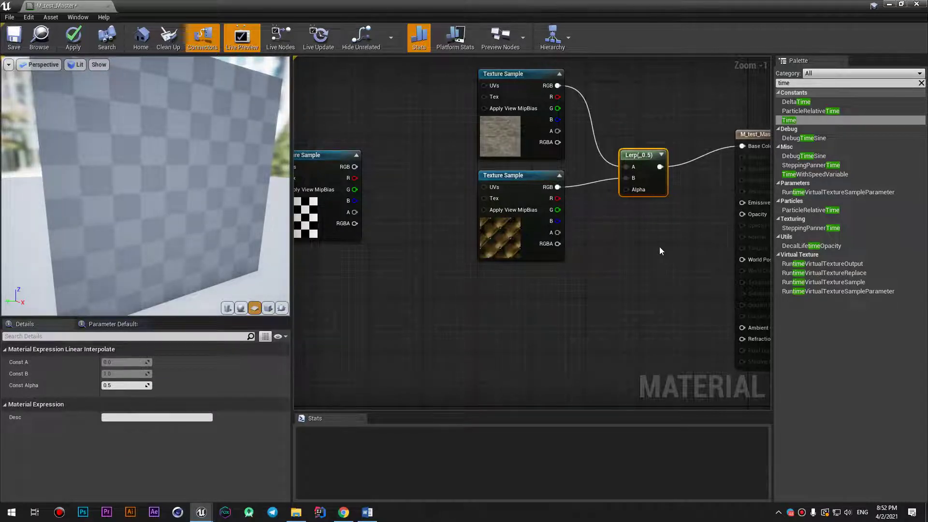
right_drag(628, 105, 503, 170)
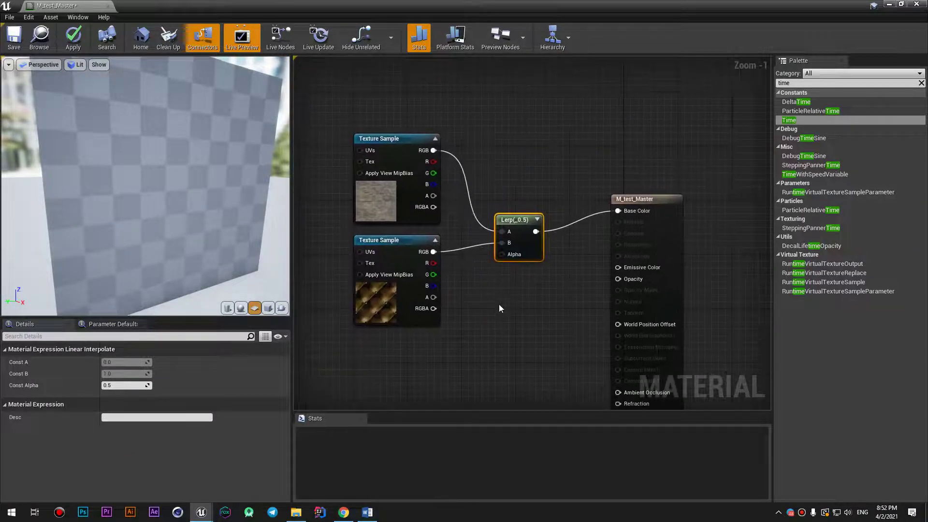
scroll(499, 308, down, 1)
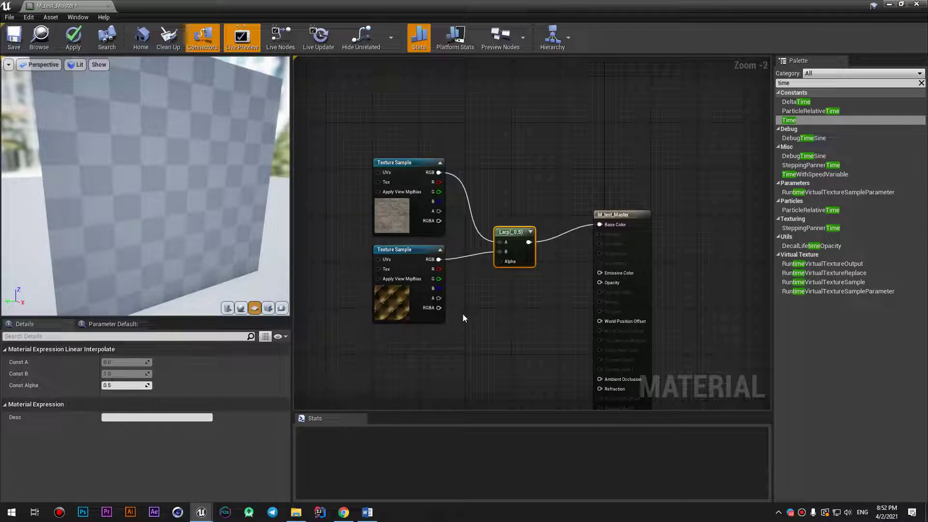
drag(506, 179, 390, 325)
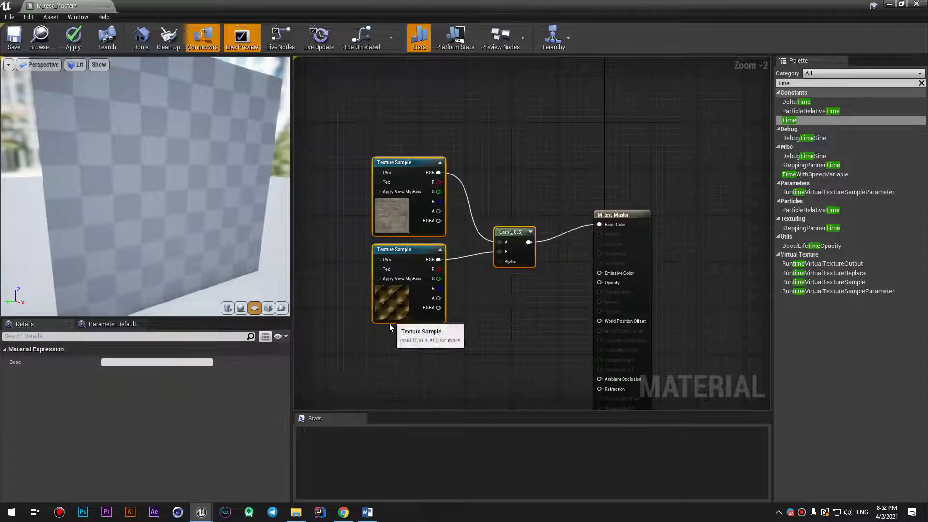
click(504, 200)
Step: Delete the Lerp node and undo an accidentally added comment box
click(520, 232)
key(Delete)
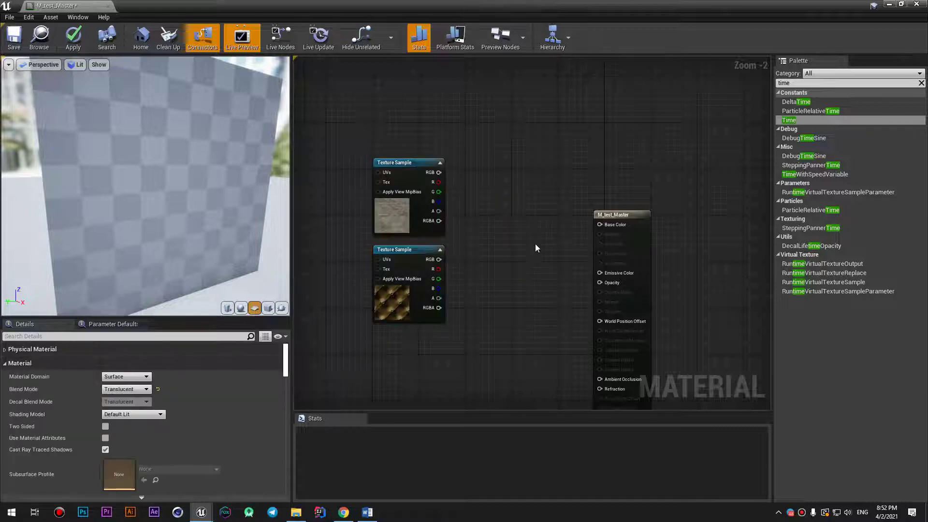
key(c)
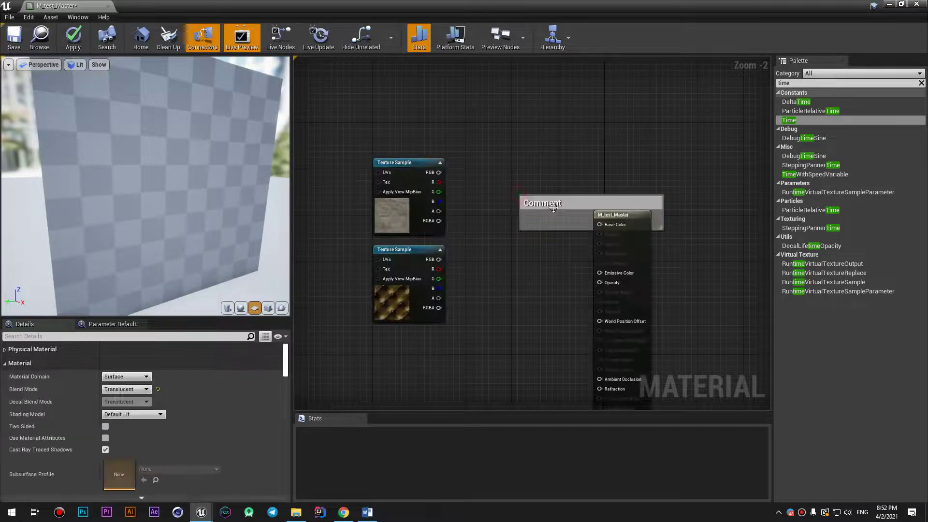
key(ctrl+z)
Step: Add a Clamp node from the palette search 'clamp' and position it
double_click(822, 82)
text(cl)
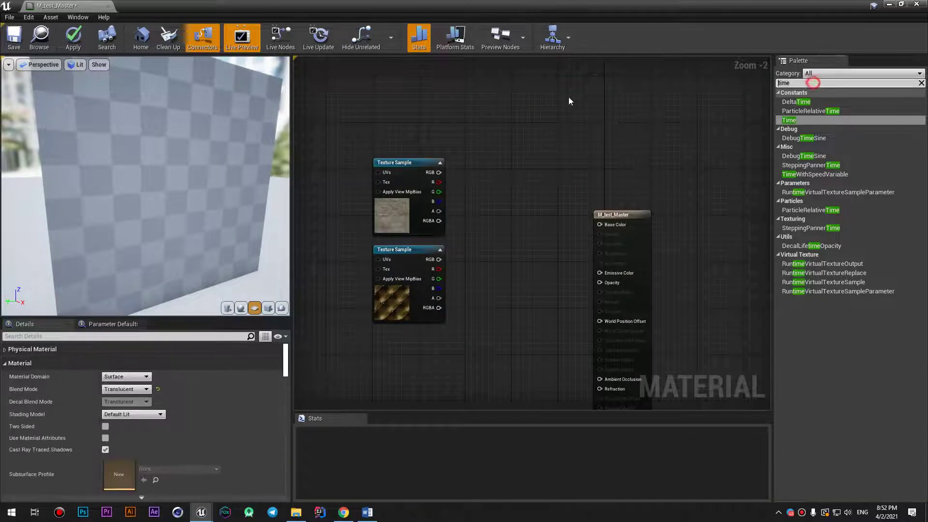
text(amp)
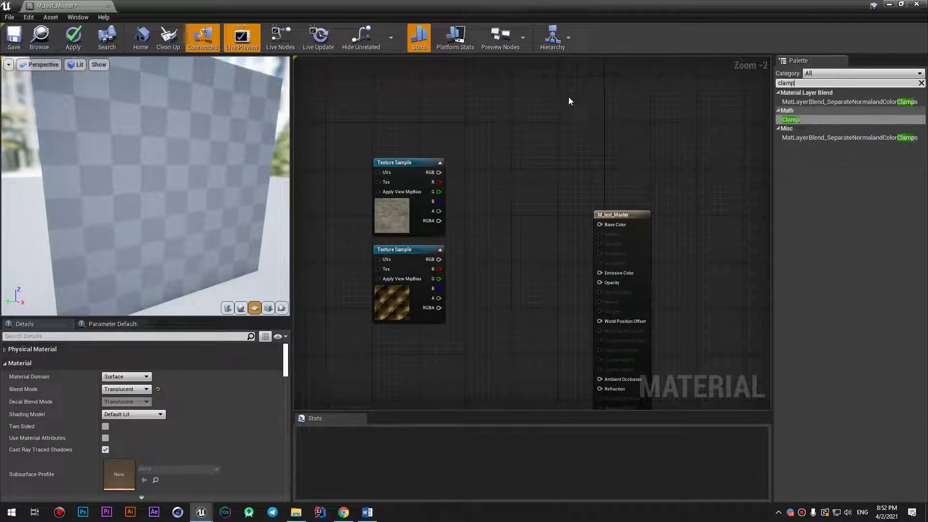
mouse_move(791, 119)
mouse_down()
mouse_move(489, 223)
mouse_move(551, 248)
mouse_up()
scroll(486, 261, up, 1)
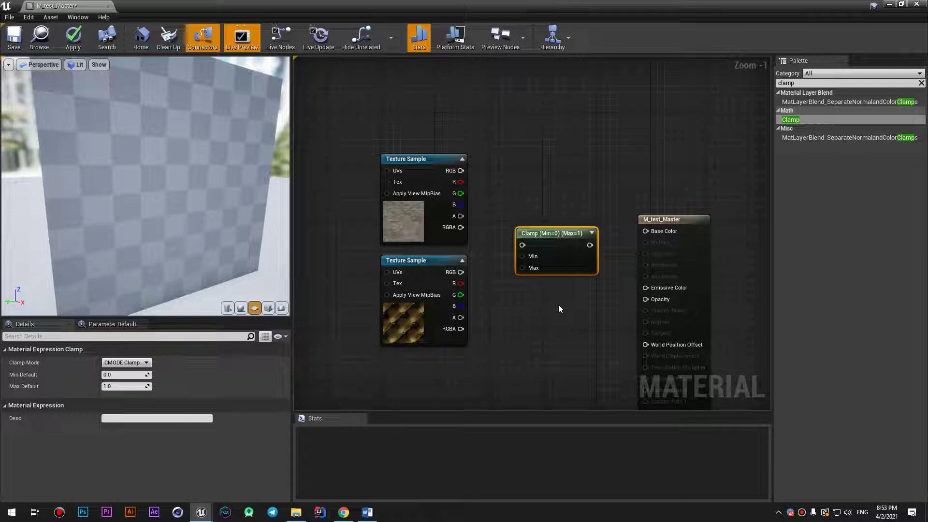
scroll(195, 209, down, 5)
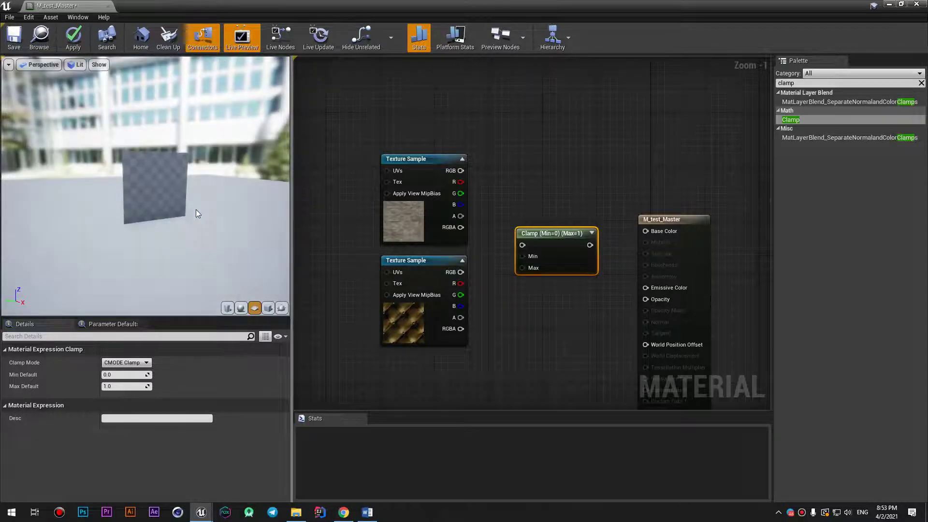
scroll(139, 190, up, 3)
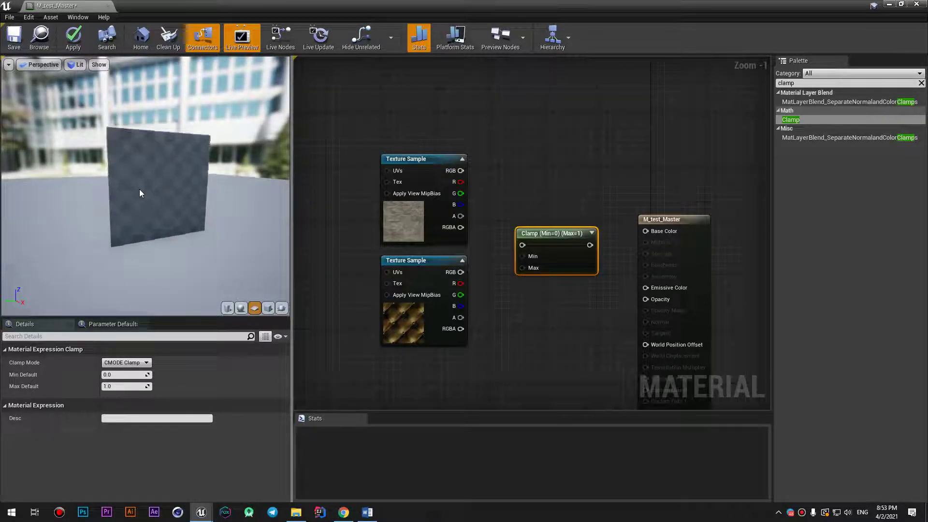
drag(552, 236, 545, 250)
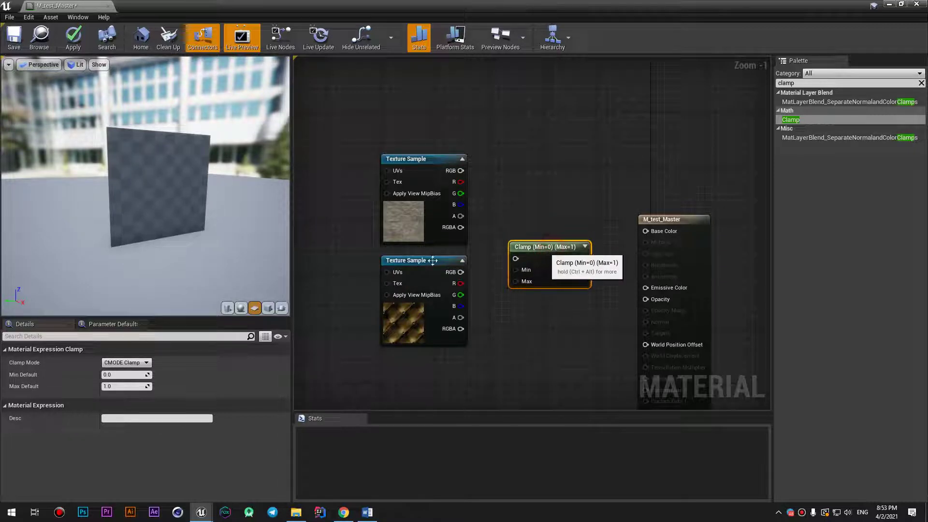
Step: Line up the stone, buttoned and checker Texture Samples in a spaced row above the Clamp
mouse_move(435, 159)
mouse_down()
mouse_move(463, 112)
mouse_move(573, 84)
mouse_up()
drag(421, 260, 453, 82)
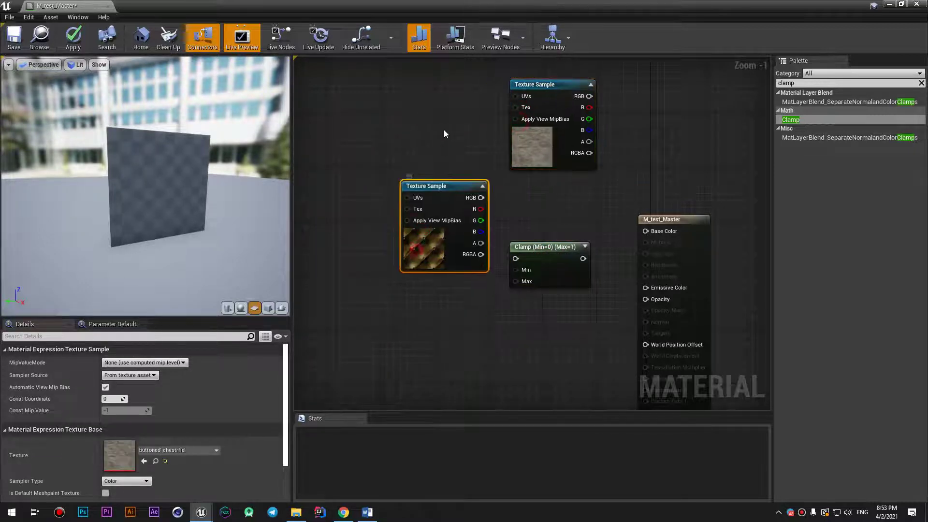
scroll(411, 261, down, 5)
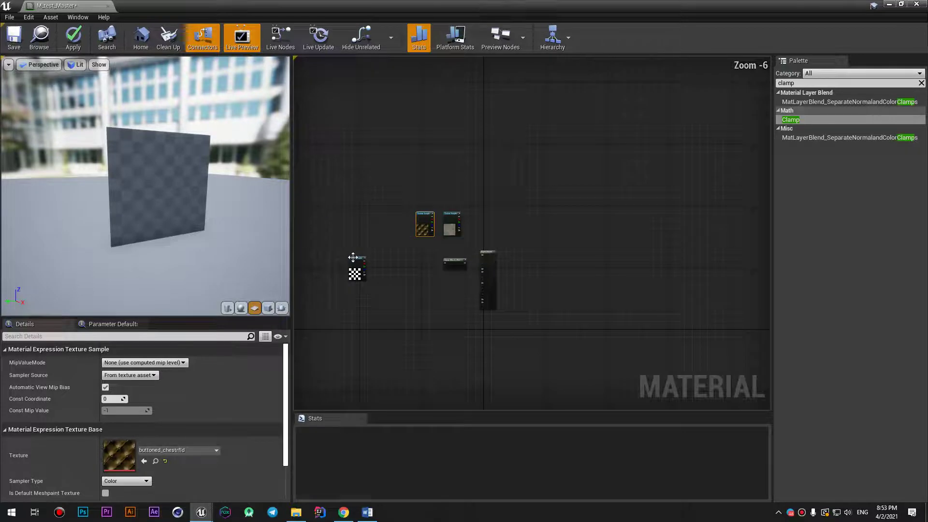
click(397, 217)
scroll(493, 242, up, 3)
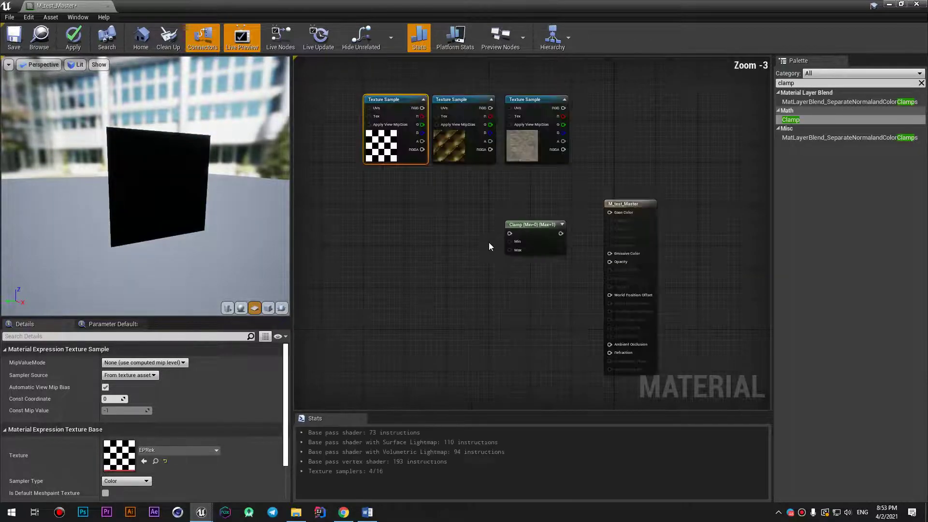
scroll(493, 243, up, 2)
scroll(495, 184, up, 2)
right_drag(496, 185, 507, 274)
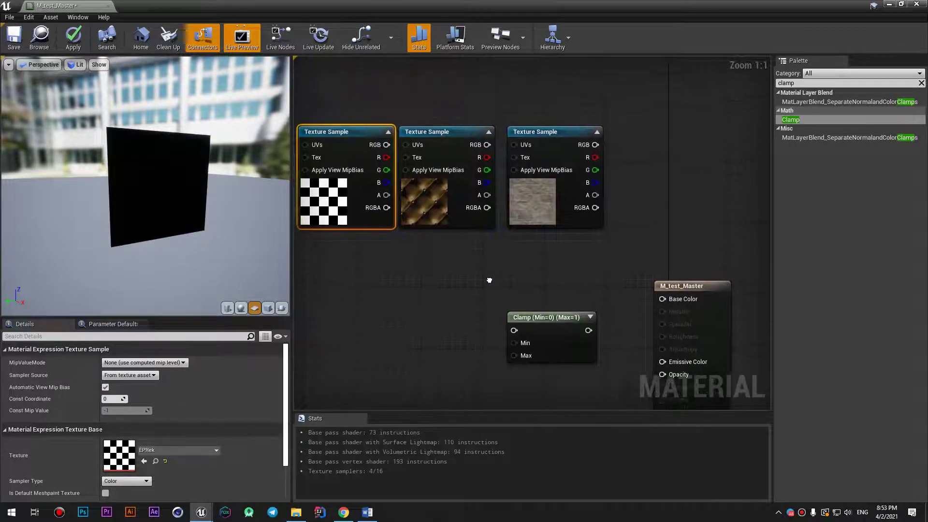
drag(464, 122, 472, 121)
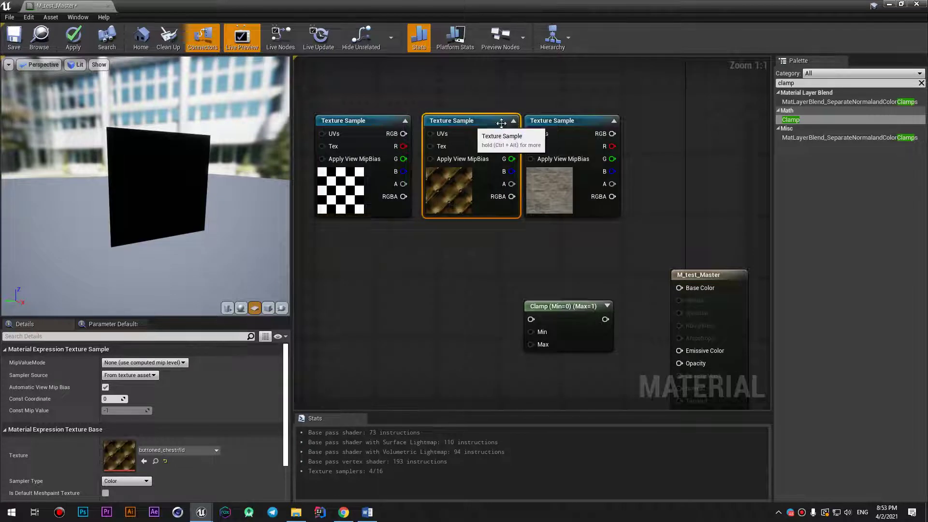
drag(570, 121, 578, 121)
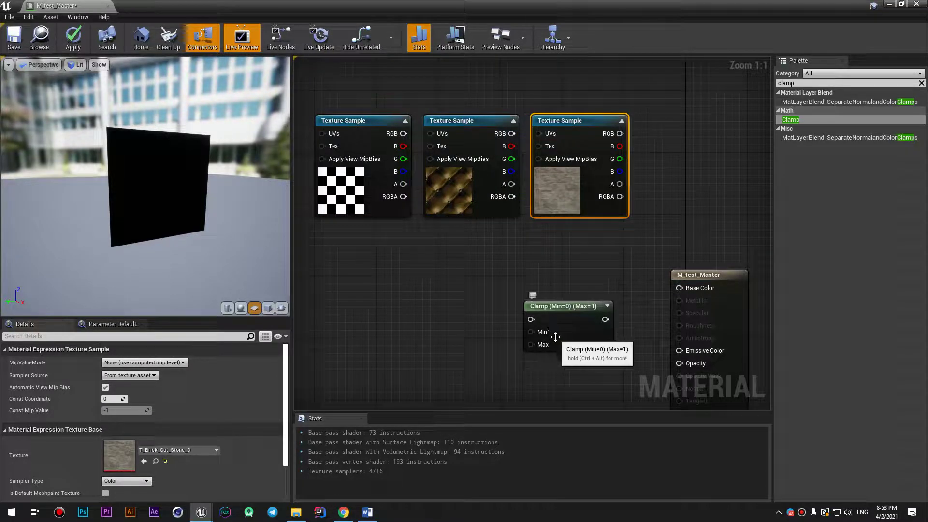
Step: Add a constant colour node left of the Clamp and make it orange (1,0.396,0)
click(399, 333)
drag(418, 330, 371, 302)
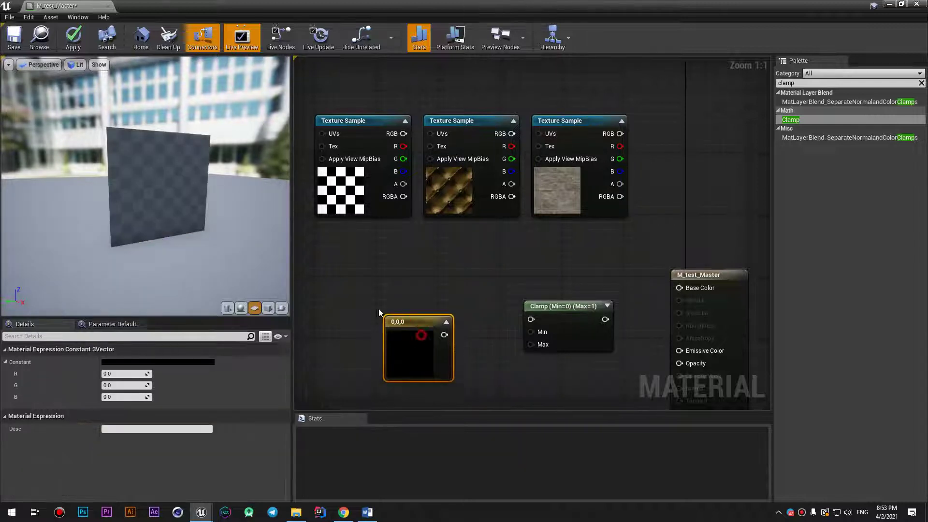
click(147, 364)
mouse_move(236, 314)
mouse_down()
mouse_move(269, 342)
mouse_move(290, 281)
mouse_up()
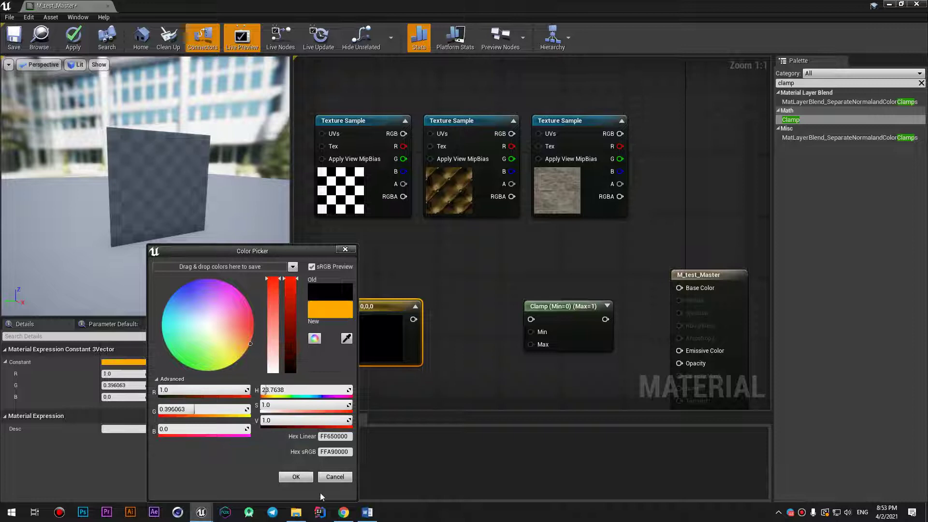
click(297, 476)
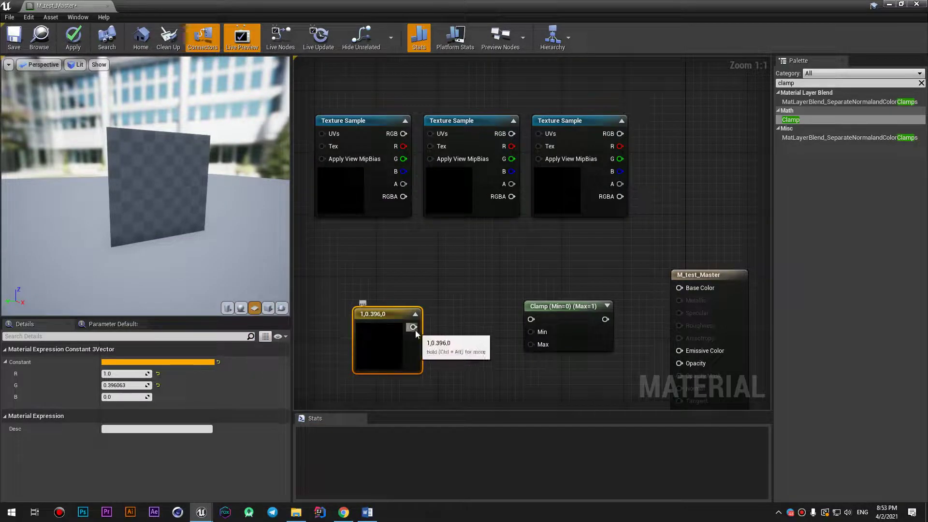
Step: Wire the orange constant through the Clamp into Emissive Color and preview it on a sphere
drag(415, 329, 531, 319)
mouse_move(605, 319)
mouse_down()
mouse_move(664, 296)
mouse_move(679, 350)
mouse_up()
drag(694, 275, 684, 224)
click(241, 308)
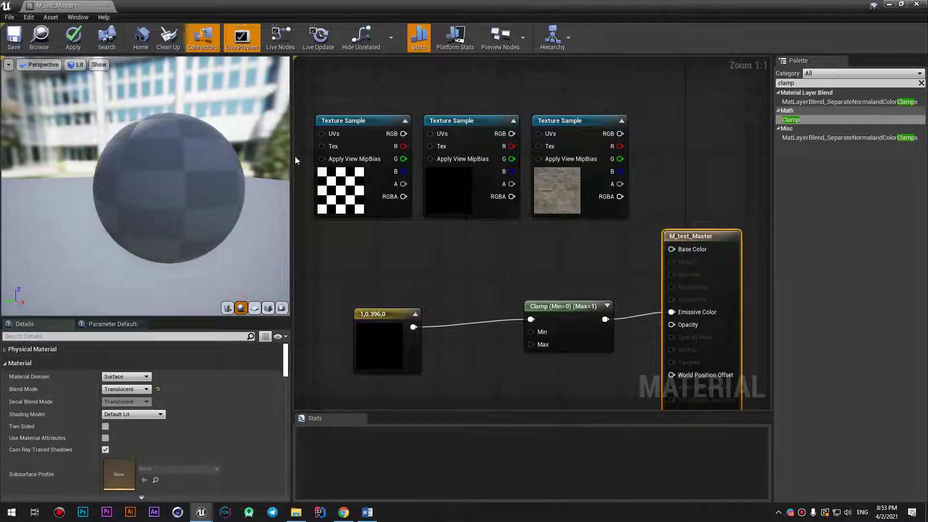
Step: Keep the Lit view mode and move the Clamp and orange constant nodes closer together
click(77, 65)
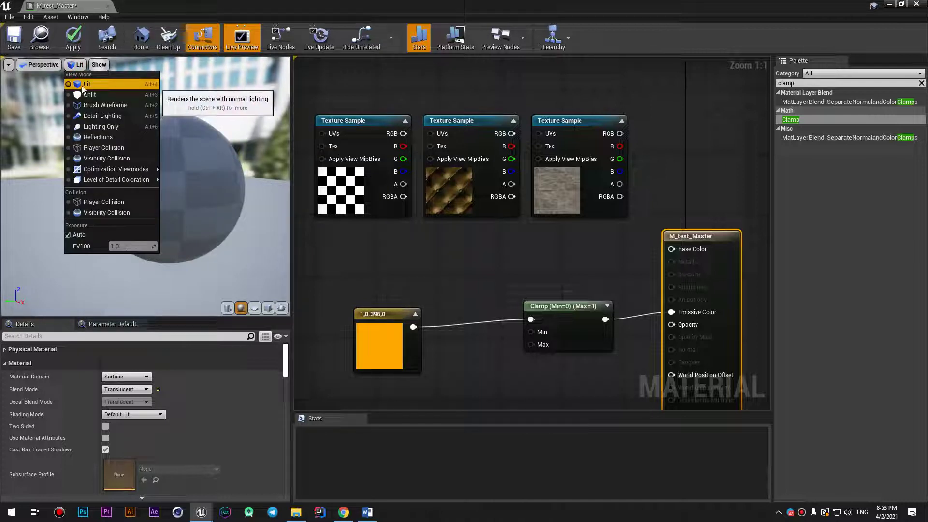
click(82, 89)
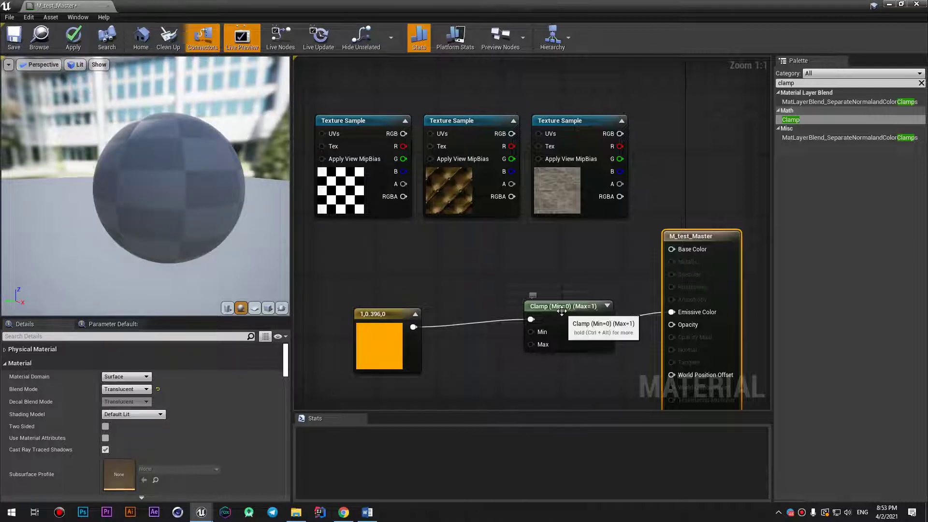
drag(546, 322, 515, 322)
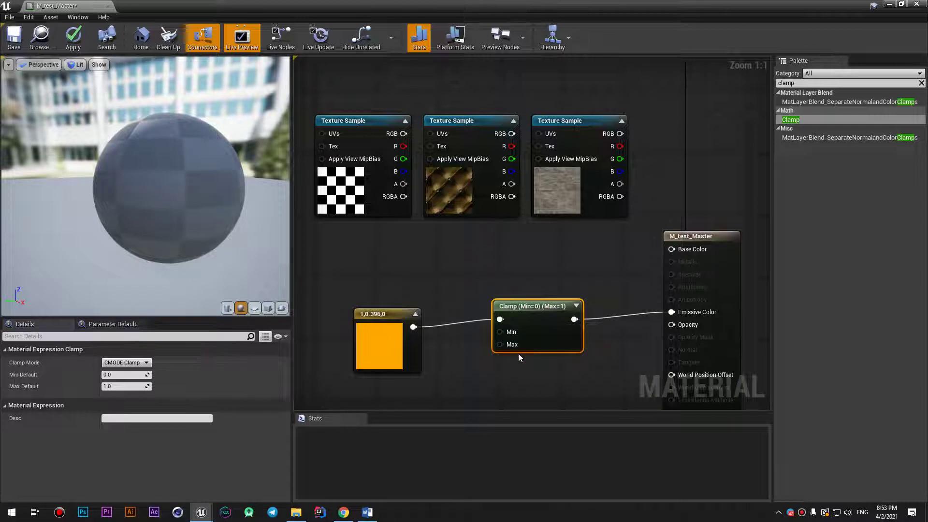
drag(377, 309, 393, 251)
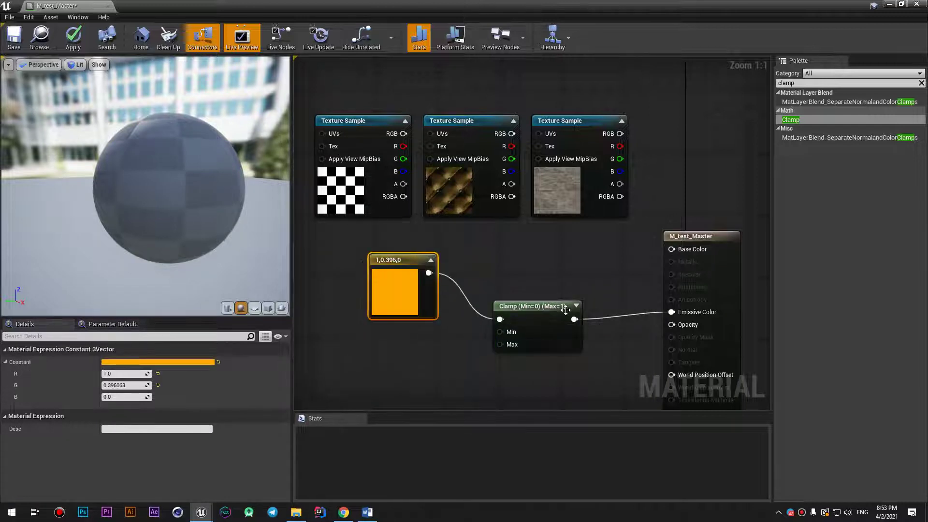
click(547, 310)
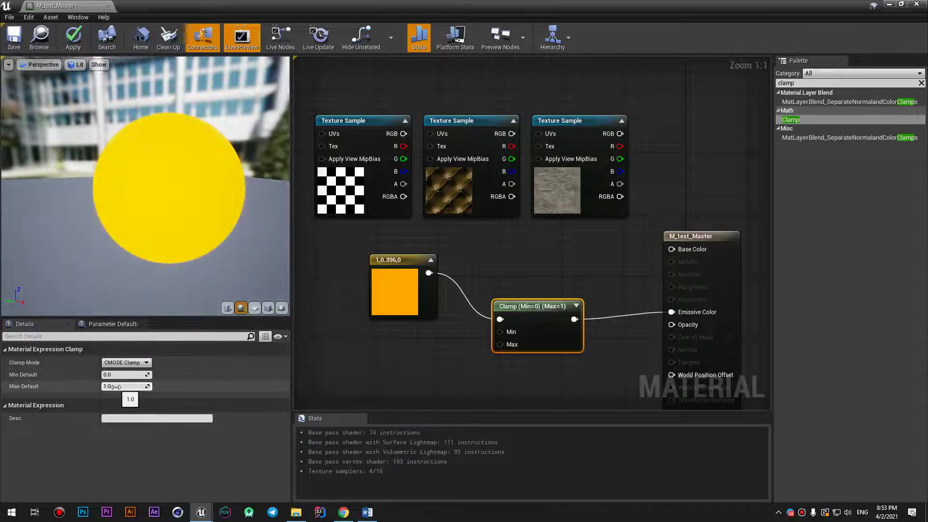
Step: In the constant's Details, set R to 10, G to 10 and B to 50
drag(389, 262, 379, 262)
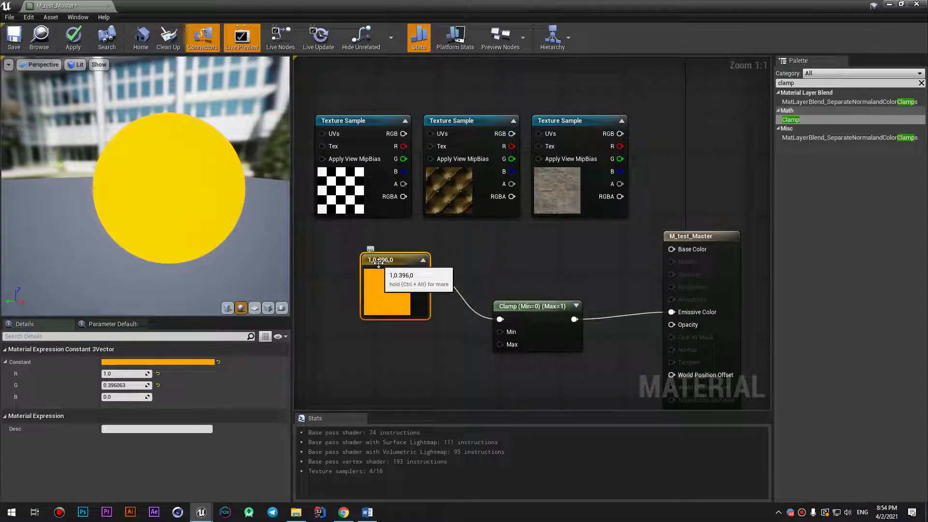
click(120, 375)
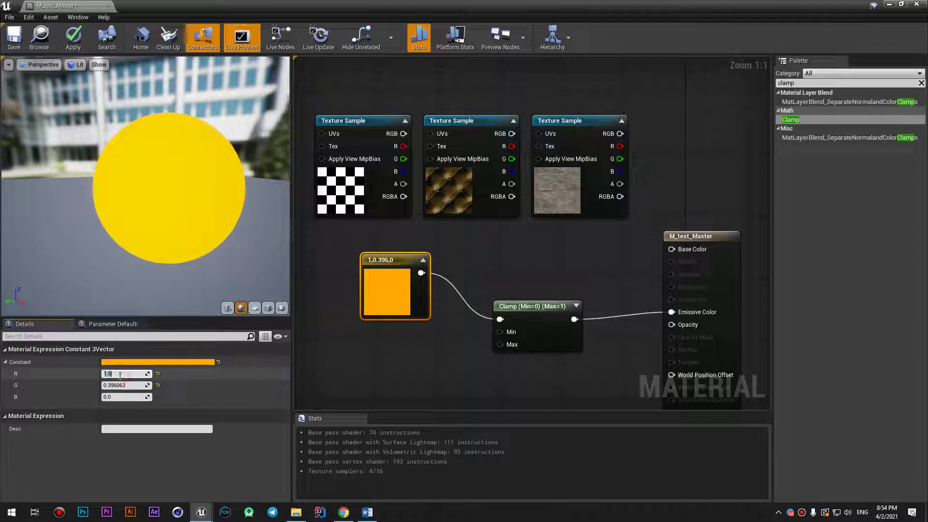
text(10)
key(Tab)
text(10)
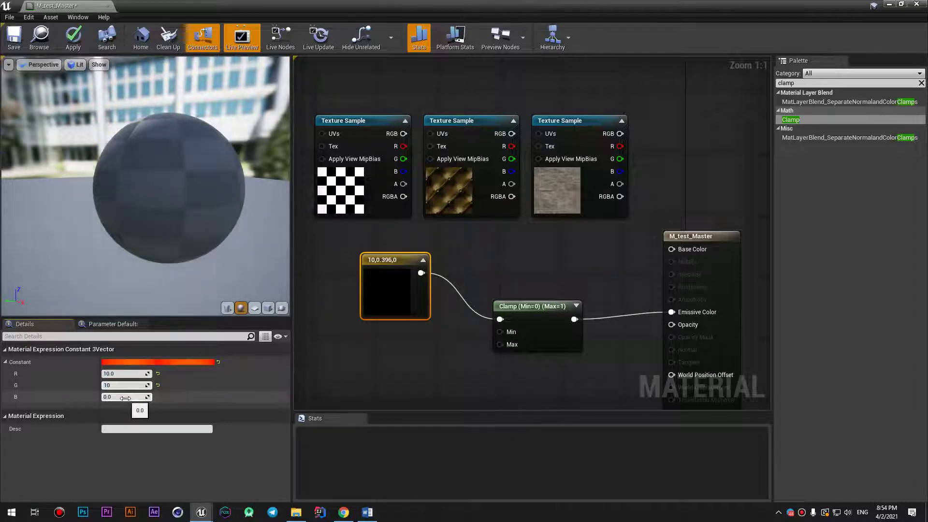
click(127, 398)
text(10)
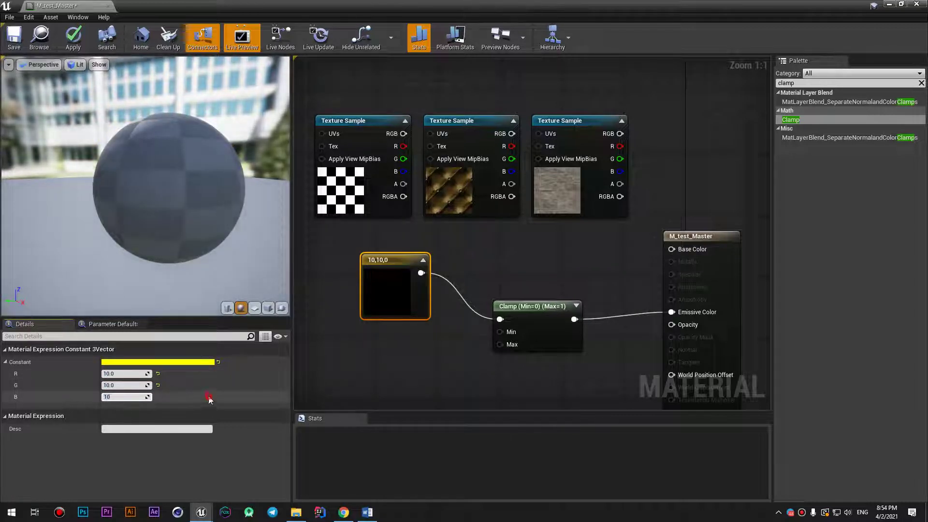
click(209, 399)
click(127, 397)
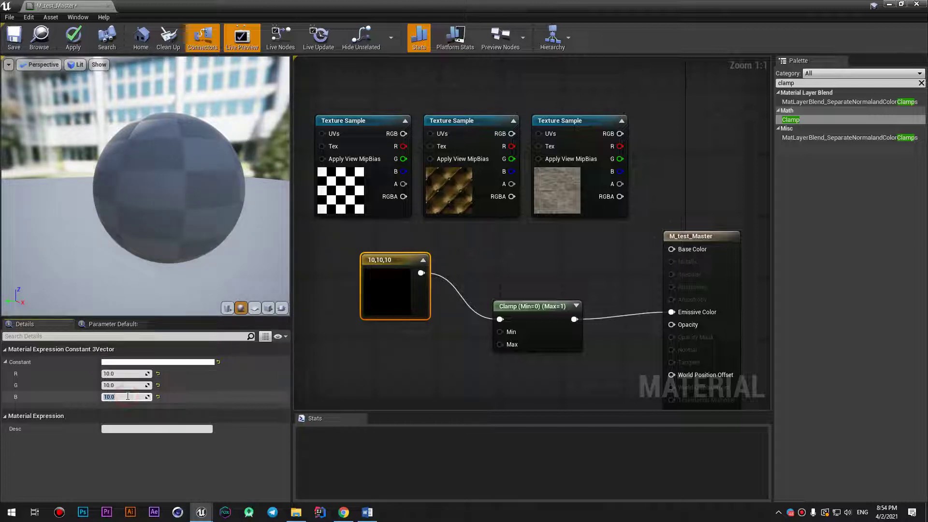
text(50)
key(Return)
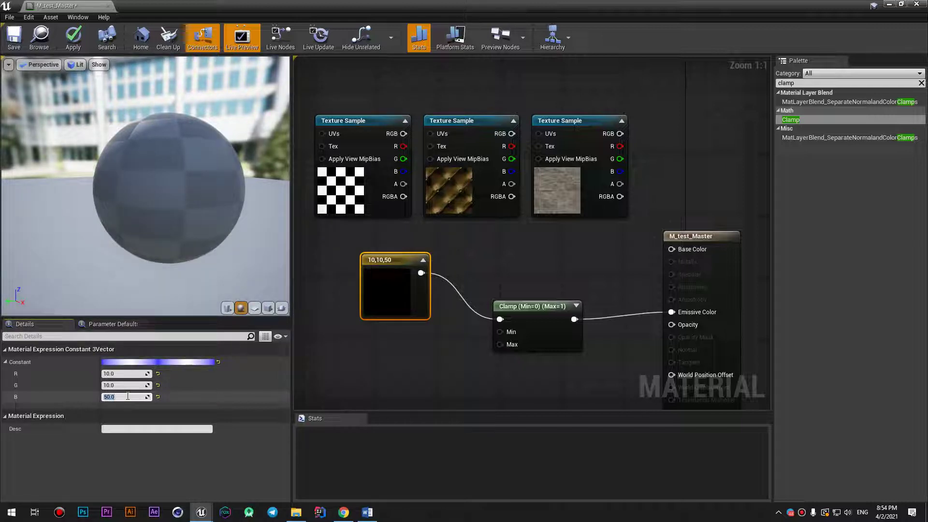
Step: Apply the 10,10,50 colour, set the Clamp's Max Default to 50, and apply again
click(73, 39)
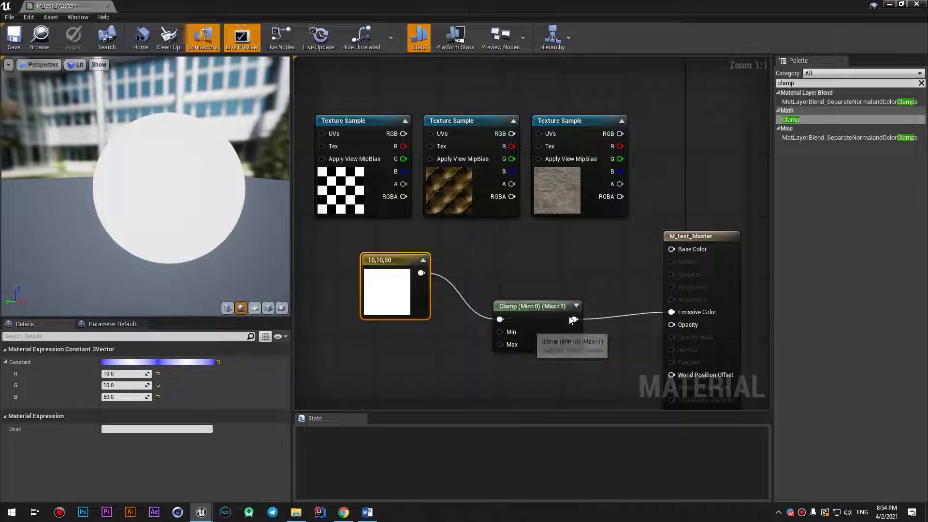
click(531, 320)
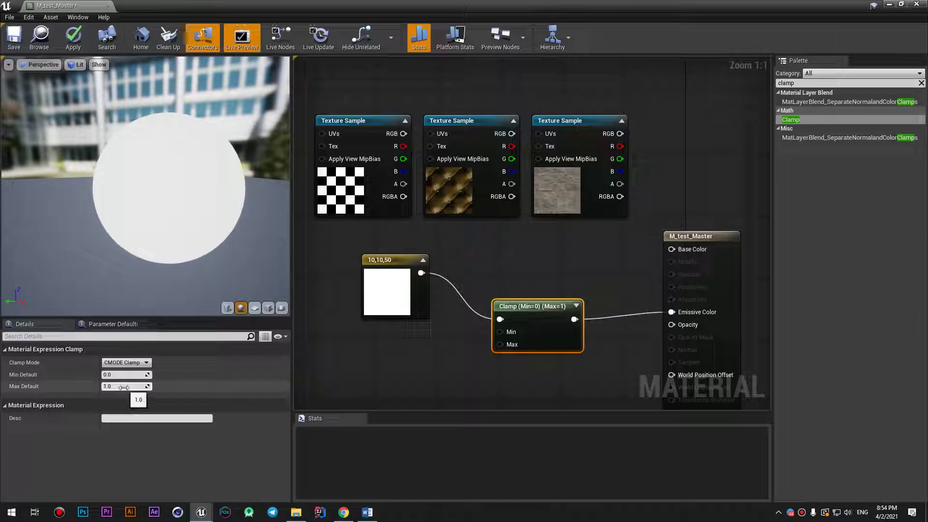
click(125, 387)
text(0)
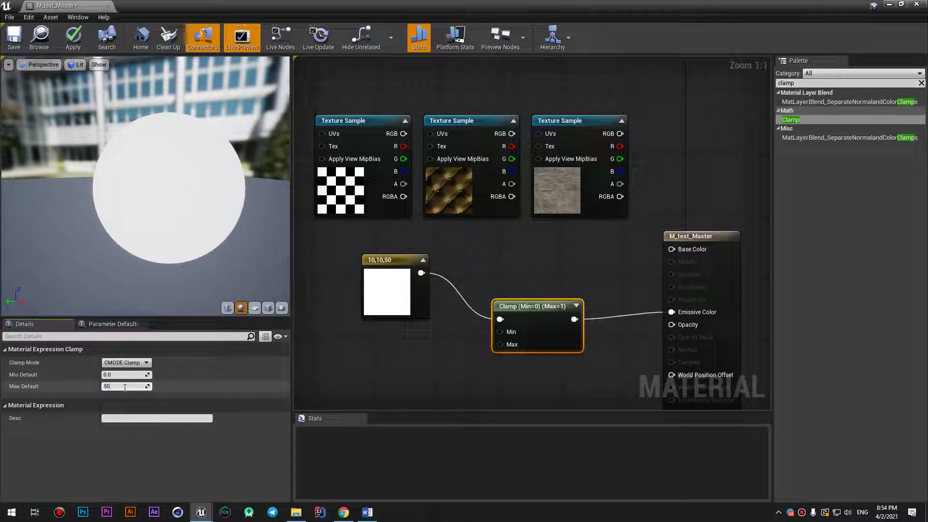
key(Return)
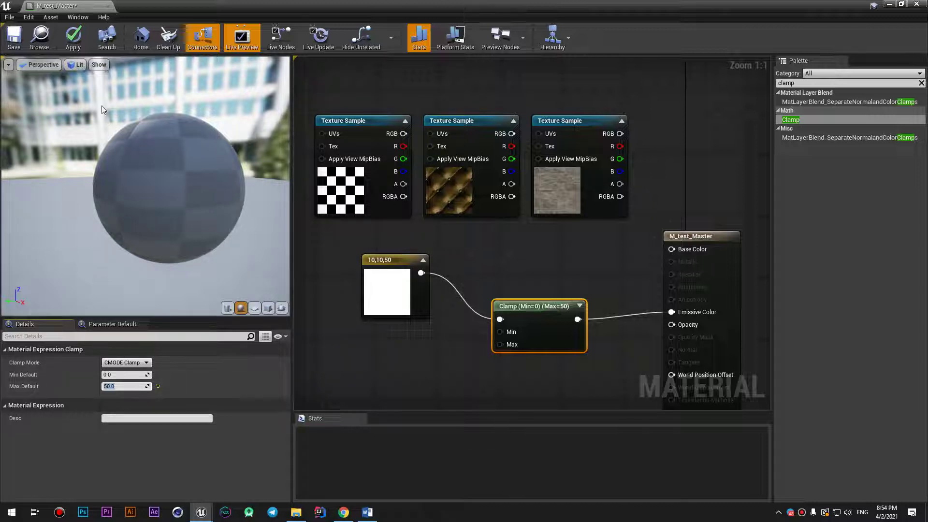
click(74, 46)
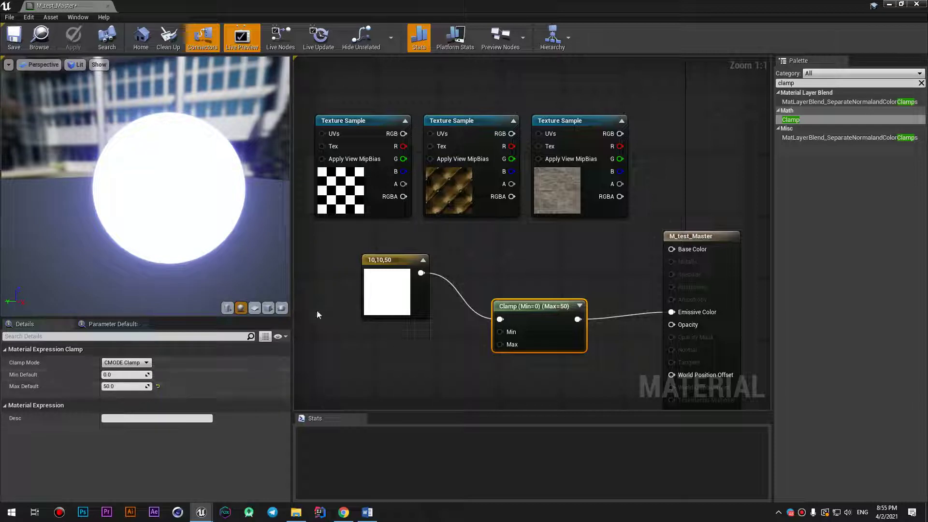
click(381, 262)
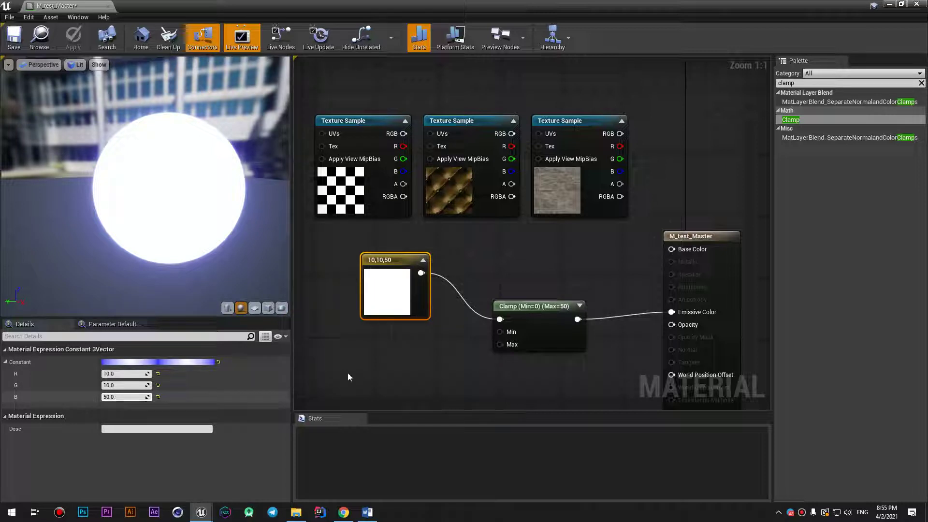
Step: Try the Clamp's Min, Max and both modes, settling on CMODE Clamp Min
mouse_move(496, 304)
mouse_down()
mouse_move(503, 274)
mouse_move(607, 356)
mouse_move(492, 258)
mouse_up()
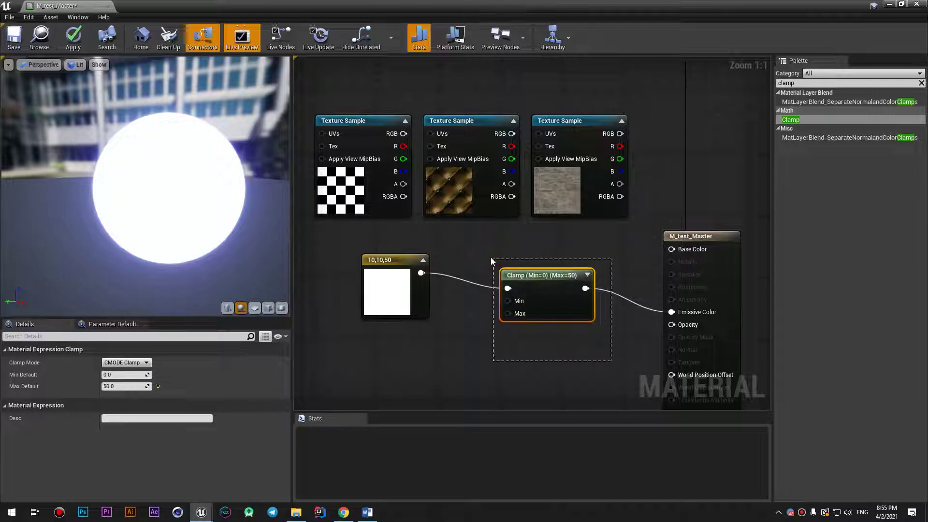
click(144, 363)
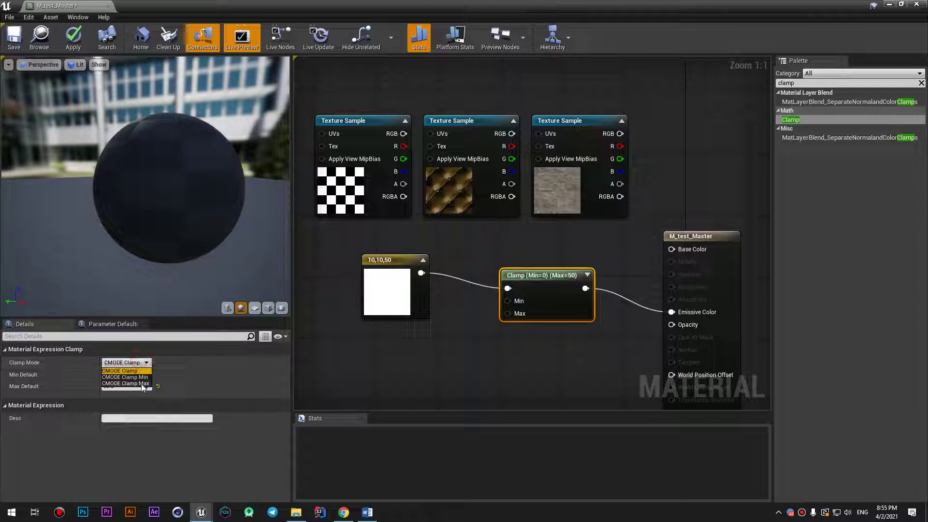
click(126, 377)
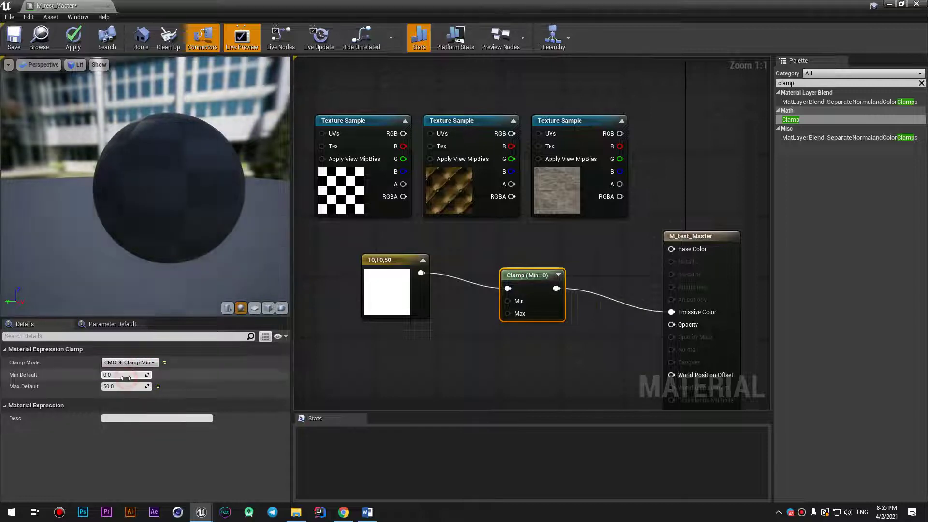
click(145, 363)
click(146, 384)
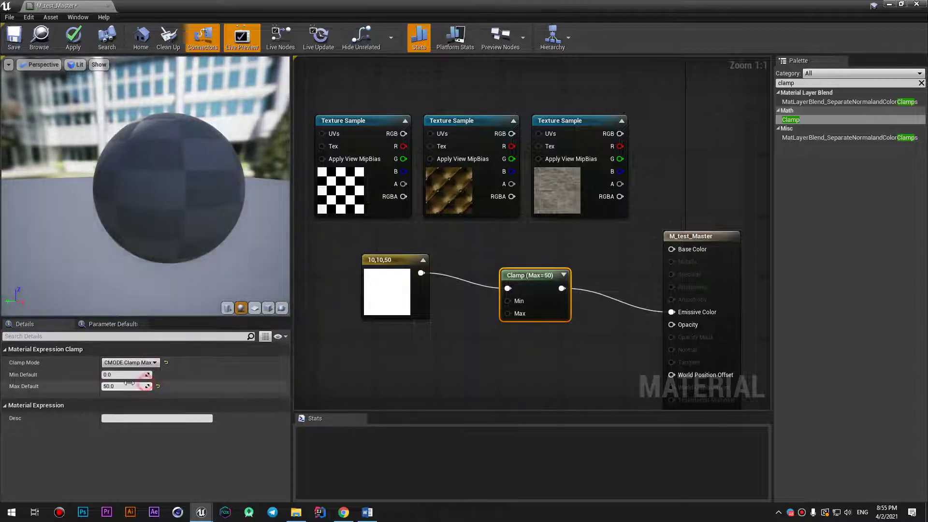
click(140, 363)
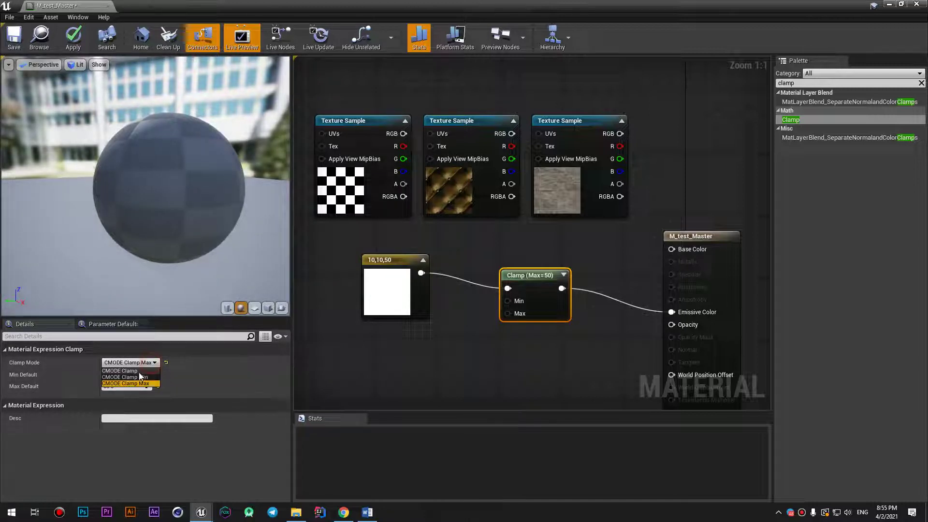
click(121, 371)
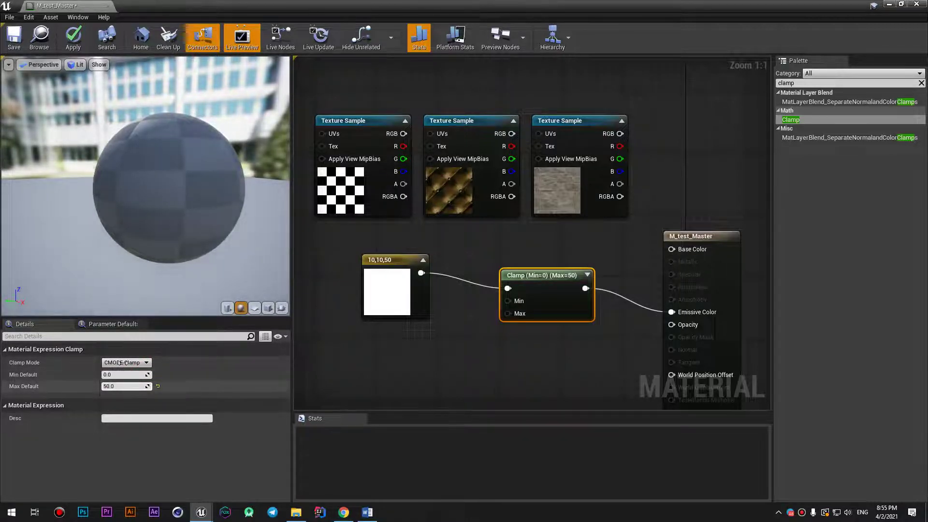
click(124, 363)
click(126, 376)
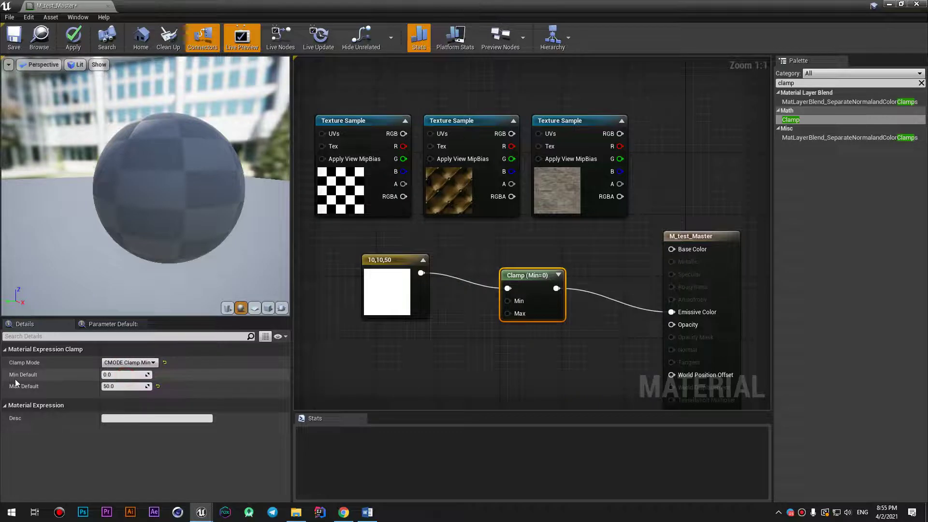
click(128, 363)
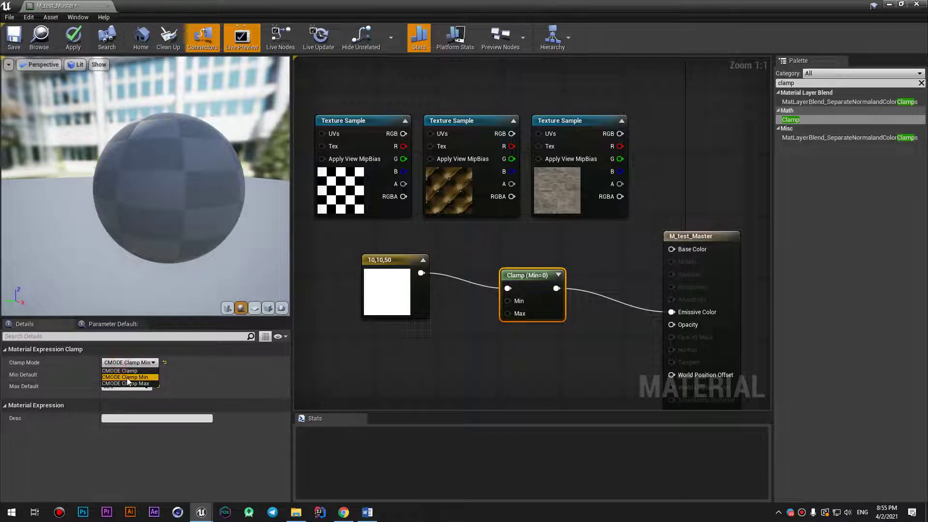
click(124, 370)
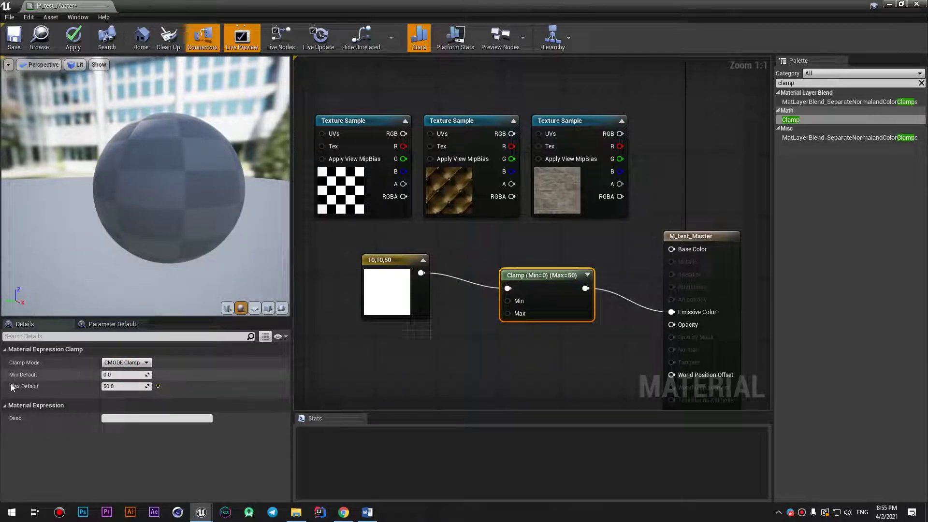
click(126, 363)
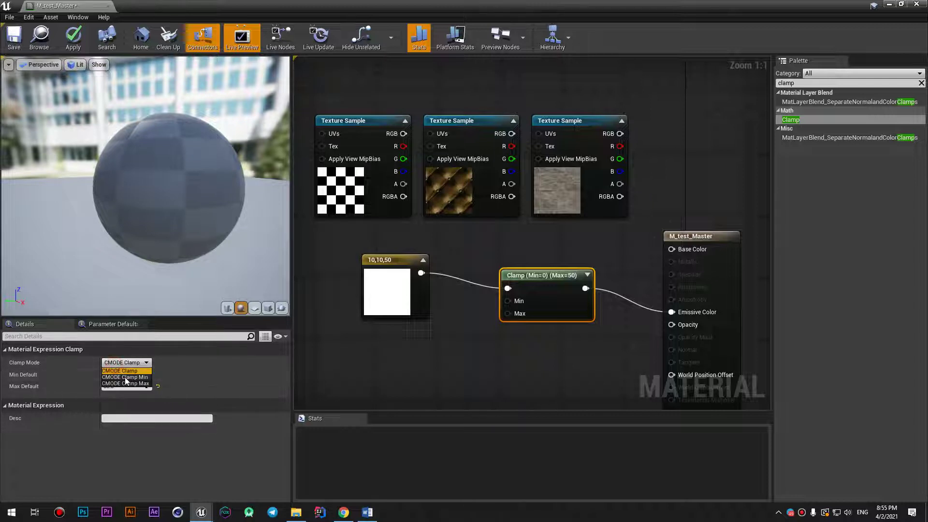
click(125, 377)
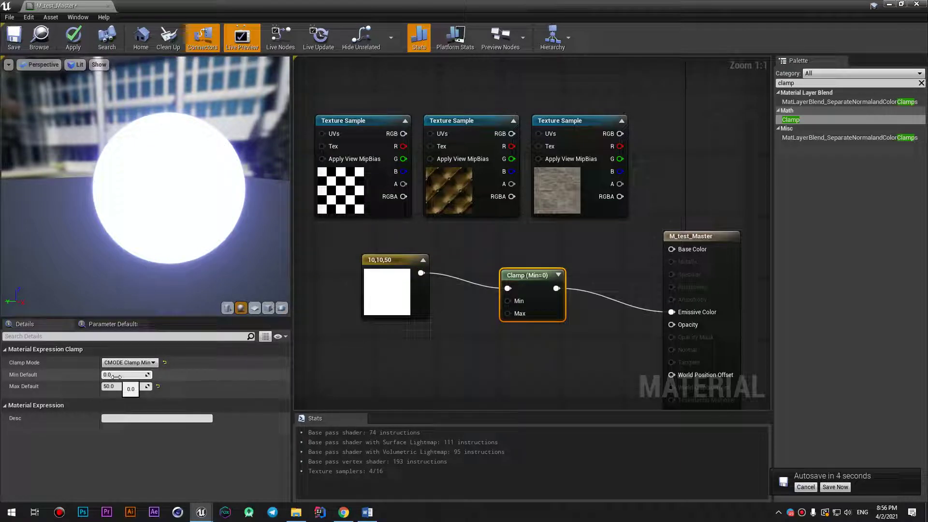
click(130, 363)
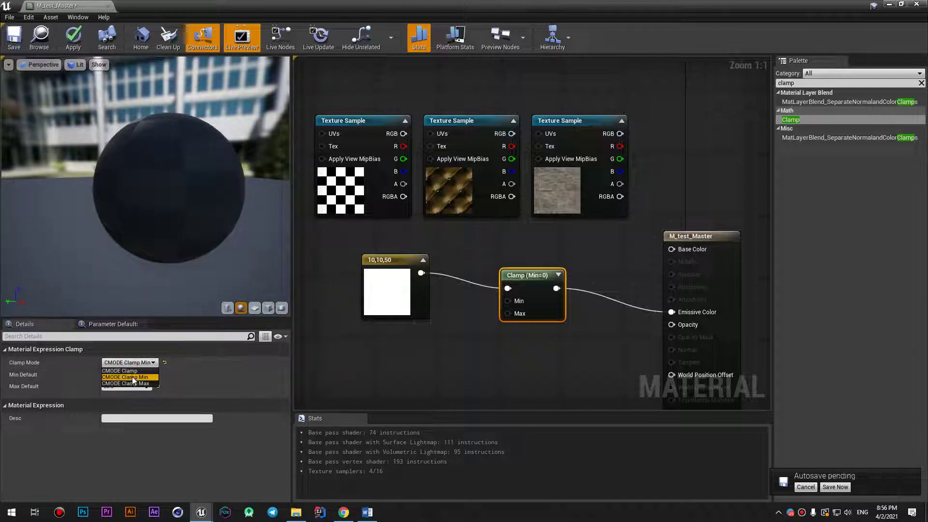
click(133, 377)
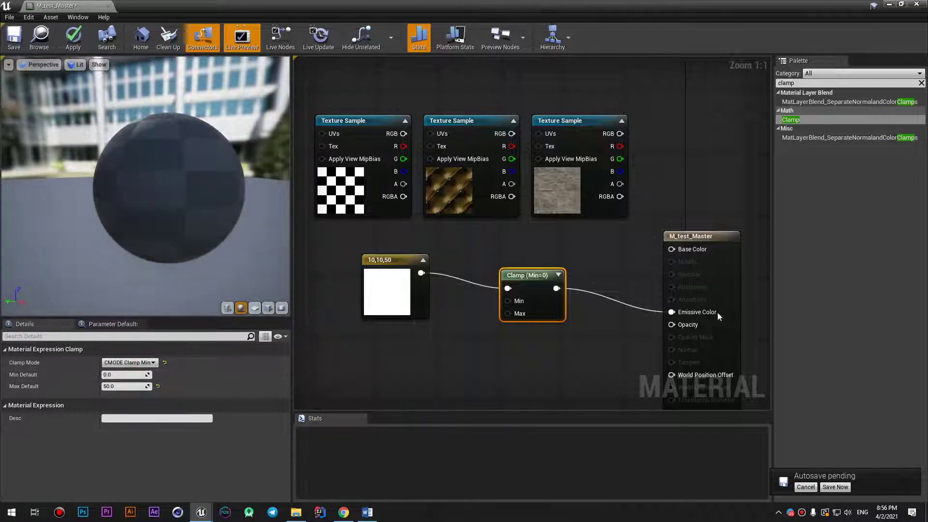
Step: Delete the 10,10,50 constant and Clamp nodes from the graph
scroll(407, 290, down, 1)
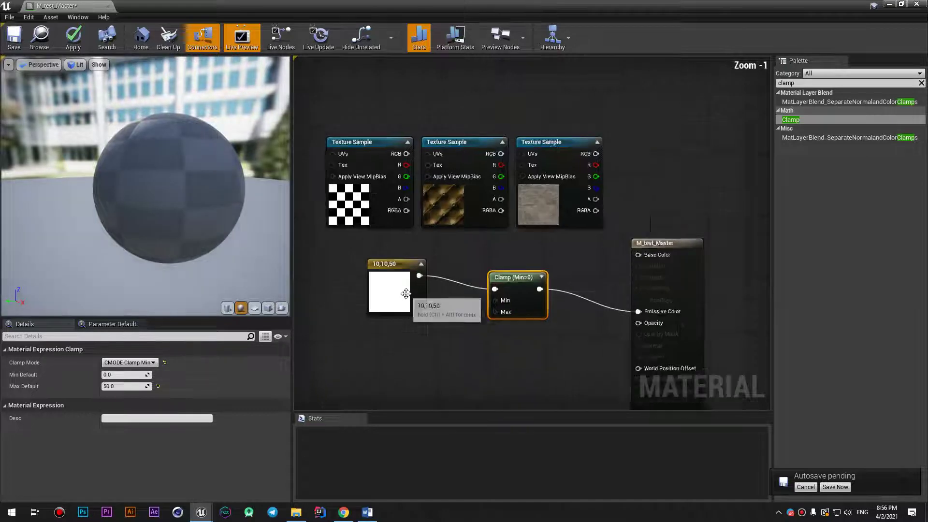
scroll(407, 290, down, 1)
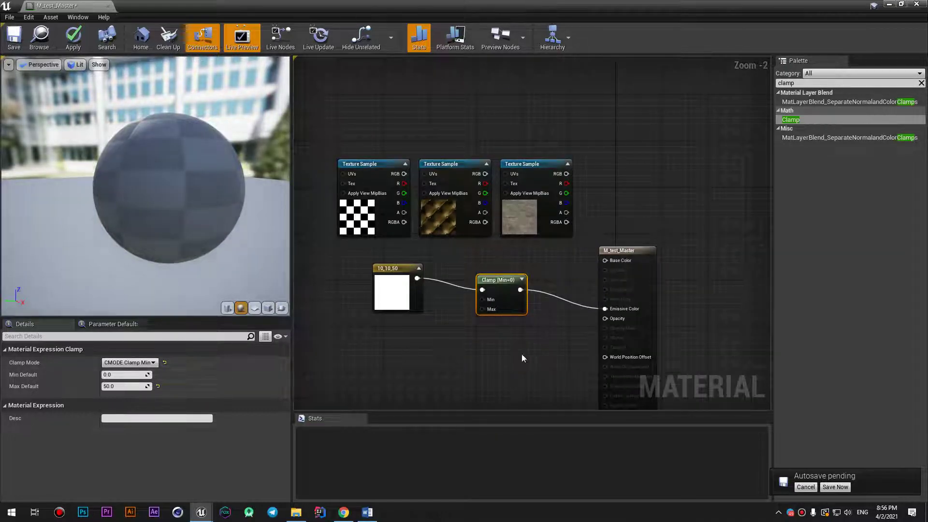
drag(522, 359, 383, 271)
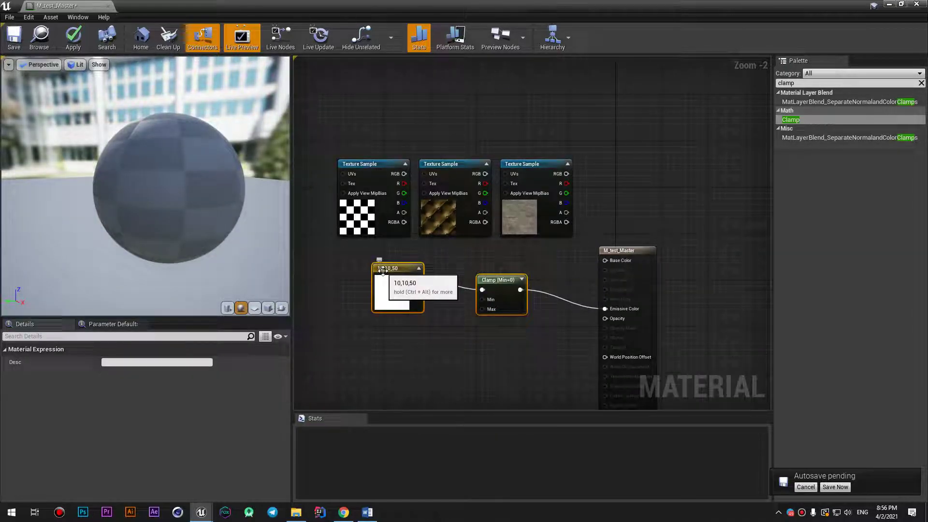
click(496, 281)
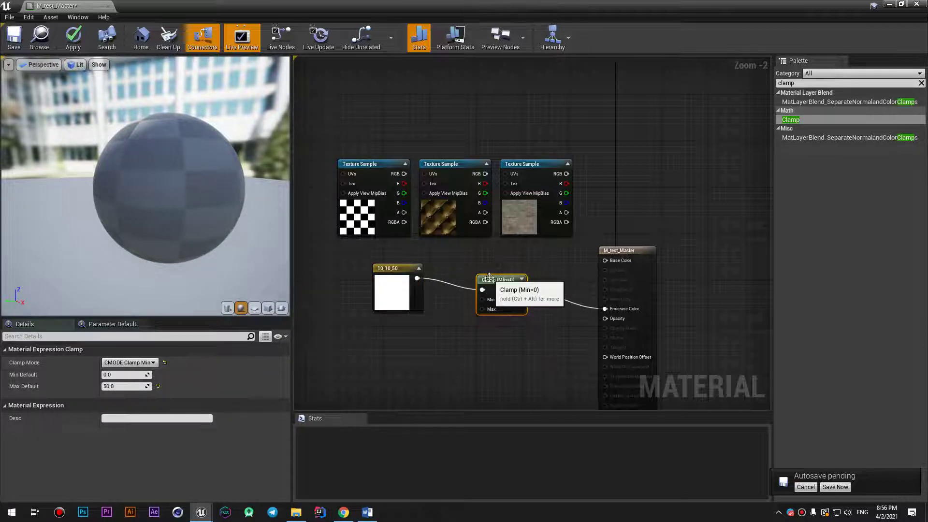
drag(504, 257, 434, 349)
key(Delete)
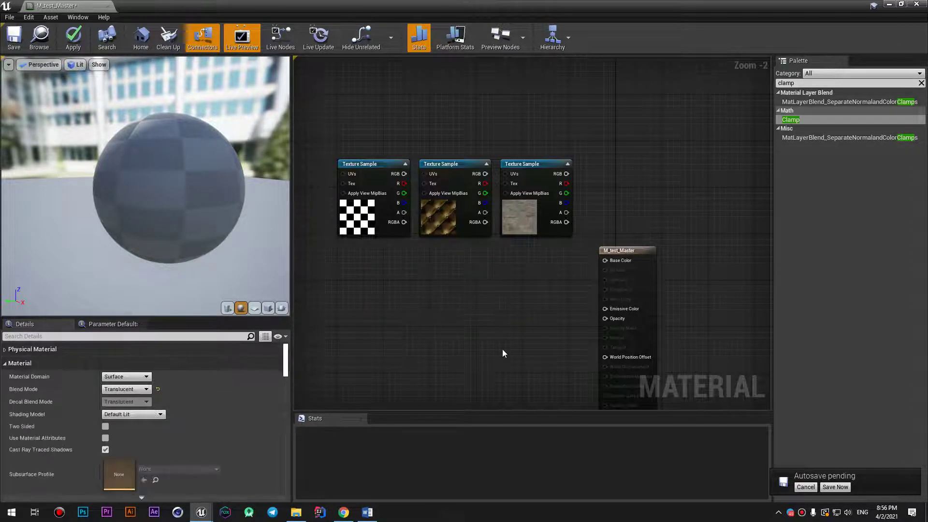
Step: Remove a stray parameter node, then search 'sine' and drag a Sine node into the graph
click(446, 344)
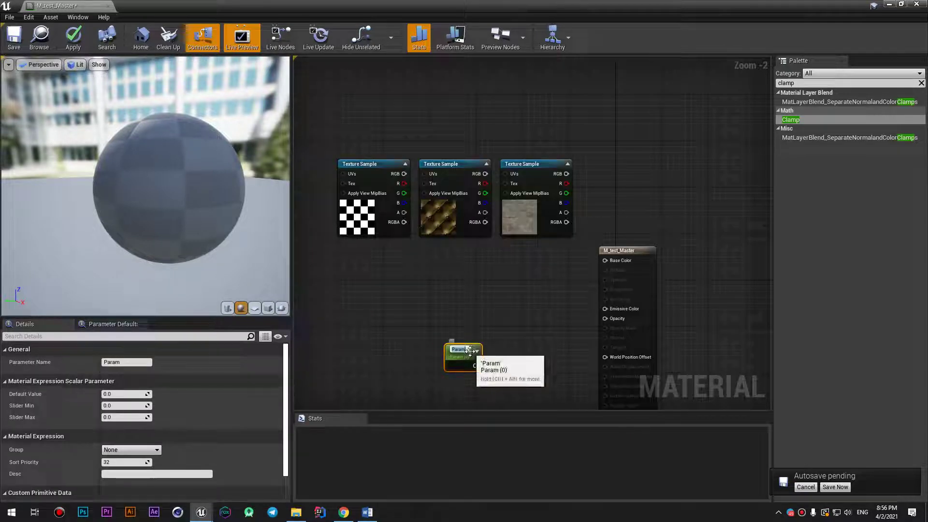
key(Delete)
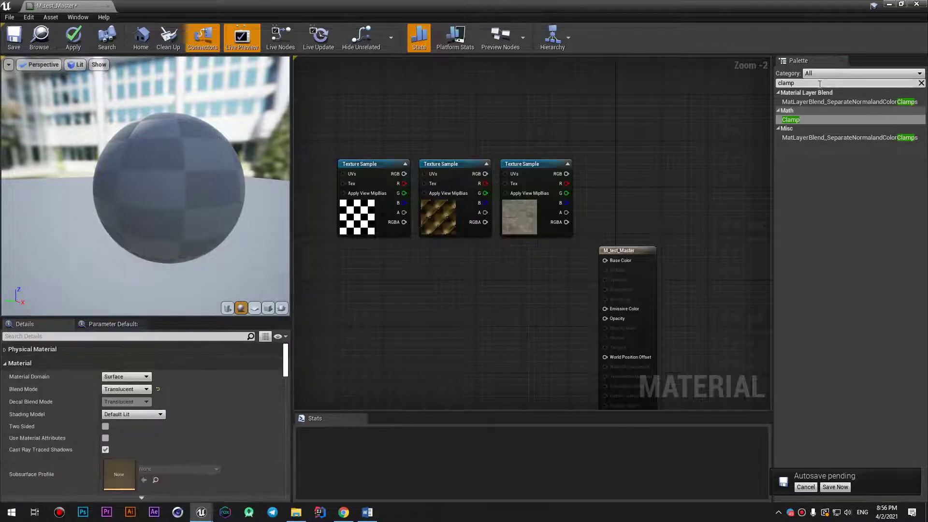
key(ctrl+a)
text(sin)
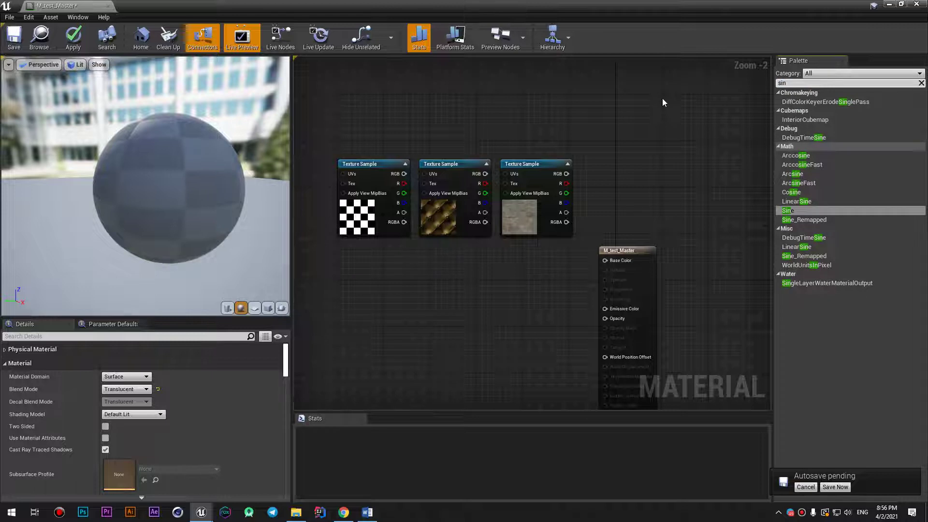
text(e)
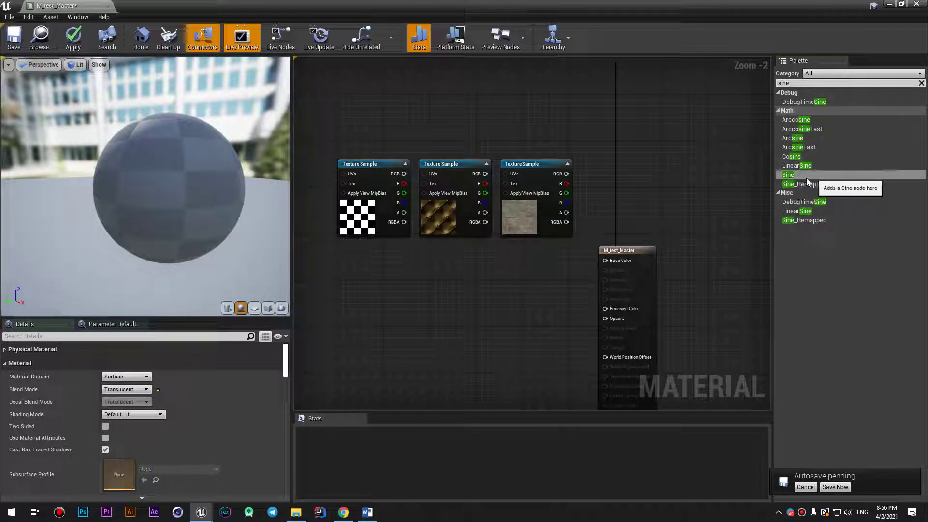
drag(794, 177, 406, 317)
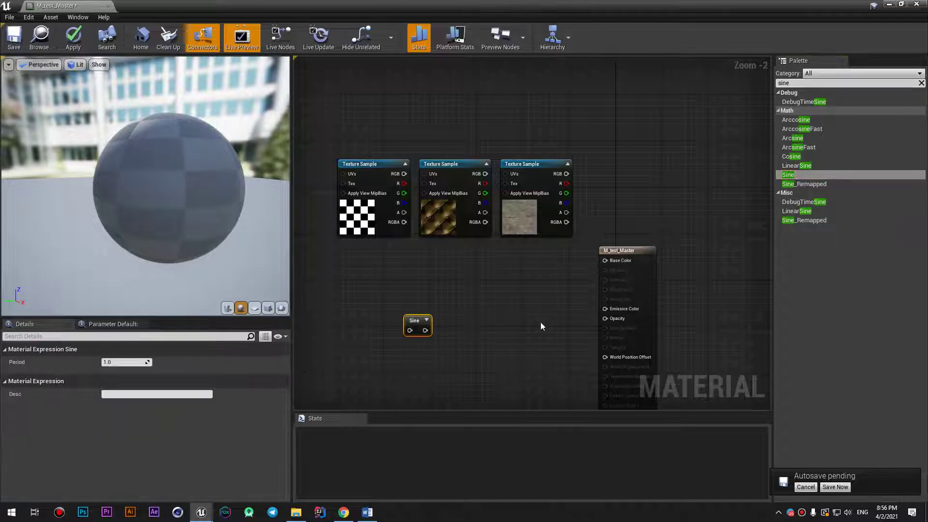
Step: Search Google for 'sin' in a new Chrome tab
click(344, 513)
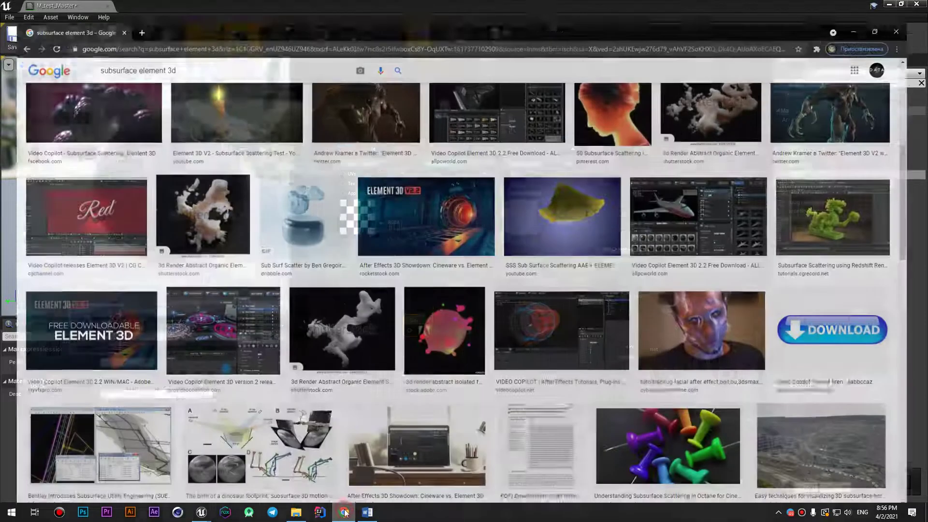
click(131, 8)
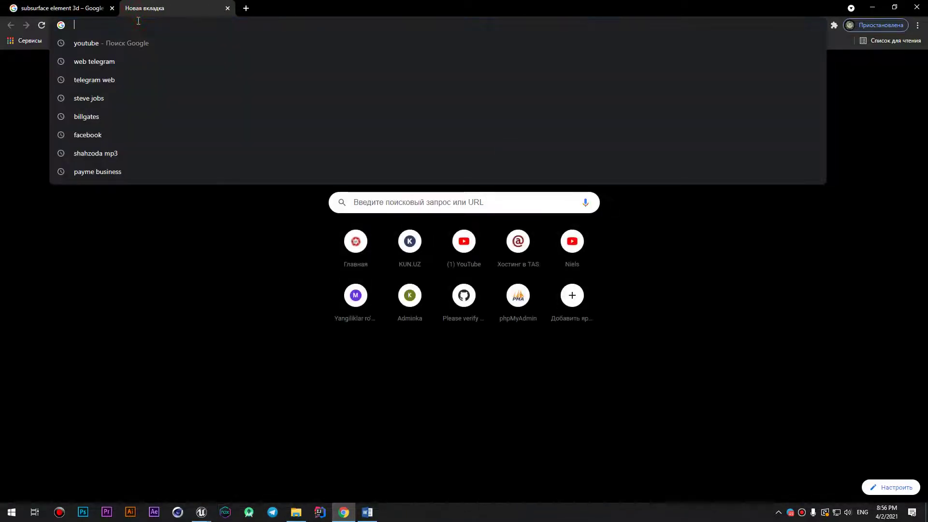
text(sinuc)
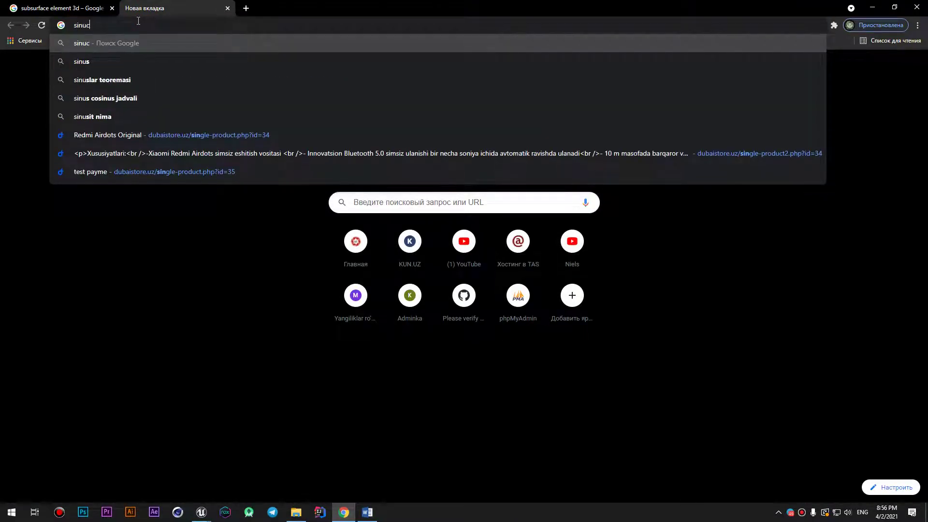
key(BackSpace)
text(s)
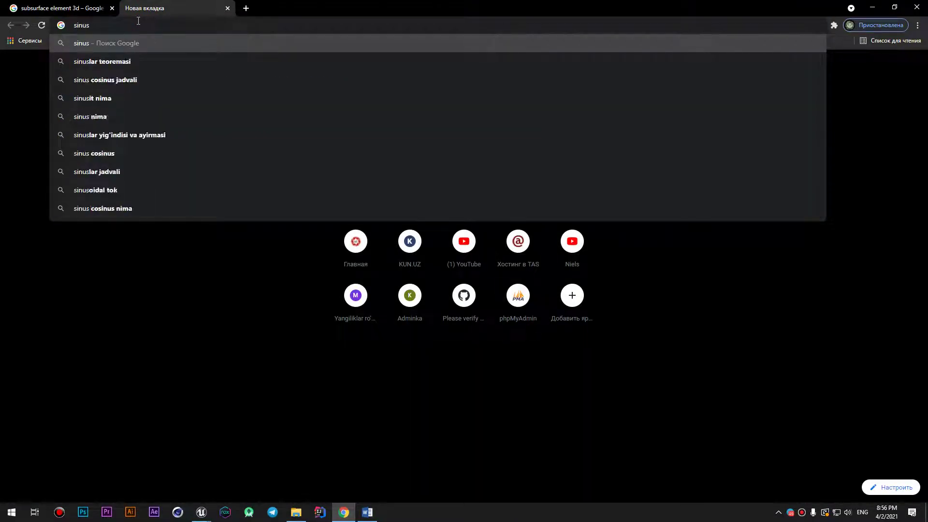
key(BackSpace)
key(BackSpace)
key(Return)
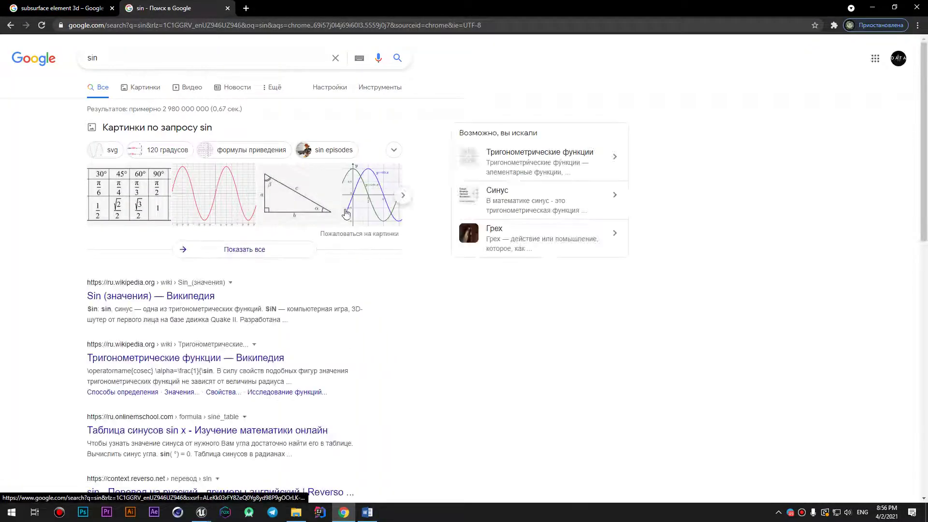
Step: Switch to image results for 'sin' and browse the sine wave graphs
click(142, 96)
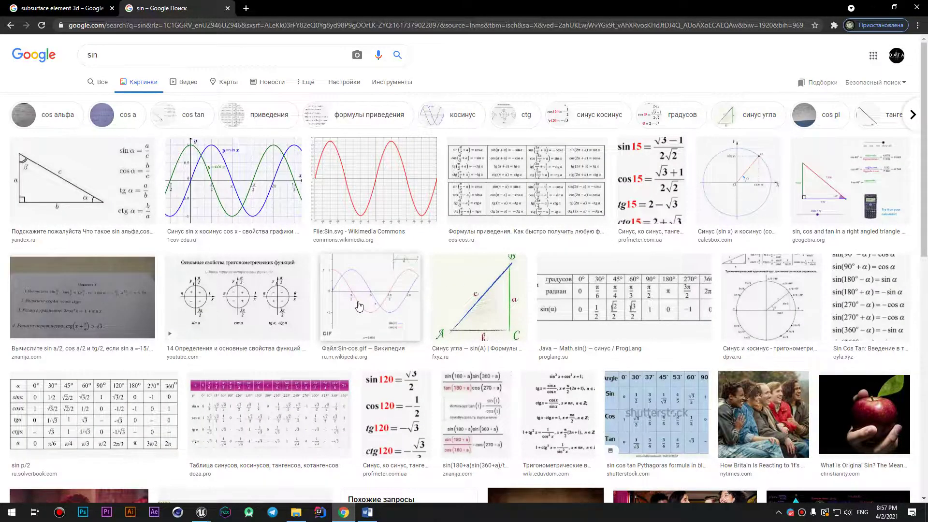
scroll(359, 306, down, 10)
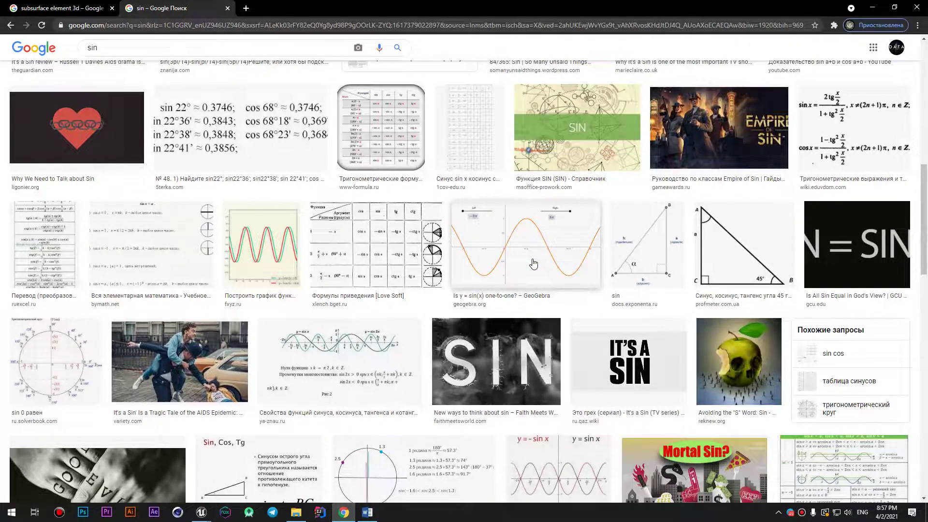
scroll(534, 263, down, 1)
scroll(534, 263, down, 6)
scroll(534, 264, up, 3)
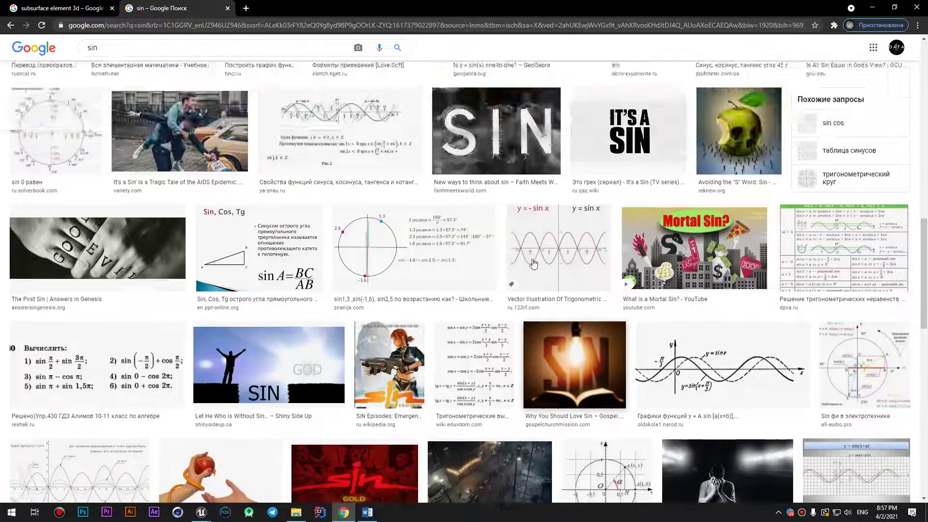
scroll(534, 263, up, 5)
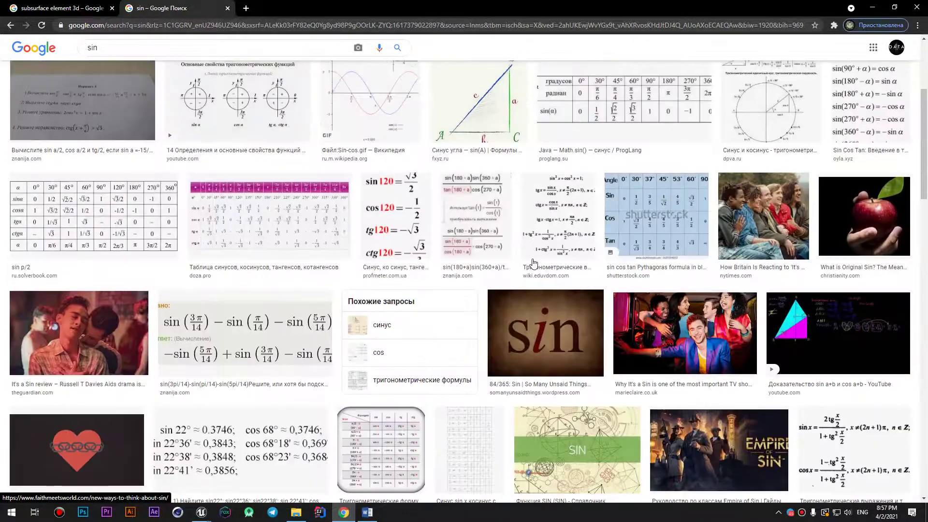
scroll(484, 280, up, 1)
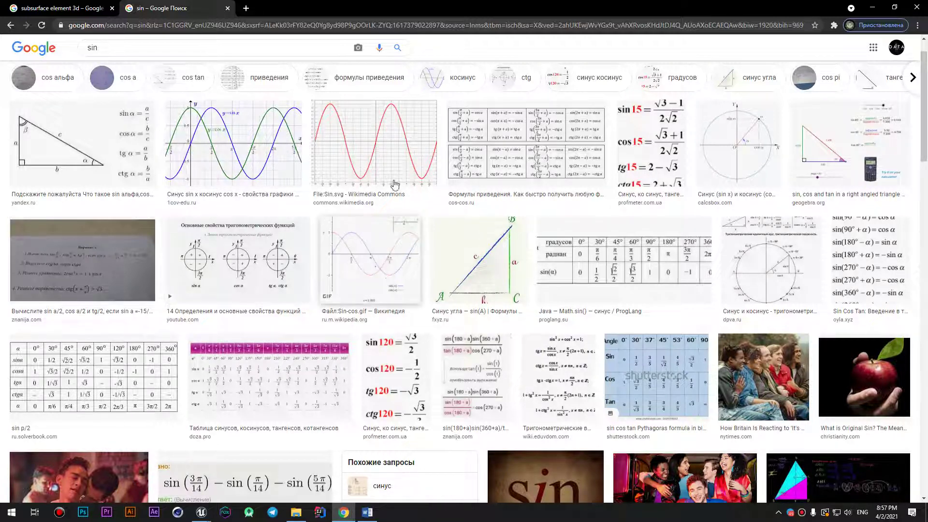
scroll(276, 160, down, 10)
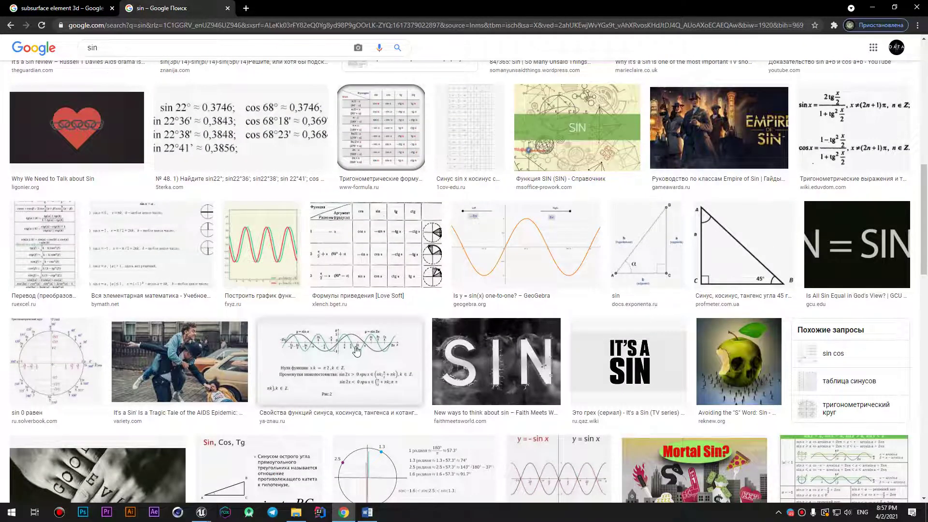
scroll(348, 353, down, 7)
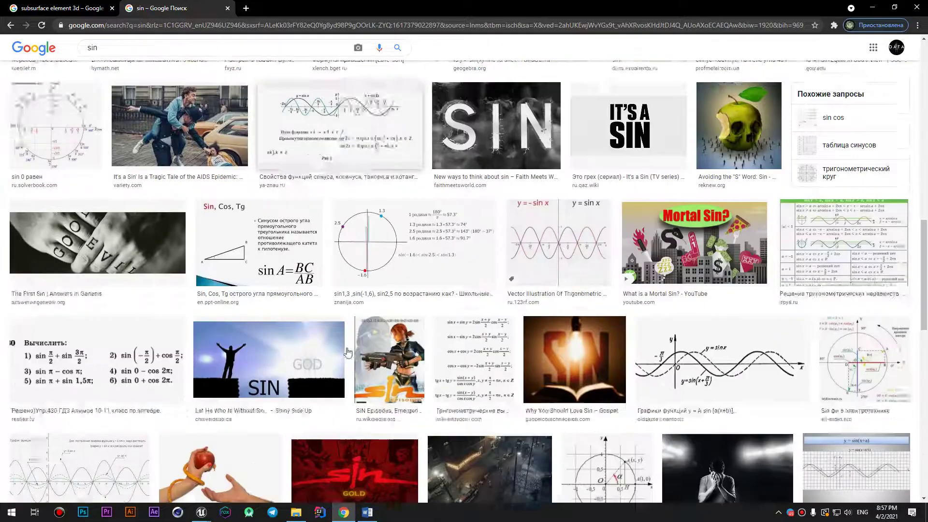
scroll(347, 352, up, 15)
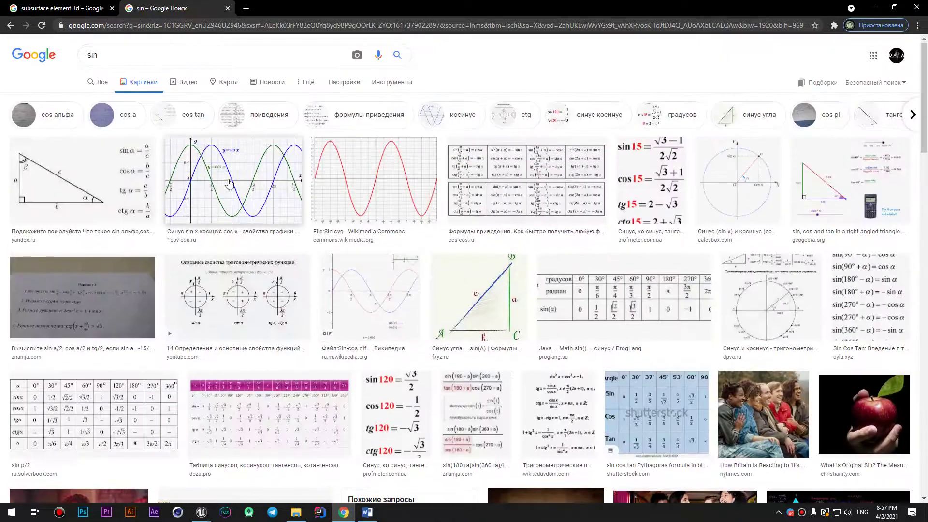
Step: Open the sin-cos-x.png sine and cosine graph alone in a new tab and zoom in
middle_click(233, 188)
key(ctrl+Tab)
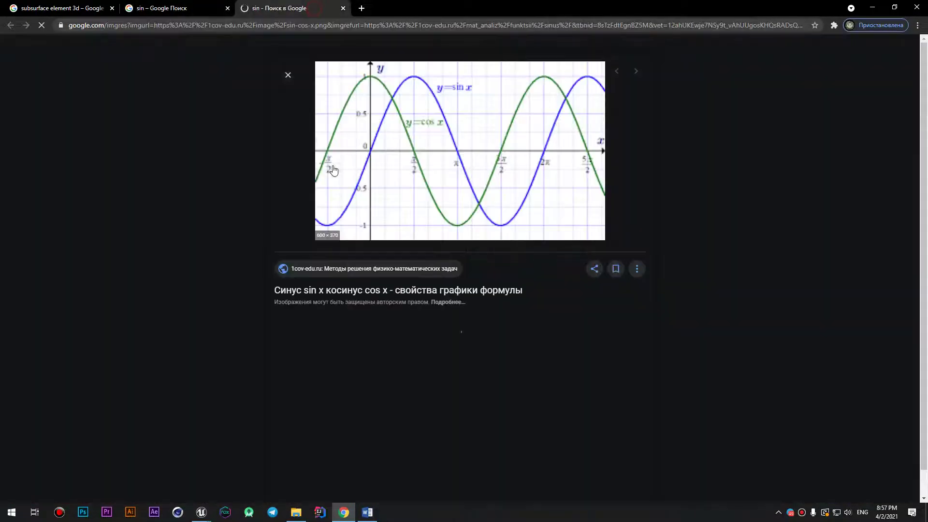
right_click(430, 157)
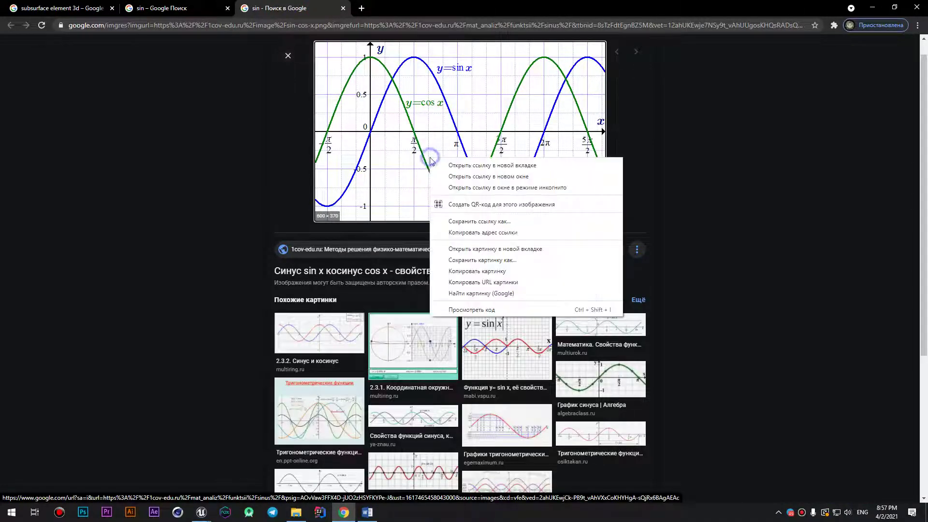
click(478, 248)
click(401, 15)
ctrl+scroll(559, 288, up, 1)
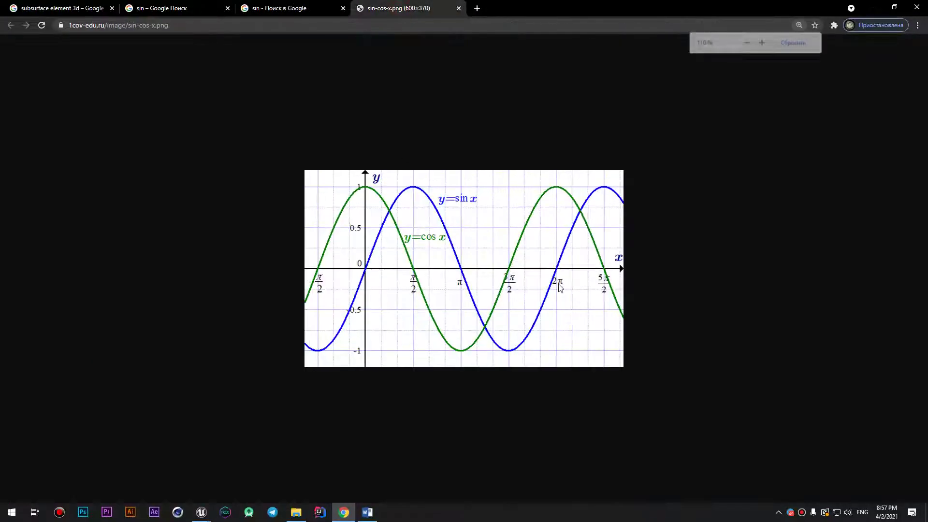
ctrl+scroll(559, 288, up, 2)
ctrl+scroll(559, 289, up, 1)
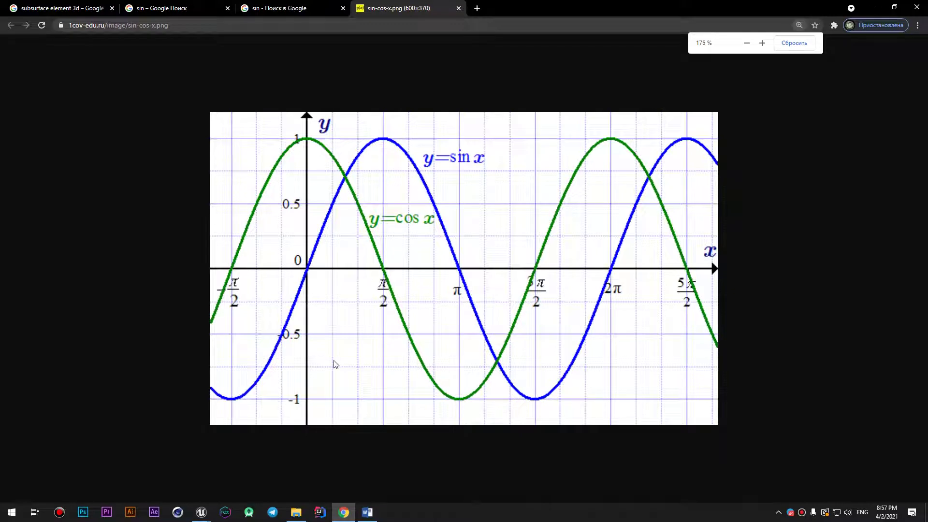
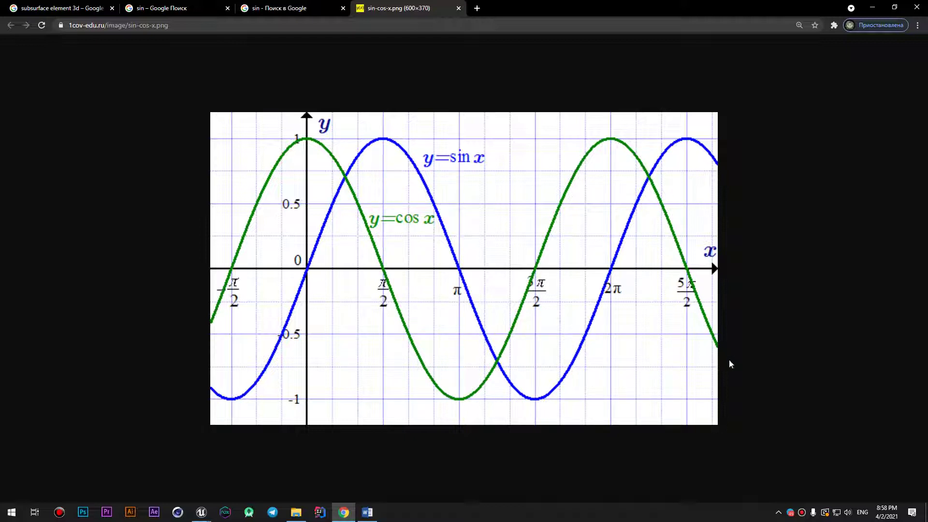
Step: Minimize Chrome so the Unreal M_test_Master material graph is back in view
click(873, 6)
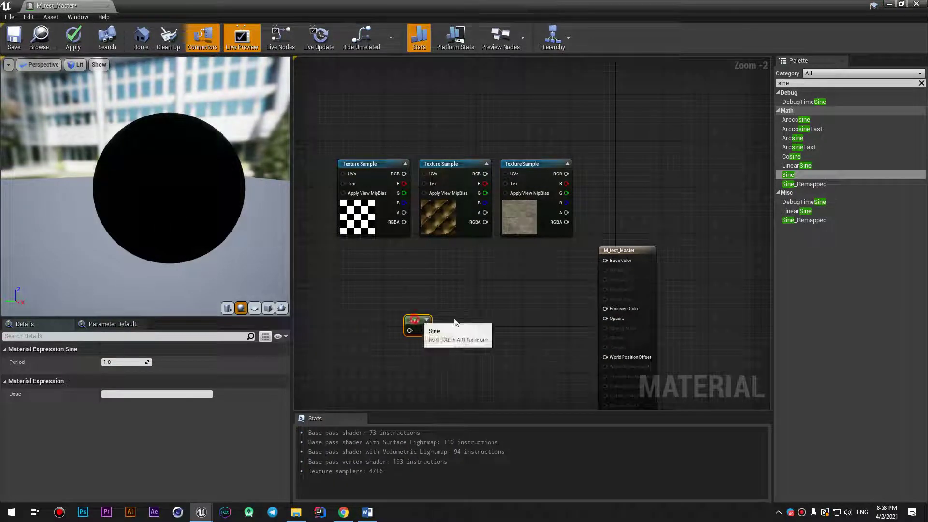
Step: Rearrange the texture samples so the checker texture sits above the Sine node
drag(429, 321, 492, 315)
drag(446, 167, 447, 132)
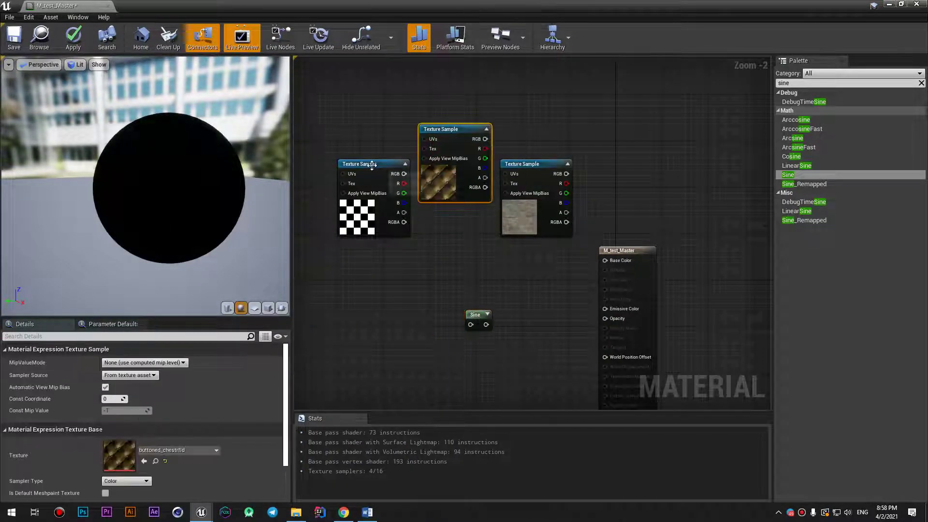
mouse_move(368, 164)
mouse_down()
mouse_move(368, 245)
mouse_move(545, 284)
mouse_up()
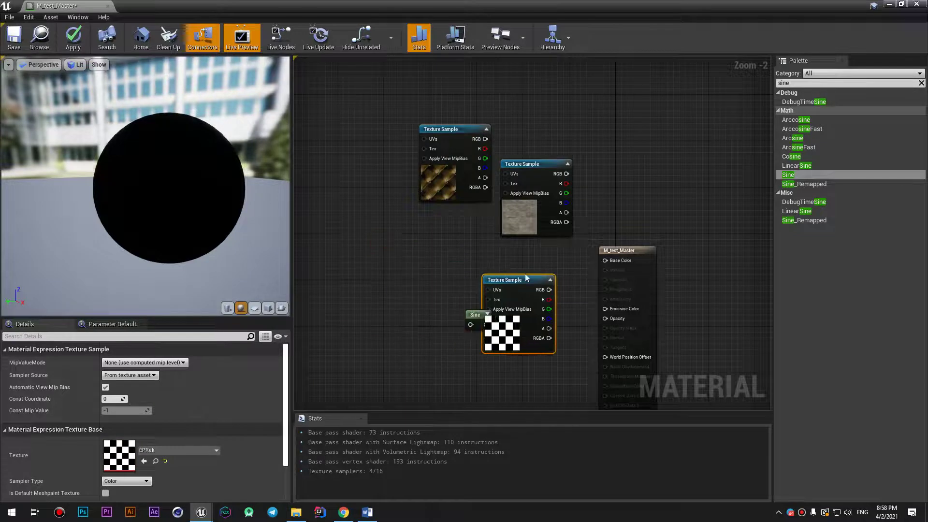
drag(476, 319, 382, 319)
drag(508, 283, 460, 283)
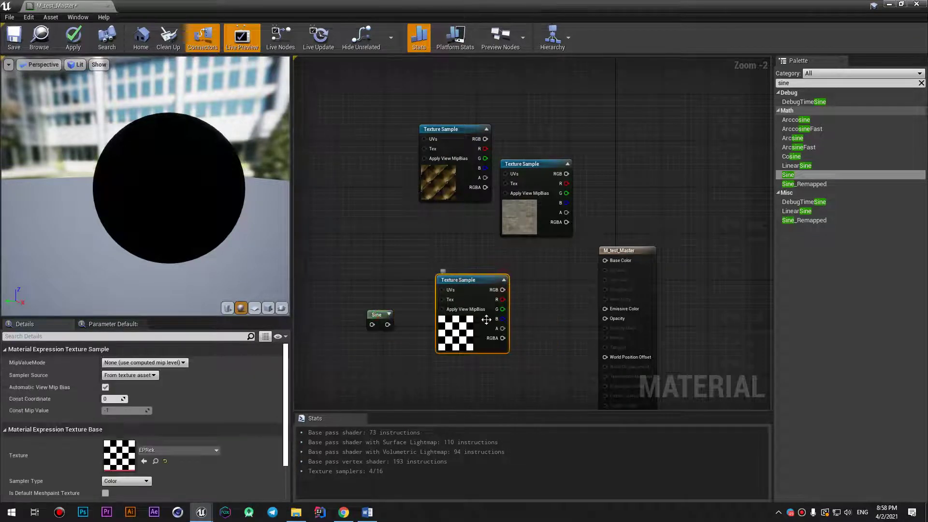
drag(387, 325, 401, 338)
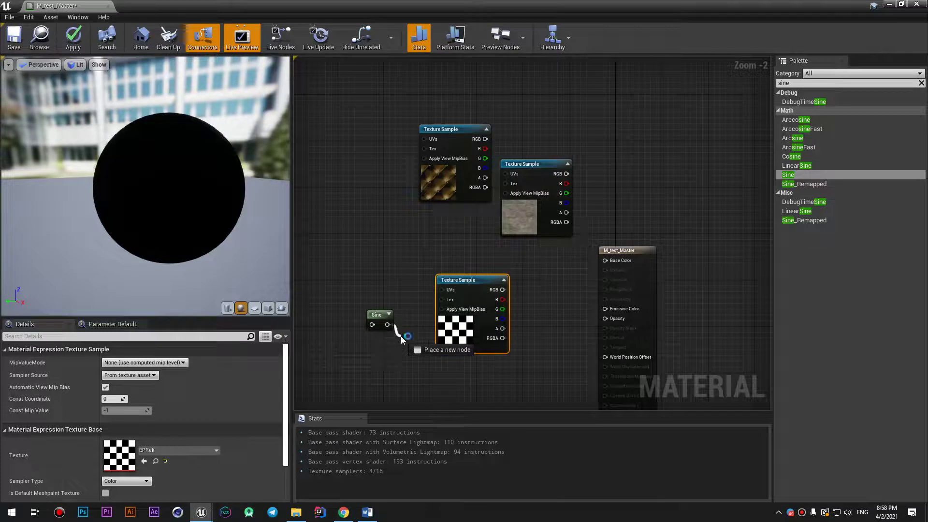
mouse_move(402, 337)
mouse_down()
mouse_move(410, 322)
mouse_move(396, 323)
mouse_up()
click(404, 353)
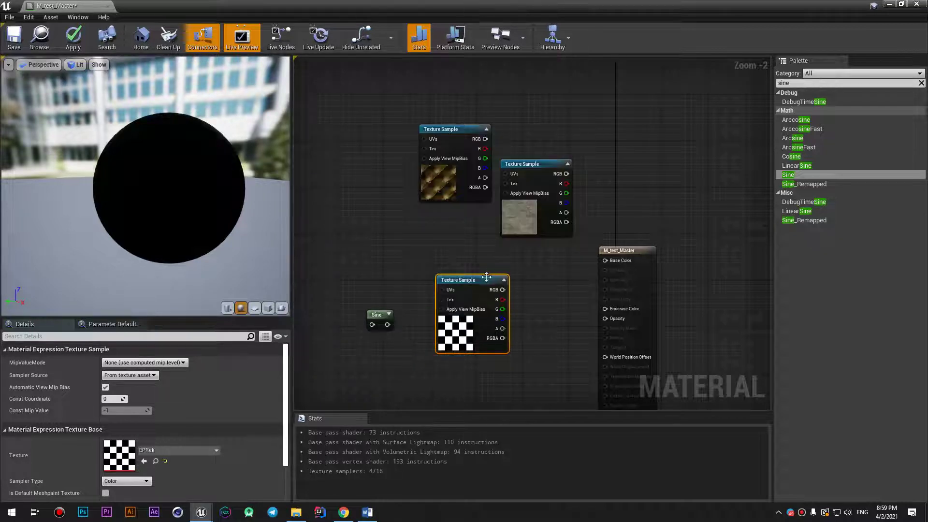
drag(486, 276, 459, 263)
drag(377, 314, 504, 361)
drag(415, 273, 337, 280)
Step: Clear the Palette search and hold L to place a Lerp node in the graph
double_click(808, 82)
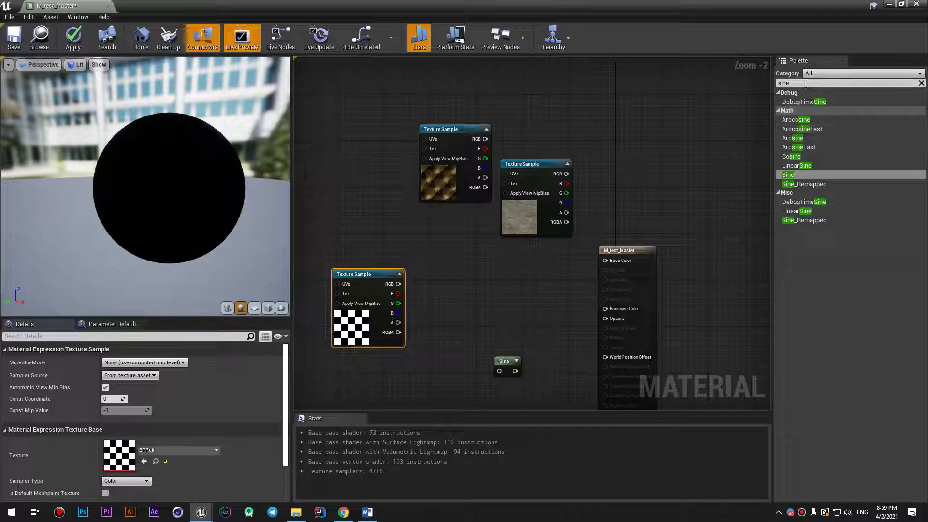
key(BackSpace)
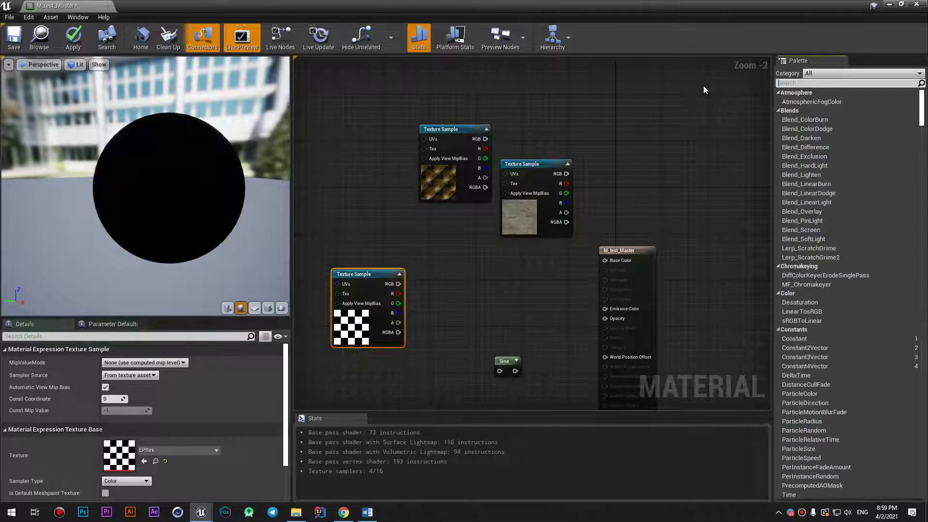
text(li)
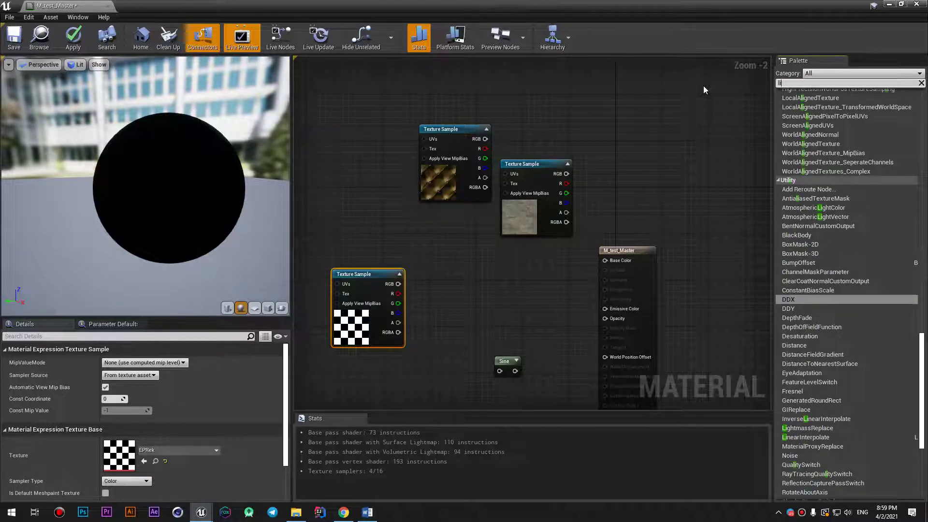
text(en)
key(BackSpace)
key(BackSpace)
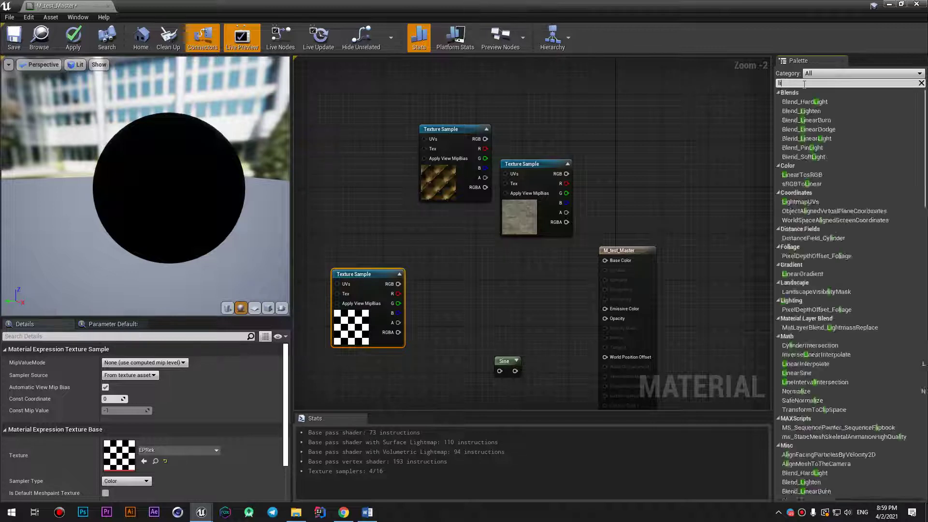
key(BackSpace)
key(BackSpace)
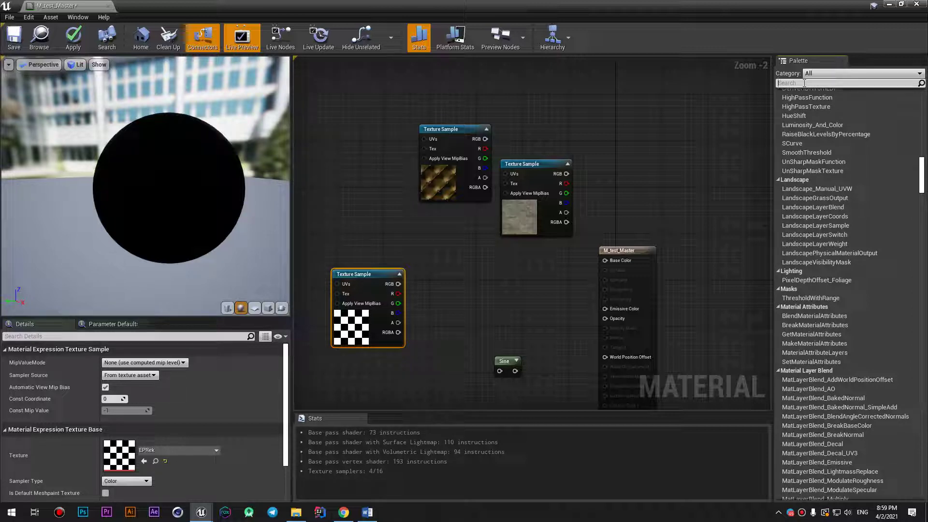
text(l)
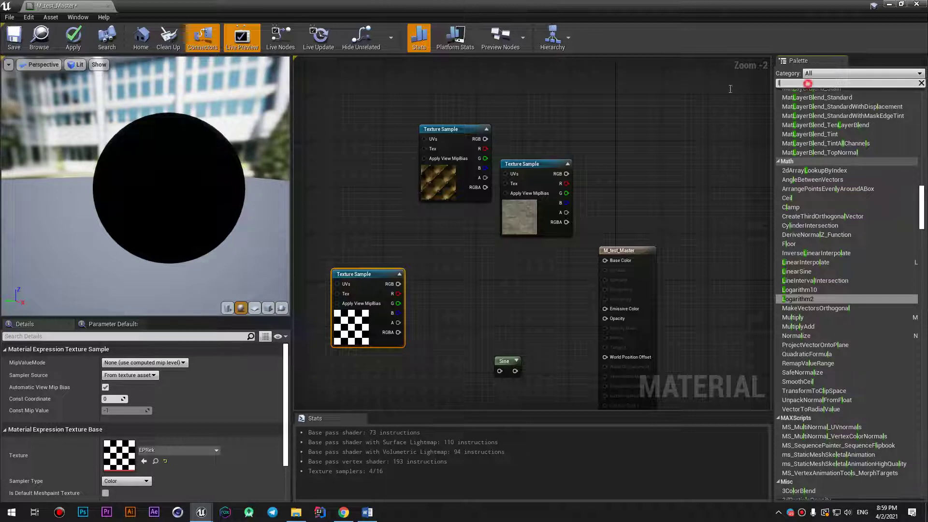
key(BackSpace)
text(l)
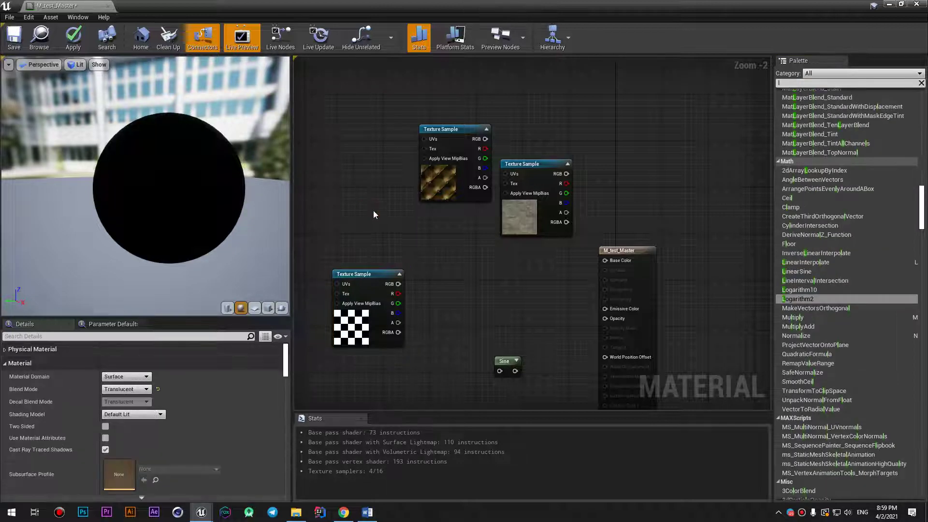
click(373, 212)
Step: Wire the checker texture into Lerp B and stack the stone texture above the checker
mouse_move(387, 245)
mouse_down()
mouse_move(449, 308)
mouse_move(395, 285)
mouse_move(442, 289)
mouse_move(442, 299)
mouse_up()
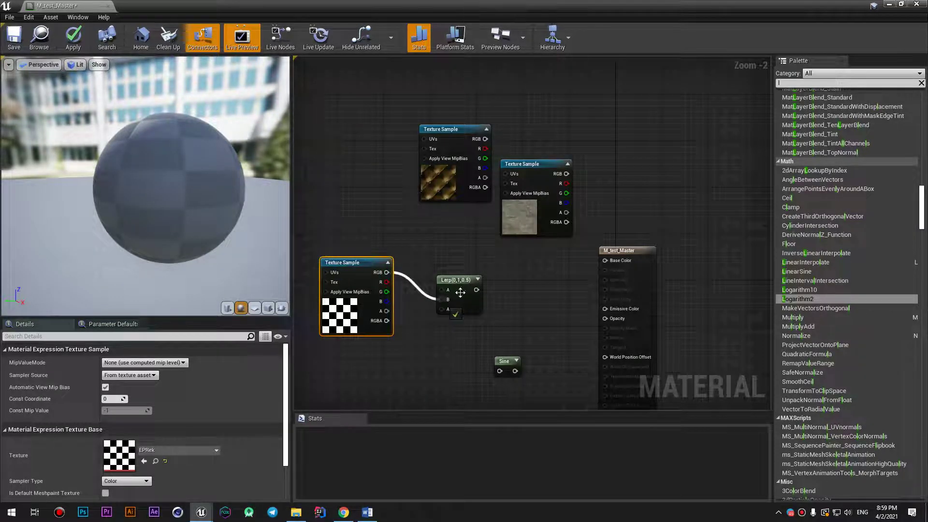
drag(455, 129, 414, 134)
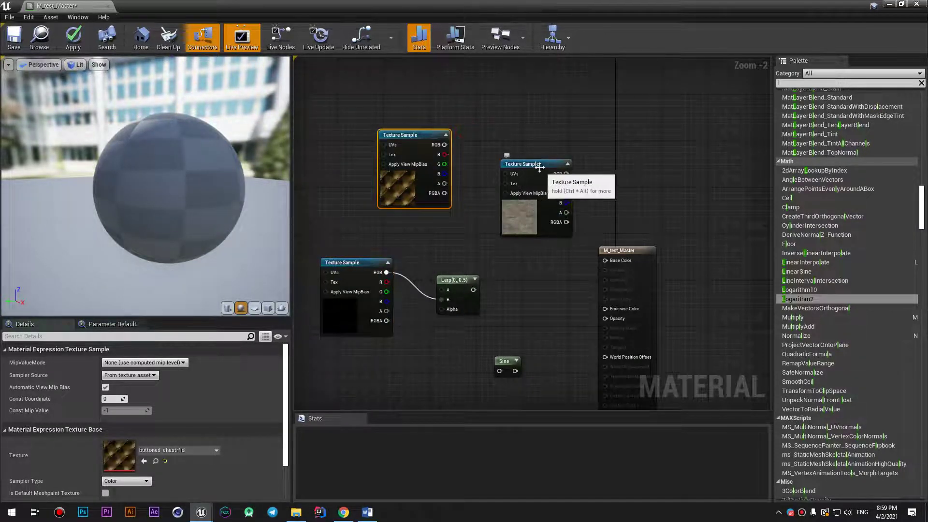
drag(527, 164, 468, 170)
drag(398, 141, 514, 106)
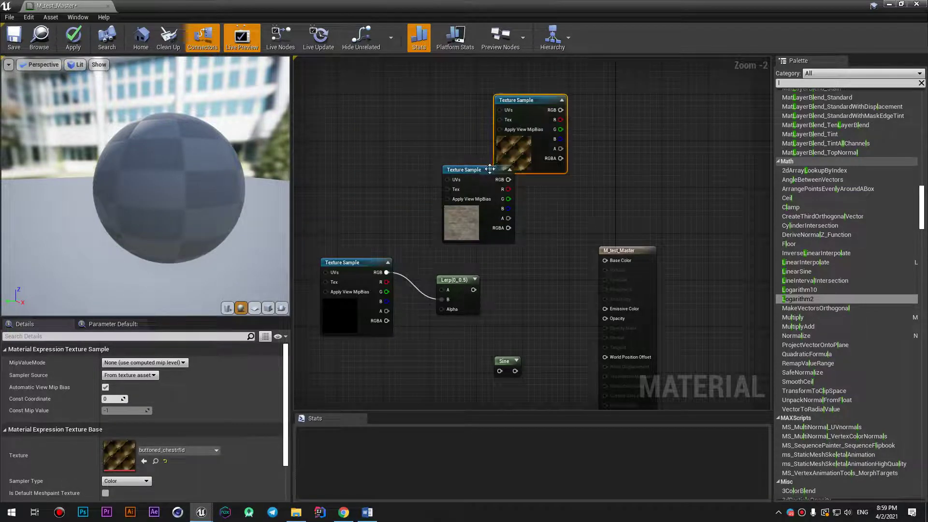
mouse_move(483, 170)
mouse_down()
mouse_move(396, 170)
mouse_move(441, 290)
mouse_move(547, 280)
mouse_up()
mouse_move(501, 367)
mouse_down()
mouse_move(472, 361)
mouse_move(462, 370)
mouse_move(534, 309)
mouse_up()
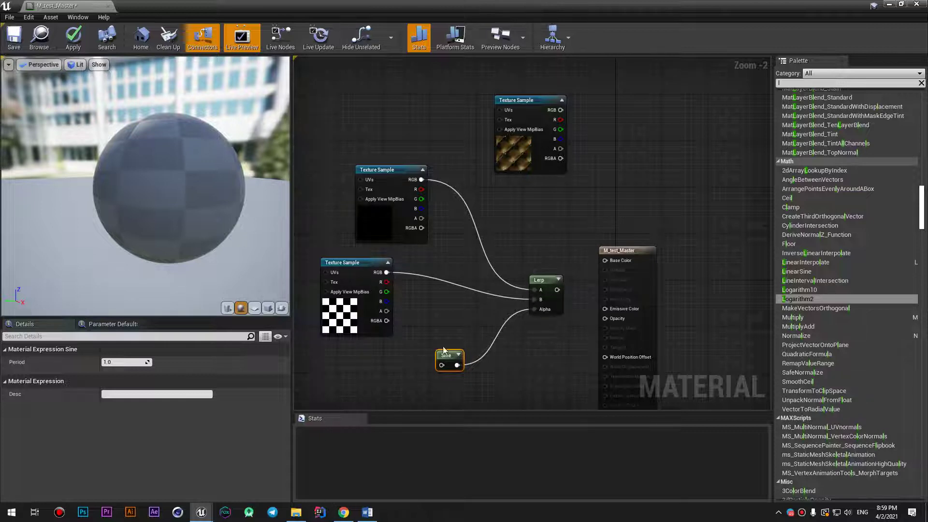
drag(395, 199, 389, 153)
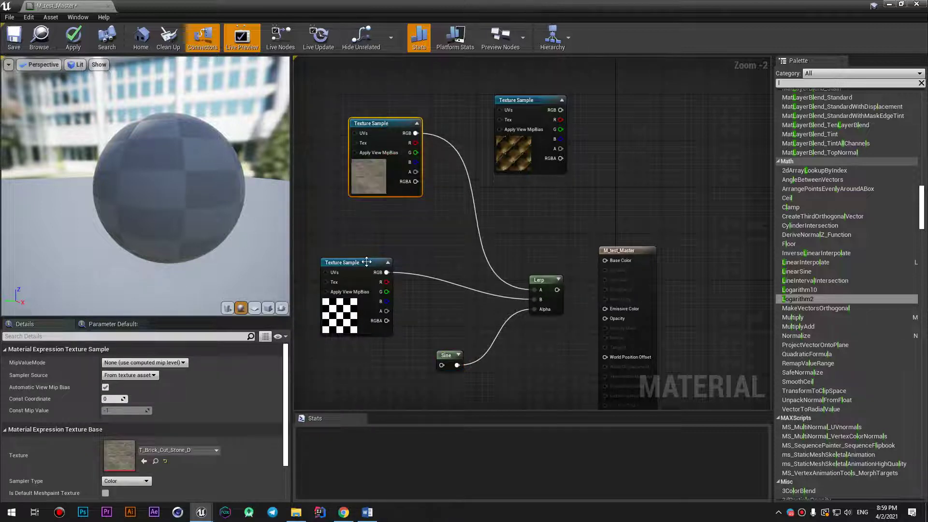
drag(371, 265, 400, 212)
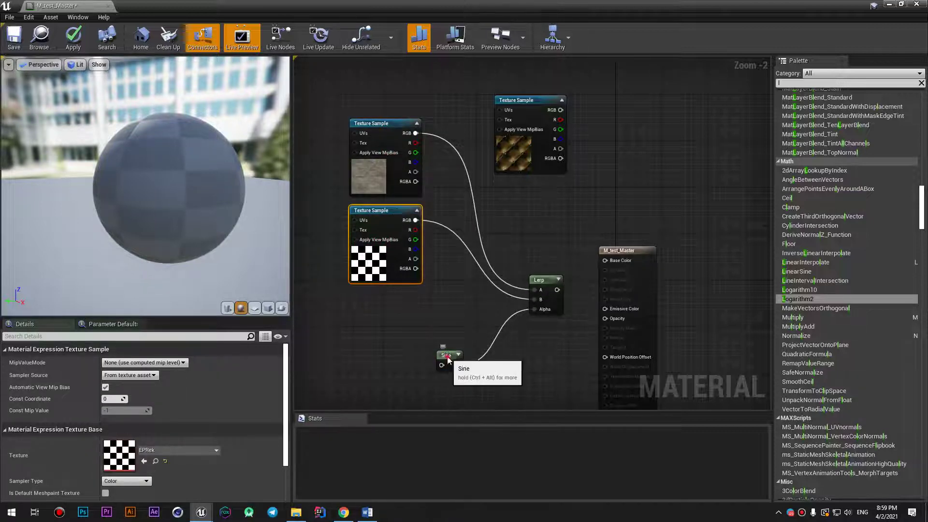
drag(445, 356, 457, 344)
click(377, 364)
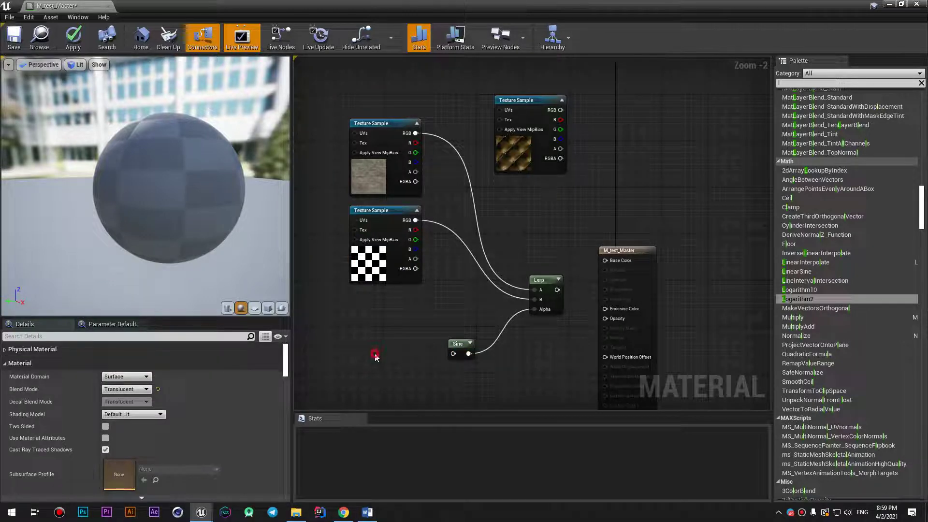
Step: Add a Time node via the 'time' search and feed it into the Sine input
key(ctrl+v)
drag(387, 361, 329, 344)
key(Delete)
click(837, 82)
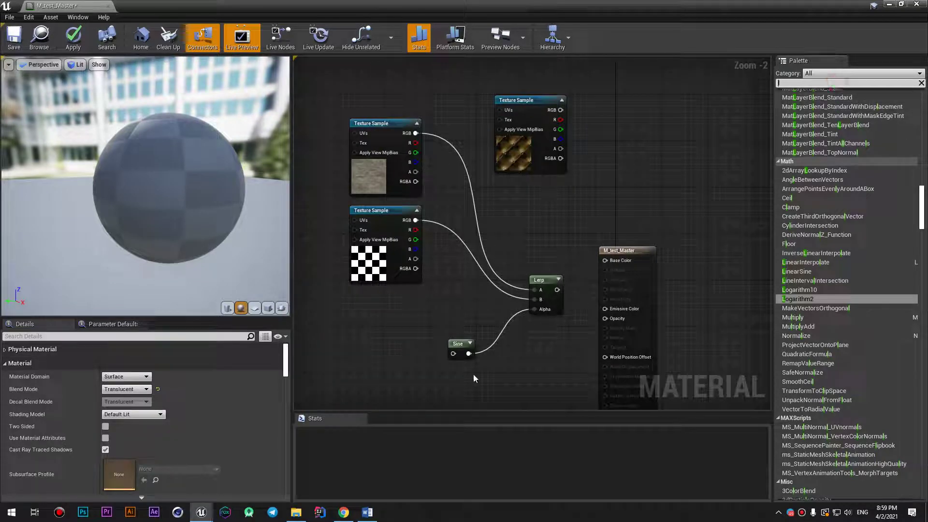
right_click(367, 350)
text(time)
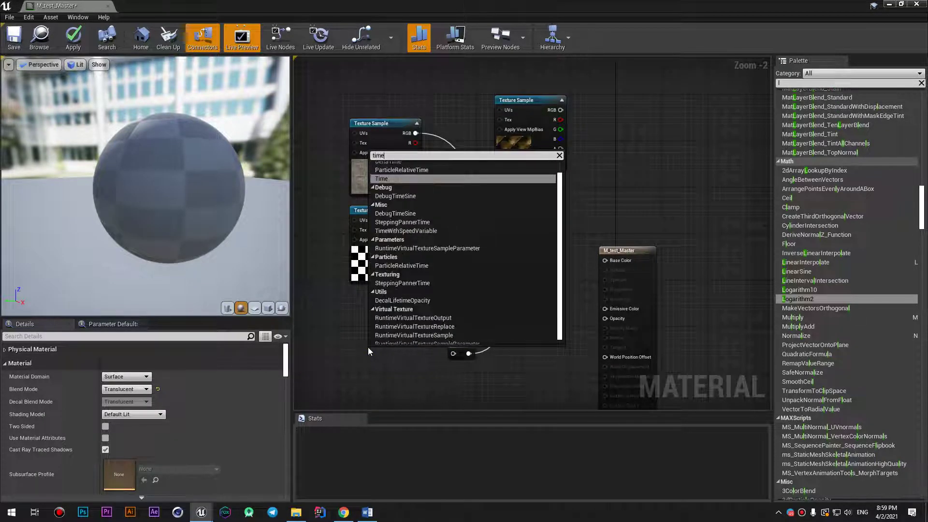
key(Return)
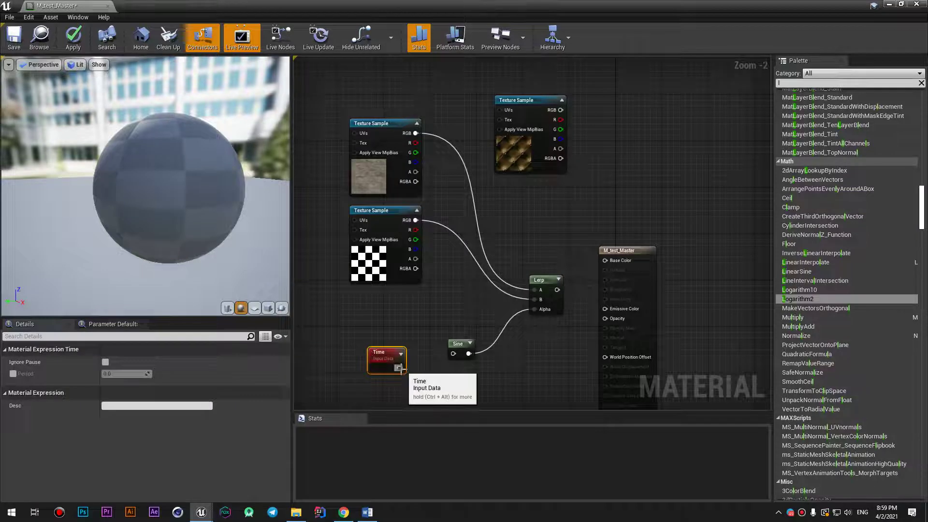
drag(399, 368, 454, 354)
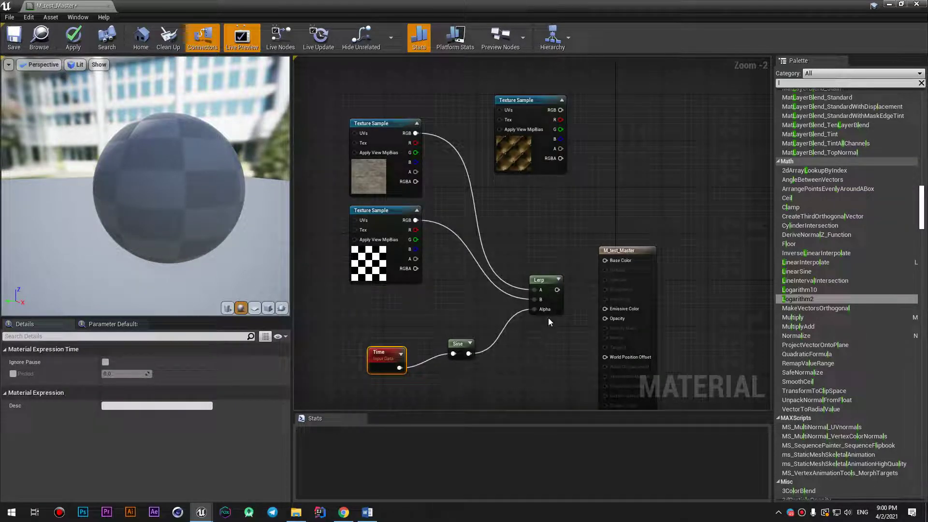
Step: Connect the Lerp output to Base Color and apply the material
drag(557, 289, 605, 261)
click(71, 38)
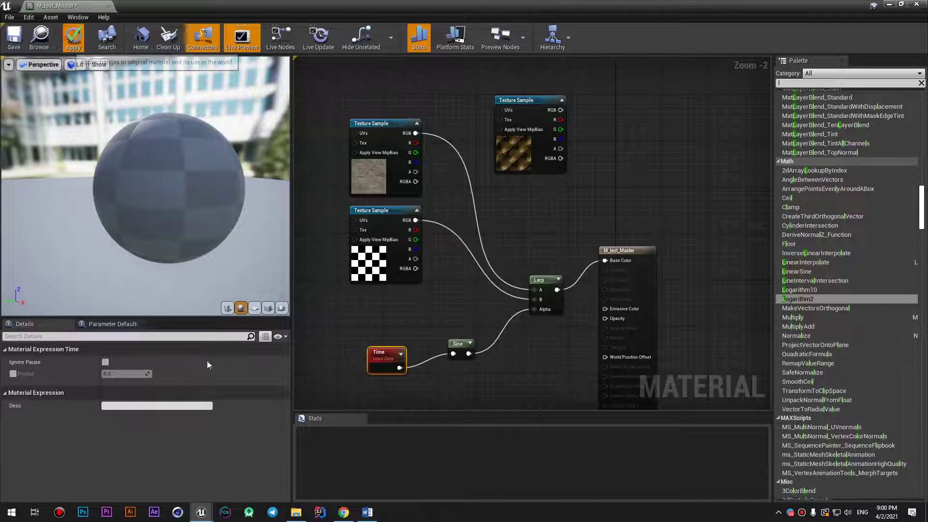
mouse_move(345, 513)
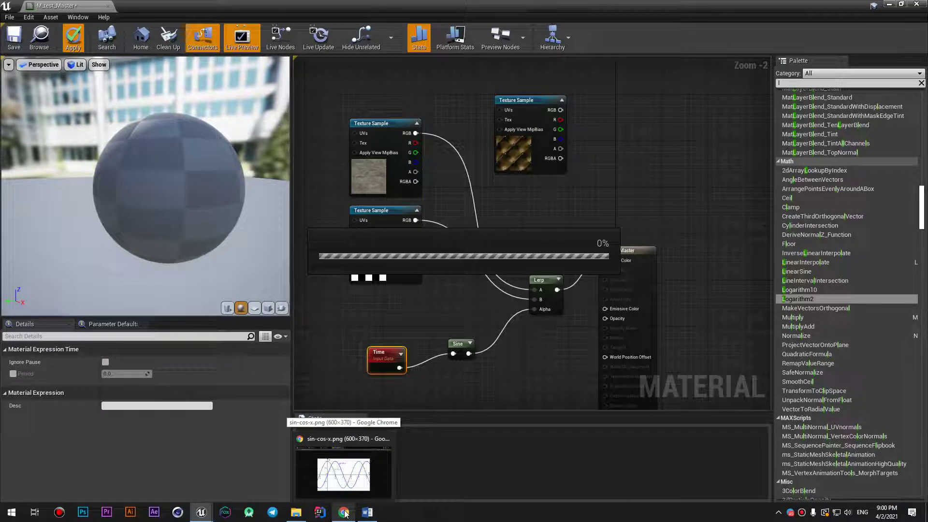
Step: View the sin-cos-x.png reference graph in Chrome, then minimize it to return to Unreal
click(344, 514)
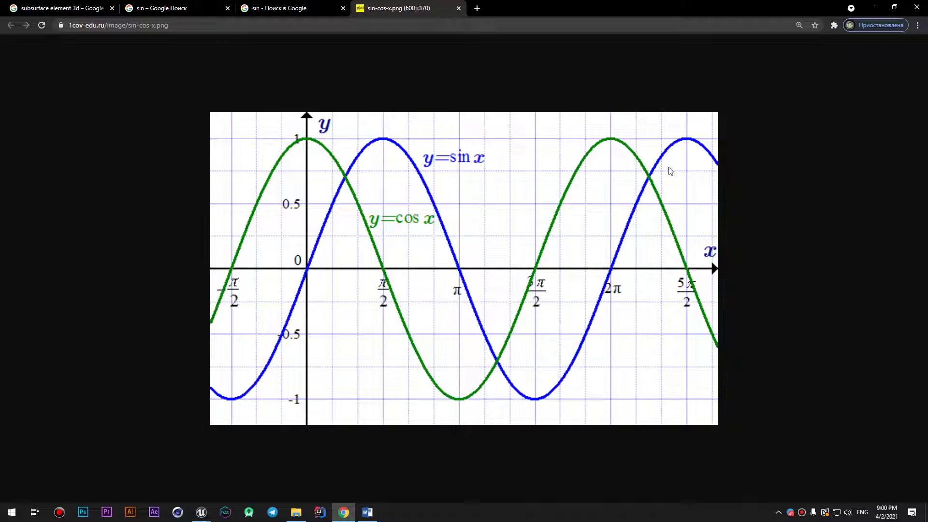
click(872, 6)
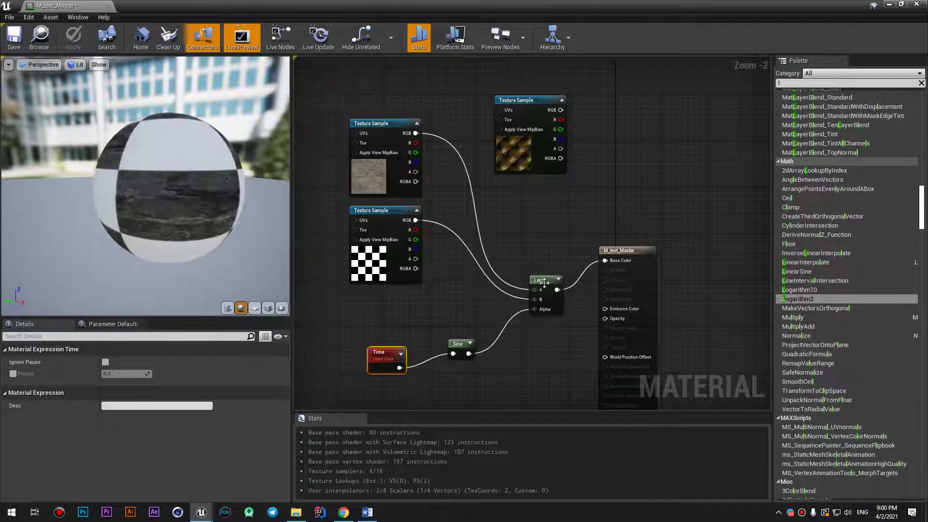
click(450, 342)
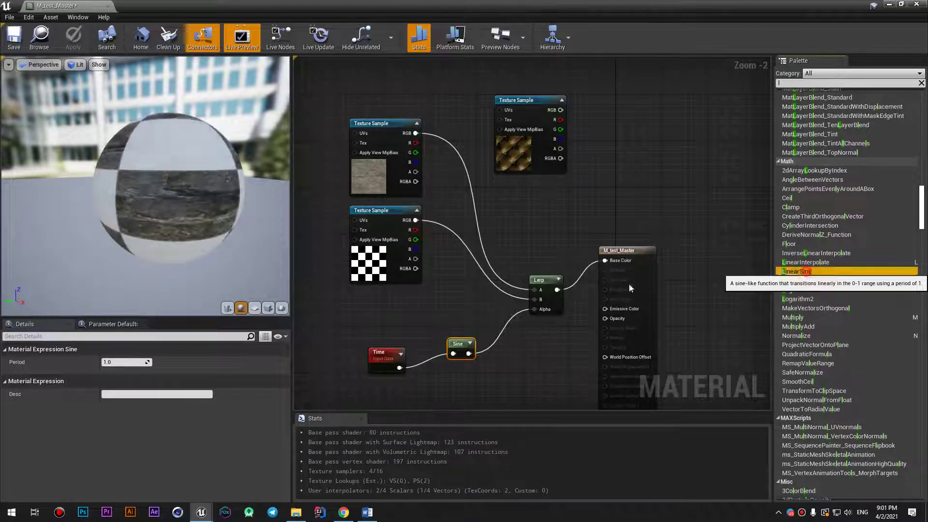
mouse_move(800, 271)
mouse_down()
mouse_move(726, 114)
mouse_move(668, 144)
mouse_move(668, 161)
mouse_up()
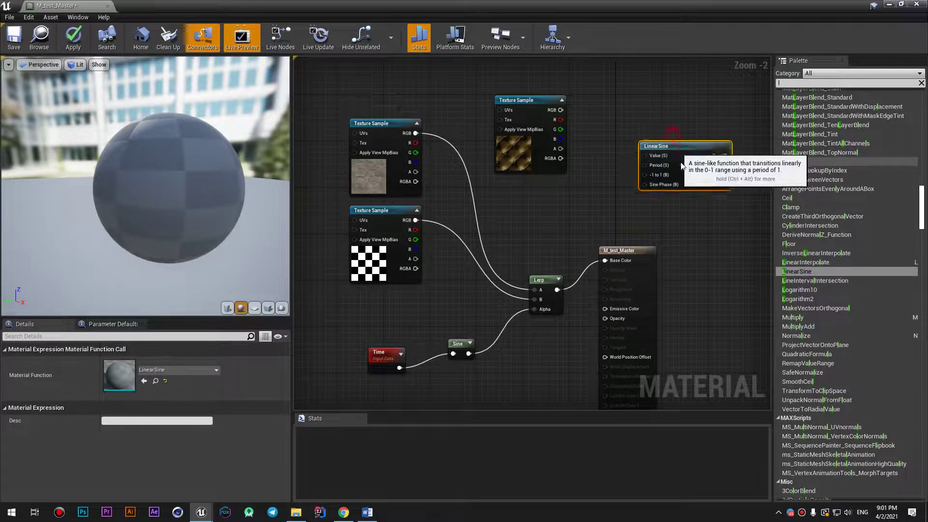
drag(671, 137, 654, 160)
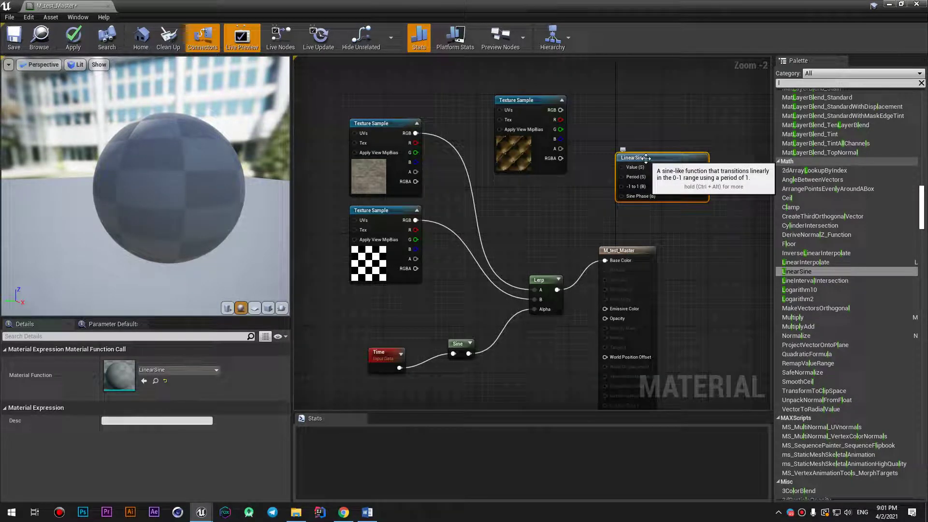
drag(646, 158, 613, 104)
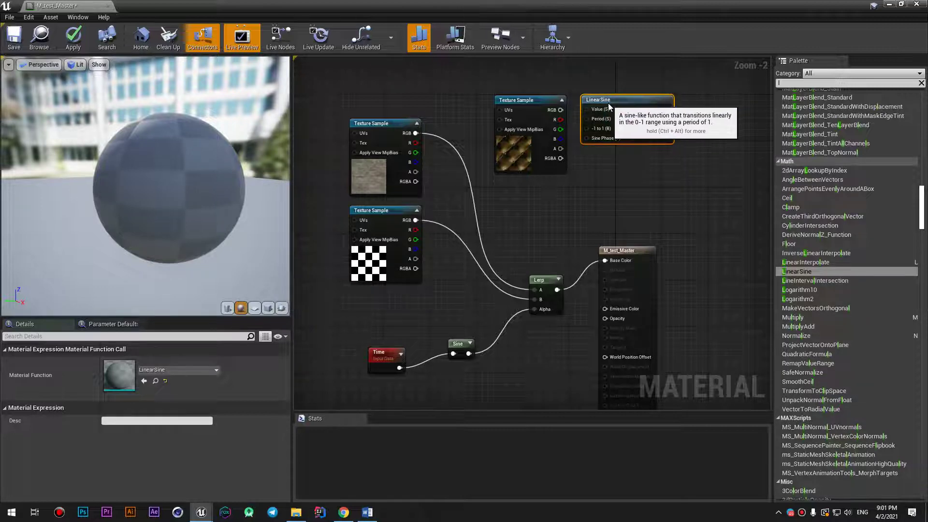
drag(613, 104, 665, 125)
key(Delete)
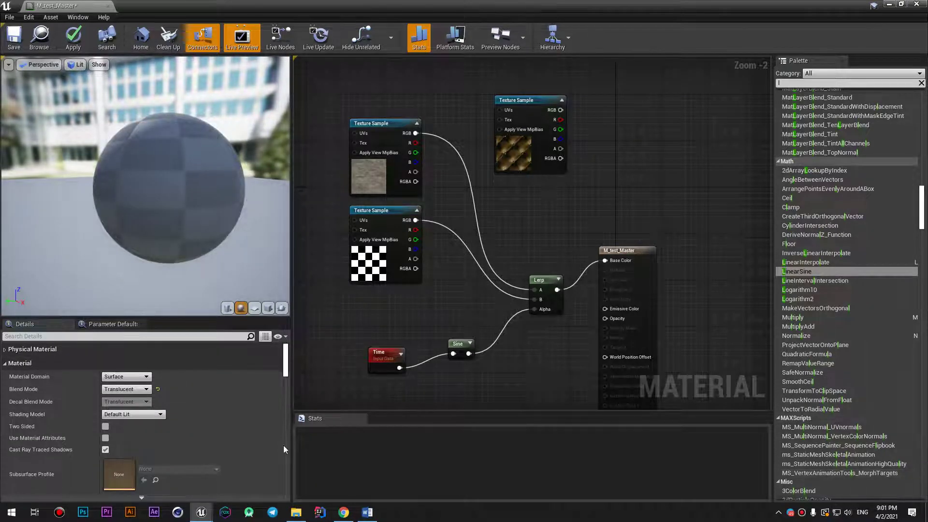
mouse_move(201, 512)
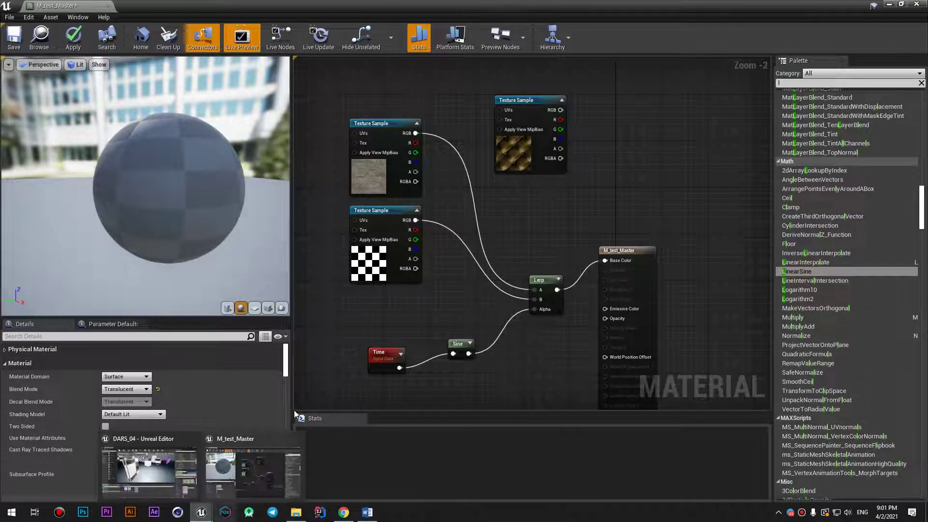
Step: Delete the Sine node from between Time and the Lerp
click(458, 344)
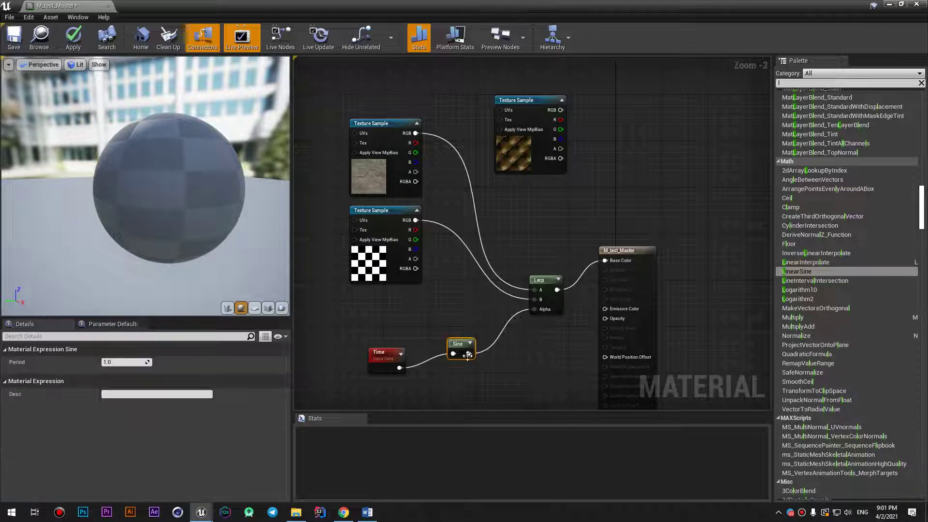
key(Delete)
key(ctrl+z)
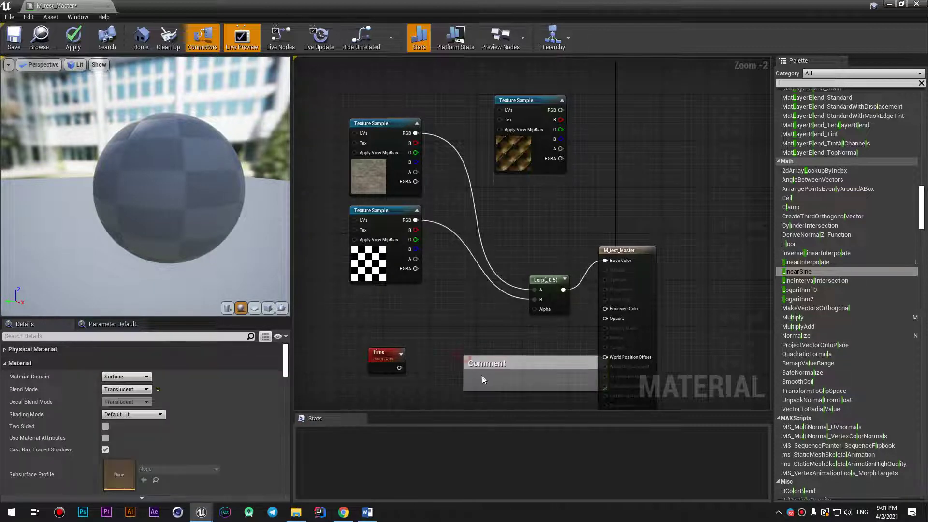
key(Delete)
Step: Add a Cosine node from a 'cos' Palette search and wire Time into it
key(BackSpace)
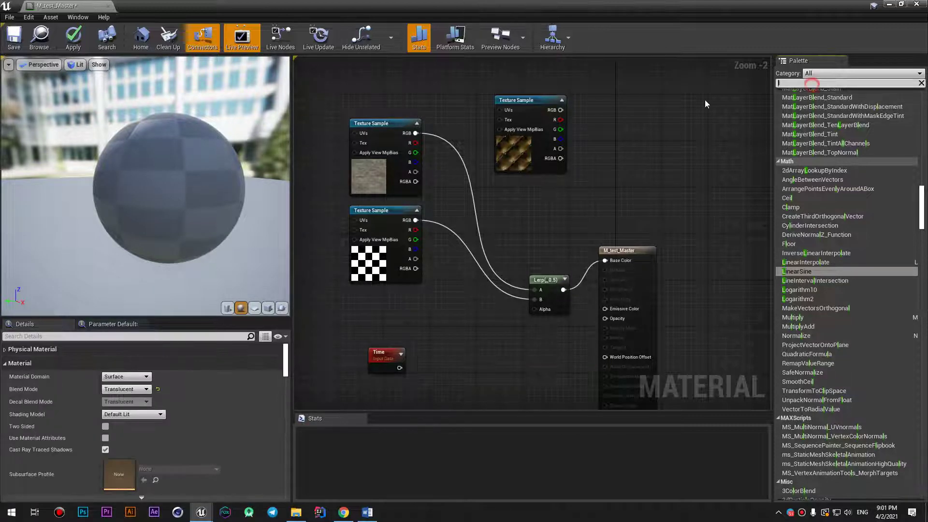
text(cos)
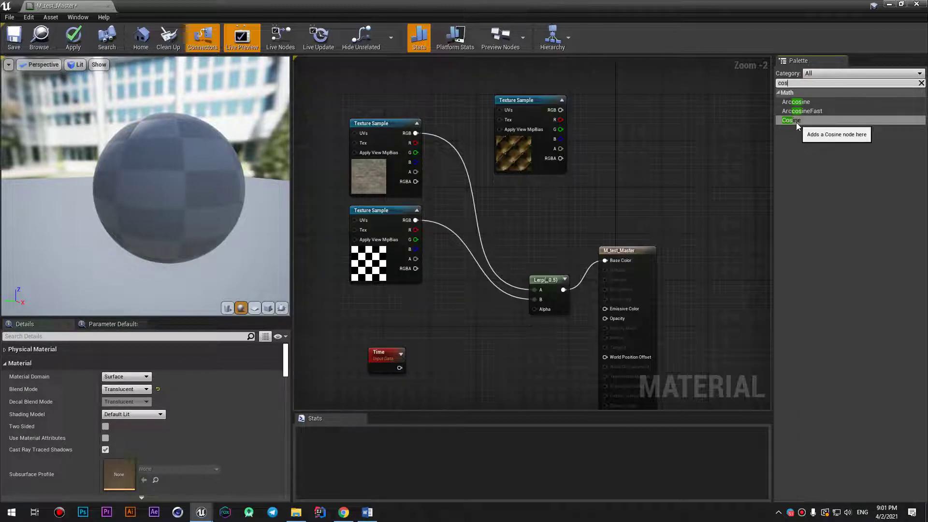
mouse_move(797, 123)
mouse_down()
mouse_move(460, 330)
mouse_move(473, 349)
mouse_up()
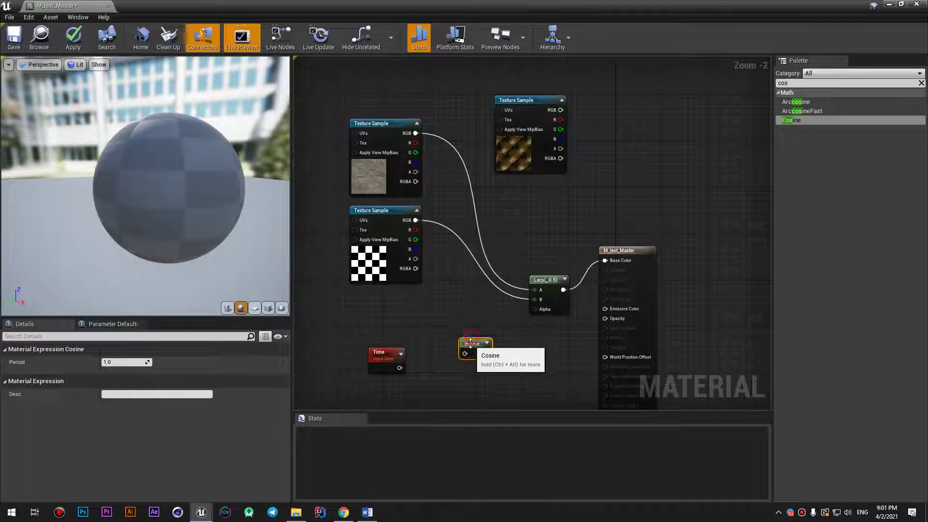
mouse_move(400, 368)
mouse_down()
mouse_move(465, 353)
mouse_move(534, 309)
mouse_up()
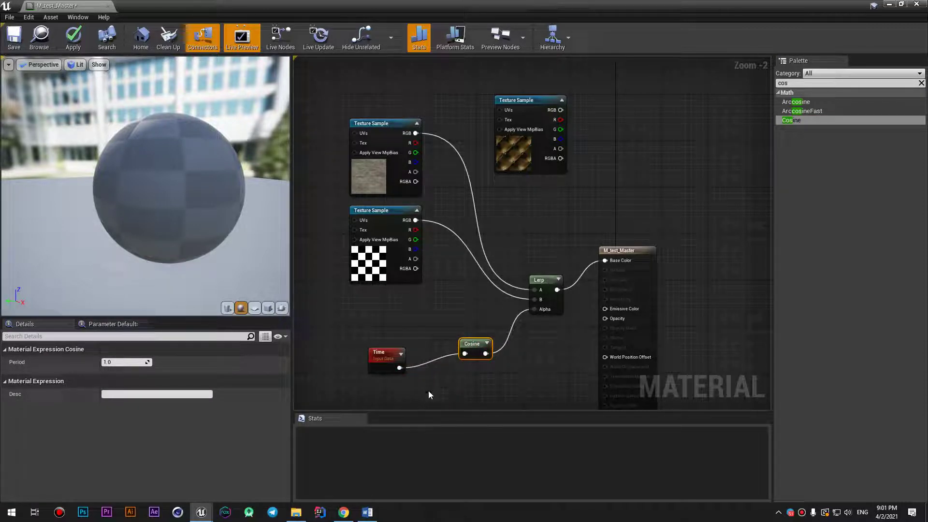
click(344, 513)
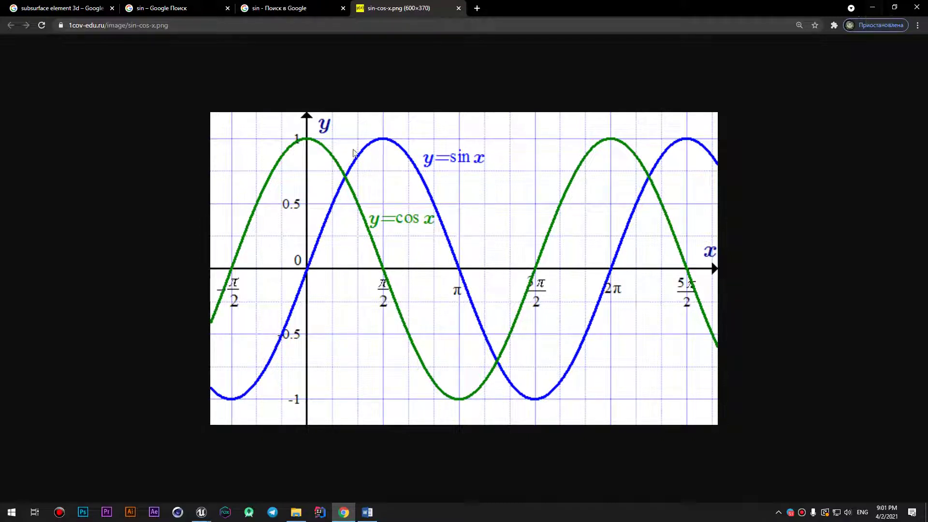
Step: Apply the Cosine-driven blend, compiling to 80 base pass instructions and 4/16 samplers
click(872, 7)
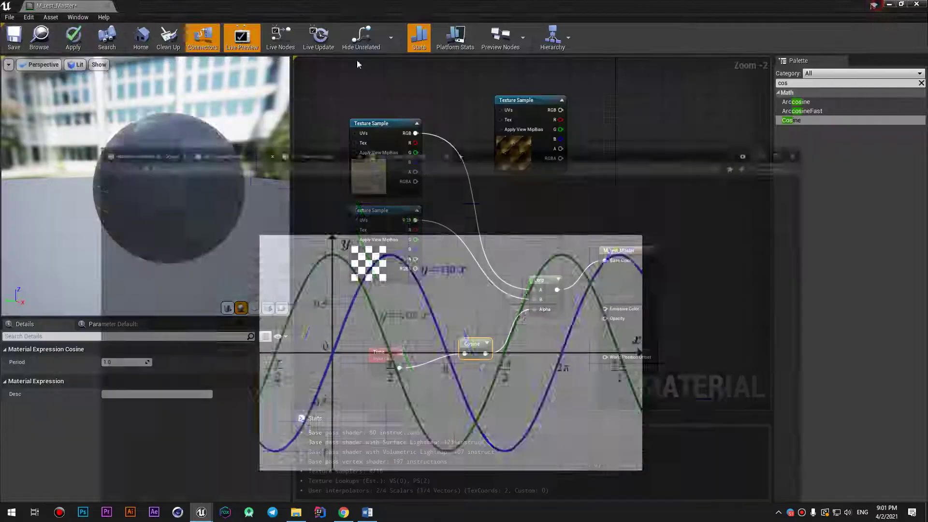
click(74, 34)
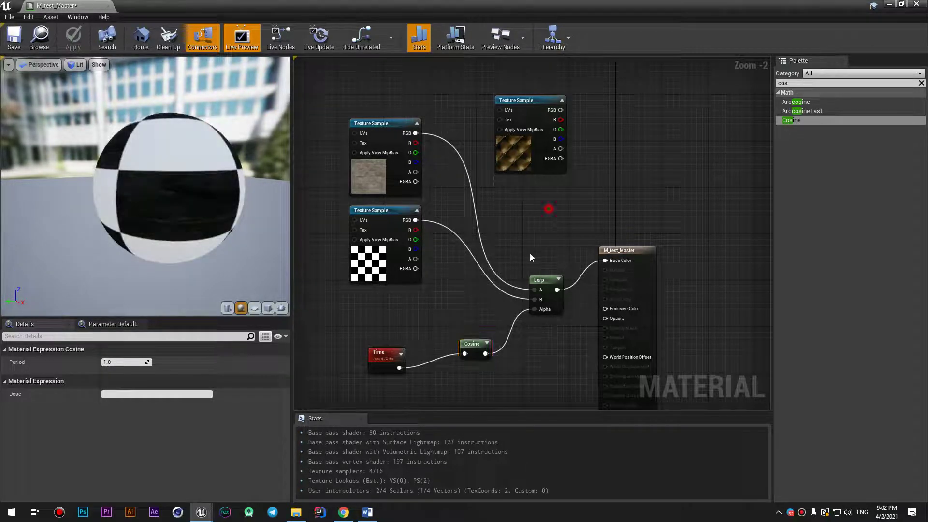
drag(549, 205, 344, 373)
click(392, 177)
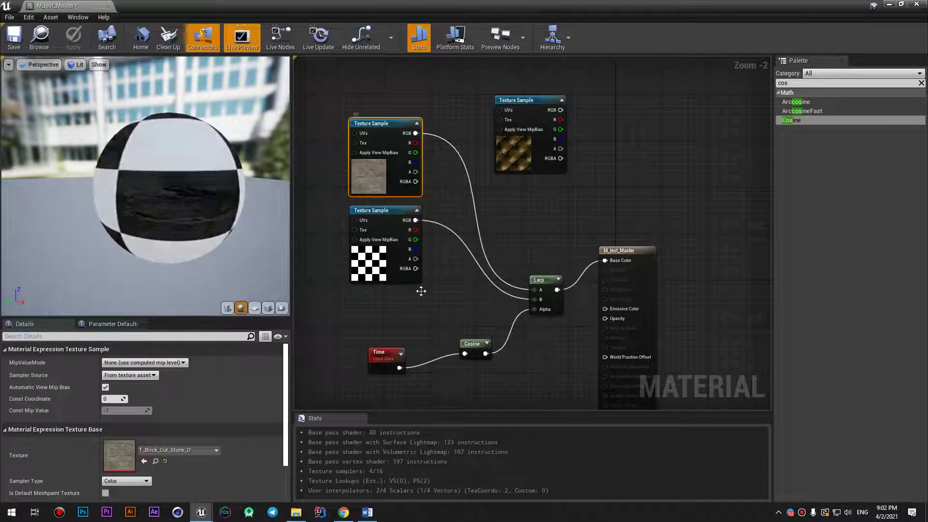
Step: Nudge the checker Texture Sample slightly down-left while the sphere animates between textures
drag(403, 212, 397, 217)
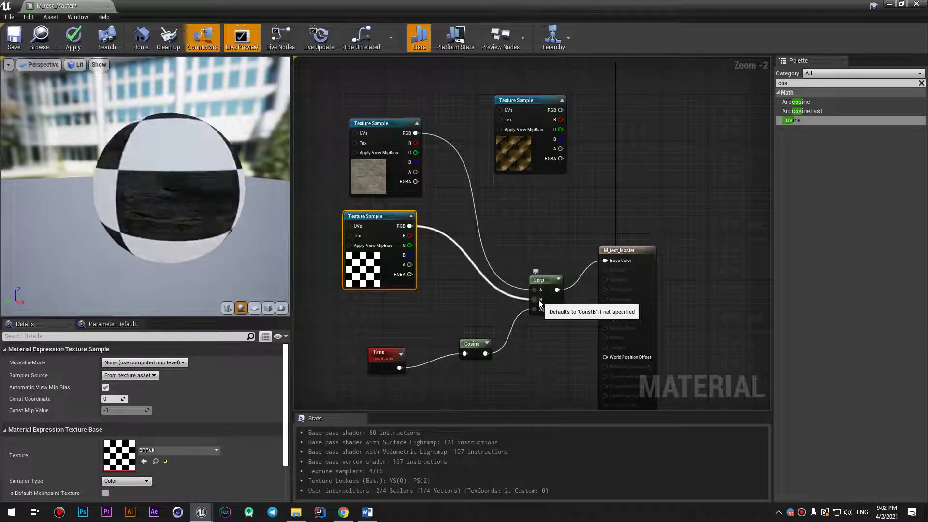
click(812, 516)
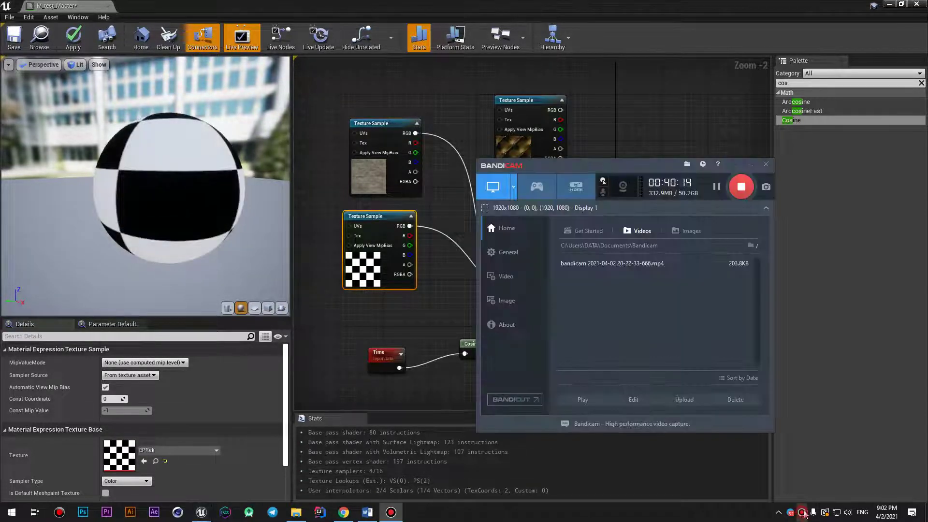
click(712, 4)
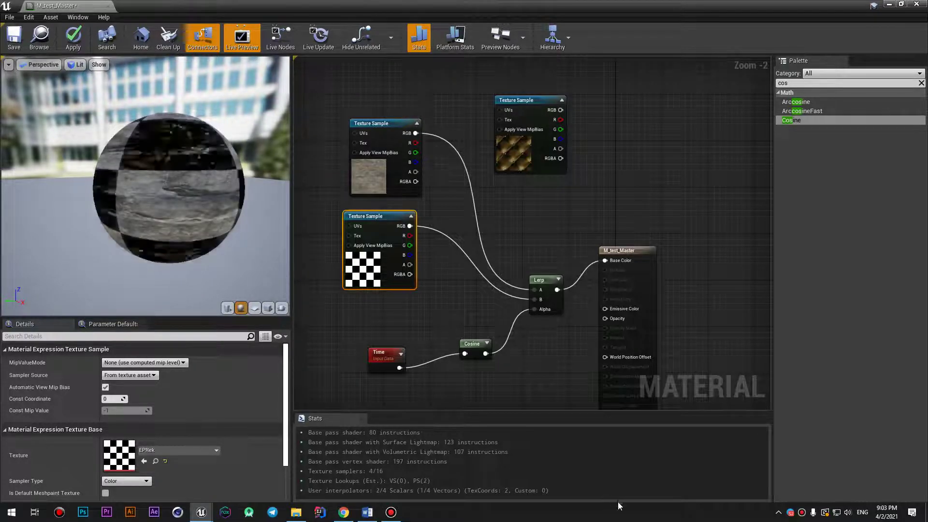
scroll(546, 227, down, 1)
Step: Add a Fresnel node (Exponent 5.0, Base Reflect Fraction 0.04) at the graph's top right
key(BackSpace)
key(BackSpace)
key(BackSpace)
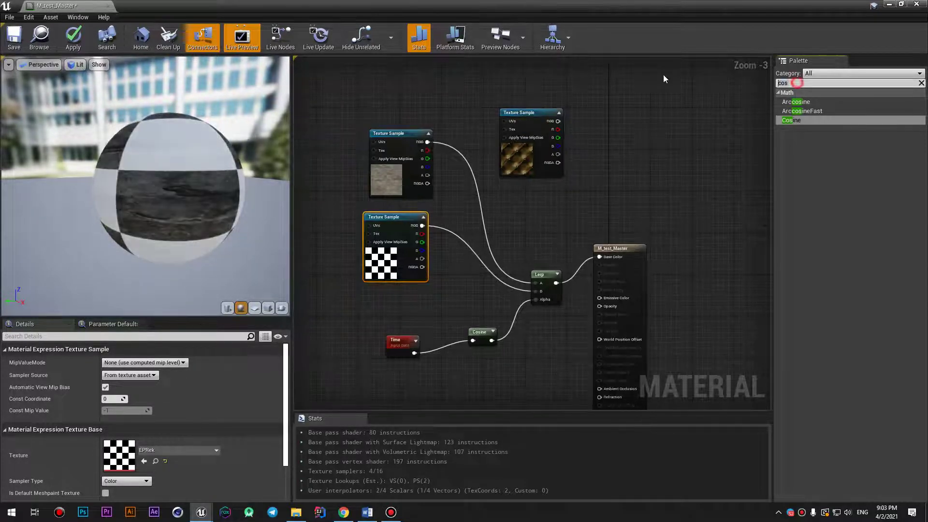
text(fresn)
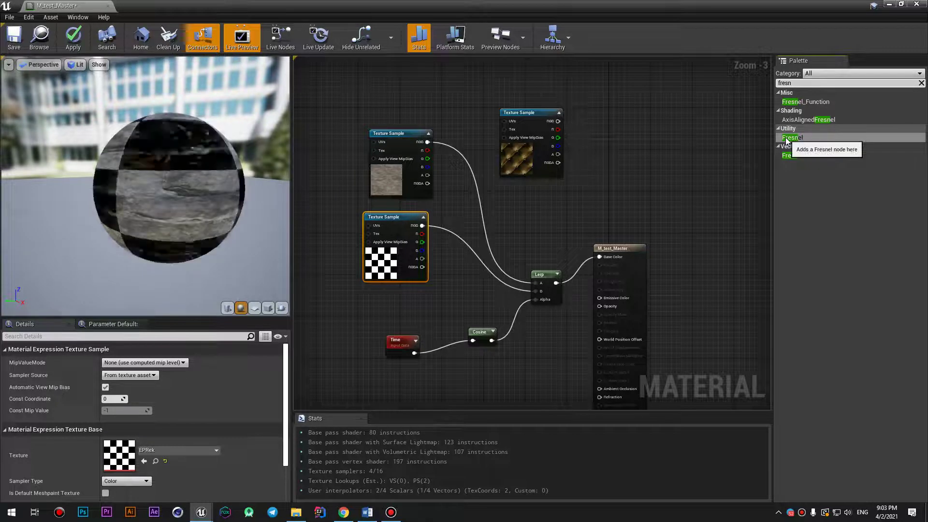
drag(791, 137, 604, 176)
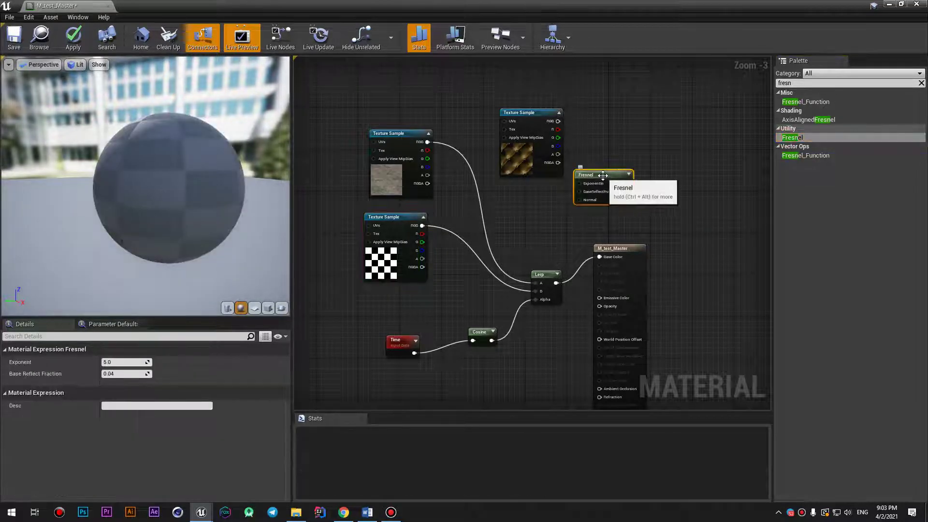
key(Delete)
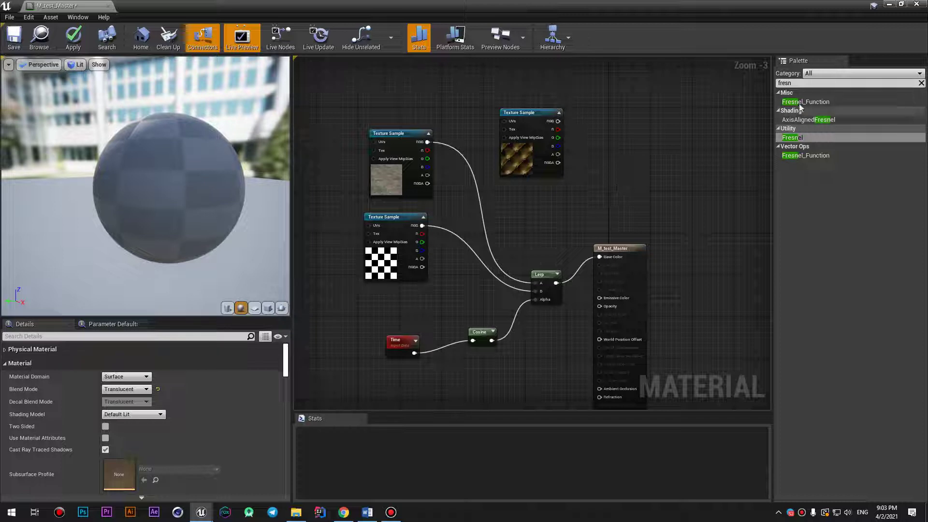
click(802, 84)
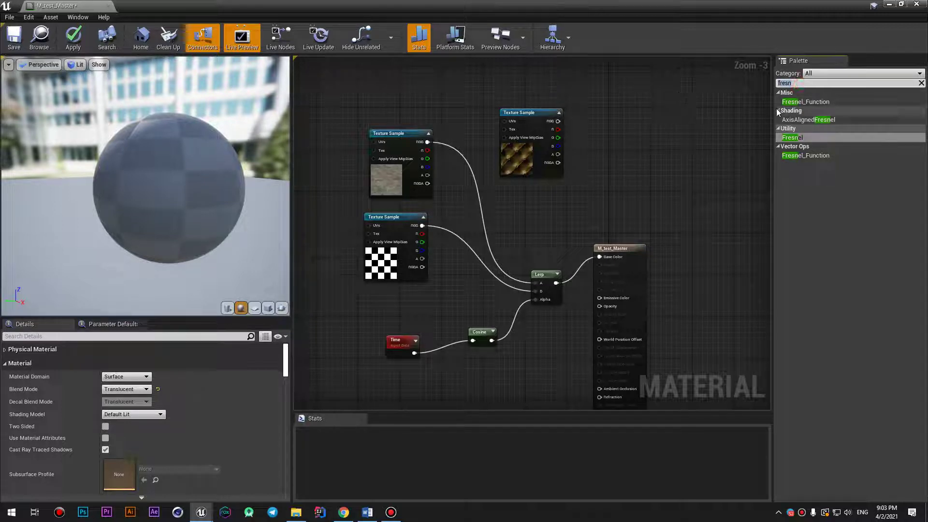
mouse_move(798, 138)
mouse_down()
mouse_move(629, 139)
mouse_move(654, 107)
mouse_up()
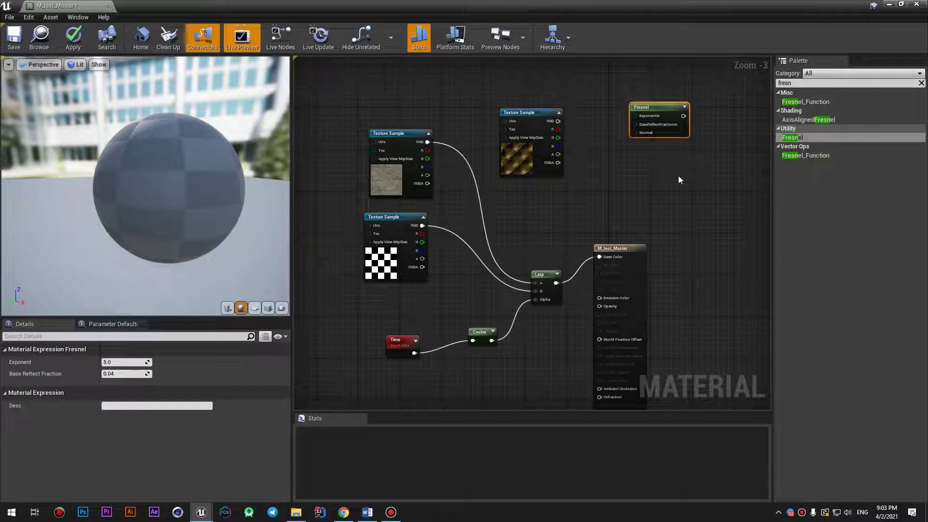
Step: Move the golden Texture Sample up-left beside the Fresnel and search the Palette for '1-x'
drag(530, 113, 513, 87)
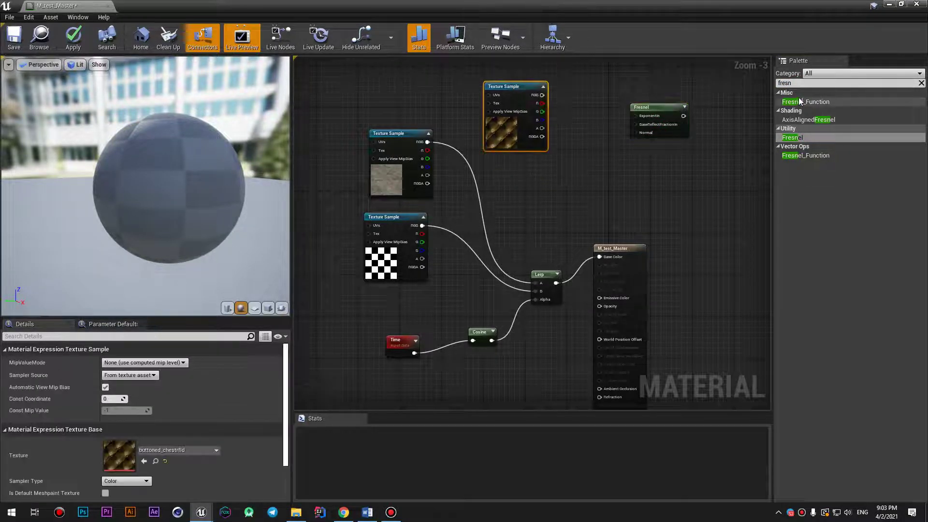
key(BackSpace)
key(BackSpace)
key(BackSpace)
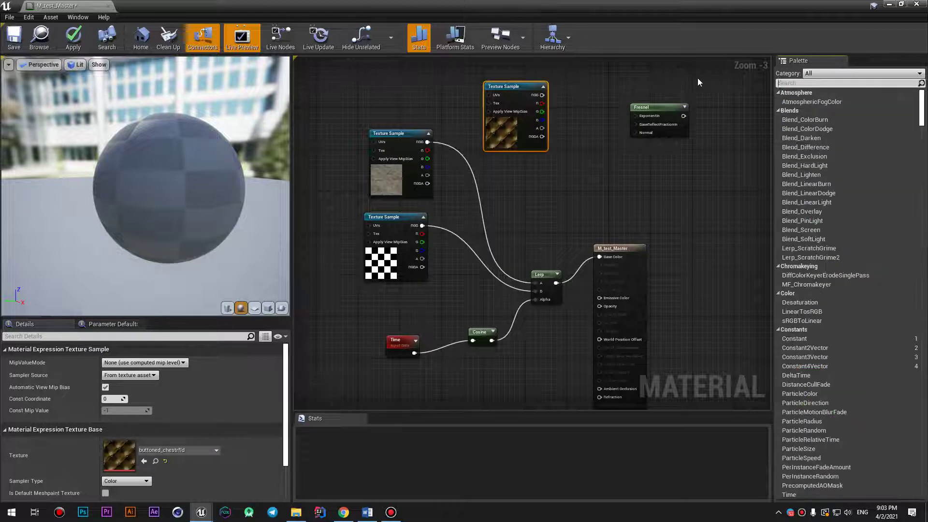
text(1-x)
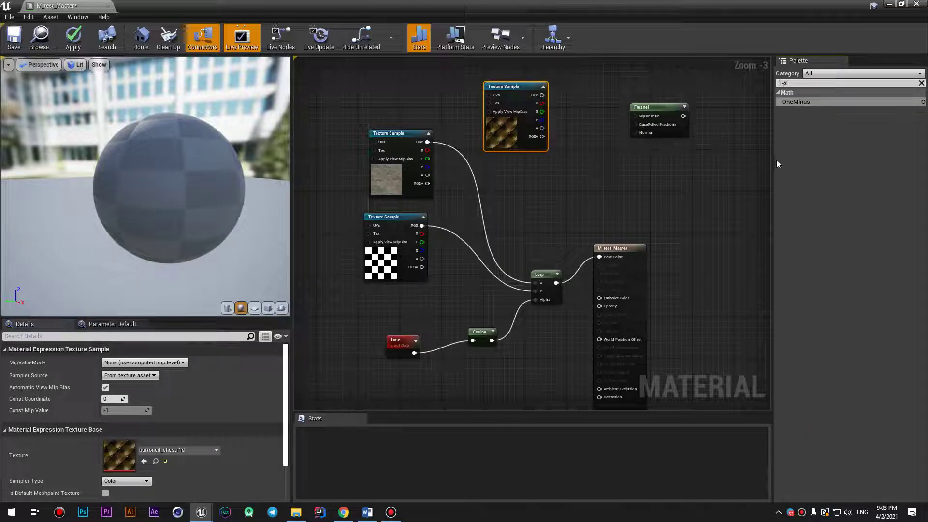
Step: Drag a OneMinus (1-x) node into the graph
mouse_move(800, 102)
mouse_down()
mouse_move(606, 198)
mouse_move(558, 205)
mouse_up()
scroll(530, 252, up, 1)
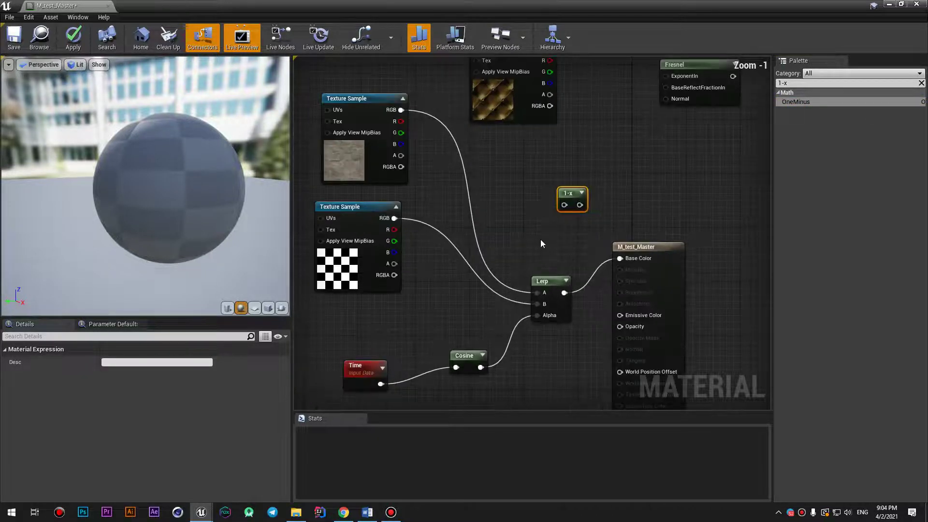
scroll(580, 213, up, 1)
scroll(589, 213, down, 2)
Step: Shift the Texture Samples, Time, Cosine and Lerp group left and apply the material
drag(357, 121, 584, 344)
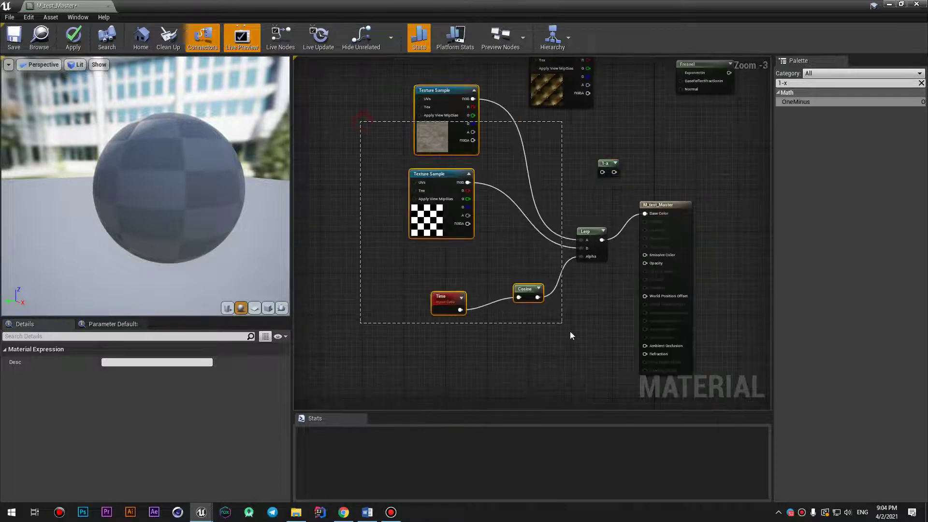
drag(585, 231, 518, 257)
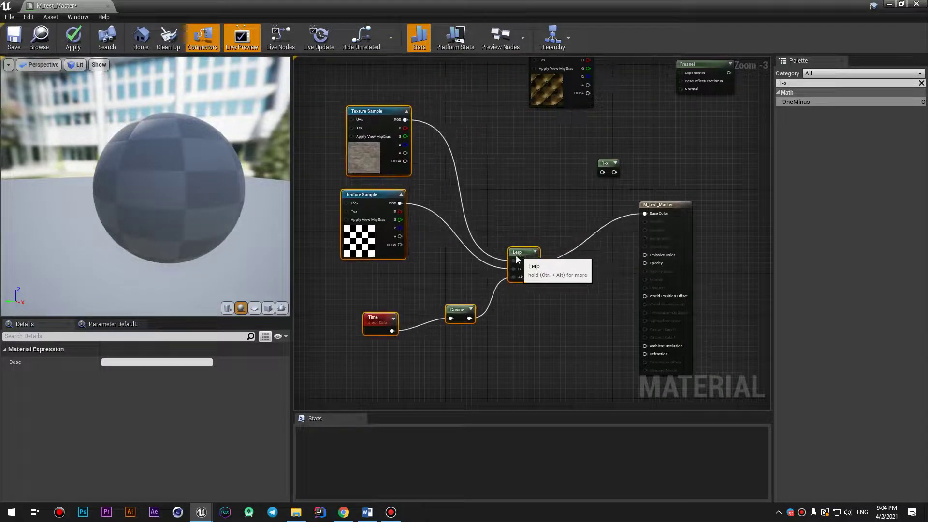
click(82, 38)
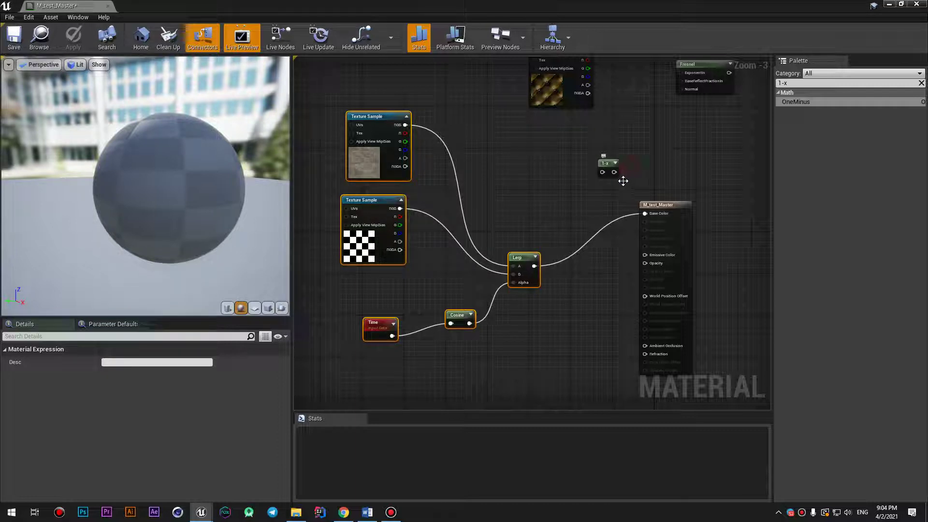
click(343, 513)
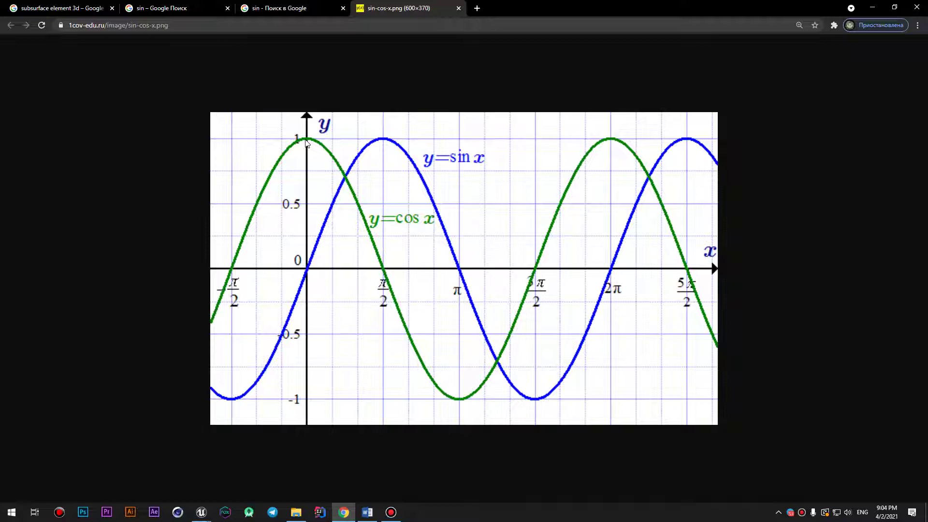
Step: Place the 1-x node between the Cosine output and the Lerp Alpha
click(873, 8)
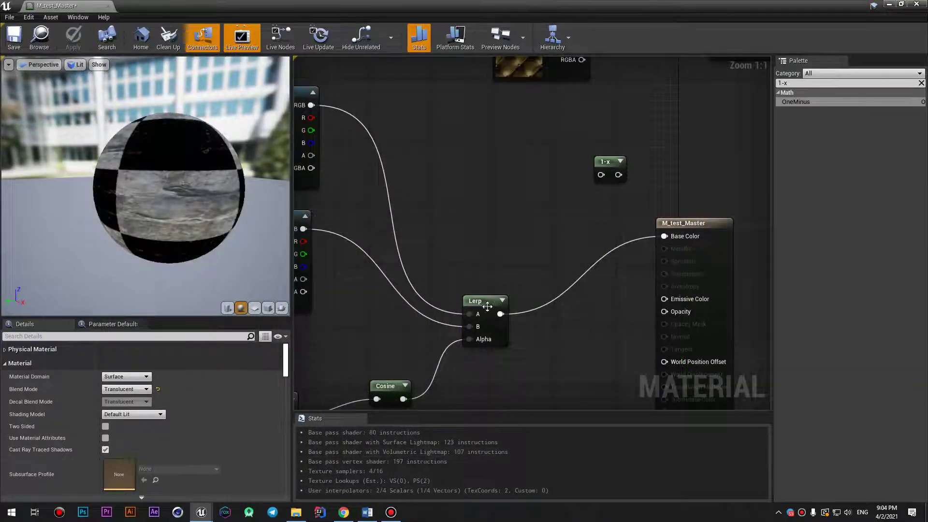
right_drag(407, 383, 468, 284)
drag(465, 287, 436, 297)
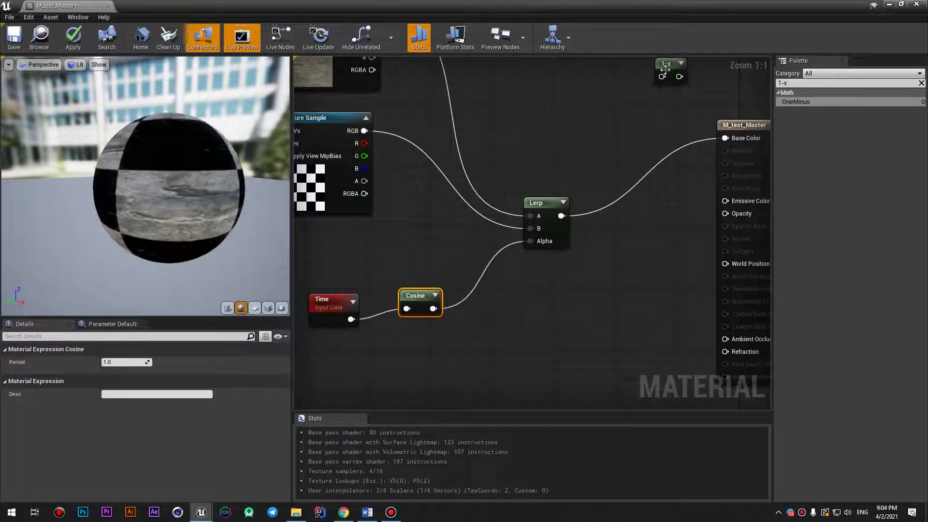
mouse_move(662, 73)
mouse_down()
mouse_move(476, 323)
mouse_move(531, 247)
mouse_up()
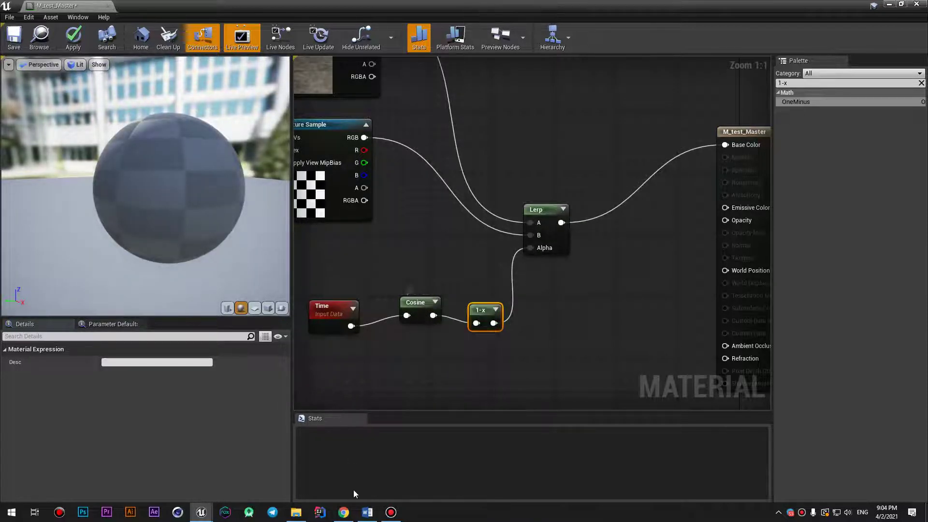
Step: Align the 1-x node beside Cosine and add a Constant node valued 0.0 below it
click(354, 511)
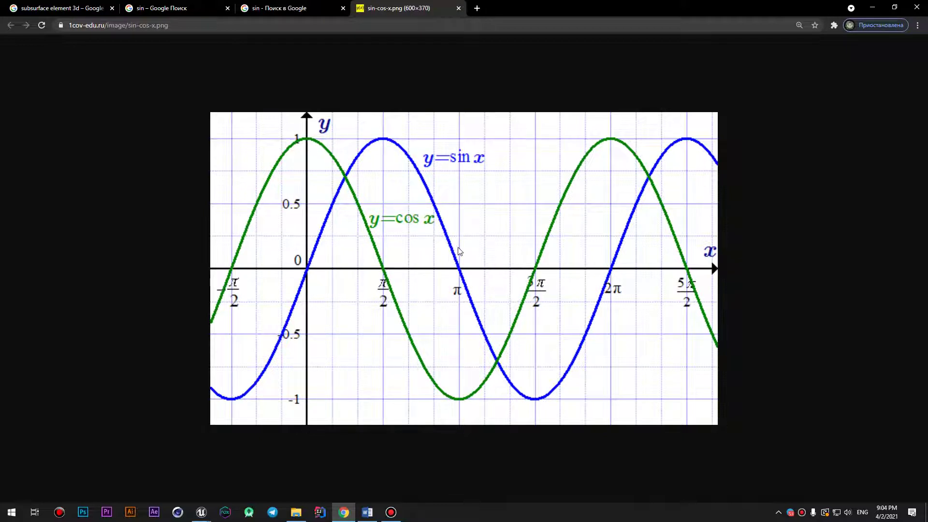
click(872, 6)
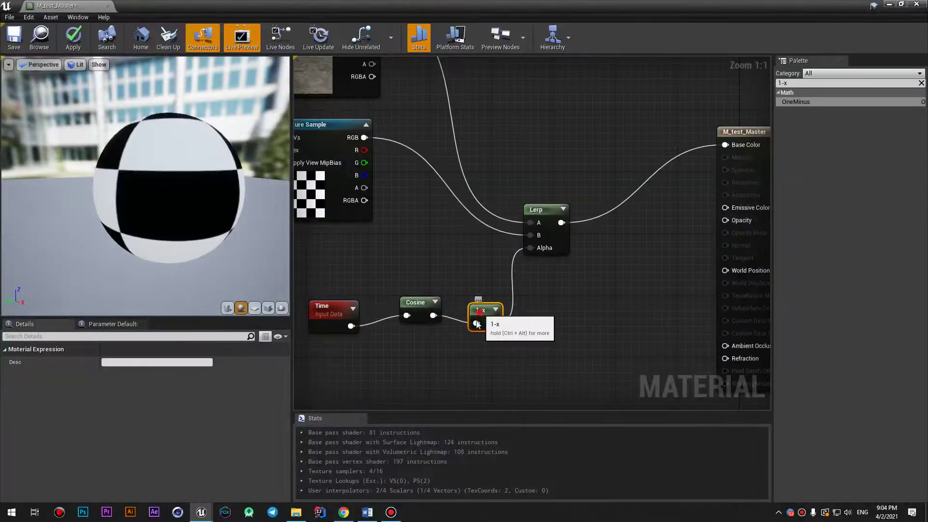
drag(484, 310, 469, 302)
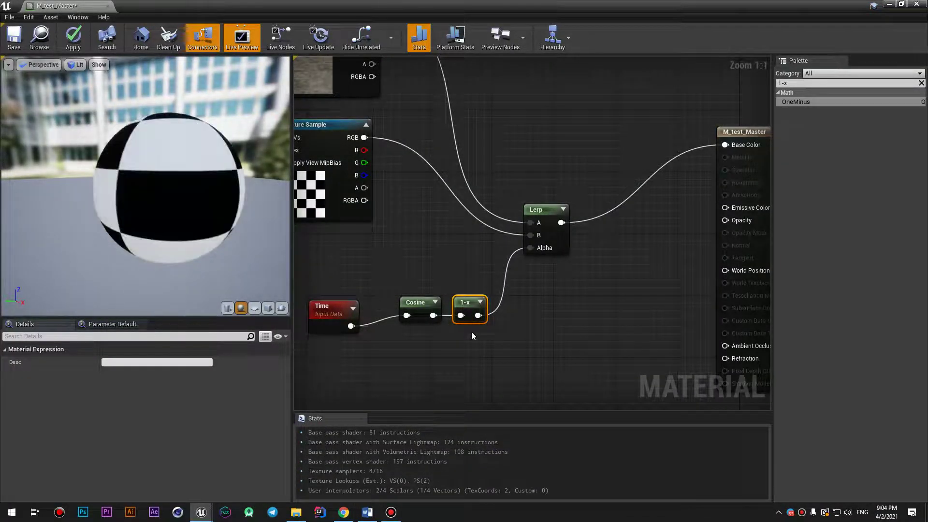
drag(472, 303, 503, 305)
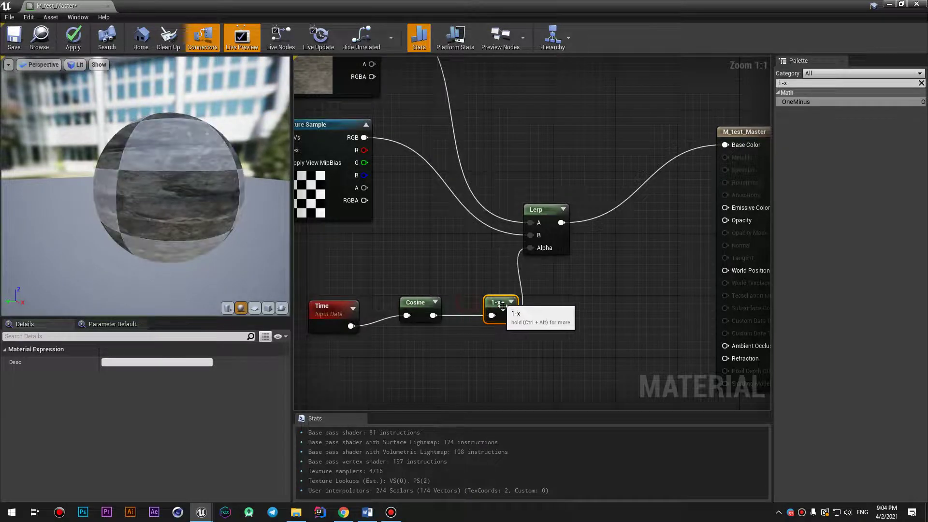
click(458, 370)
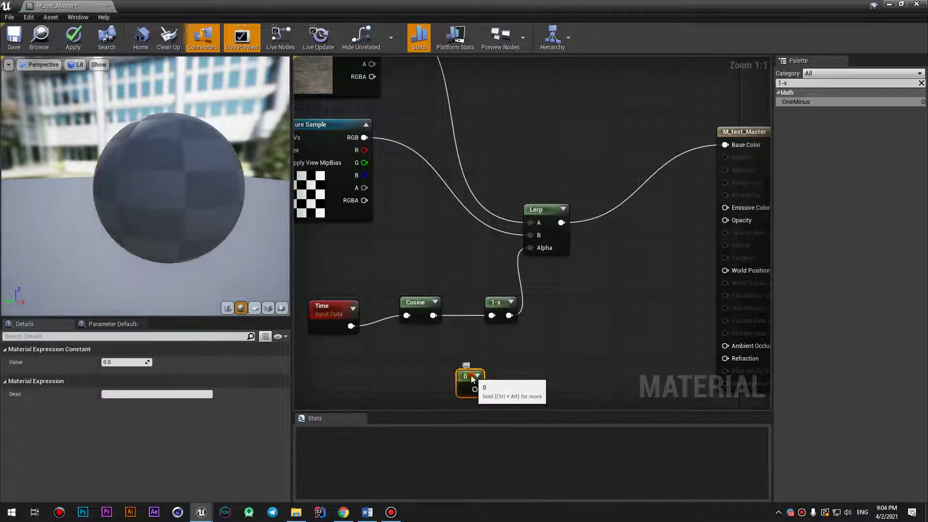
Step: Set the constant to 0.6 and feed it into the 1-x node
click(116, 362)
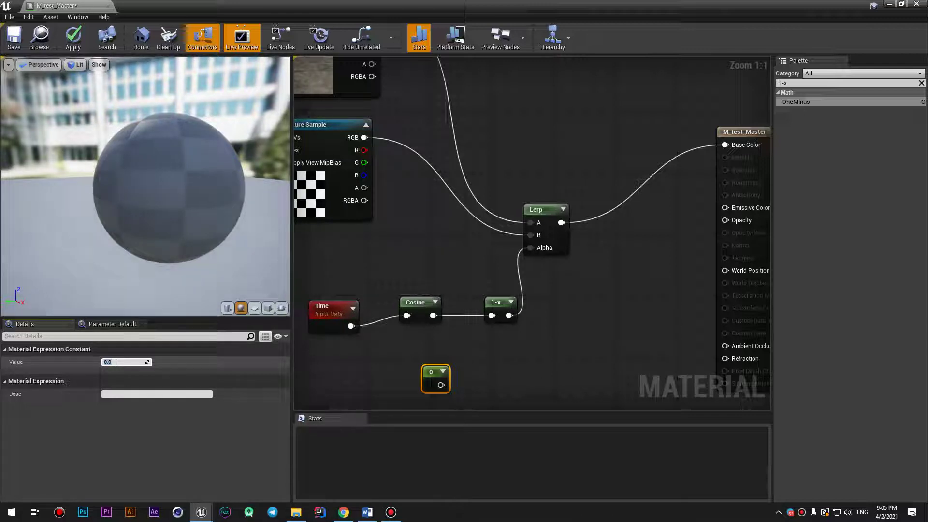
text(.6)
key(Return)
mouse_move(444, 372)
mouse_down()
mouse_move(492, 315)
mouse_move(512, 325)
mouse_up()
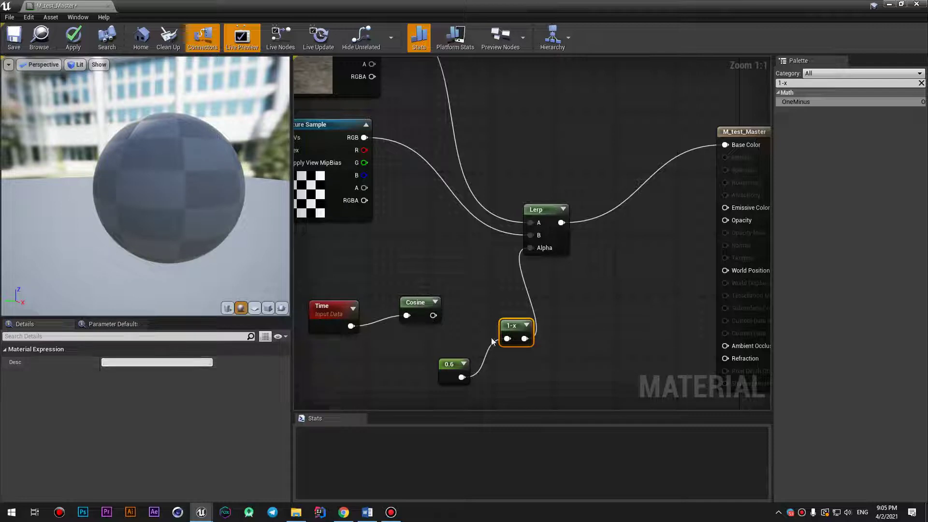
Step: Delete the 1-x and 0.6 constant nodes, leaving the Lerp Alpha at 0.5
drag(514, 327, 491, 319)
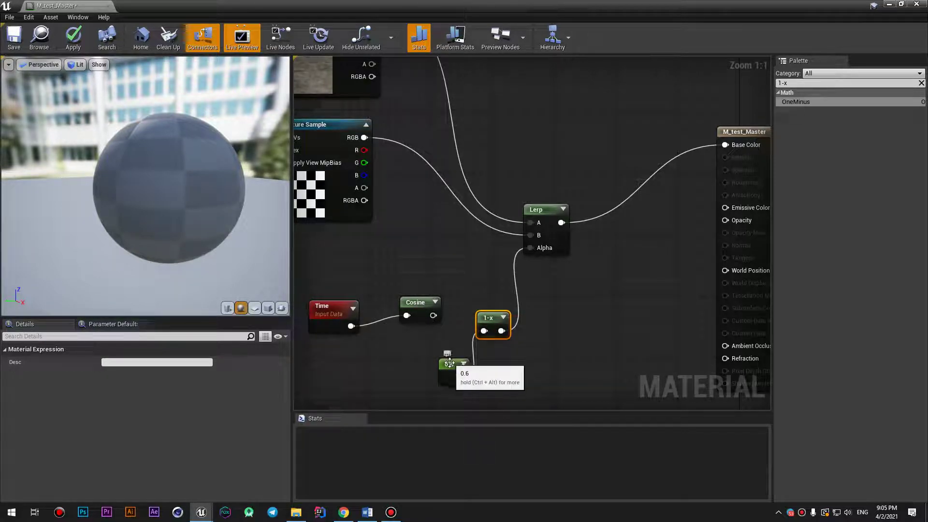
drag(495, 294, 448, 376)
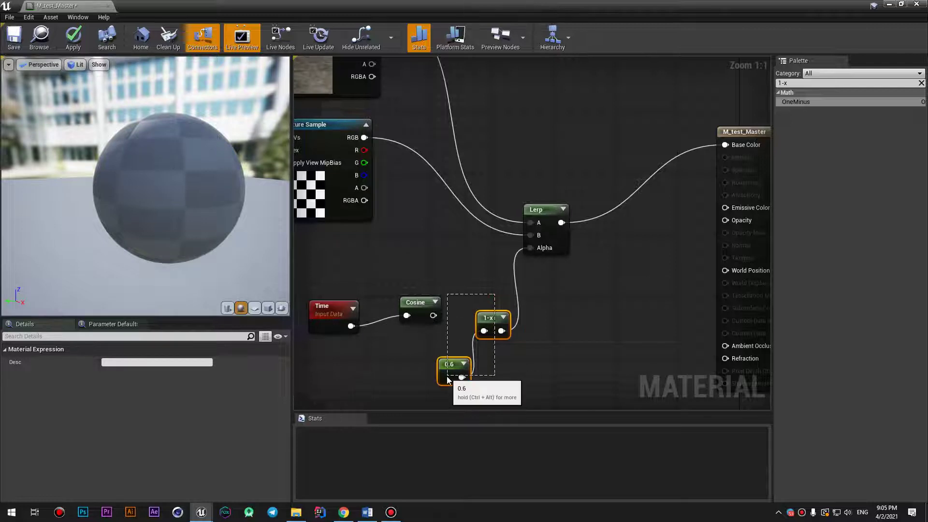
key(Delete)
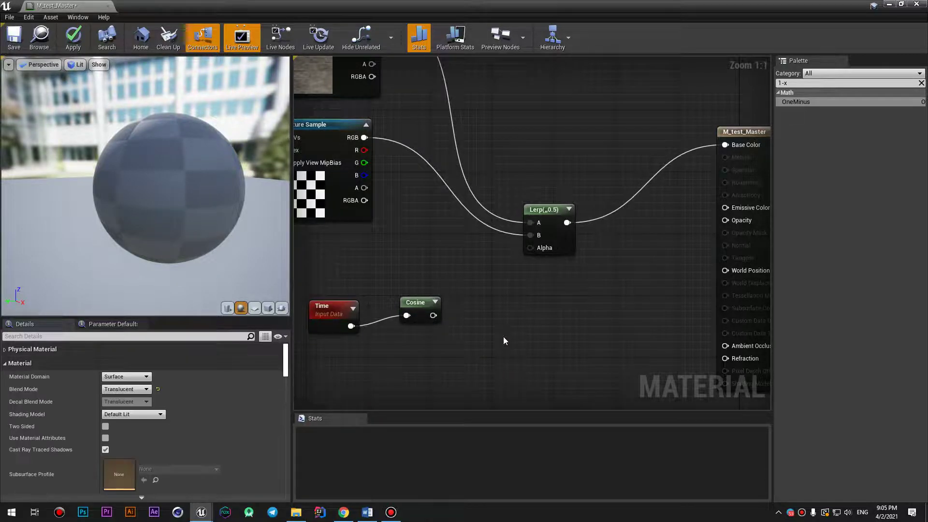
Step: Add an unconnected Abs node below the Lerp, then launch Photoshop
click(819, 83)
key(BackSpace)
key(BackSpace)
key(BackSpace)
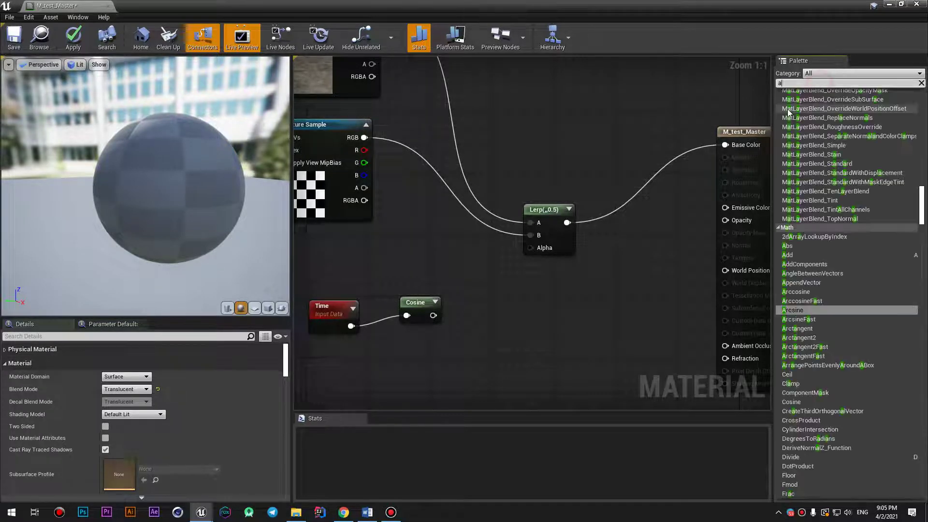
text(abs)
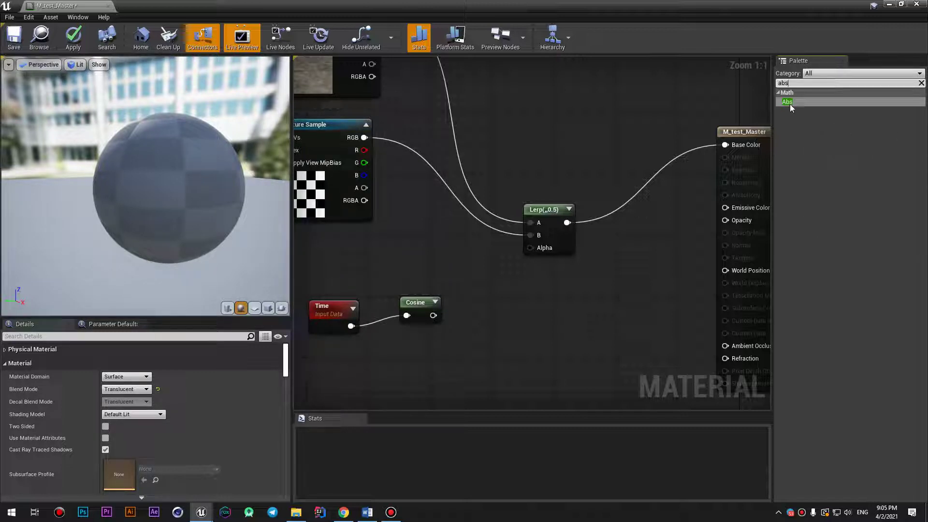
mouse_move(788, 101)
mouse_down()
mouse_move(580, 337)
mouse_move(492, 325)
mouse_up()
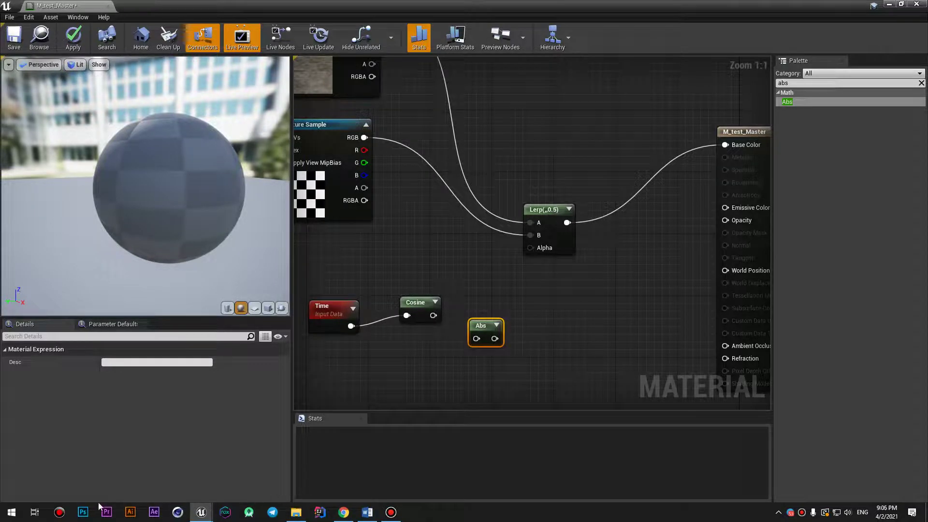
click(90, 513)
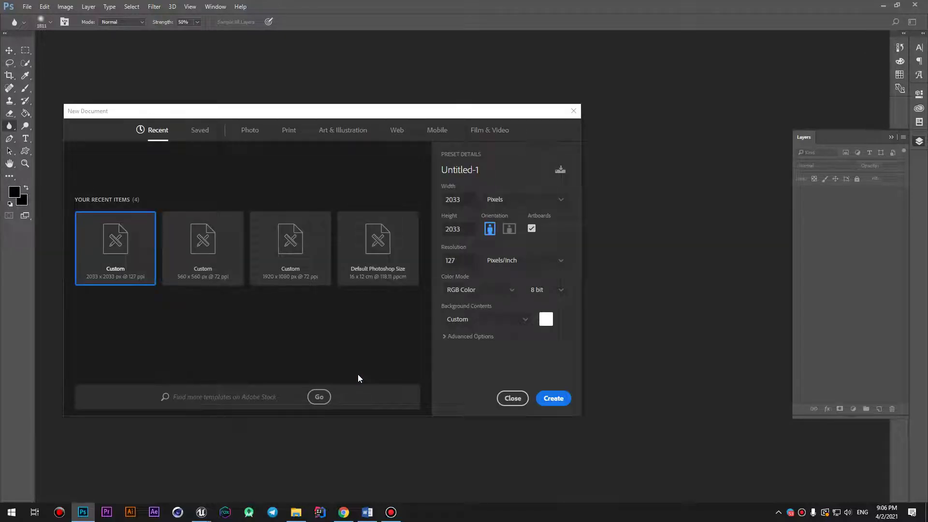
Step: Create a 2033x2033 document and brush a magenta band across its top at size 800, testing inversion
click(553, 399)
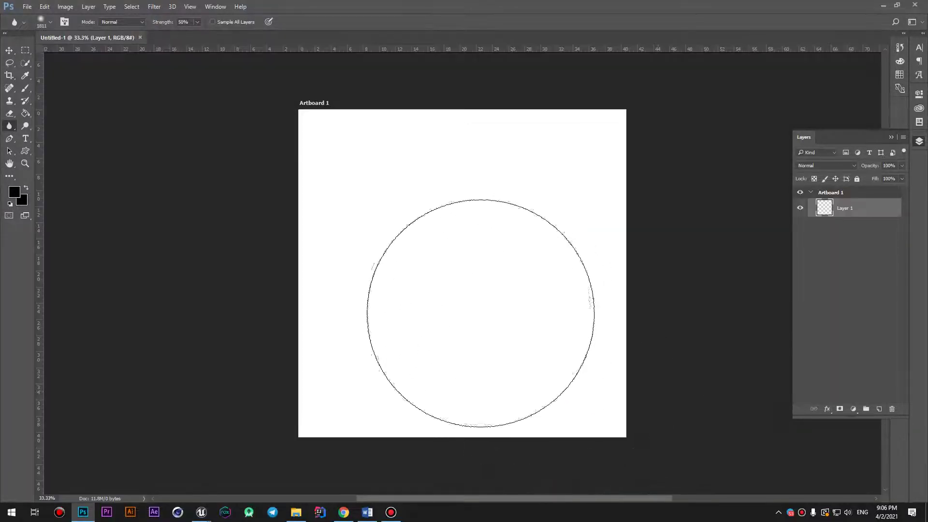
click(15, 194)
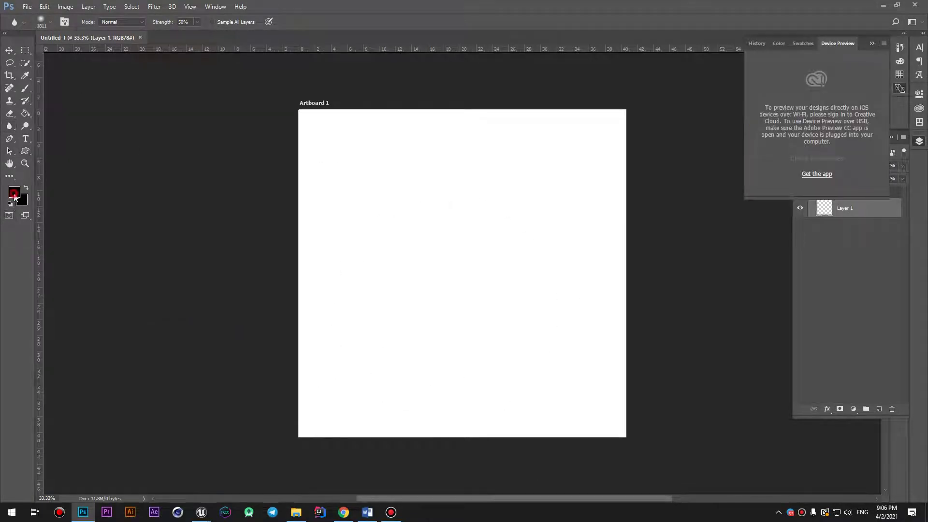
click(265, 168)
click(279, 190)
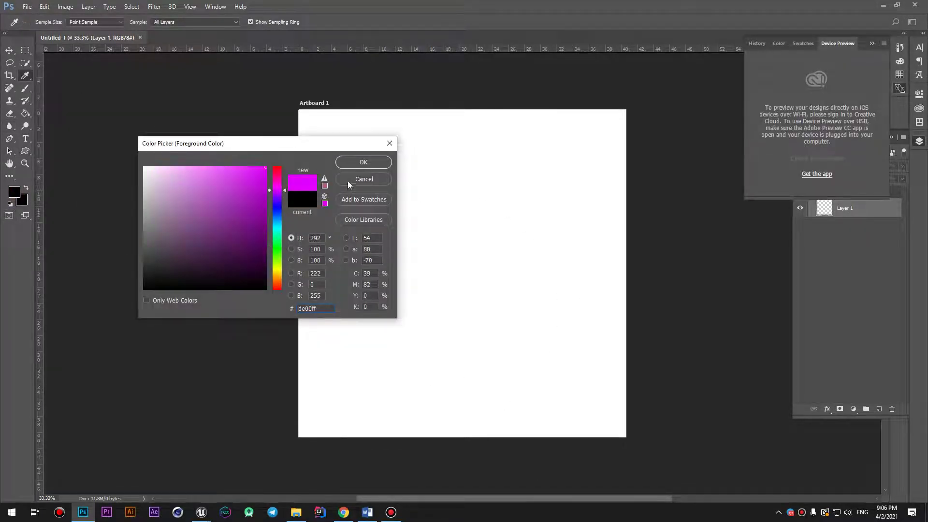
click(351, 162)
click(566, 166)
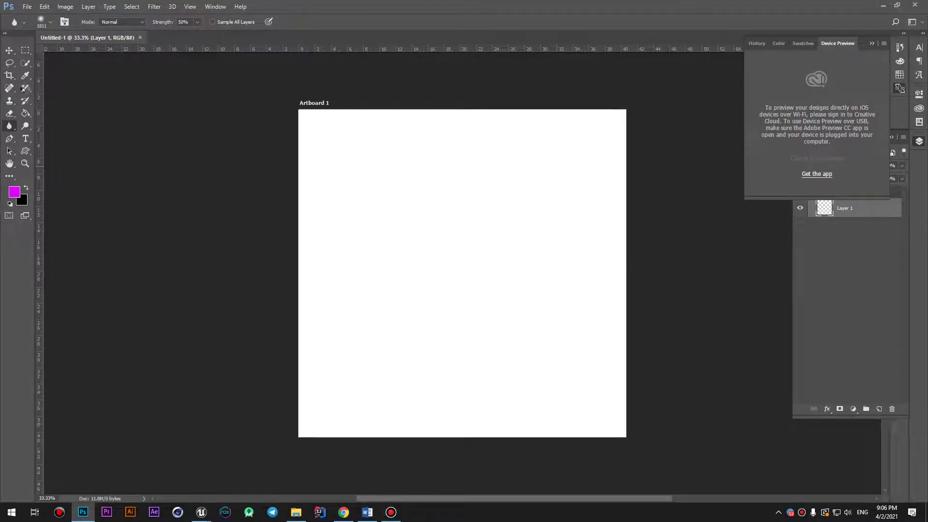
click(26, 90)
key(bracketright)
key(bracketright)
key(bracketright)
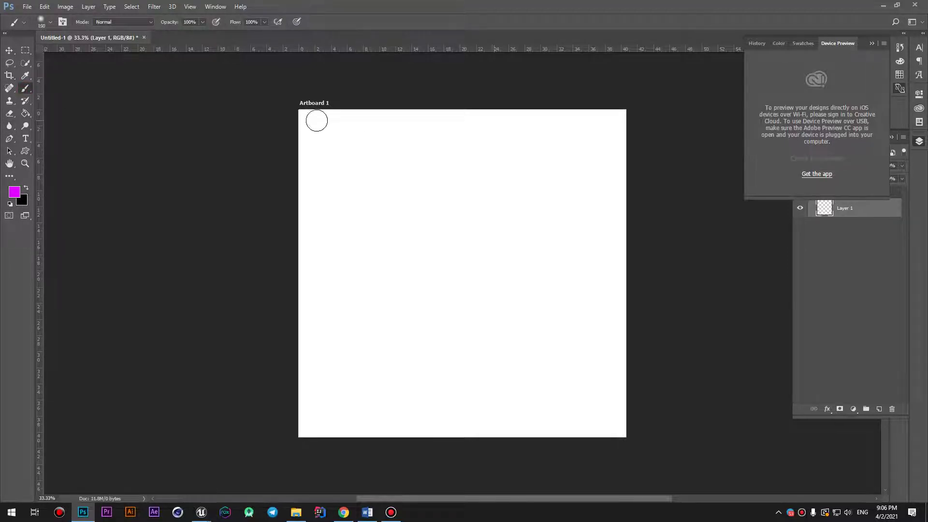
drag(309, 121, 638, 207)
key(ctrl+i)
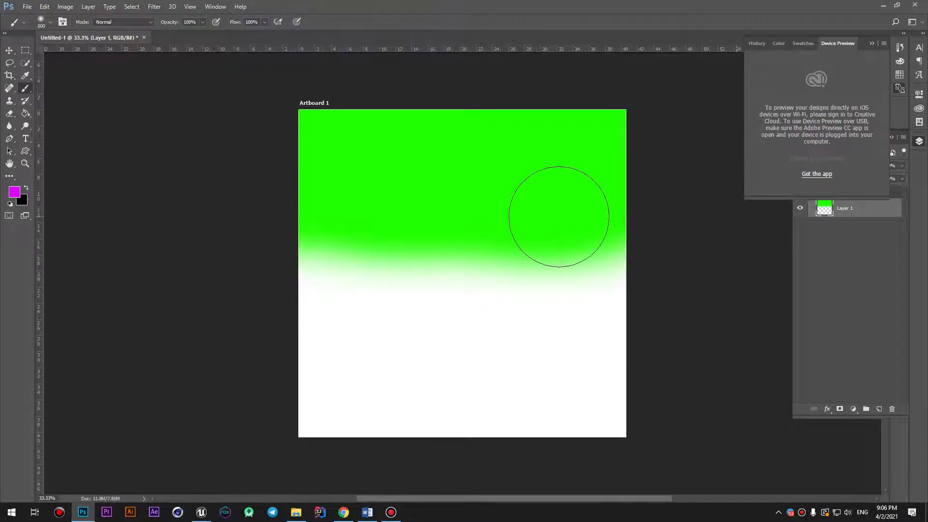
key(ctrl+i)
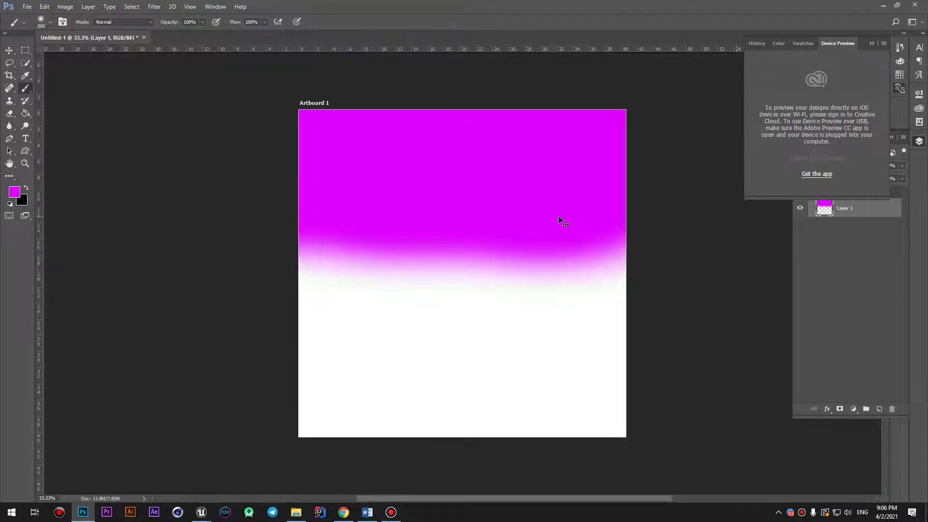
Step: Paint a red stroke across the artboard and test inverting the layer's colours
click(13, 192)
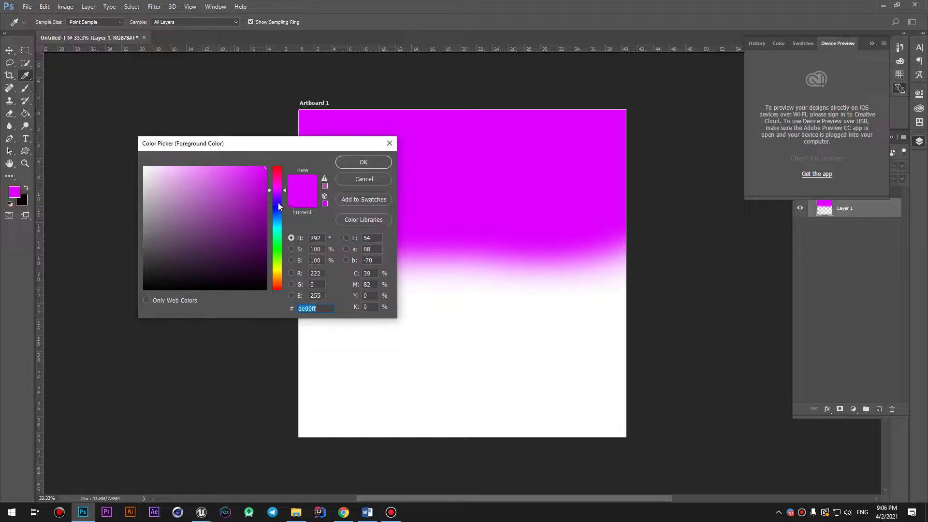
drag(278, 202, 284, 167)
click(363, 162)
key(b)
drag(273, 284, 580, 285)
key(ctrl+i)
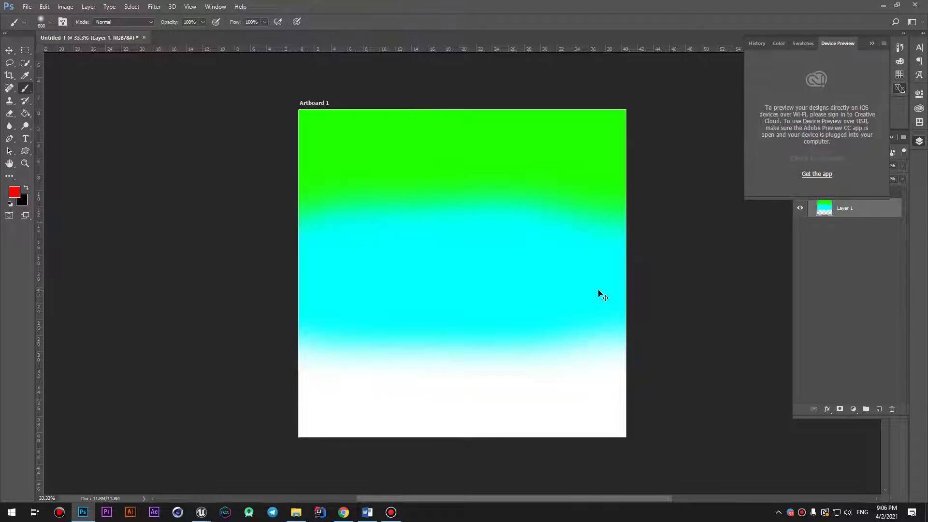
key(ctrl+z)
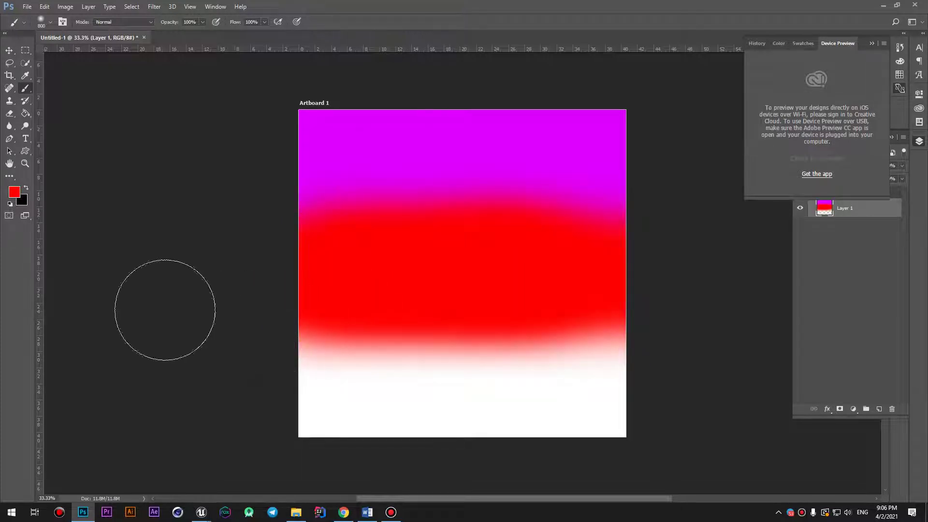
Step: Paint the lower area yellow, invert it into green, cyan and blue bands, and return to Unreal
click(14, 193)
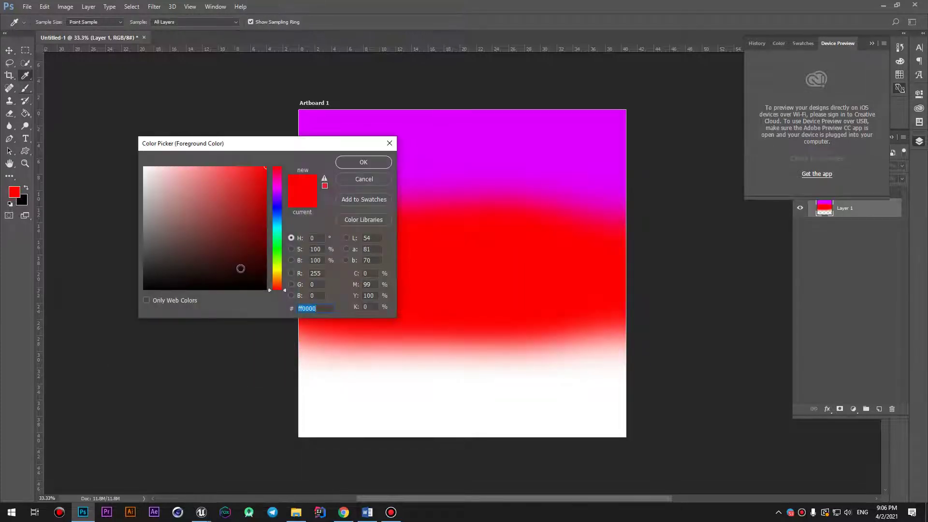
click(279, 277)
click(278, 269)
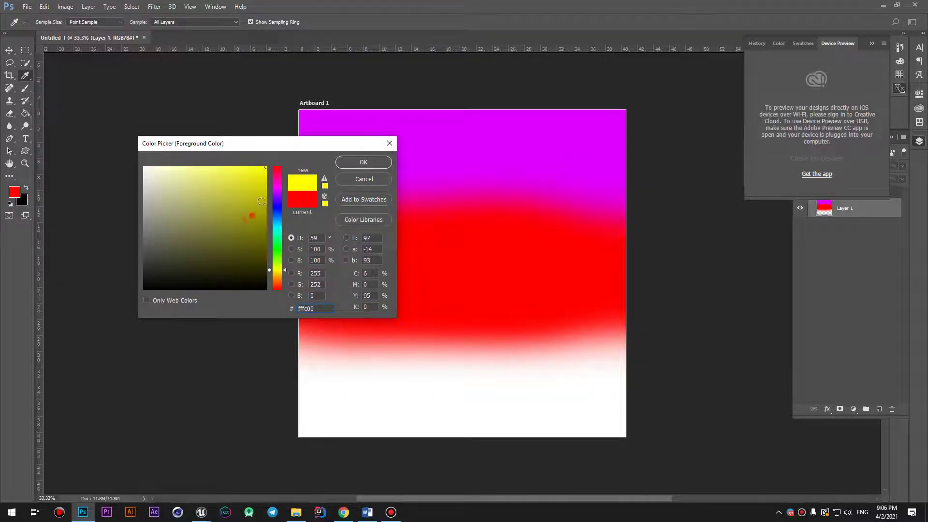
click(364, 162)
key(b)
mouse_move(365, 372)
mouse_down()
mouse_move(754, 364)
mouse_move(599, 414)
mouse_up()
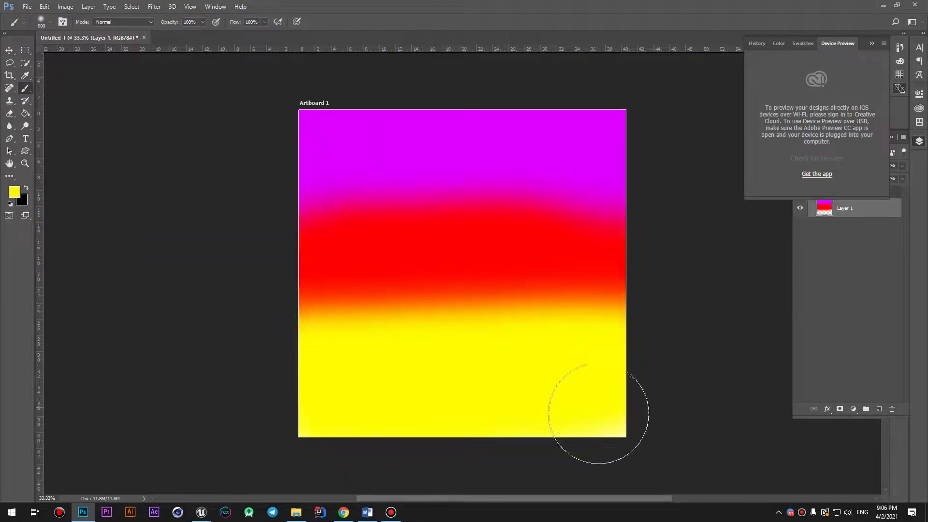
key(ctrl+i)
key(ctrl+i)
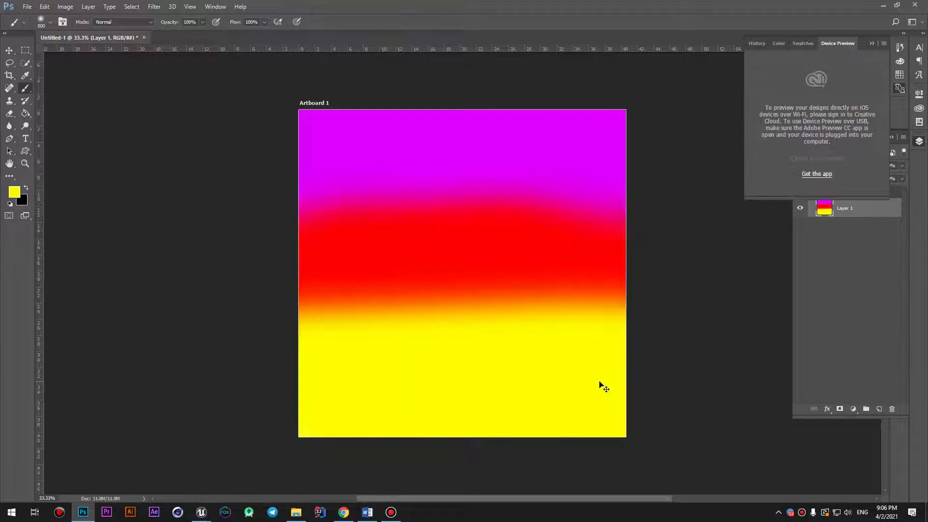
key(ctrl+i)
key(ctrl+i)
key(ctrl+i)
key(ctrl+i)
key(ctrl+i)
key(ctrl+i)
key(ctrl+i)
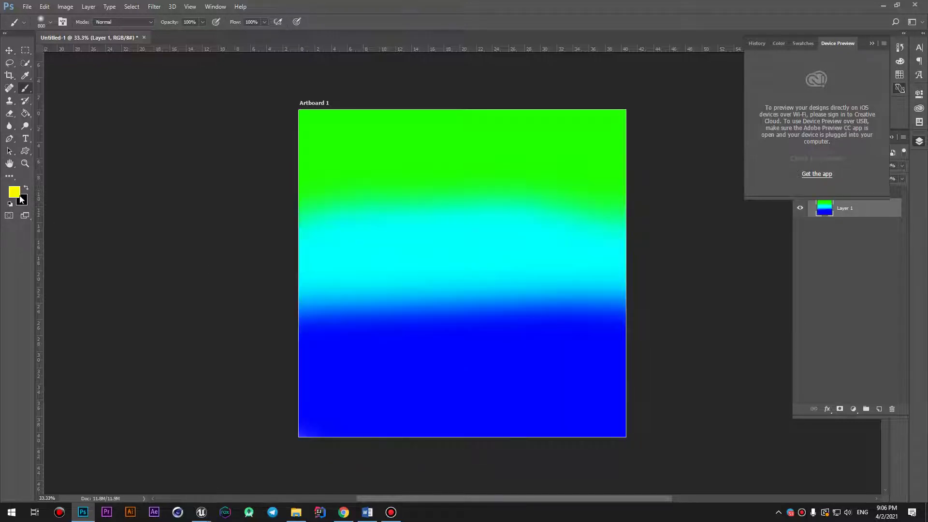
click(14, 192)
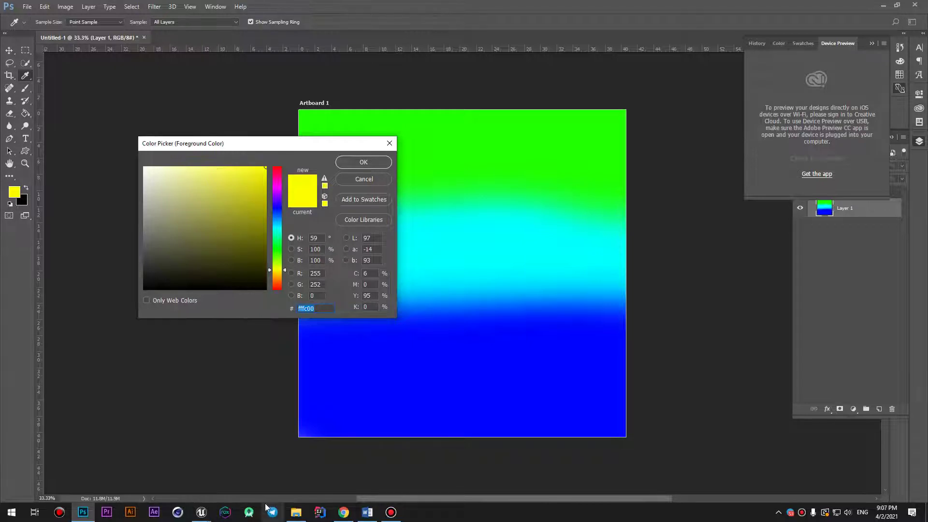
mouse_move(201, 512)
click(269, 488)
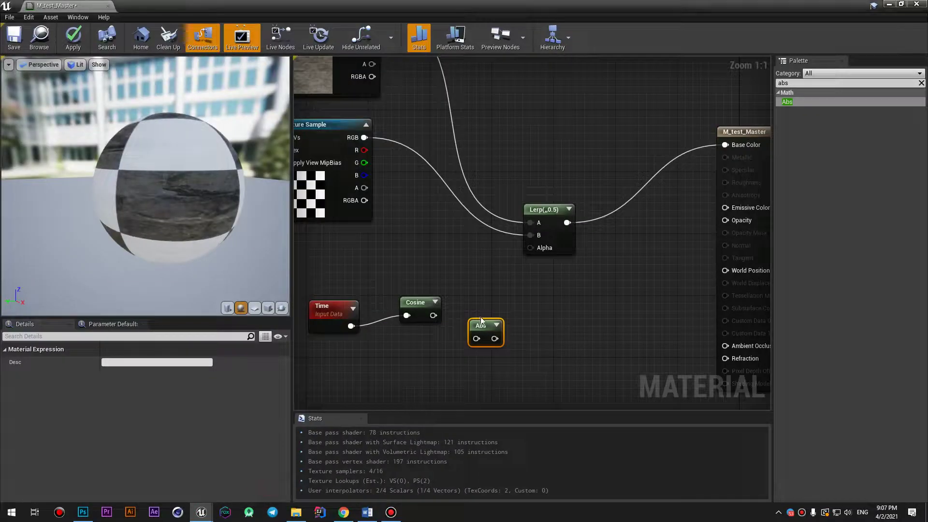
Step: Move the Abs node aside and add a new Constant3Vector node to the graph
drag(481, 326, 566, 319)
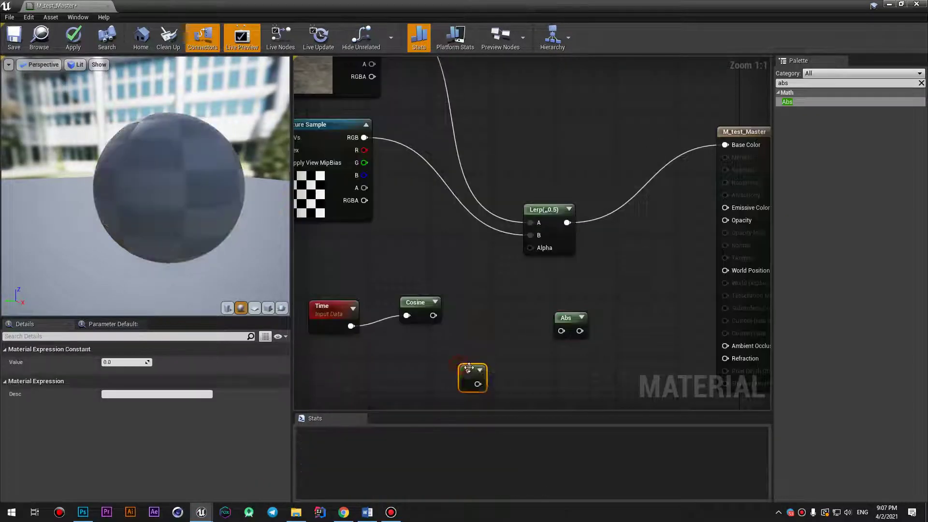
click(473, 346)
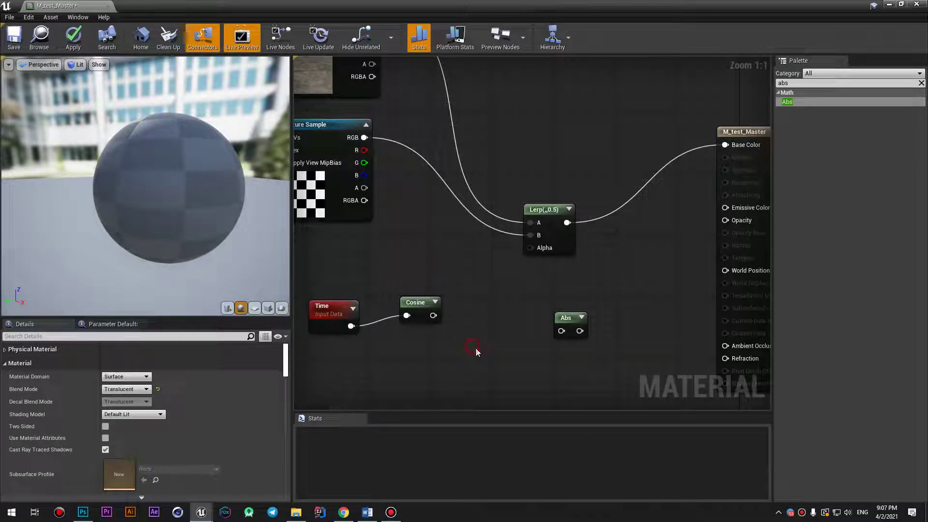
click(482, 351)
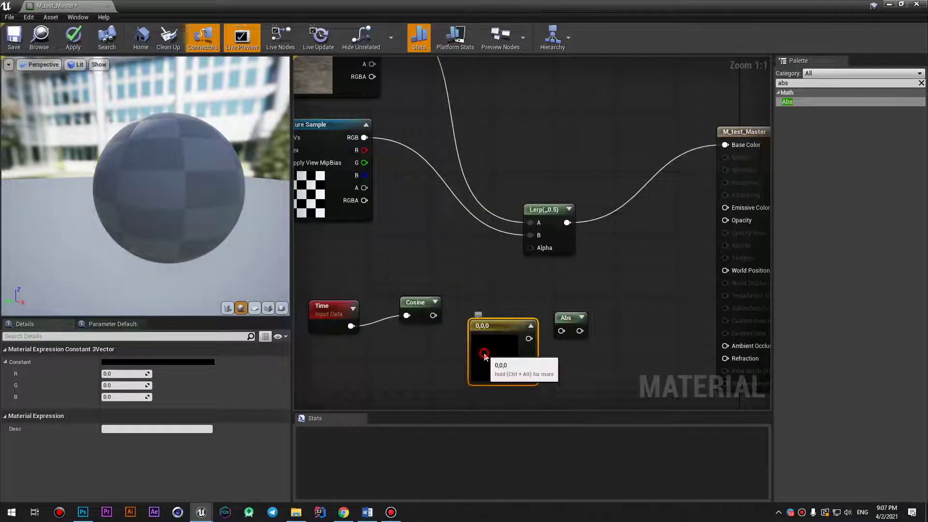
double_click(478, 351)
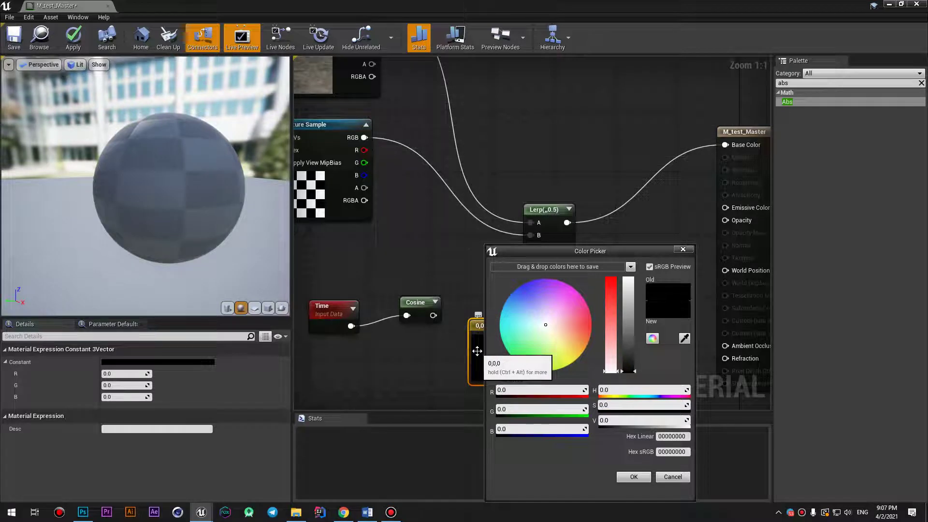
Step: Give the constant full-brightness blue (0, 0.0661, 1) and place it above the Lerp
click(521, 286)
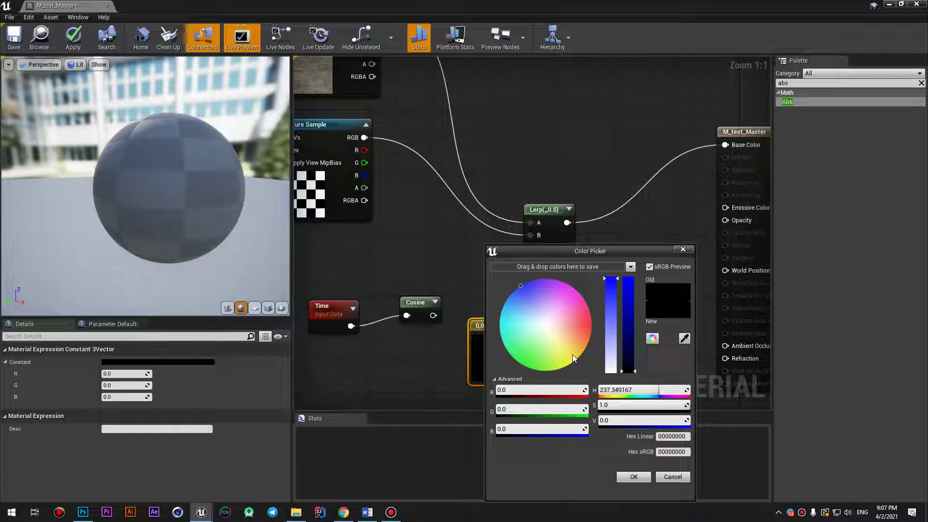
click(584, 298)
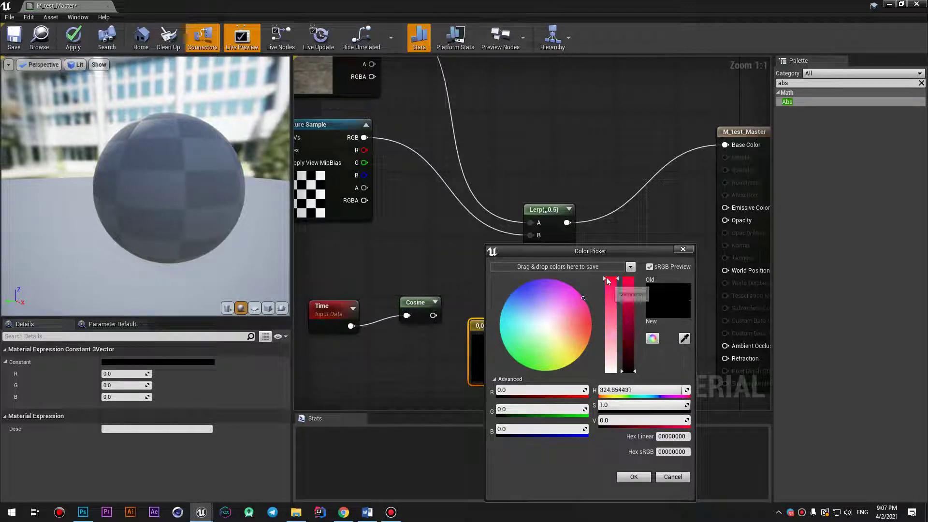
click(517, 361)
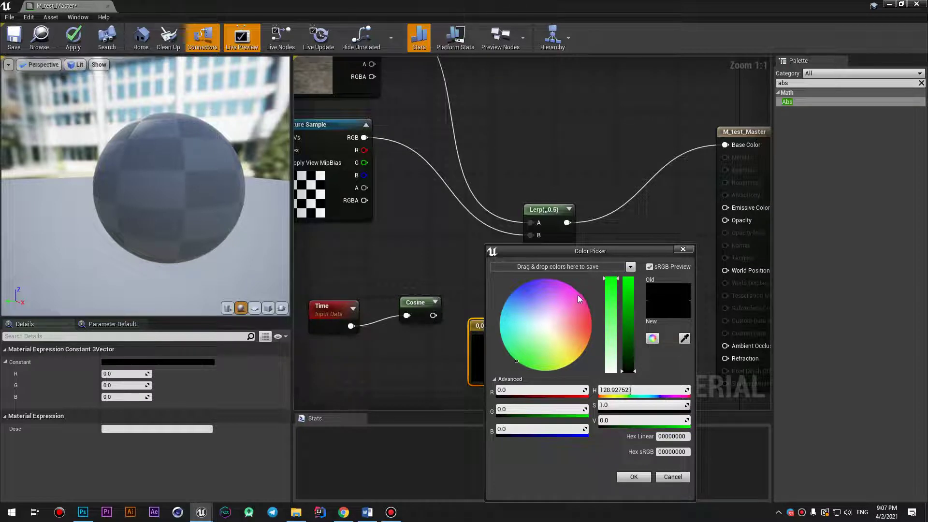
click(519, 285)
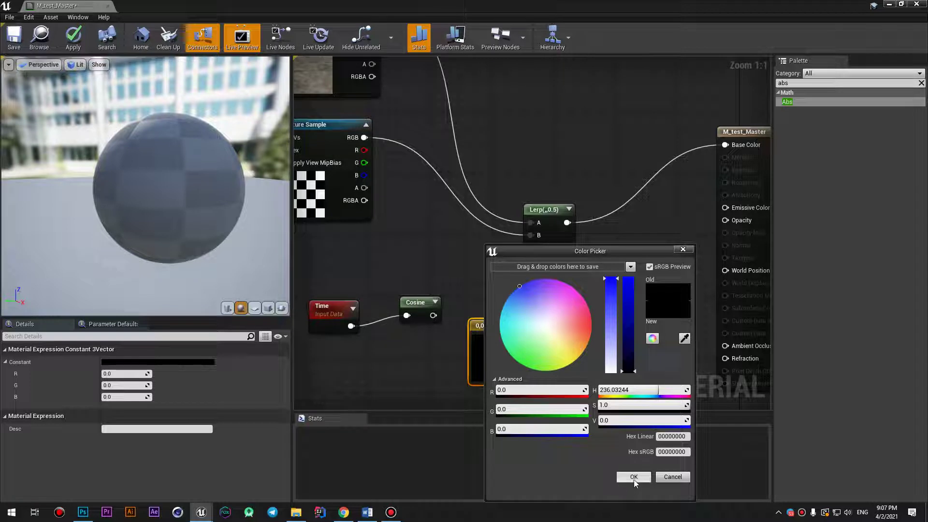
drag(629, 368, 629, 283)
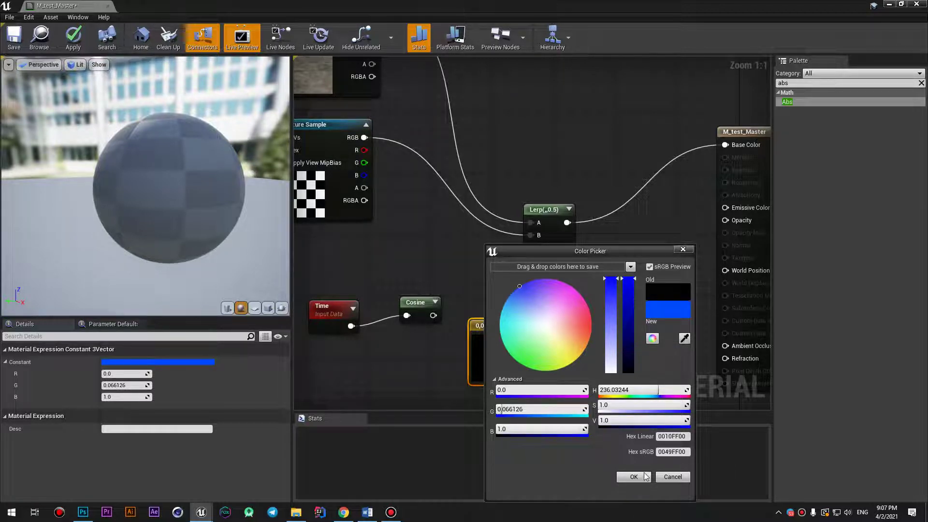
click(645, 476)
drag(492, 324, 576, 110)
drag(544, 210, 521, 217)
Step: Position the blue constant above the Lerp and wire it into Base Color
alt+click(727, 145)
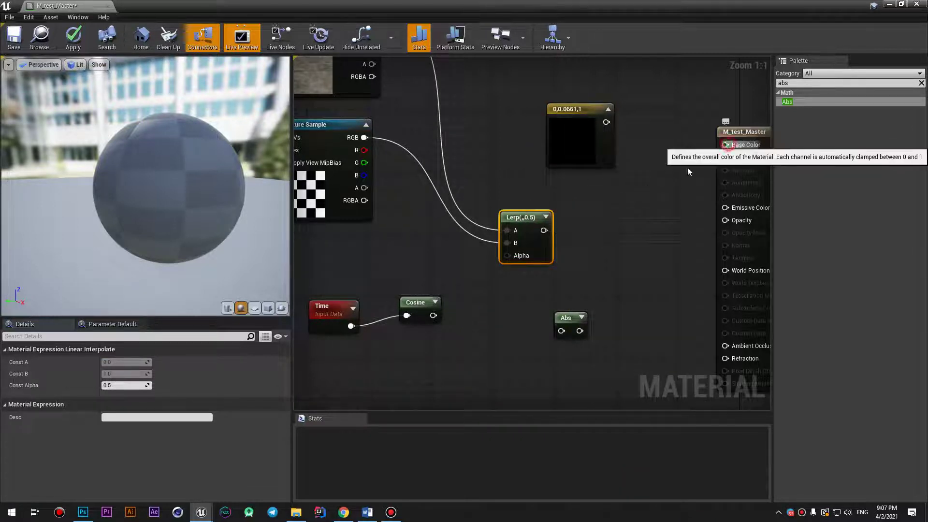
drag(580, 109, 602, 124)
drag(544, 230, 725, 145)
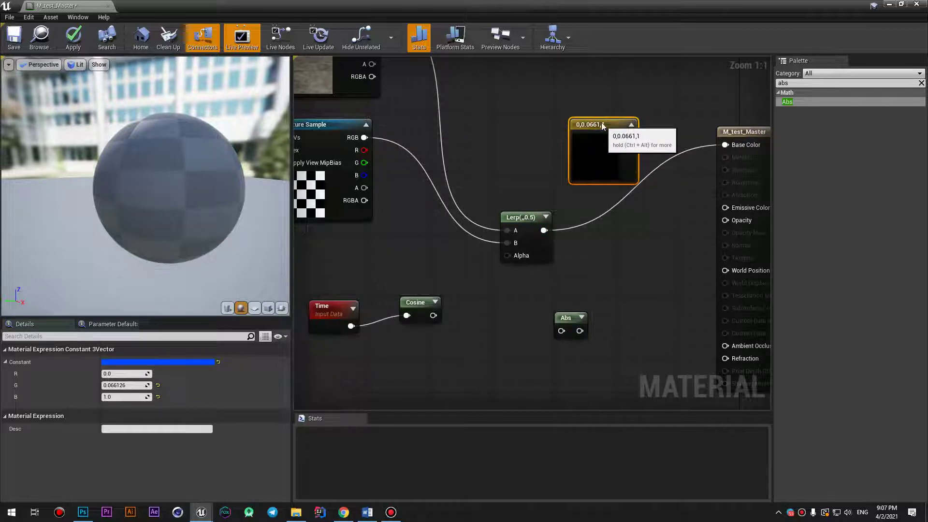
scroll(454, 233, down, 4)
drag(527, 179, 421, 196)
scroll(507, 195, up, 2)
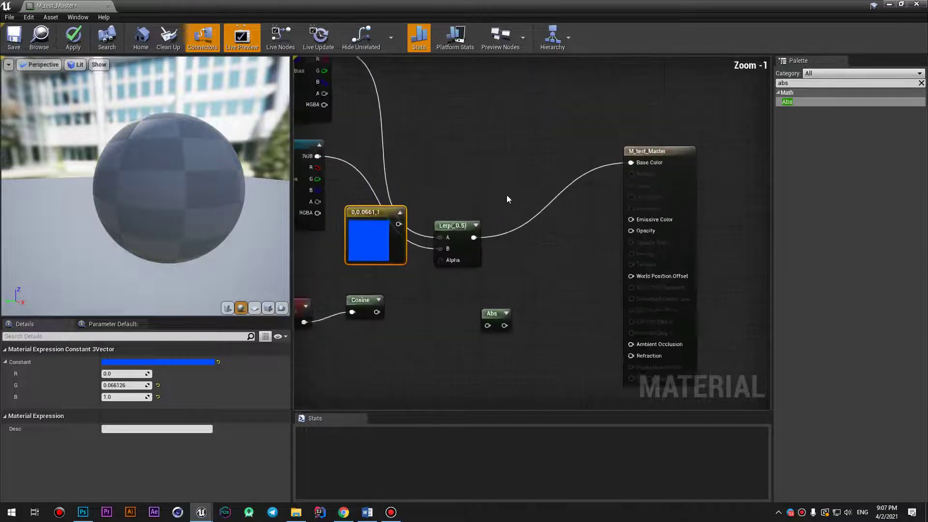
scroll(492, 237, up, 2)
mouse_move(353, 213)
mouse_down()
mouse_move(515, 137)
mouse_move(652, 154)
mouse_up()
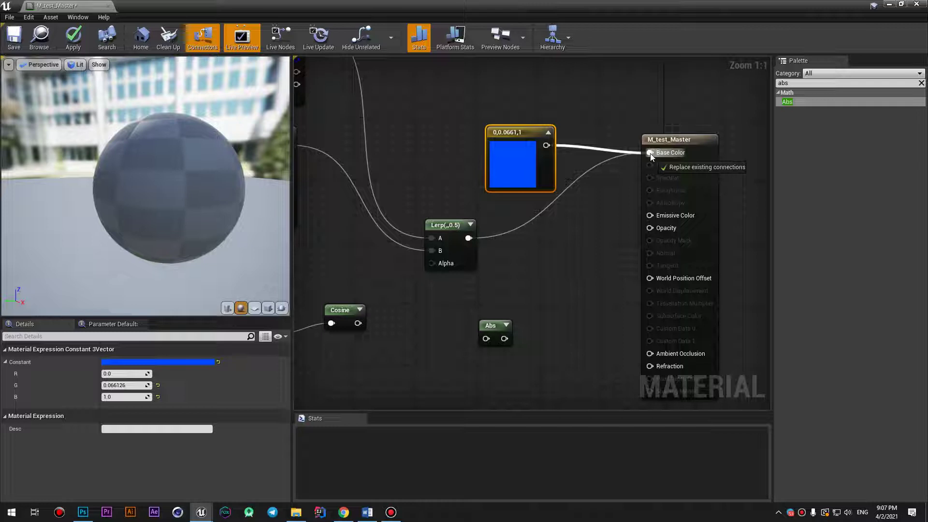
drag(651, 156, 651, 154)
drag(496, 131, 511, 132)
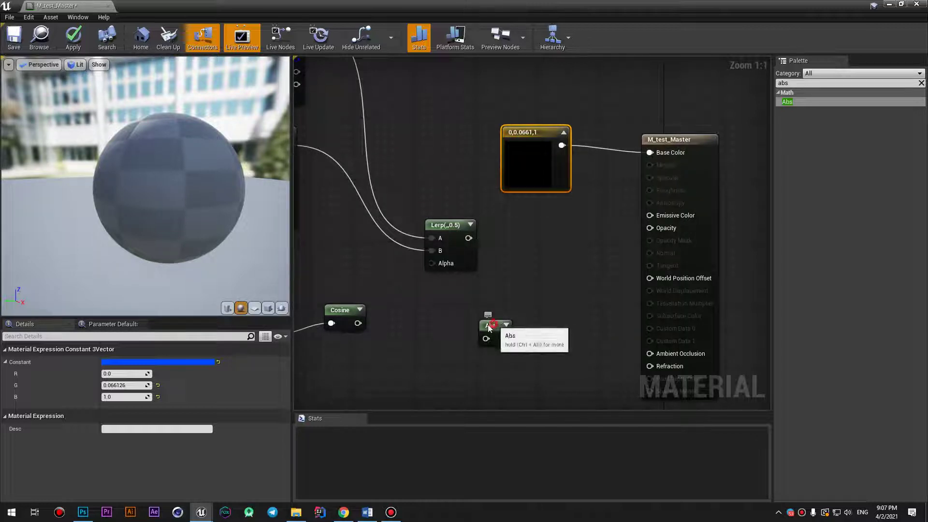
Step: Place the Abs node beside the constant, wire Abs into Base Color, and apply
click(490, 328)
mouse_move(490, 328)
mouse_down()
mouse_move(561, 220)
mouse_move(651, 153)
mouse_up()
mouse_move(561, 177)
mouse_down()
mouse_move(505, 176)
mouse_move(556, 230)
mouse_up()
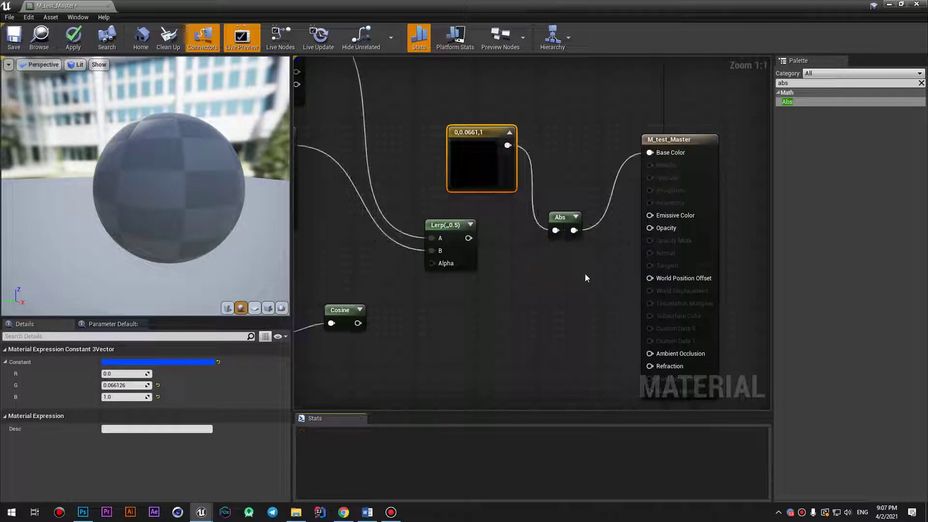
click(73, 39)
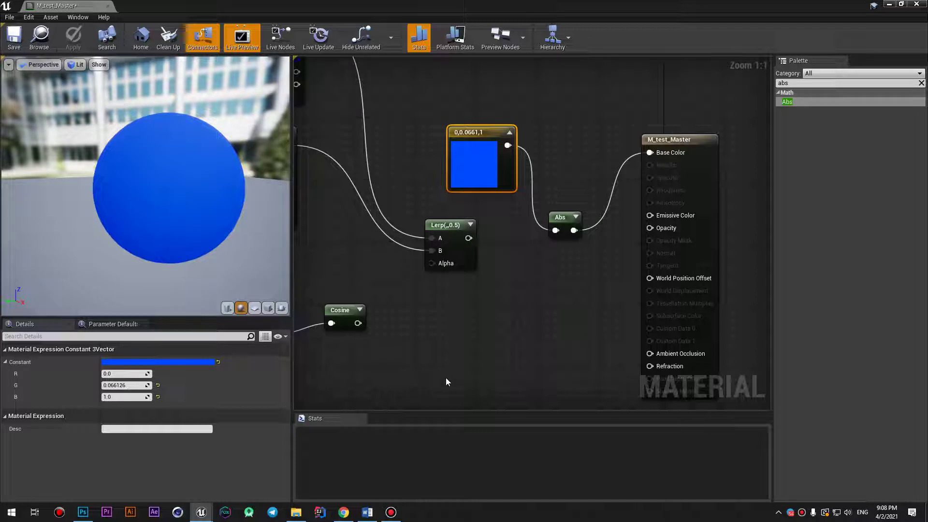
Step: Arrange the blue constant and Abs node side by side
drag(477, 137, 454, 137)
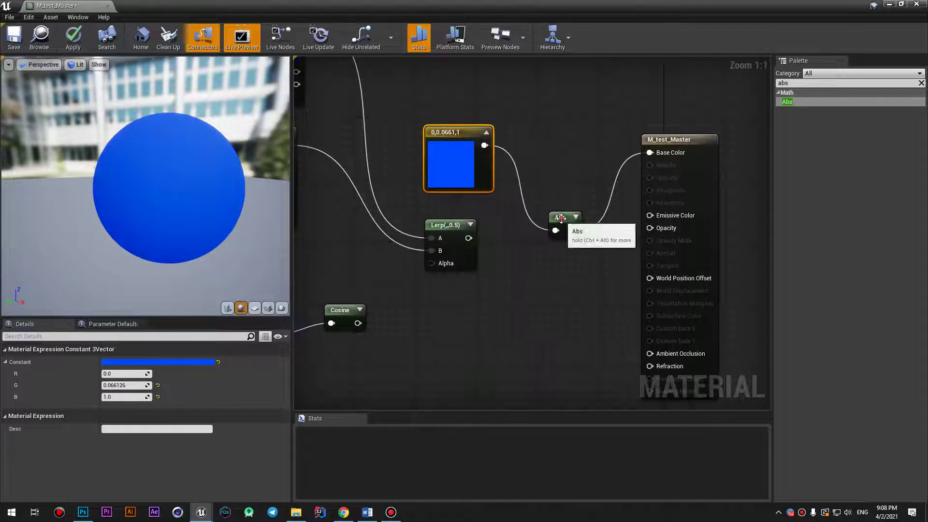
drag(560, 217, 551, 185)
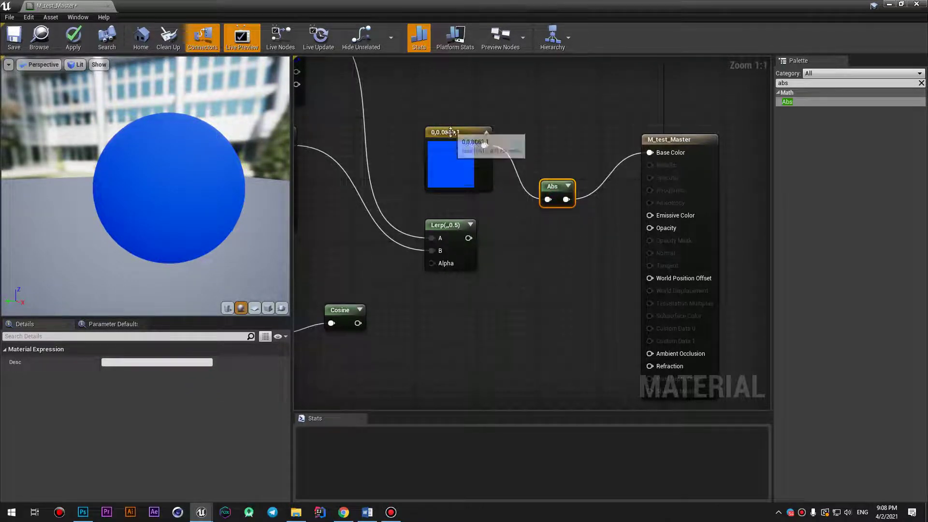
click(459, 148)
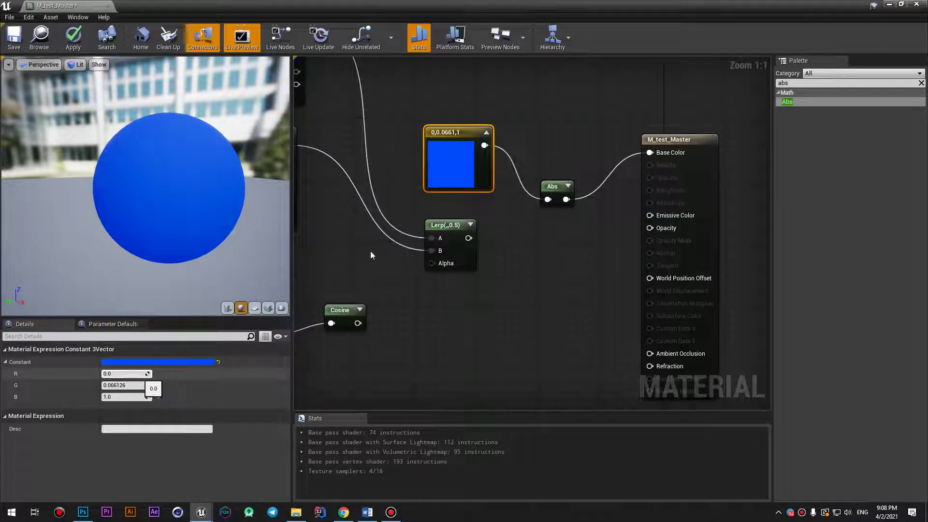
drag(464, 160, 456, 136)
Step: Disconnect and delete the blue constant, then move the Abs node below the Lerp
drag(559, 202, 560, 223)
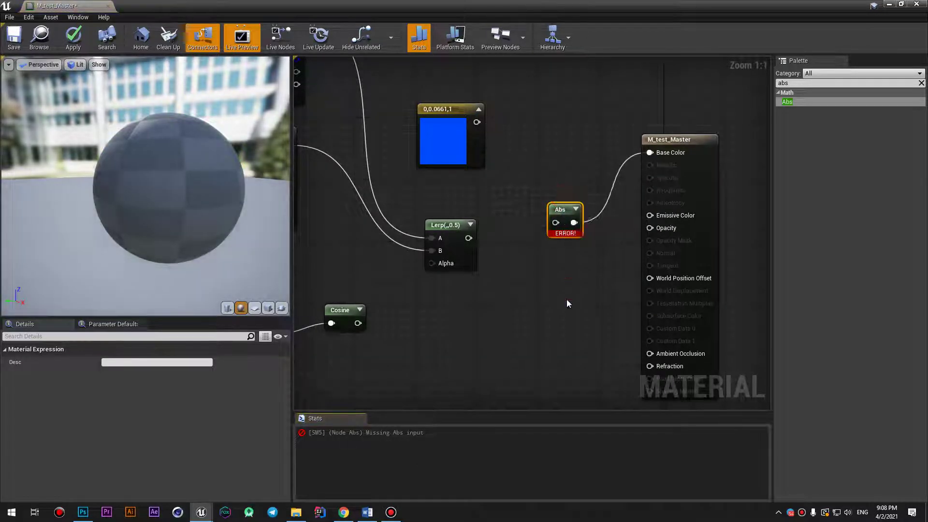
click(452, 112)
mouse_move(452, 113)
mouse_down()
mouse_move(467, 113)
mouse_move(471, 127)
mouse_up()
key(Delete)
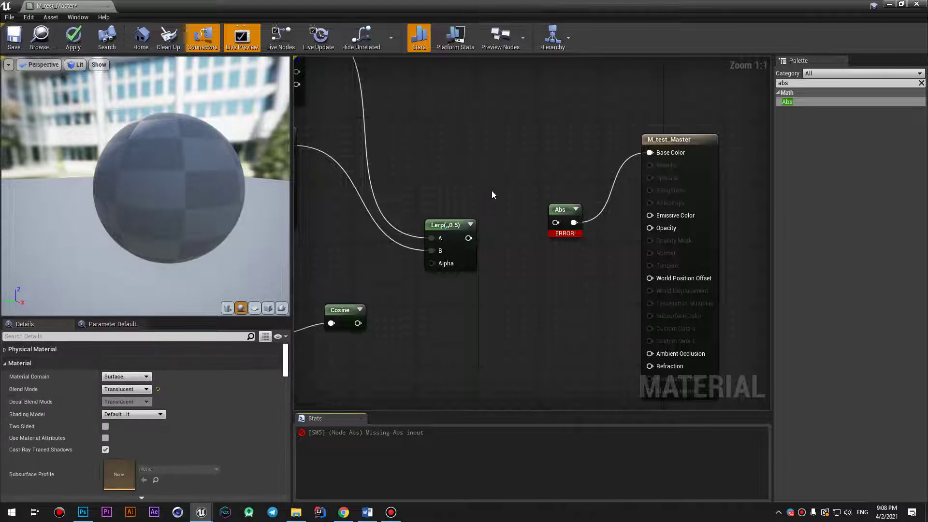
right_drag(428, 308, 501, 282)
scroll(502, 285, down, 1)
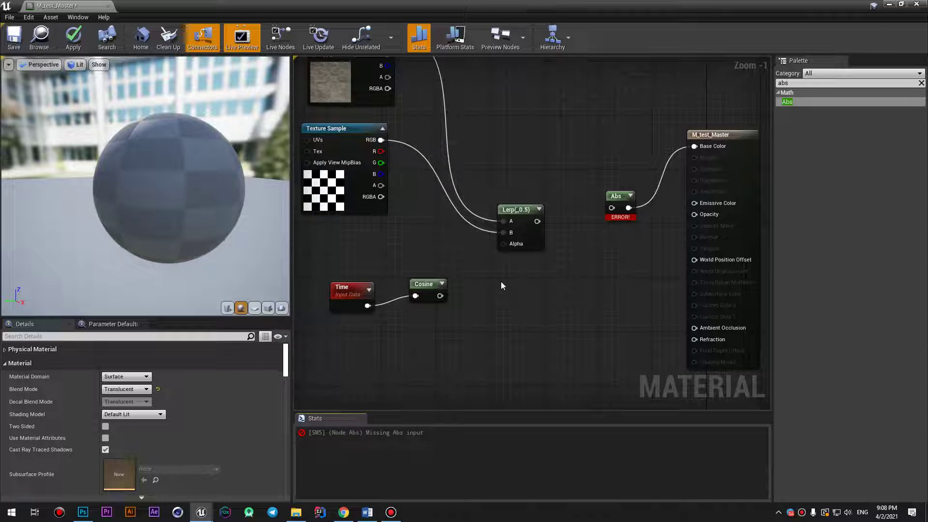
drag(617, 196, 510, 283)
Step: Wire Lerp into Base Color, Abs into the Lerp Alpha, and a new 0 constant into Abs
drag(536, 222, 695, 146)
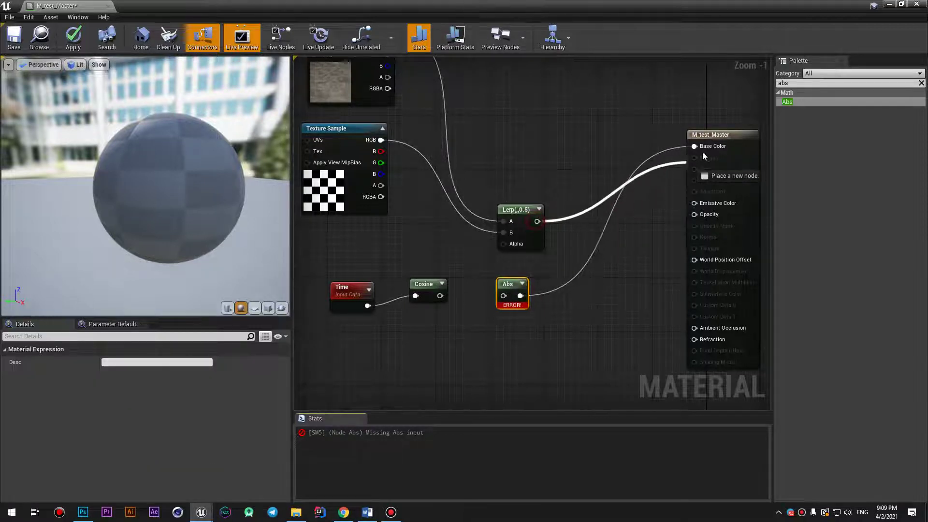
drag(513, 209, 558, 176)
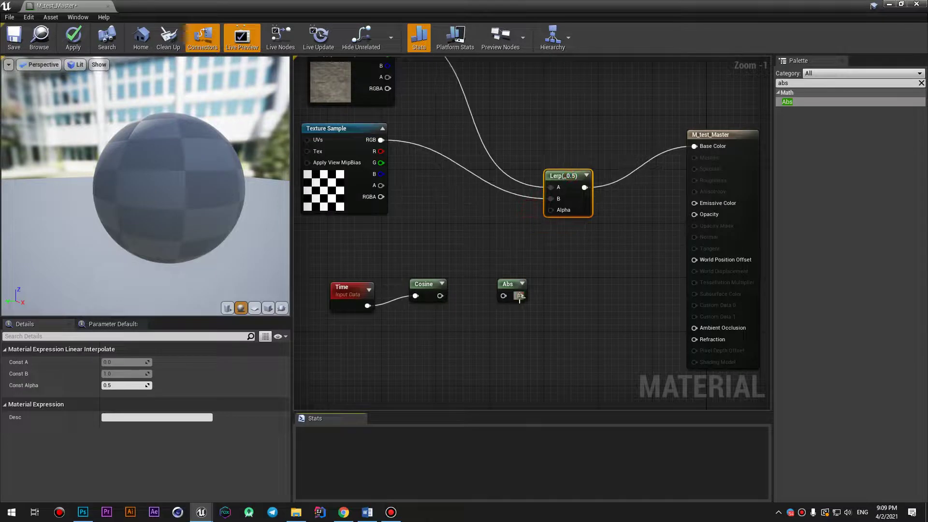
drag(520, 295, 551, 210)
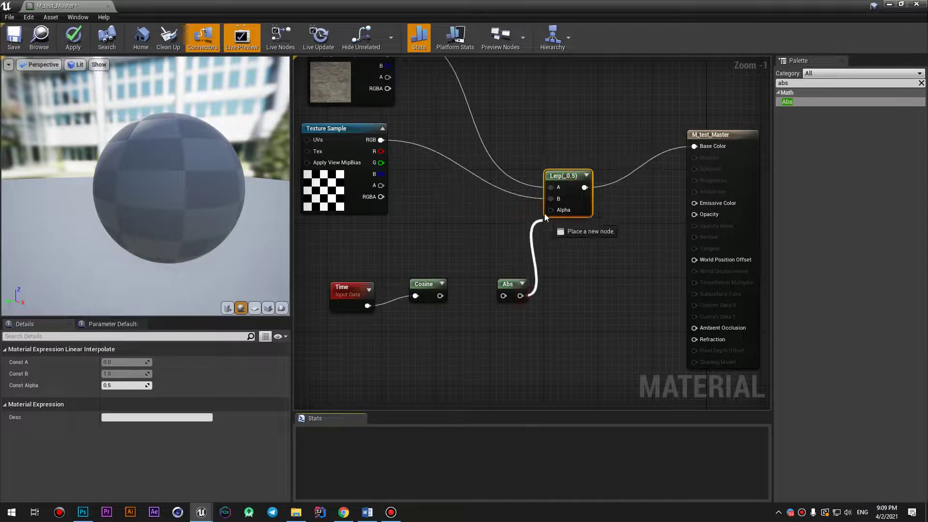
drag(424, 284, 390, 311)
click(443, 285)
mouse_move(447, 290)
mouse_down()
mouse_move(441, 277)
mouse_move(504, 296)
mouse_up()
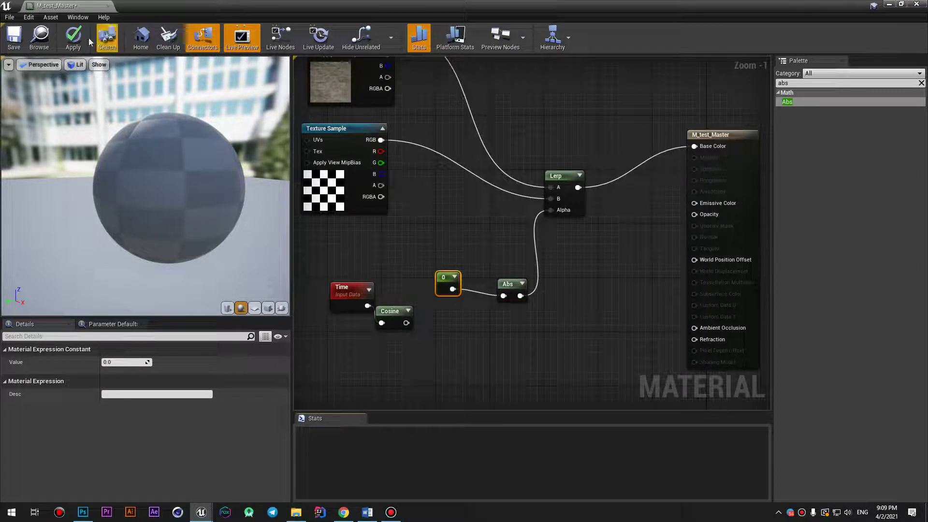
Step: Change the Abs-fed constant from 0 to 1 and apply, showing the checker sphere
click(73, 38)
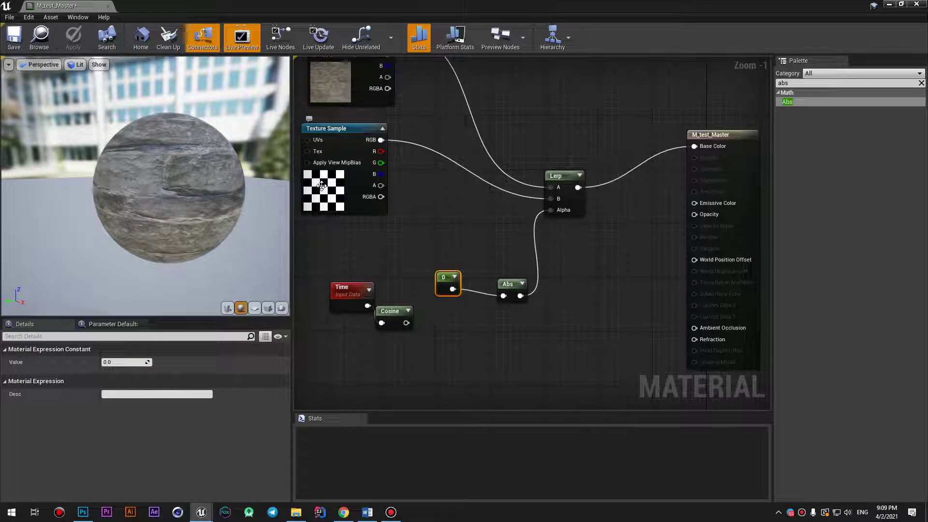
click(119, 362)
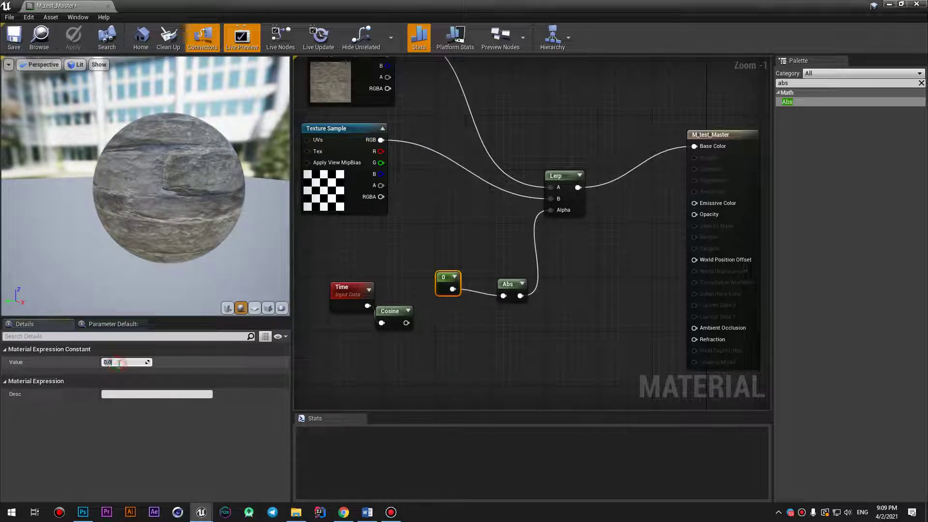
text(1)
key(Return)
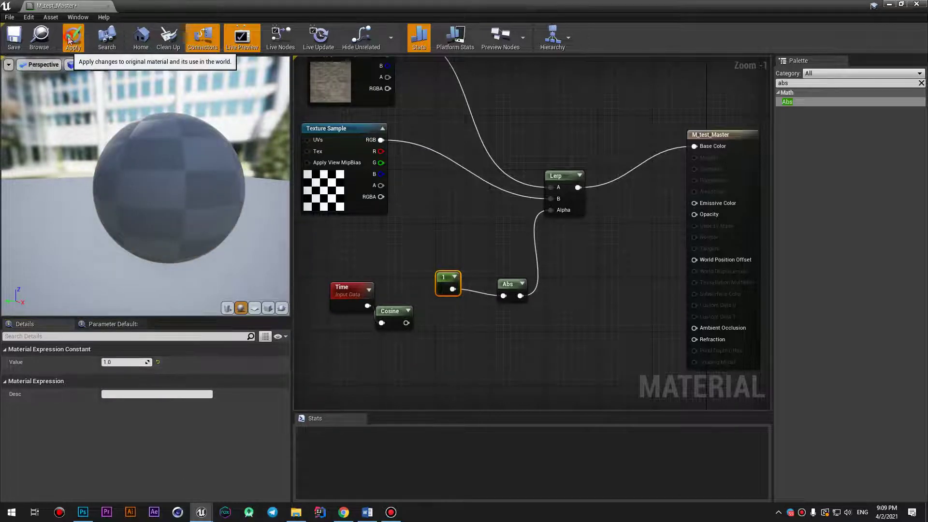
click(69, 40)
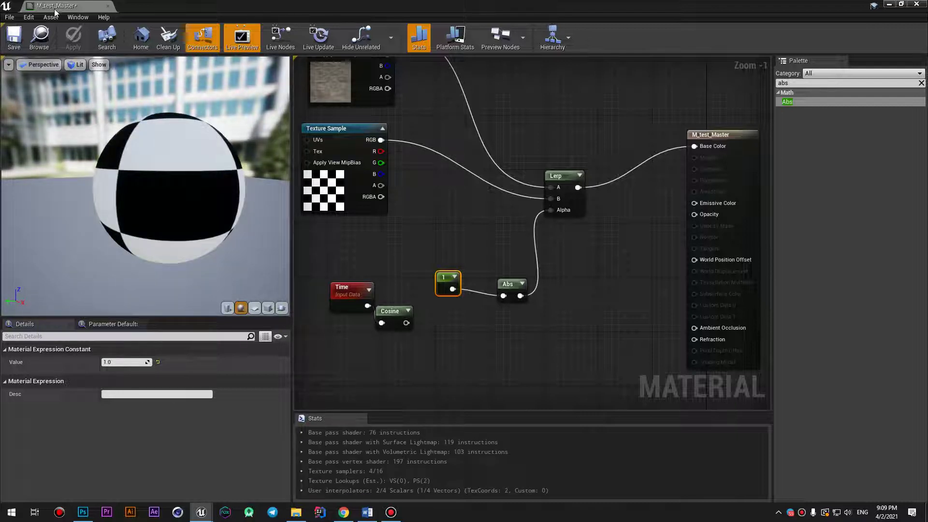
Step: Expand the previews on the Abs node and the 1 constant, repositioning both
right_drag(471, 215, 499, 271)
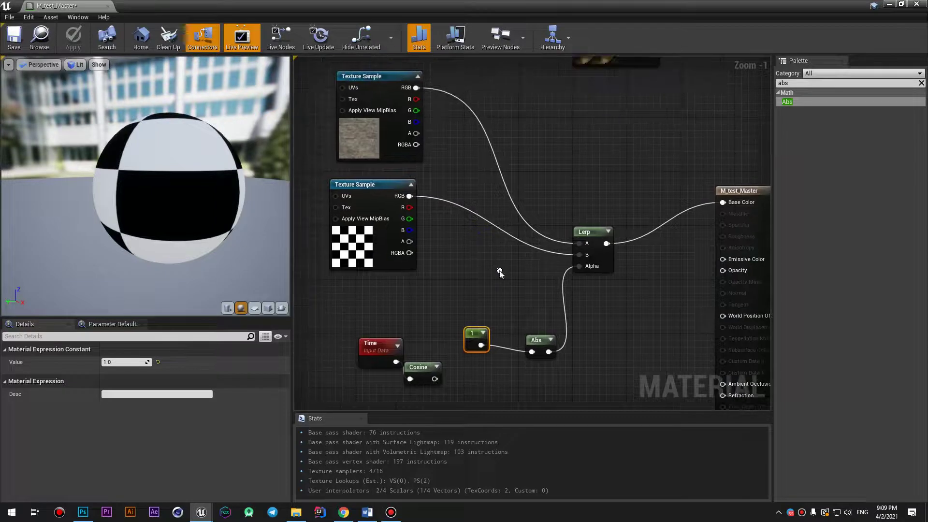
drag(541, 347, 521, 327)
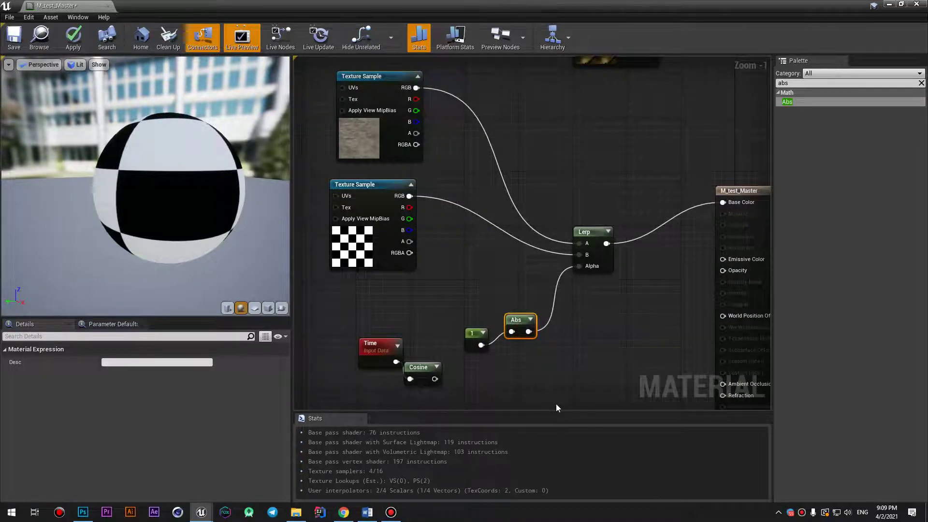
right_drag(547, 361, 502, 269)
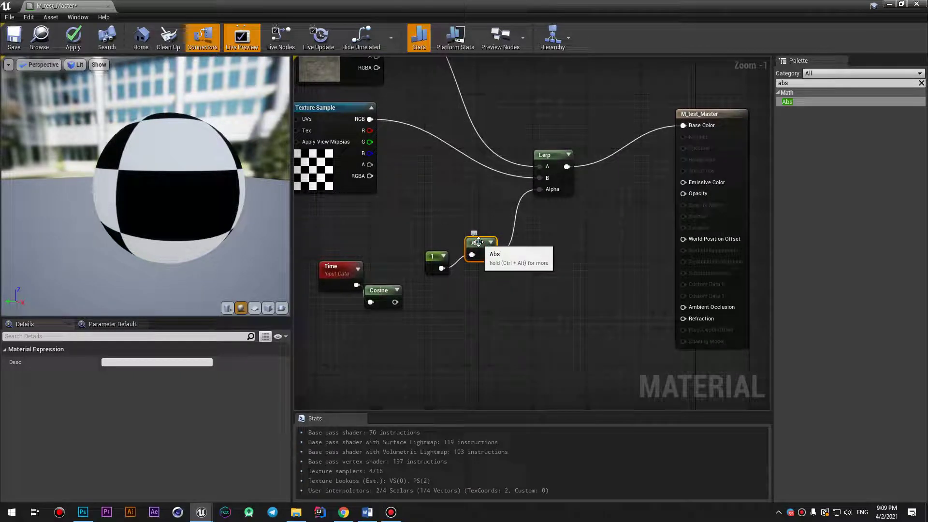
click(491, 242)
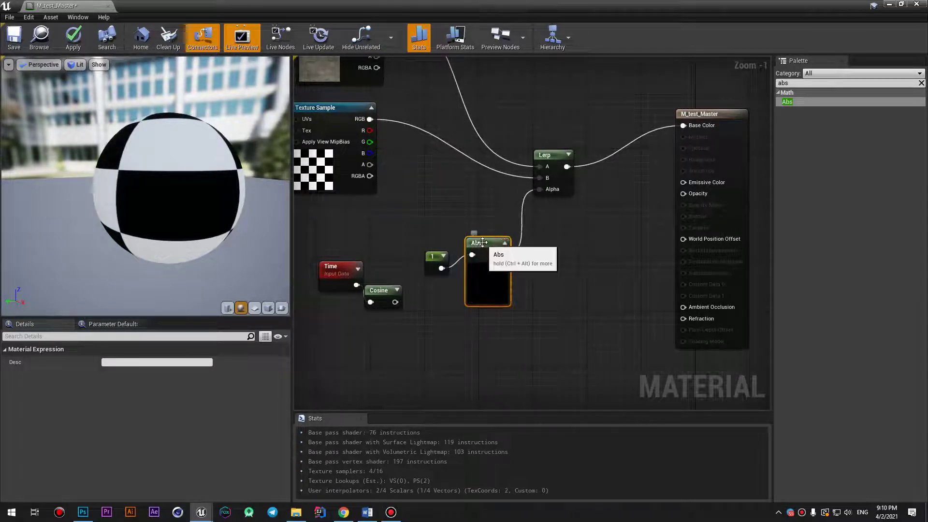
mouse_move(482, 242)
mouse_down()
mouse_move(502, 263)
mouse_move(492, 275)
mouse_up()
click(444, 258)
drag(445, 257, 398, 237)
Step: Rearrange the Cosine, Time, Lerp and Abs nodes, then bring up the Word course notes
drag(385, 303, 385, 350)
drag(334, 267, 313, 318)
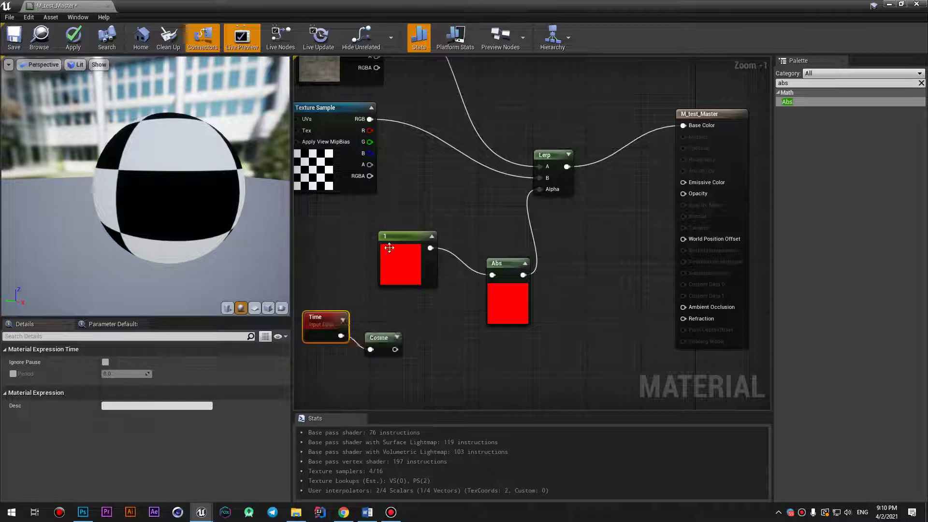
drag(389, 248, 395, 226)
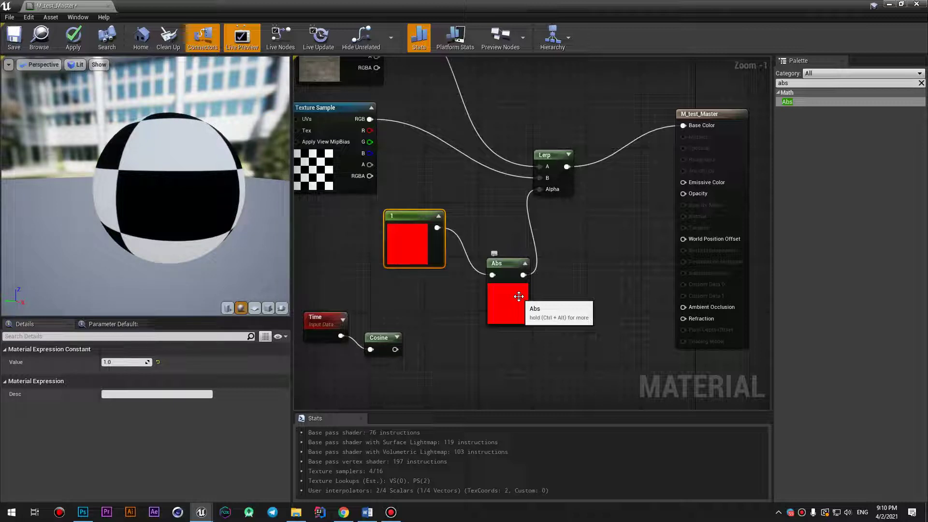
drag(556, 162, 570, 142)
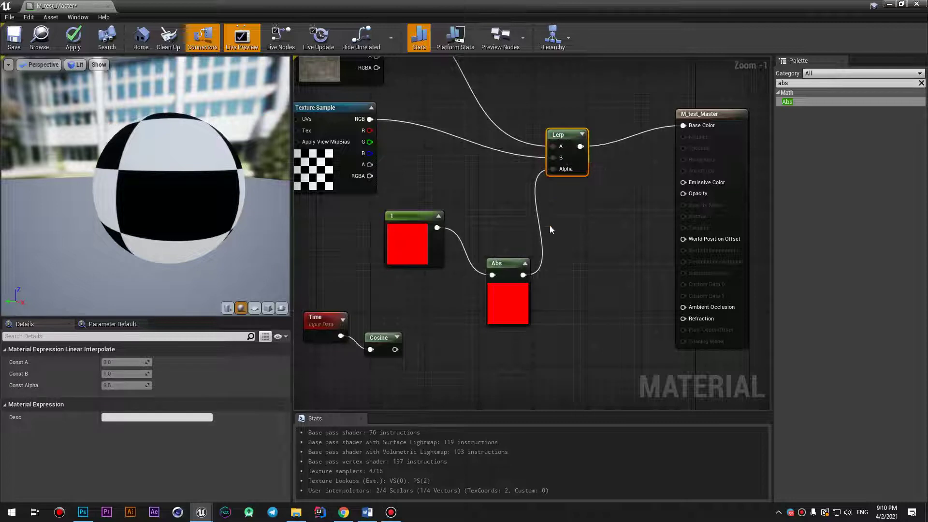
drag(508, 299, 501, 313)
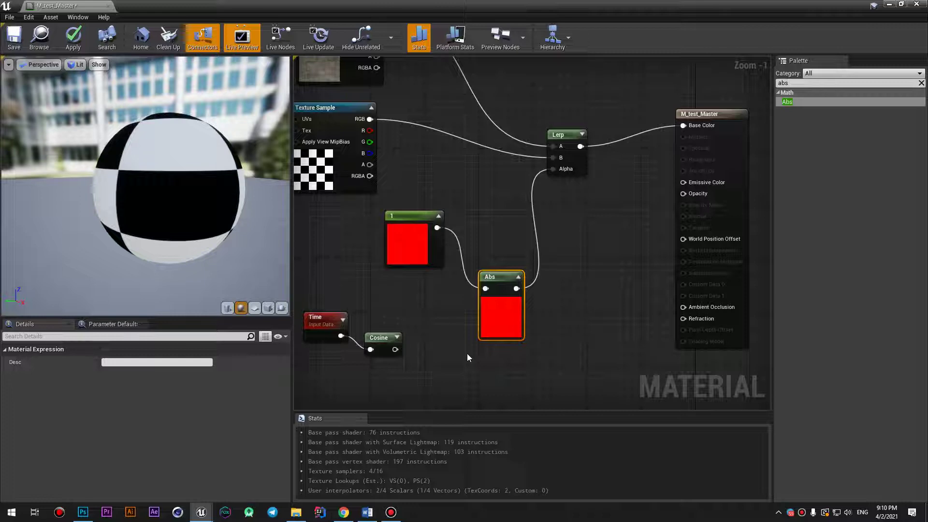
click(367, 512)
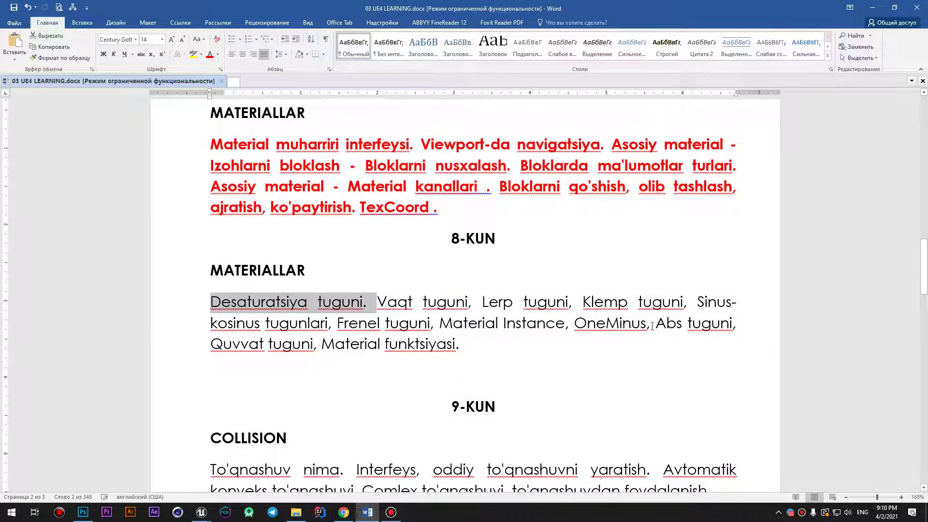
Step: Bold 'Abs tuguni' in the 8-KUN topic list and minimize Word
drag(657, 323, 730, 322)
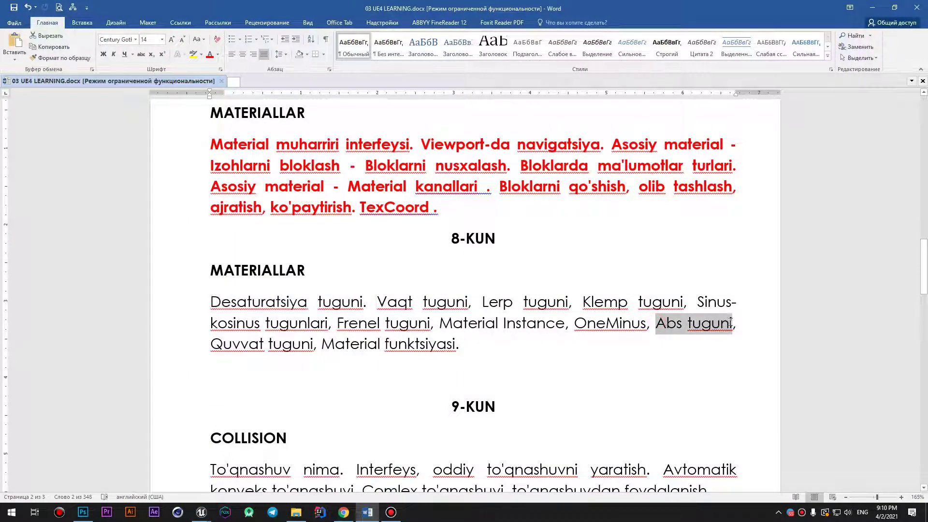
key(ctrl+b)
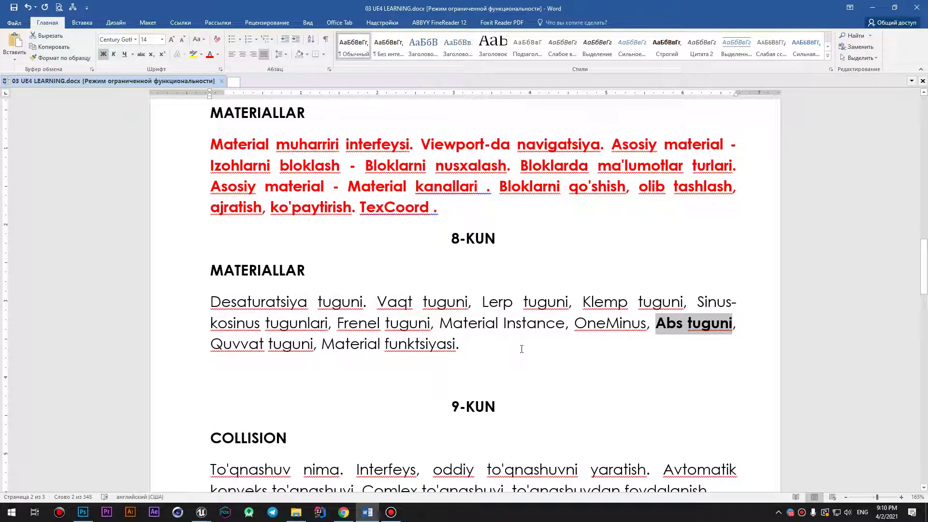
click(873, 7)
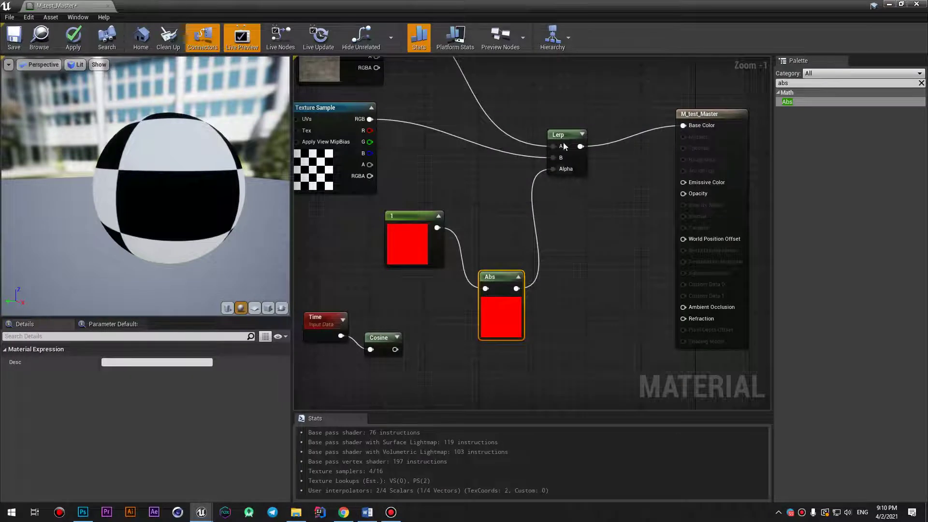
Step: Wire the Abs output into Base Color and shift the Lerp and texture nodes up-left
drag(558, 134, 523, 107)
drag(517, 289, 685, 127)
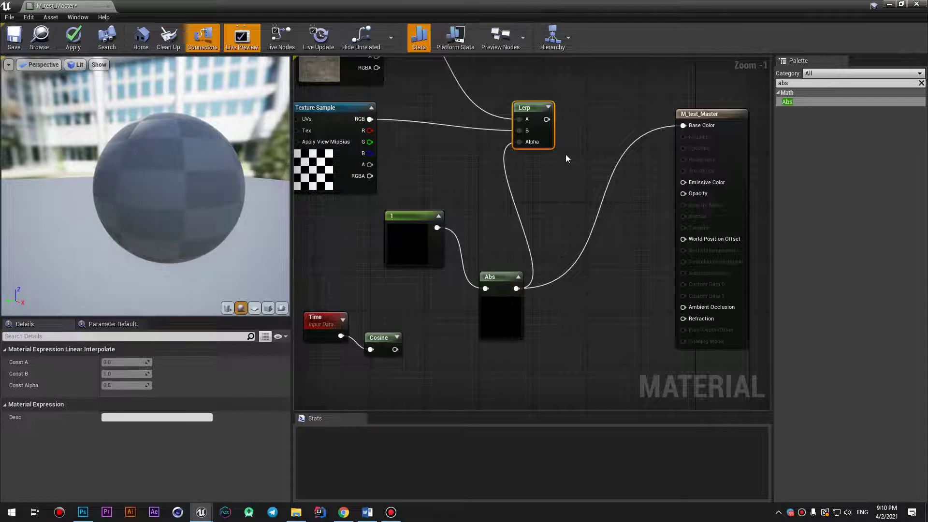
scroll(567, 159, down, 1)
right_drag(573, 162, 548, 234)
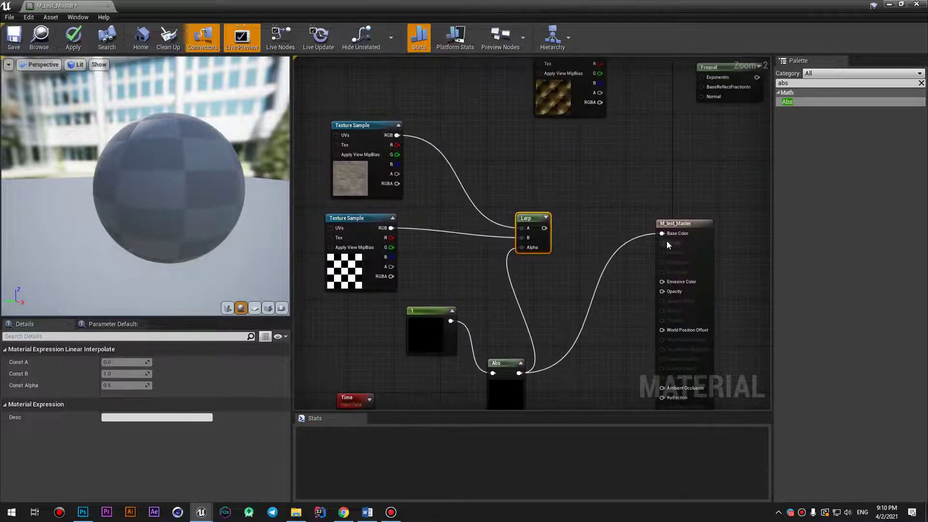
drag(619, 167, 334, 222)
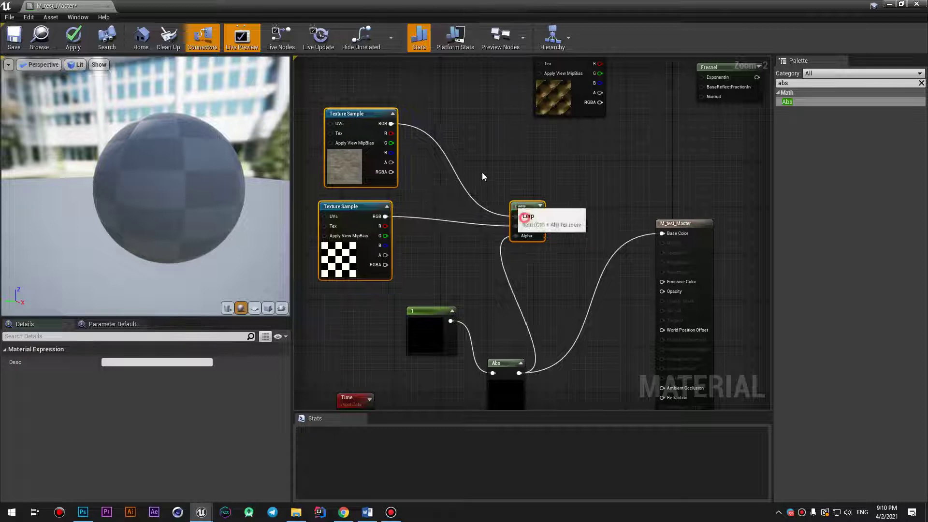
drag(527, 223, 462, 147)
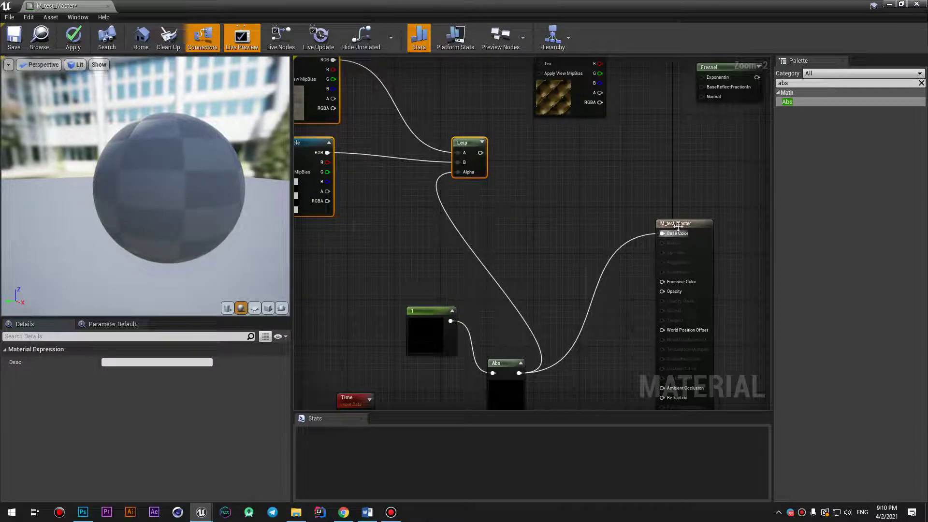
Step: Move the material output node up, apply the plain white result, and return to Word
drag(677, 225, 678, 185)
right_drag(570, 297, 576, 227)
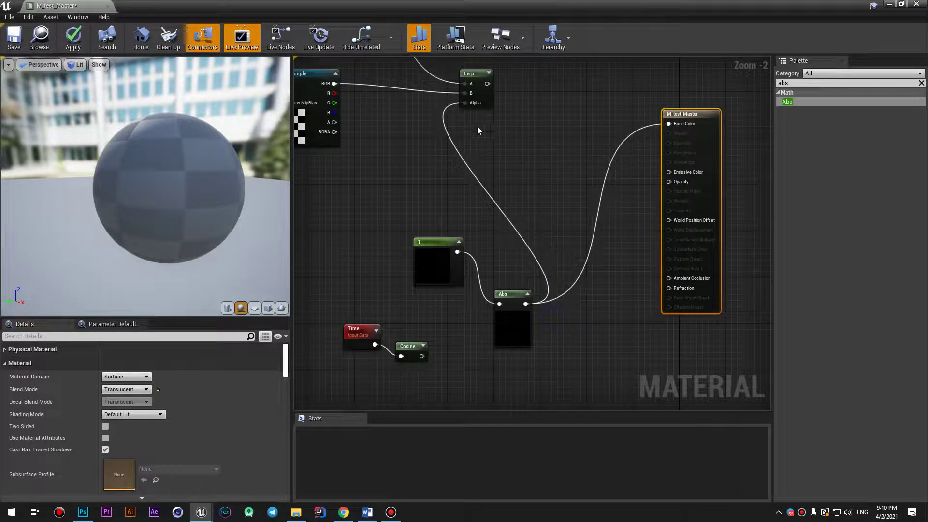
click(505, 294)
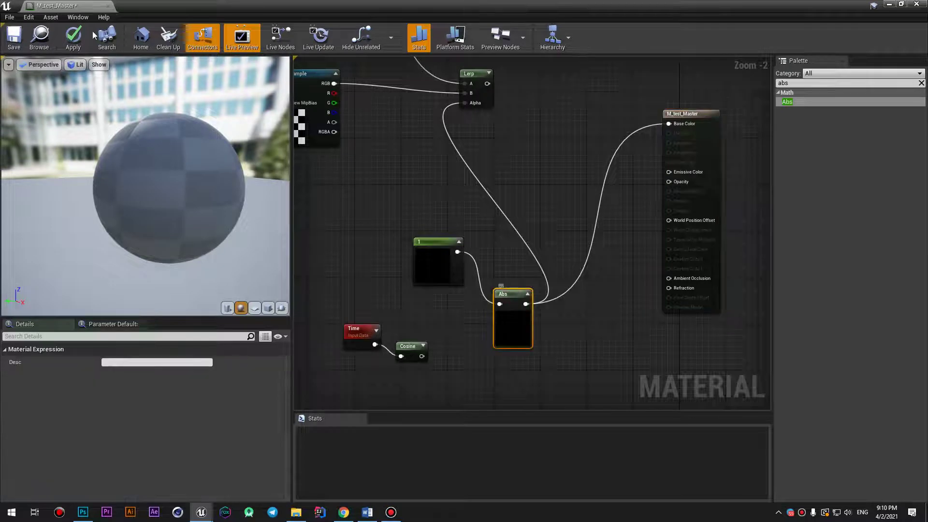
click(73, 37)
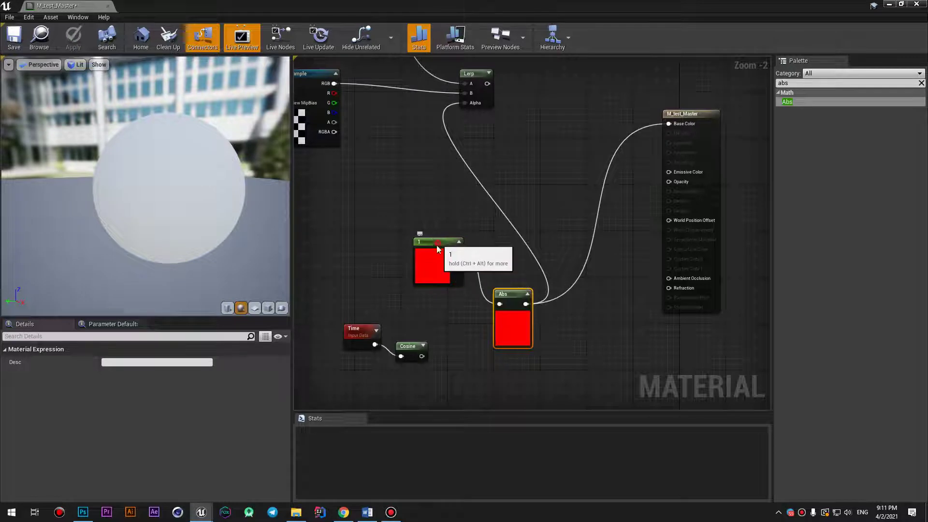
drag(437, 247, 431, 259)
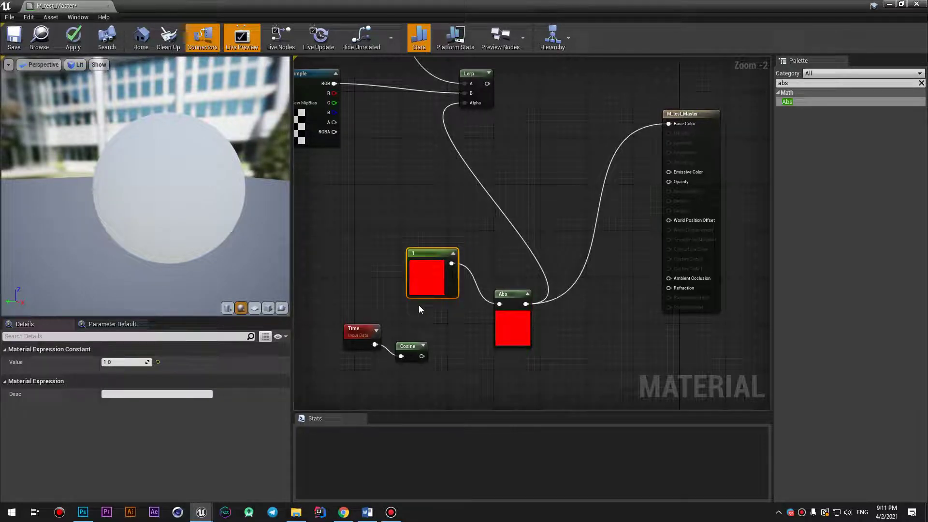
click(503, 332)
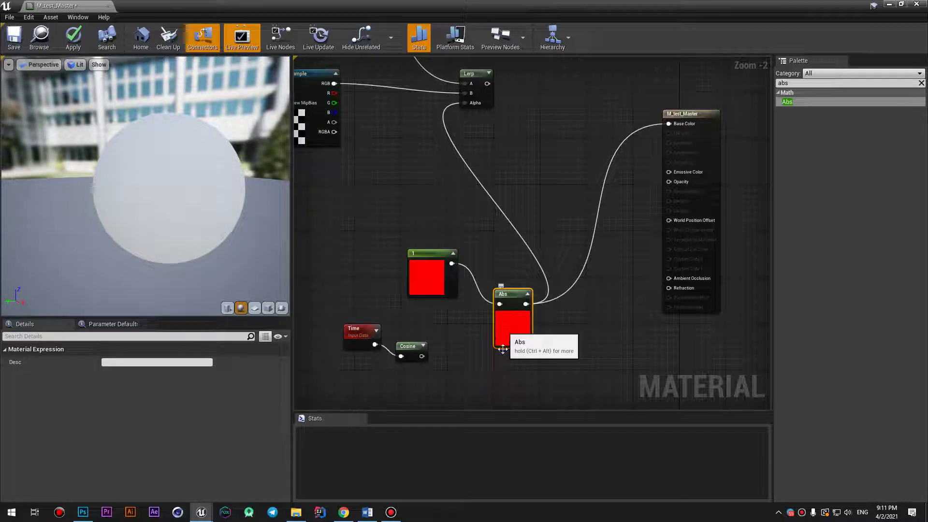
click(367, 512)
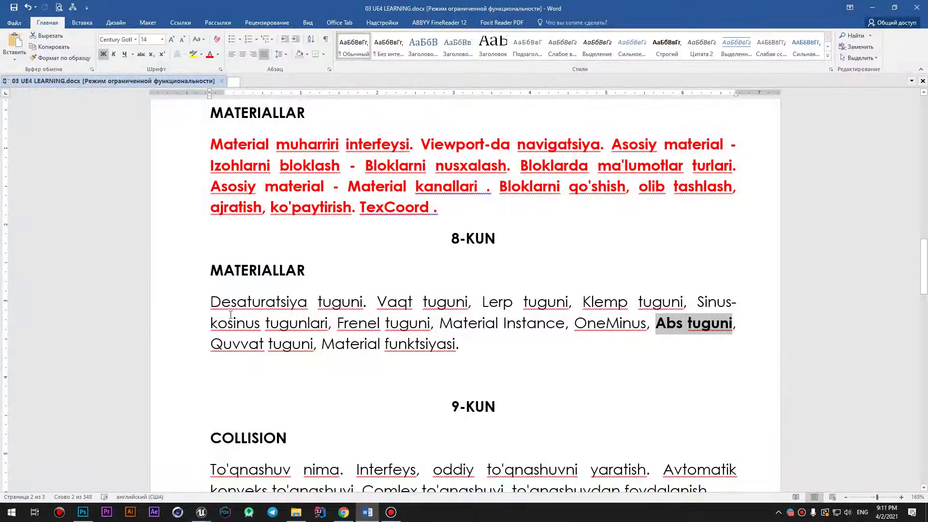
Step: Make the 8-KUN topics from Desaturatsiya tuguni through Sinus-kosinus tugunlari bold and red
mouse_move(211, 303)
mouse_down()
mouse_move(366, 302)
mouse_move(211, 303)
mouse_up()
click(366, 303)
key(ctrl+b)
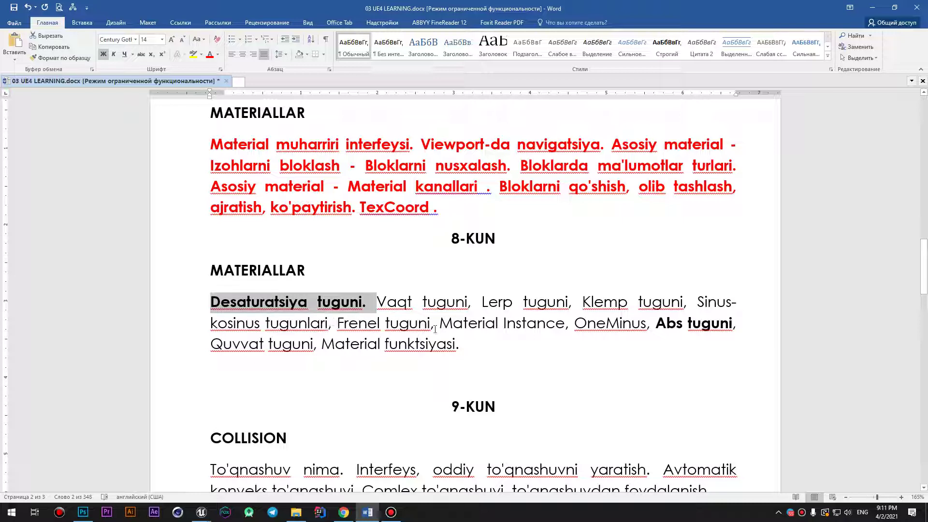
drag(334, 323, 218, 301)
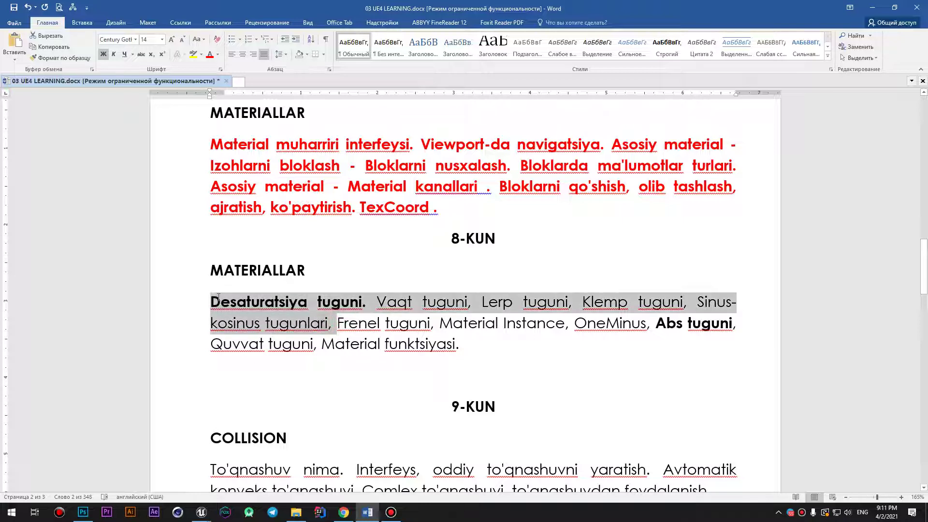
key(ctrl+b)
key(ctrl+b)
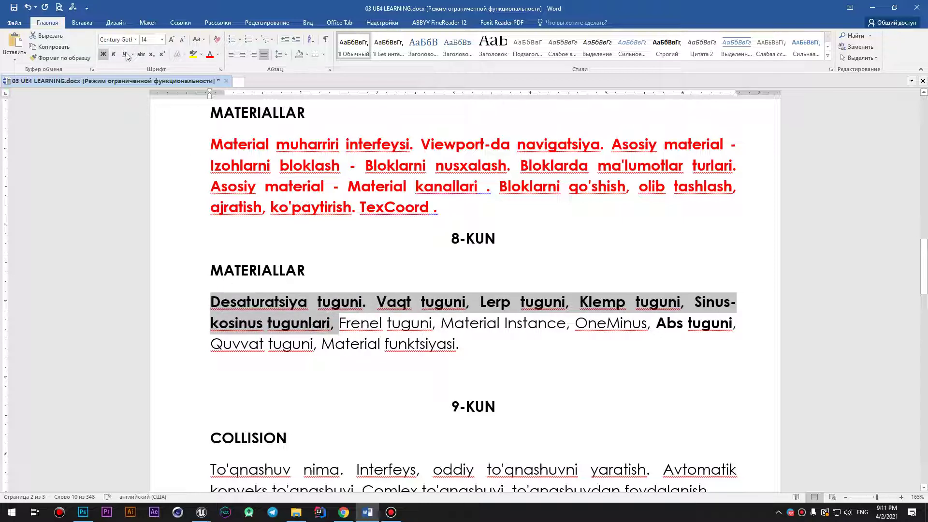
click(210, 53)
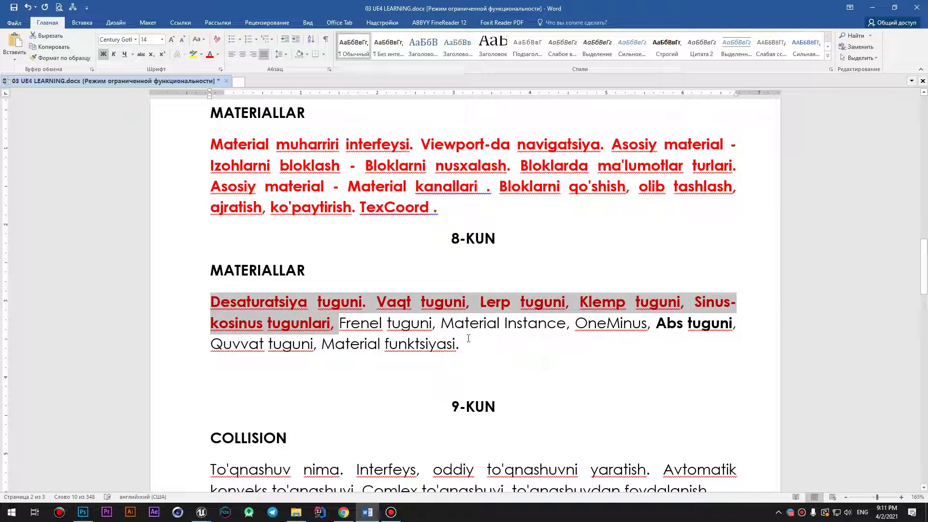
Step: Make the OneMinus topic bold and red as well
drag(441, 324, 339, 323)
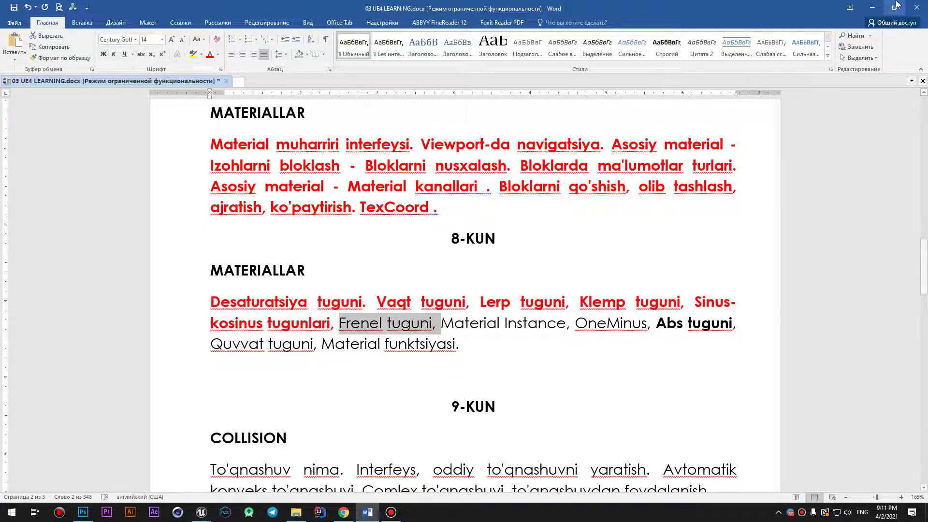
click(874, 7)
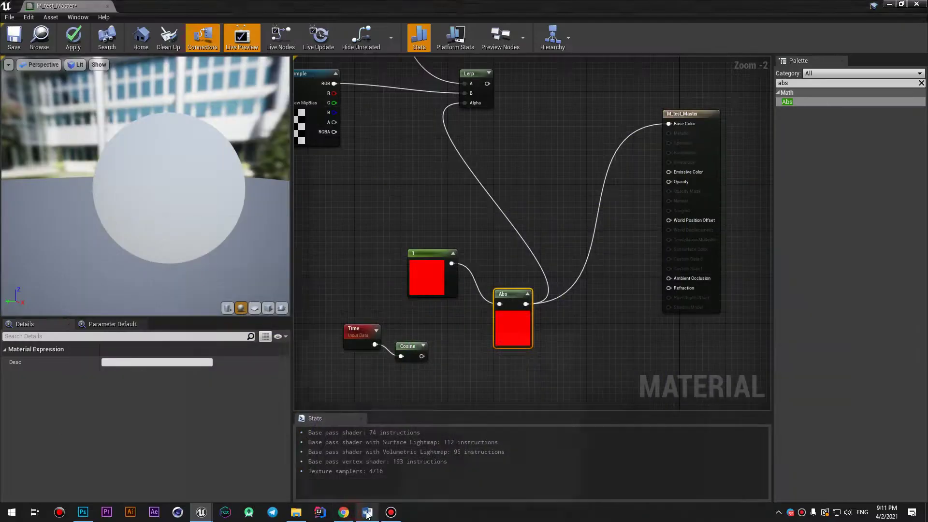
click(367, 514)
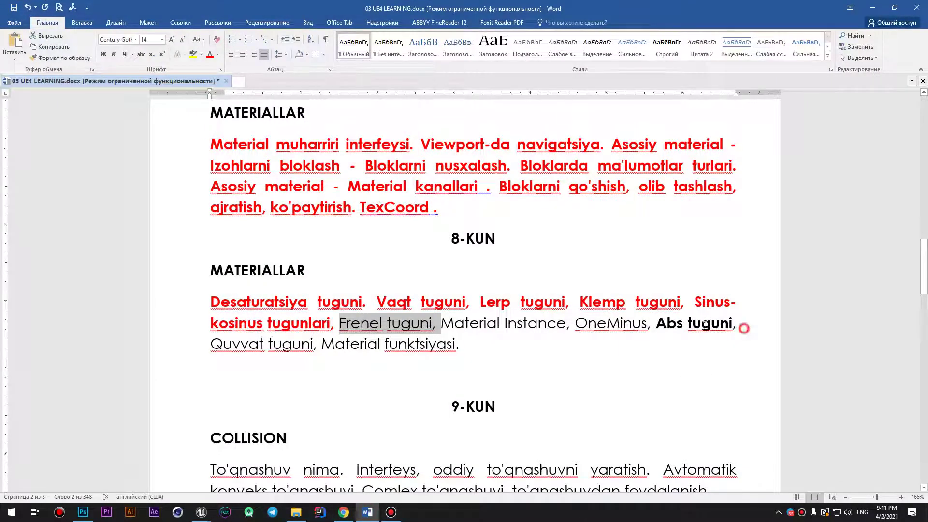
drag(740, 325, 663, 325)
click(753, 334)
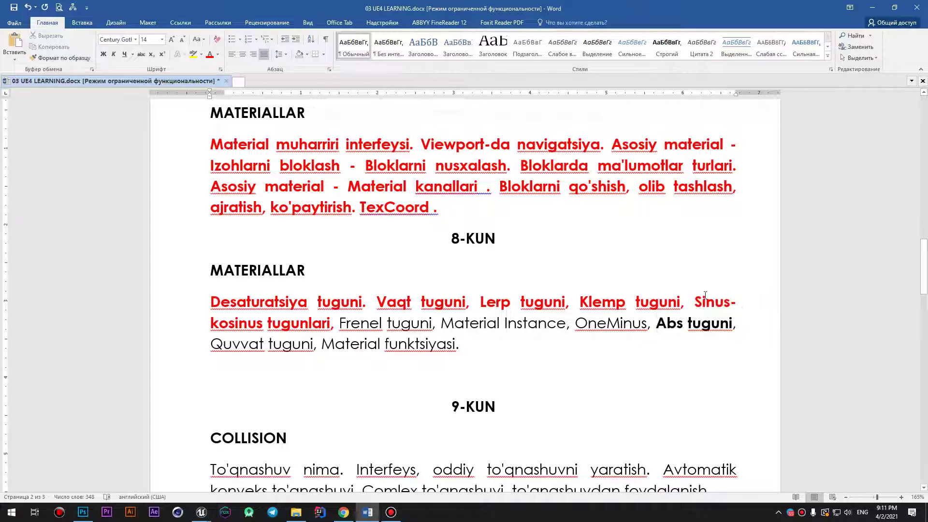
drag(656, 323, 574, 323)
key(ctrl+b)
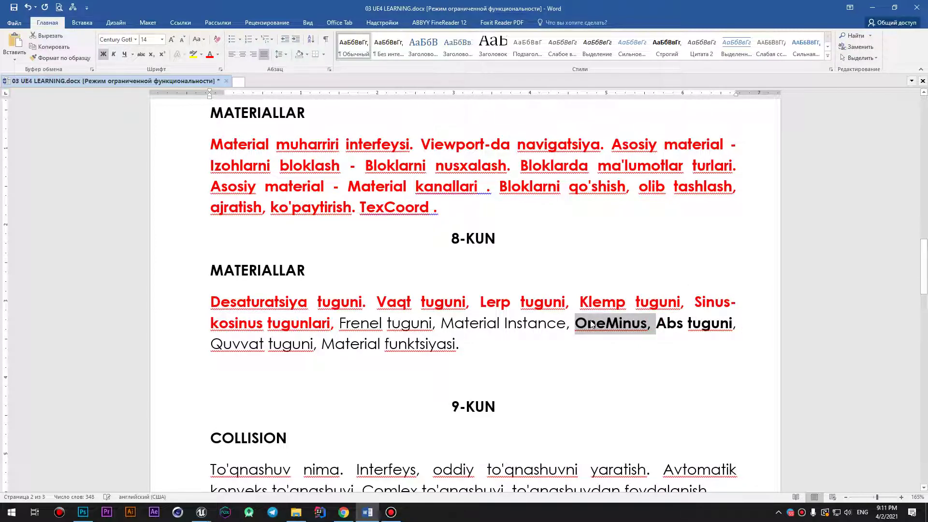
click(209, 54)
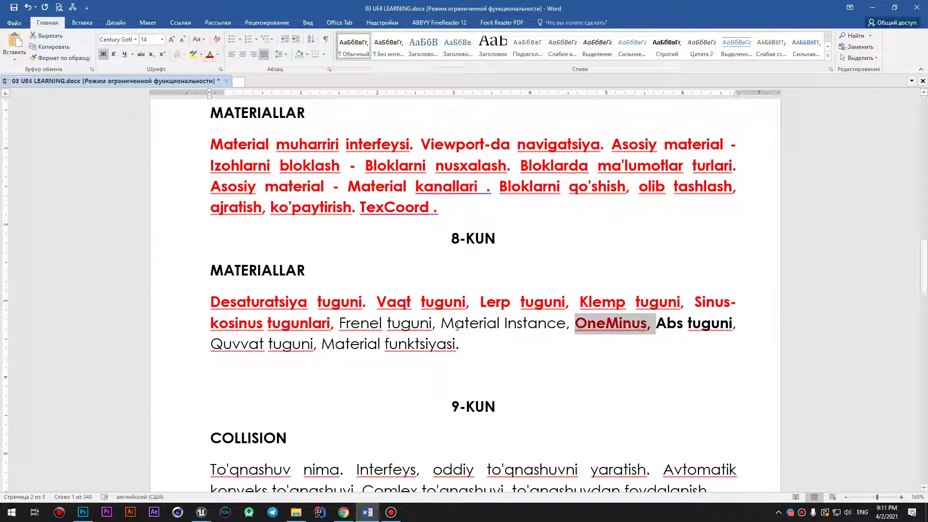
drag(440, 323, 339, 323)
Step: Back in Unreal, move the texture, Lerp and math node group up and left, out of the way
click(873, 7)
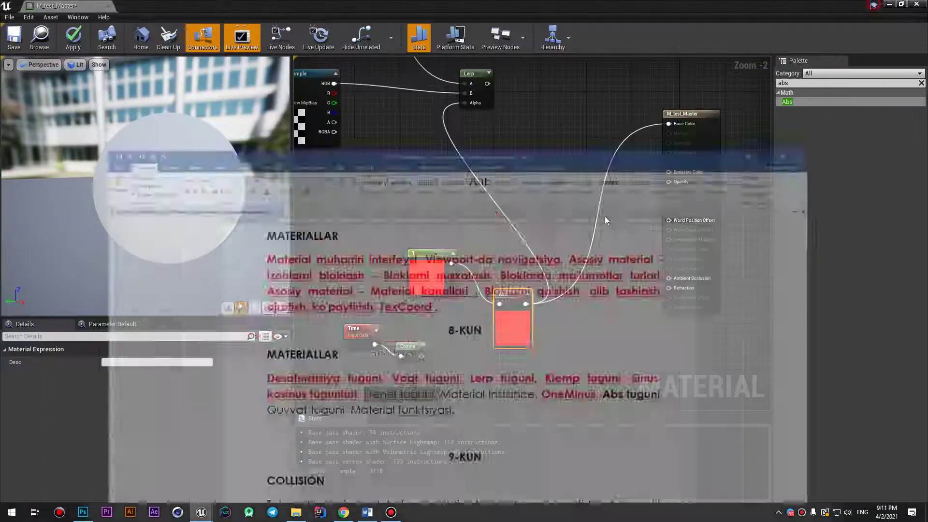
scroll(561, 224, down, 1)
scroll(561, 224, down, 1)
right_drag(570, 151, 554, 223)
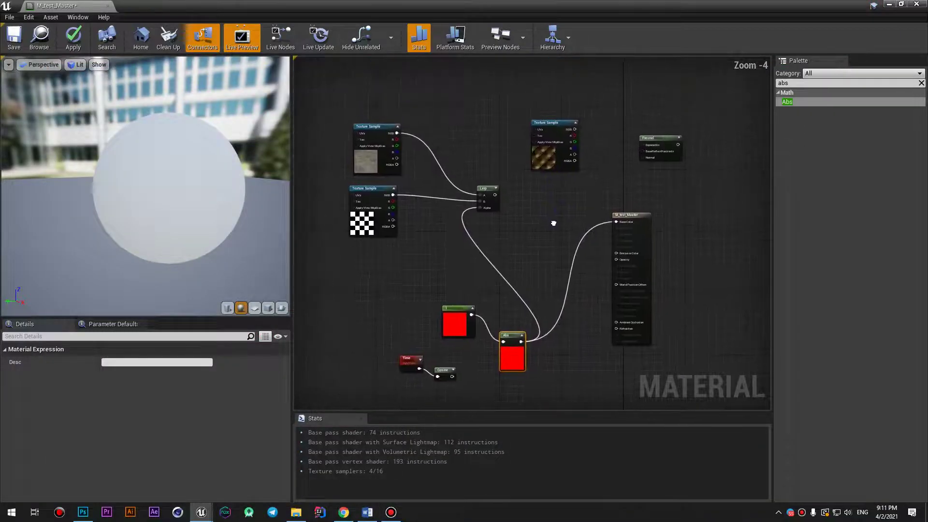
drag(659, 141, 554, 224)
scroll(557, 239, up, 1)
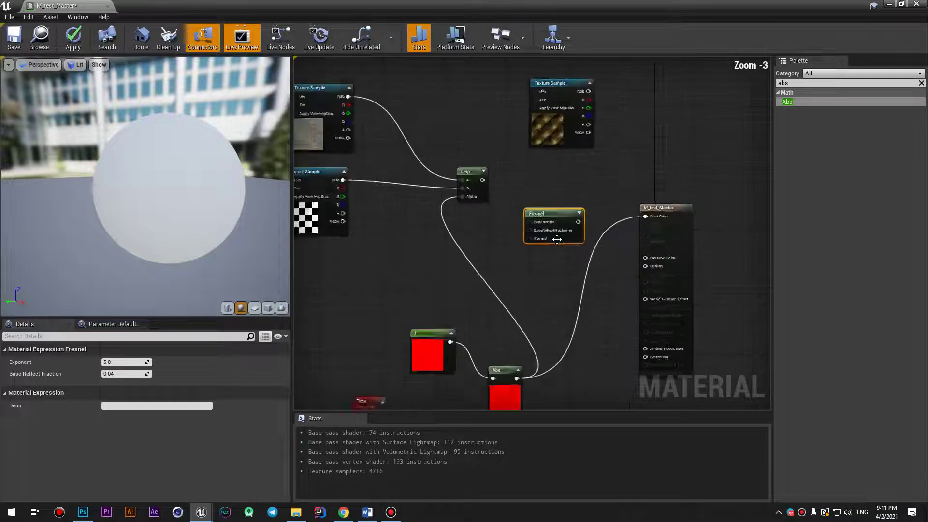
scroll(557, 237, down, 3)
scroll(557, 237, down, 3)
mouse_move(453, 165)
mouse_down()
mouse_move(555, 335)
mouse_move(546, 338)
mouse_up()
scroll(540, 251, up, 4)
scroll(540, 251, up, 3)
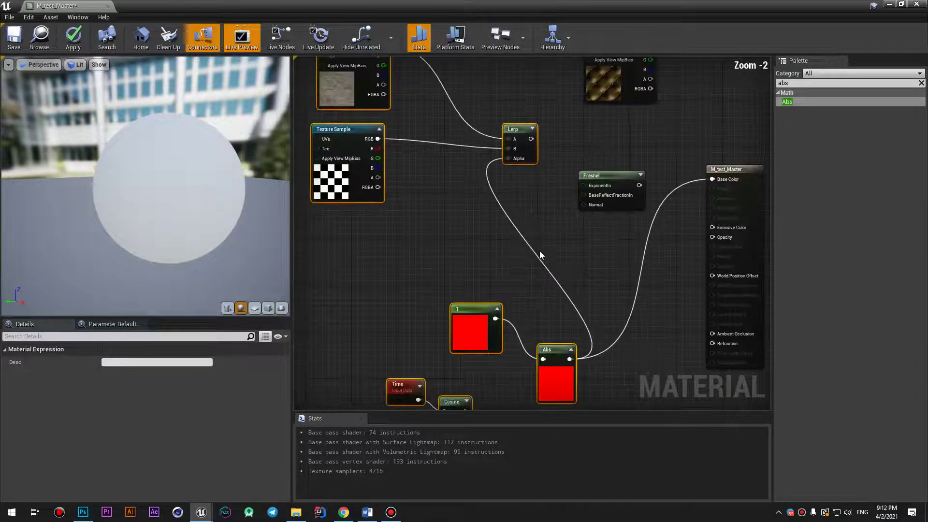
scroll(540, 251, down, 2)
scroll(542, 228, down, 1)
scroll(561, 230, up, 1)
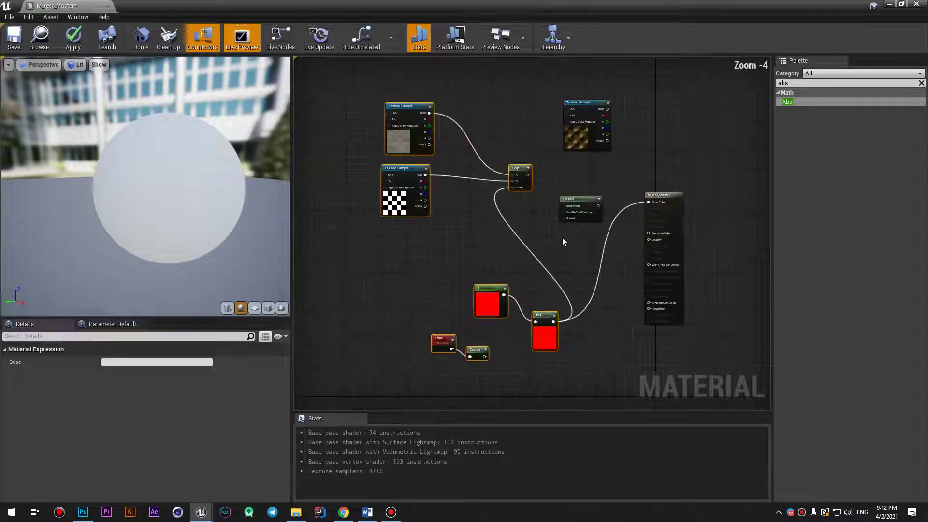
right_drag(562, 237, 543, 256)
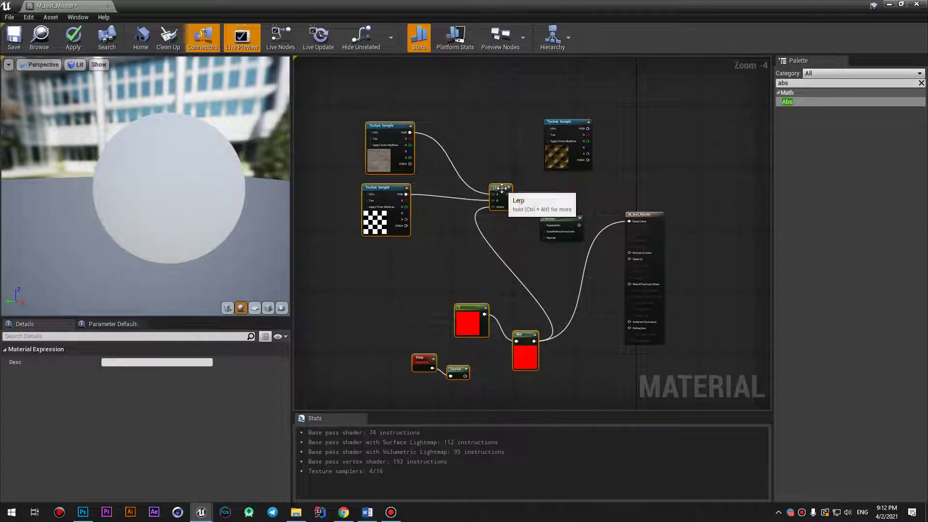
drag(499, 190, 399, 136)
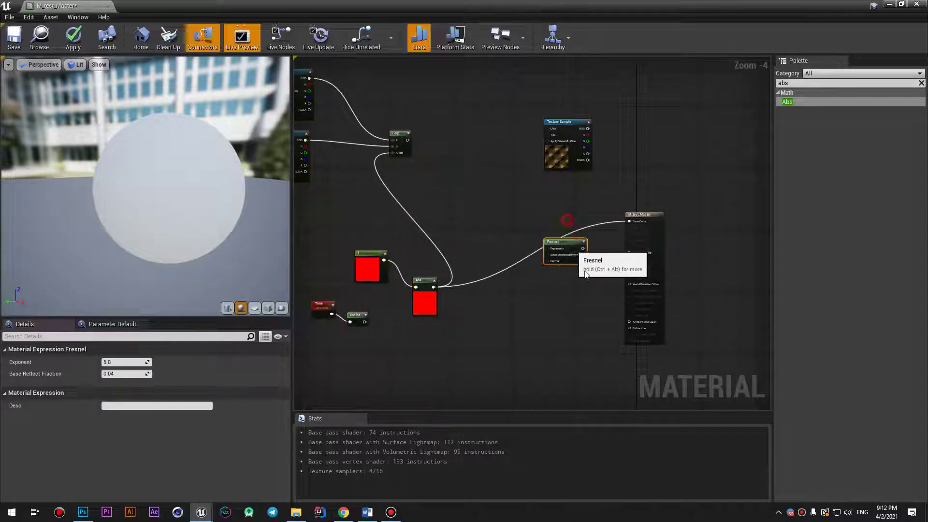
drag(562, 218, 587, 273)
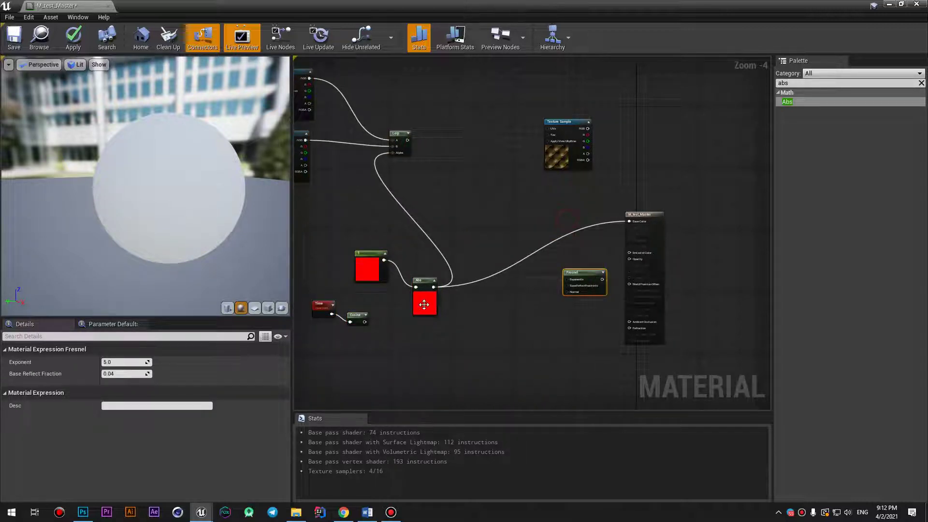
Step: Break the Abs link to Base Color and place the Fresnel node beside M_test_Master
alt+click(629, 222)
scroll(588, 292, up, 2)
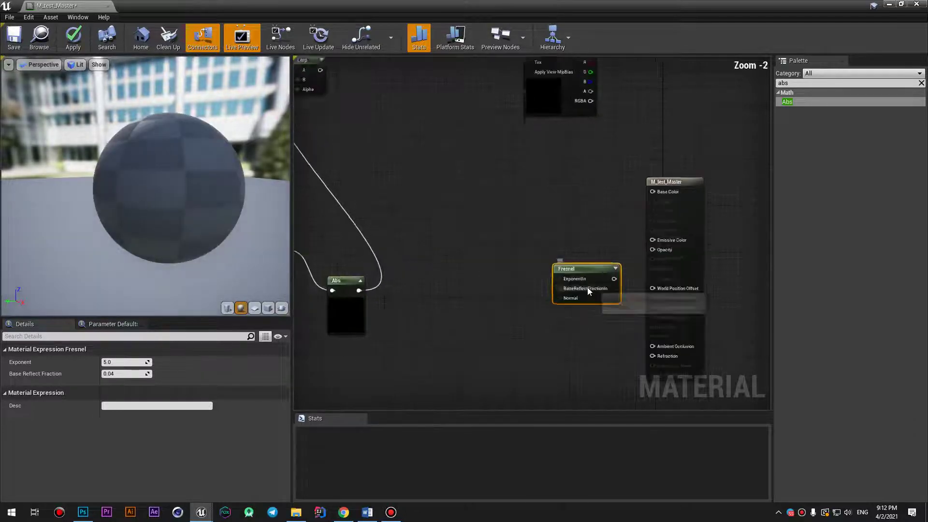
scroll(589, 292, up, 2)
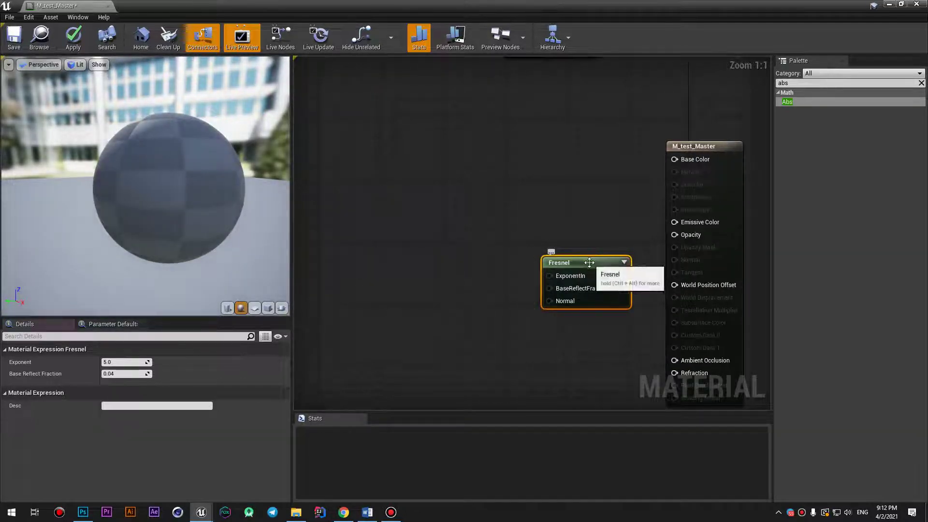
drag(590, 262, 512, 209)
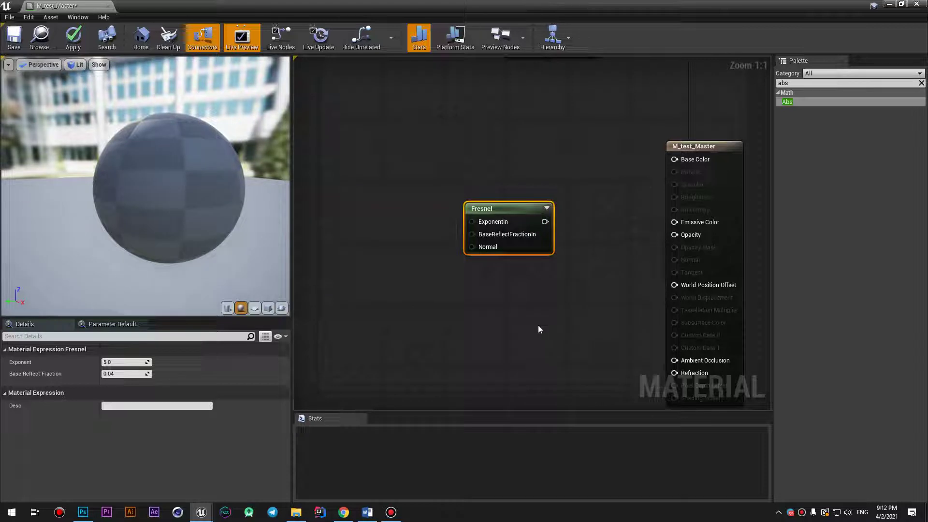
scroll(539, 330, down, 3)
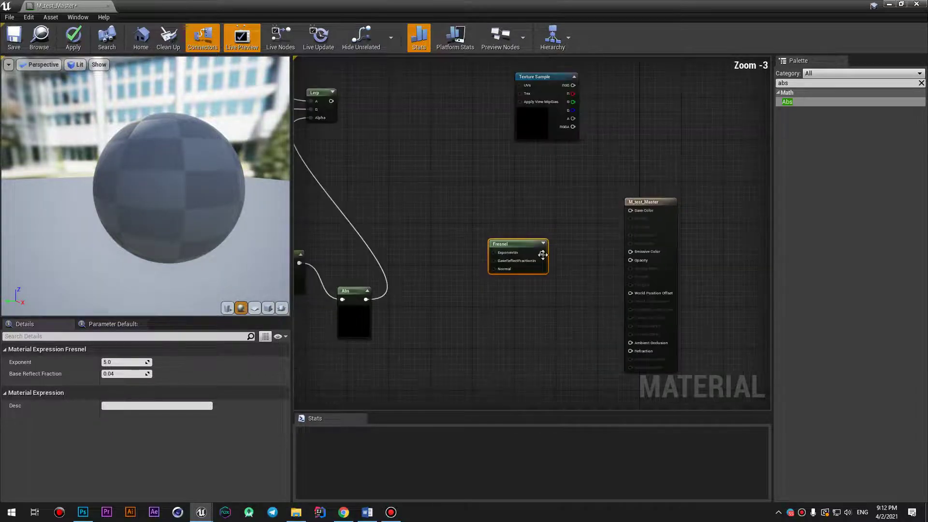
click(526, 219)
right_drag(531, 198, 502, 228)
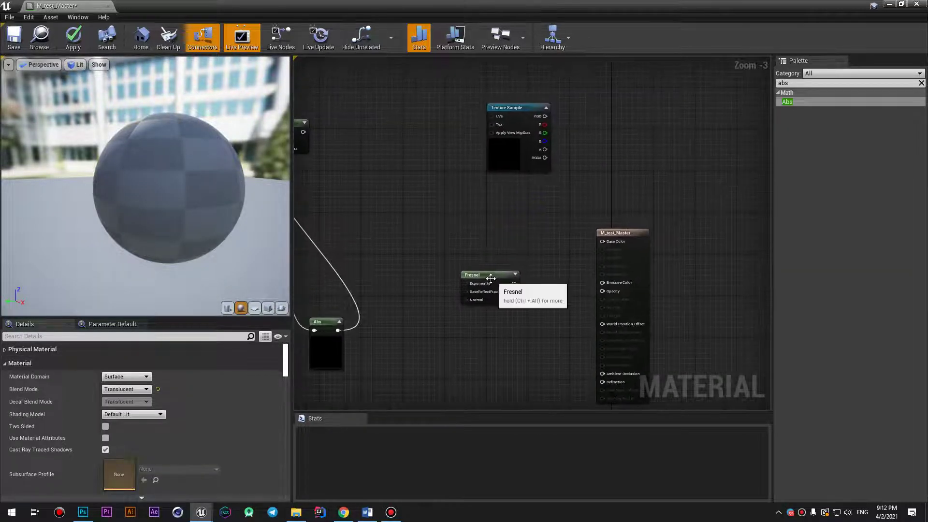
click(489, 261)
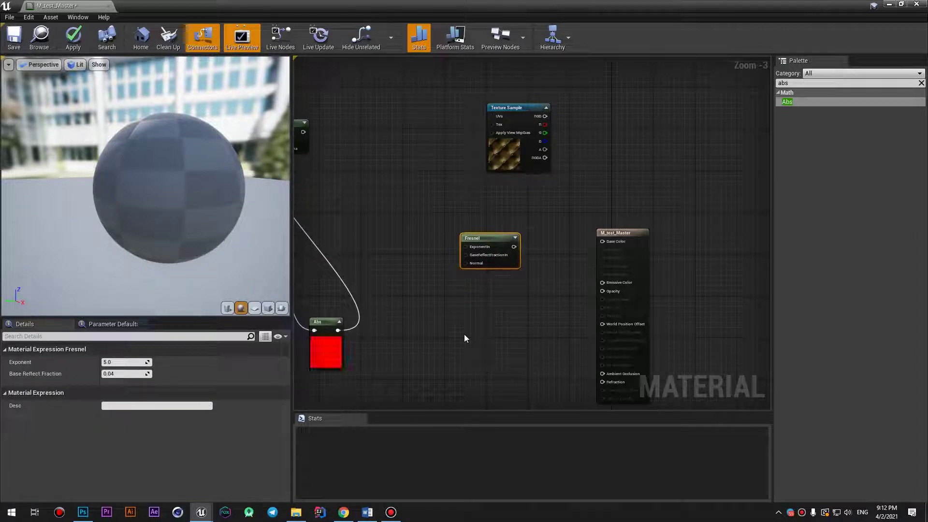
drag(481, 265, 487, 276)
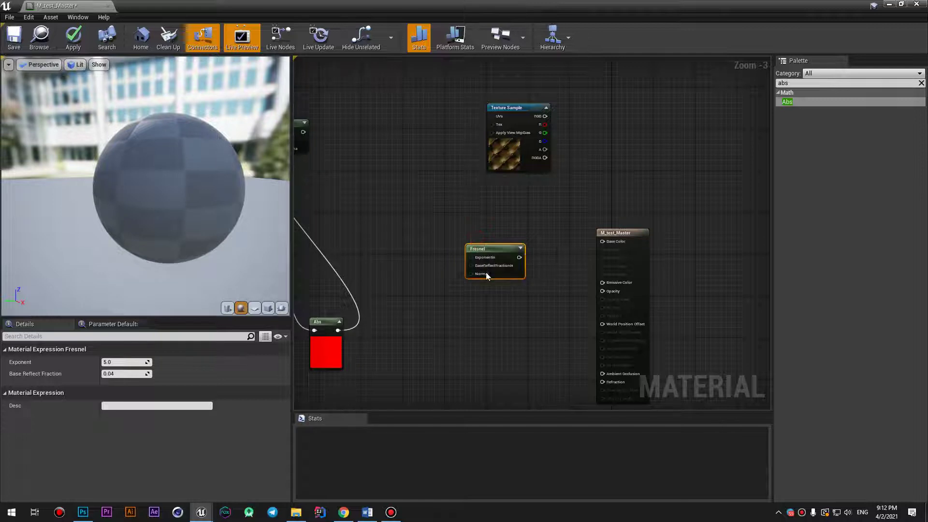
scroll(499, 252, up, 1)
scroll(498, 252, up, 2)
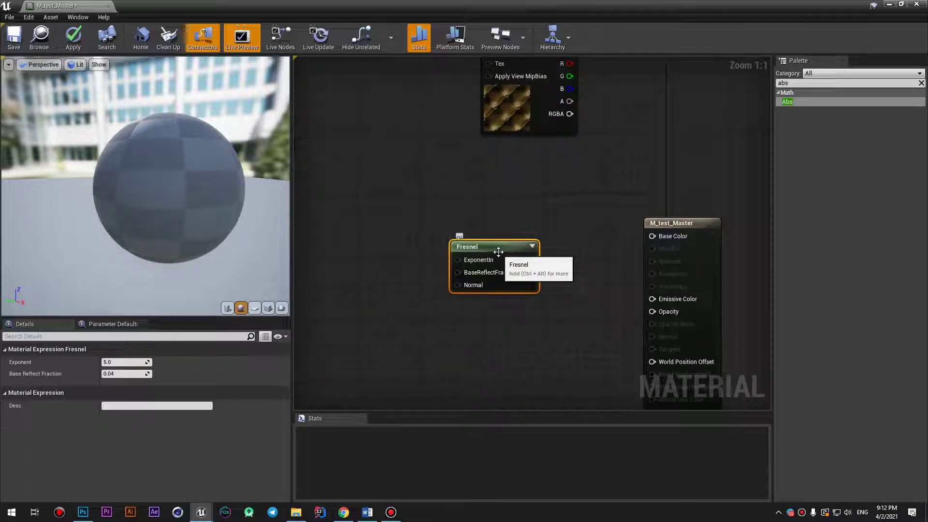
drag(499, 252, 499, 267)
Step: Search the palette for 'fre' and delete the stray Lerp node that got placed
key(BackSpace)
key(BackSpace)
key(BackSpace)
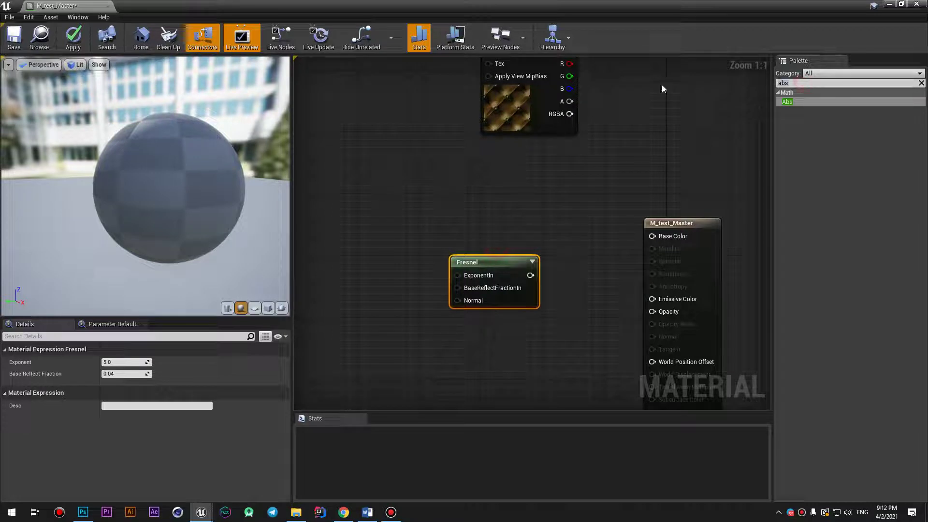
text(fre)
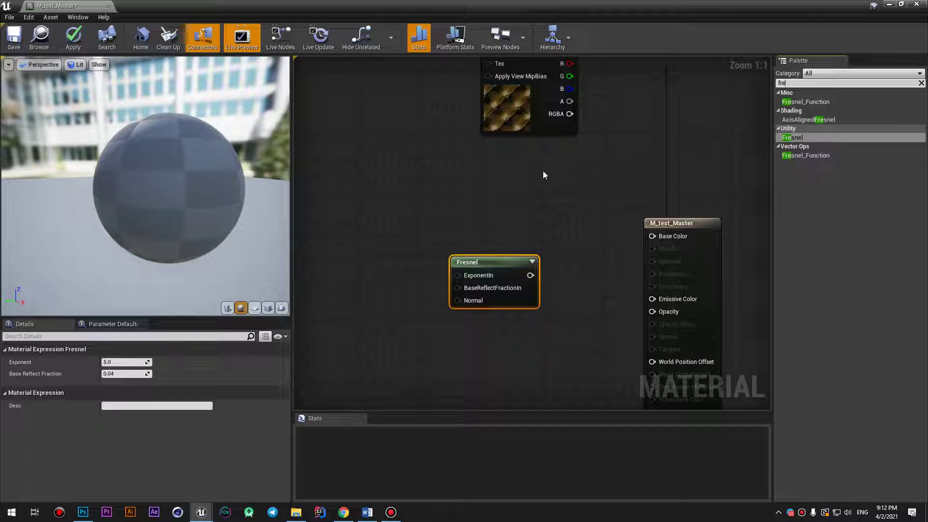
text(l)
click(488, 197)
click(498, 197)
drag(513, 201, 396, 174)
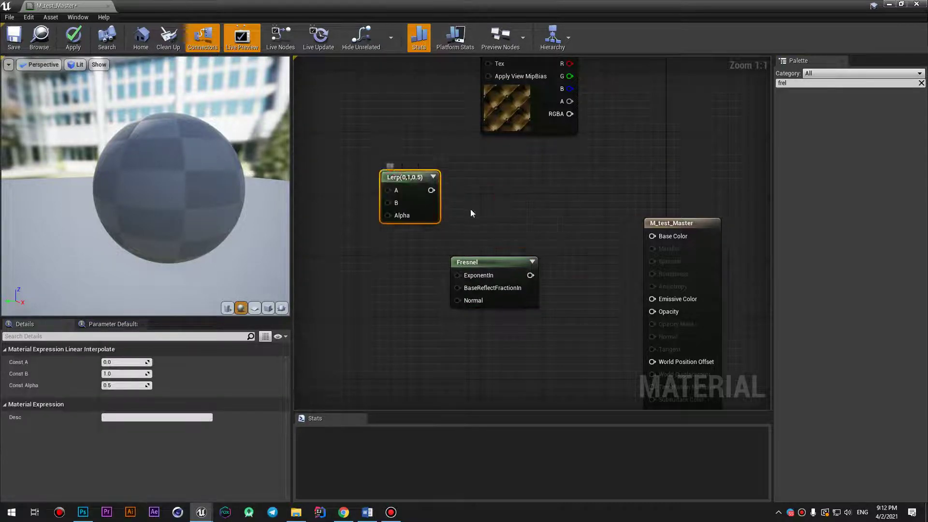
key(Delete)
drag(483, 266, 491, 266)
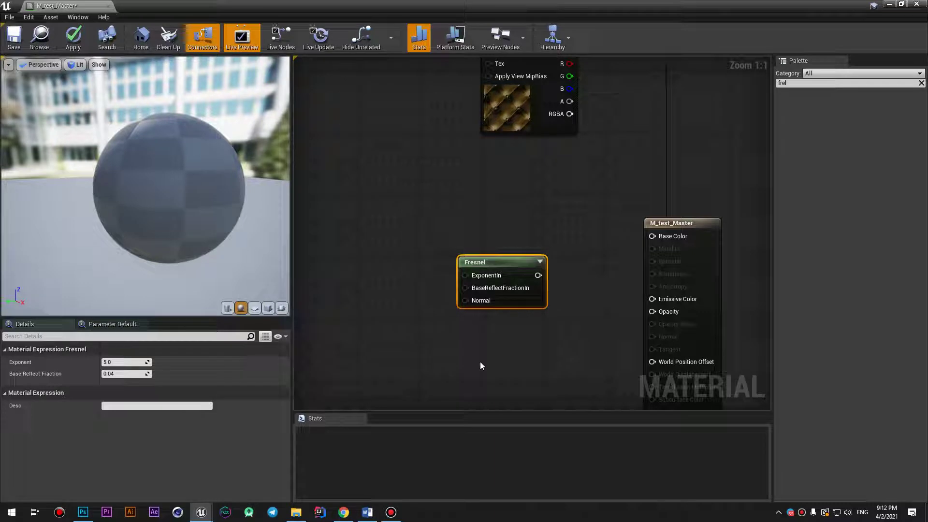
Step: Wire the Fresnel output into Base Color, tidy the nodes and apply the material
drag(660, 237, 661, 237)
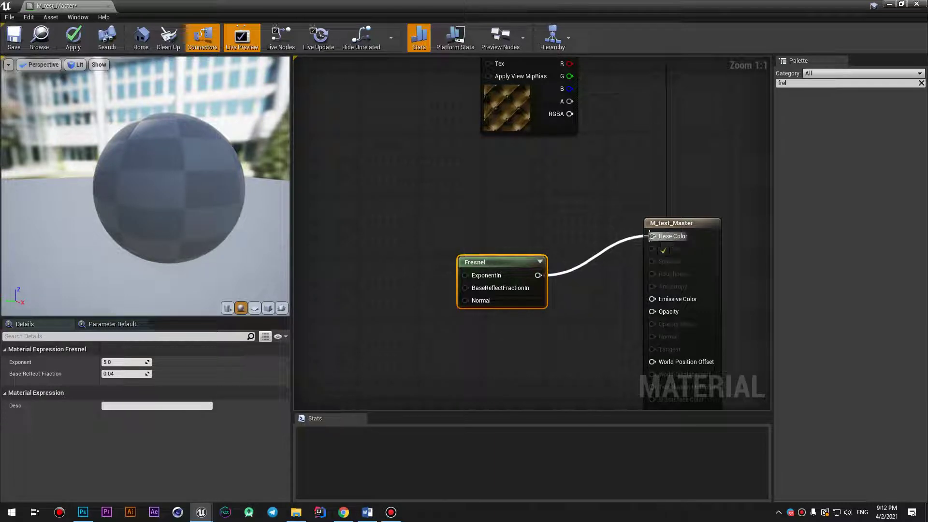
drag(475, 277, 491, 262)
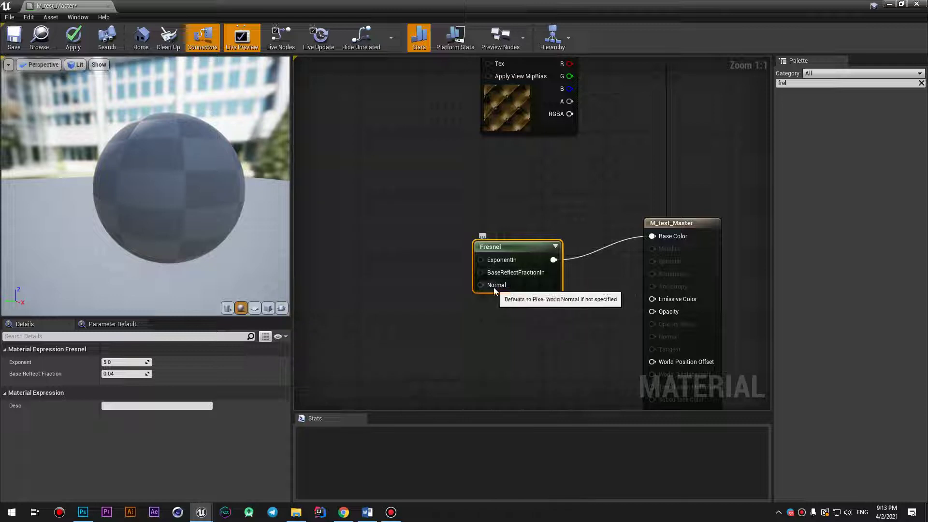
drag(512, 250, 481, 257)
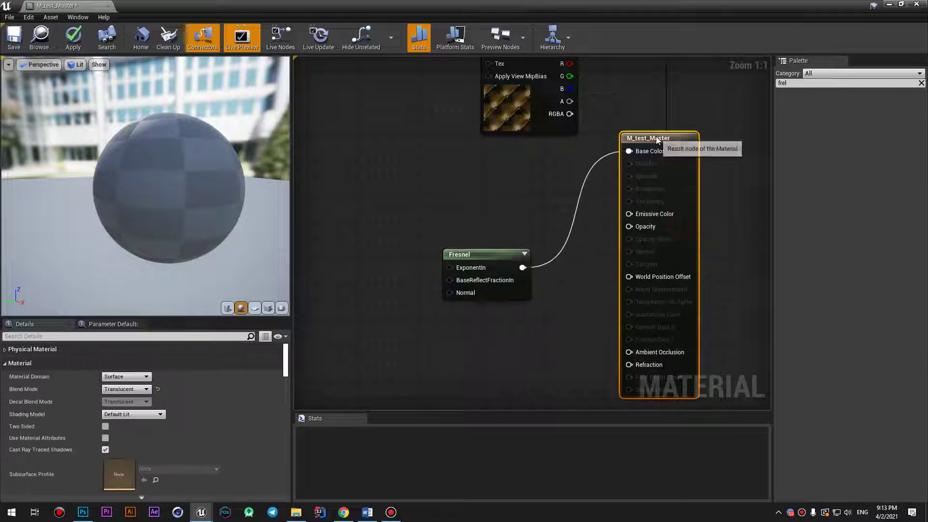
drag(681, 224, 664, 132)
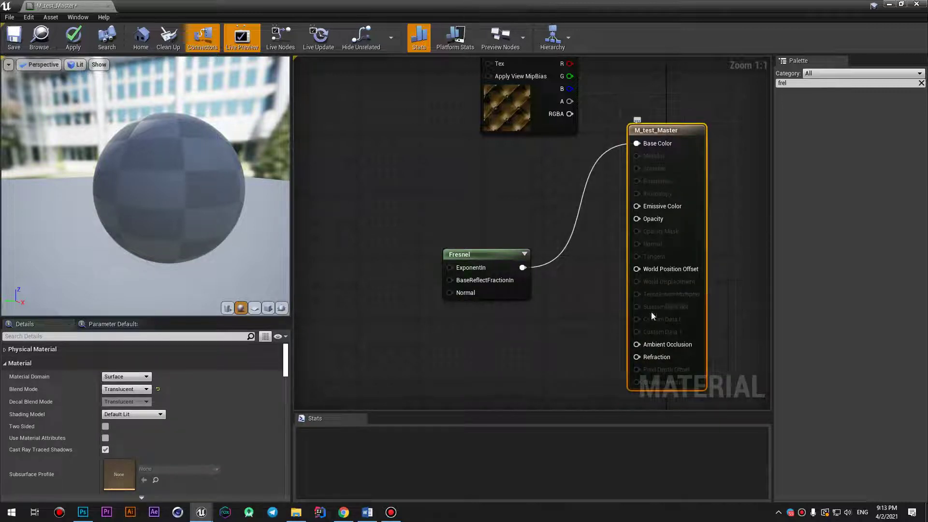
drag(480, 264, 464, 295)
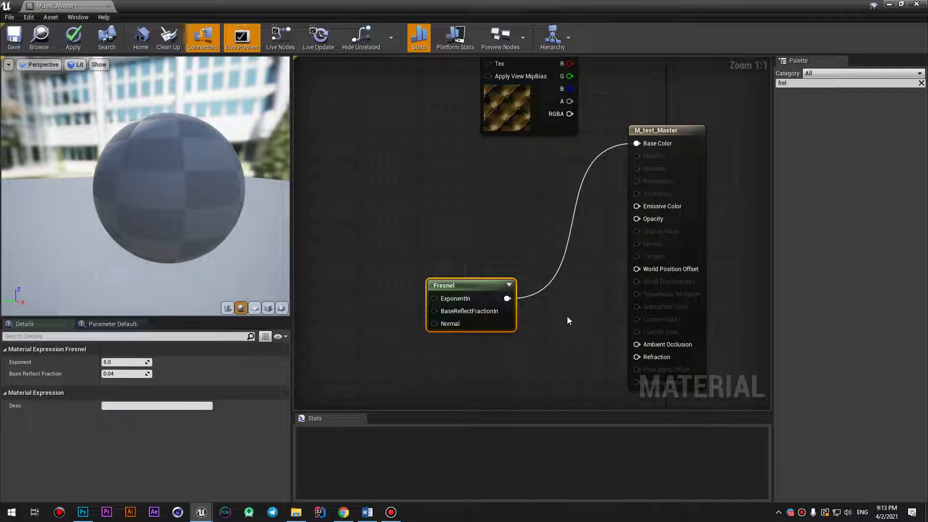
click(74, 44)
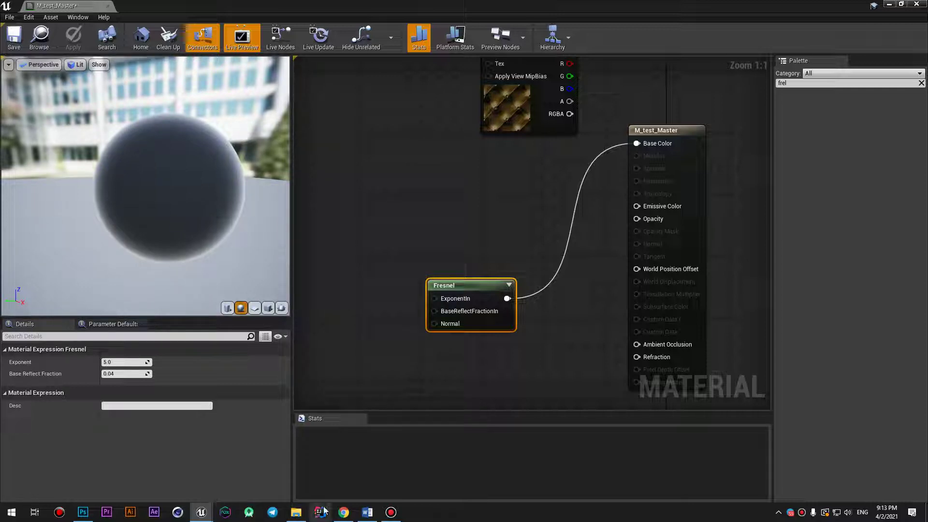
Step: Switch to Photoshop and create a new blank document with Ctrl+N
click(83, 512)
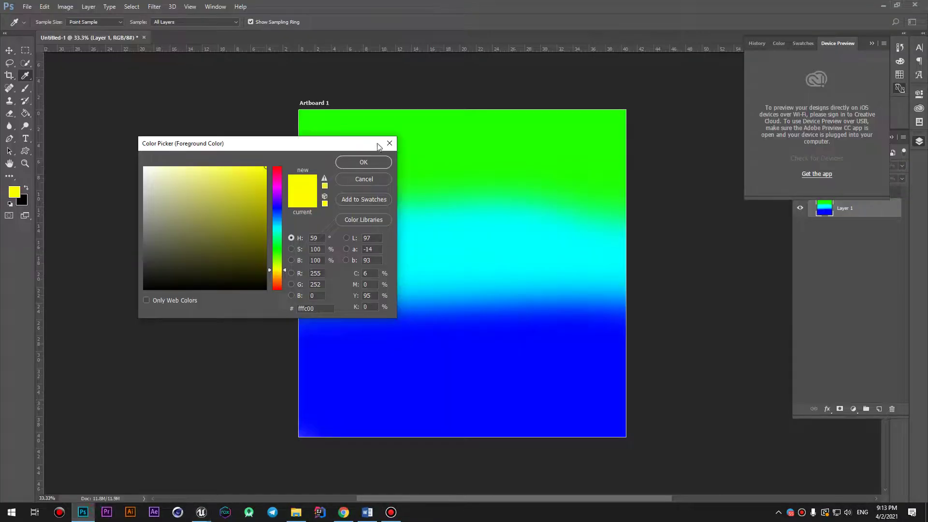
click(389, 143)
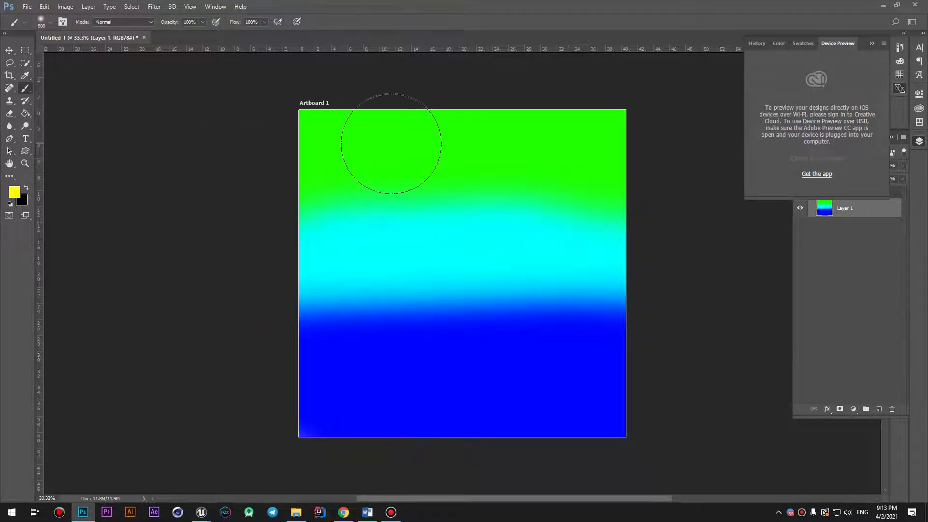
key(ctrl+n)
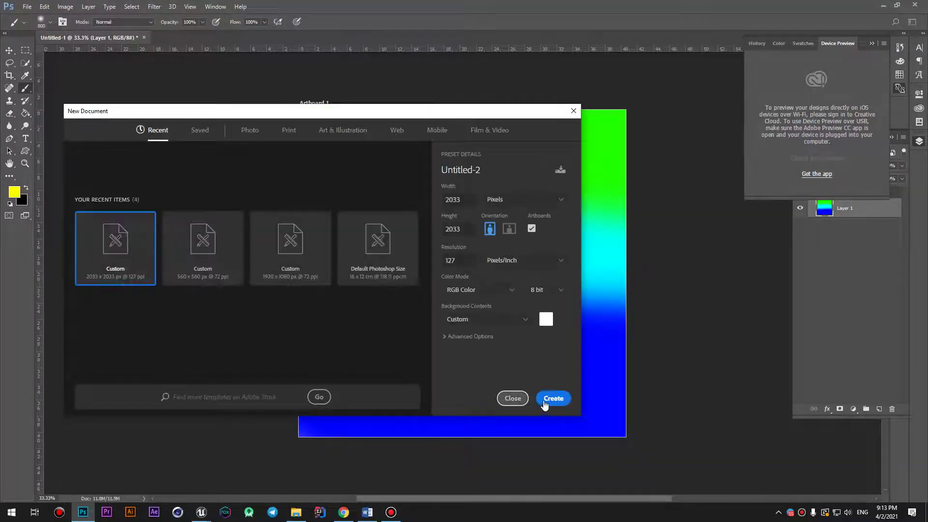
click(545, 402)
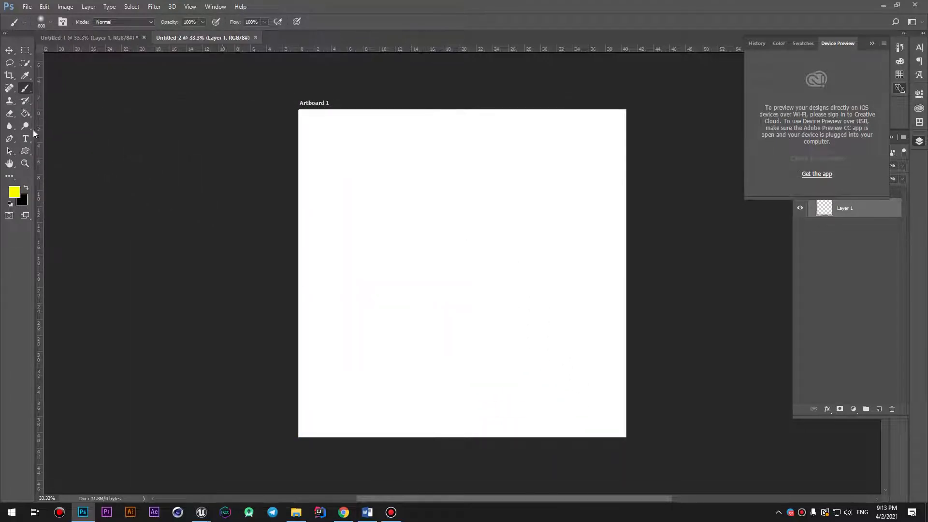
Step: Brush-fill a square marquee selection in the artboard centre with orange #FF6000, then deselect
click(25, 51)
drag(365, 178, 544, 351)
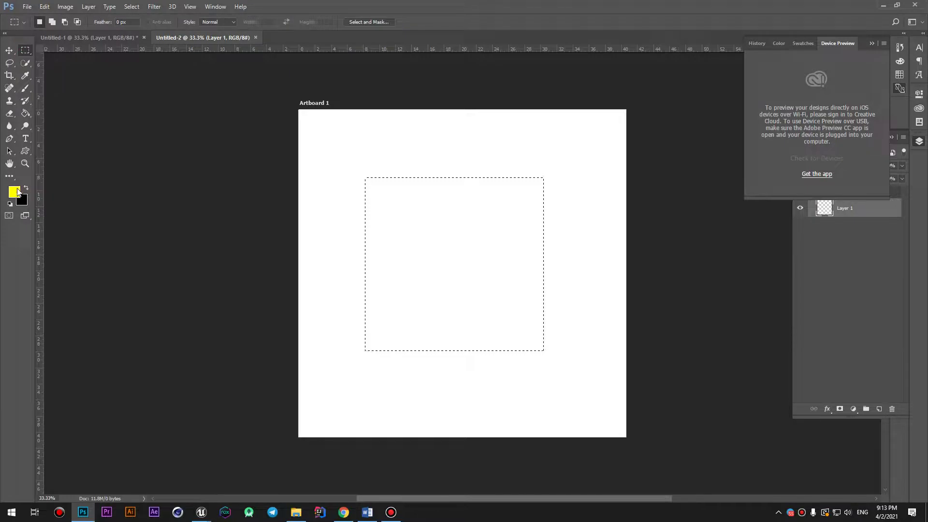
click(18, 193)
drag(277, 270, 289, 282)
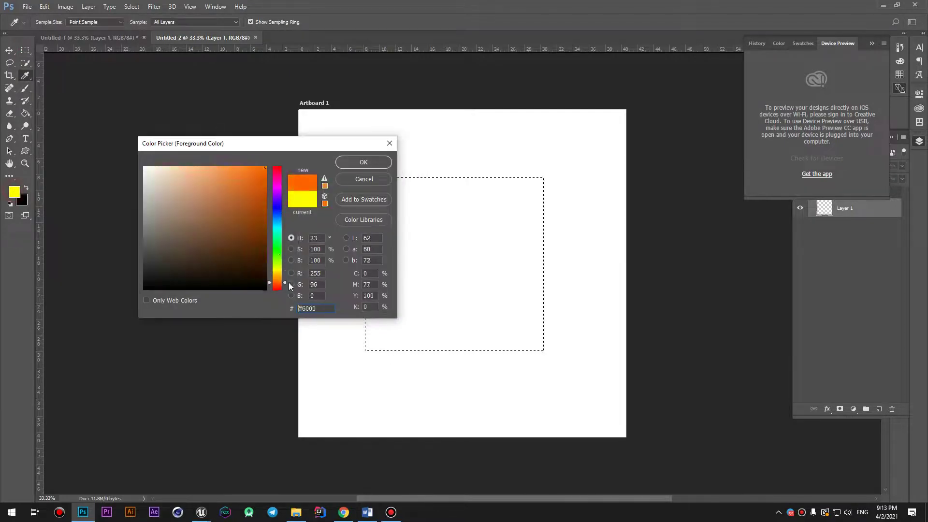
click(366, 162)
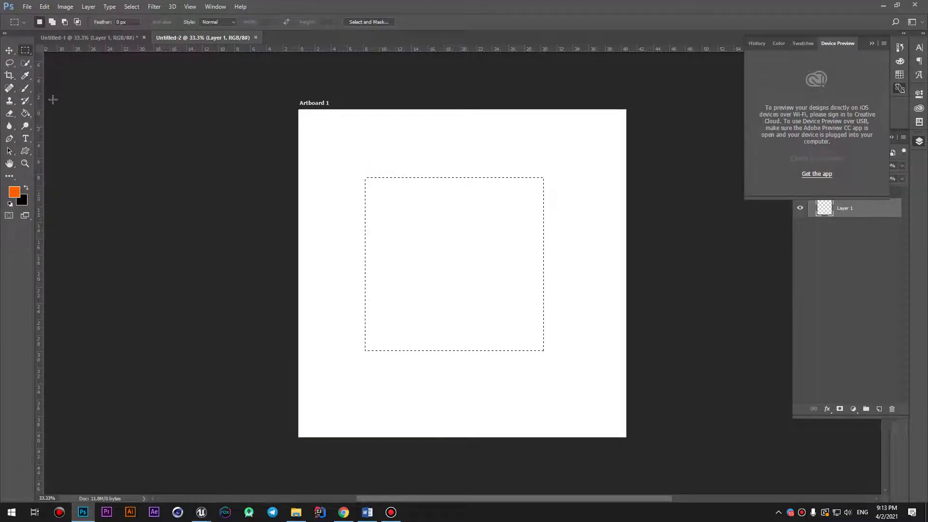
click(25, 88)
mouse_move(391, 164)
mouse_down()
mouse_move(414, 326)
mouse_move(425, 263)
mouse_up()
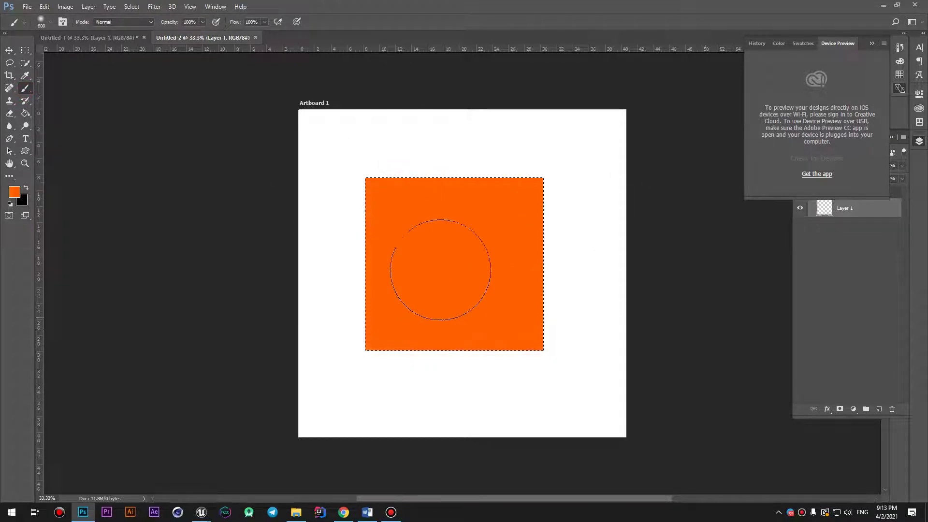
click(25, 50)
click(568, 233)
click(858, 209)
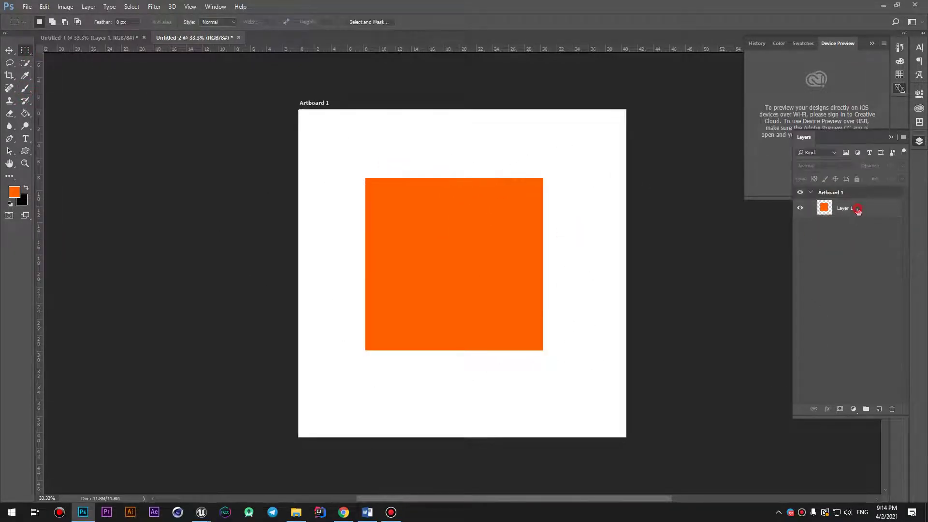
double_click(858, 209)
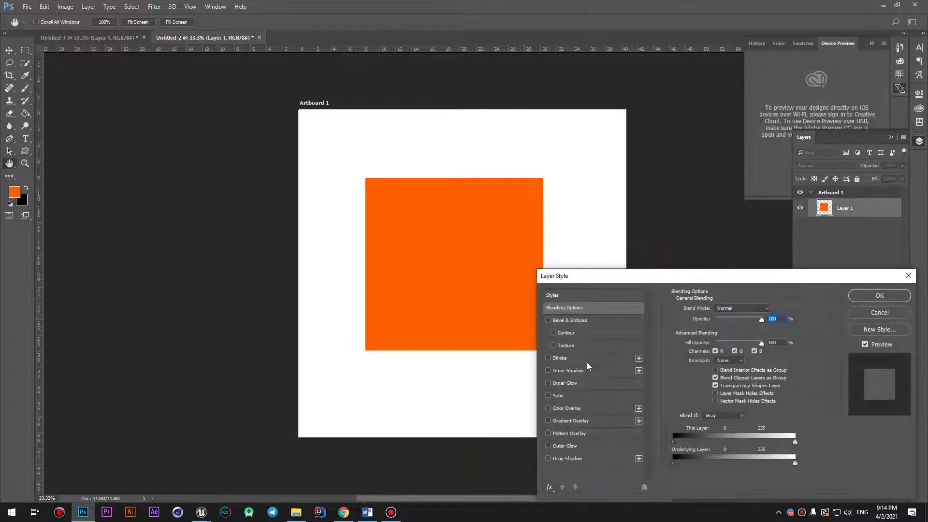
click(570, 385)
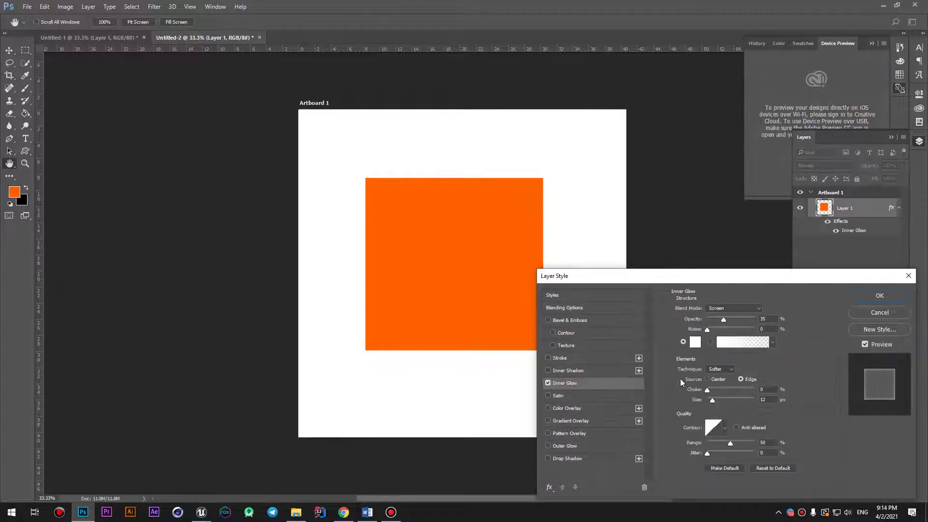
click(695, 342)
text(000000)
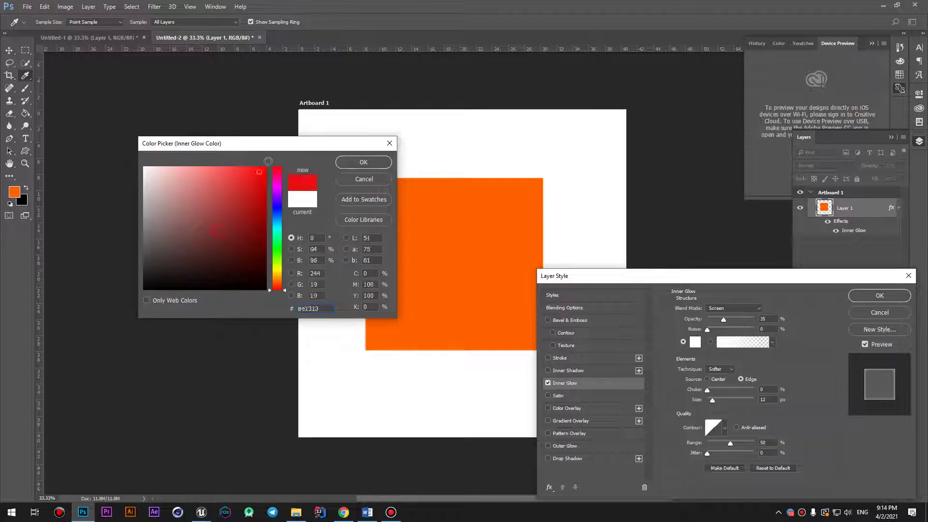
click(364, 162)
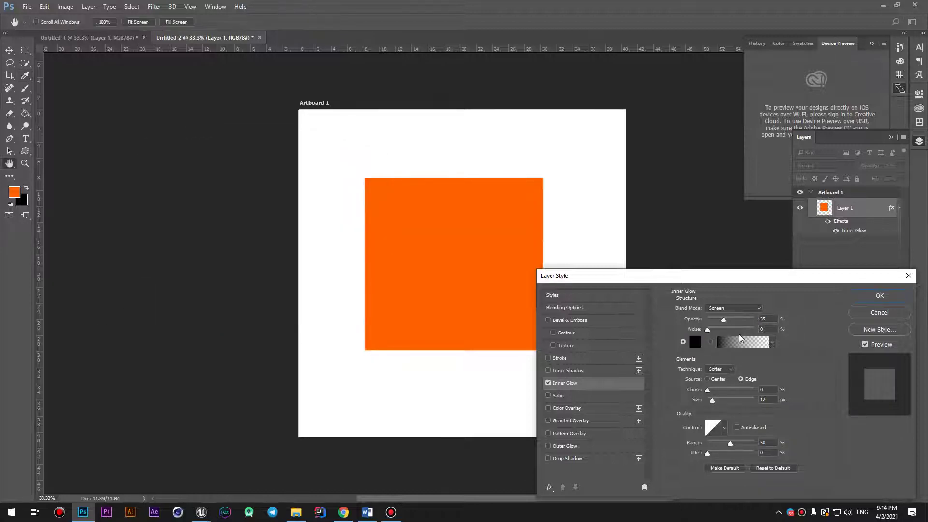
drag(713, 389, 724, 400)
click(733, 308)
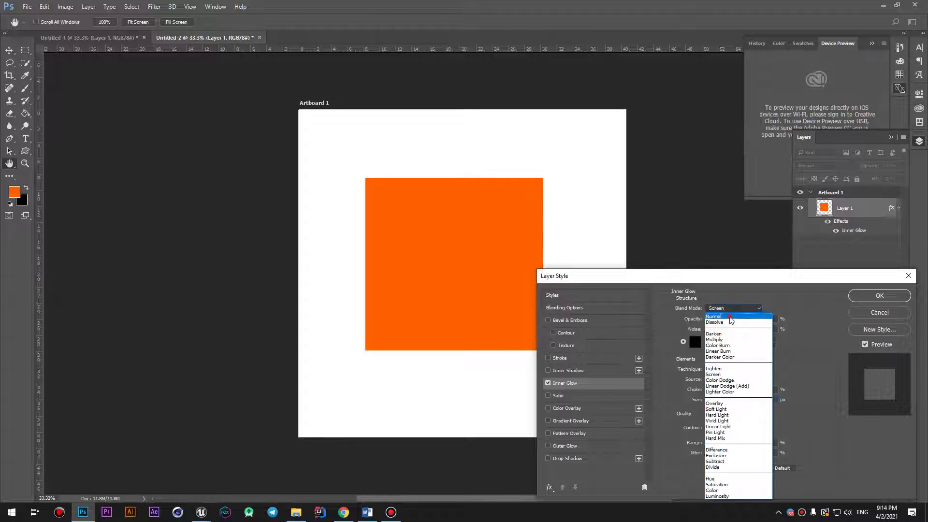
click(721, 317)
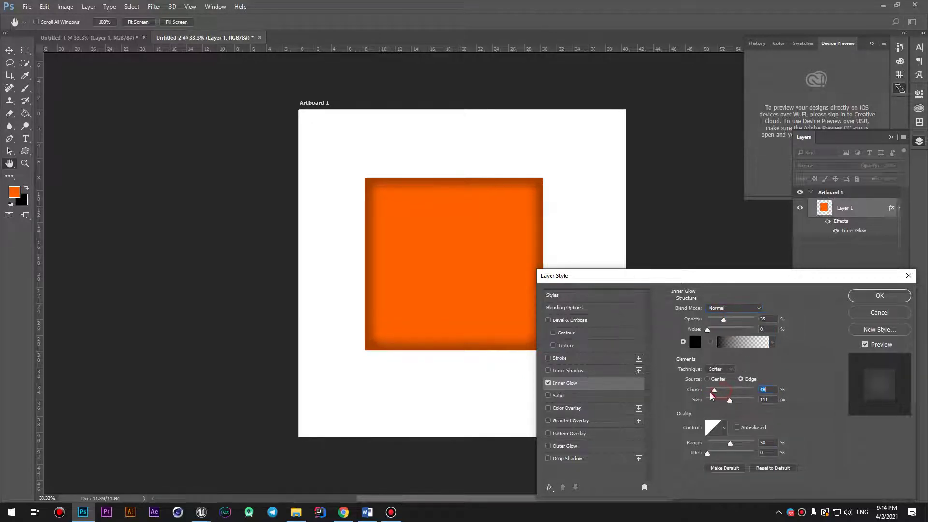
mouse_move(724, 390)
mouse_down()
mouse_move(707, 390)
mouse_move(704, 405)
mouse_move(689, 403)
mouse_move(767, 403)
mouse_up()
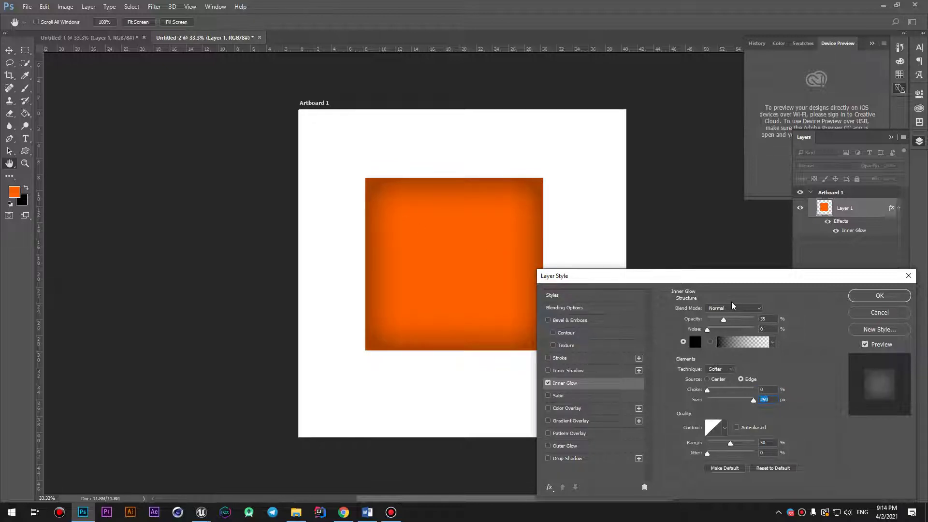
drag(716, 277, 683, 410)
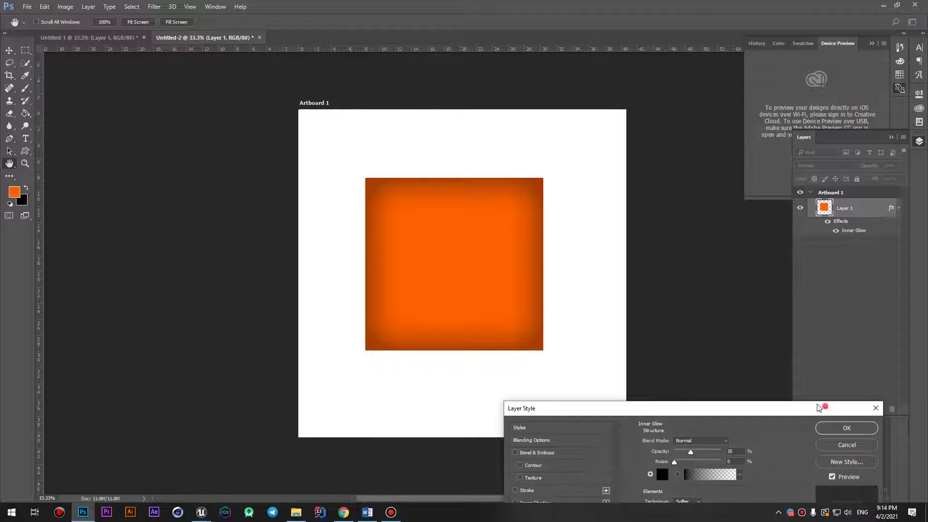
drag(804, 408, 582, 275)
click(628, 312)
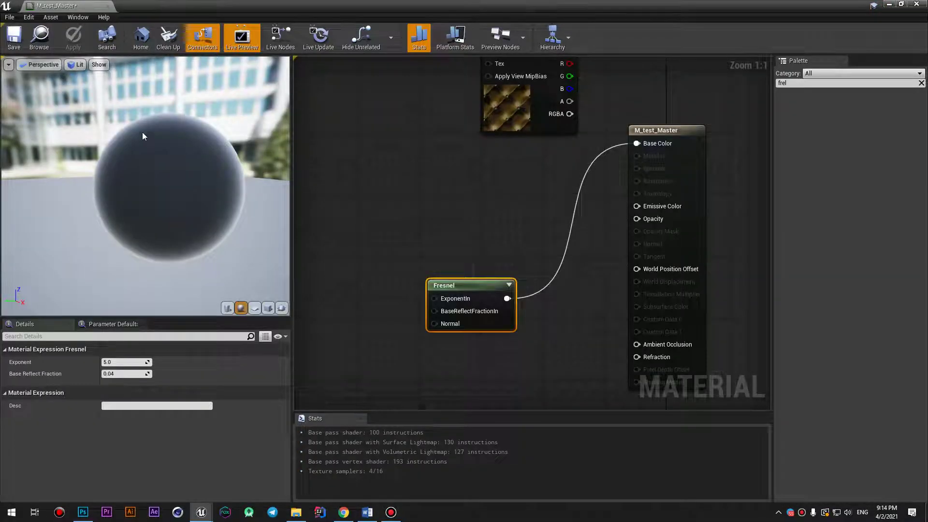
mouse_move(143, 136)
mouse_down()
mouse_move(142, 203)
mouse_move(142, 145)
mouse_up()
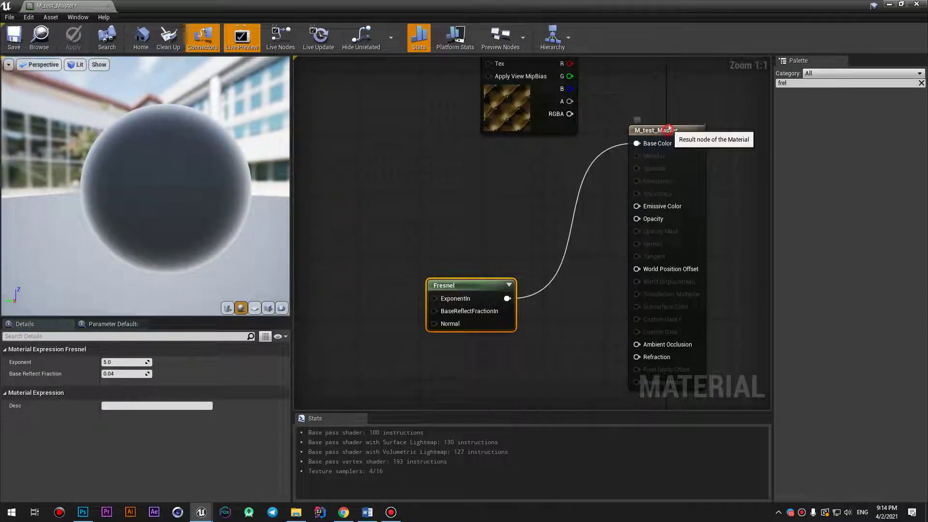
Step: Set the material's Blend Mode to Translucent
drag(669, 126, 669, 119)
click(125, 390)
click(116, 410)
click(127, 389)
click(126, 389)
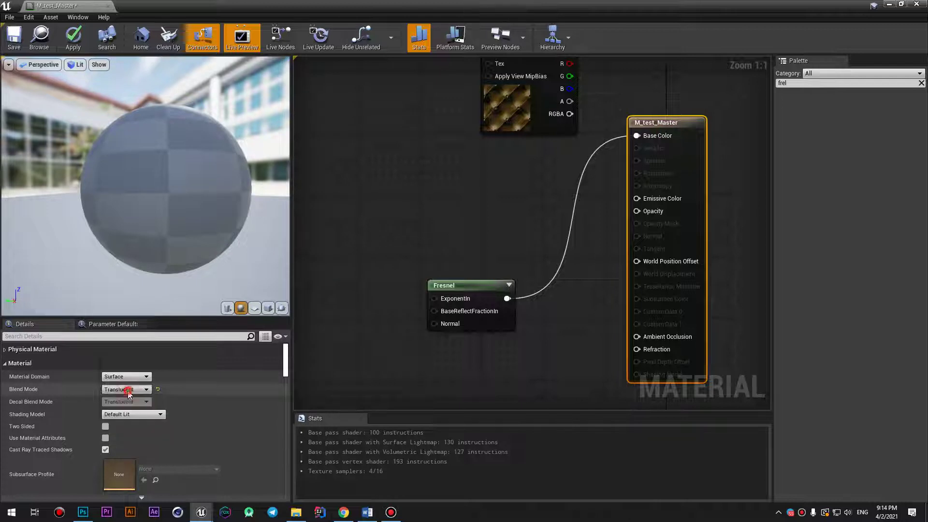
drag(488, 286, 473, 200)
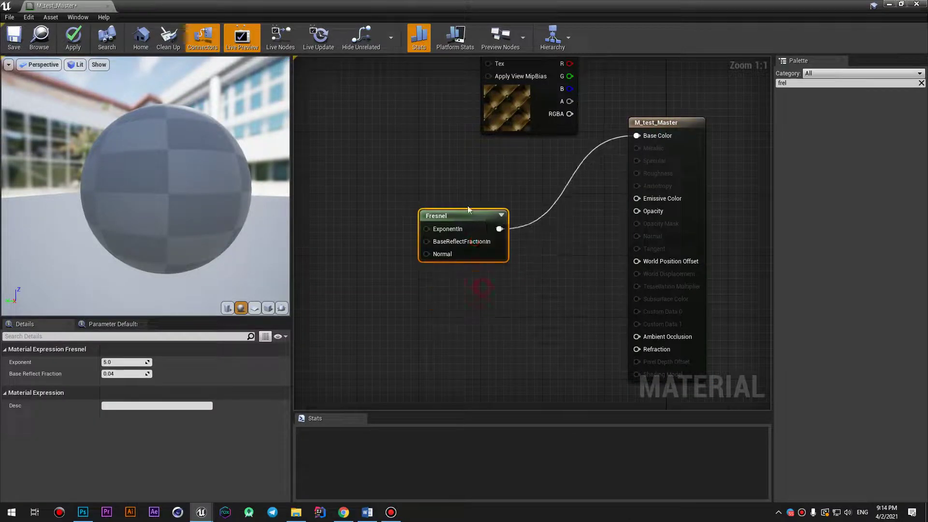
Step: Add a Constant with value 1.35 and wire it into Refraction
click(477, 350)
mouse_move(495, 370)
mouse_down()
mouse_move(647, 354)
mouse_move(640, 351)
mouse_up()
click(128, 362)
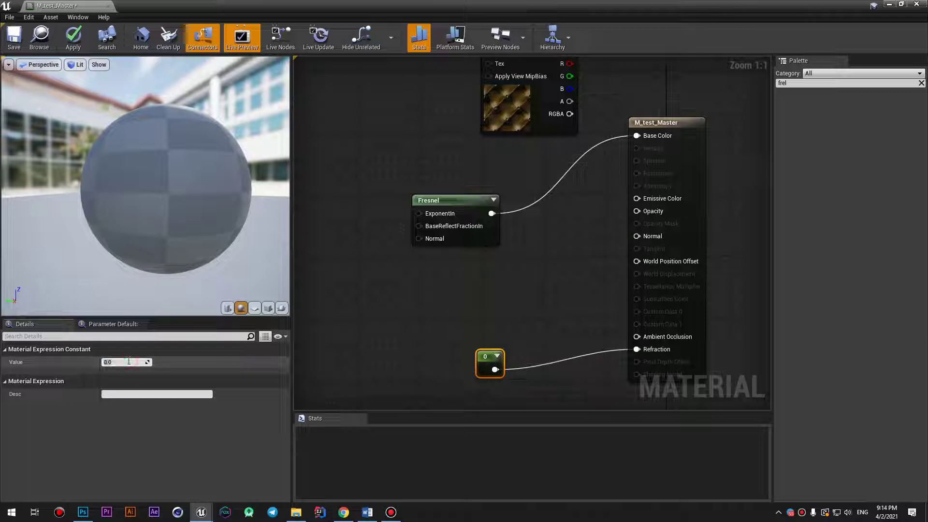
text(1.35)
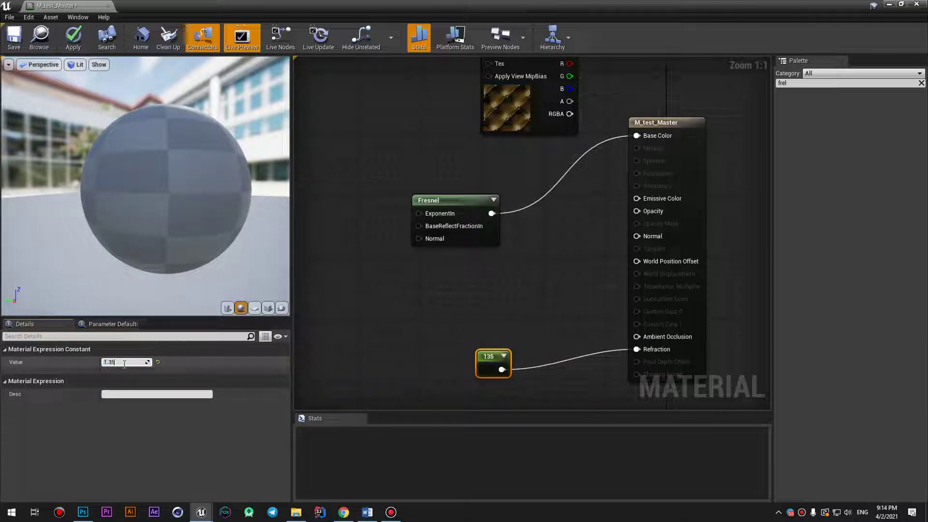
key(Return)
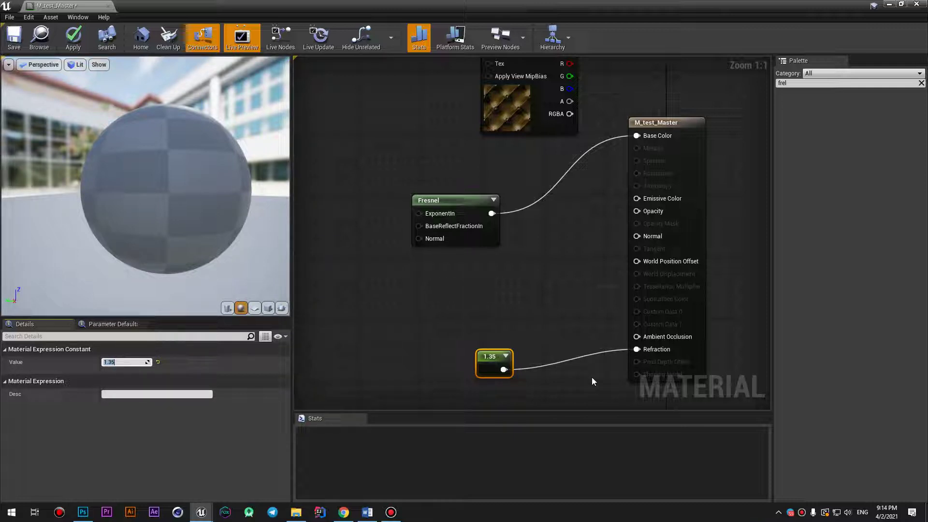
click(517, 313)
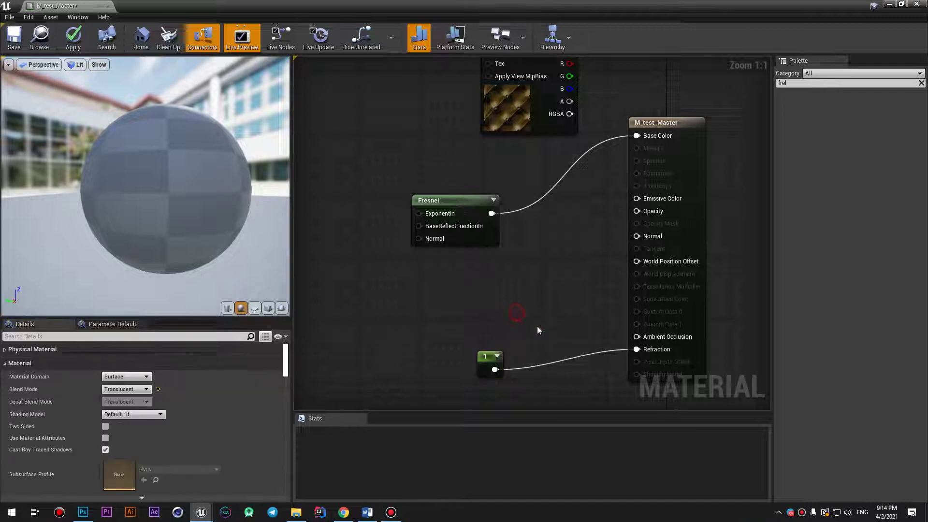
click(488, 361)
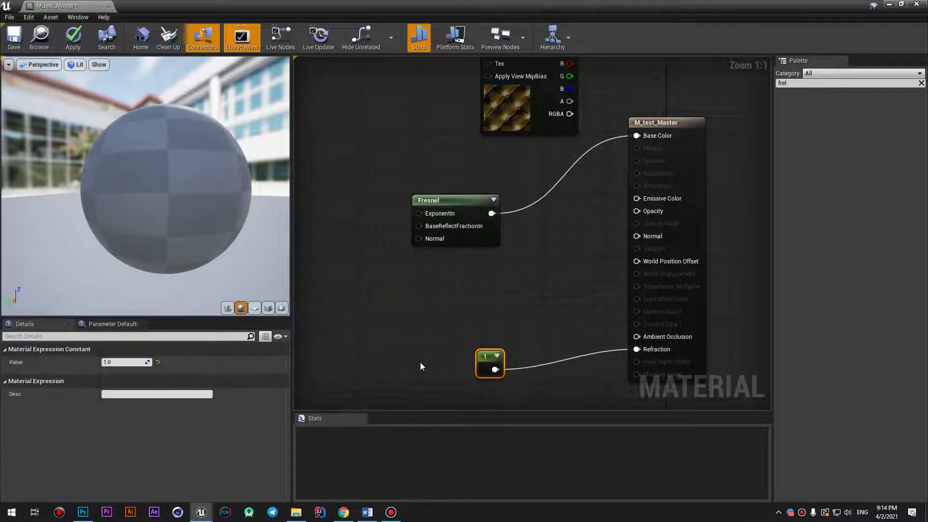
click(128, 362)
text(1.35)
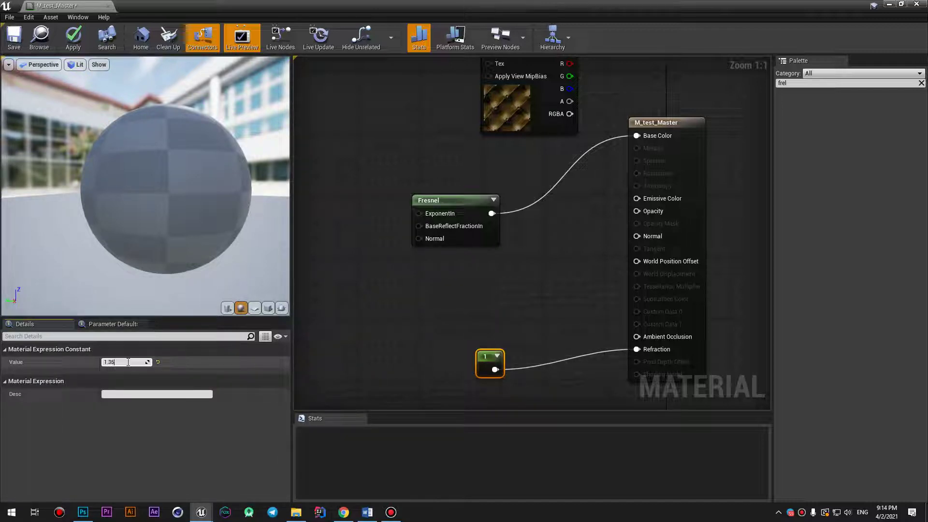
key(Return)
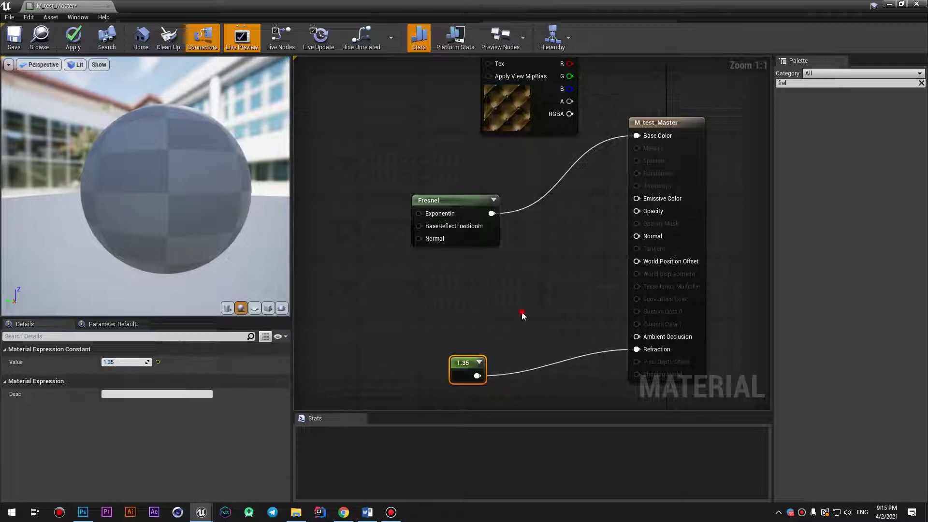
click(508, 305)
click(508, 306)
Step: Wire the new constant into Opacity with value 0.8, apply, and orbit the preview sphere
mouse_move(512, 309)
mouse_down()
mouse_move(481, 315)
mouse_move(637, 211)
mouse_up()
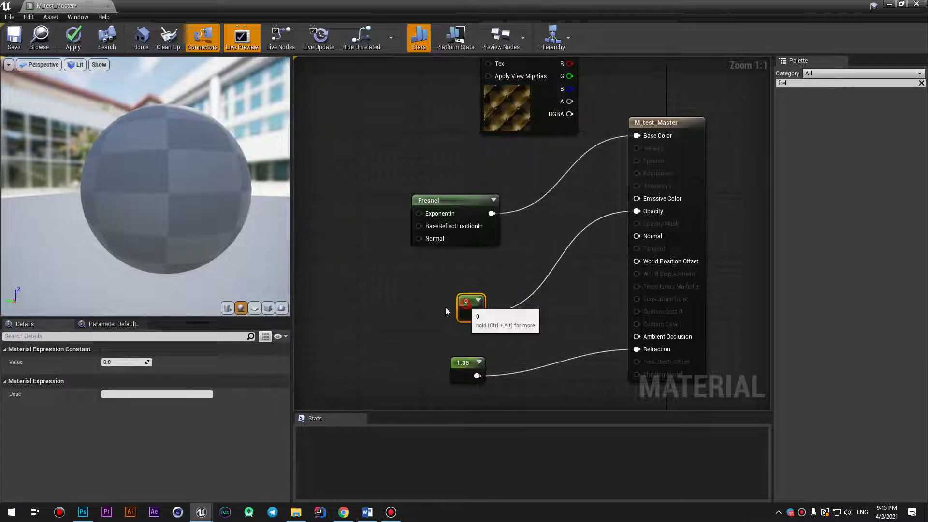
click(105, 363)
text(0.8)
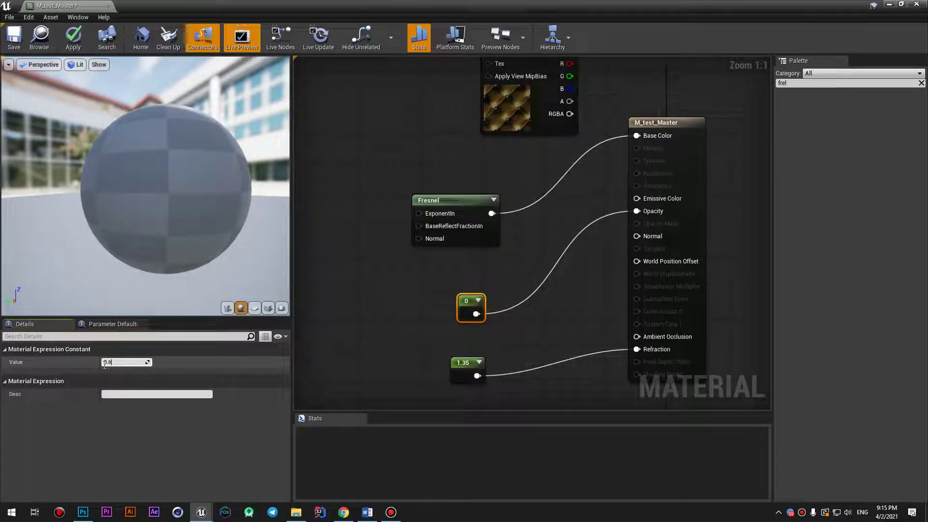
key(Return)
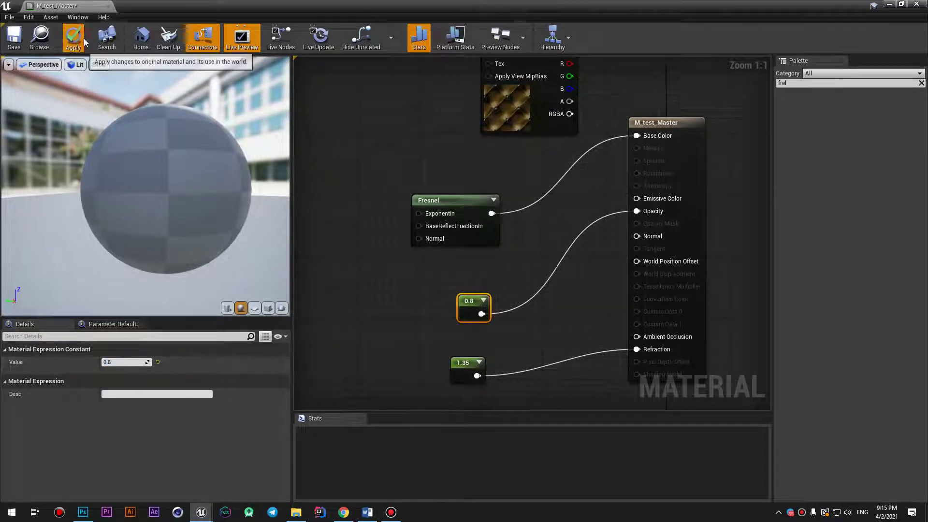
click(84, 42)
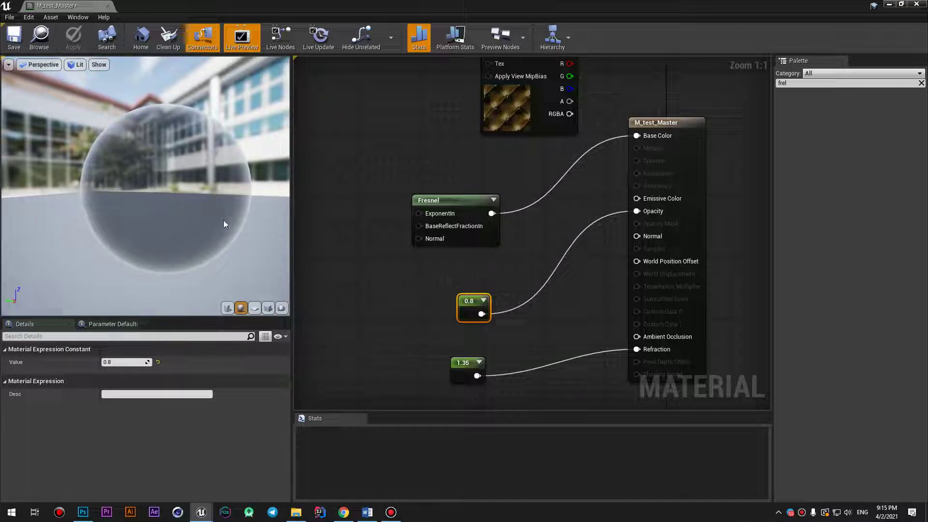
drag(223, 223, 205, 191)
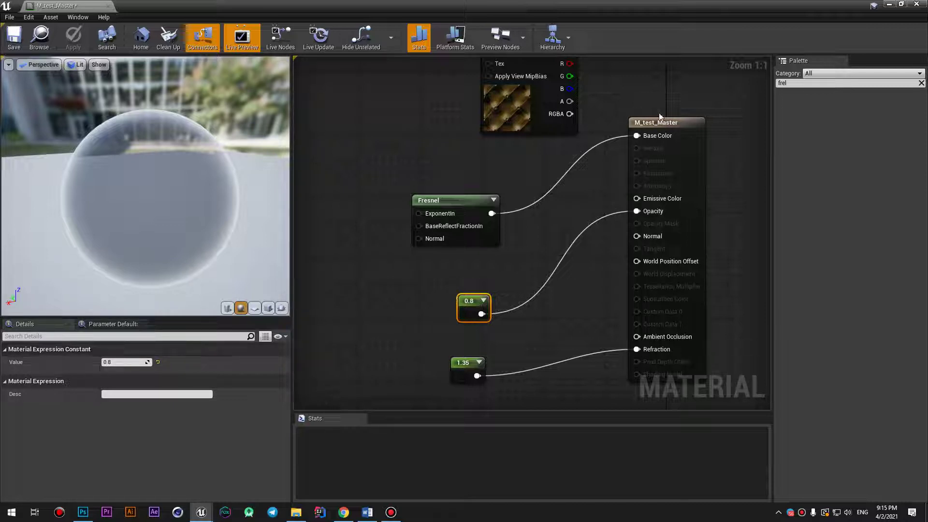
click(656, 143)
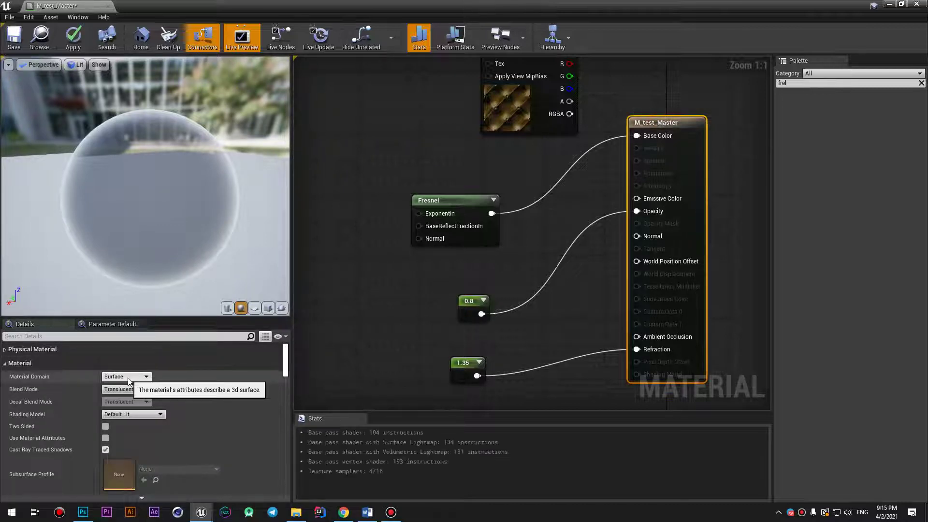
click(131, 412)
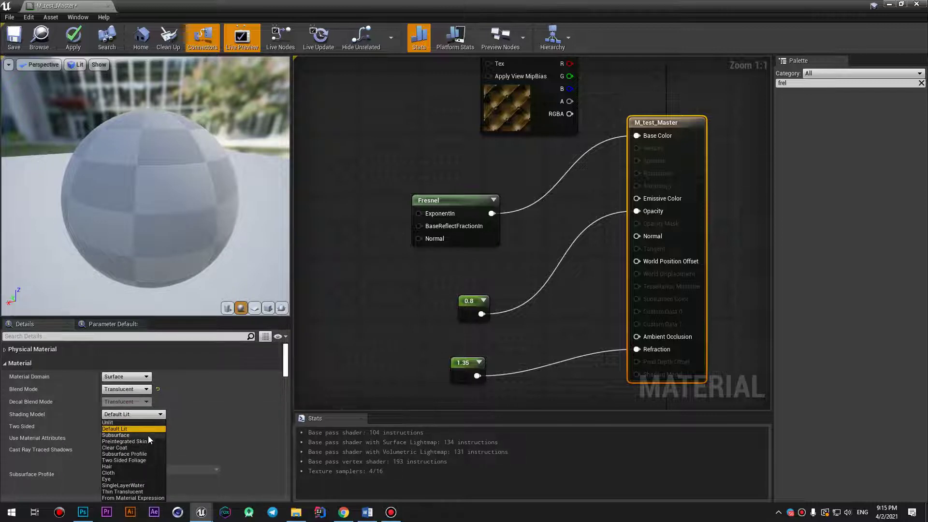
click(219, 399)
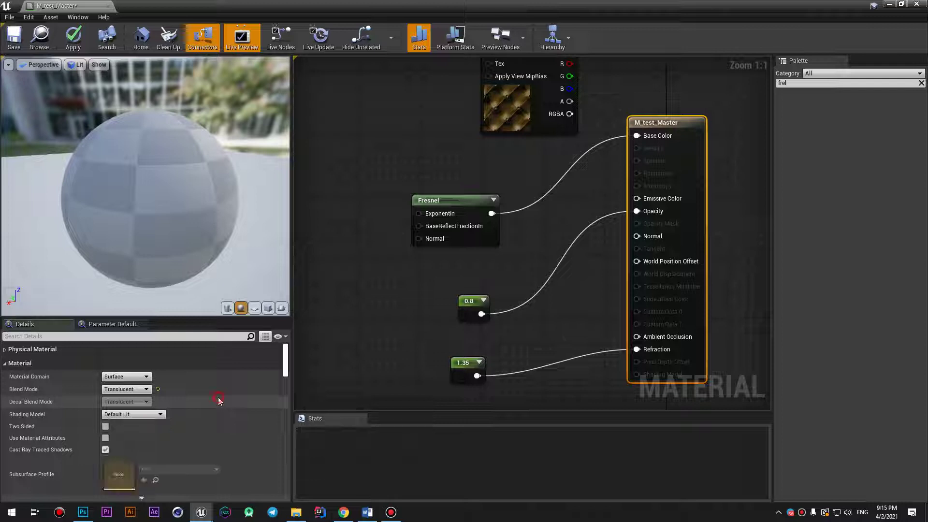
mouse_move(492, 213)
mouse_down()
mouse_move(633, 259)
mouse_move(636, 236)
mouse_up()
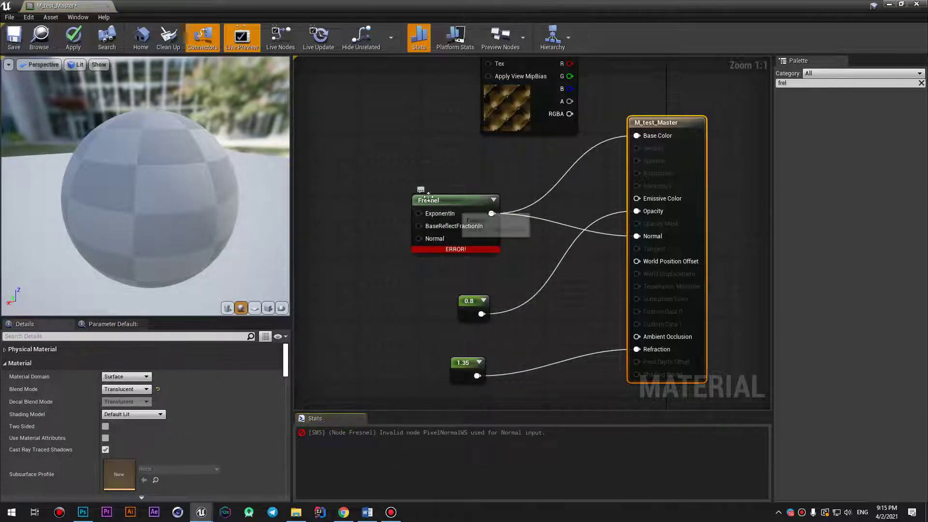
Step: Feed a buttoned_chestrfld_Normal texture sample's RGB into Fresnel Normal and unlink Fresnel from Base Color
drag(407, 247, 422, 248)
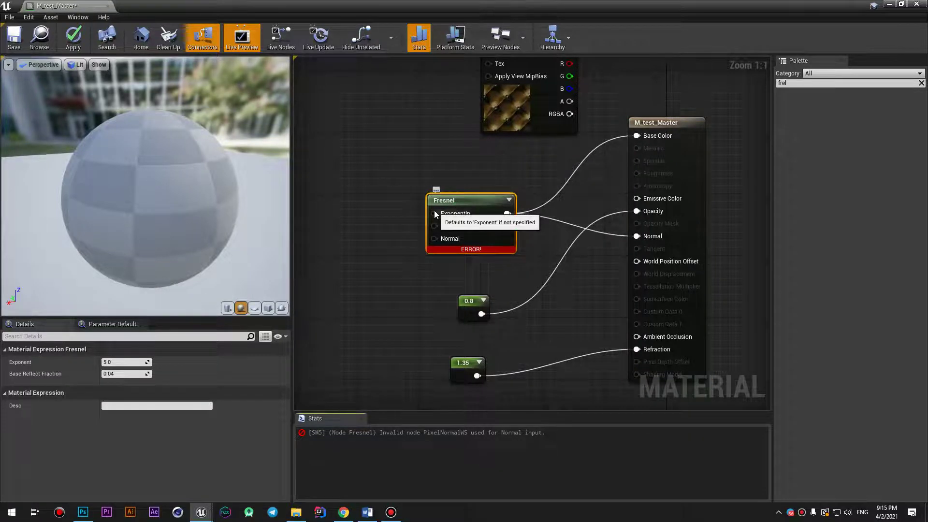
key(t)
click(350, 282)
drag(353, 285, 323, 276)
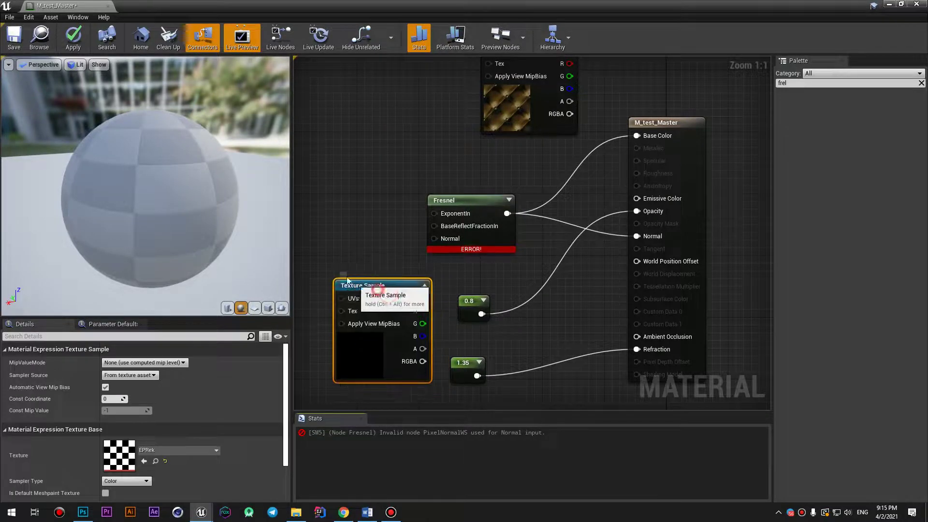
click(164, 453)
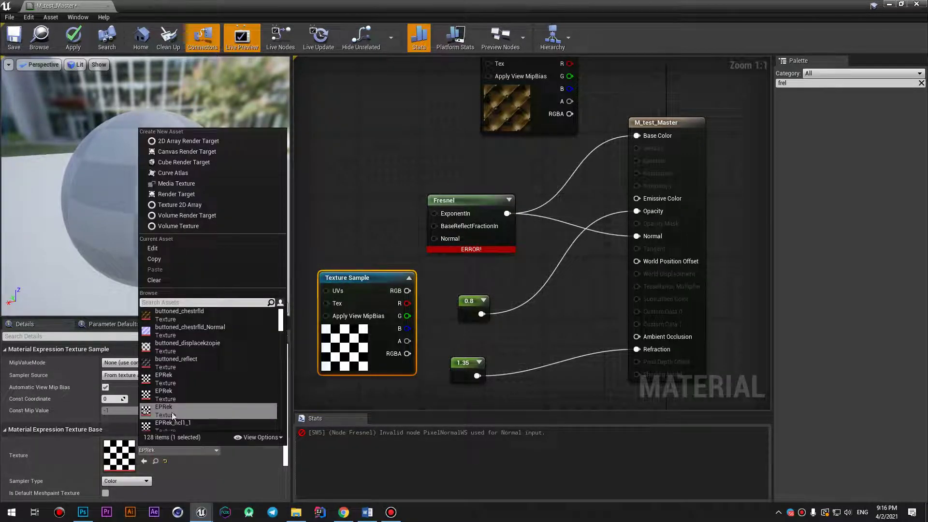
click(186, 329)
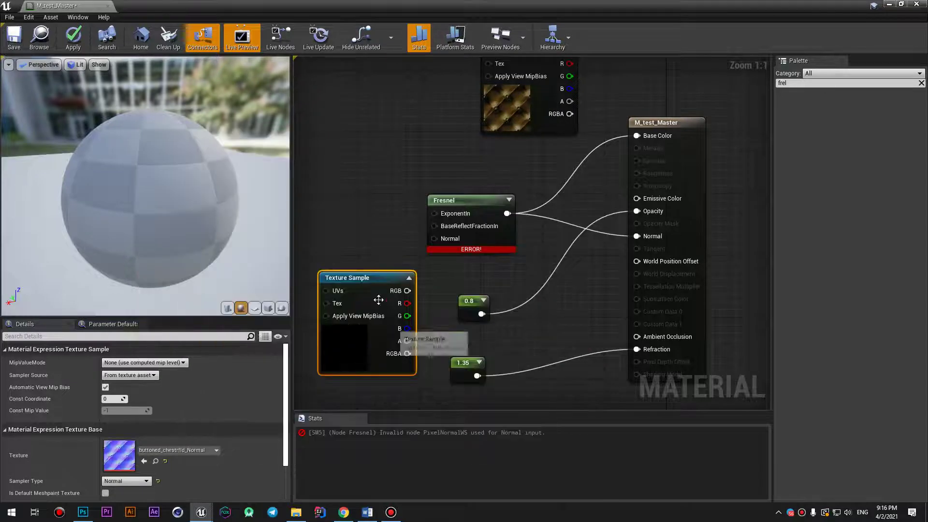
drag(399, 291, 432, 239)
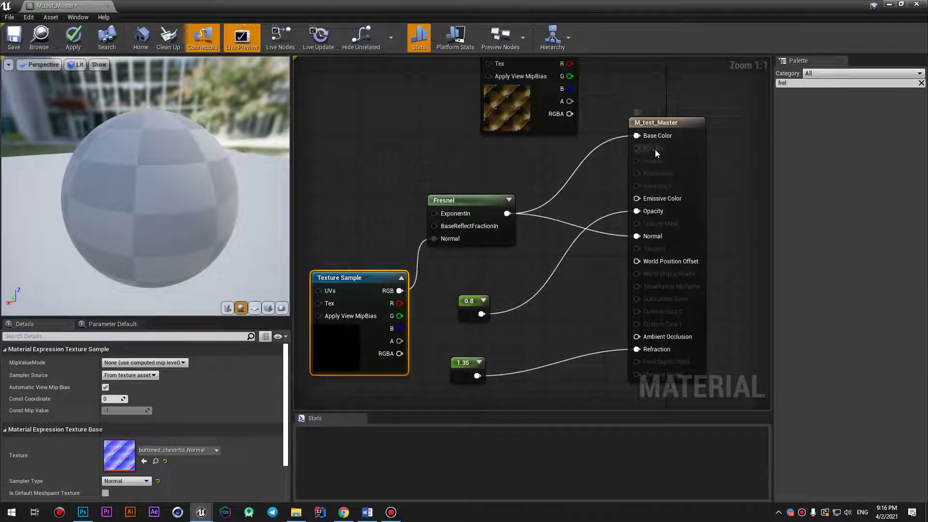
alt+click(637, 136)
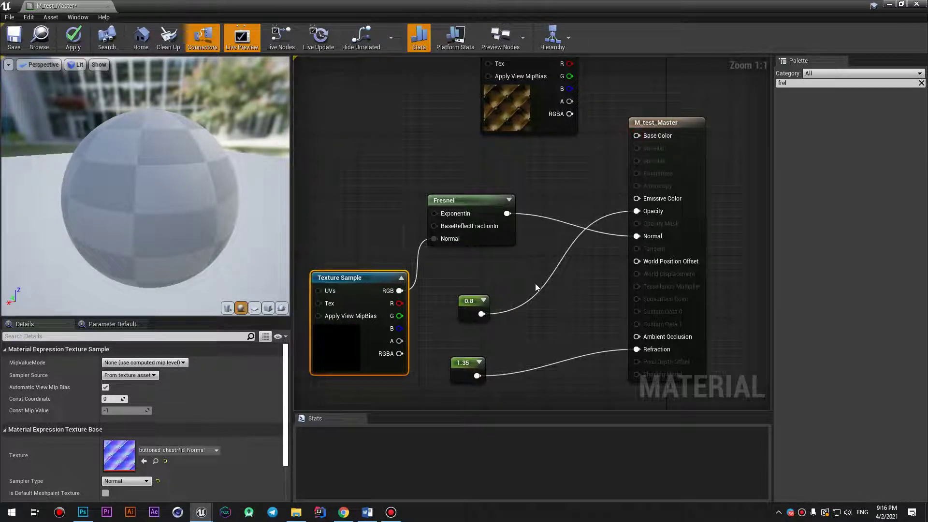
Step: Add a reddish Constant3Vector (0.245, 0.0752, 0.0752) and wire it into Base Color
click(545, 182)
drag(556, 189, 373, 119)
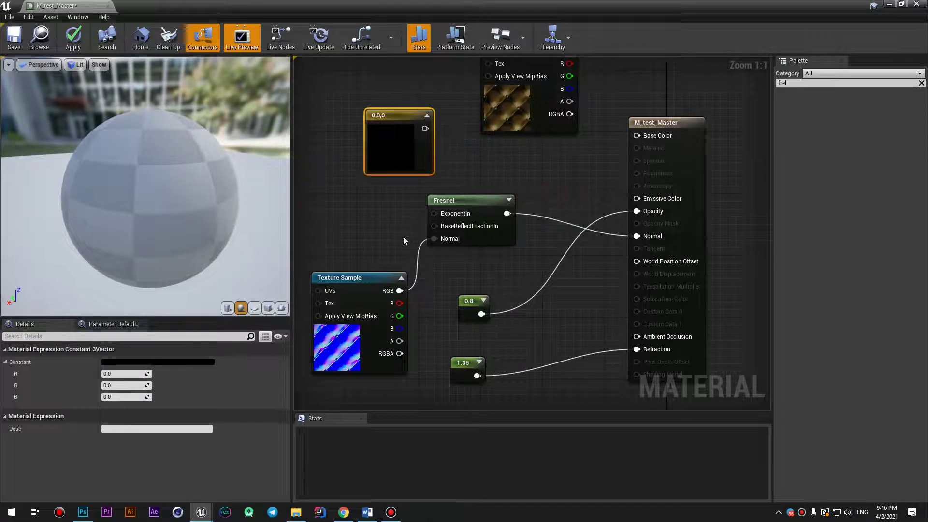
click(185, 362)
mouse_move(334, 350)
mouse_down()
mouse_move(335, 333)
mouse_move(334, 348)
mouse_move(312, 308)
mouse_up()
click(332, 476)
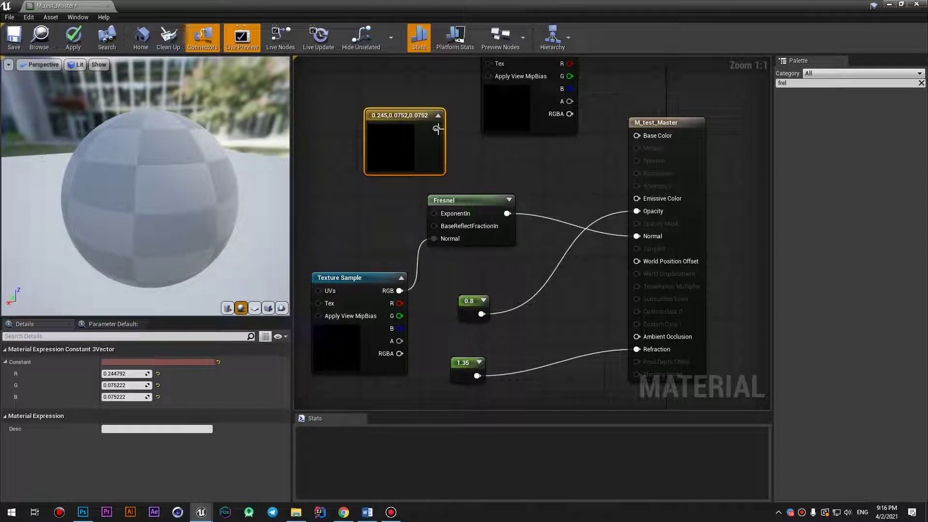
drag(436, 128, 637, 136)
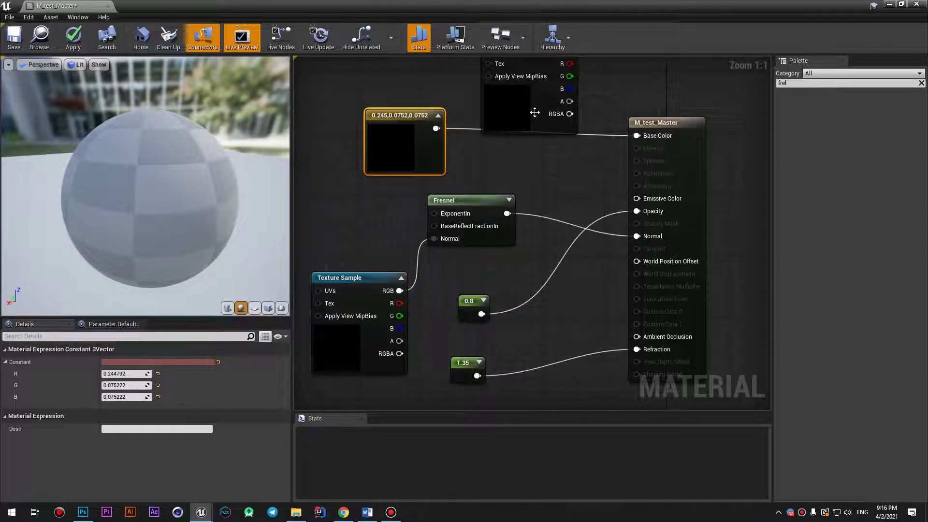
Step: Delete the unused texture sample and apply, turning the preview sphere translucent pink
scroll(534, 113, down, 2)
drag(527, 65, 435, 90)
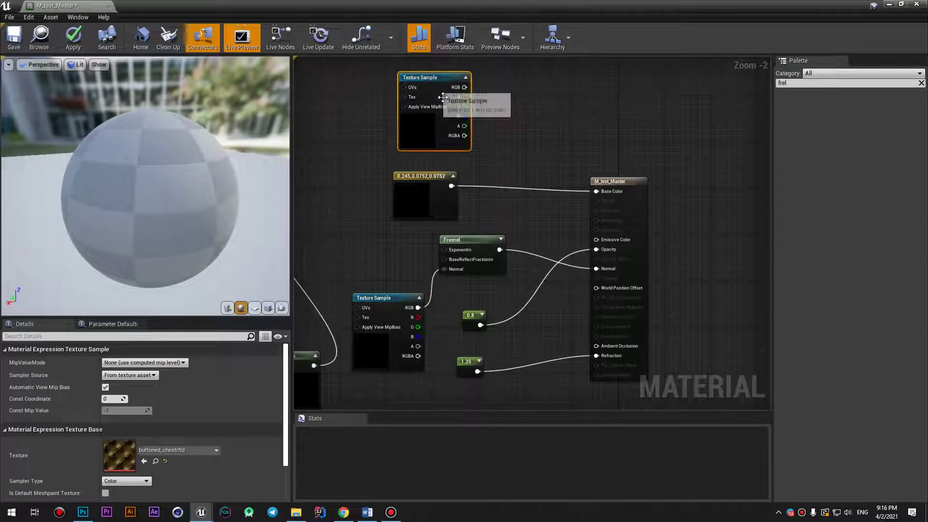
key(Delete)
right_drag(504, 175, 530, 121)
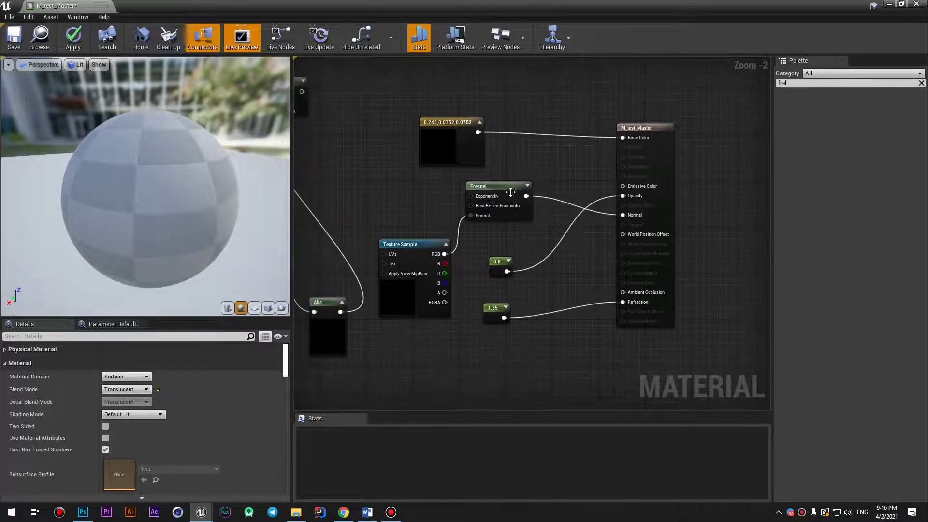
scroll(556, 185, down, 3)
mouse_move(379, 212)
mouse_down()
mouse_move(439, 249)
mouse_move(387, 235)
mouse_up()
scroll(564, 189, up, 1)
scroll(564, 188, up, 4)
scroll(564, 189, down, 1)
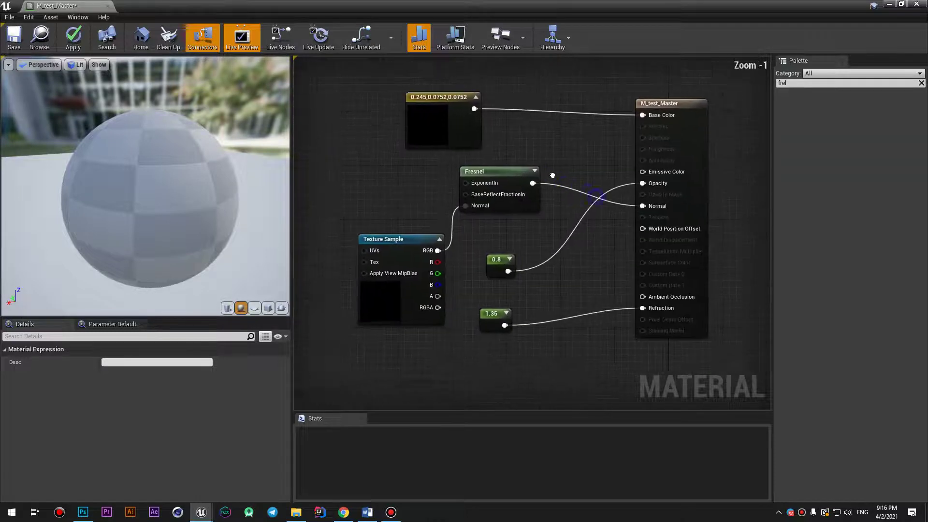
click(83, 39)
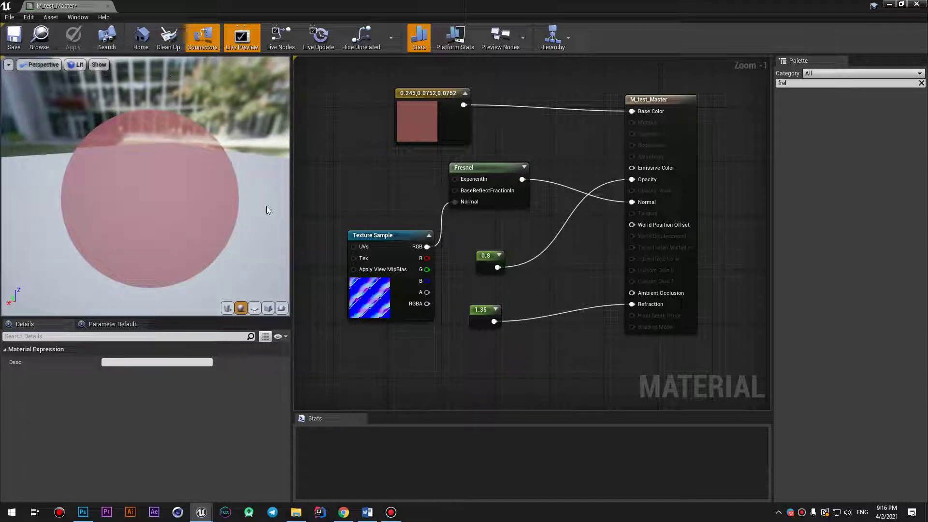
Step: Switch the Texture Sample to T_Perlin_Noise_M and move the texture and colour nodes up-left
mouse_move(170, 77)
mouse_down()
mouse_move(286, 81)
mouse_move(252, 83)
mouse_move(315, 231)
mouse_up()
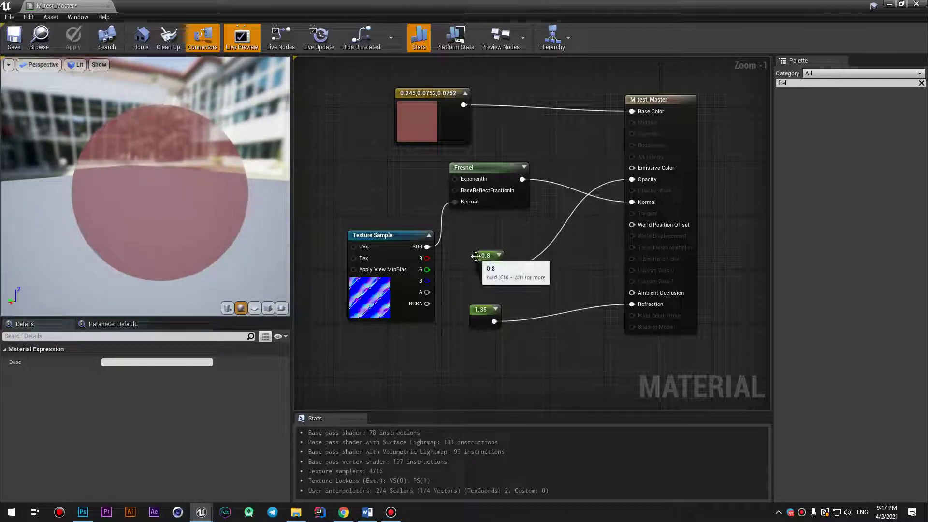
click(382, 235)
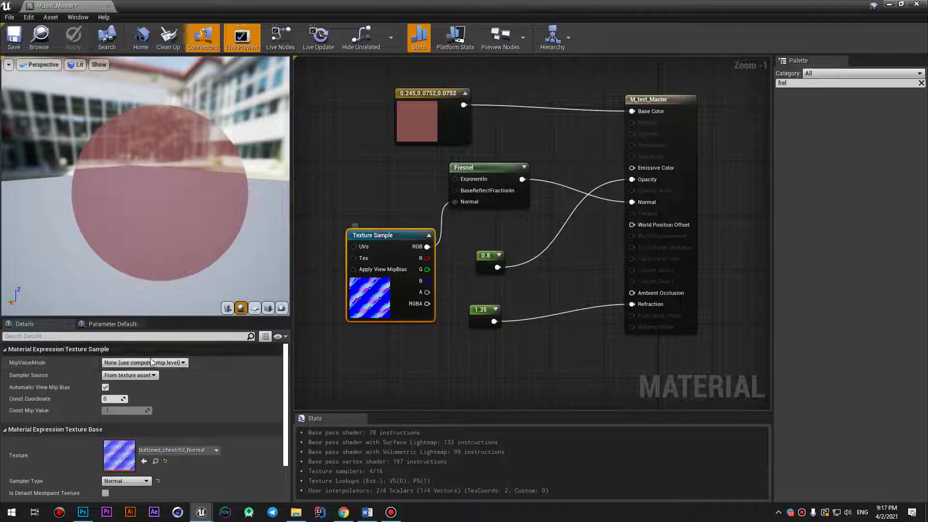
click(171, 450)
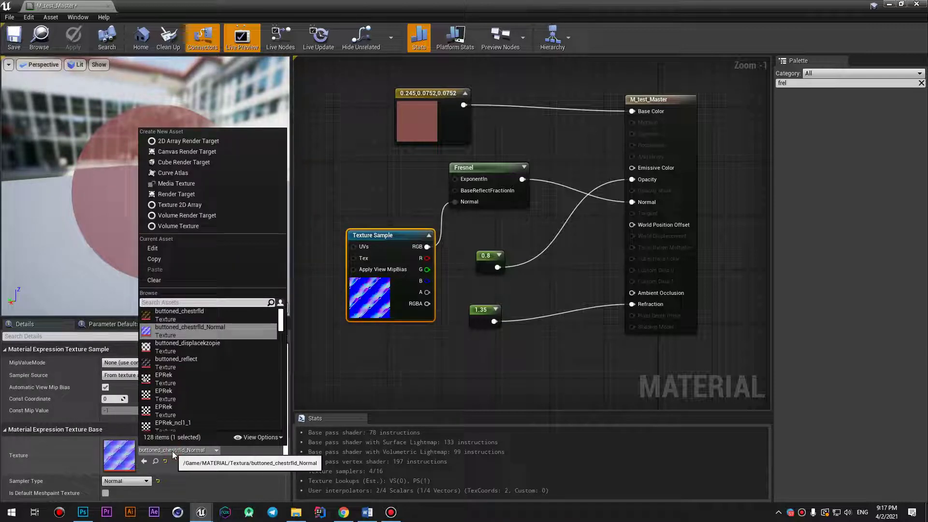
text(t_n)
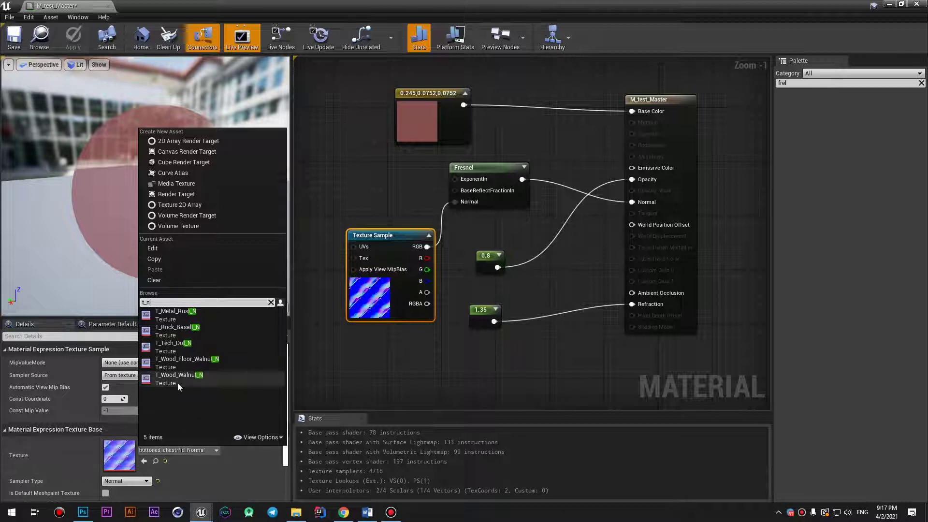
key(BackSpace)
key(BackSpace)
text(p)
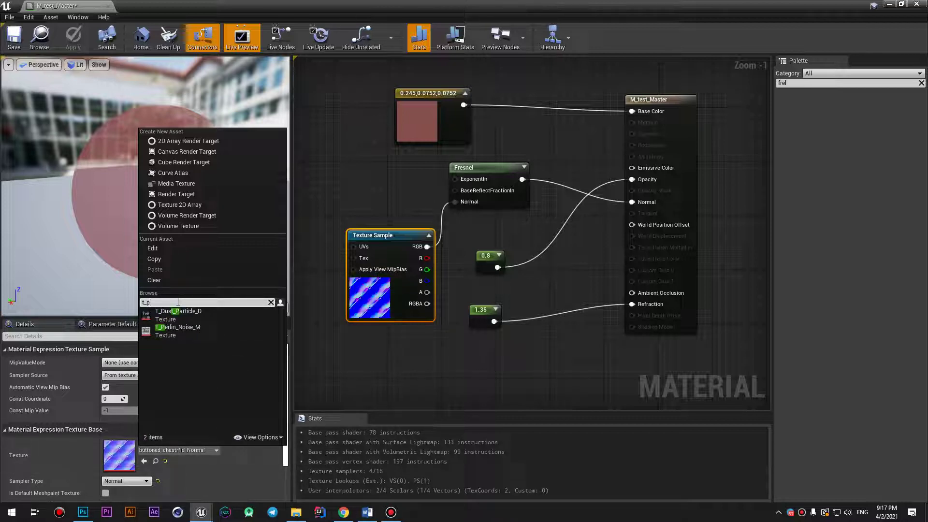
click(188, 332)
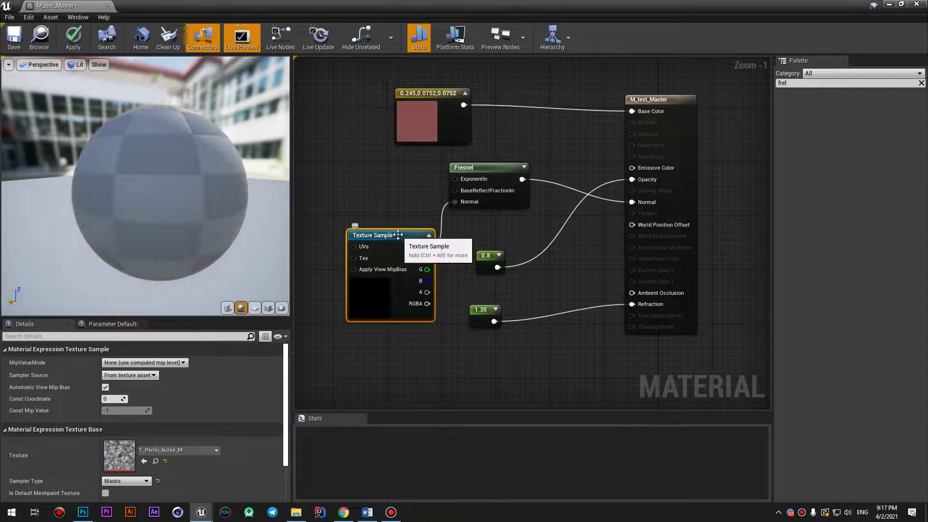
drag(396, 245, 382, 210)
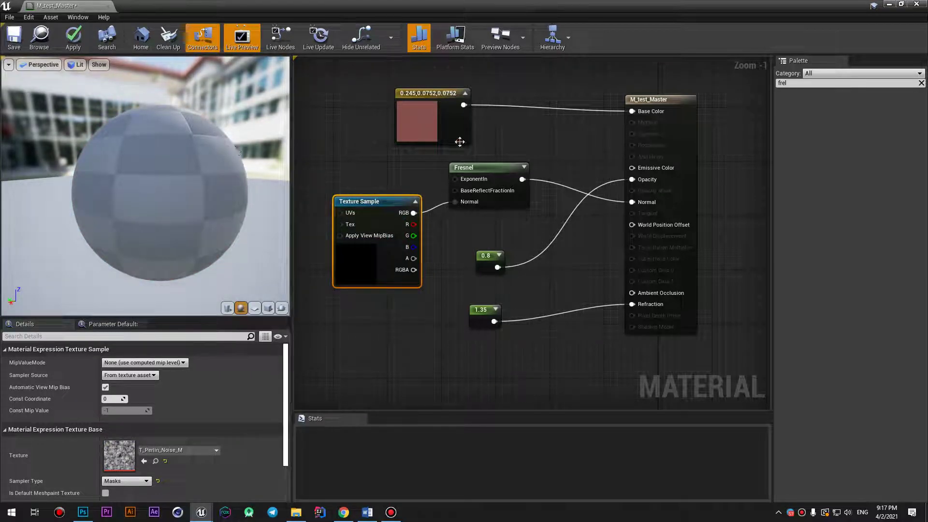
drag(430, 103, 390, 89)
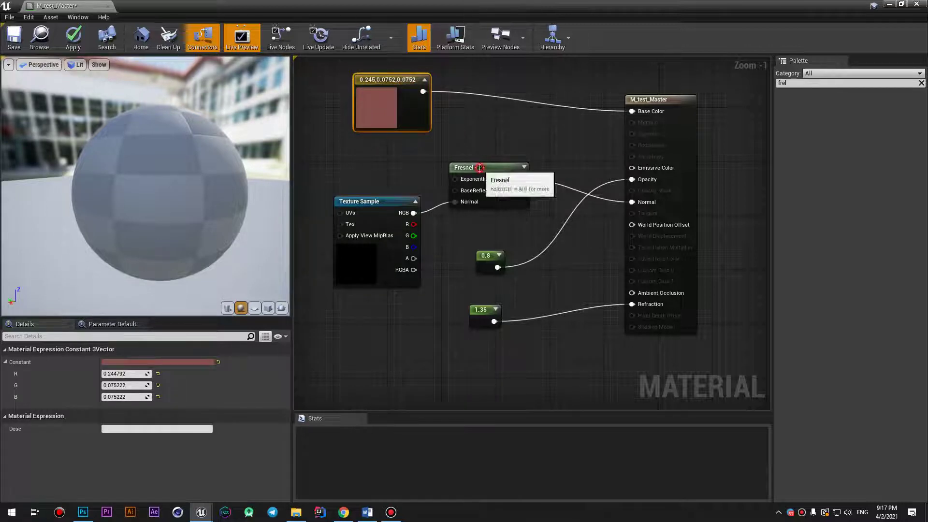
Step: Wire the existing Fresnel into Base Color, apply, and orbit the preview sphere
click(479, 168)
mouse_move(56, 379)
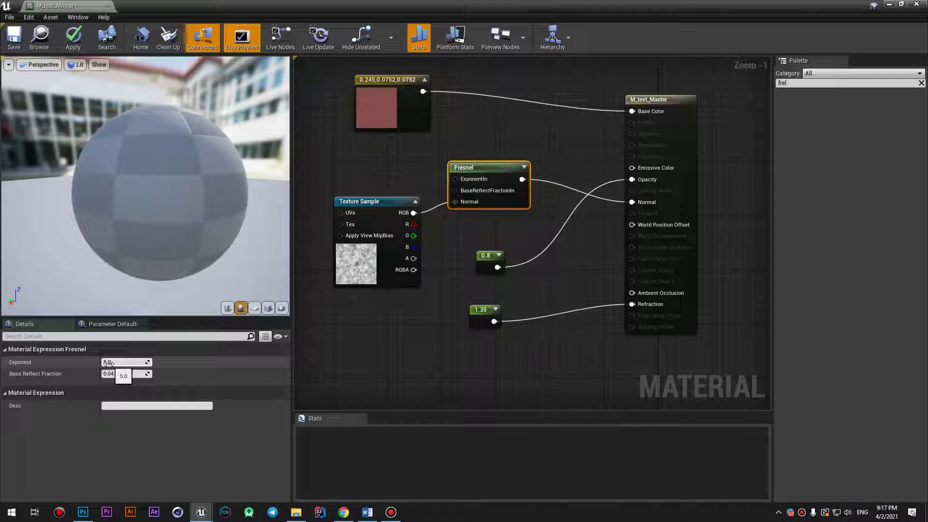
click(73, 38)
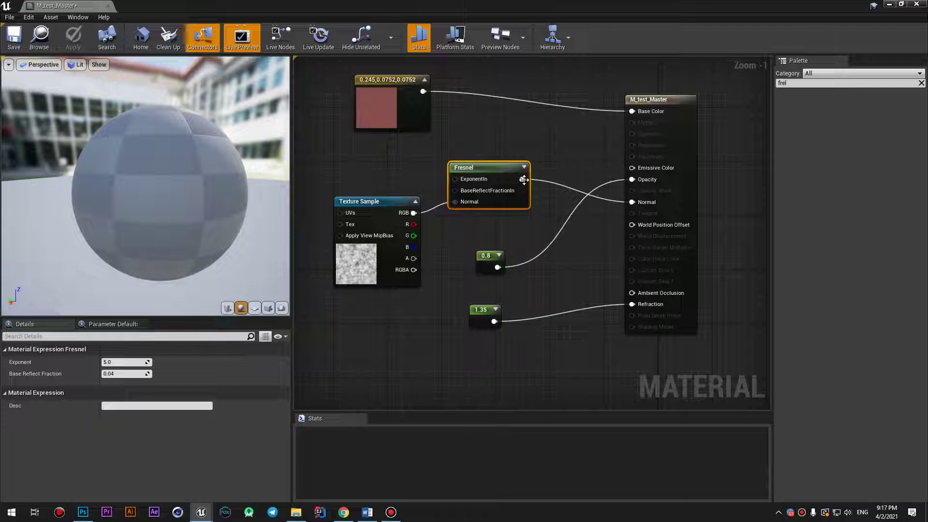
drag(523, 180, 632, 112)
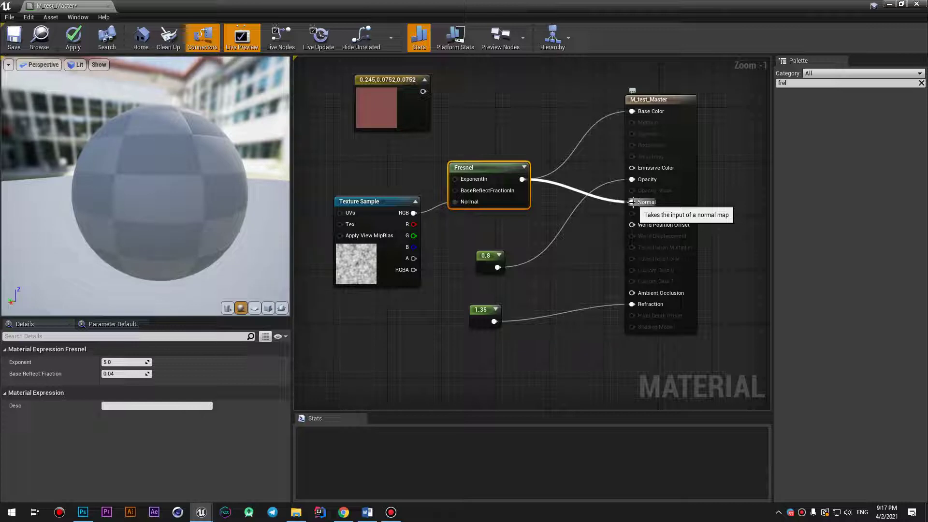
click(73, 38)
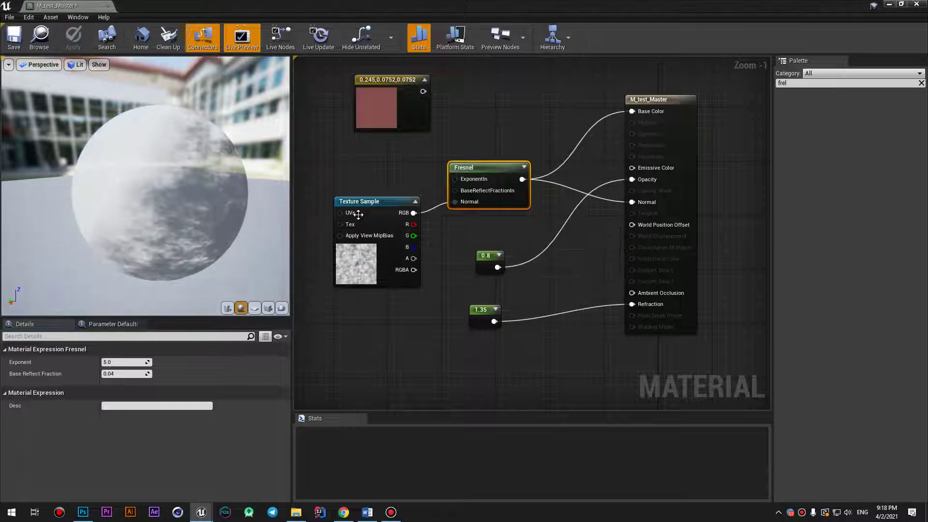
mouse_move(187, 217)
mouse_down()
mouse_move(213, 238)
mouse_move(441, 155)
mouse_move(475, 193)
mouse_up()
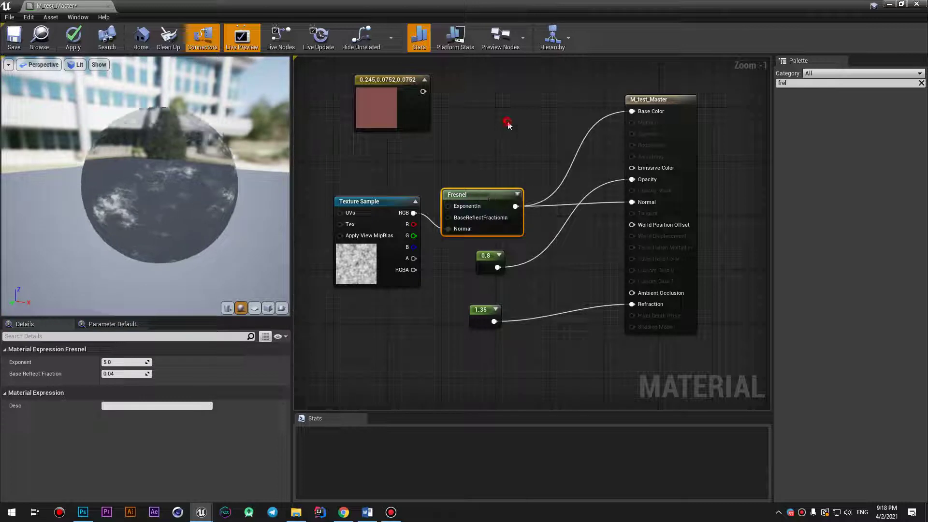
Step: Duplicate the Fresnel with Ctrl+W and wire the copy into Base Color
click(505, 121)
click(481, 194)
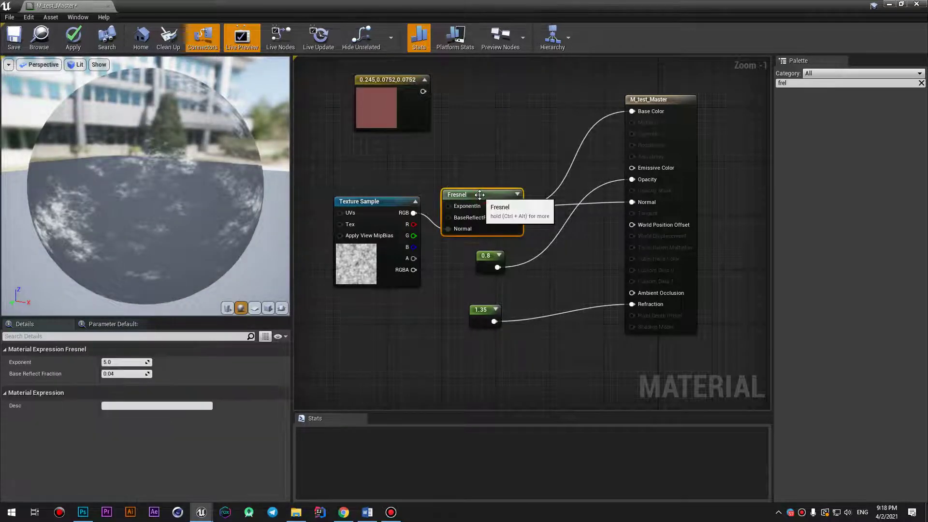
key(ctrl+w)
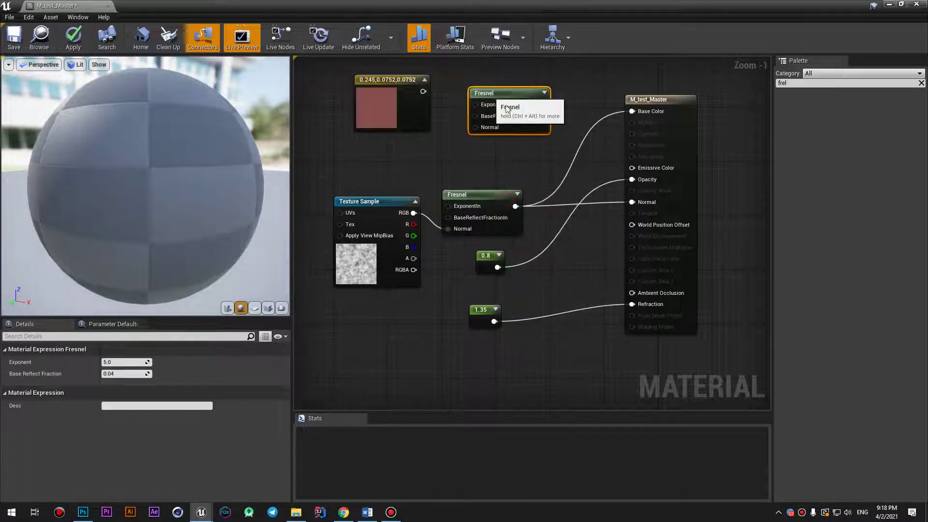
drag(540, 105, 632, 111)
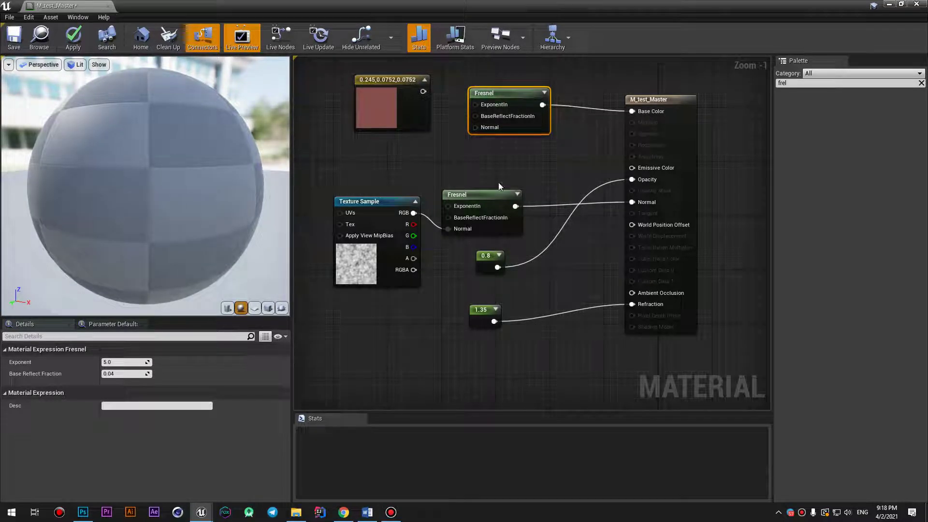
Step: Disconnect the lower Fresnel from Normal, try Base Color Fresnel Exponent 10 then 15, and apply
alt+click(632, 202)
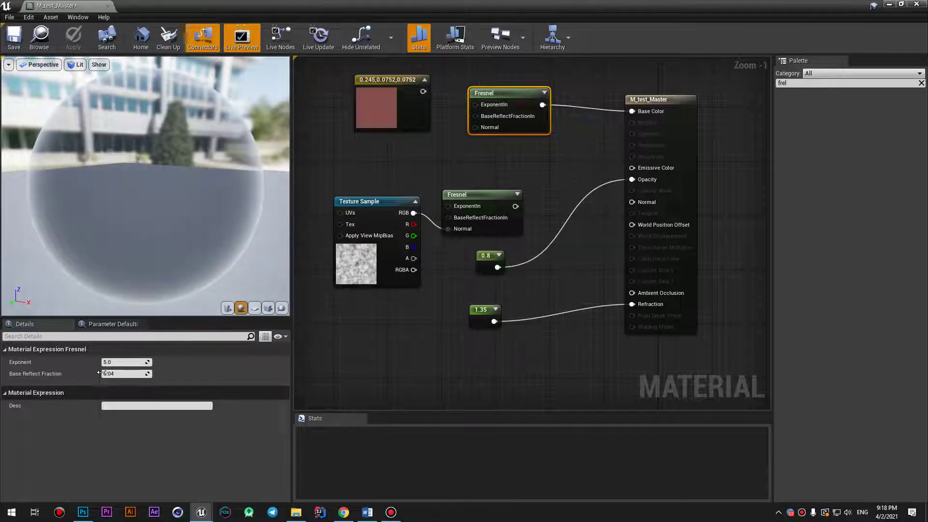
click(106, 362)
text(10)
key(Return)
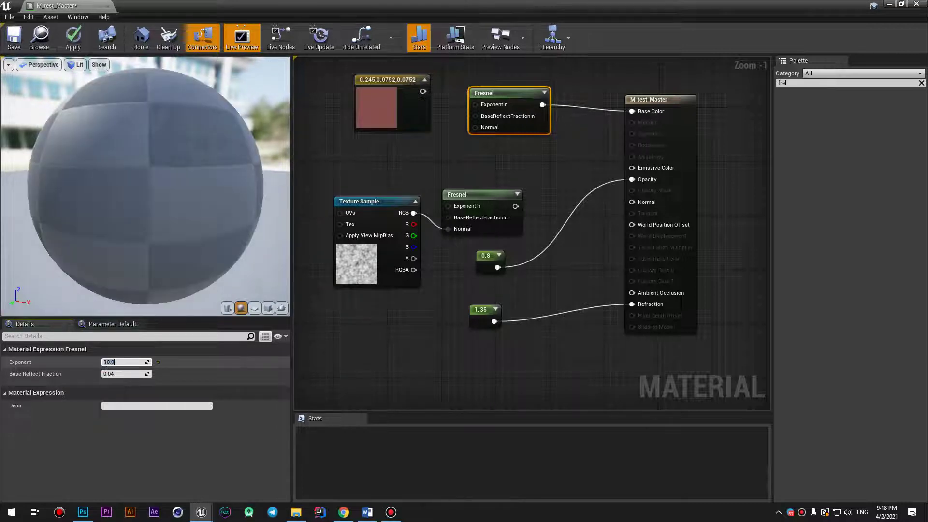
text(15)
key(Return)
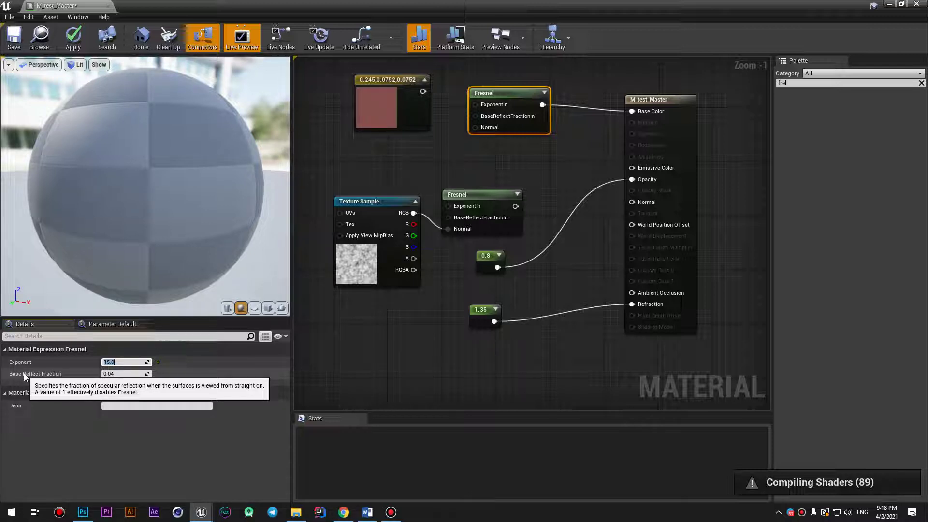
click(75, 45)
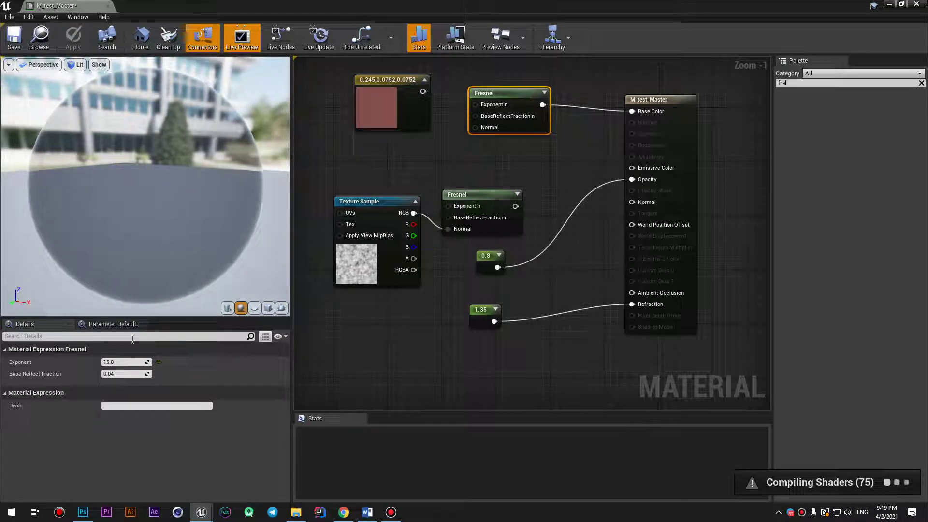
Step: Try a Fresnel Exponent of 0.1 and apply the material
click(116, 362)
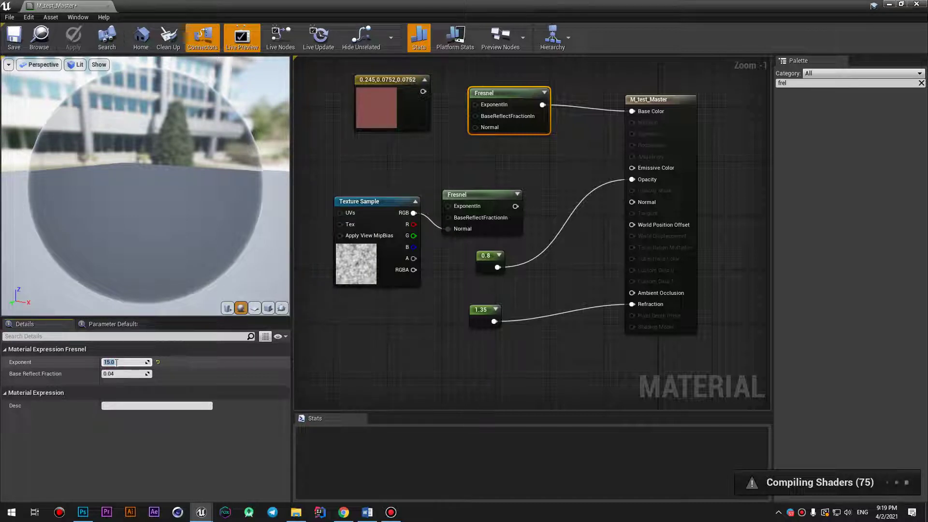
text(0.1)
key(Return)
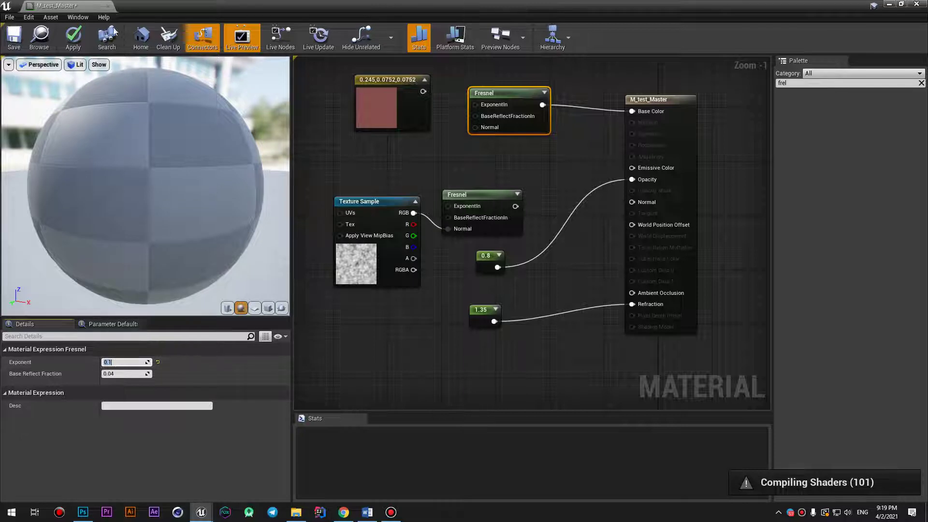
click(79, 39)
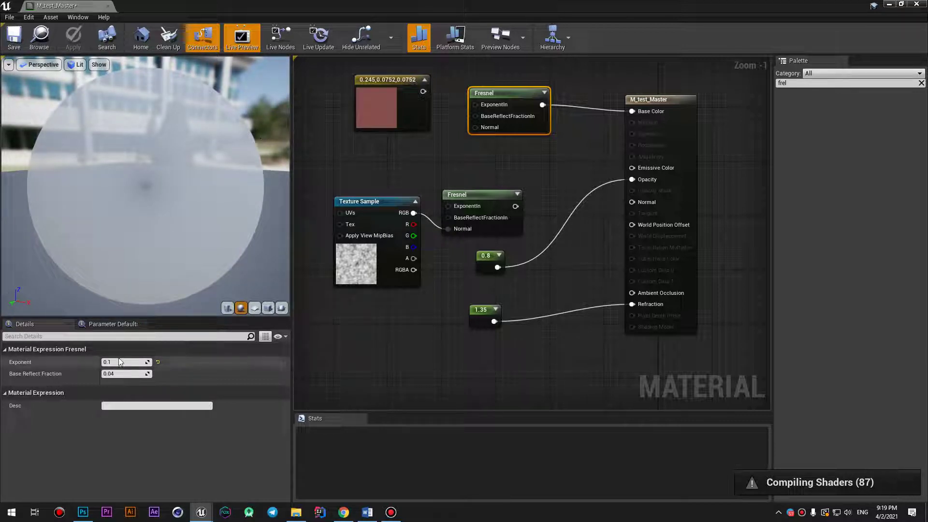
Step: Settle on a Fresnel Exponent of 2.0 and apply the material
click(119, 361)
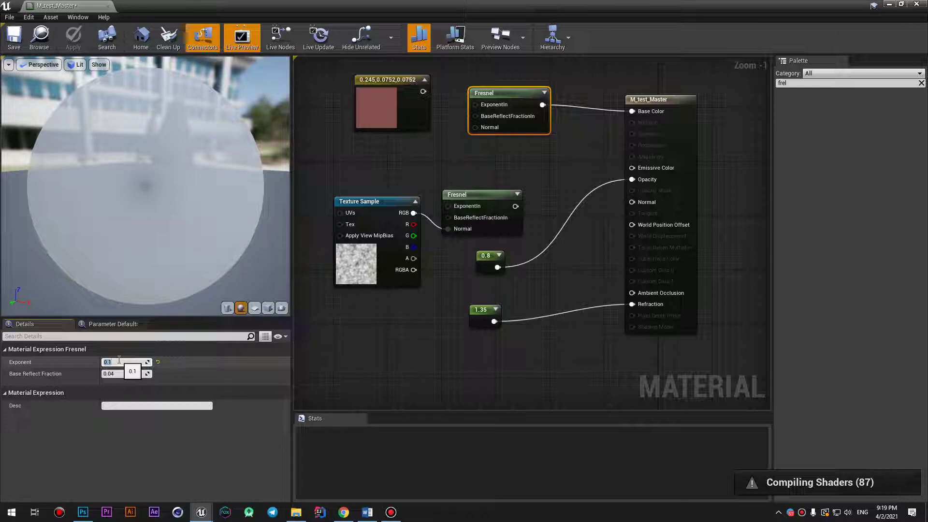
text(2)
key(Return)
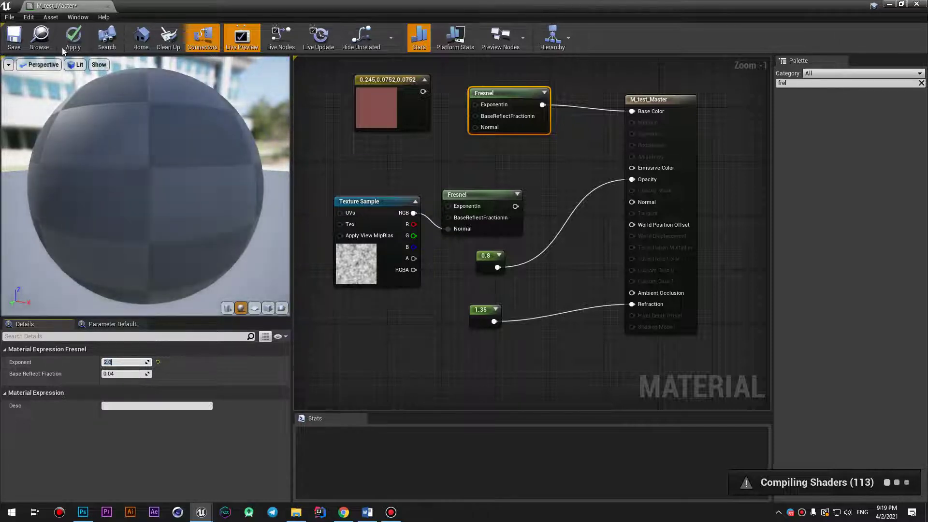
click(70, 43)
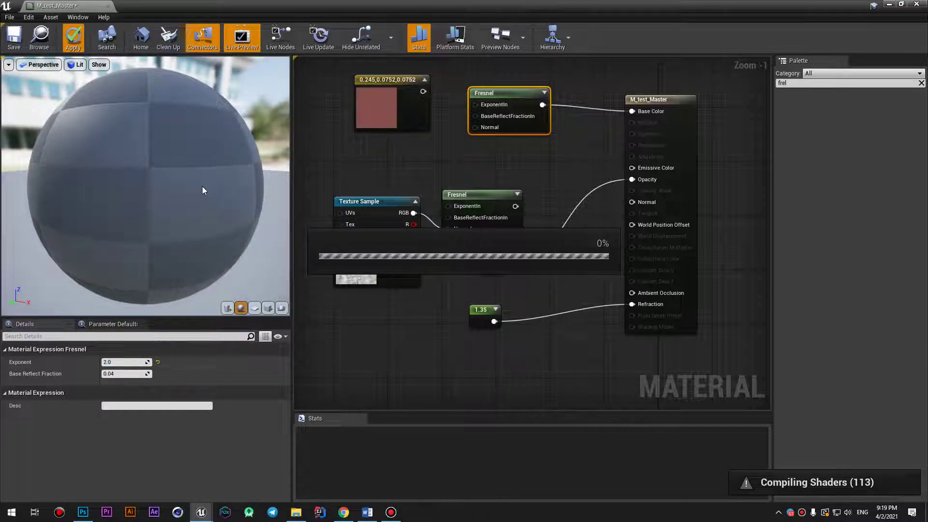
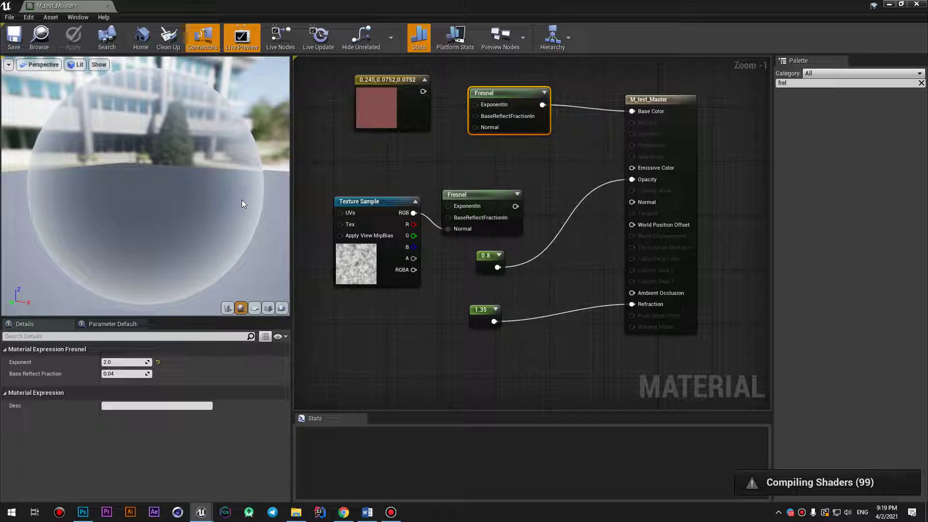
Step: Set the lower Fresnel's Exponent to 2.0
click(484, 208)
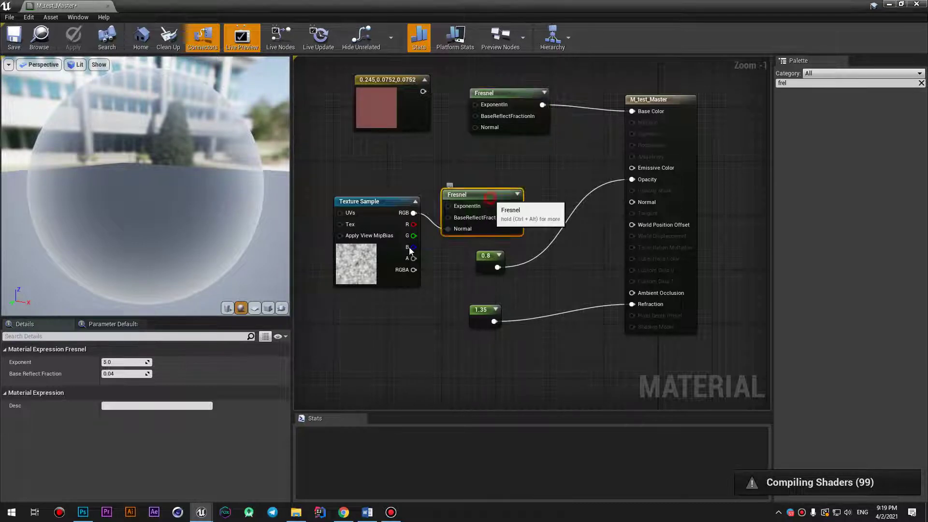
click(112, 363)
text(2)
key(Return)
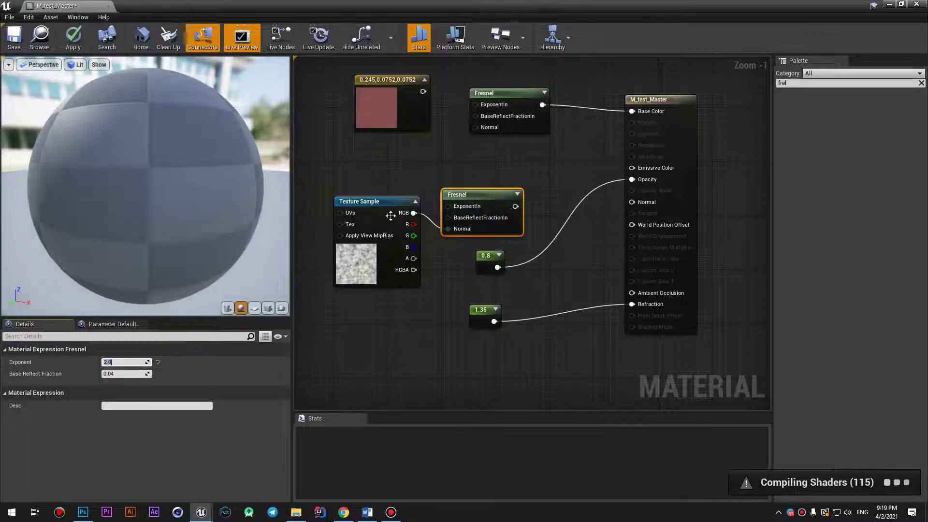
Step: Wire the lower Fresnel into Normal and set the Texture Sample to T_Rock_Basalt_N
click(390, 216)
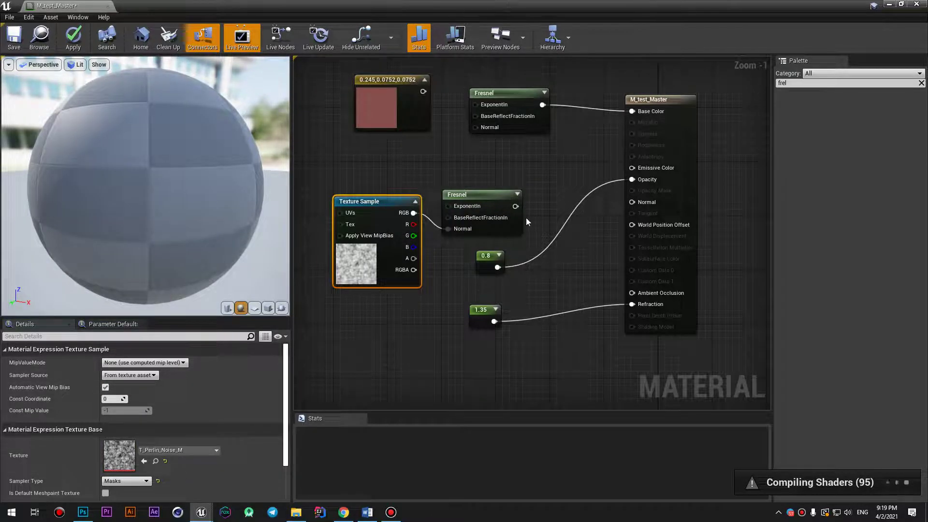
drag(516, 206, 632, 202)
click(156, 450)
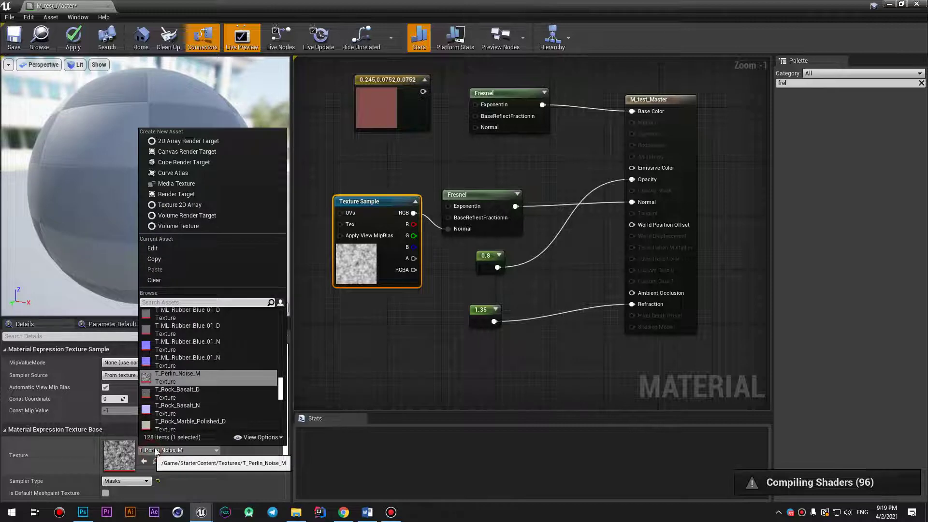
click(178, 409)
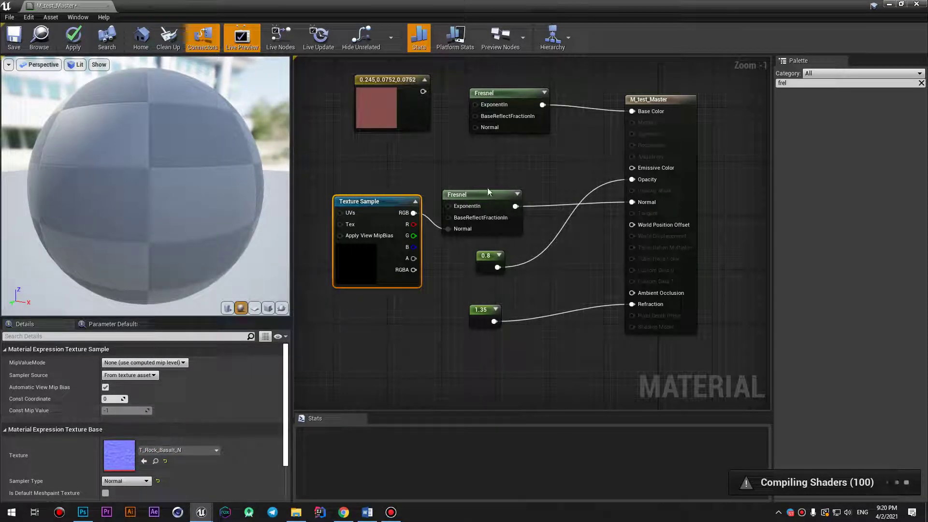
Step: Line up the 0.8 constant beside Opacity and 1.35 beside Refraction, and shift the reddish colour constant
drag(484, 258, 559, 172)
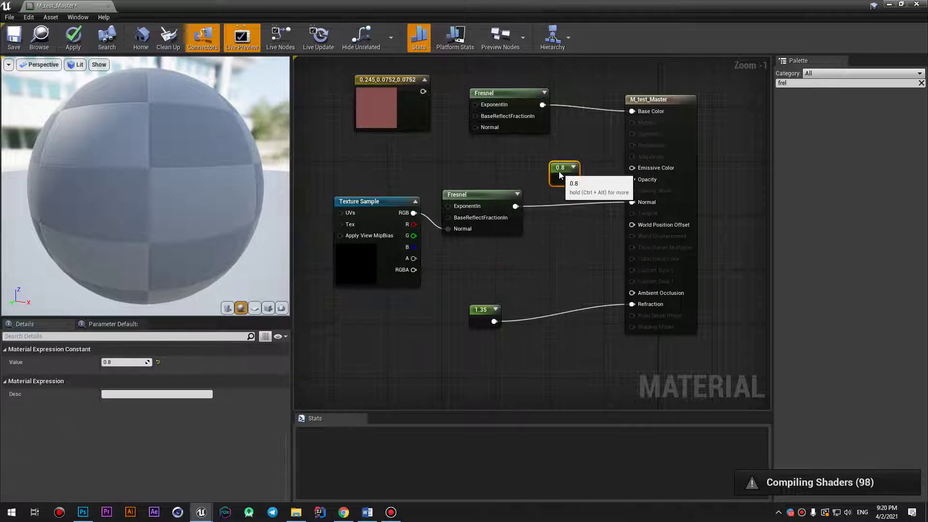
drag(476, 310, 549, 296)
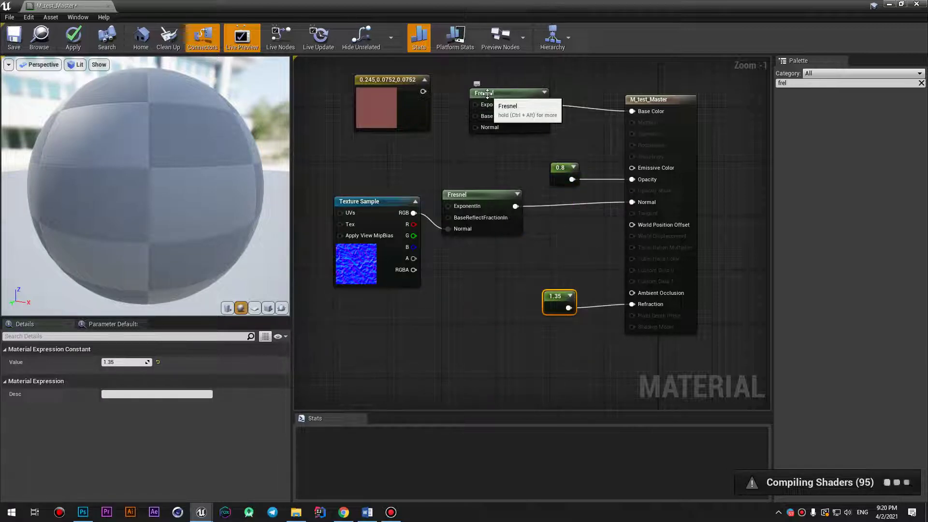
right_drag(426, 111, 515, 139)
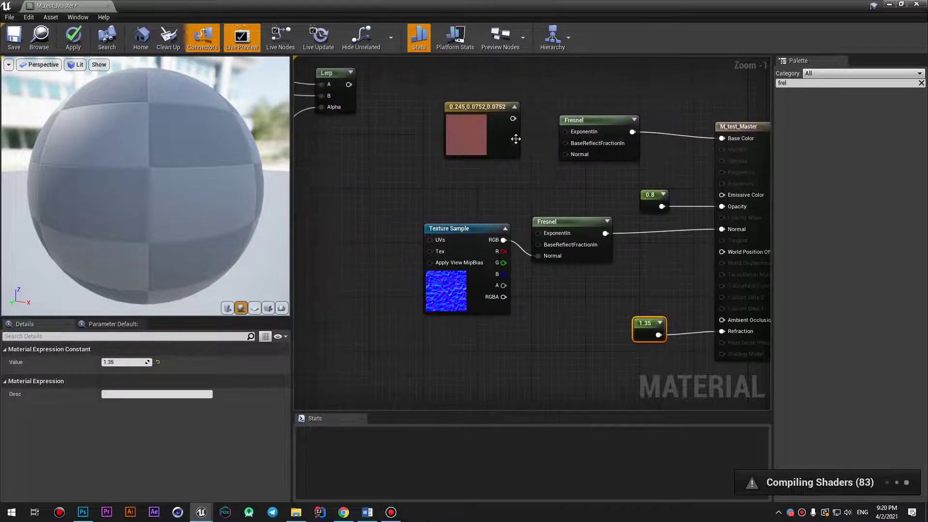
drag(516, 138, 462, 119)
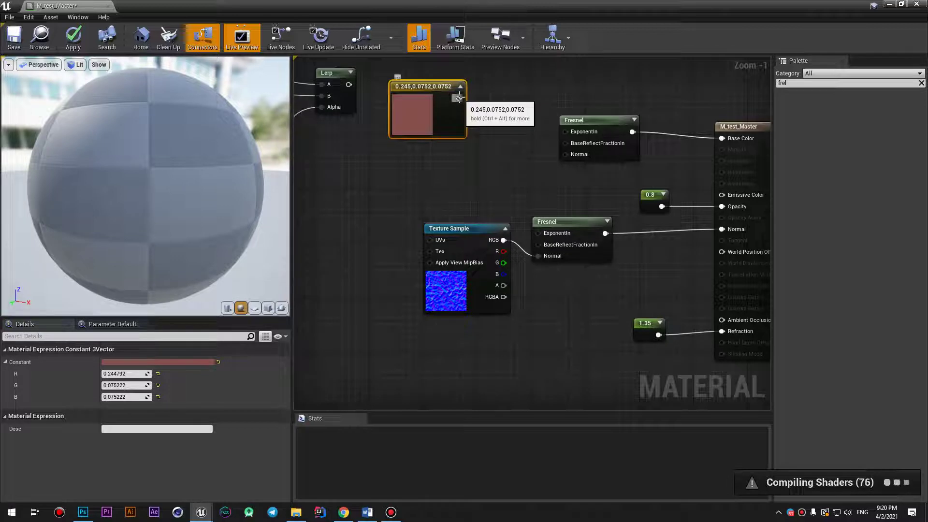
Step: Apply the material, inspect the see-through preview sphere, and break the top Fresnel's Base Color link
click(74, 43)
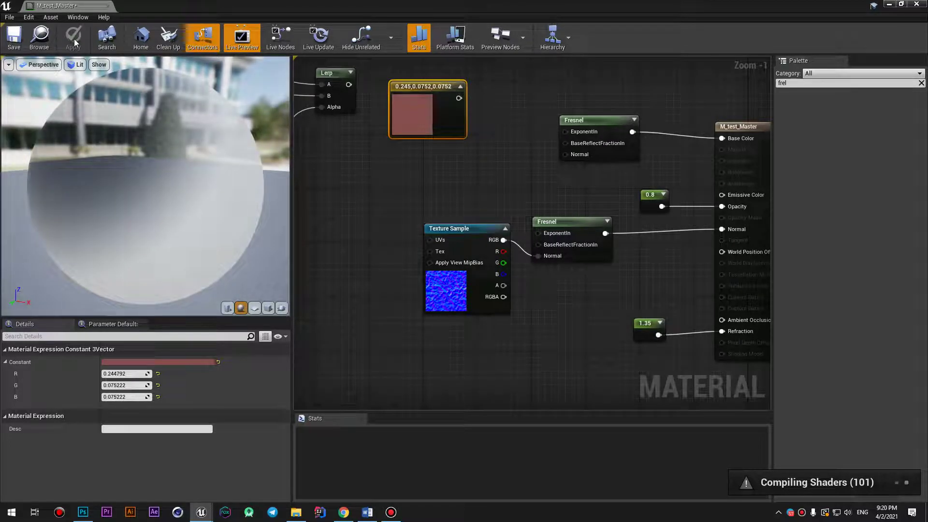
mouse_move(283, 146)
mouse_down()
mouse_move(240, 186)
mouse_move(208, 183)
mouse_move(248, 187)
mouse_up()
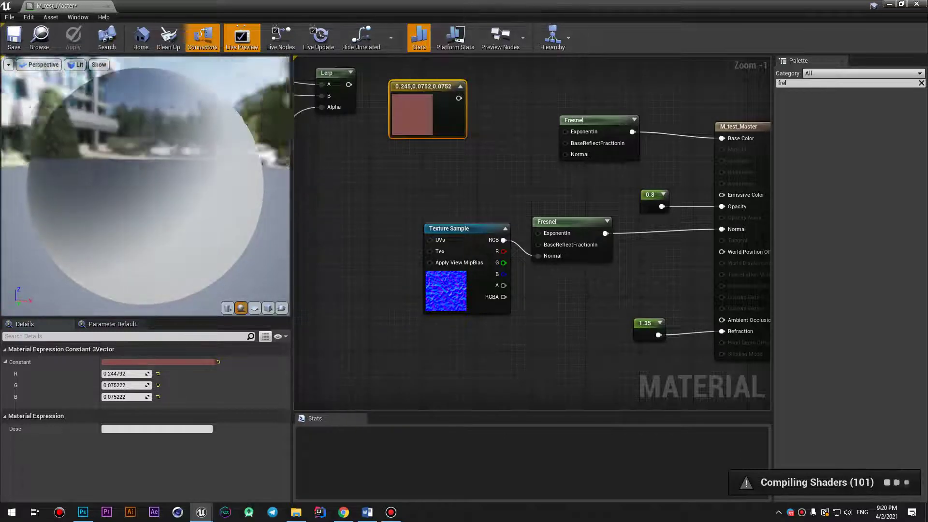
scroll(235, 189, down, 5)
mouse_move(151, 191)
mouse_down()
mouse_move(155, 159)
mouse_move(189, 162)
mouse_move(160, 174)
mouse_move(208, 182)
mouse_up()
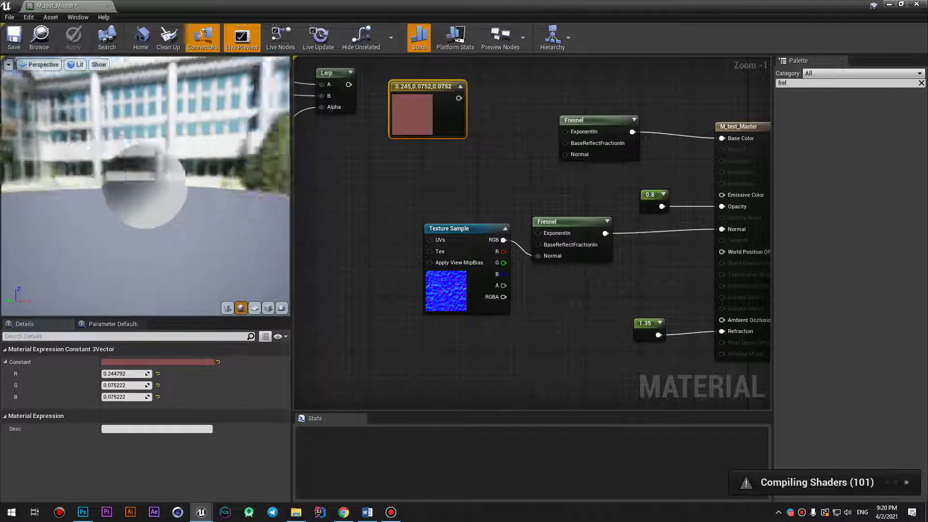
scroll(161, 193, up, 5)
scroll(160, 196, down, 3)
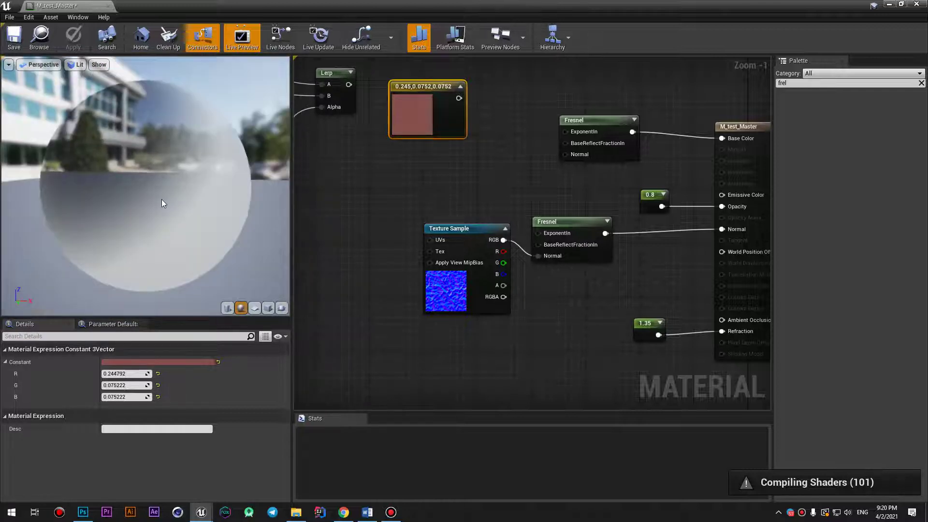
scroll(161, 200, down, 1)
scroll(165, 200, up, 2)
drag(166, 199, 203, 198)
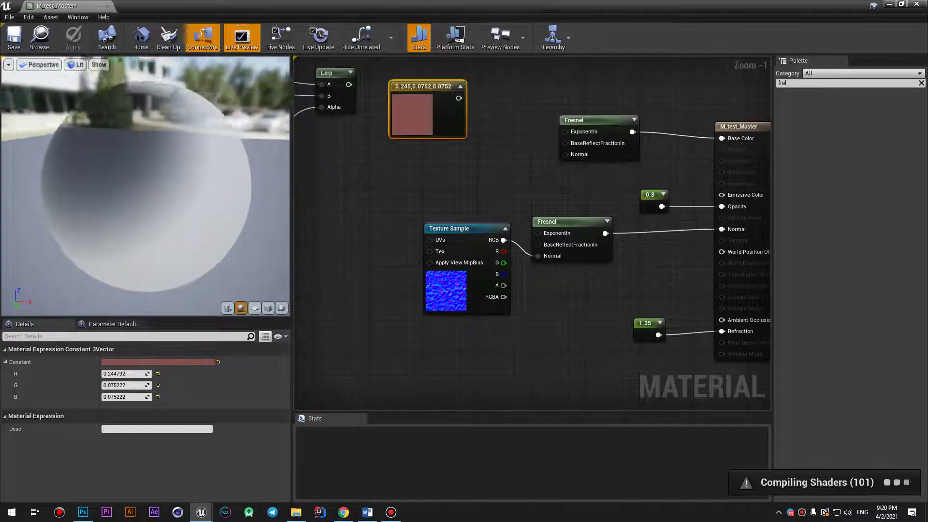
alt+click(631, 132)
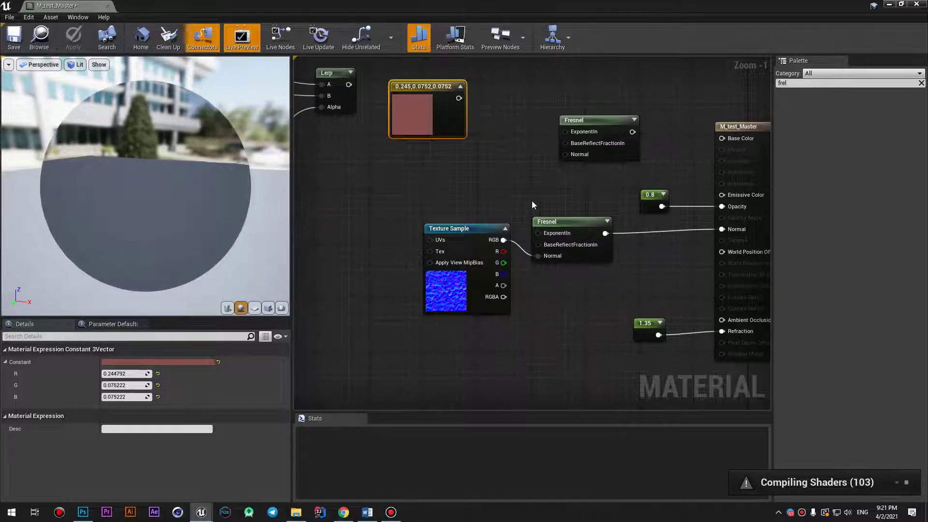
Step: Disconnect the lower Fresnel from Normal after nudging the upper Fresnel slightly left
click(587, 240)
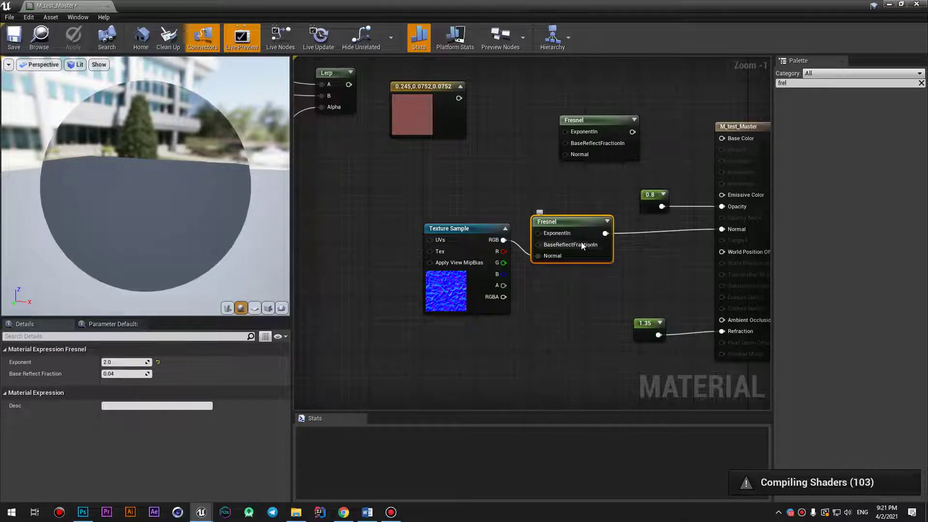
drag(589, 124, 582, 125)
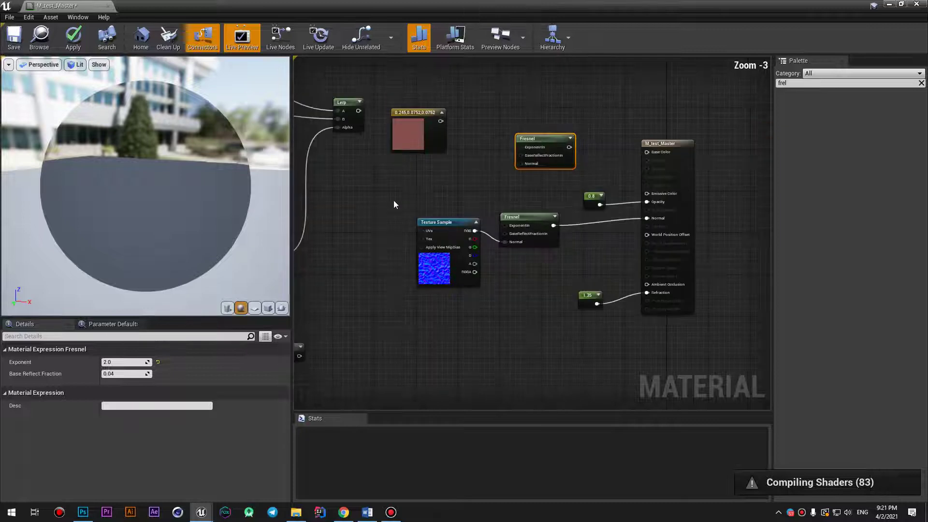
scroll(393, 201, down, 1)
scroll(519, 193, down, 1)
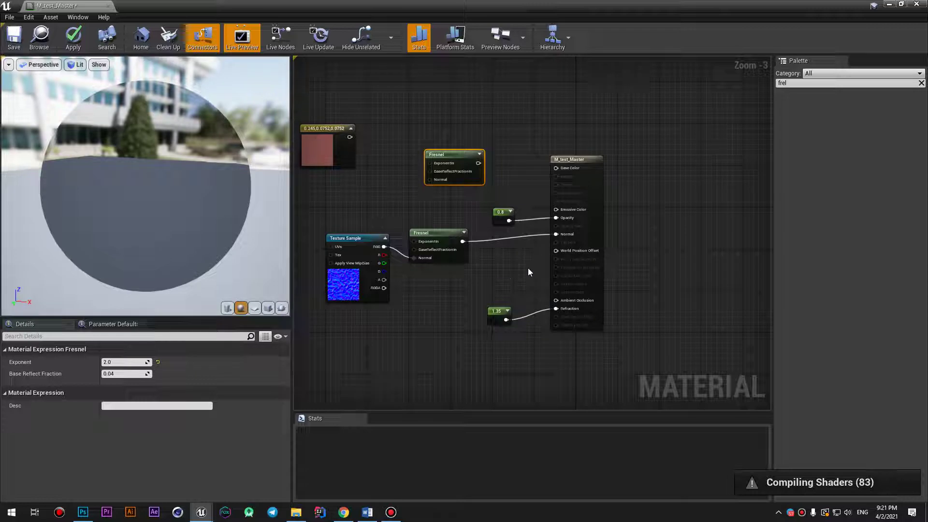
alt+click(556, 234)
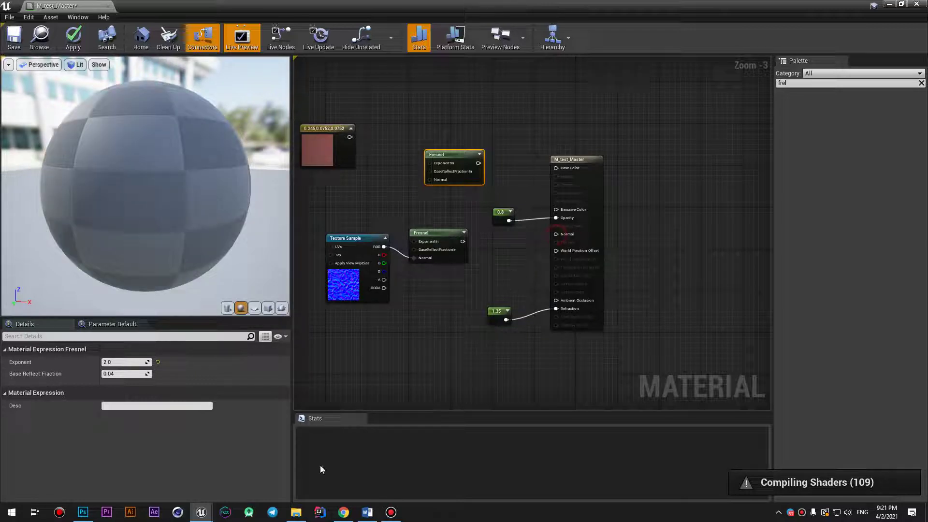
Step: Move the Texture Sample and lower Fresnel pair left toward the colour nodes, then box-select the middle nodes
scroll(538, 248, down, 1)
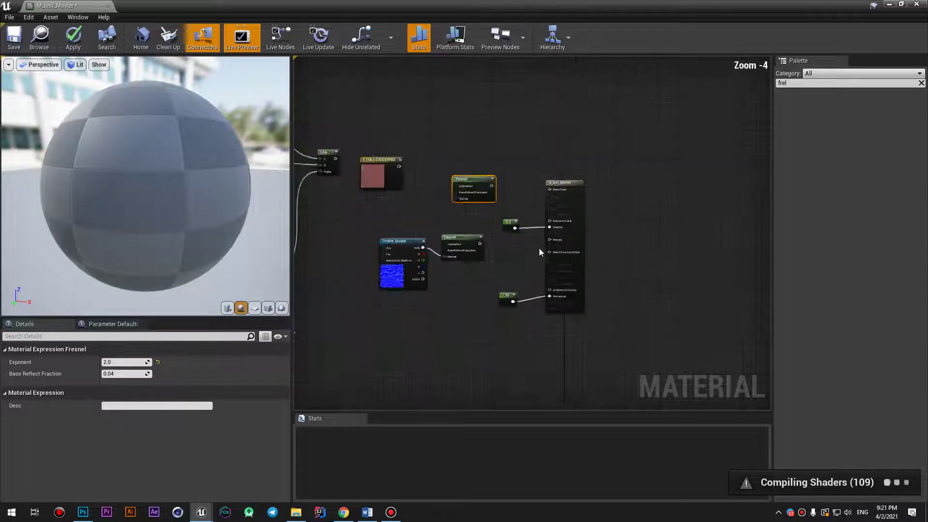
scroll(495, 254, down, 1)
scroll(495, 253, up, 1)
mouse_move(495, 254)
right_down()
mouse_move(538, 261)
mouse_move(565, 230)
right_up()
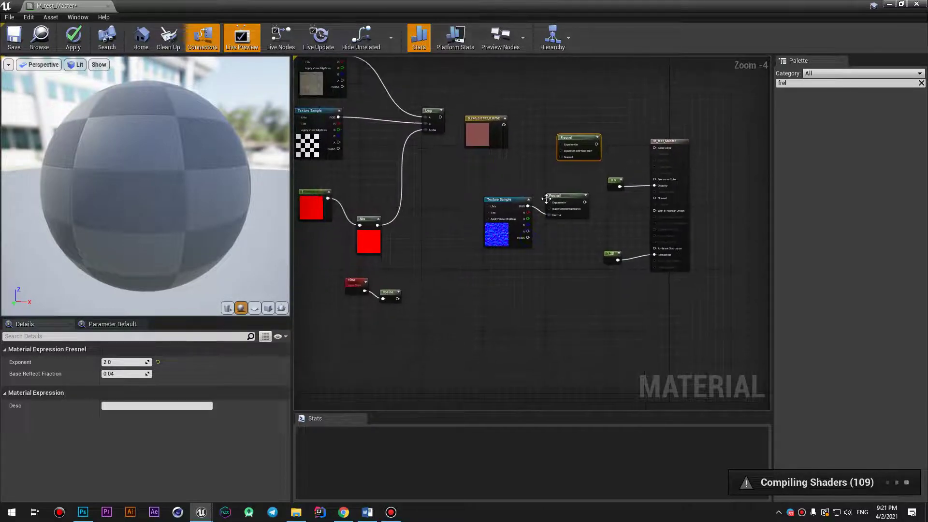
click(505, 199)
ctrl+click(566, 203)
drag(566, 203, 499, 199)
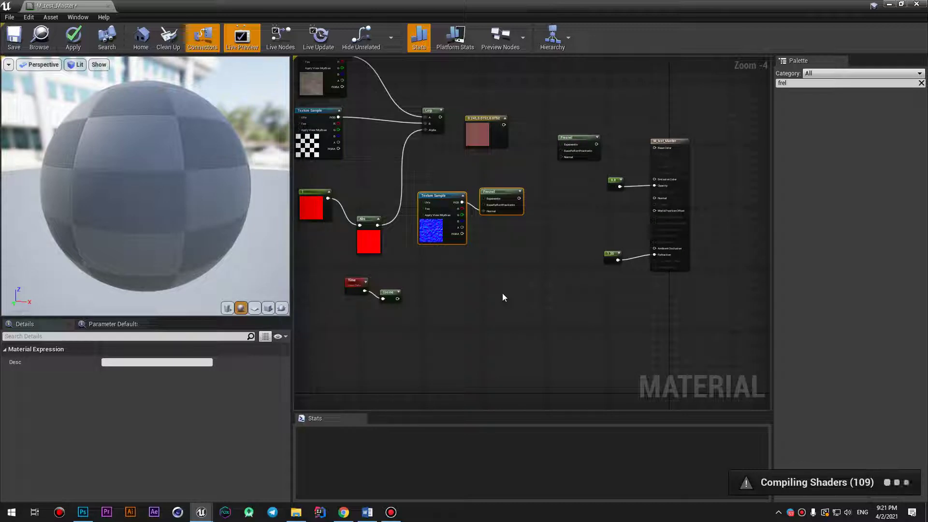
scroll(583, 226, down, 1)
scroll(583, 225, down, 1)
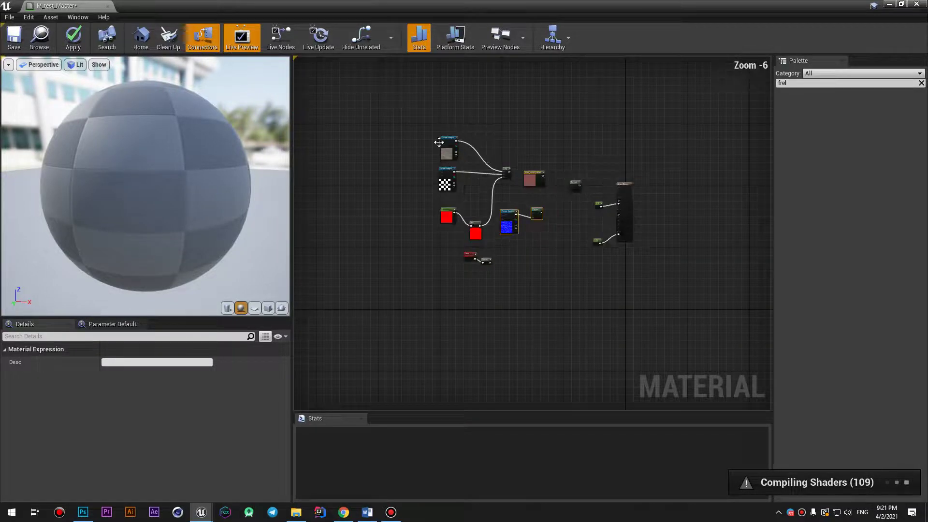
drag(486, 129, 545, 272)
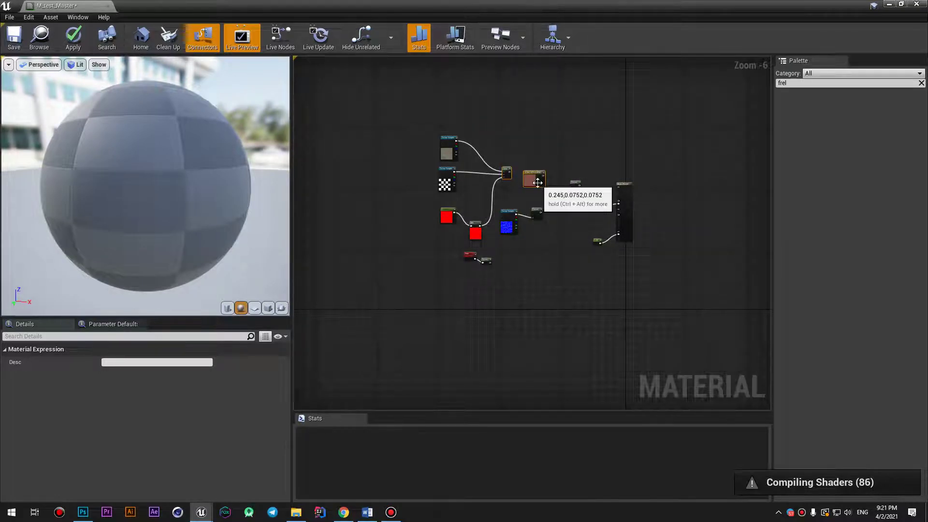
Step: Delete the Lerp, pink colour, Fresnel and opacity/refraction constant nodes
key(Delete)
drag(523, 242, 501, 270)
key(Delete)
drag(491, 206, 468, 266)
key(Delete)
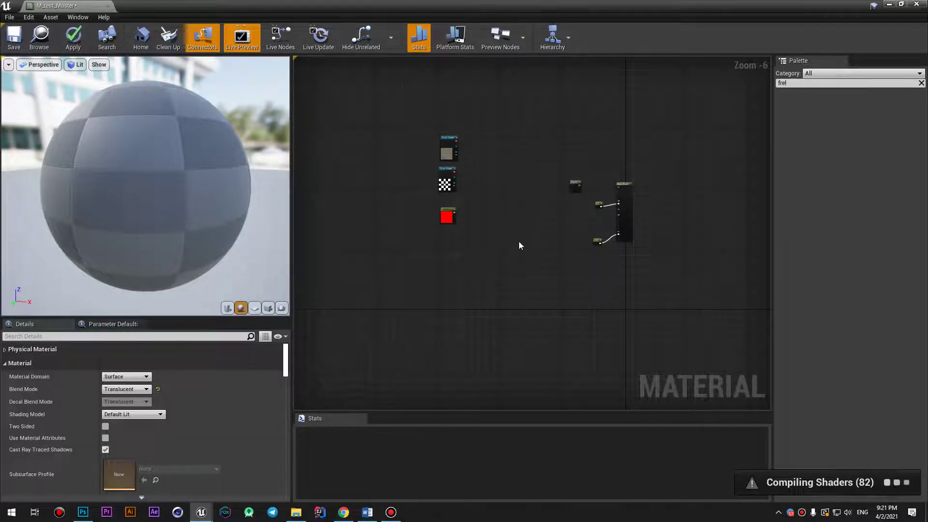
scroll(519, 242, up, 1)
mouse_move(605, 196)
mouse_down()
mouse_move(623, 167)
mouse_move(641, 261)
mouse_up()
key(Delete)
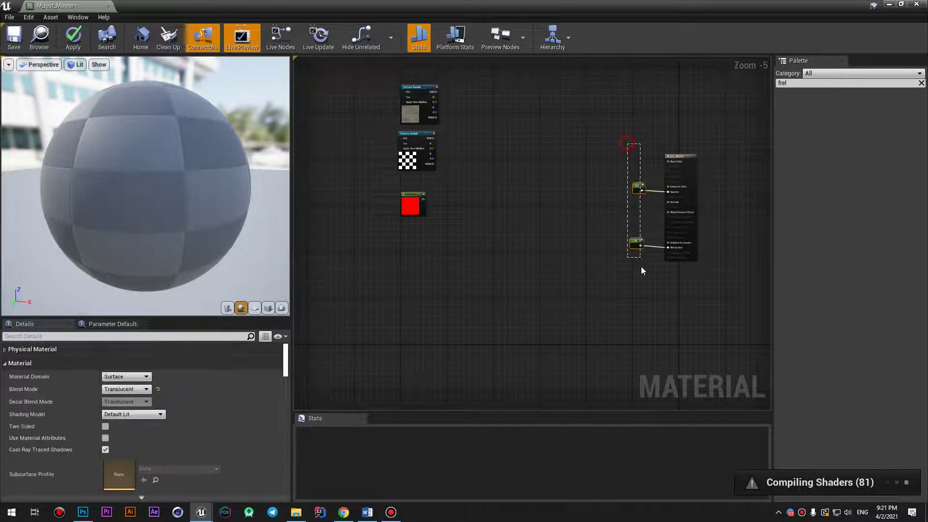
key(Delete)
Step: Set the M_test_Master Material Domain to Light Function
scroll(631, 199, up, 2)
right_drag(629, 212, 587, 242)
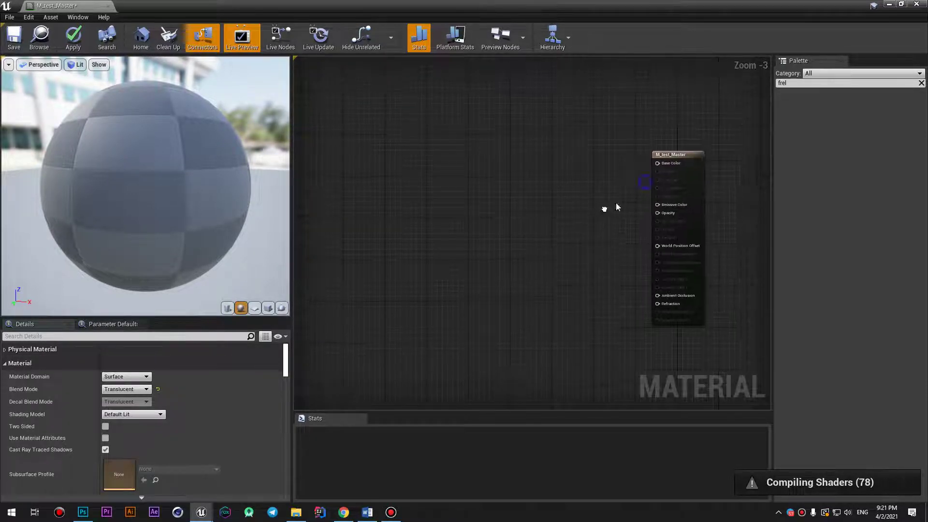
click(676, 156)
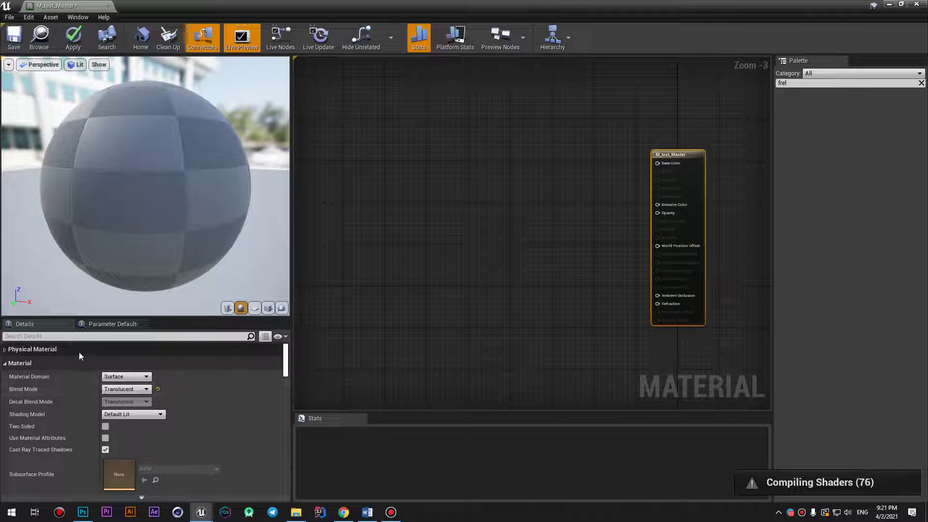
click(124, 389)
click(126, 376)
click(125, 377)
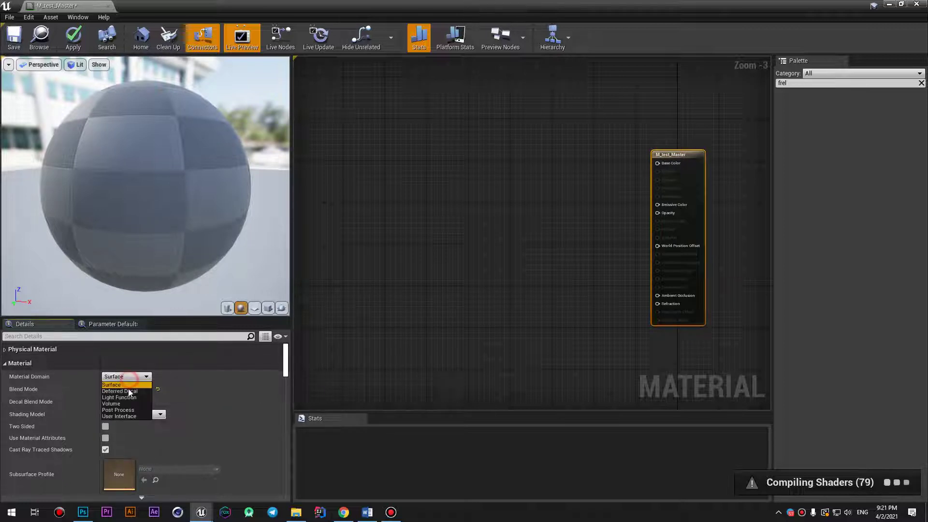
click(129, 397)
Step: Bring the texture samples and red constant toward the graph centre, then deselect
scroll(489, 219, down, 1)
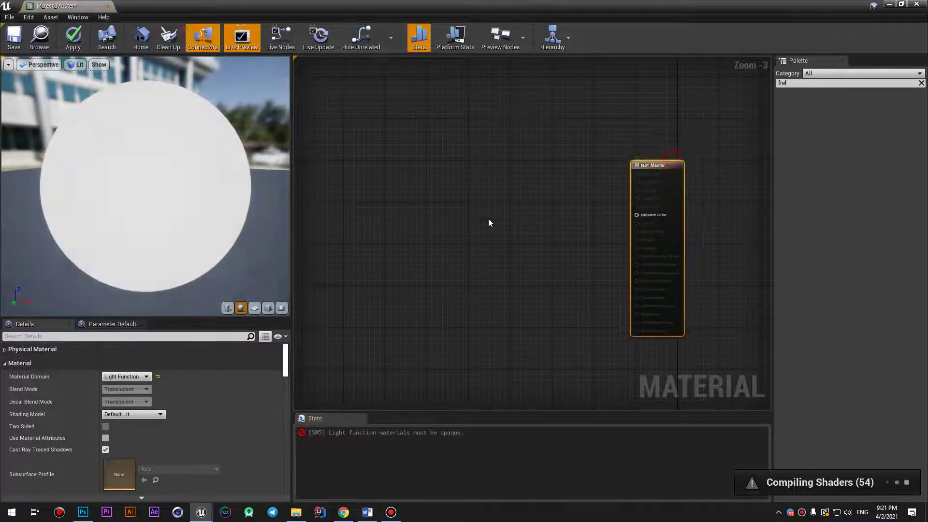
scroll(452, 200, down, 1)
click(385, 162)
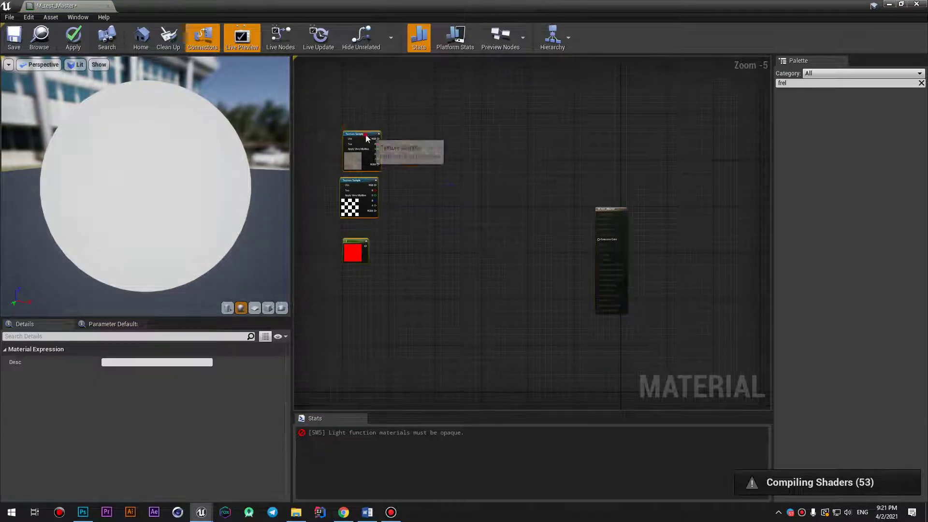
mouse_move(363, 127)
mouse_down()
mouse_move(545, 182)
mouse_move(463, 155)
mouse_up()
scroll(561, 274, up, 2)
scroll(561, 274, up, 1)
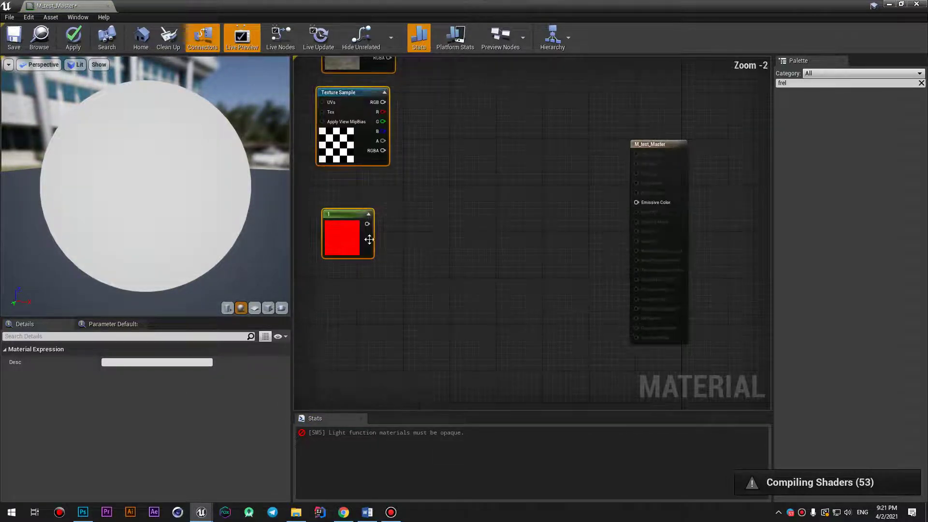
click(516, 235)
Step: Add a Power node found by searching 'powe', discarding a stray Panner node
drag(331, 216, 394, 216)
click(530, 240)
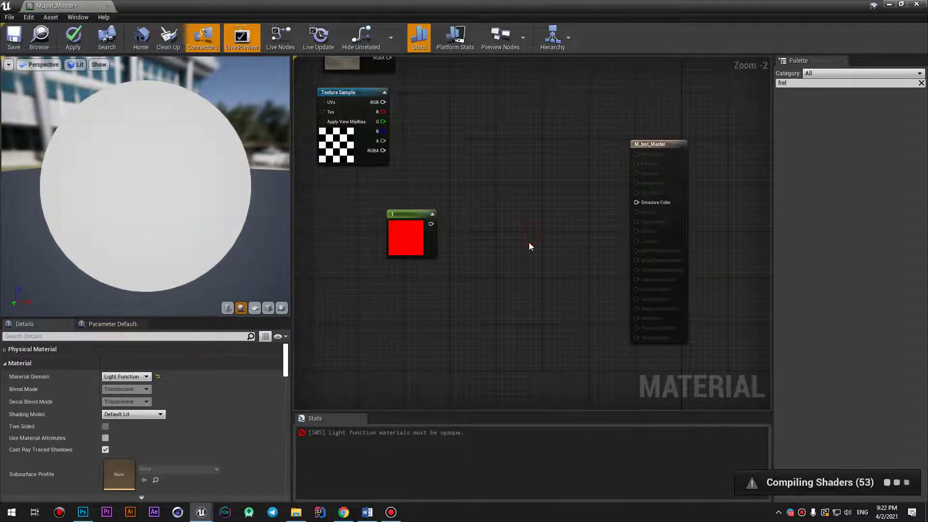
click(529, 242)
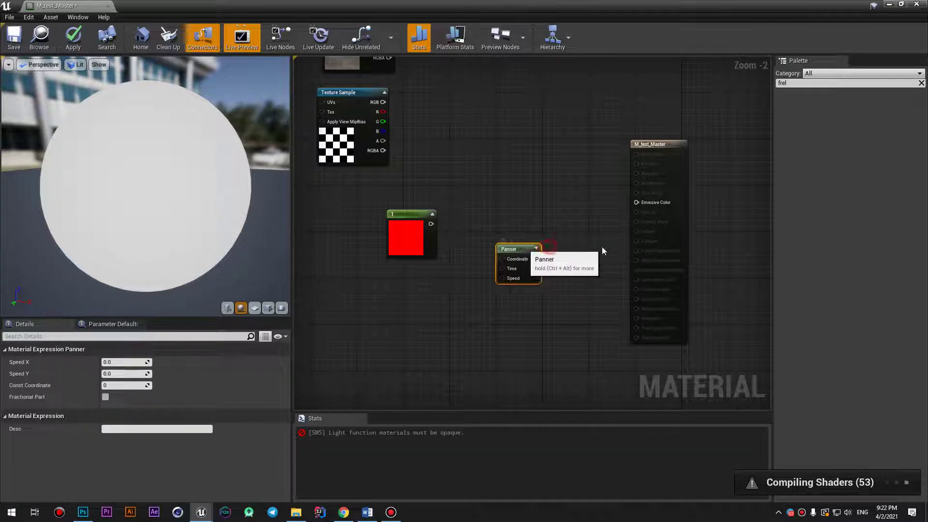
key(Delete)
triple_click(822, 83)
text(pow)
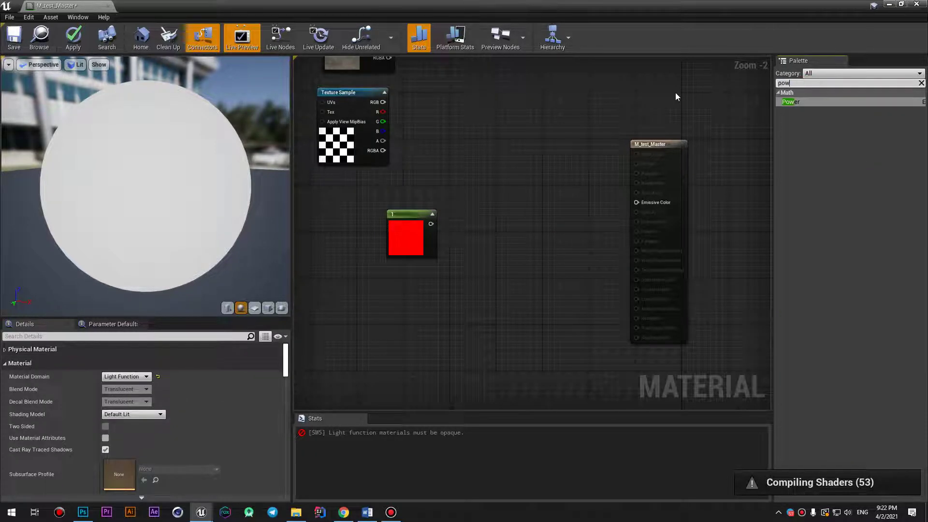
text(e)
mouse_move(806, 105)
mouse_down()
mouse_move(505, 246)
mouse_move(489, 265)
mouse_up()
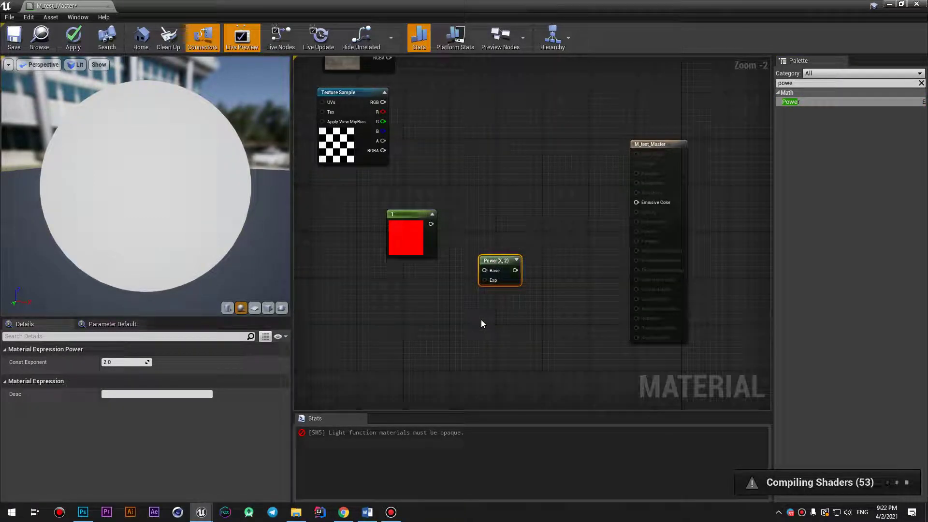
Step: Position the Power node and delete the red constant
scroll(486, 286, up, 2)
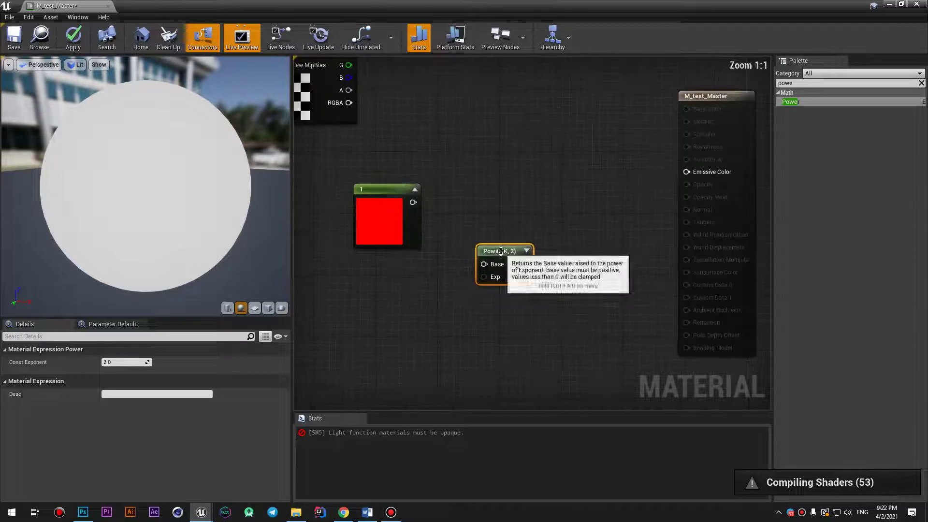
drag(498, 254, 491, 213)
drag(382, 192, 389, 223)
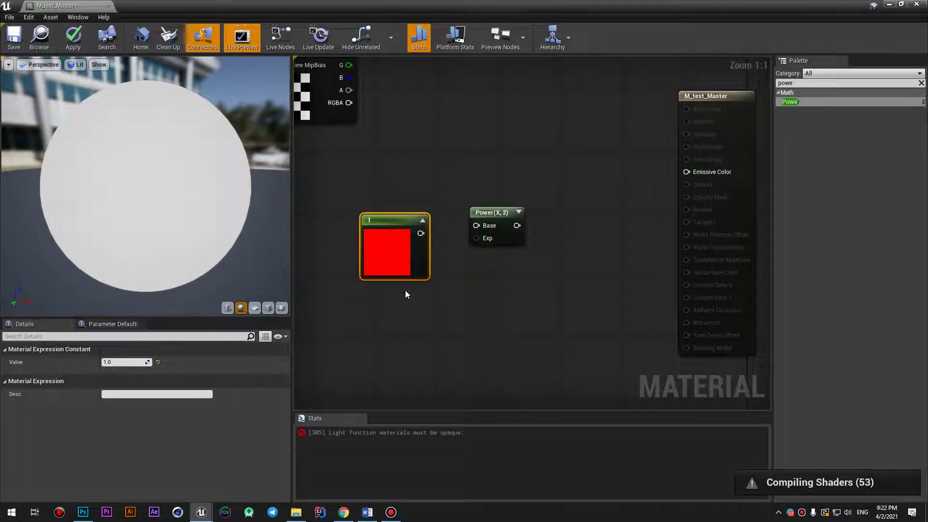
drag(391, 220, 383, 220)
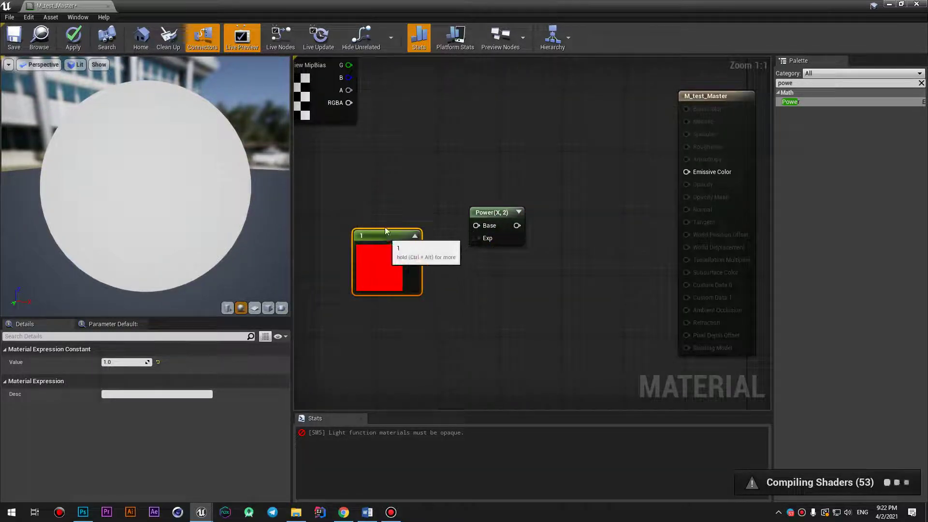
click(129, 362)
text(0)
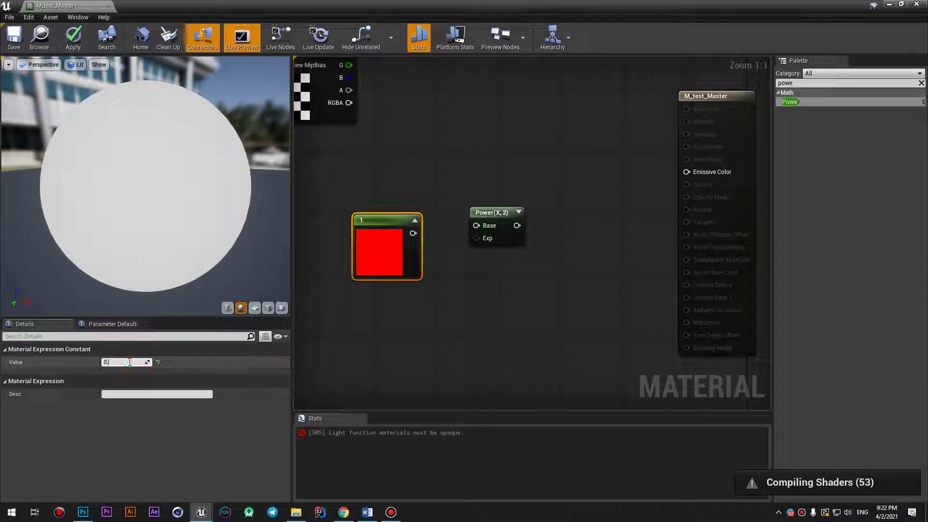
key(Return)
key(Delete)
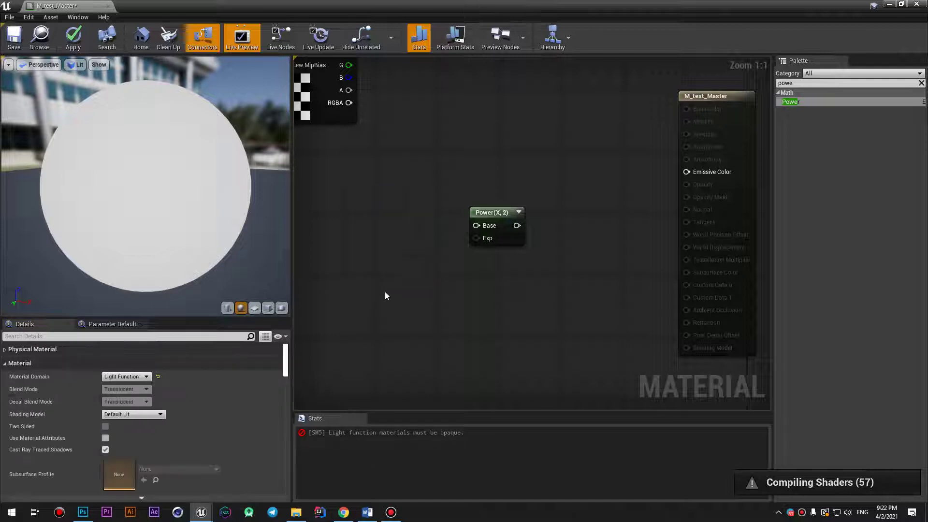
Step: Place a new constant set to 0.5 beside the Power node
click(385, 292)
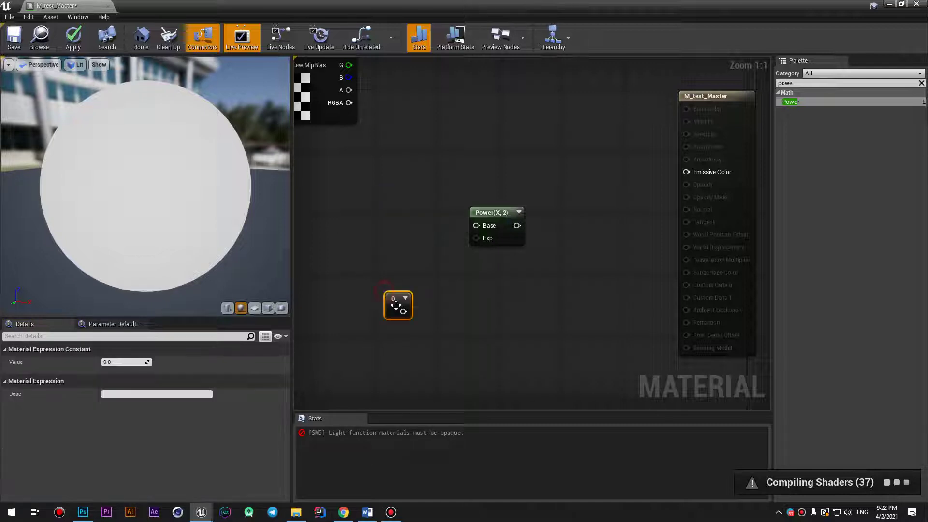
drag(396, 293, 375, 231)
click(129, 361)
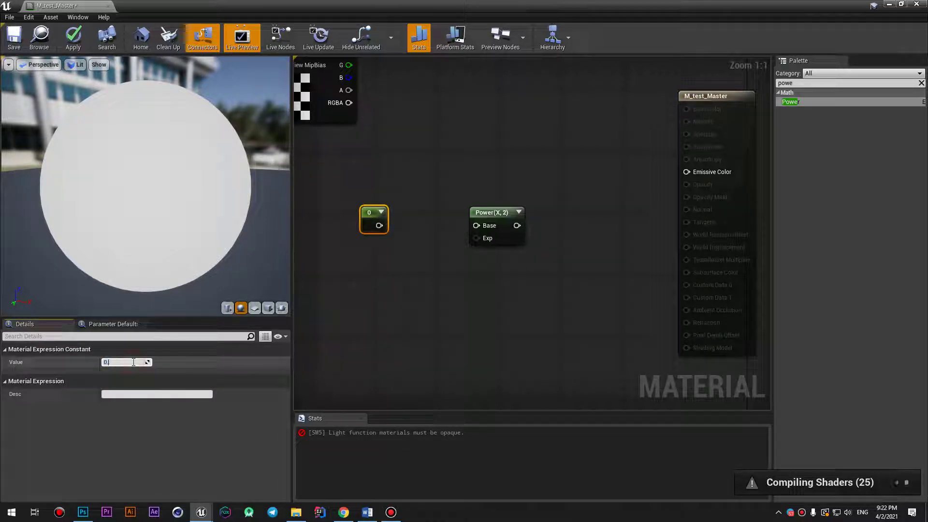
text(0.5)
key(Return)
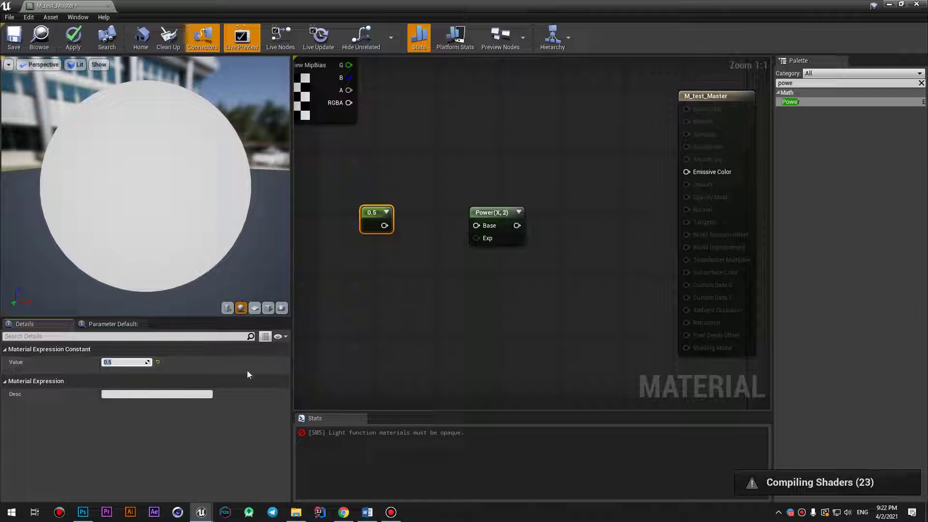
click(386, 212)
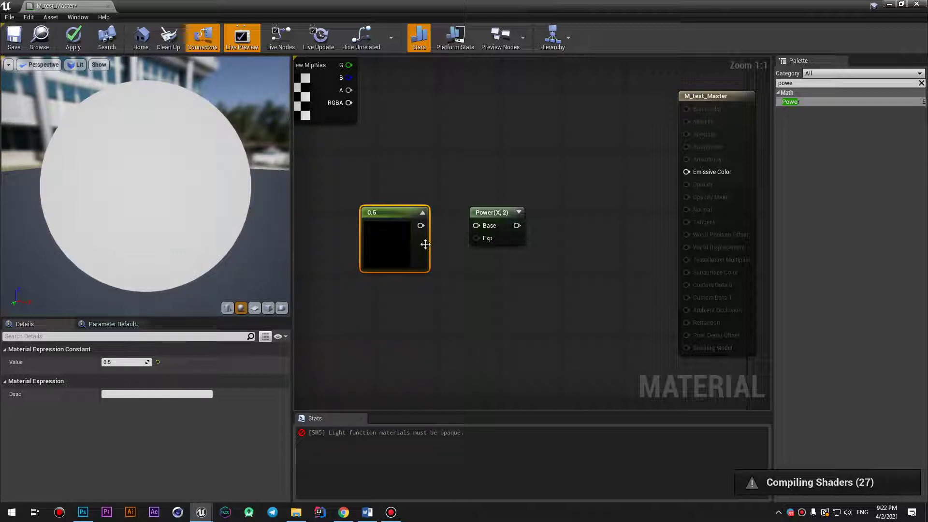
drag(392, 209, 392, 168)
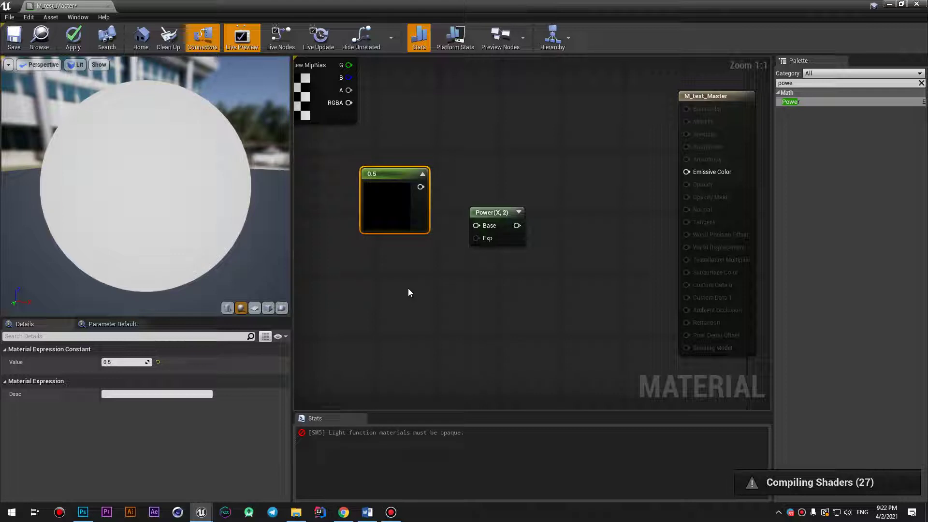
Step: Apply the material, continuing past the compile errors
click(499, 217)
click(409, 191)
click(73, 39)
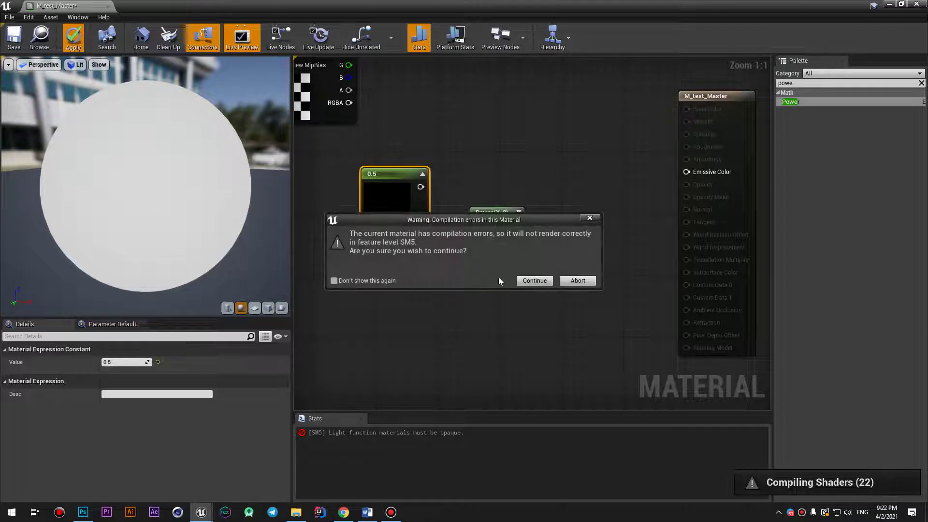
click(525, 284)
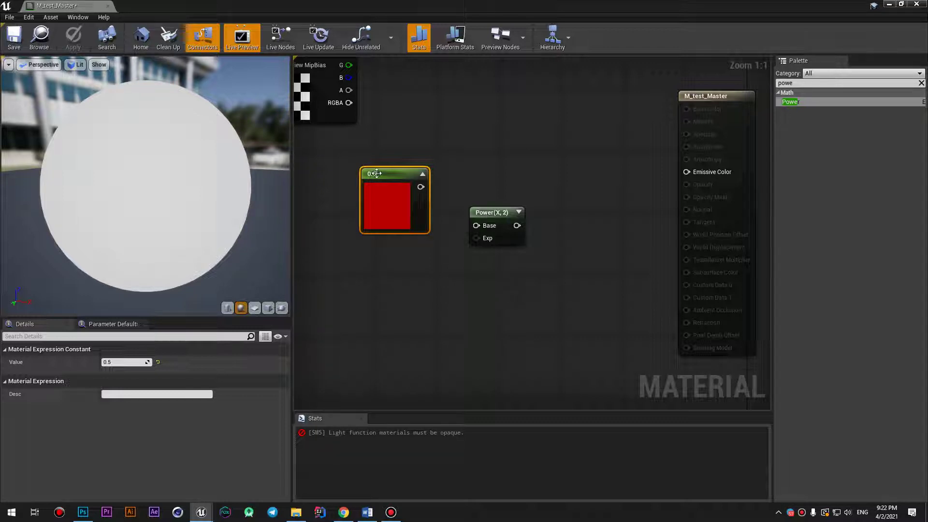
Step: Add a Constant3Vector colour node beside the Power node
drag(375, 172, 437, 118)
click(418, 321)
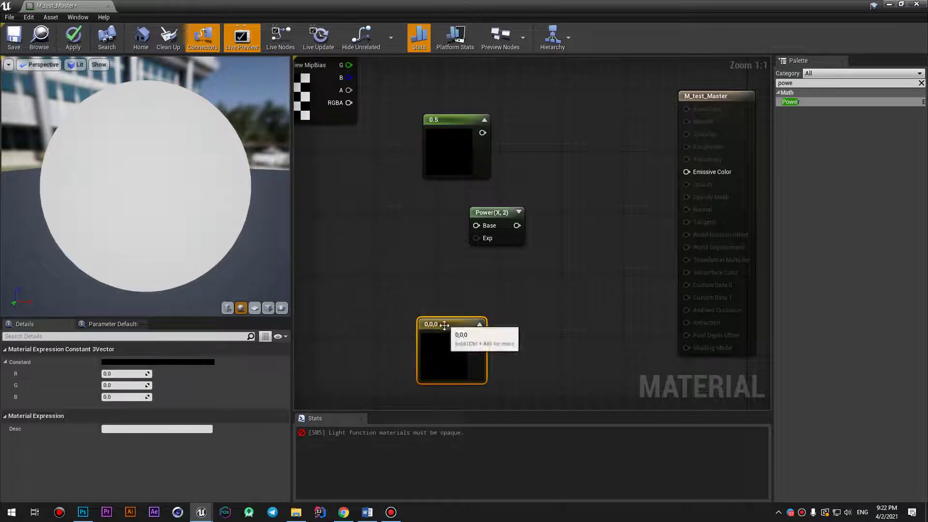
drag(435, 320, 368, 213)
Step: Set the colour constant to grey 0.5, 0.5, 0.5 and apply past the compile errors
click(146, 362)
drag(305, 363, 312, 320)
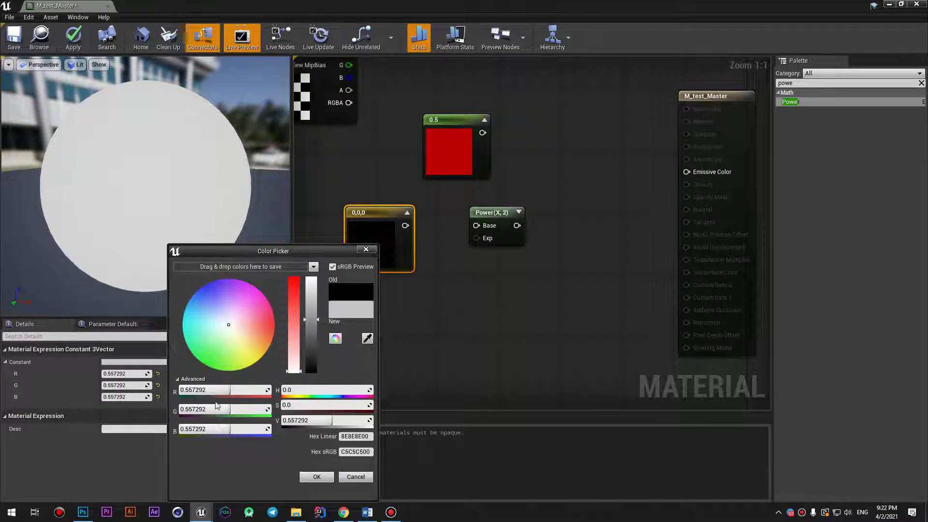
click(219, 392)
text(0.5)
key(Return)
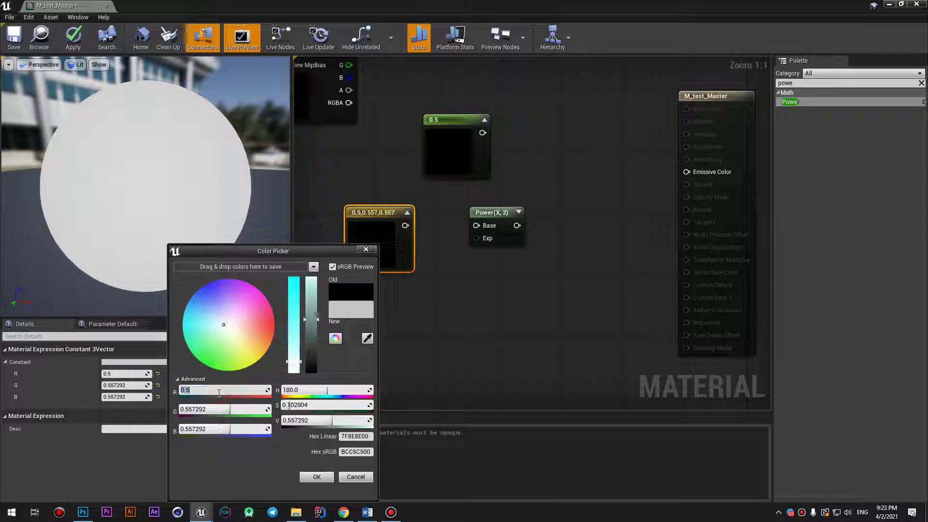
click(218, 409)
text(0.5)
key(Return)
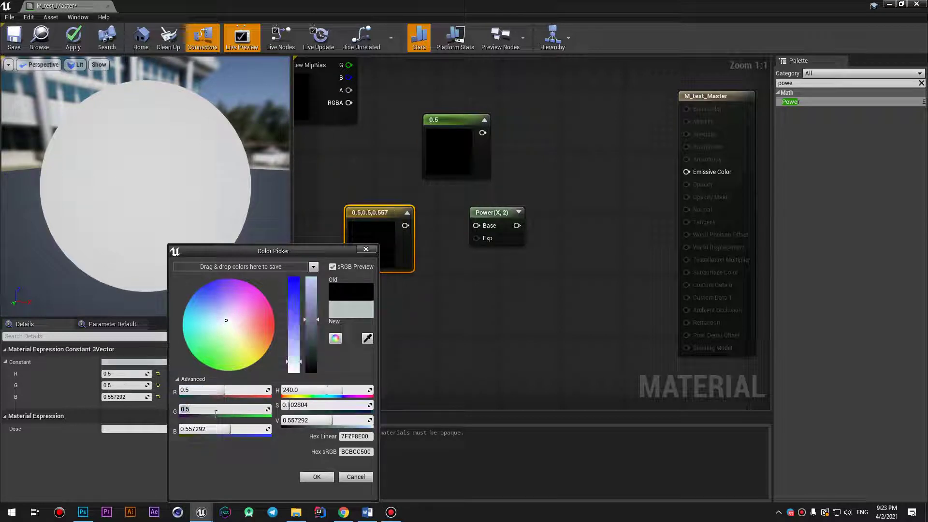
click(217, 428)
text(0.5)
key(Return)
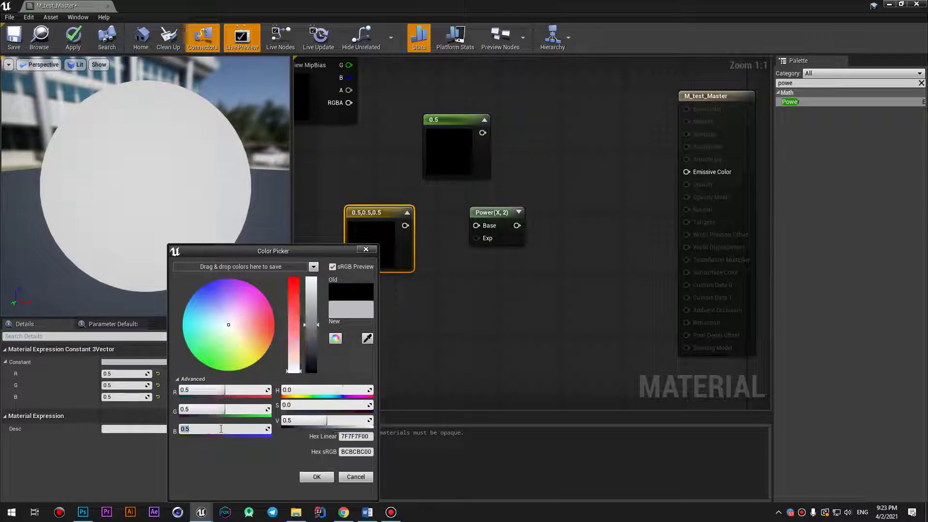
click(317, 477)
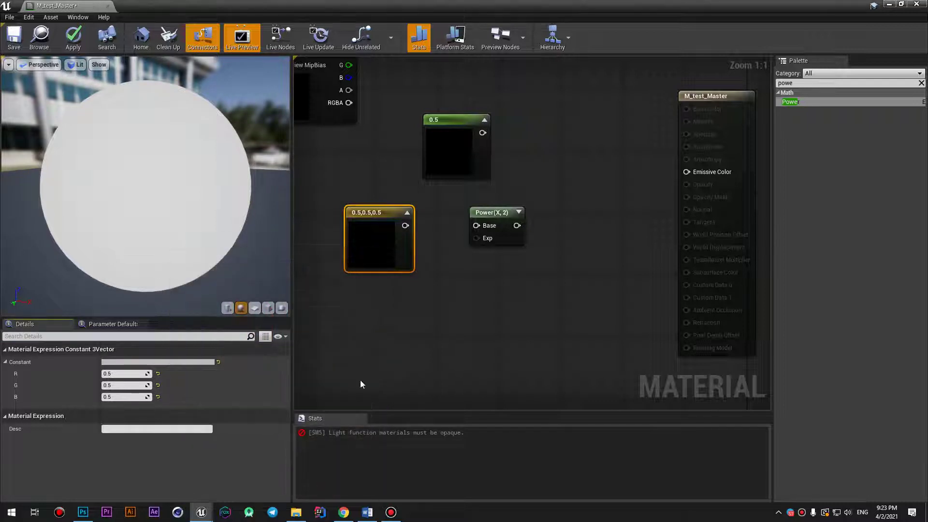
click(73, 39)
click(535, 280)
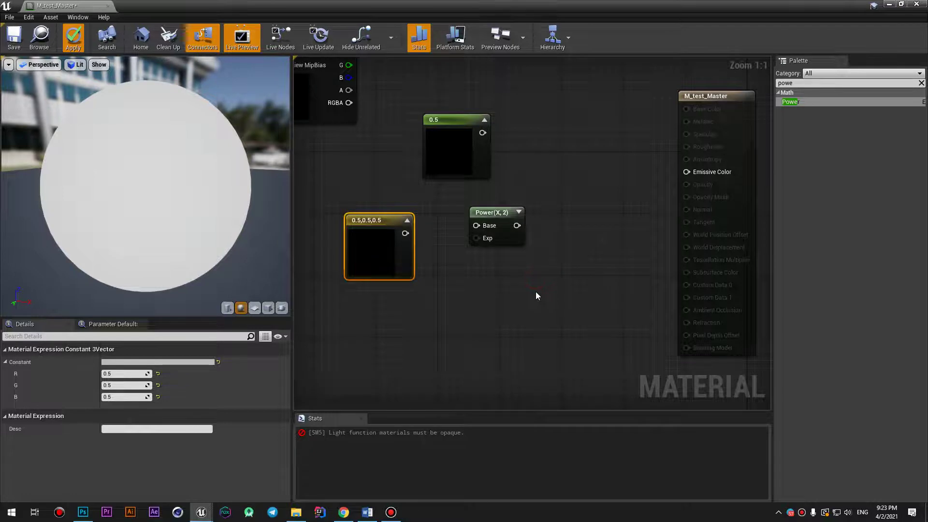
Step: Save the material and wire the grey constant into the Power node's base
click(24, 38)
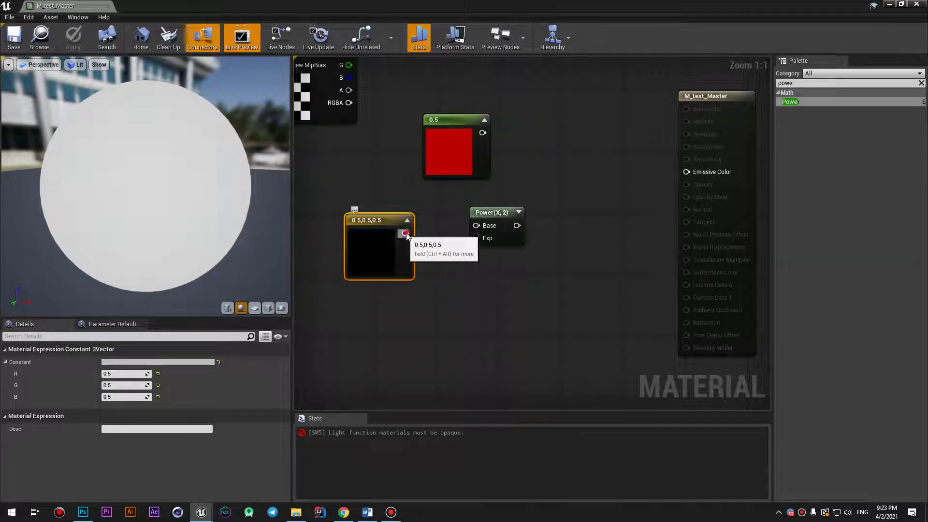
mouse_move(405, 233)
mouse_down()
mouse_move(675, 175)
mouse_move(522, 226)
mouse_up()
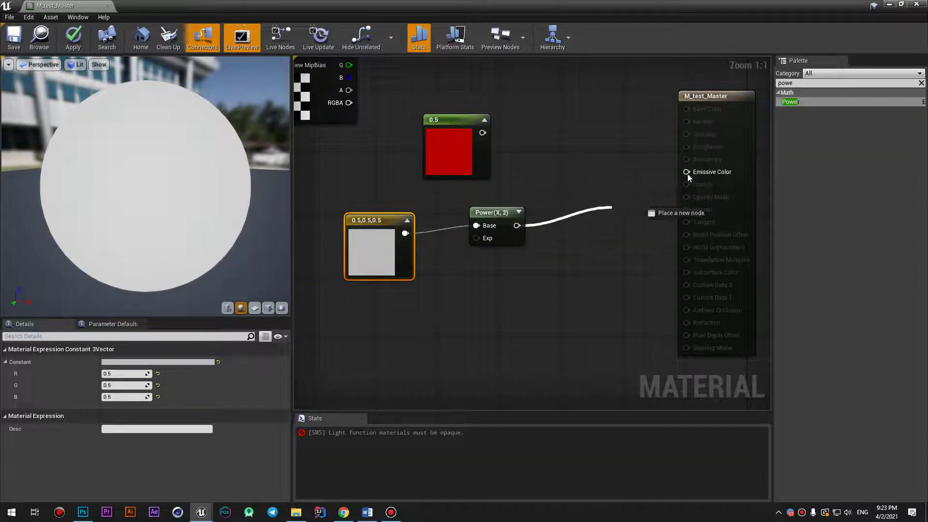
drag(522, 225, 527, 226)
Step: Connect the Power output to M_test_Master's Base Color
click(737, 106)
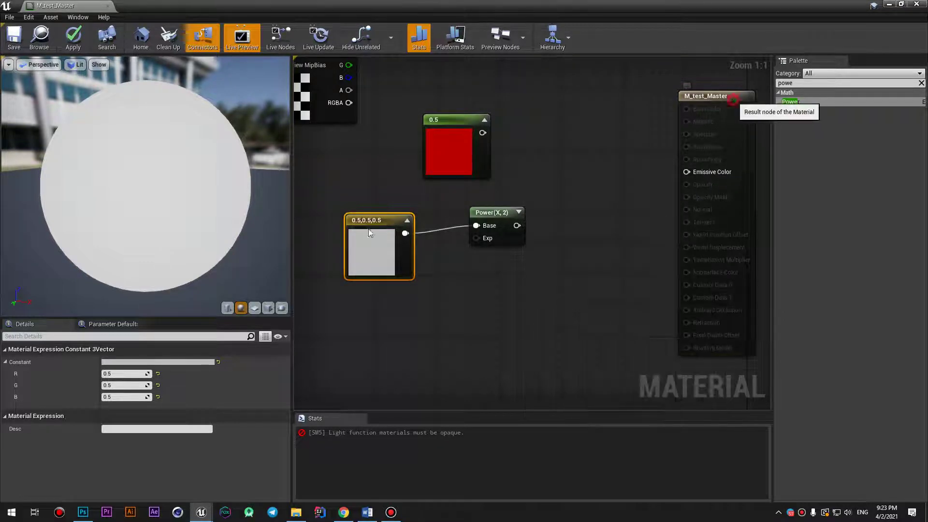
click(706, 96)
click(125, 377)
click(118, 385)
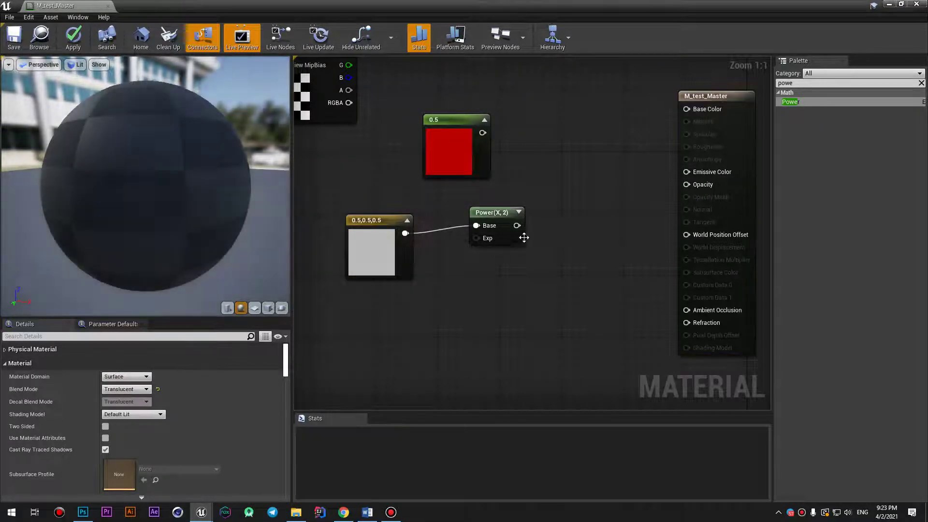
drag(518, 225, 687, 110)
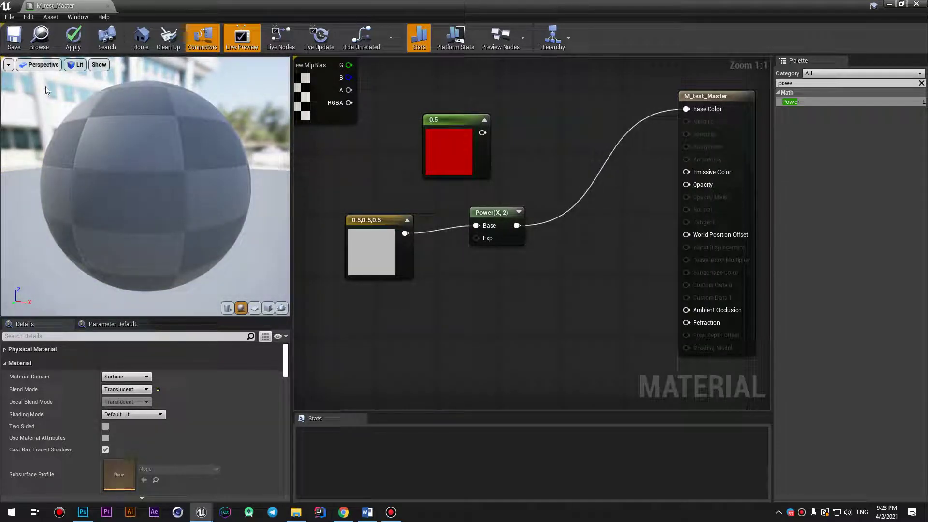
Step: Adjust the preview sphere's exposure and apply the material
click(76, 64)
click(83, 233)
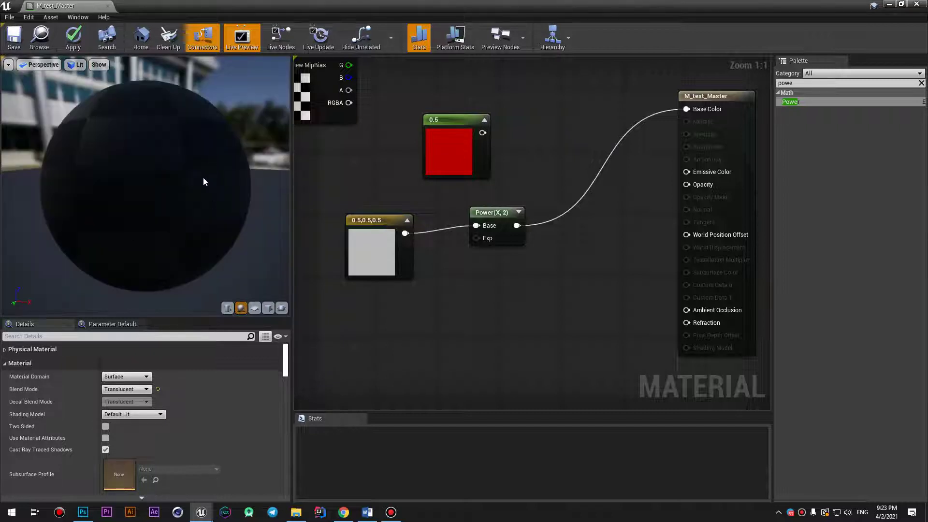
click(73, 40)
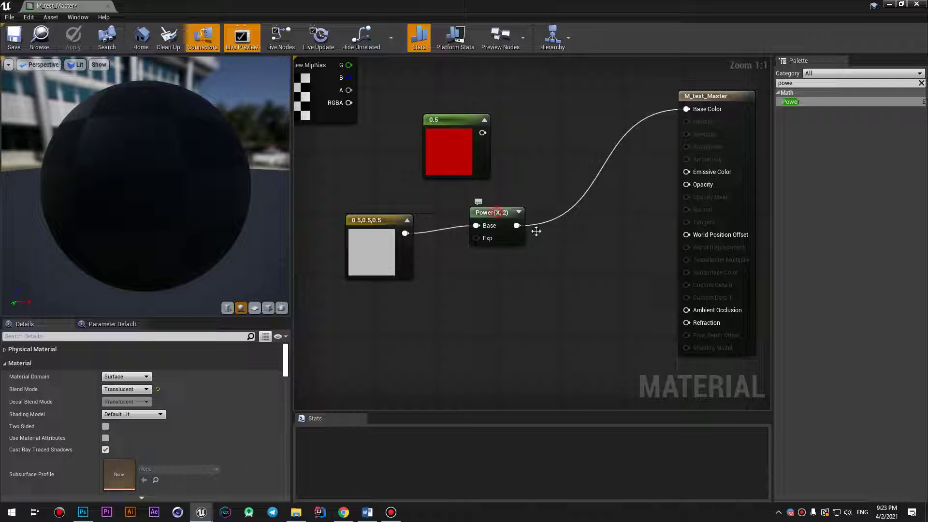
Step: Move the Power node down to make room beneath it
click(486, 209)
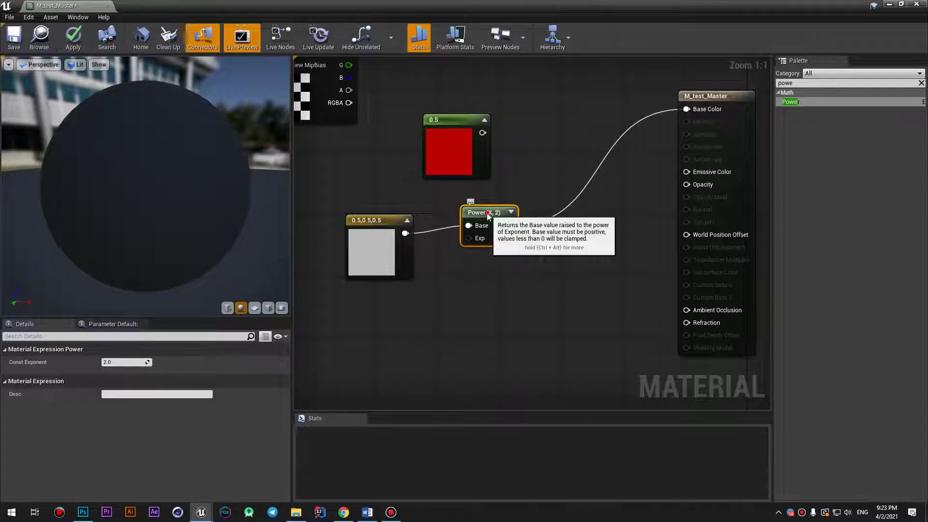
drag(486, 208, 494, 224)
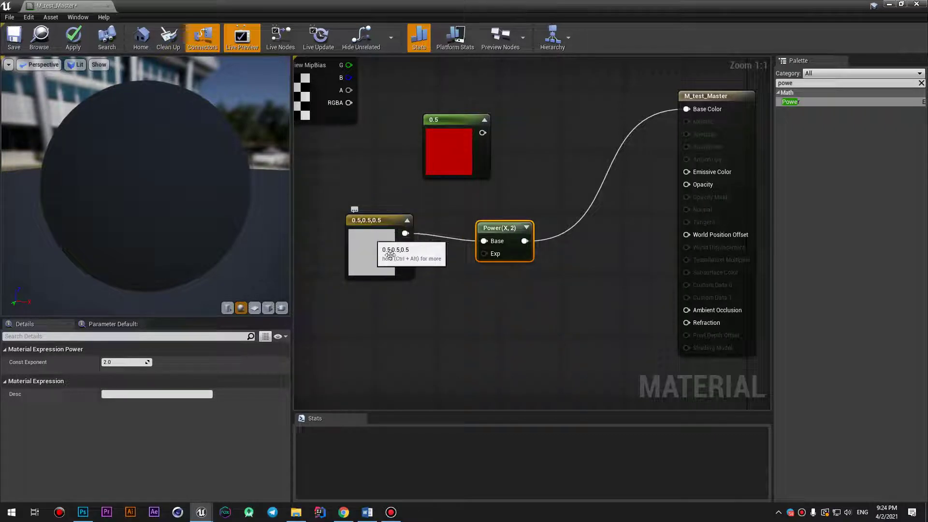
drag(498, 255, 488, 263)
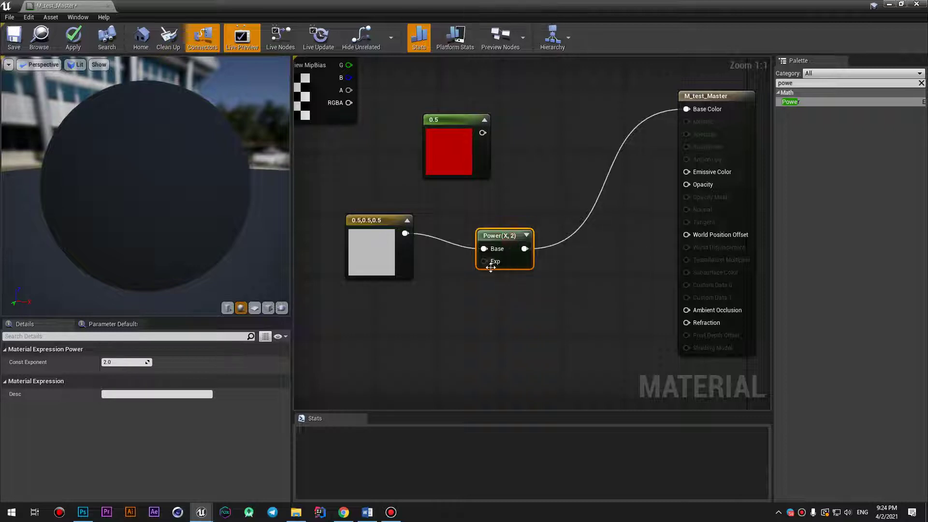
click(453, 315)
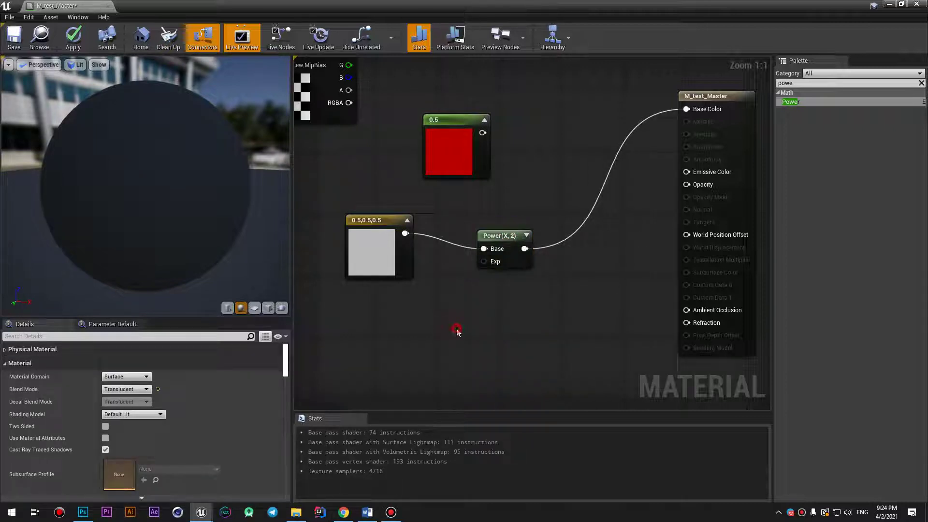
Step: Add a constant of 5 wired into the Power node's exponent
click(456, 328)
mouse_move(462, 334)
mouse_down()
mouse_move(439, 338)
mouse_move(483, 264)
mouse_up()
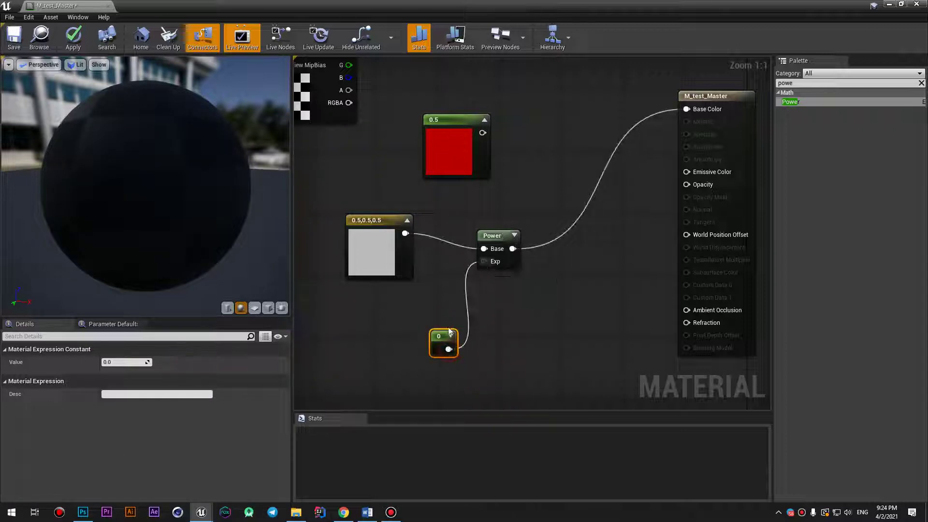
drag(441, 337, 418, 337)
click(132, 361)
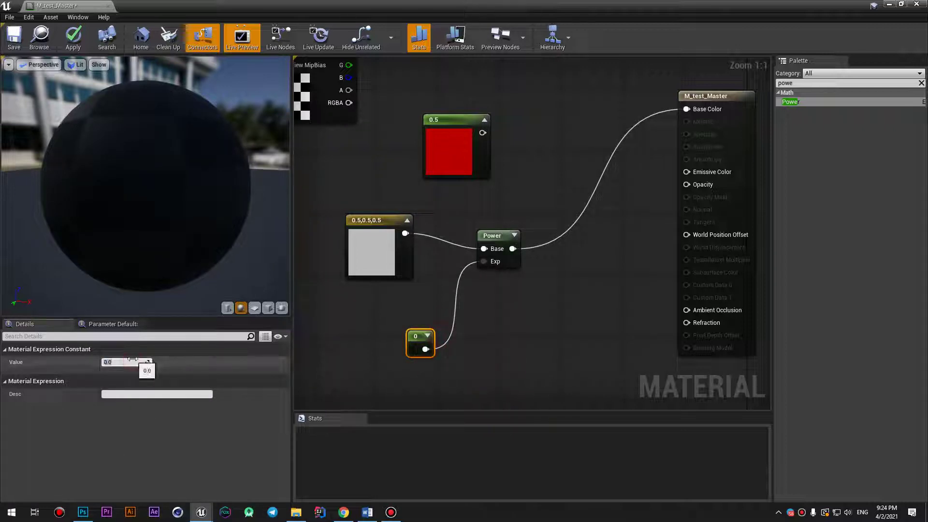
text(5)
key(Return)
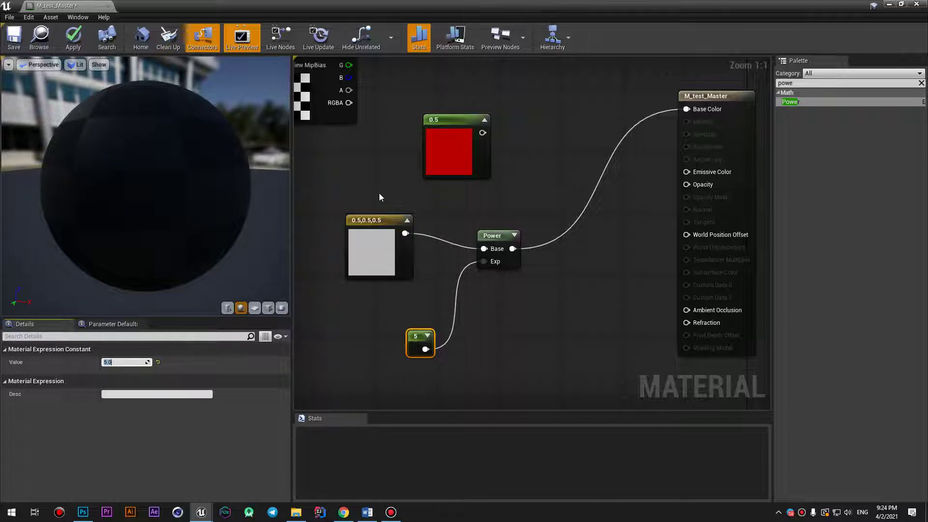
Step: Place test Add and Multiply nodes, then delete them both
scroll(379, 193, down, 1)
right_drag(513, 226, 529, 276)
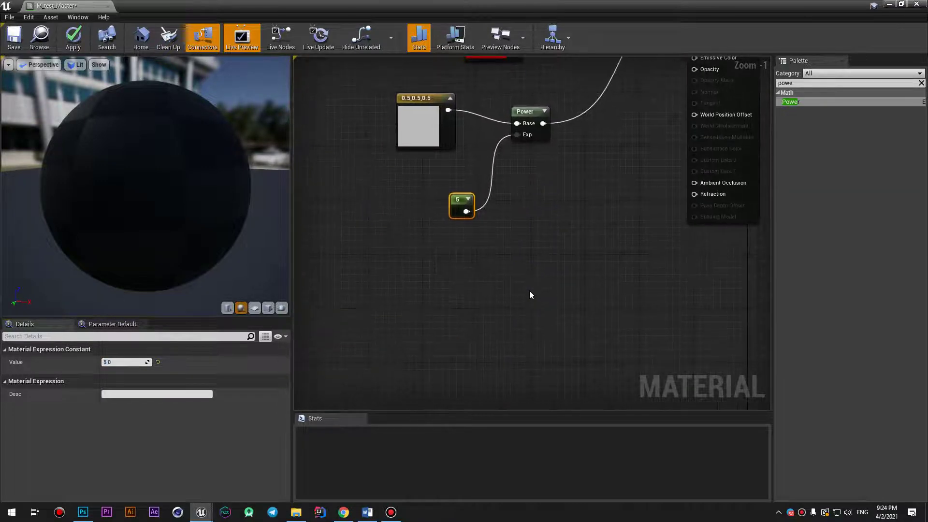
click(530, 293)
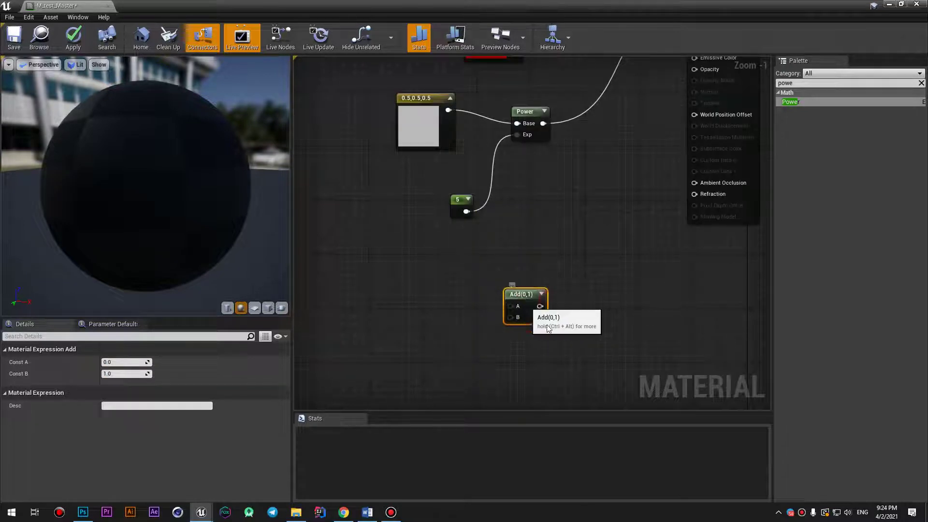
key(Delete)
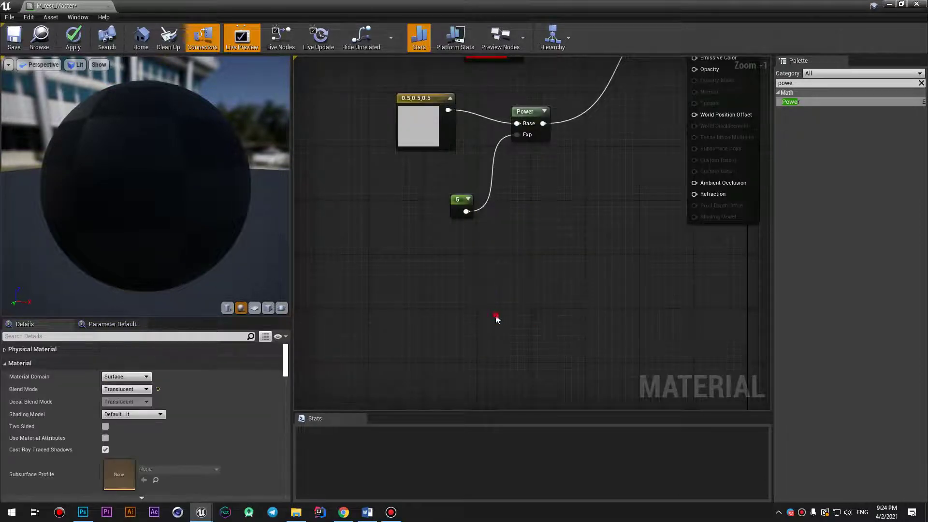
click(505, 321)
drag(525, 325, 461, 286)
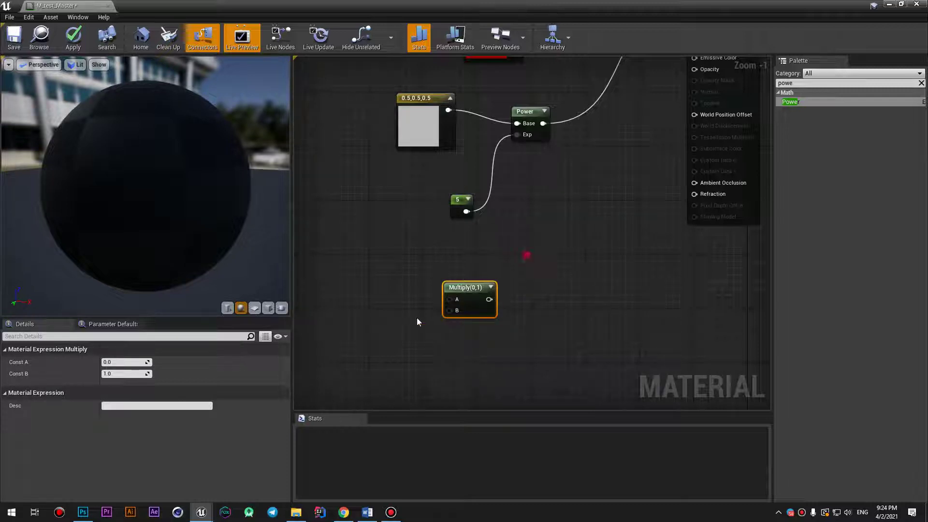
key(Delete)
Step: Tidy the constant 5 node's position and apply the material with Ctrl+S
click(456, 201)
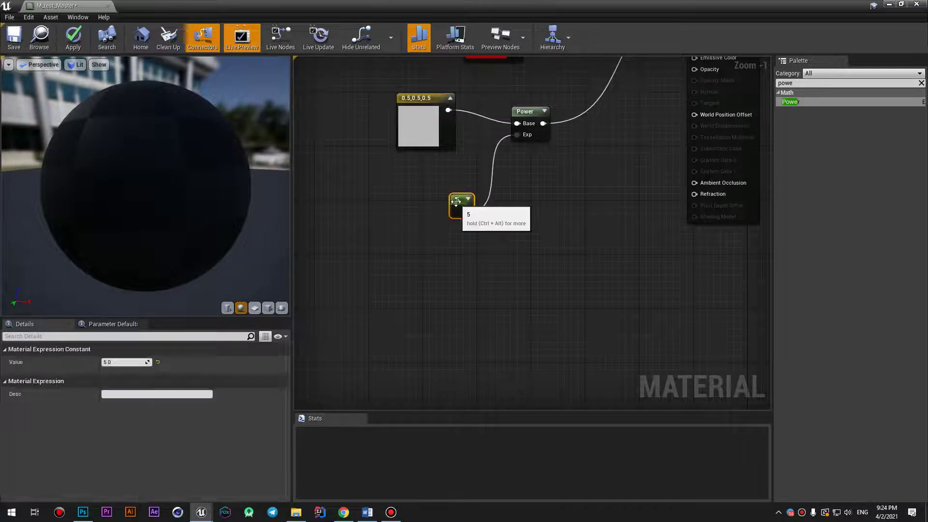
scroll(456, 201, up, 1)
right_drag(480, 162, 488, 243)
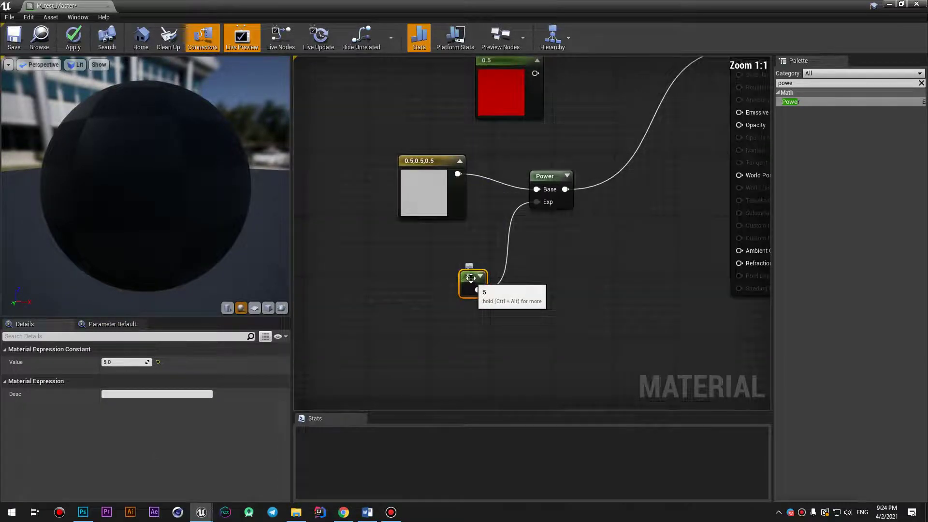
click(553, 197)
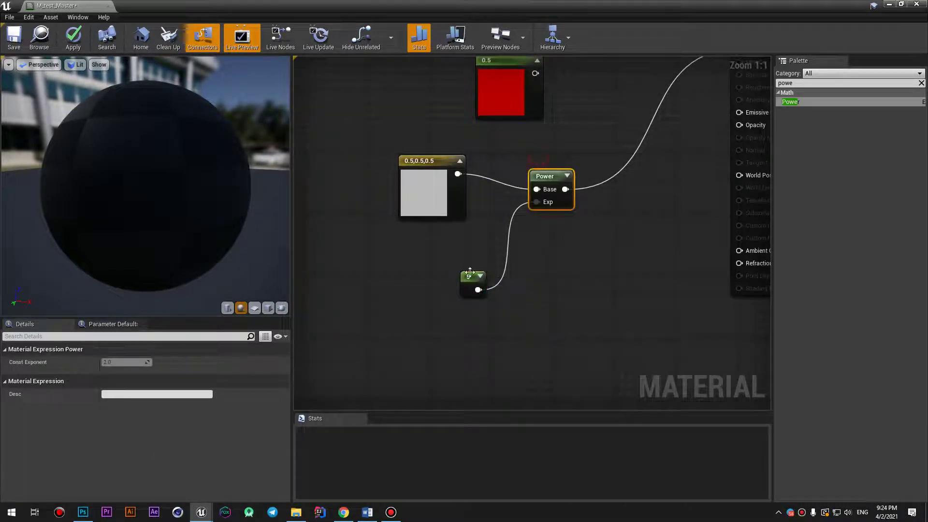
drag(469, 273, 469, 266)
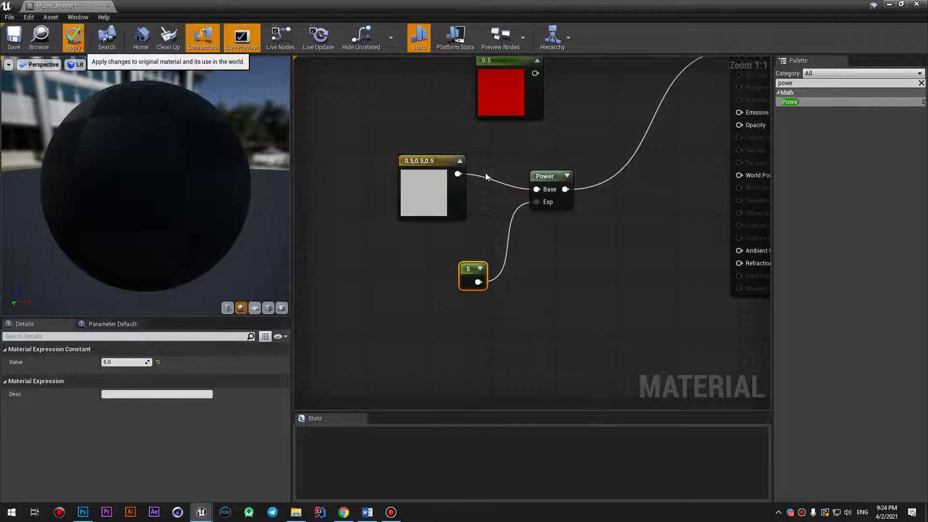
key(ctrl+s)
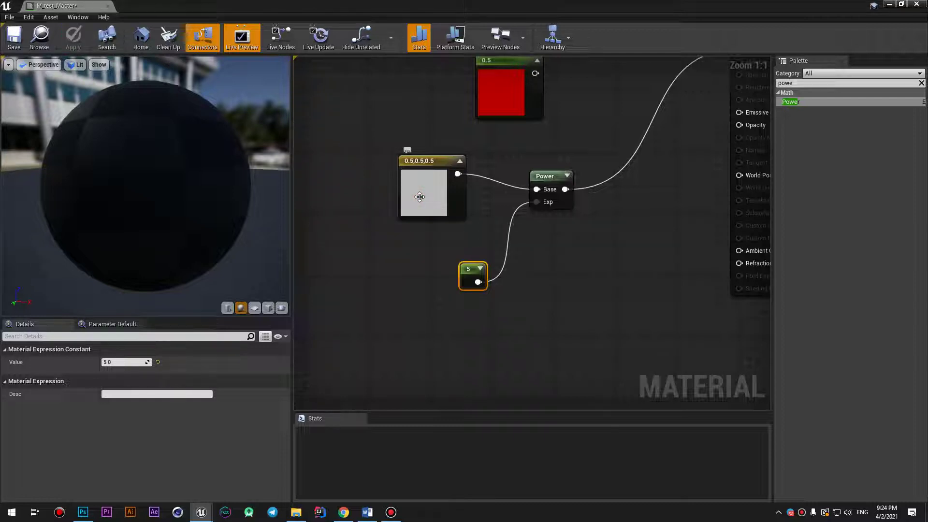
Step: Recolor the grey 0.5,0.5,0.5 Constant3Vector to salmon 0.5, 0.241, 0.181 and apply the material
double_click(420, 197)
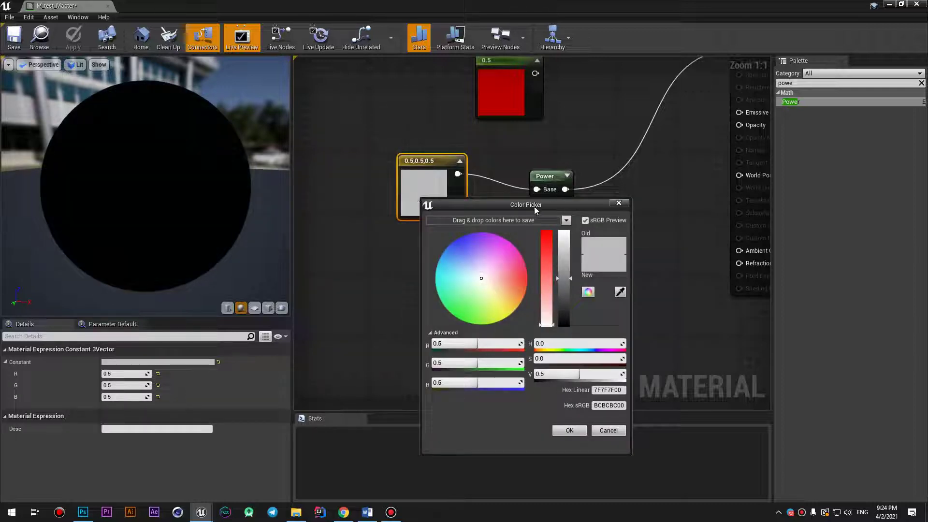
drag(535, 203, 478, 278)
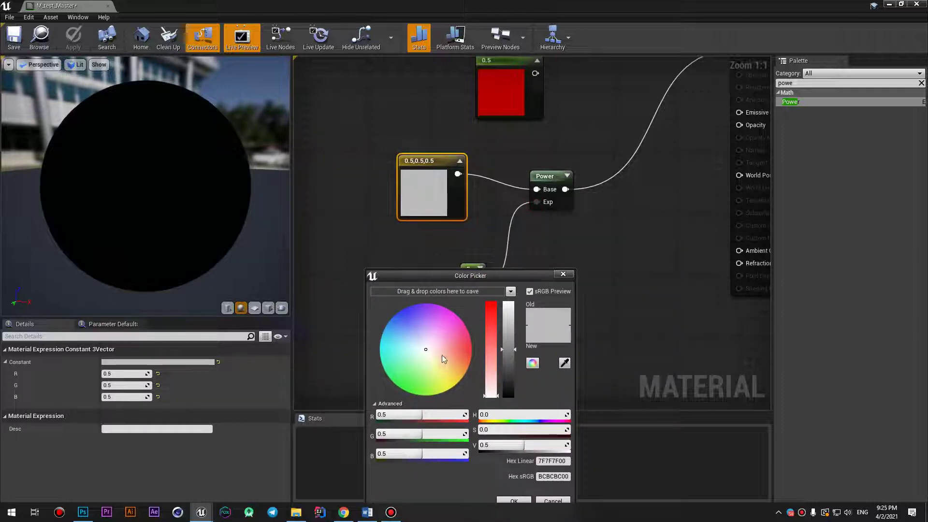
mouse_move(441, 355)
mouse_down()
mouse_move(472, 352)
mouse_move(442, 360)
mouse_up()
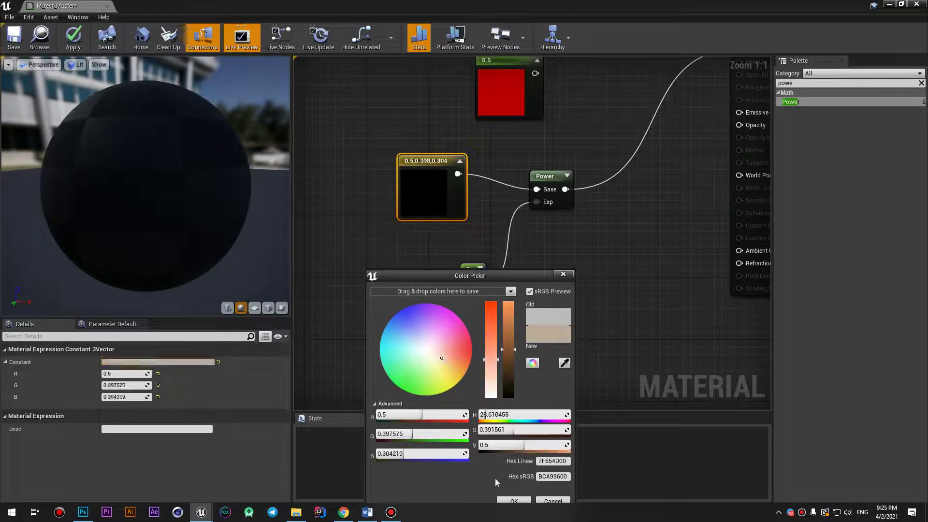
click(454, 356)
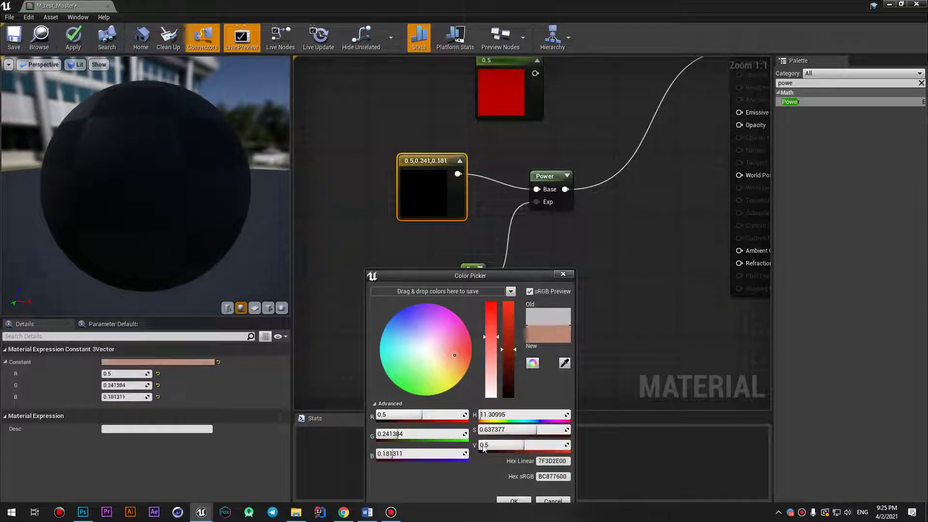
click(514, 500)
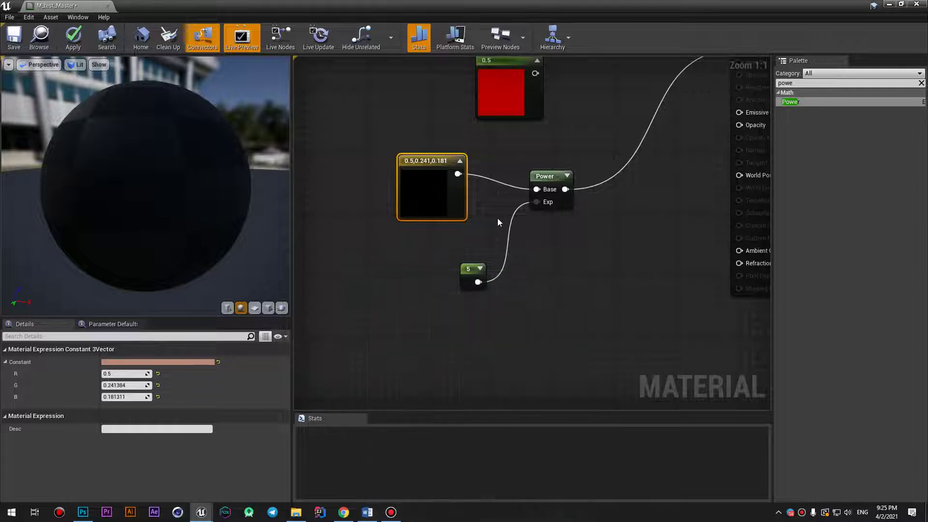
click(81, 45)
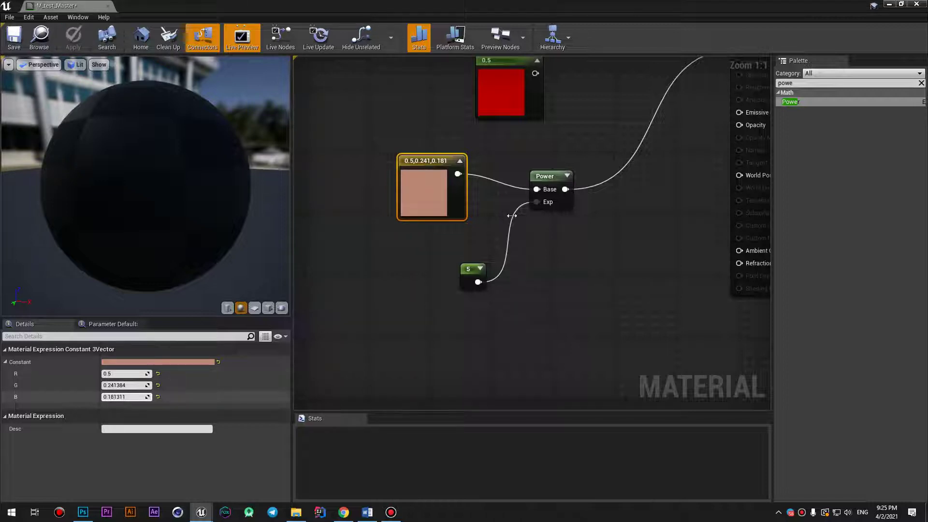
right_drag(517, 153, 509, 210)
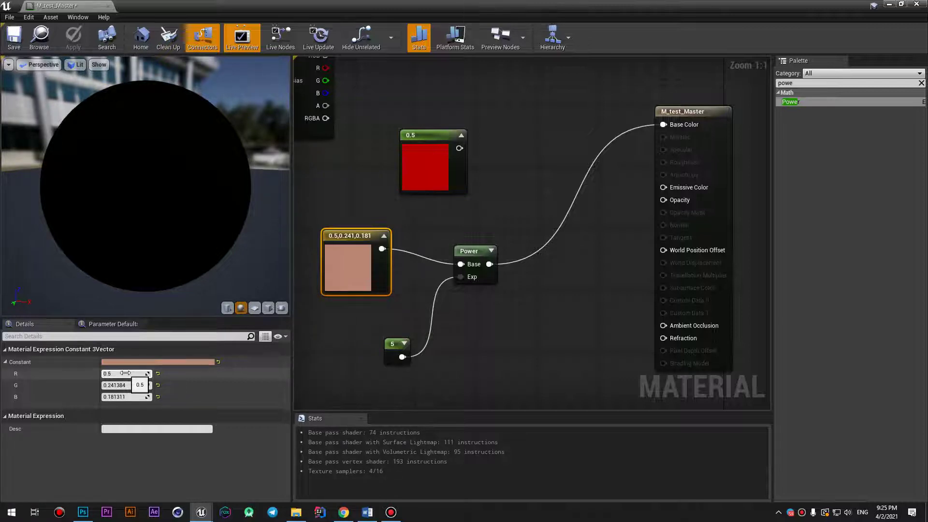
Step: Delete the pink Constant3Vector, wire the red 0.5 constant into Power's Base, and apply
scroll(425, 190, down, 4)
scroll(416, 187, up, 2)
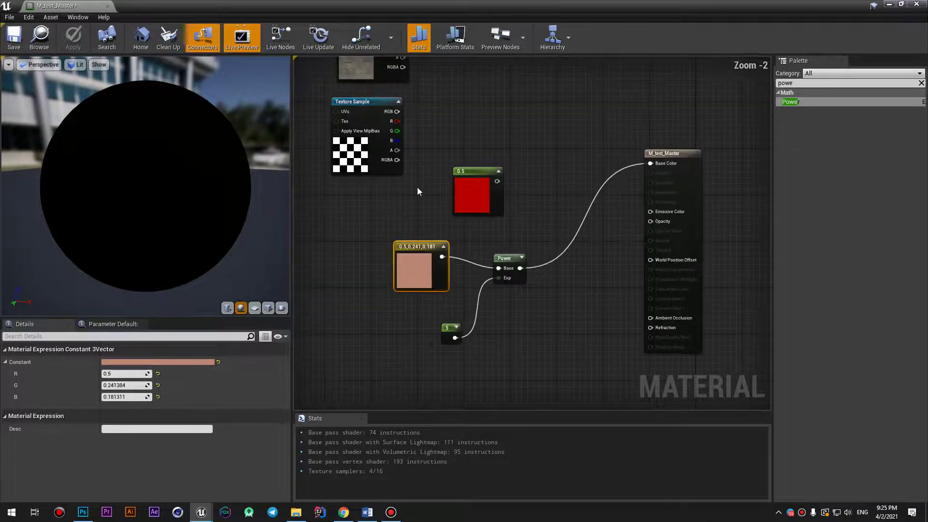
scroll(418, 191, up, 1)
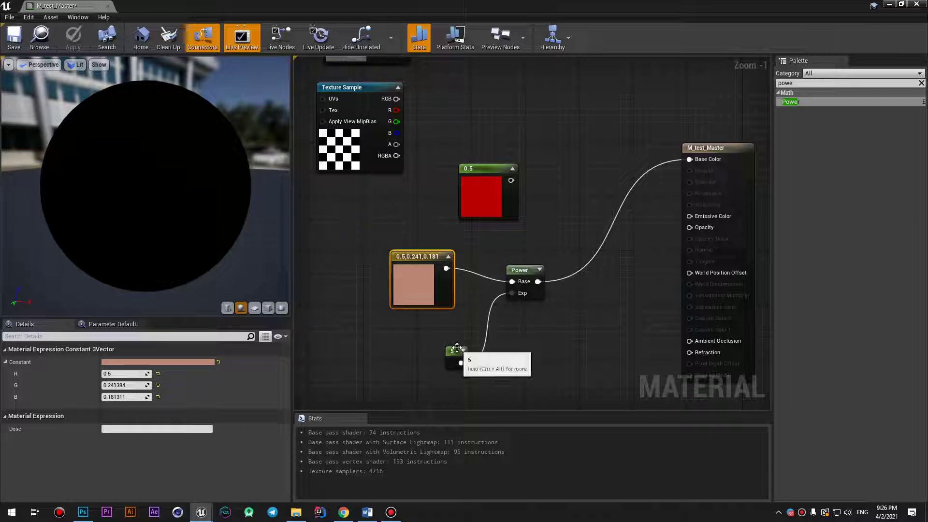
drag(454, 356, 448, 348)
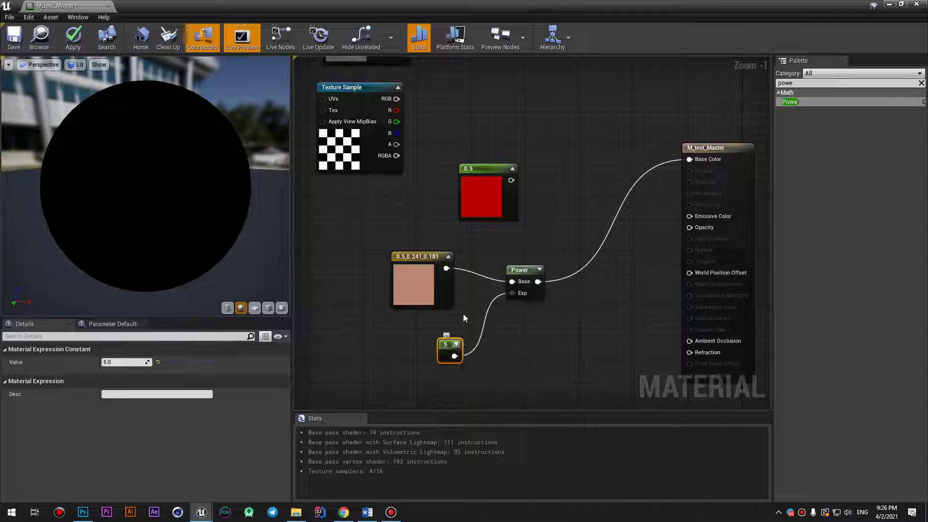
mouse_move(416, 259)
mouse_down()
mouse_move(395, 245)
mouse_move(404, 236)
mouse_up()
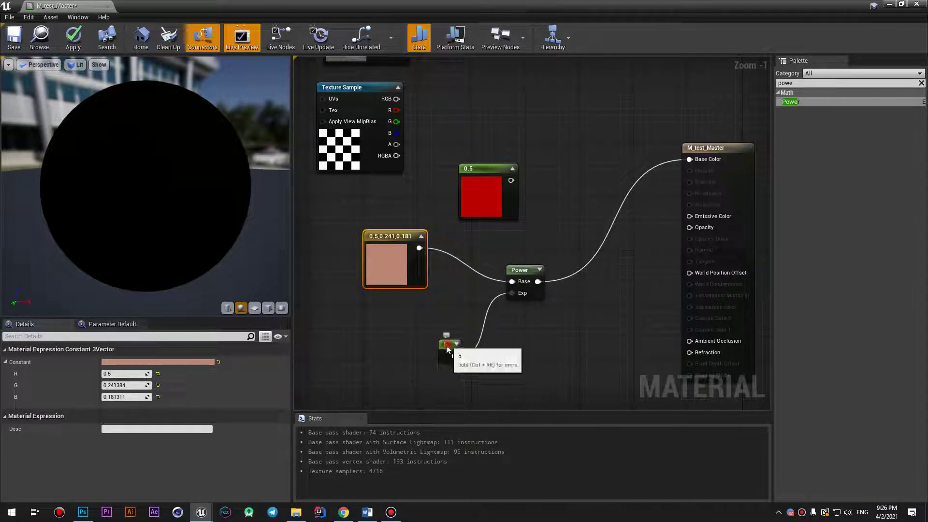
drag(459, 344, 459, 324)
click(389, 271)
key(Delete)
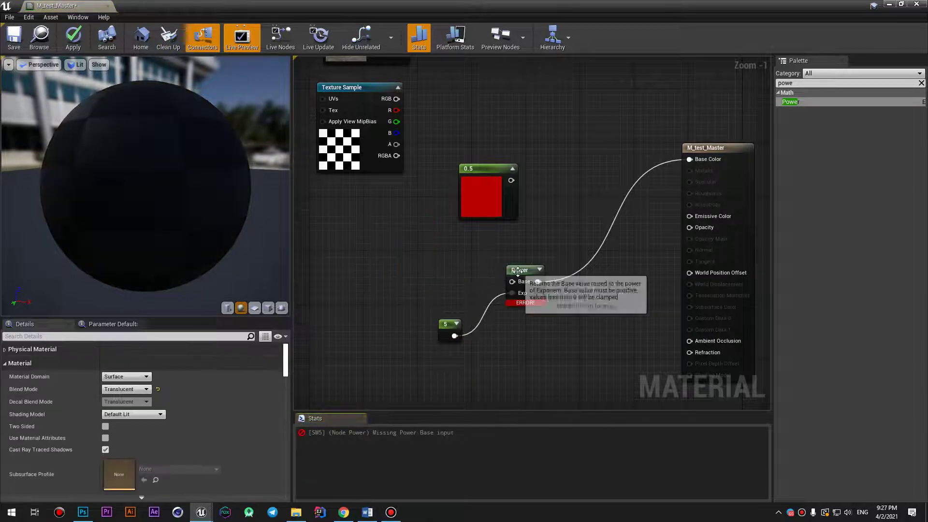
drag(525, 271, 538, 250)
mouse_move(518, 188)
mouse_down()
mouse_move(469, 195)
mouse_move(525, 261)
mouse_up()
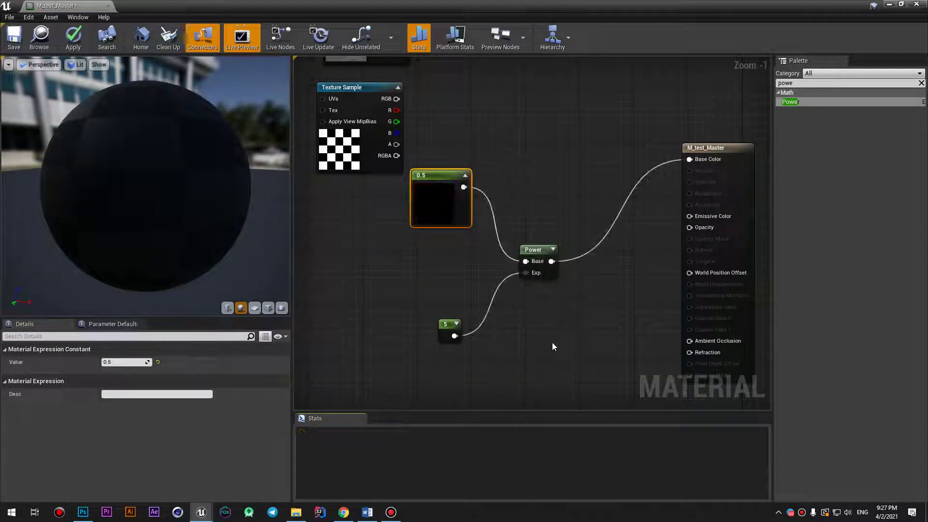
click(83, 37)
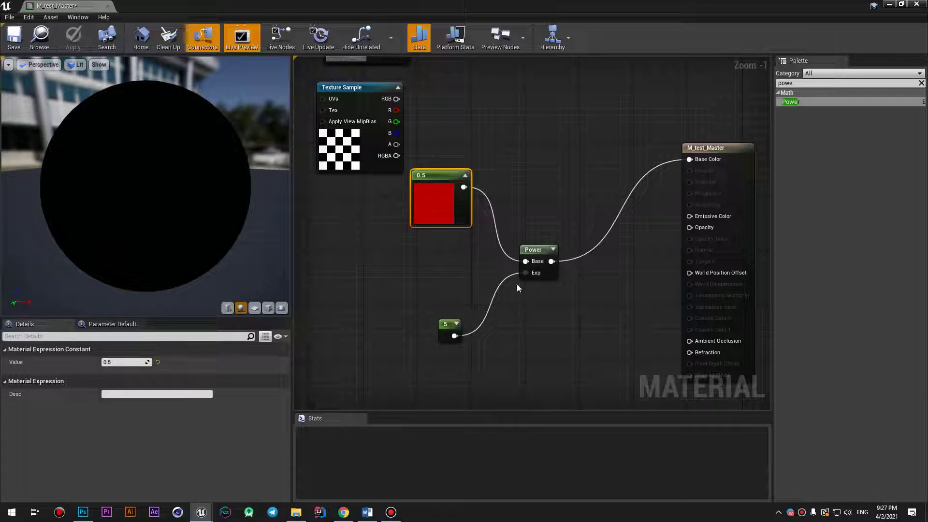
Step: Delete the 5 exponent constant so Power falls back to its default exponent of 2
click(449, 323)
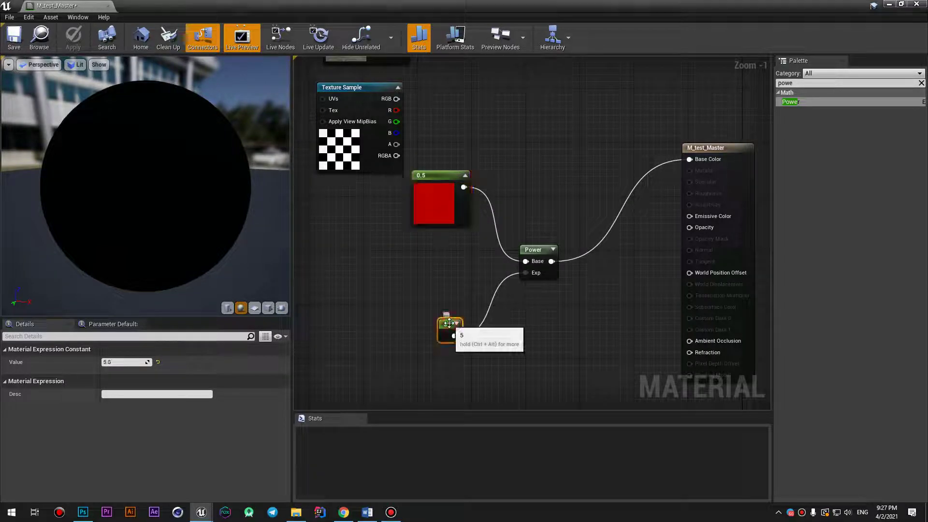
key(Delete)
click(536, 263)
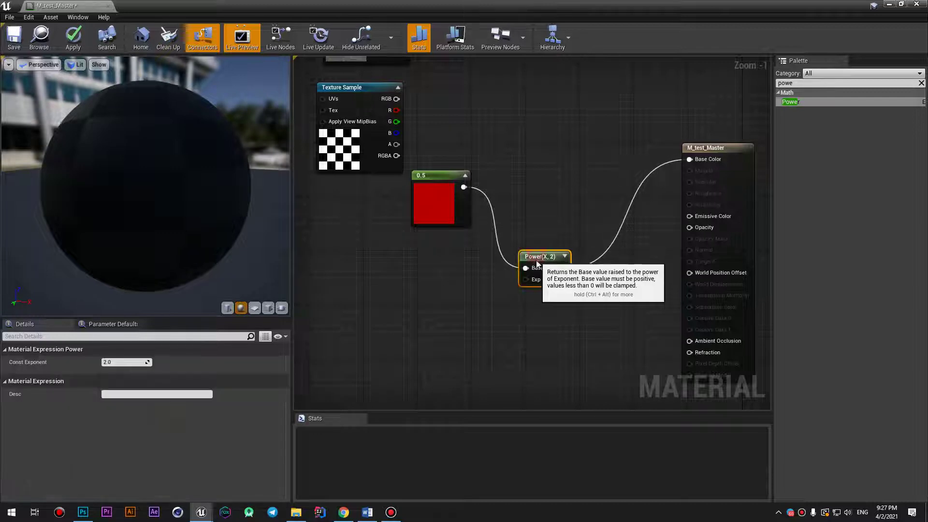
drag(435, 179, 428, 207)
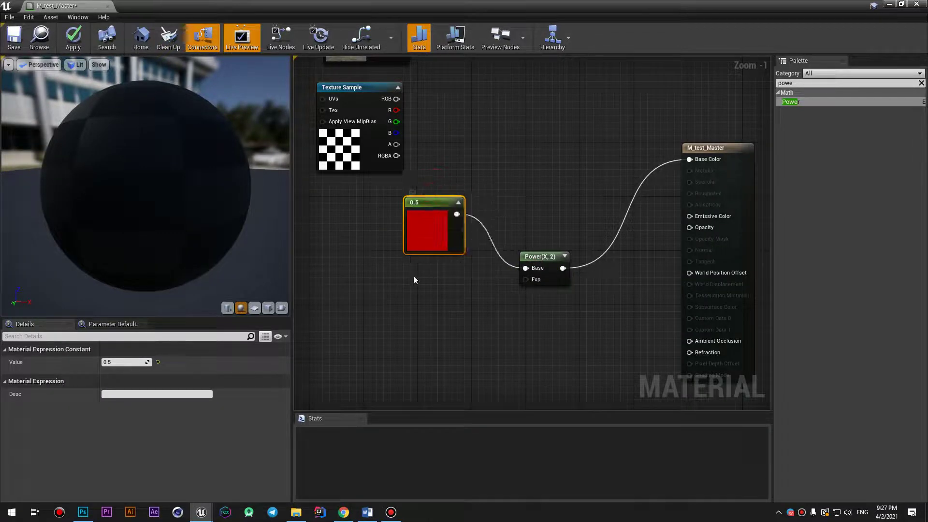
click(544, 261)
drag(463, 161, 420, 301)
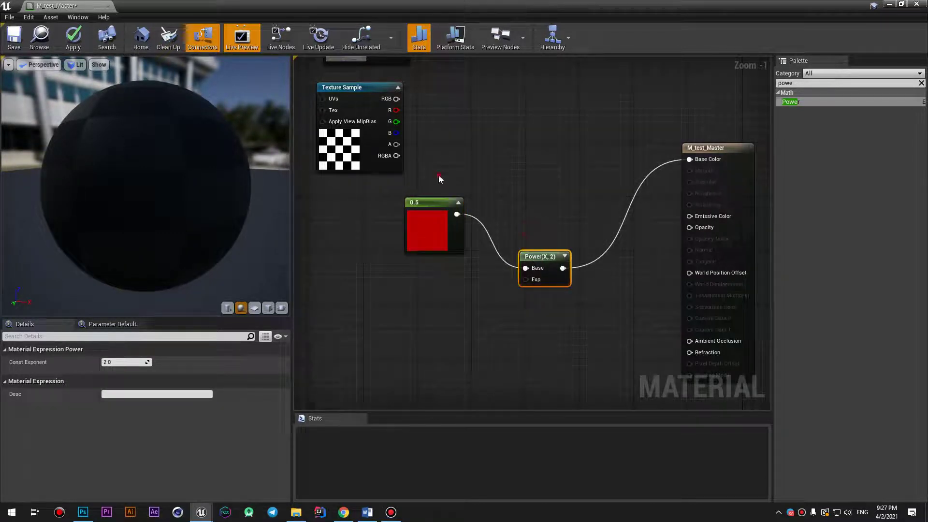
drag(452, 167, 431, 265)
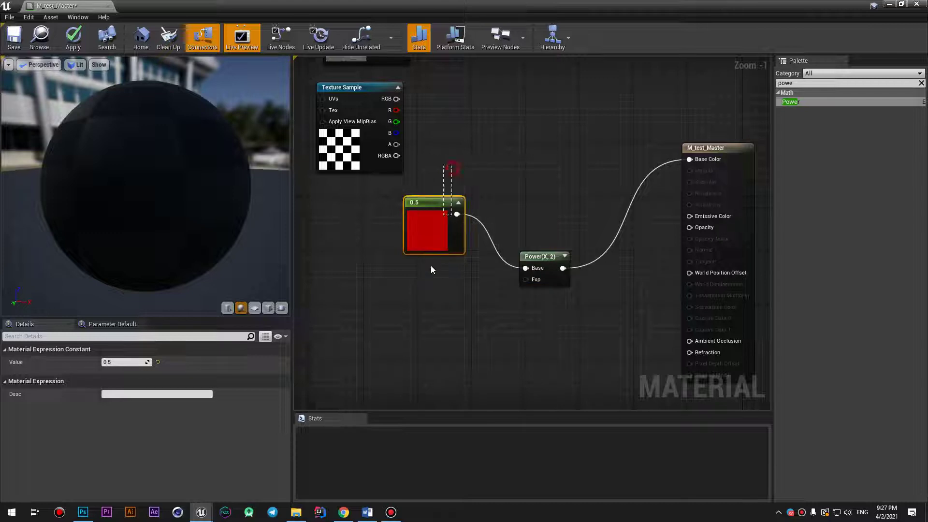
drag(478, 140, 452, 234)
drag(487, 159, 596, 348)
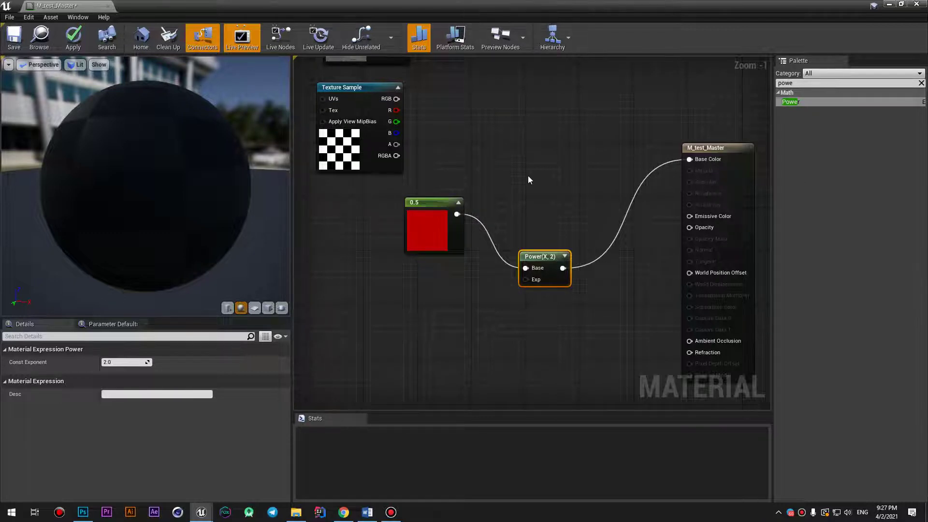
Step: Move the checker Texture Sample below the red constant and clear the Palette search
scroll(528, 176, down, 5)
scroll(525, 194, up, 2)
scroll(517, 237, up, 2)
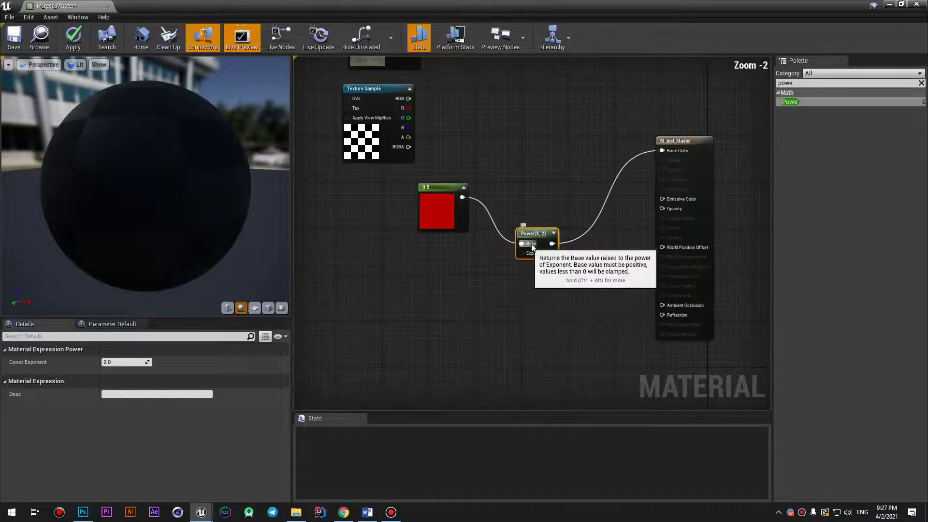
drag(386, 130, 391, 316)
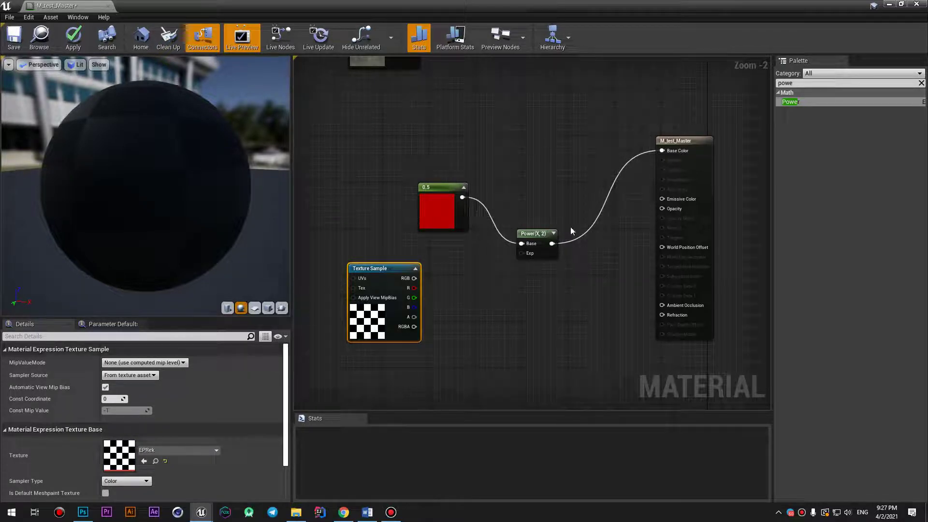
scroll(609, 126, down, 1)
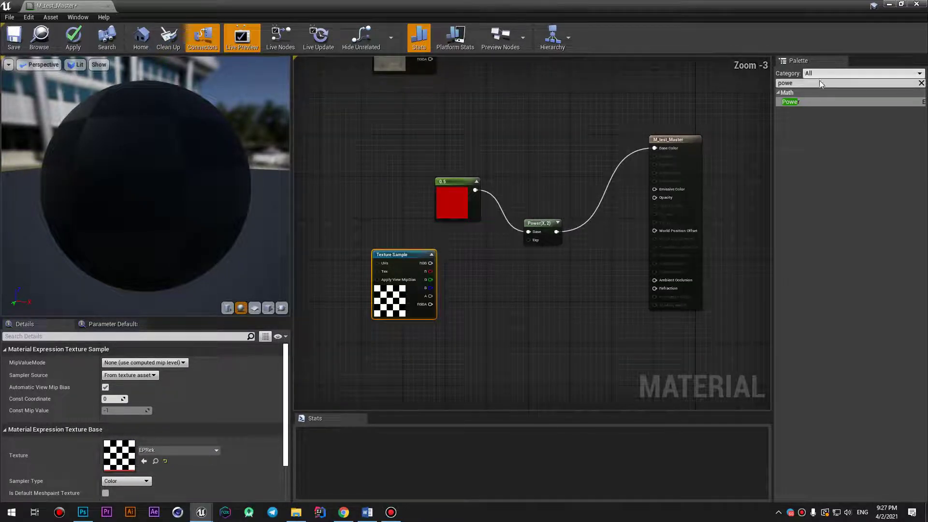
key(BackSpace)
key(BackSpace)
key(BackSpace)
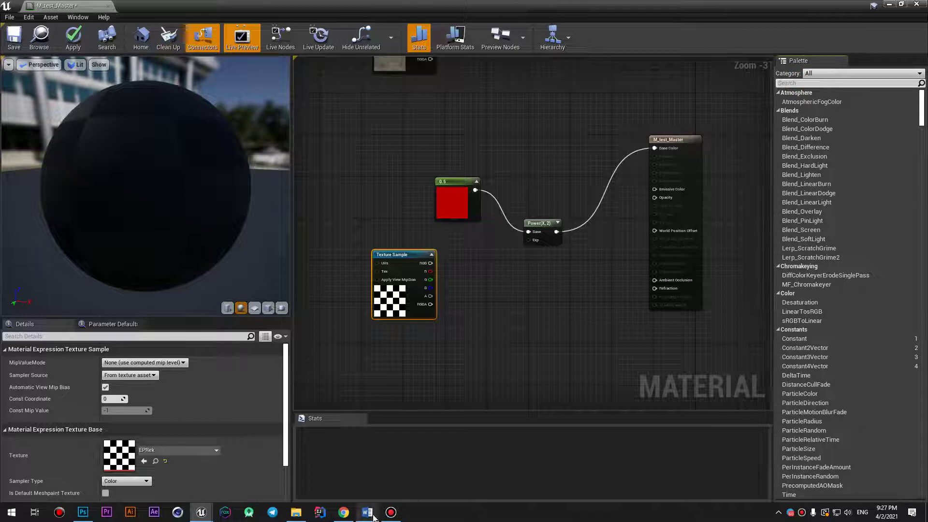
Step: Cut 'Material Instance' and its trailing comma out of the materials list in Word
click(368, 513)
click(569, 372)
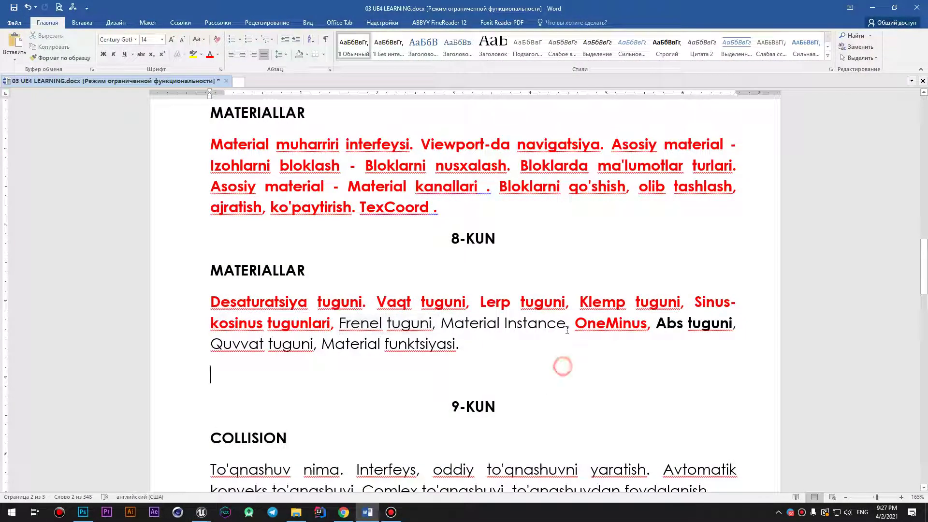
drag(440, 324, 566, 324)
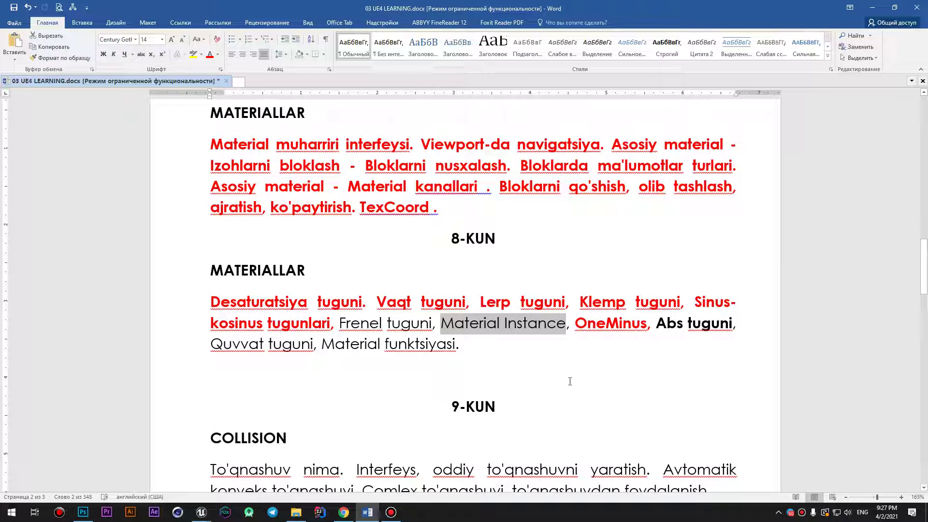
key(shift+Right)
key(Left)
key(shift+Right)
key(shift+Right)
key(shift+Right)
key(shift+Right)
key(shift+Right)
key(shift+Right)
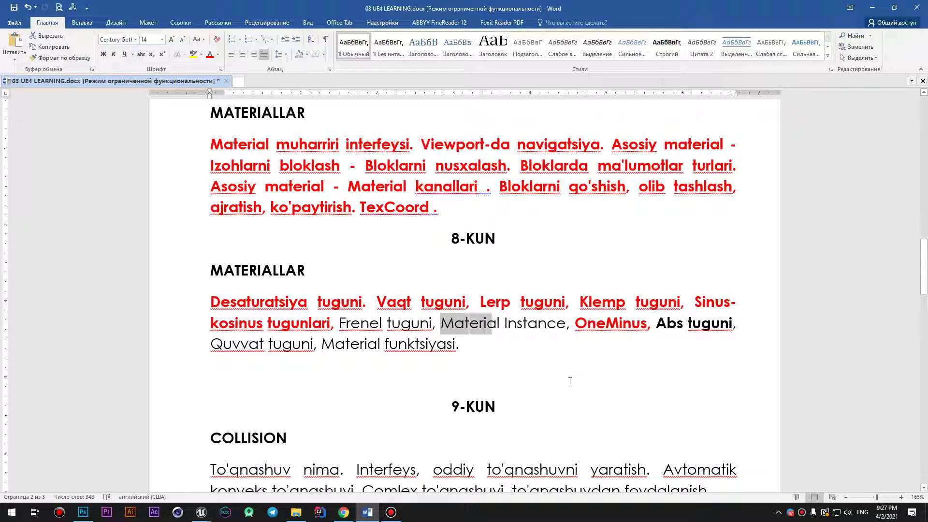
key(shift+Right)
key(shift+Right)
key(shift+Right)
key(shift+Right)
key(shift+Right)
key(shift+Right)
key(shift+Right)
key(shift+Right)
key(shift+Right)
key(shift+Right)
key(shift+Right)
key(ctrl+c)
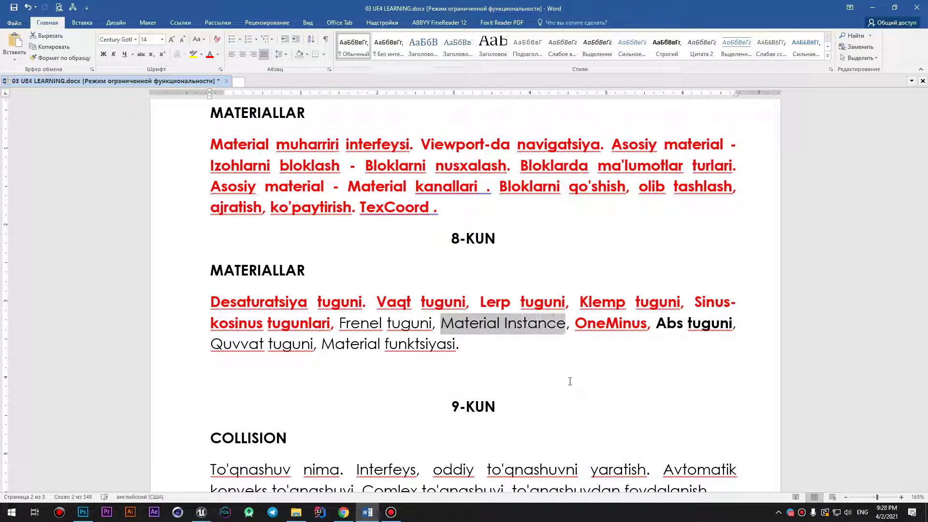
key(Delete)
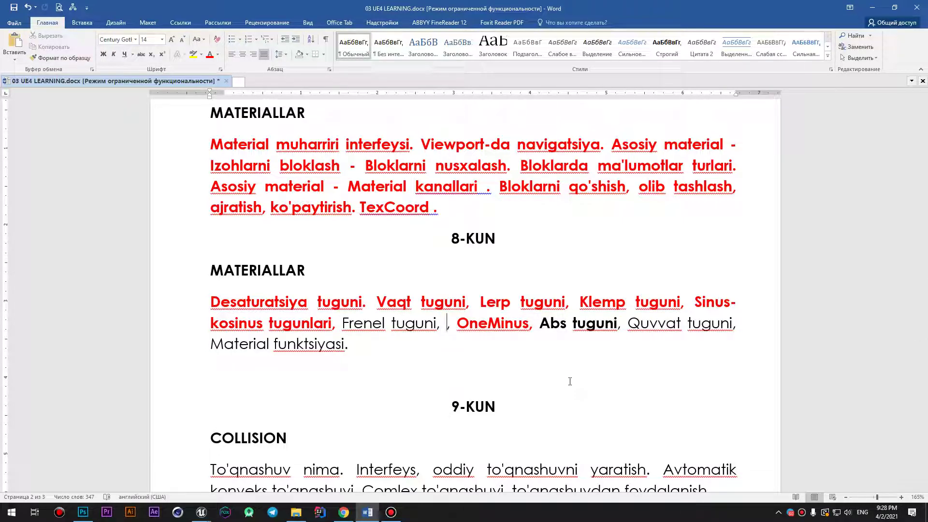
key(Delete)
key(BackSpace)
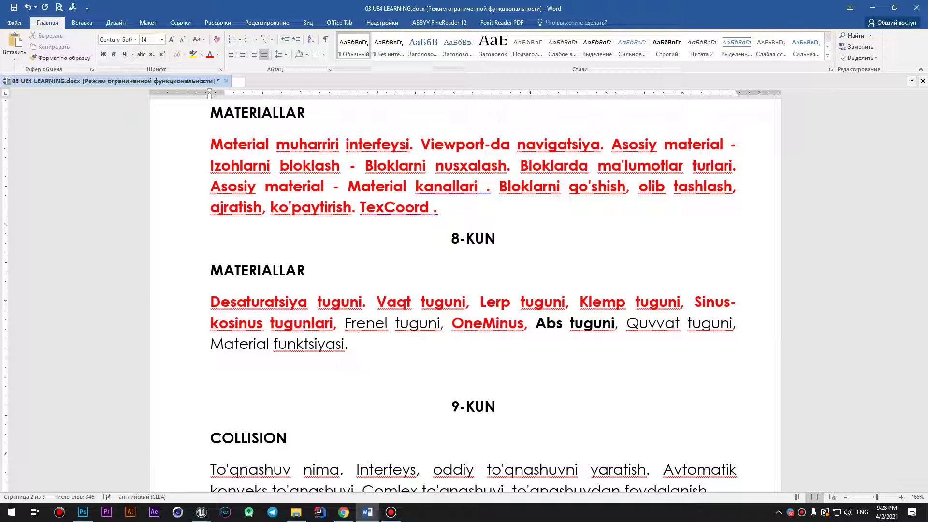
Step: Paste 'Material Instance' before 'Material funktsiyasi', separate it with a comma, and save
click(748, 324)
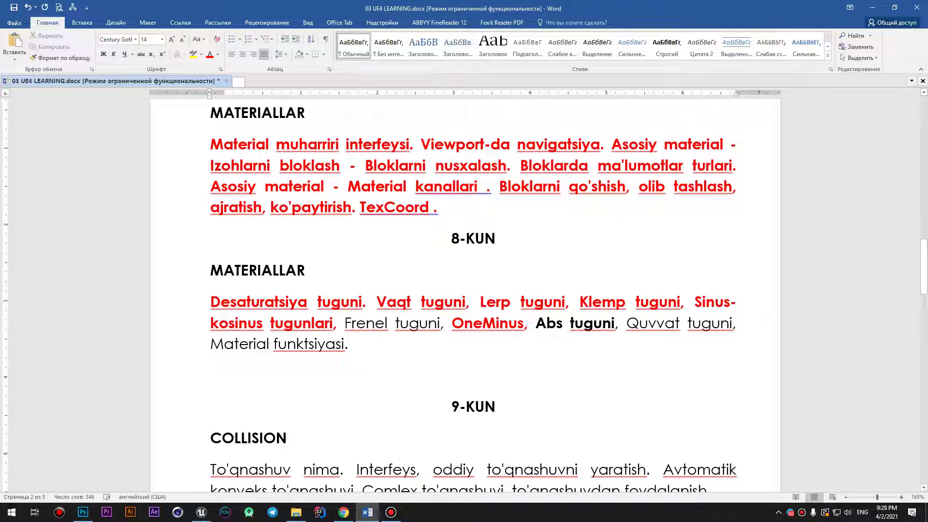
key(ctrl+v)
key(BackSpace)
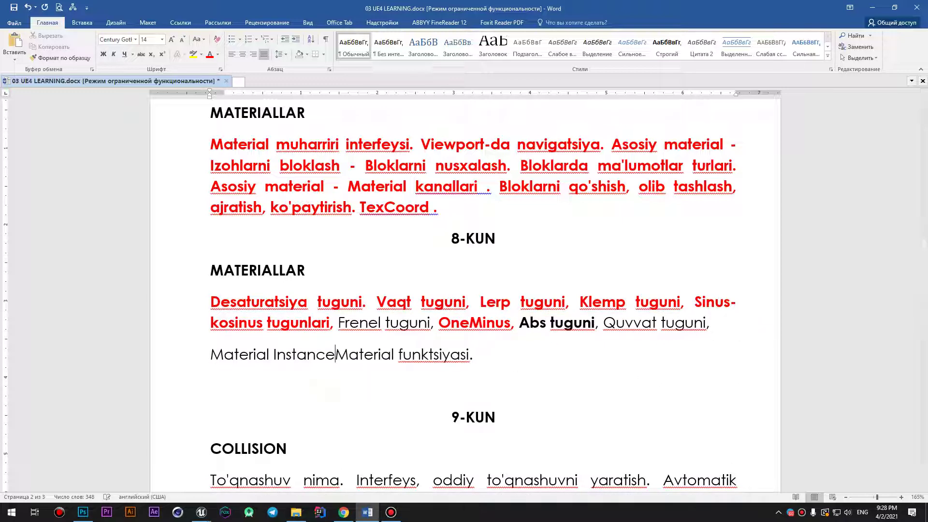
text(,)
key(ctrl+s)
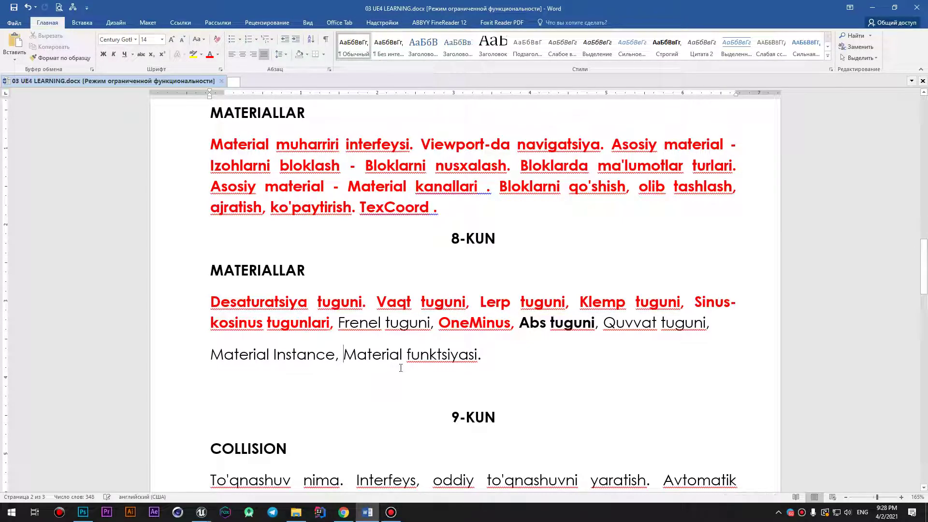
Step: Make 'Quvvat tuguni' bold and red
mouse_move(604, 323)
mouse_down()
mouse_move(714, 321)
mouse_move(623, 328)
mouse_up()
click(703, 373)
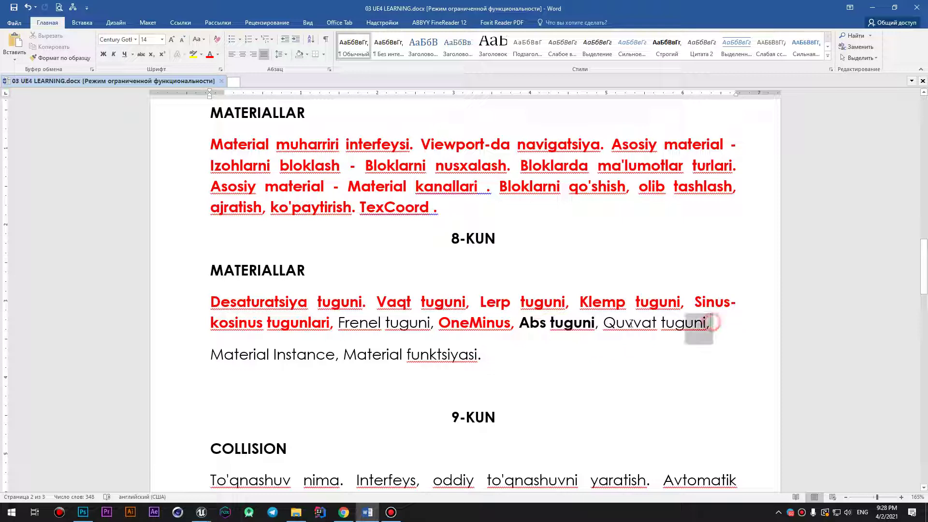
key(ctrl+b)
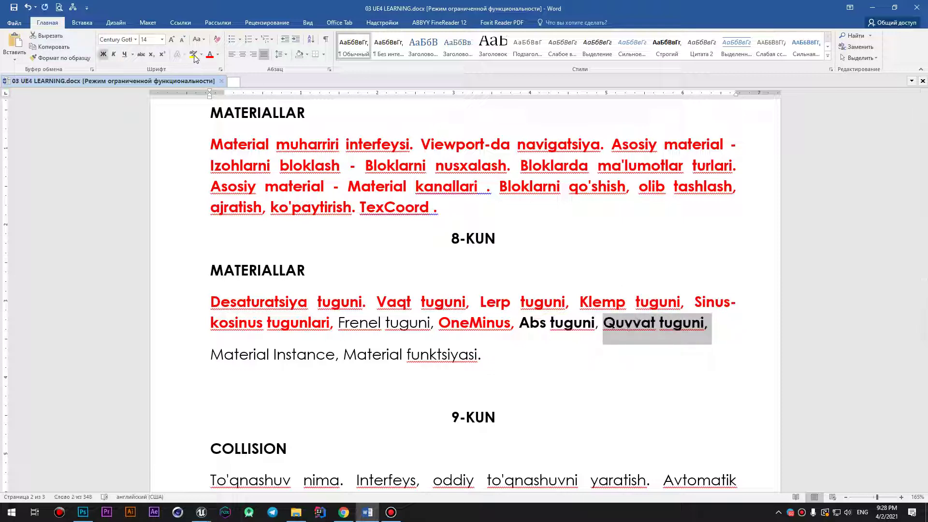
click(209, 53)
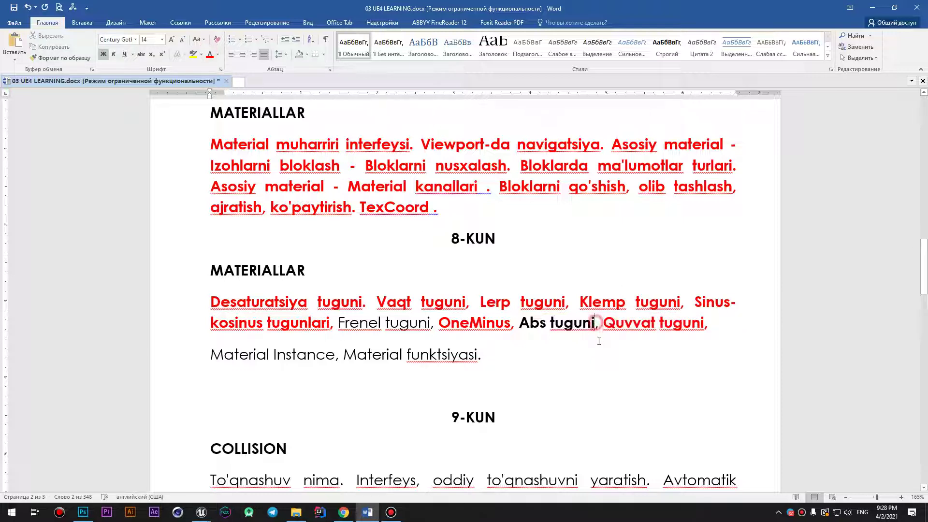
Step: Make 'Frenel tuguni' bold and red, then save the document
drag(603, 323, 523, 323)
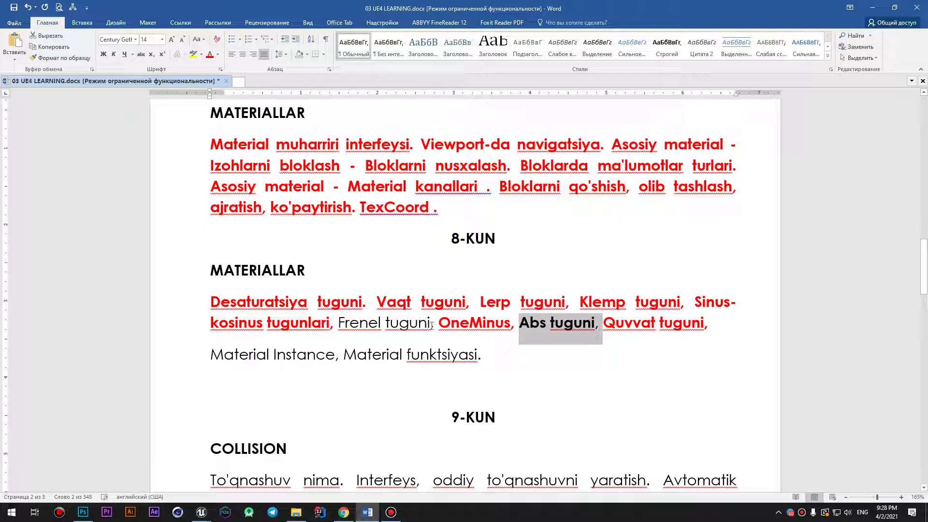
drag(434, 323, 330, 323)
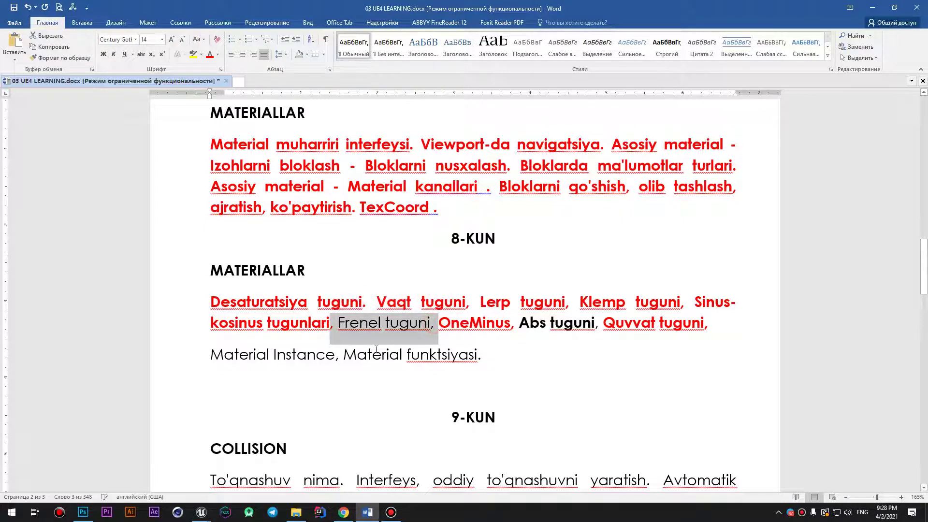
key(ctrl+b)
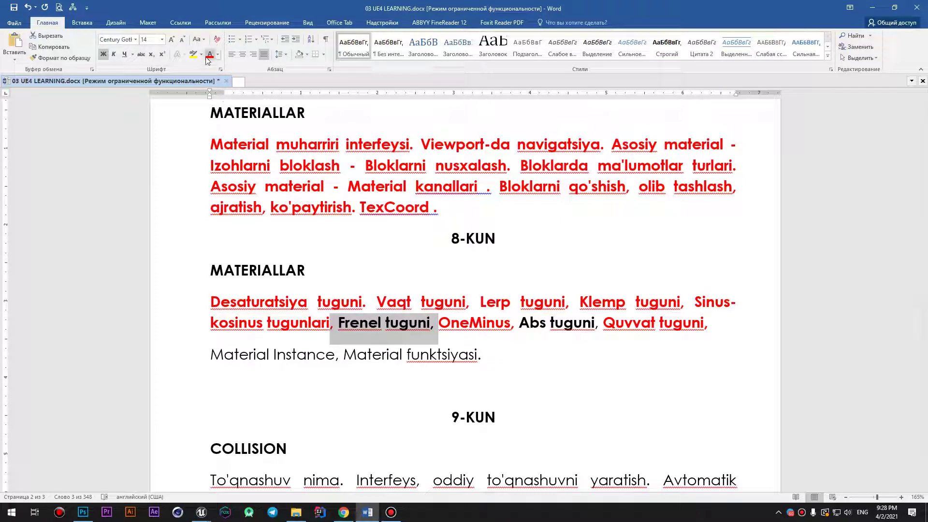
click(209, 55)
click(485, 353)
key(ctrl+s)
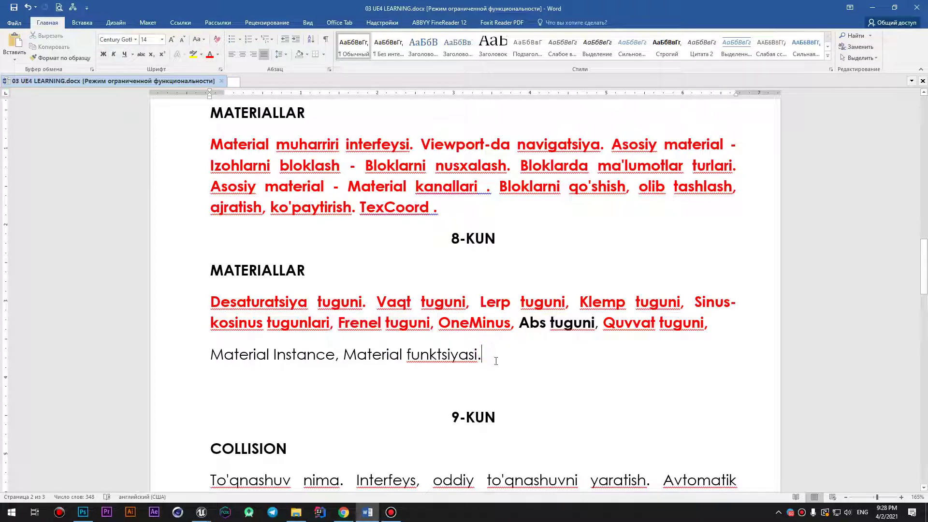
Step: Bold 'Material Instance' on the 8-KUN line and return to Unreal Engine
click(212, 355)
drag(244, 352, 325, 358)
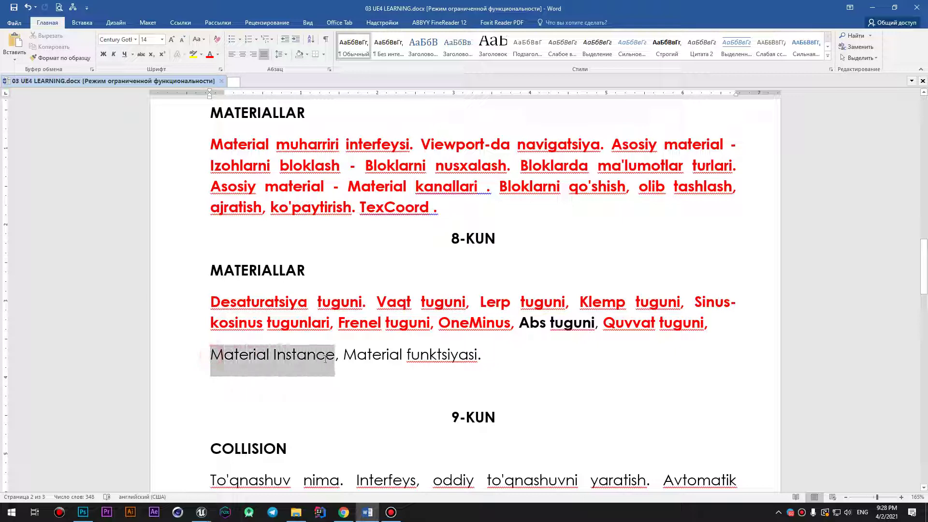
drag(211, 355, 335, 357)
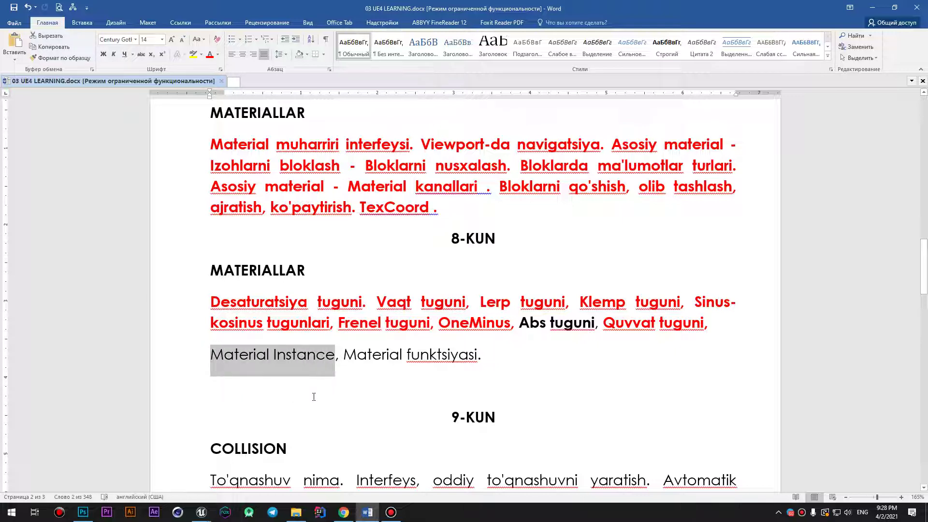
key(ctrl+b)
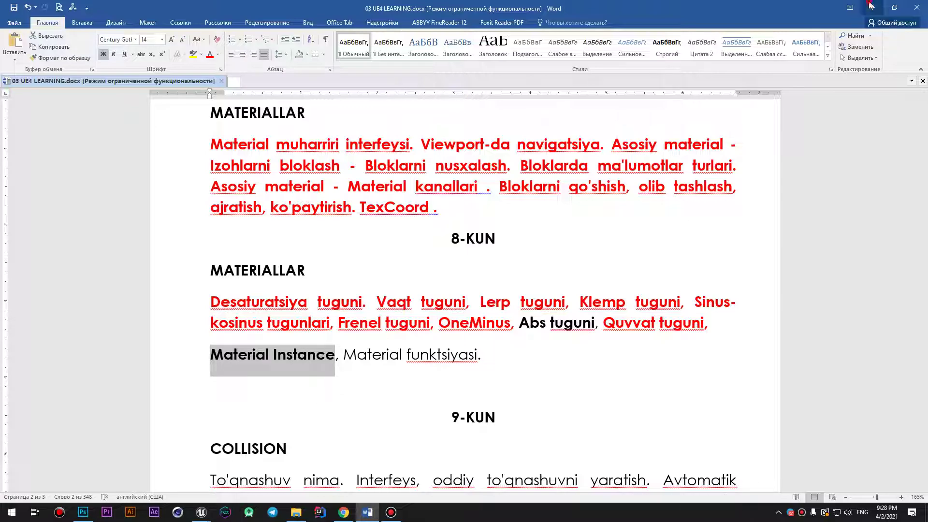
key(alt+Tab)
Step: Delete the red constant, the Power node and the checker Texture Sample from the graph
scroll(500, 330, down, 1)
scroll(535, 235, down, 1)
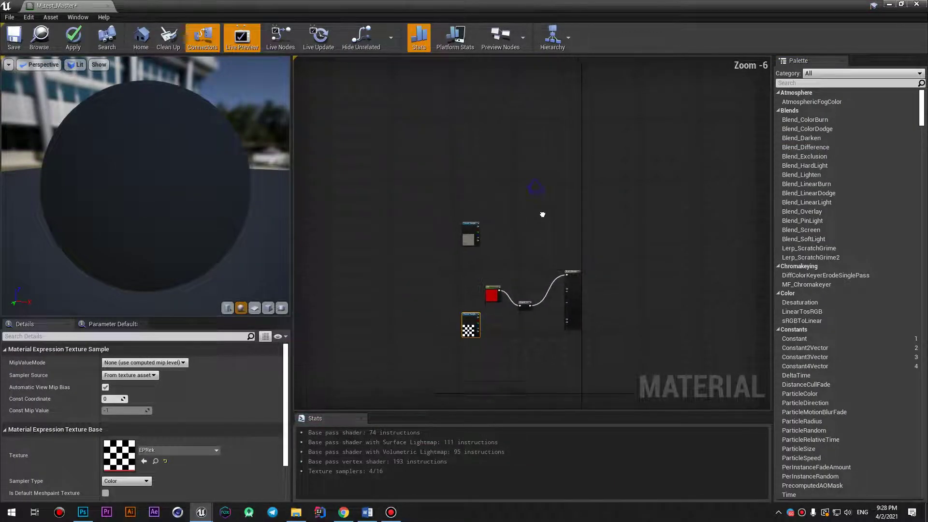
scroll(543, 207, down, 1)
drag(515, 15, 609, 200)
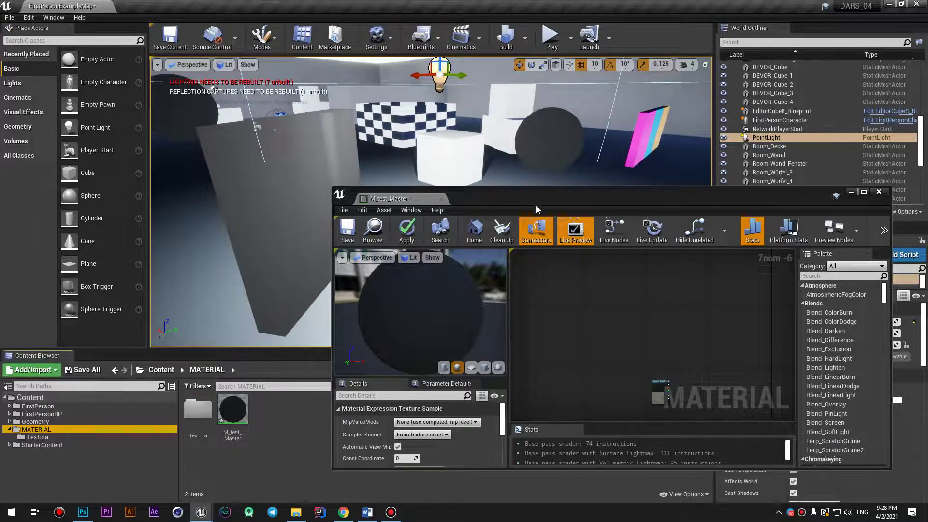
drag(536, 199, 203, 4)
scroll(507, 261, up, 3)
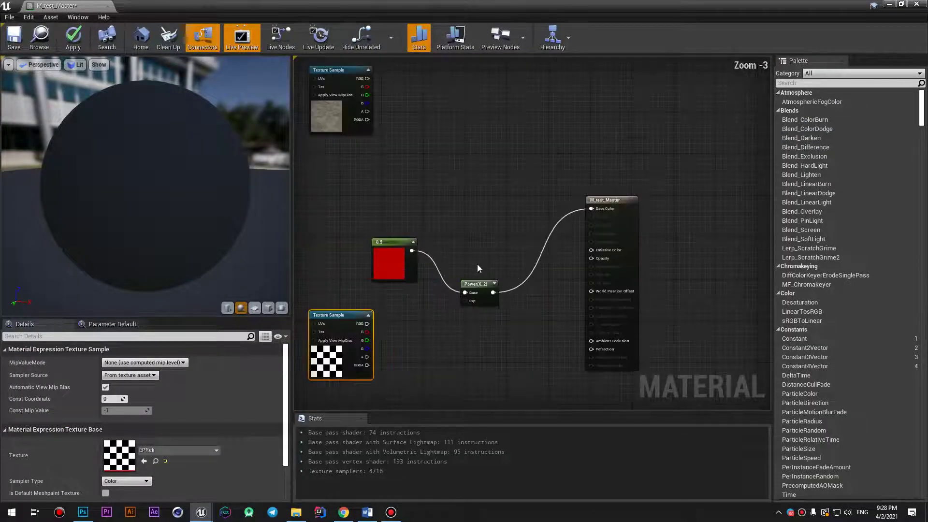
drag(485, 199, 410, 331)
key(Delete)
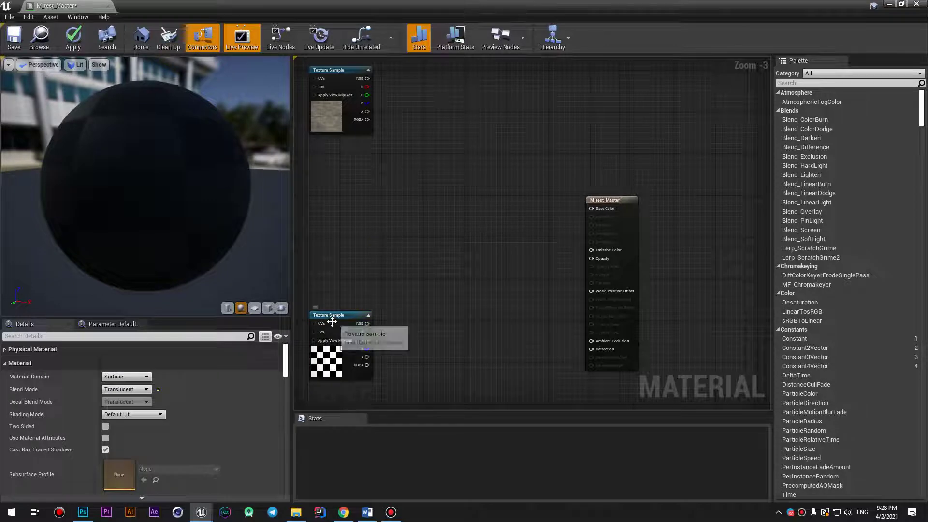
drag(329, 316, 412, 310)
key(Delete)
Step: Wire the stone texture's RGB into Base Color and set Blend Mode to Opaque, keeping Default Lit
drag(328, 70, 443, 180)
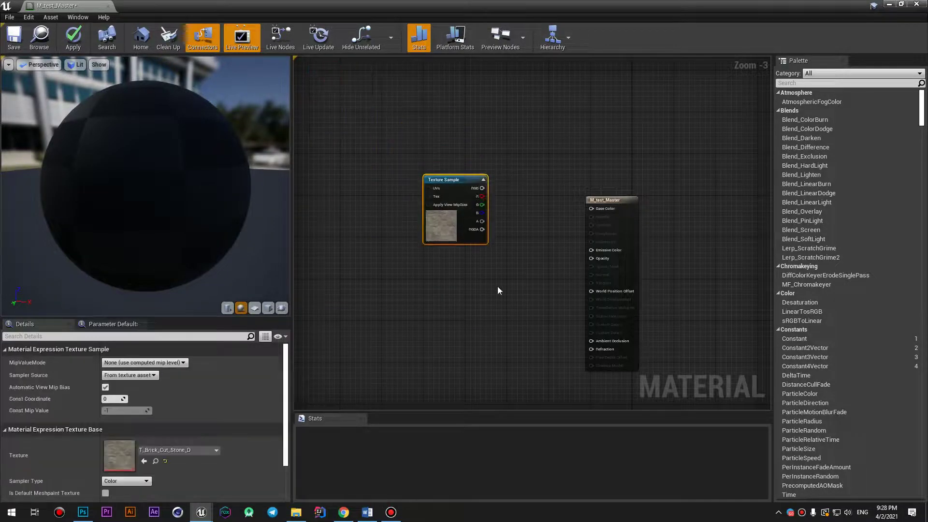
scroll(489, 260, up, 1)
scroll(489, 260, up, 2)
mouse_move(484, 152)
mouse_down()
mouse_move(641, 183)
mouse_move(637, 163)
mouse_up()
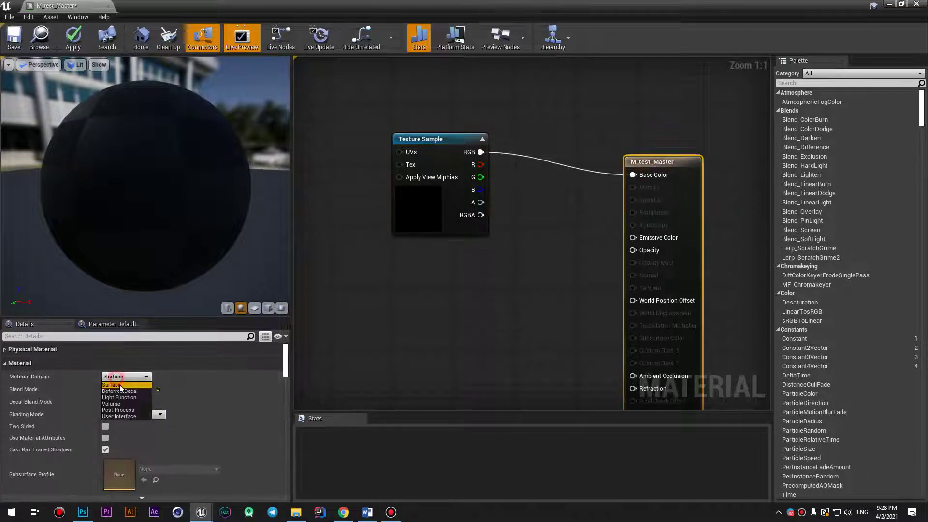
click(124, 389)
click(120, 397)
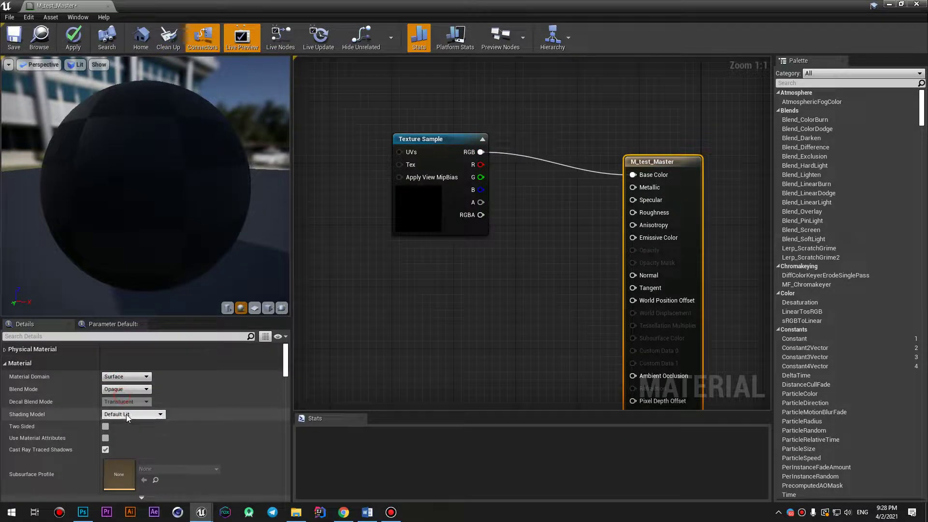
click(126, 414)
click(126, 429)
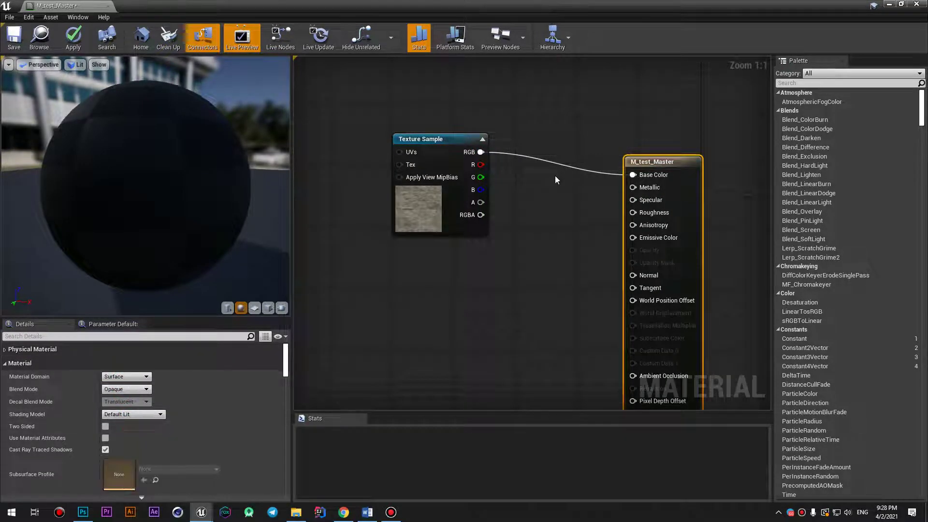
Step: Rearrange the output and stone nodes and add a second, empty Texture Sample below
drag(638, 160, 599, 136)
drag(442, 138, 443, 115)
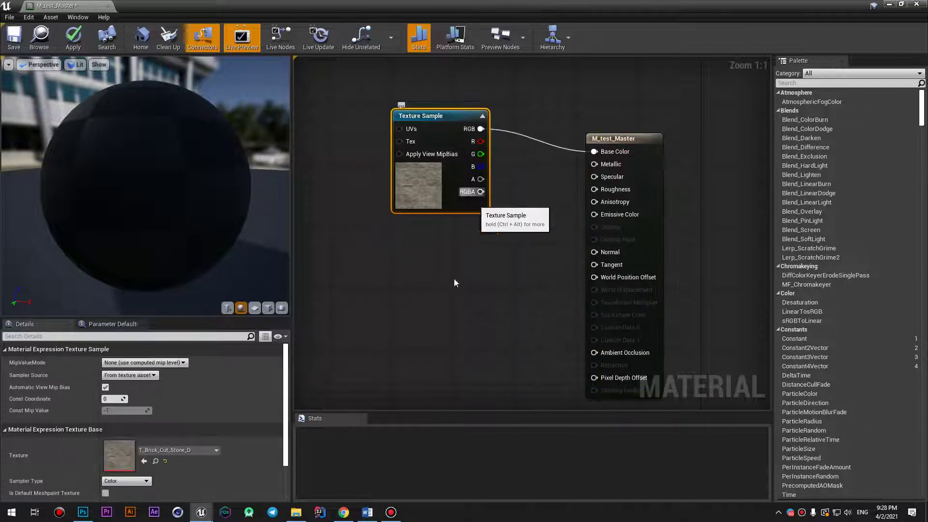
click(410, 335)
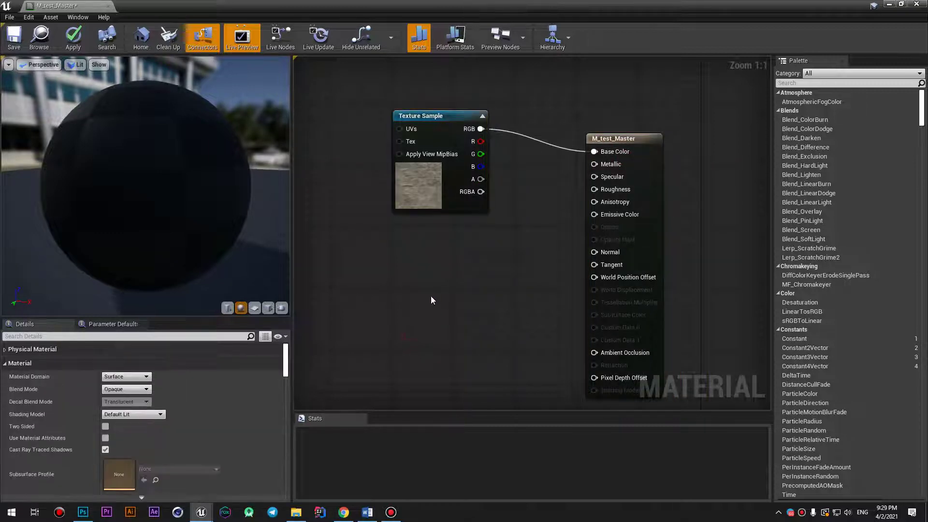
click(431, 296)
mouse_move(453, 298)
mouse_down()
mouse_move(422, 274)
mouse_move(422, 235)
mouse_up()
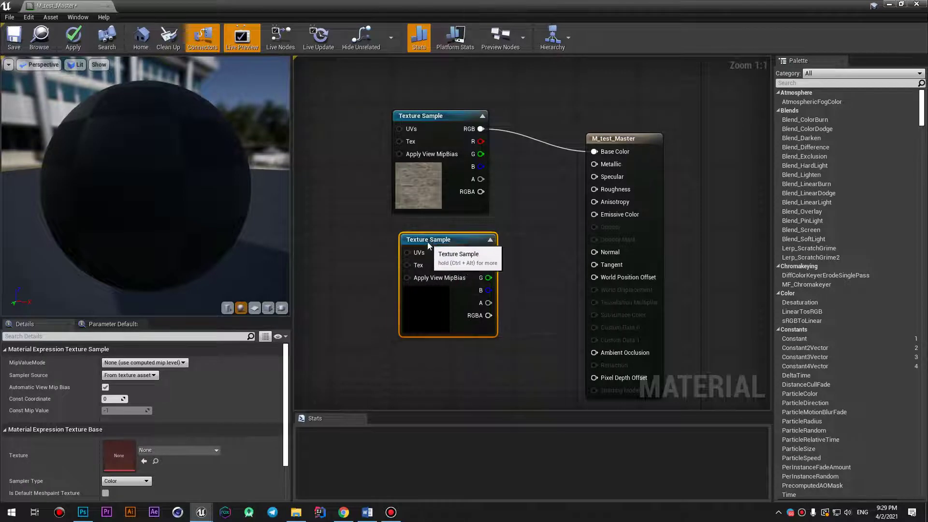
click(444, 113)
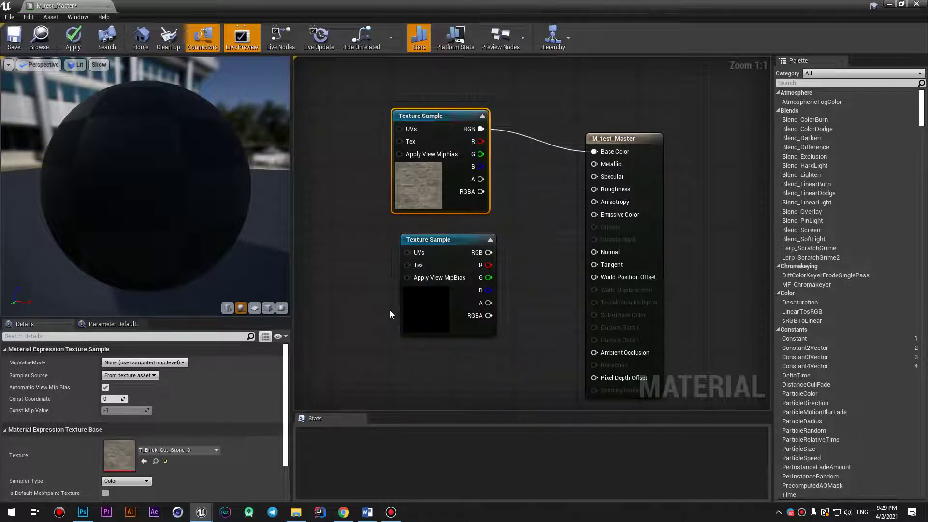
click(186, 451)
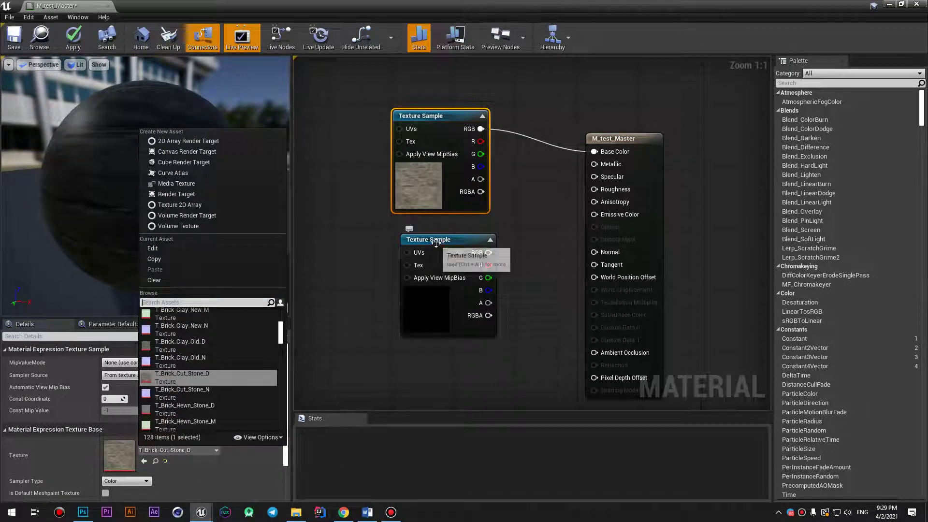
Step: Delete the stone Texture Sample and assign buttoned_chestrfld to the remaining node
click(429, 242)
click(177, 452)
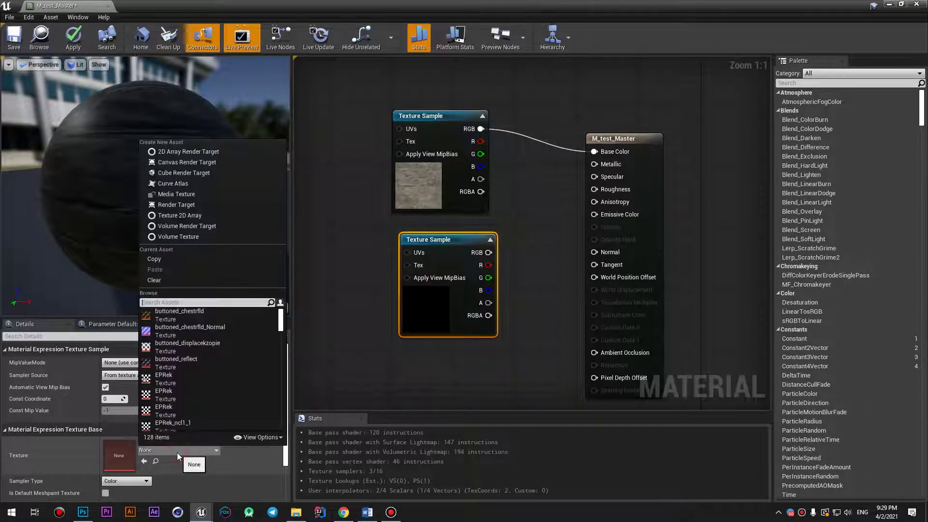
click(464, 118)
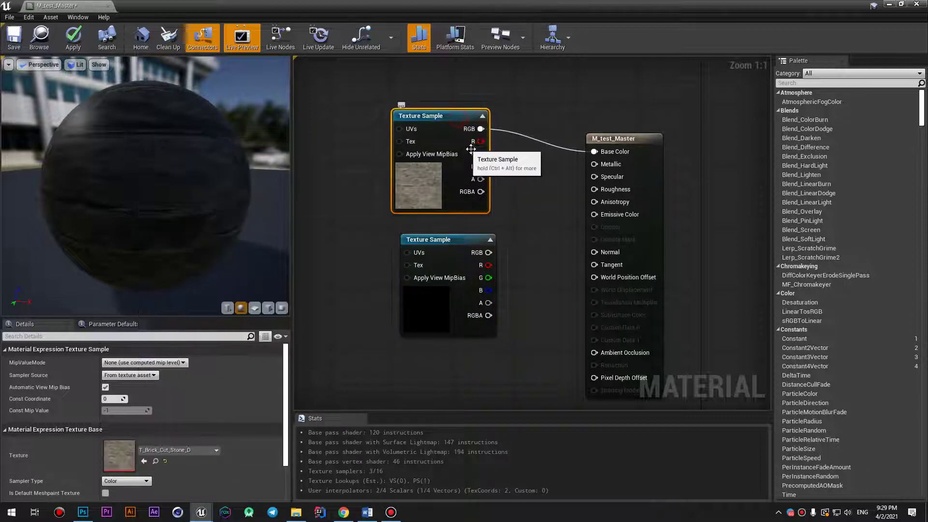
key(Delete)
drag(464, 240, 441, 93)
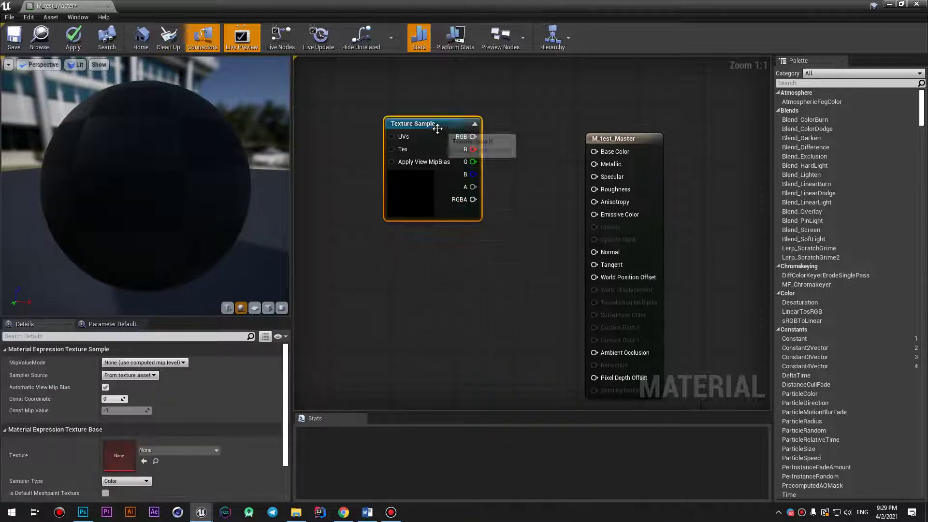
click(160, 450)
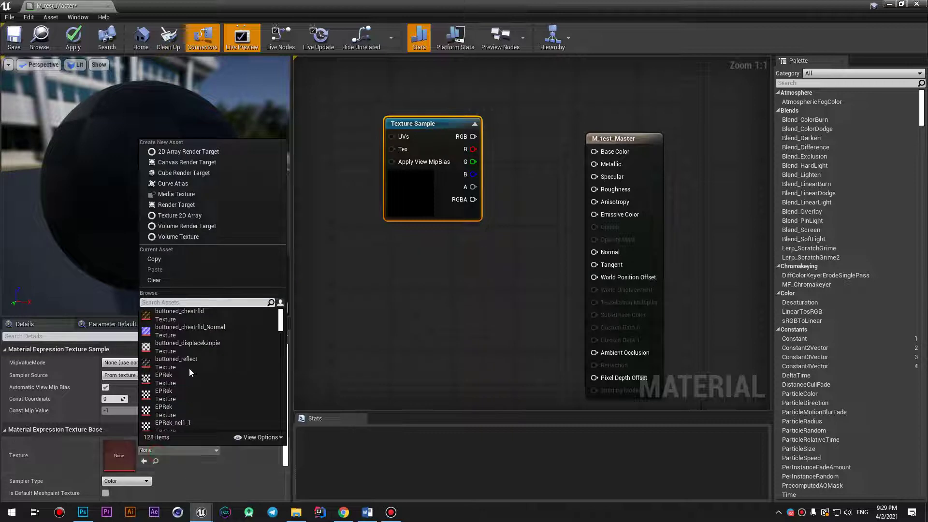
click(187, 314)
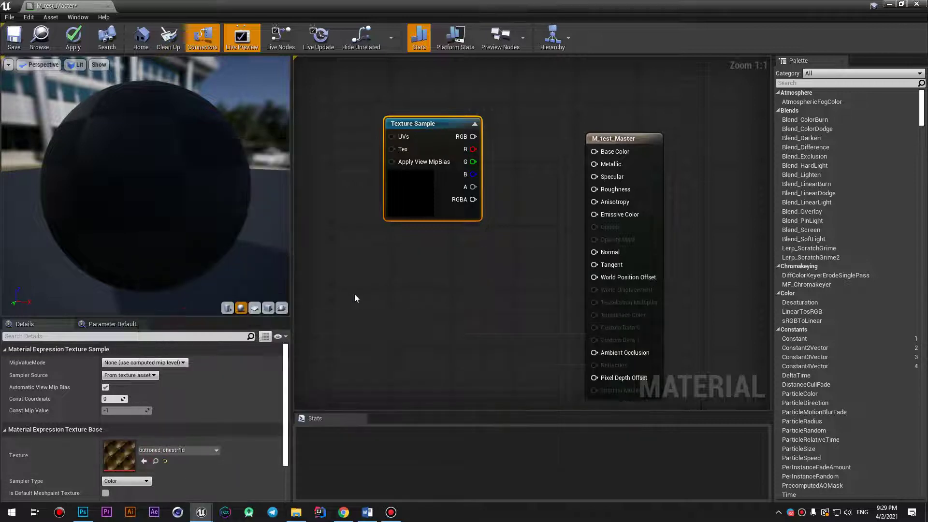
Step: Add another empty Texture Sample below it and restore the material editor window
click(401, 303)
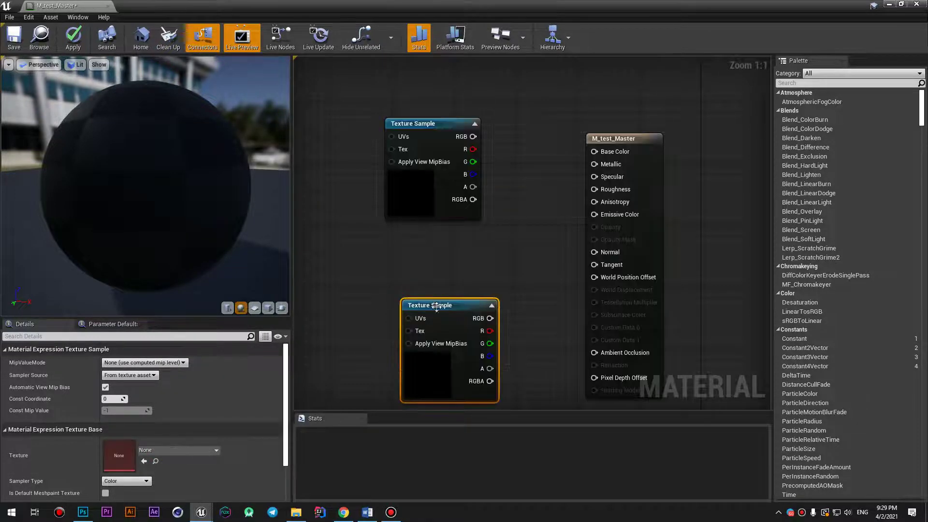
drag(406, 303, 390, 240)
click(179, 450)
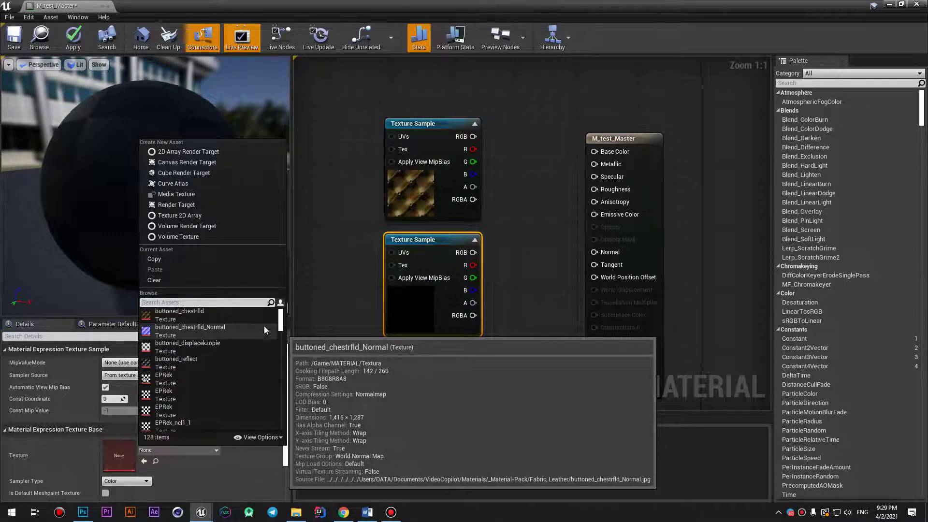
double_click(655, 20)
scroll(675, 189, down, 6)
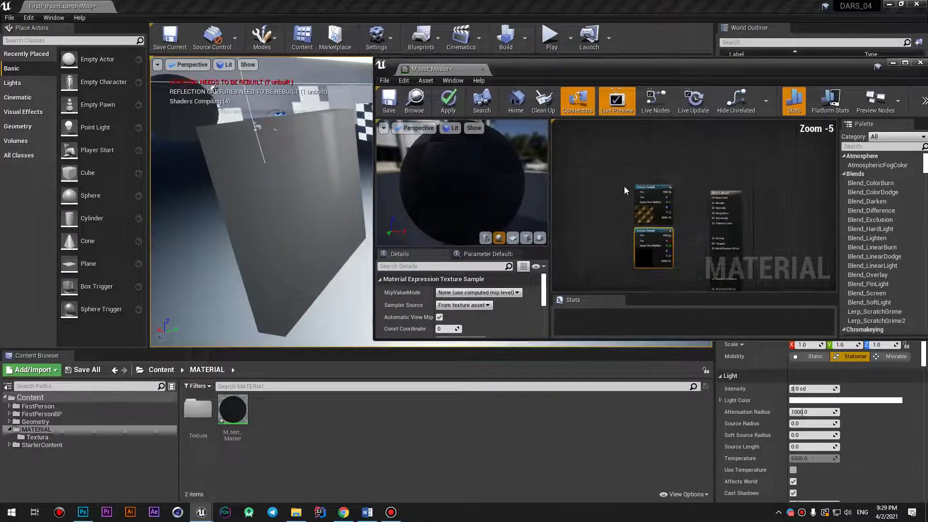
Step: Drag the four buttoned textures from the Textura folder into the graph and spread them out
double_click(199, 410)
click(198, 410)
shift+click(302, 410)
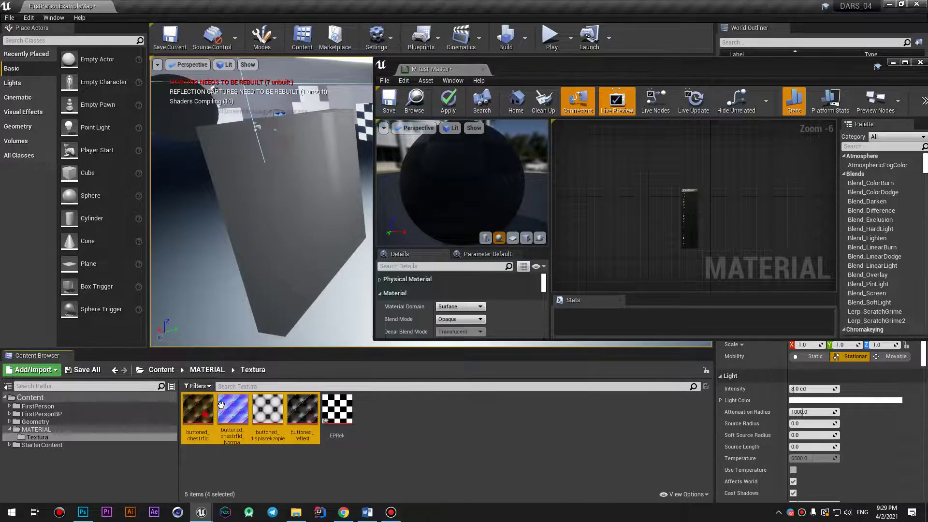
drag(231, 416, 602, 193)
double_click(531, 4)
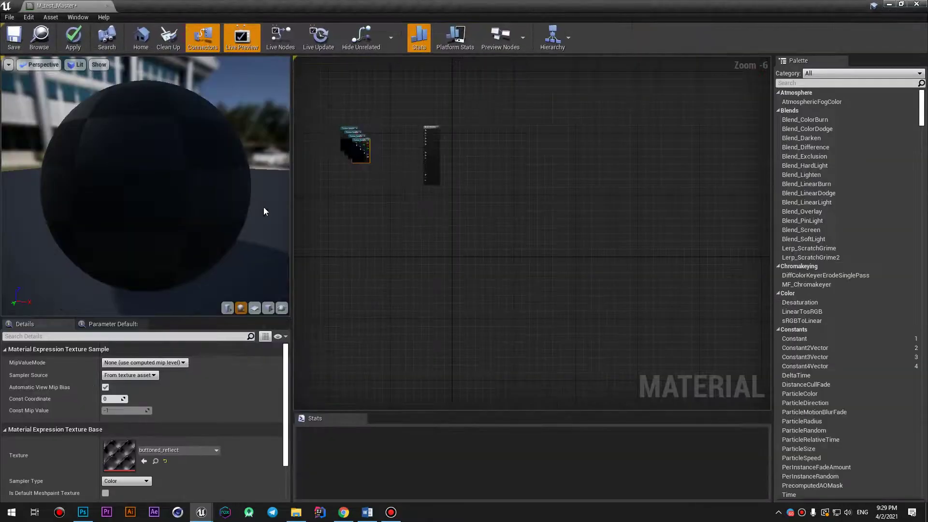
scroll(433, 138, up, 3)
right_drag(433, 137, 433, 242)
drag(439, 178, 493, 289)
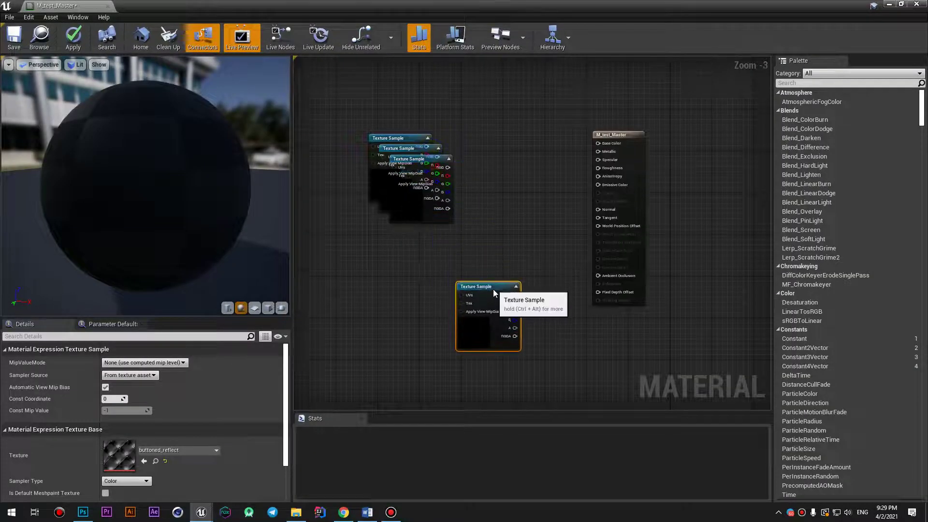
drag(414, 156, 408, 250)
drag(416, 148, 483, 196)
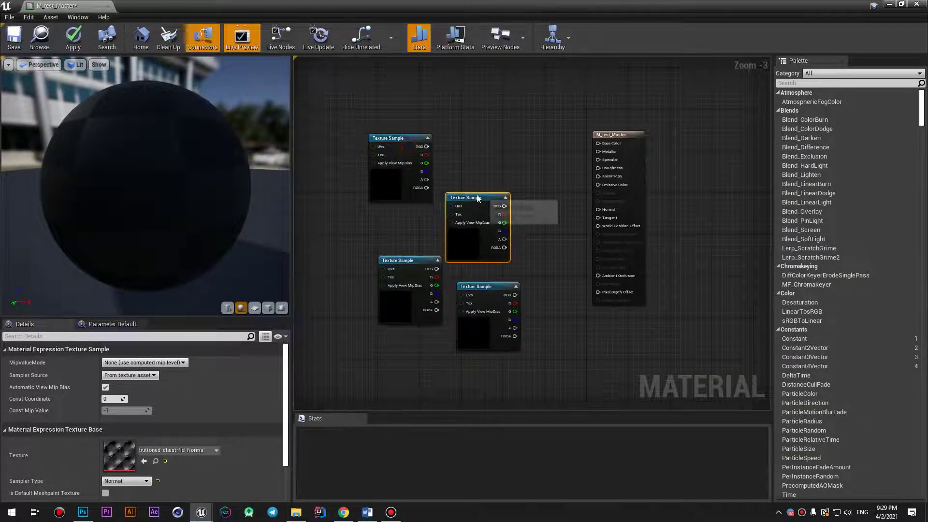
scroll(500, 192, up, 2)
Step: Wire buttoned_chestrfld's RGB into Base Color and the normal map into Normal
click(379, 138)
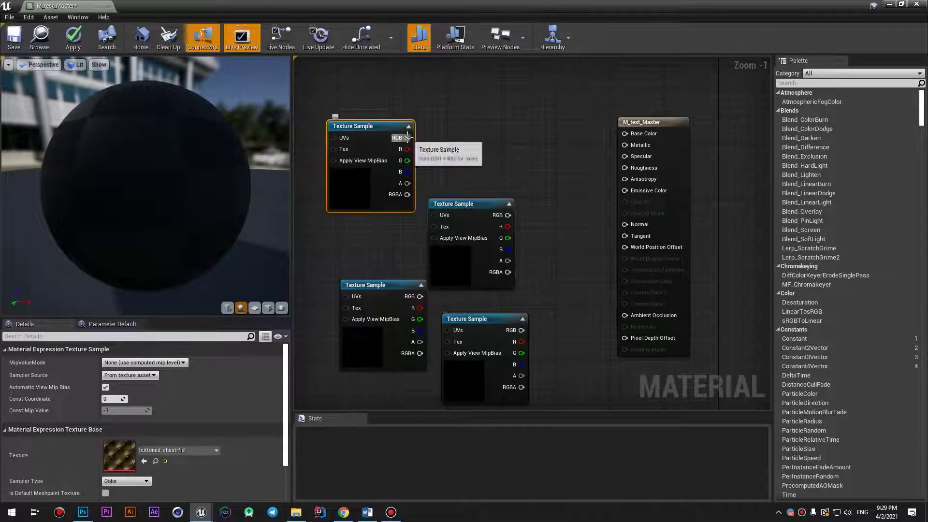
drag(408, 138, 624, 133)
mouse_move(382, 127)
mouse_down()
mouse_move(537, 65)
mouse_move(481, 125)
mouse_up()
right_drag(483, 273, 479, 187)
click(470, 187)
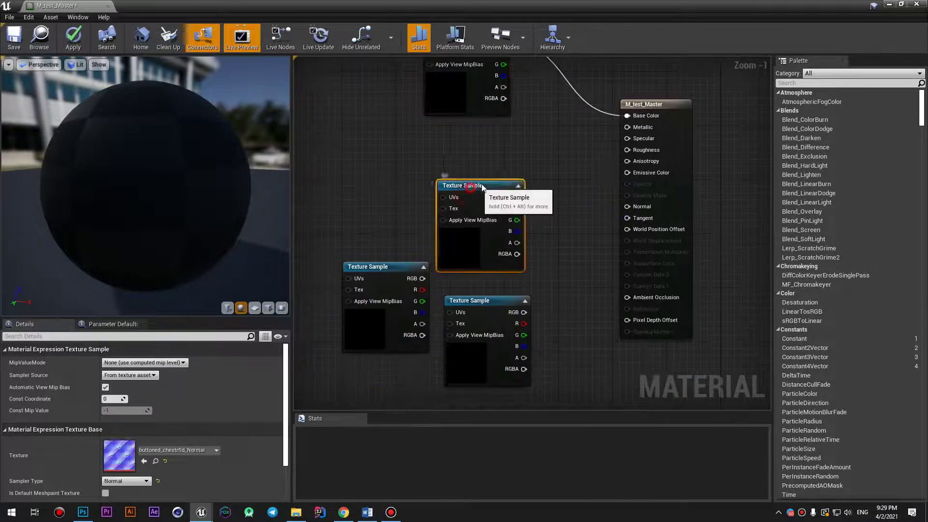
mouse_move(482, 188)
mouse_down()
mouse_move(489, 181)
mouse_move(627, 207)
mouse_up()
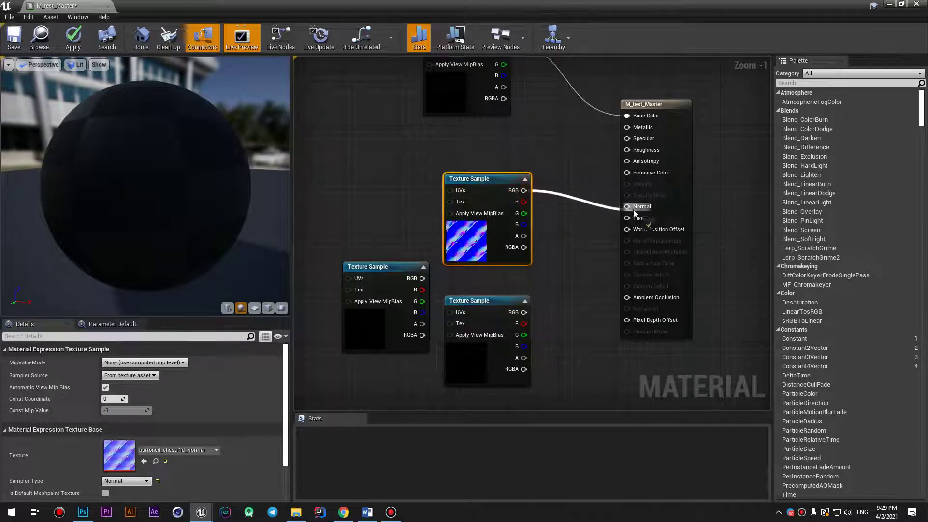
Step: Wire buttoned_reflect into Metallic and stack the reflect, normal-map and displacement nodes in a column
drag(363, 266, 343, 259)
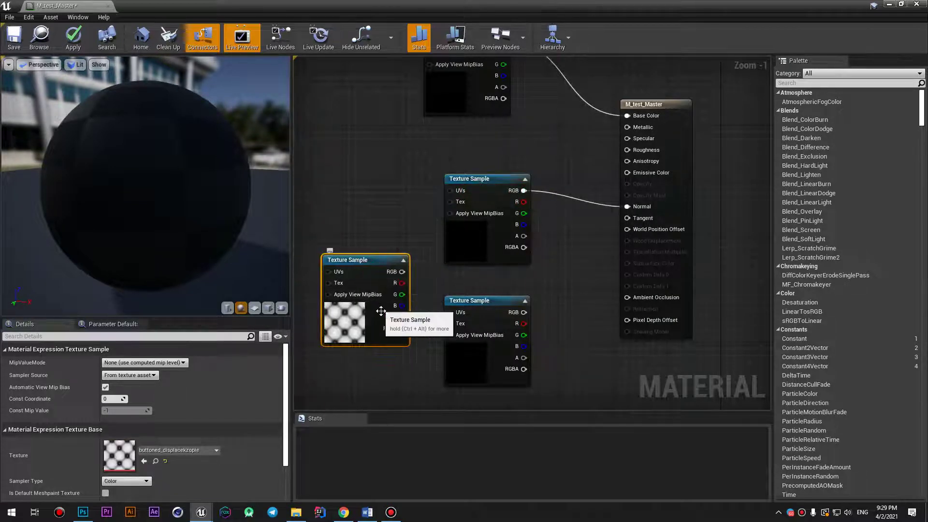
mouse_move(532, 340)
mouse_down()
mouse_move(548, 340)
mouse_move(627, 195)
mouse_up()
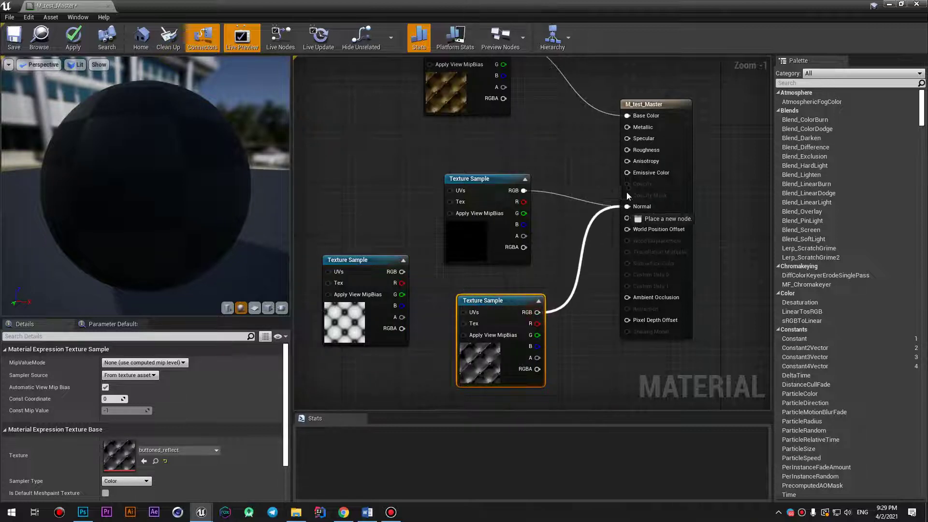
drag(627, 150, 618, 308)
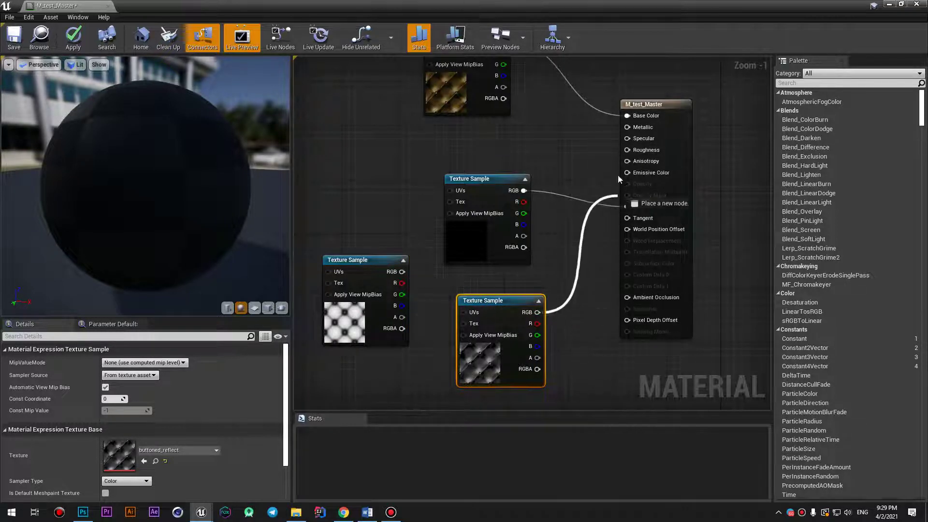
drag(627, 132, 626, 128)
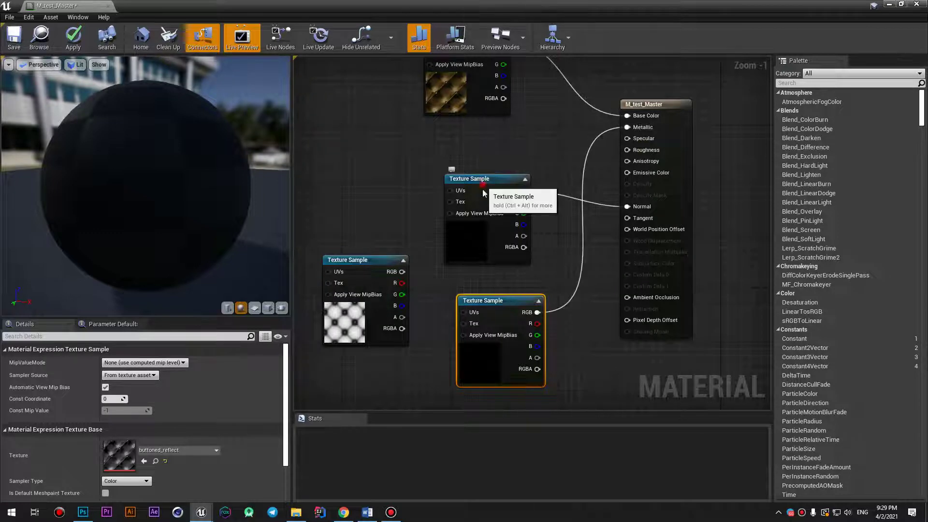
drag(482, 192, 482, 382)
drag(493, 306, 480, 164)
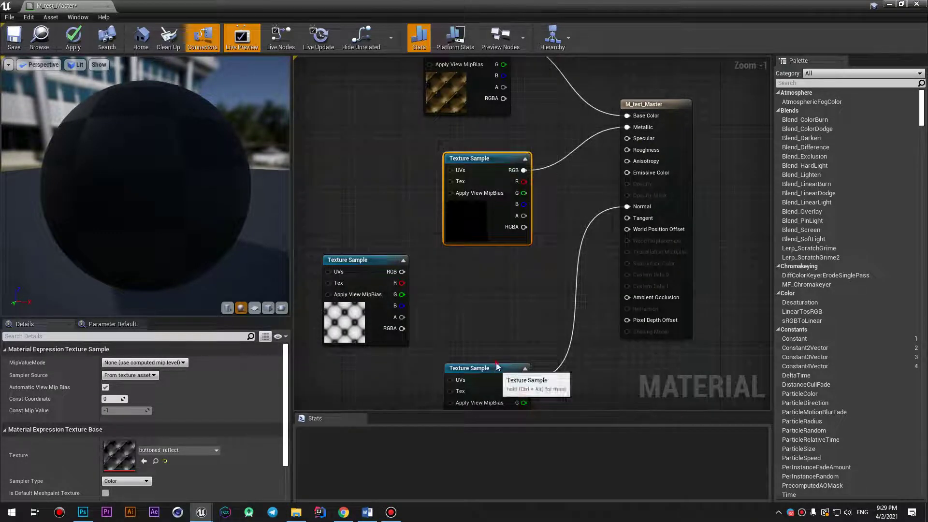
drag(497, 368, 499, 258)
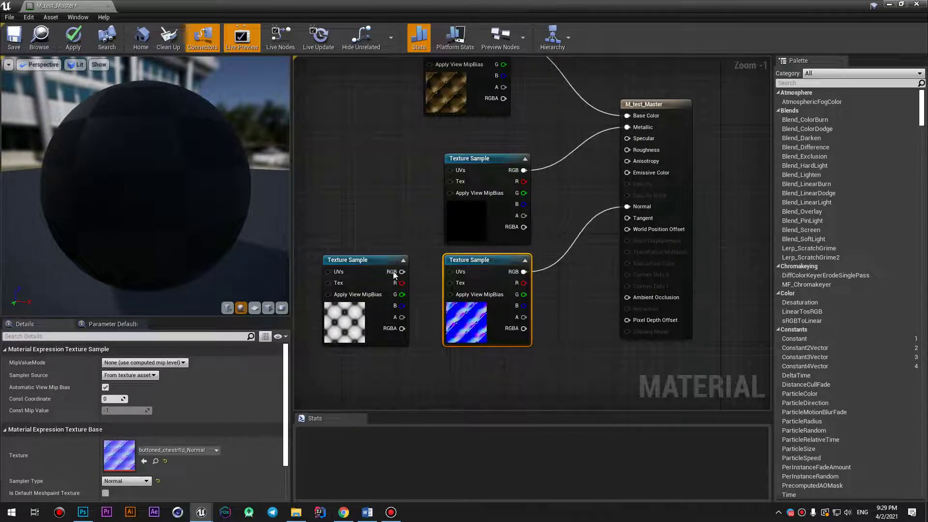
mouse_move(394, 275)
mouse_down()
mouse_move(490, 306)
mouse_move(570, 223)
mouse_up()
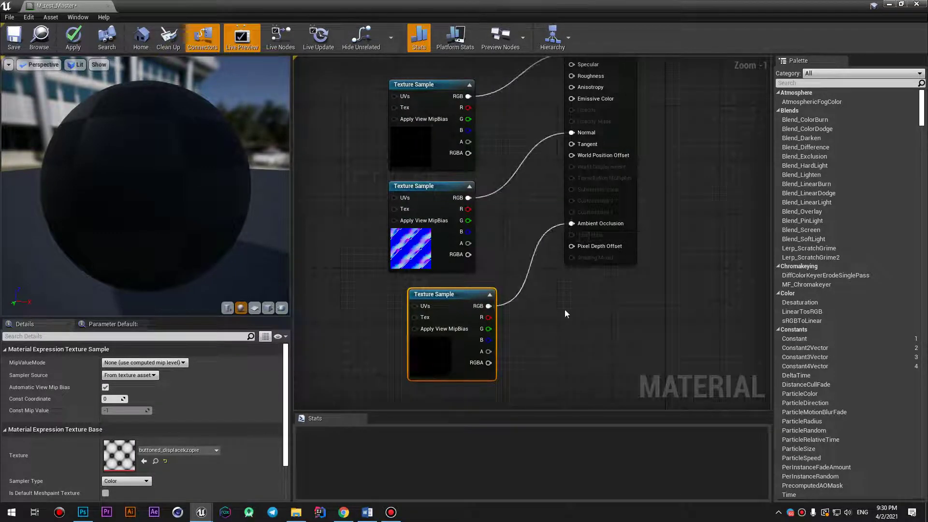
Step: Apply and compile the material, then orbit the preview sphere to inspect the brown buttoned leather
click(83, 40)
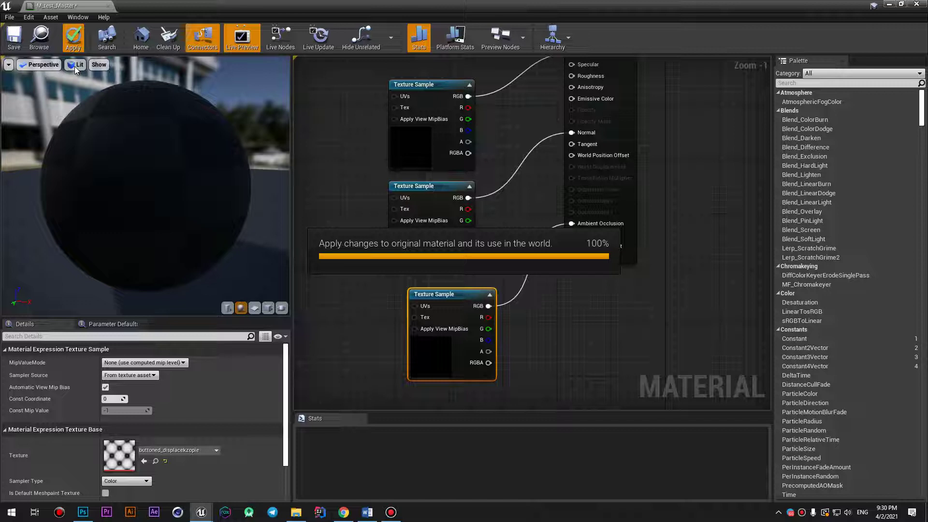
click(74, 66)
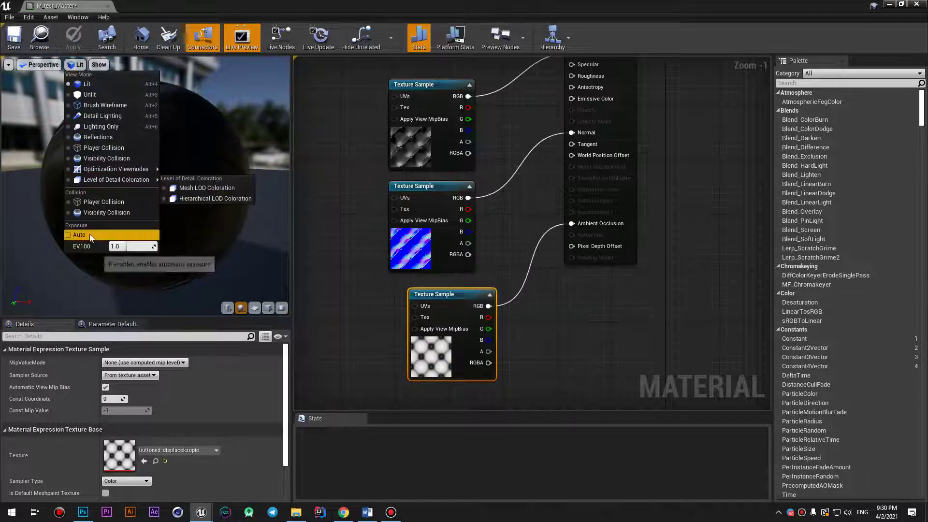
click(184, 199)
drag(184, 199, 252, 194)
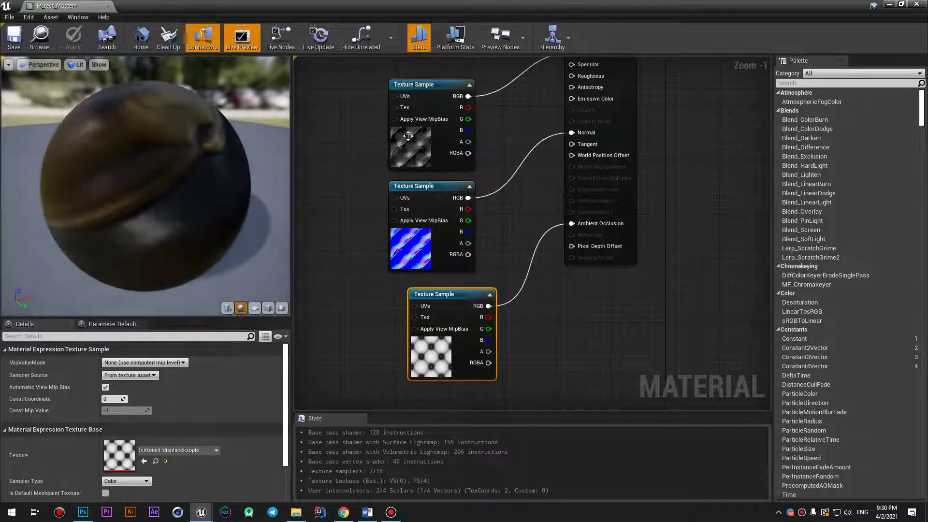
right_drag(505, 143, 527, 151)
scroll(527, 151, down, 1)
scroll(527, 150, down, 1)
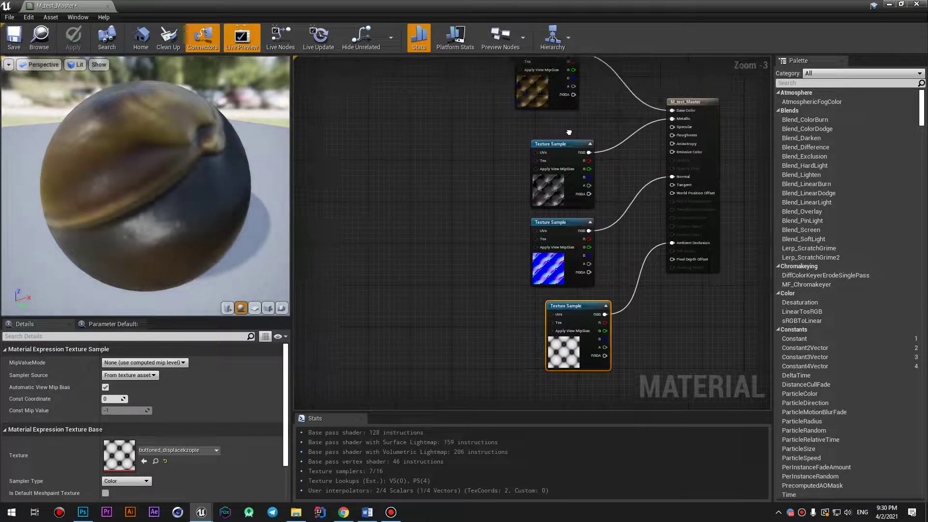
Step: Add a TexCoord node left of the textures and stack the texture nodes in a column
right_click(392, 217)
text(tex)
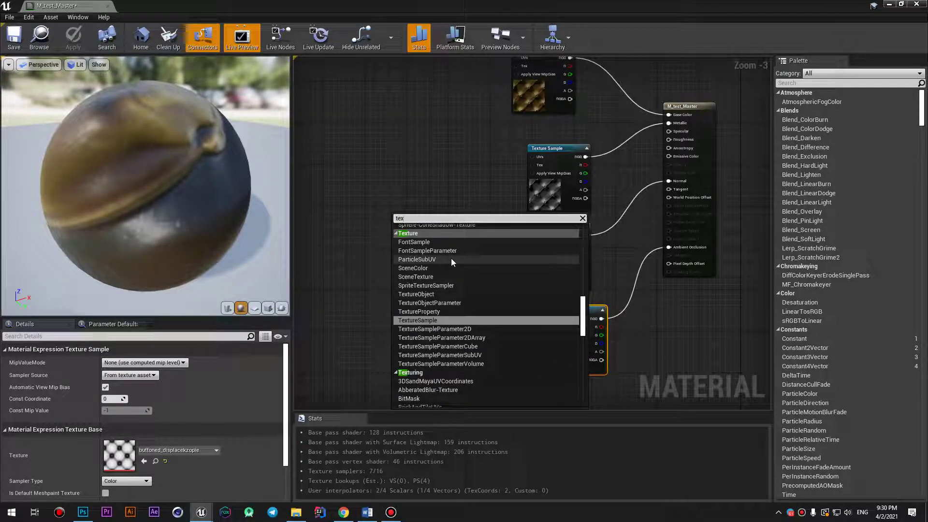
key(BackSpace)
key(BackSpace)
key(BackSpace)
click(411, 176)
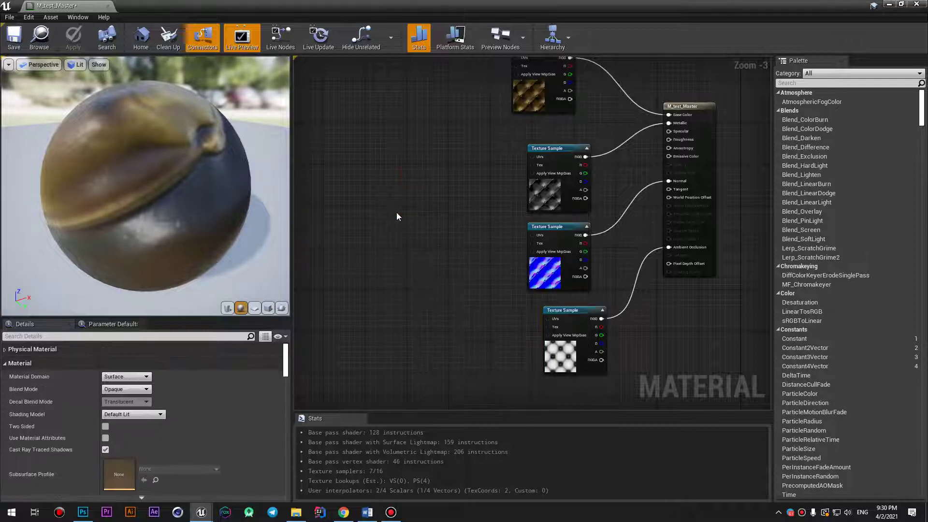
click(397, 221)
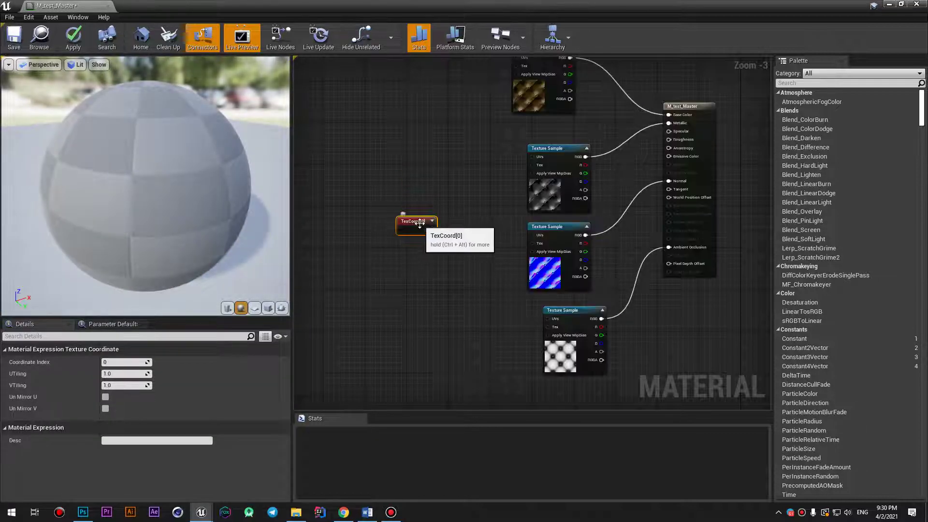
drag(401, 217, 370, 175)
right_drag(443, 145, 440, 197)
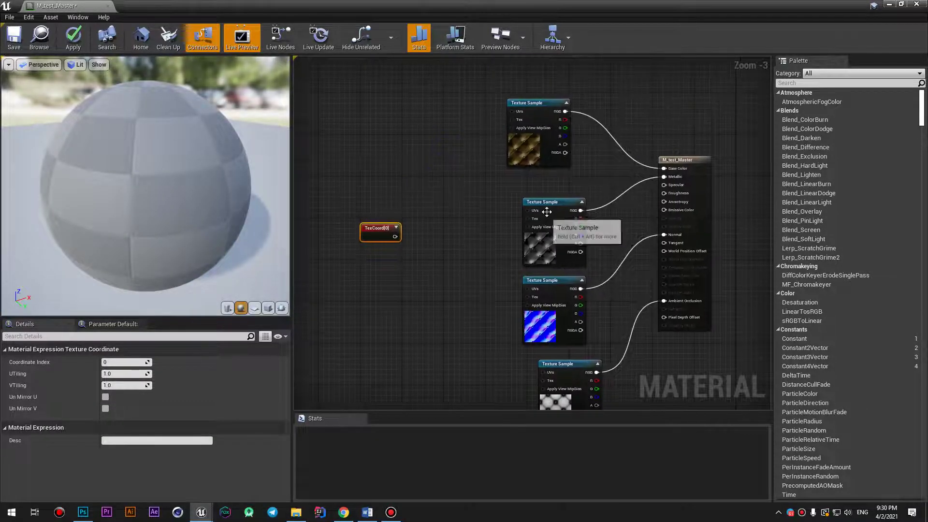
click(527, 182)
drag(544, 281, 528, 250)
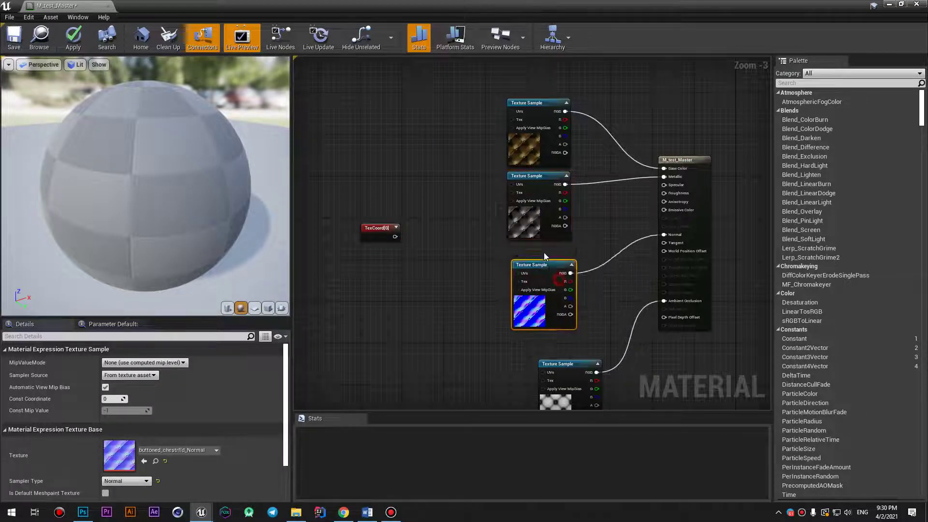
drag(572, 363, 542, 322)
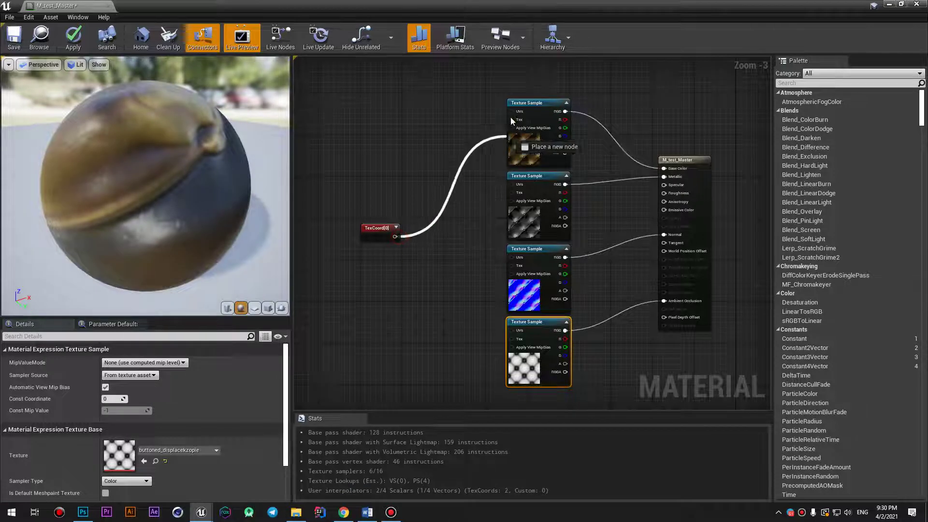
Step: Wire the TexCoord output into the UVs of all four Texture Samples
drag(395, 237, 511, 112)
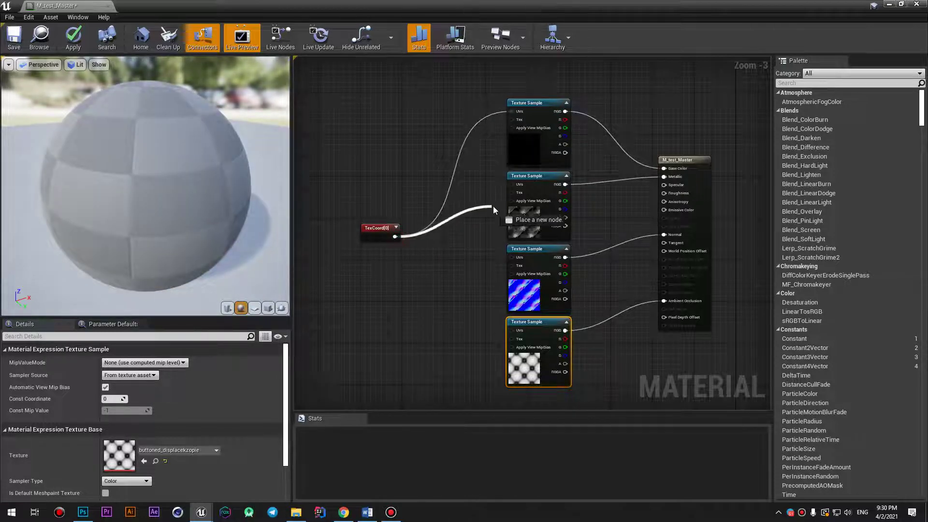
drag(395, 236, 512, 185)
drag(396, 237, 517, 263)
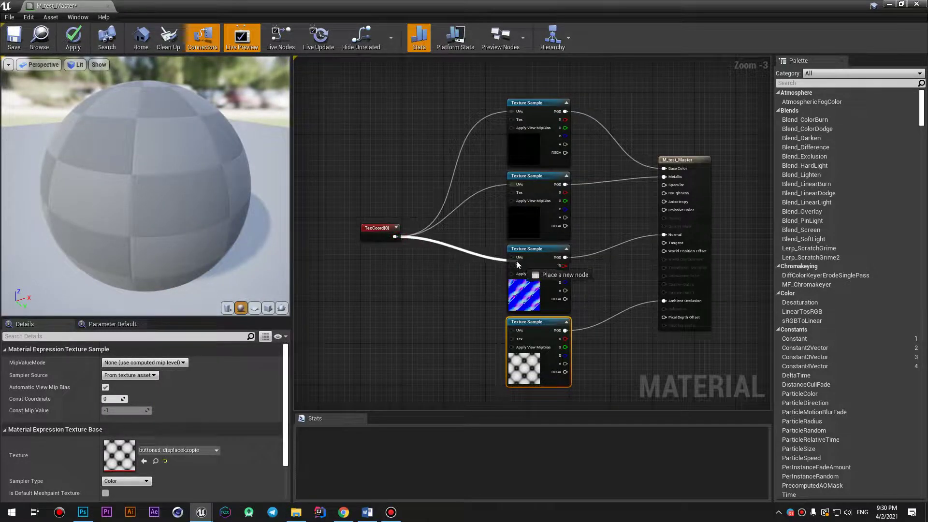
drag(396, 236, 511, 331)
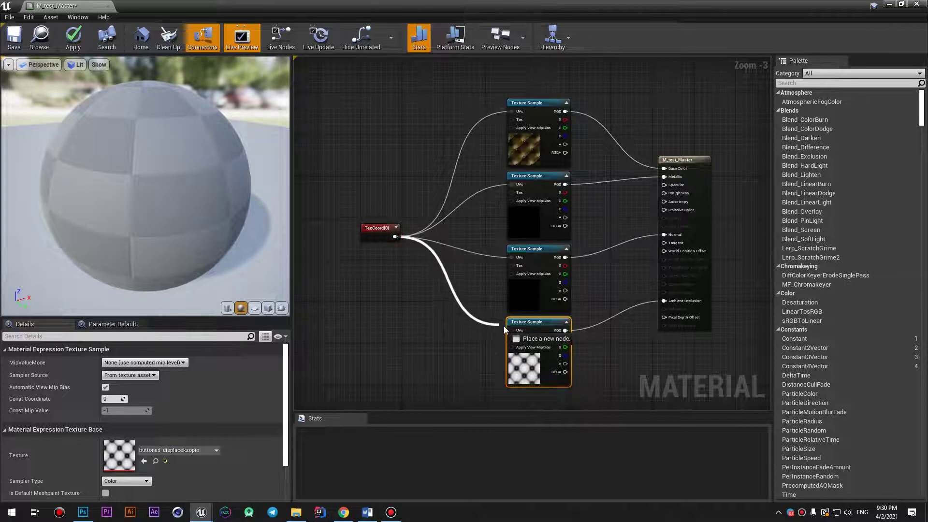
click(377, 230)
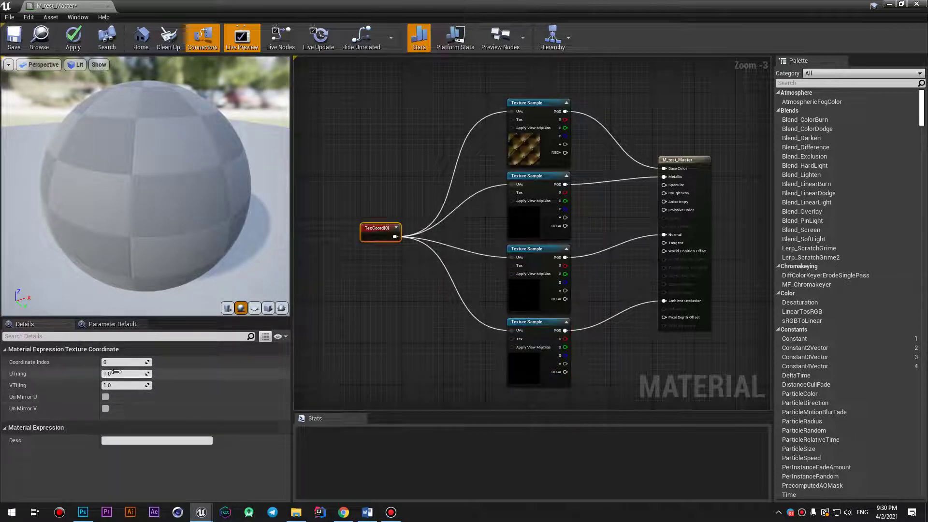
Step: Set the TexCoord UTiling and VTiling to 5.0, check the preview, and save M_test_Master
text(3)
click(114, 374)
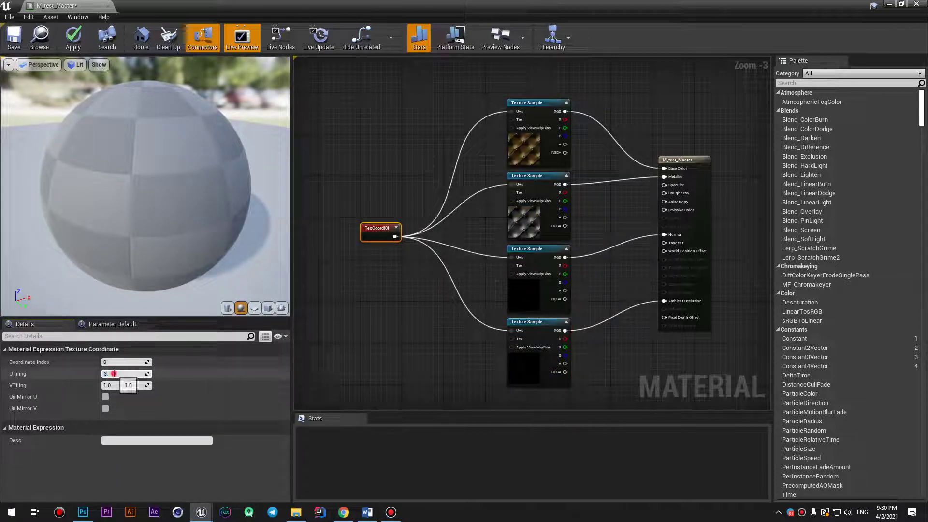
click(126, 385)
text(5)
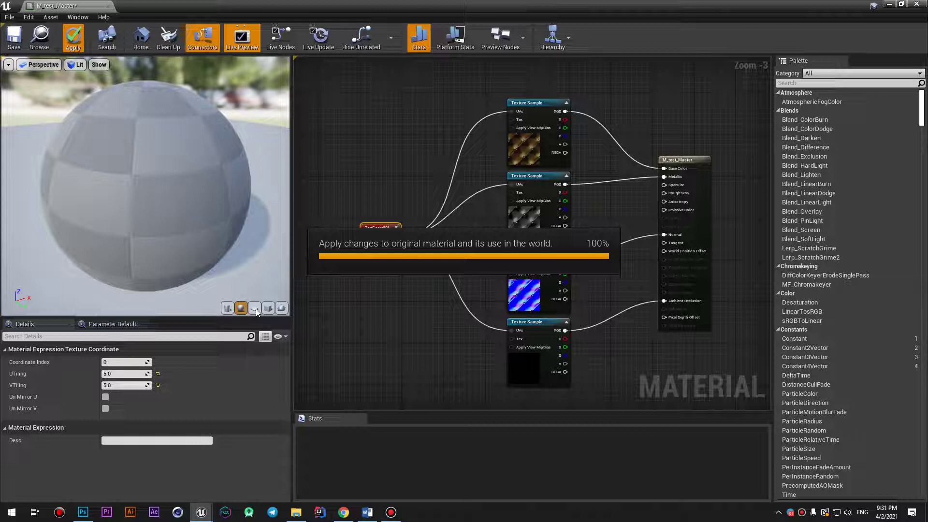
mouse_move(251, 212)
mouse_down()
mouse_move(280, 208)
mouse_move(261, 208)
mouse_up()
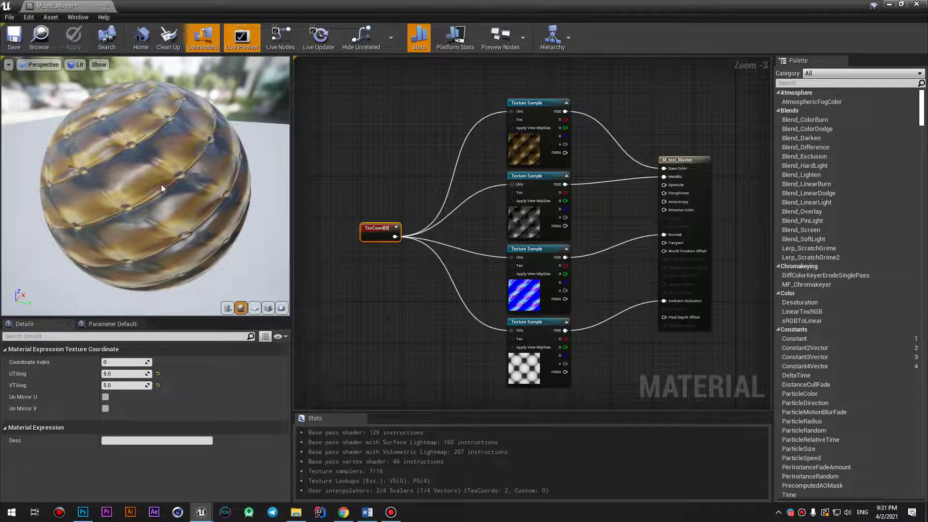
click(14, 37)
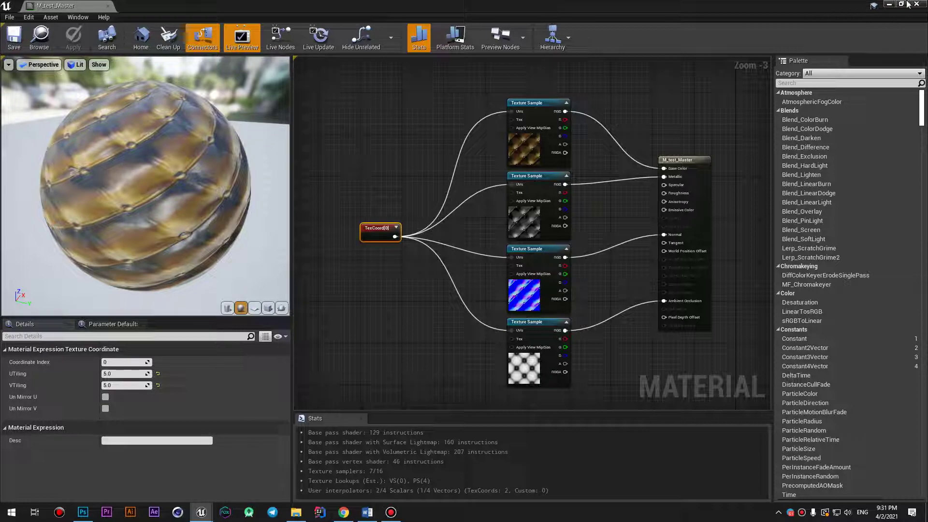
Step: Close the material editor, delete the PointLight, and place a Directional Light in the room
click(912, 6)
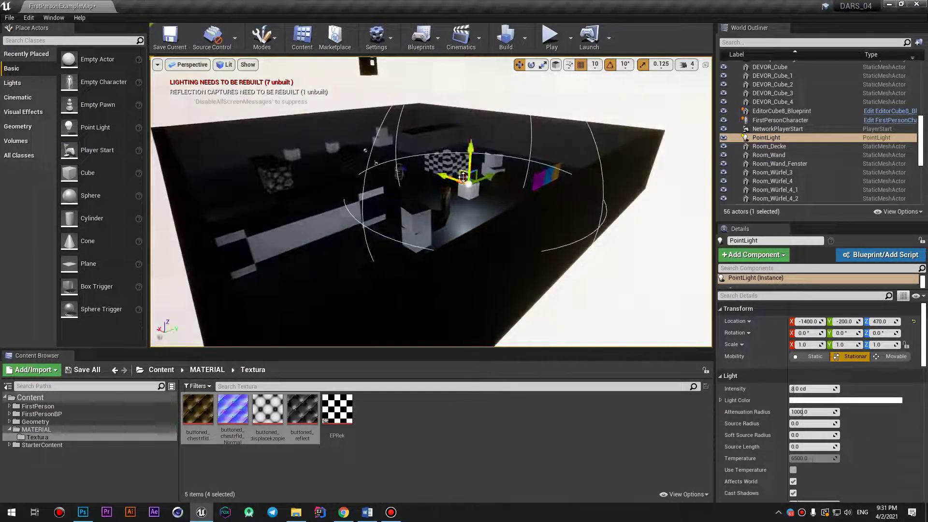
key(Delete)
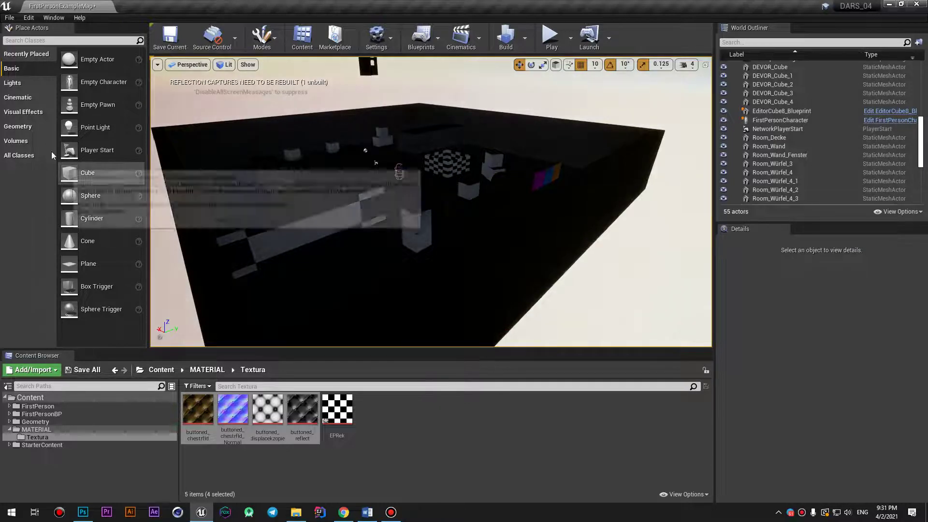
click(13, 82)
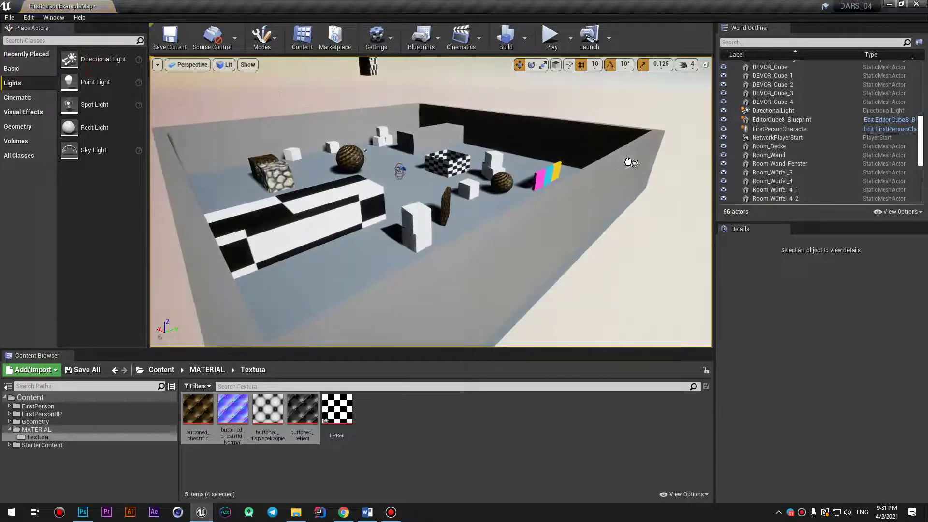
drag(90, 67, 601, 136)
right_drag(431, 202, 432, 202)
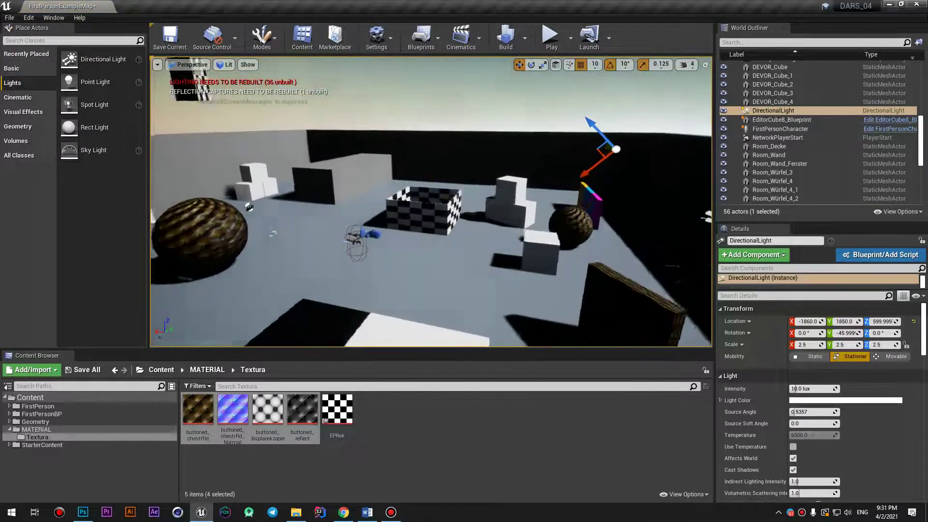
Step: Delete the textured sphere and dark plank, undoing an accidental deletion first
right_drag(633, 112, 633, 113)
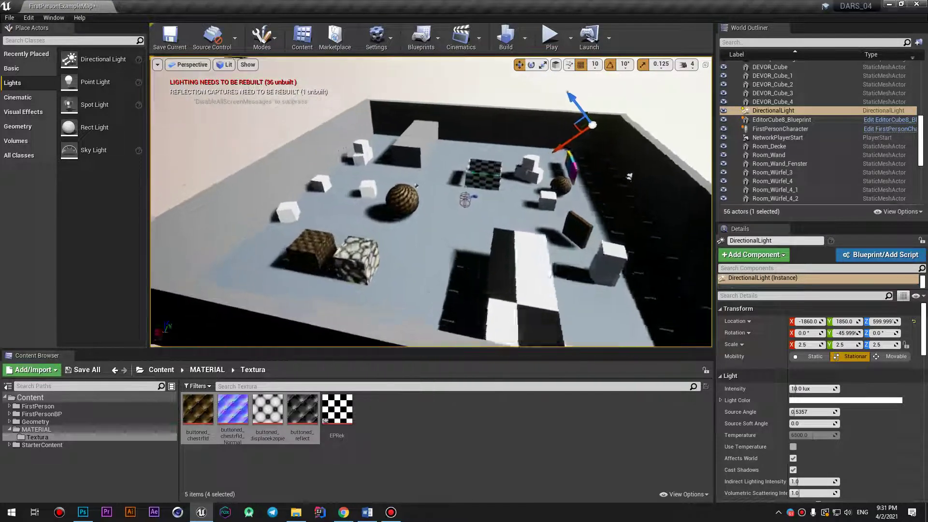
key(Delete)
key(Delete)
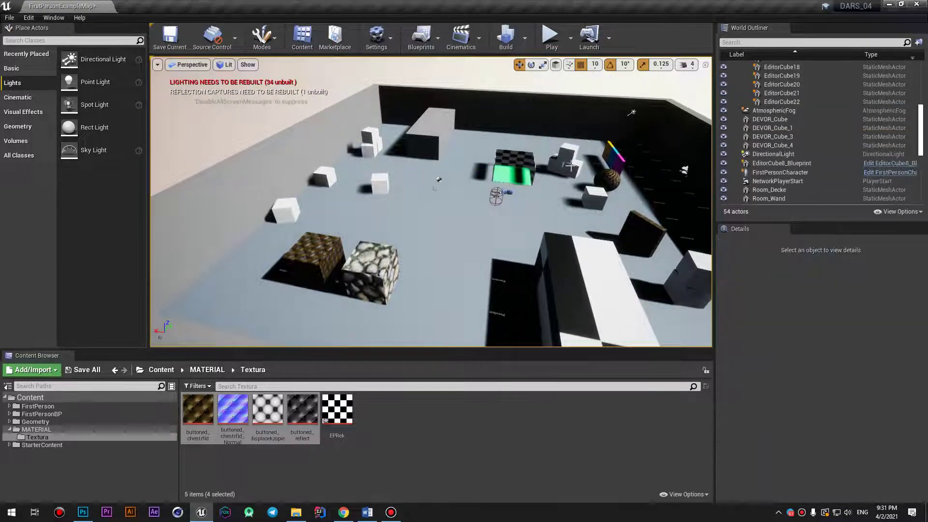
key(ctrl+z)
right_drag(532, 102, 532, 101)
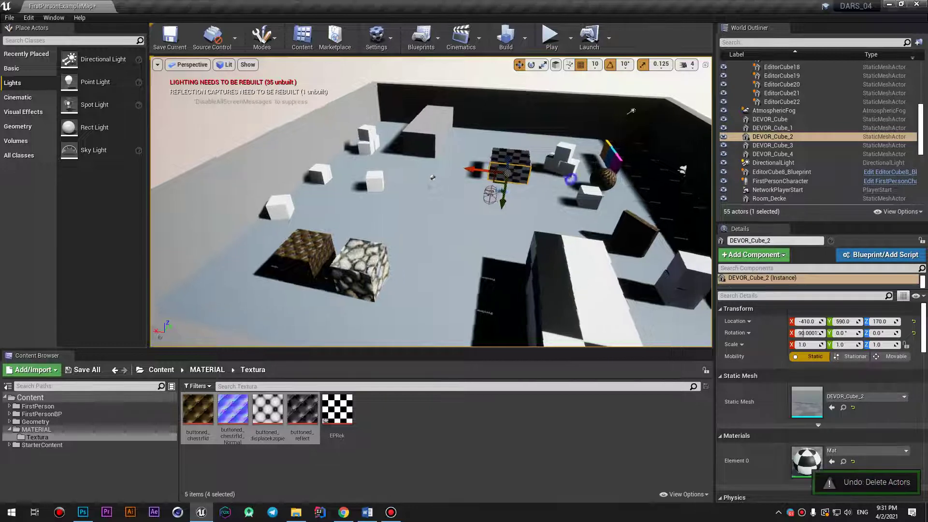
click(491, 194)
key(Delete)
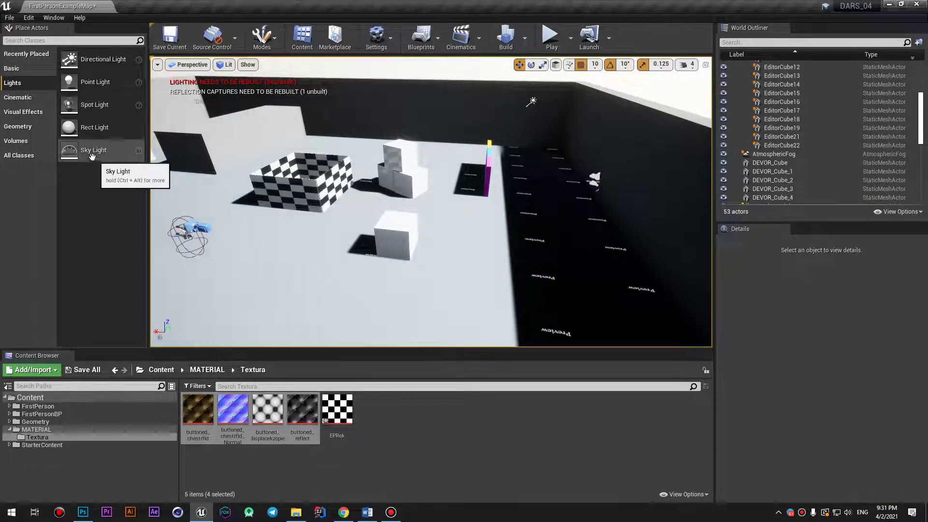
Step: Add a Sky Light to the level and look over the viewport's Show options
drag(93, 150, 421, 208)
right_drag(426, 208, 414, 221)
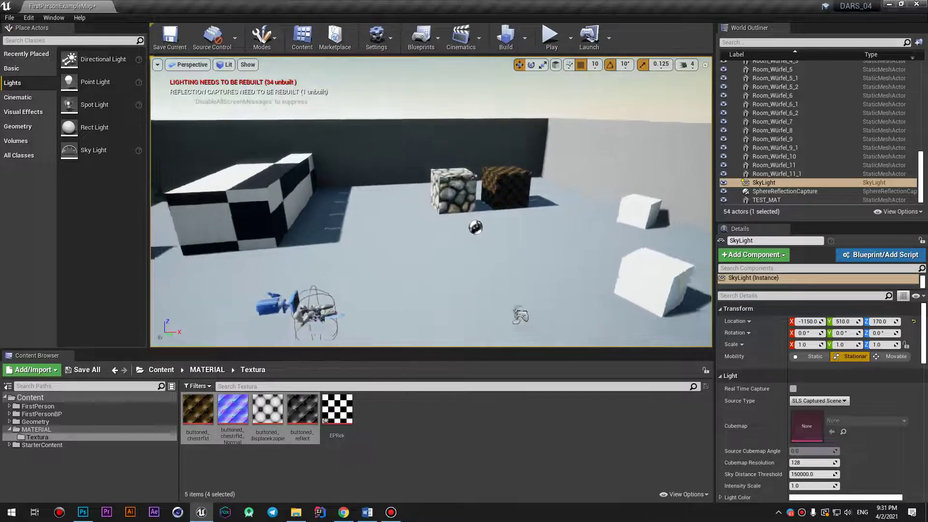
right_drag(414, 221, 414, 221)
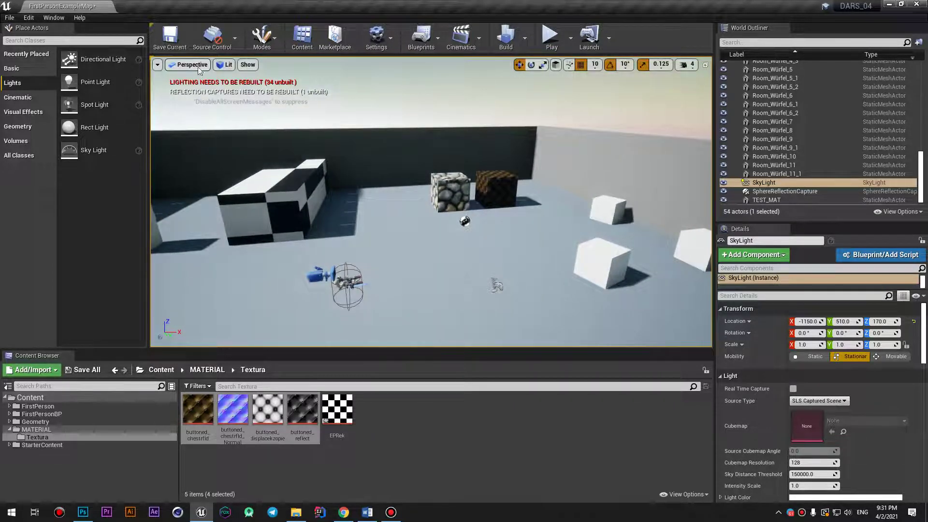
click(247, 67)
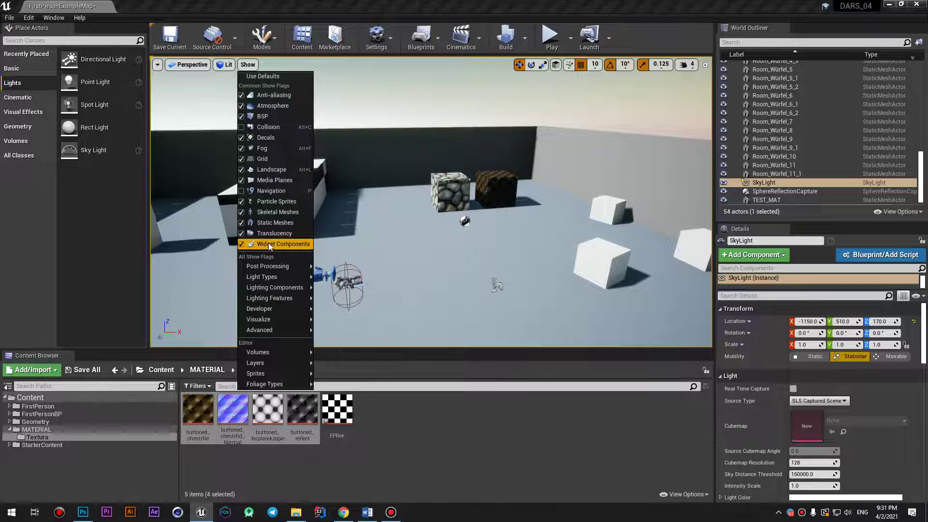
mouse_move(285, 318)
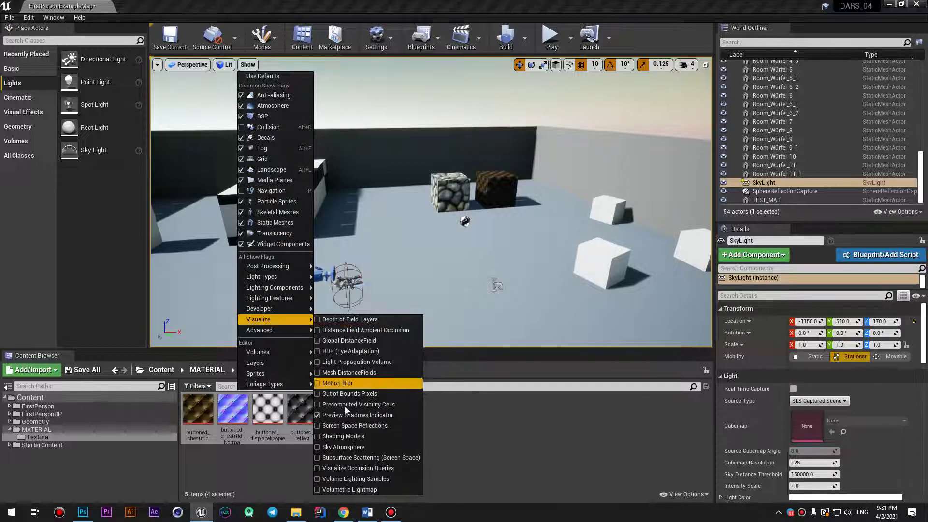
click(460, 210)
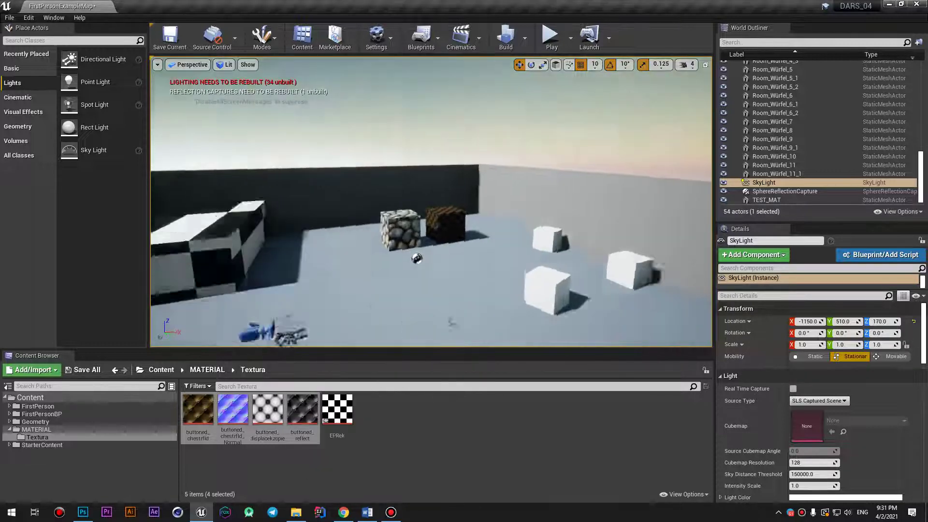
scroll(442, 245, up, 10)
Step: Reset both cubes' Element 0 materials to default and duplicate a plain cube along X
click(442, 245)
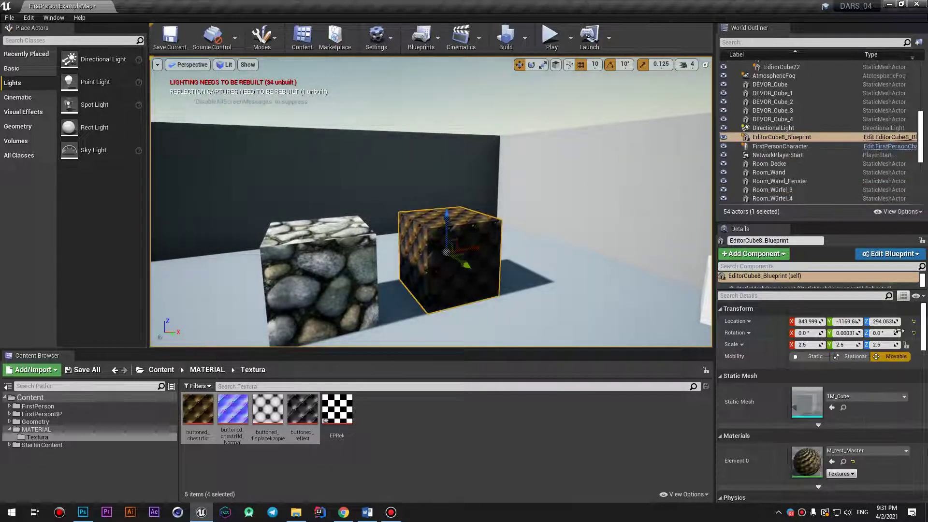
click(853, 464)
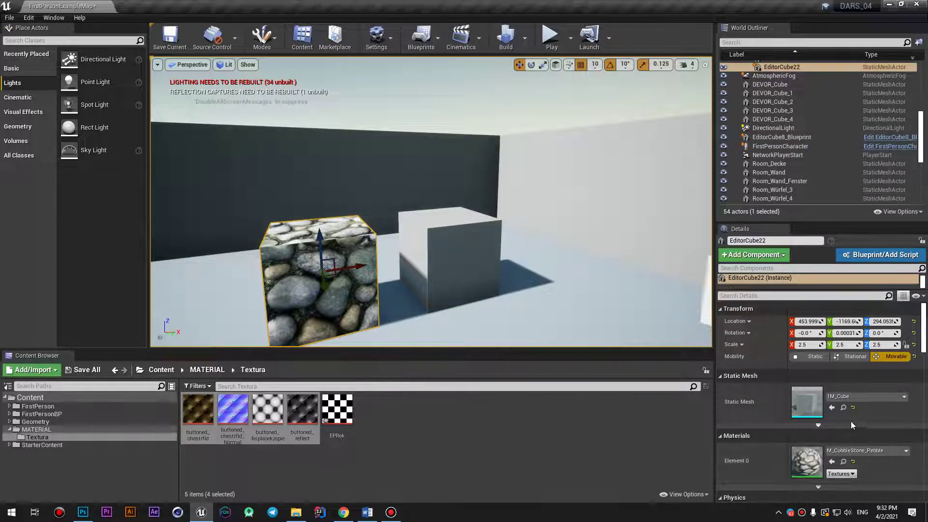
click(853, 463)
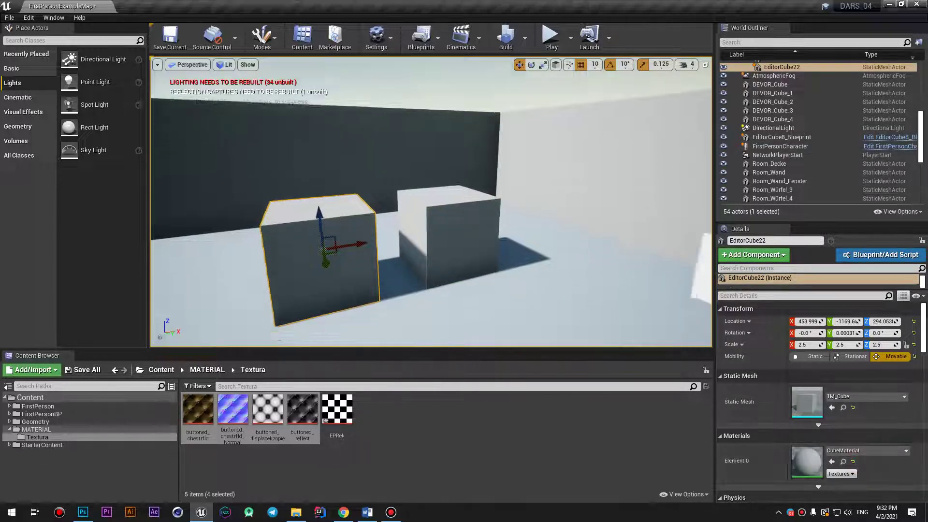
scroll(430, 217, down, 3)
alt+drag(426, 208, 301, 205)
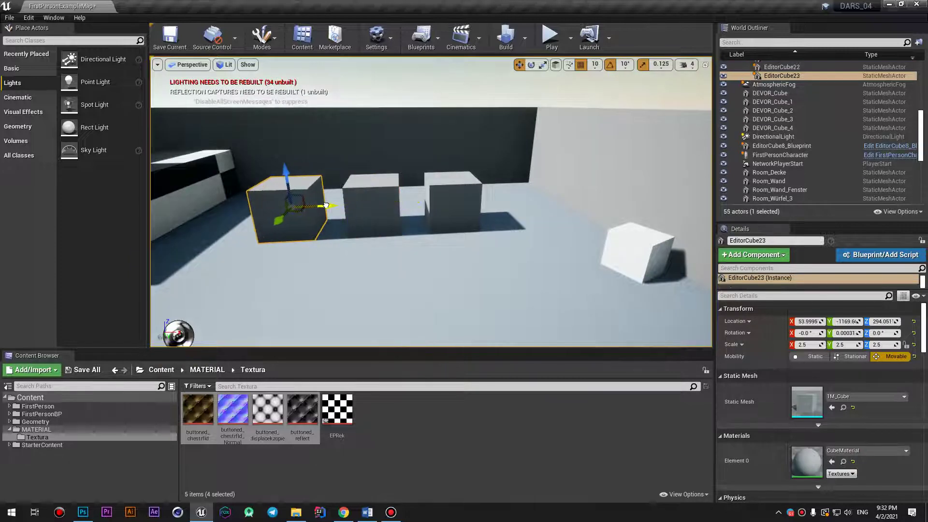
mouse_move(422, 216)
right_down()
mouse_move(506, 207)
mouse_move(479, 207)
right_up()
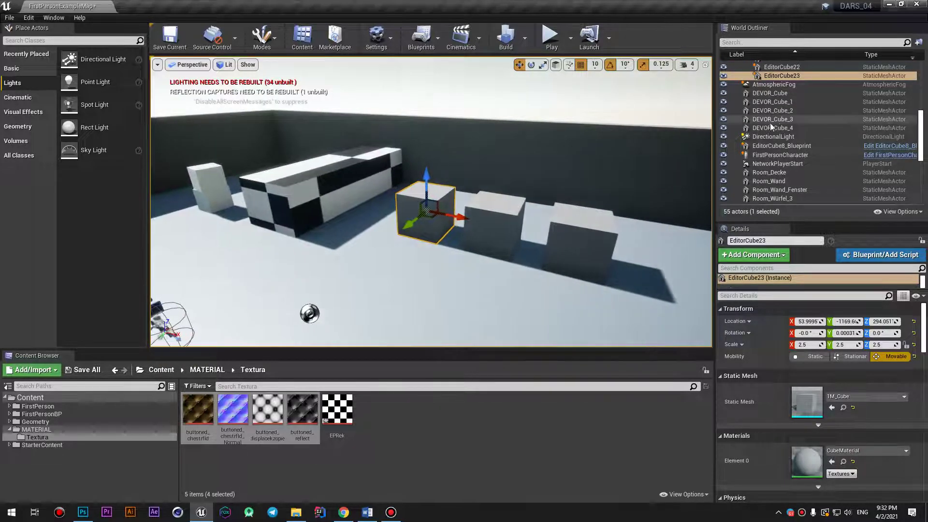
Step: Rotate the Directional Light to about 33.6, -33.4, -50.4 for long shadows behind the cubes
click(773, 137)
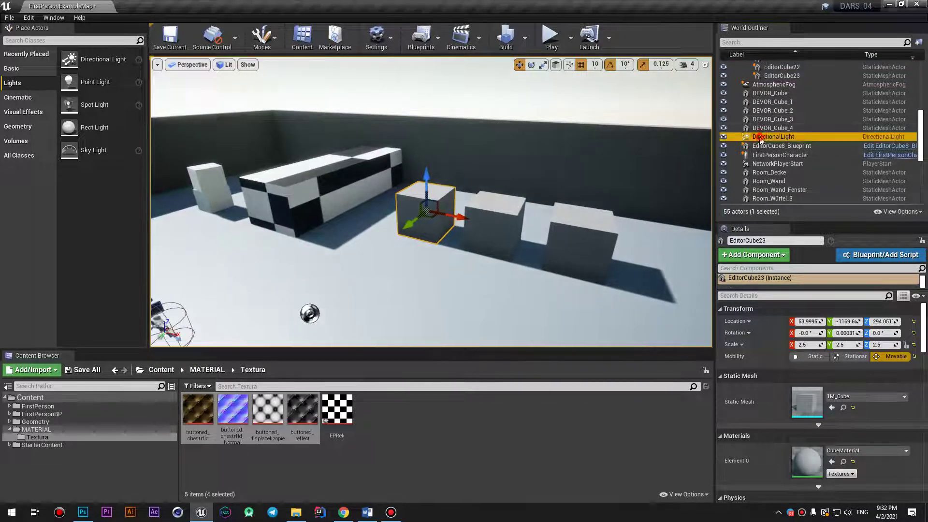
click(532, 65)
key(f)
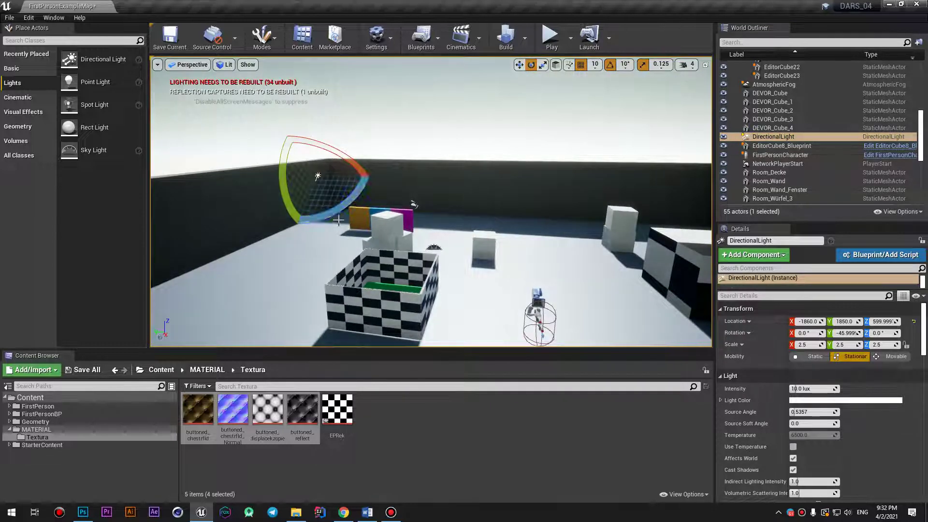
drag(339, 220, 295, 242)
right_drag(430, 203, 387, 218)
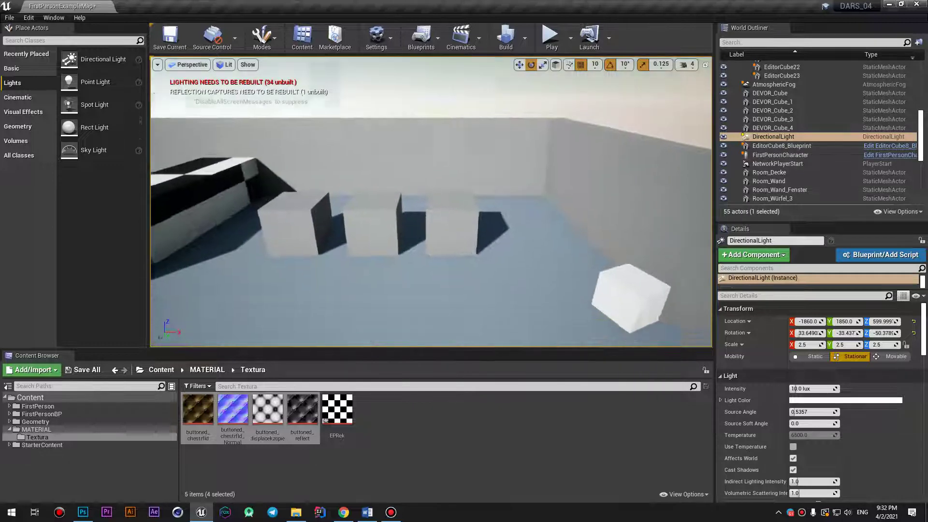
right_drag(396, 141, 396, 140)
right_drag(441, 175, 441, 175)
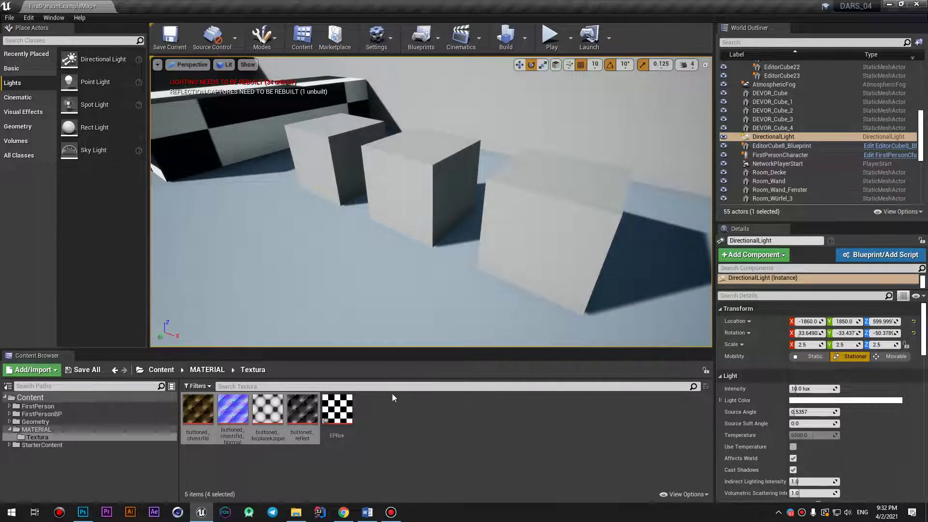
Step: Drag M_test_Master from the MATERIAL folder onto a plain cube
click(32, 428)
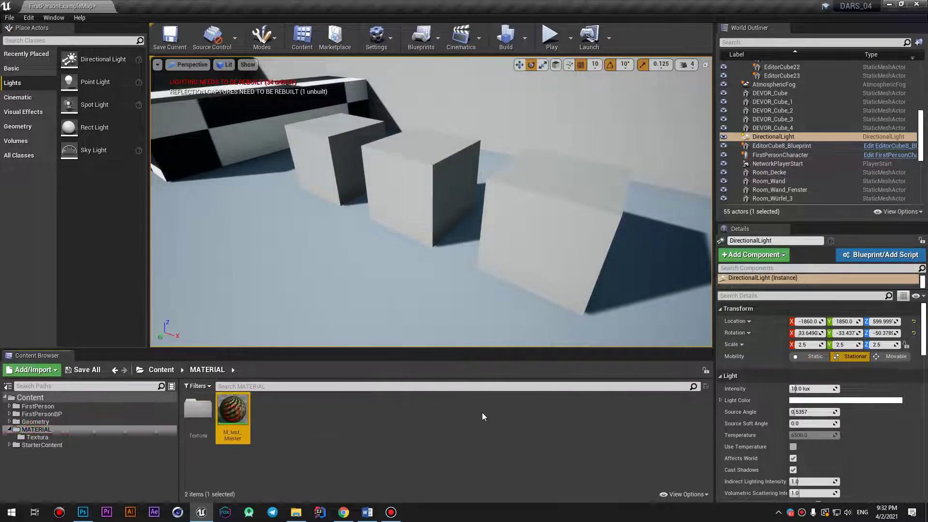
drag(239, 414, 323, 166)
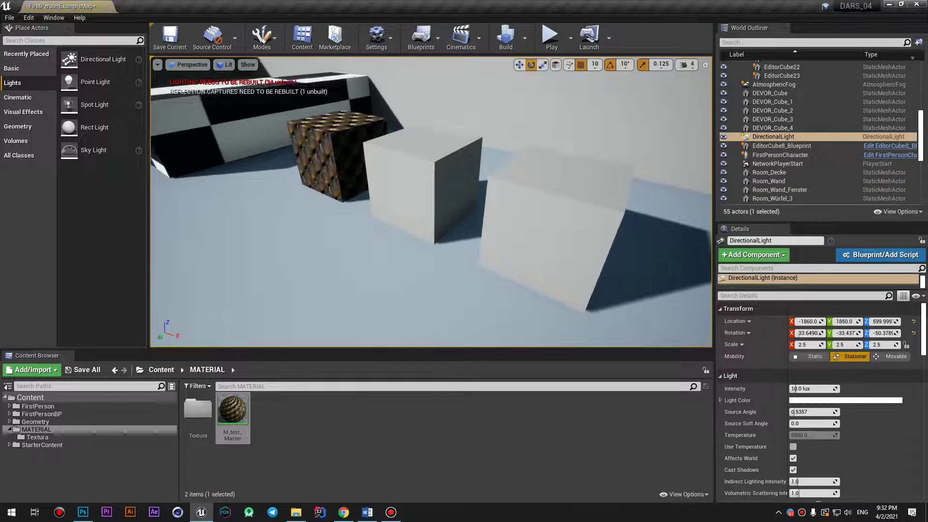
right_drag(324, 165, 338, 166)
Step: Browse StarterContent > Materials and try dropping M_Basic_Floor onto a background cube
click(36, 446)
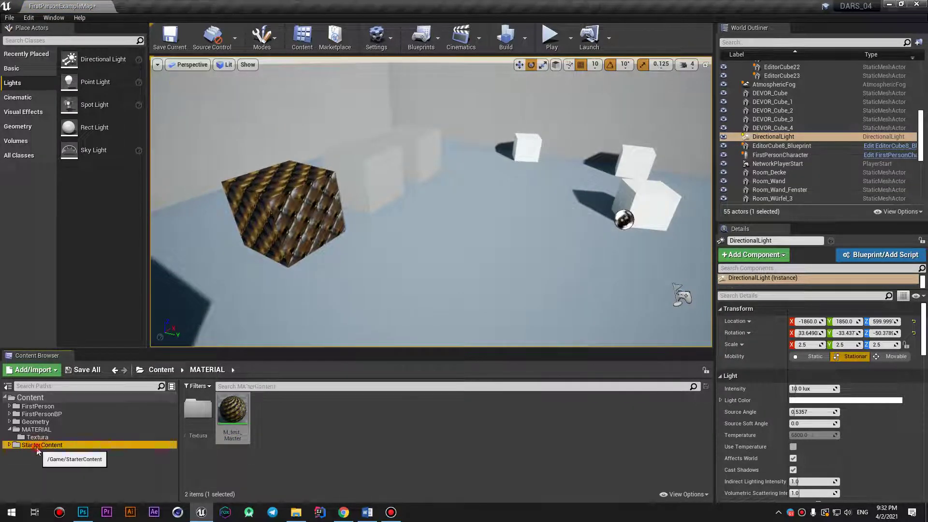
click(8, 445)
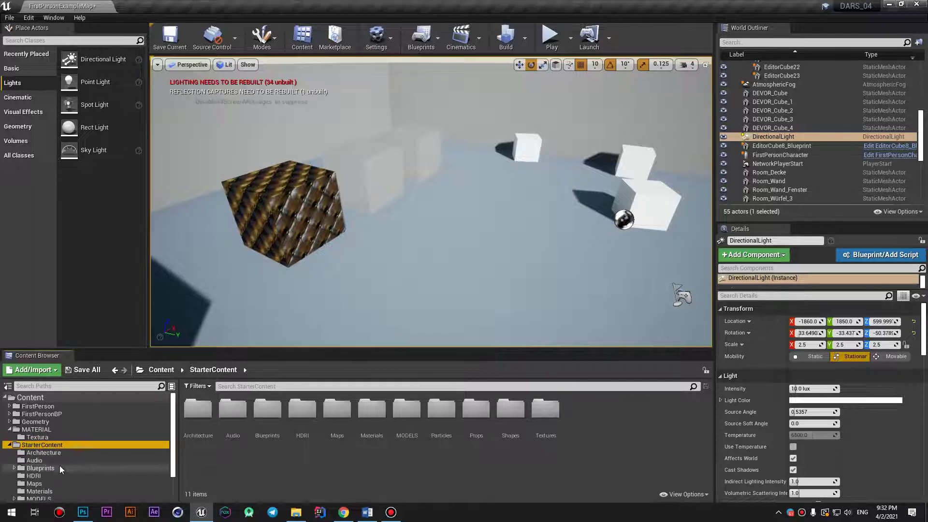
scroll(48, 473, down, 1)
click(46, 477)
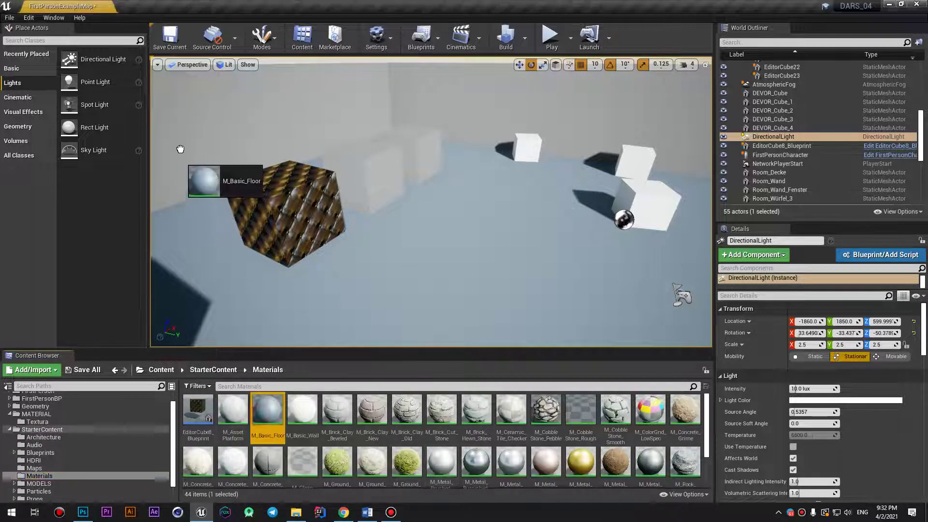
drag(259, 413, 350, 228)
drag(267, 410, 505, 100)
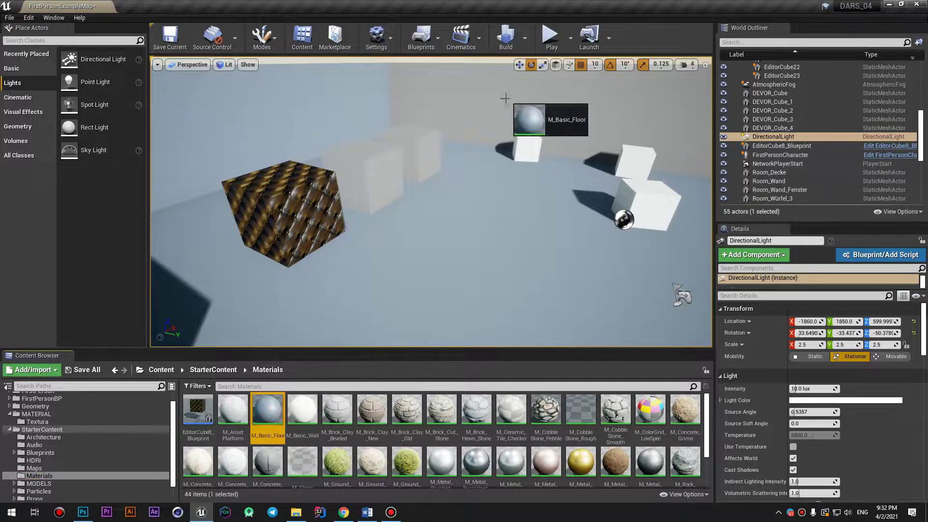
mouse_move(431, 202)
mouse_down()
mouse_move(411, 184)
mouse_move(402, 193)
mouse_up()
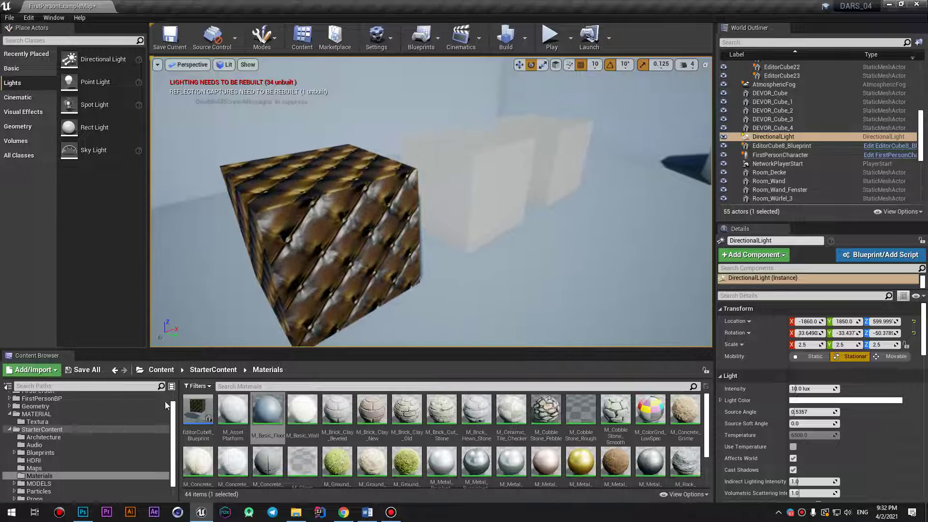
Step: Return to the MATERIAL folder and save the level with Ctrl+S
click(10, 413)
click(29, 414)
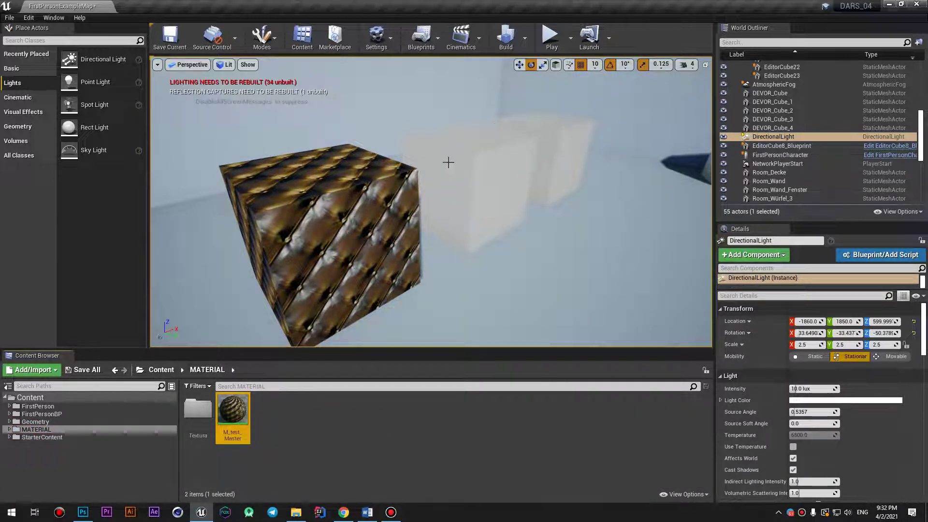
key(ctrl+s)
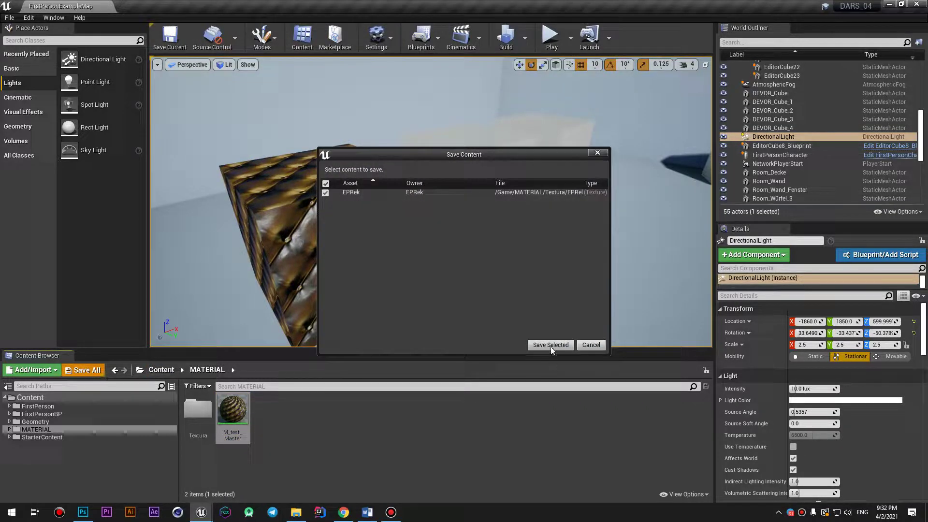
Step: Confirm saving the EPRek texture, then select M_test_Master in the Content Browser
click(552, 346)
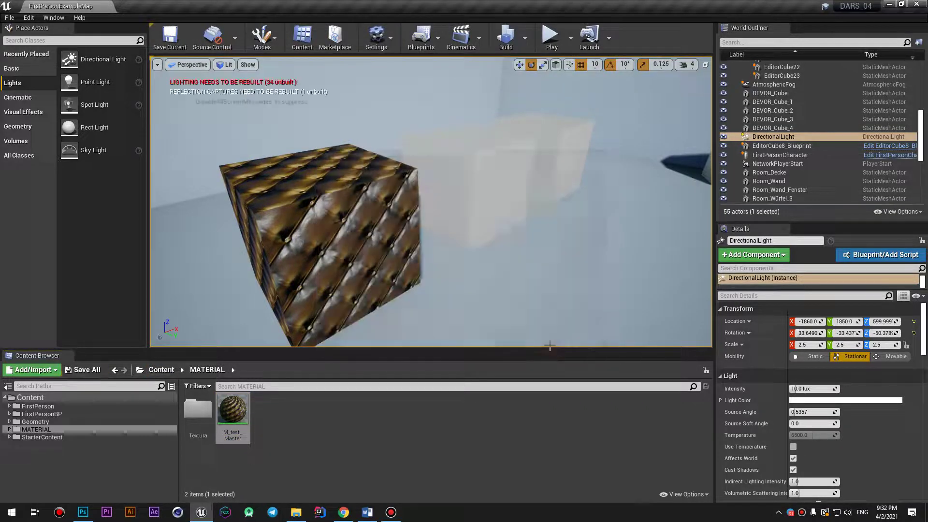
right_click(347, 427)
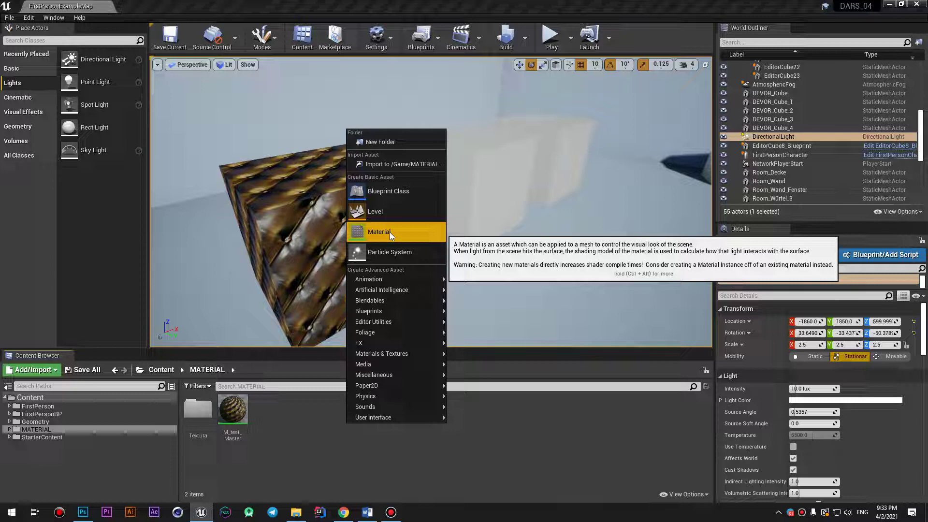
click(247, 414)
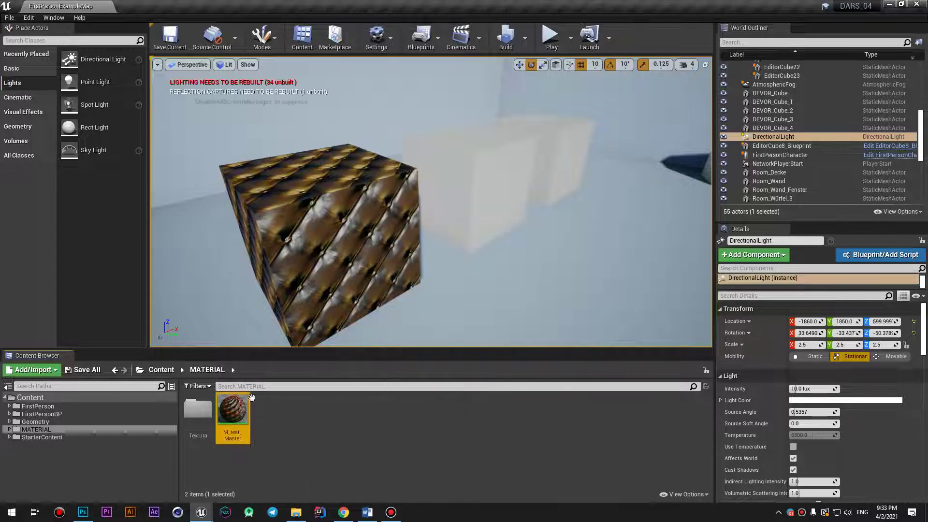
Step: Open M_test_Master, zoom out and marquee-select its nodes, then close the editor
double_click(251, 398)
scroll(655, 280, down, 3)
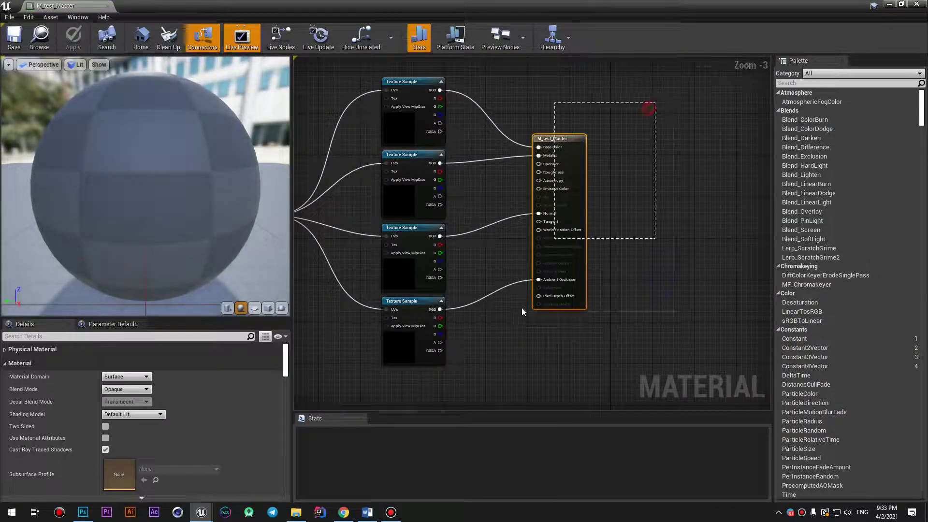
scroll(512, 290, down, 1)
scroll(512, 290, down, 1)
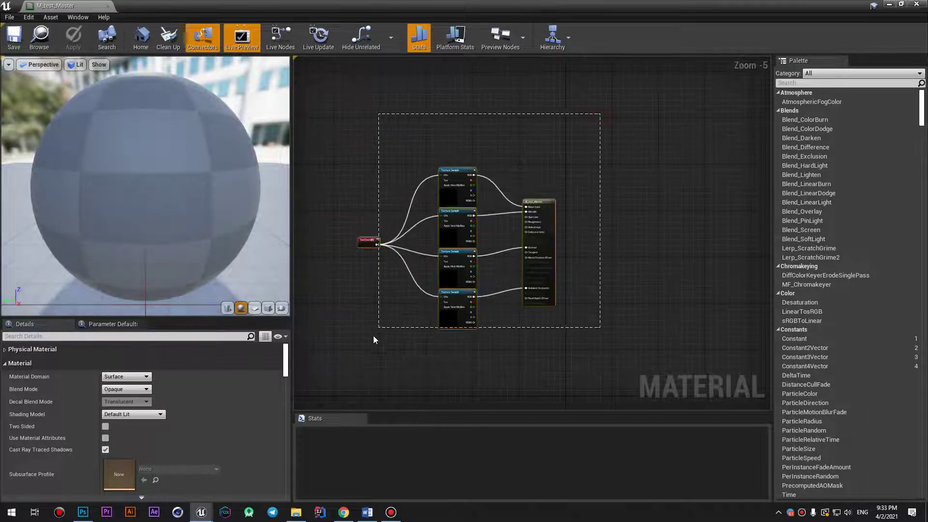
drag(373, 340, 362, 348)
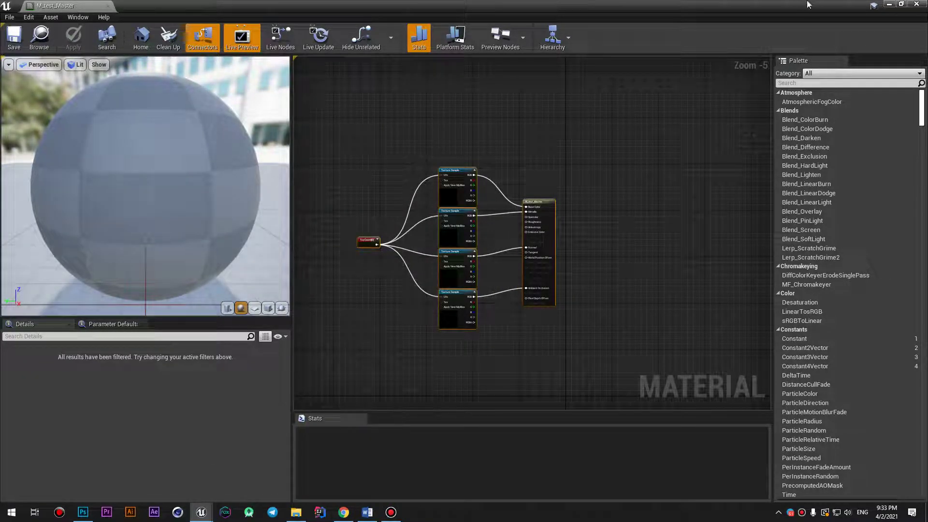
click(915, 5)
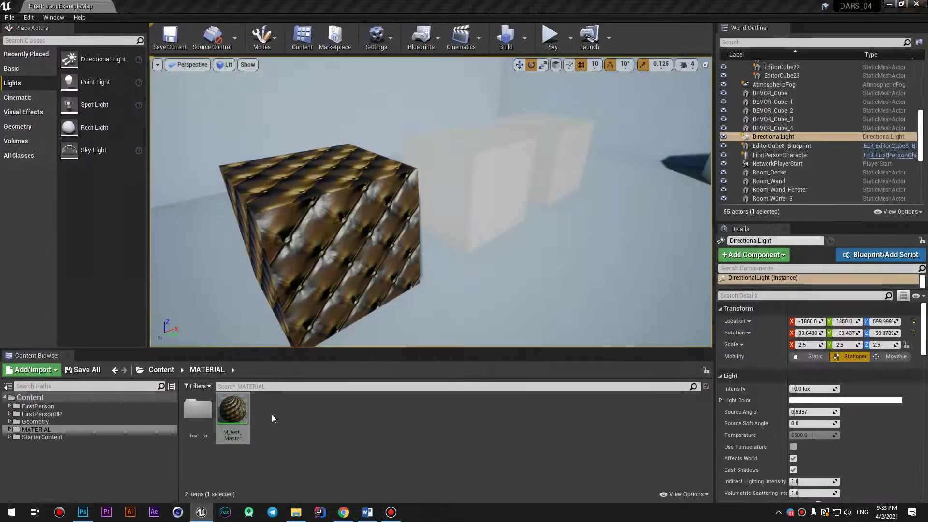
click(236, 429)
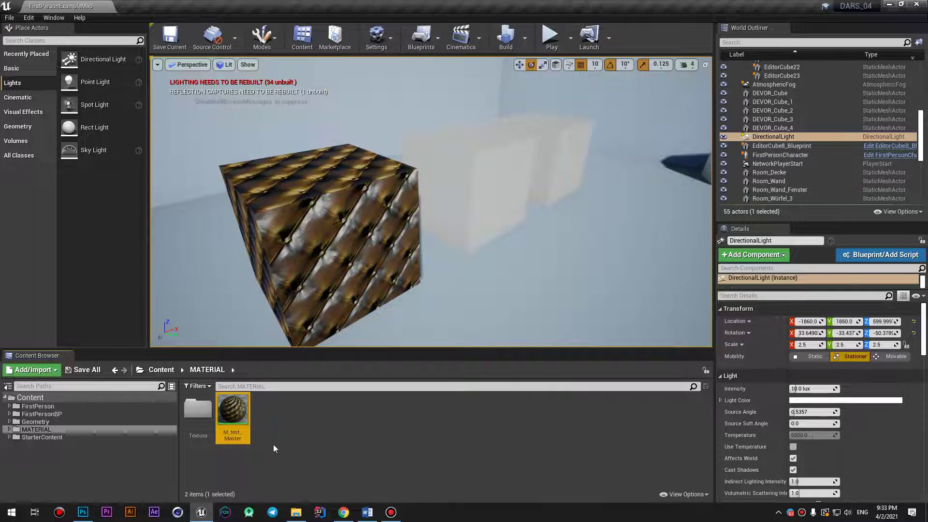
Step: Create a material instance of M_test_Master named M_test_Master_Inst
right_click(232, 412)
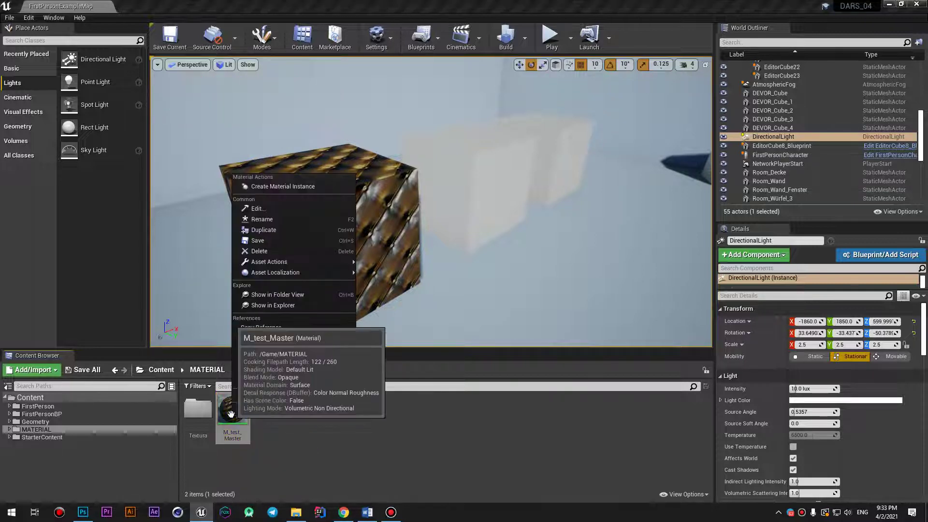
click(321, 441)
right_click(238, 417)
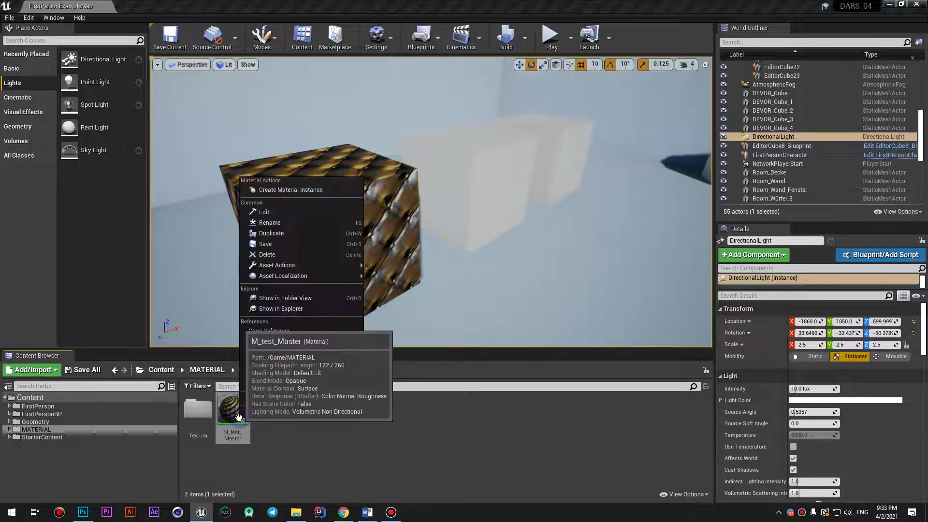
click(295, 190)
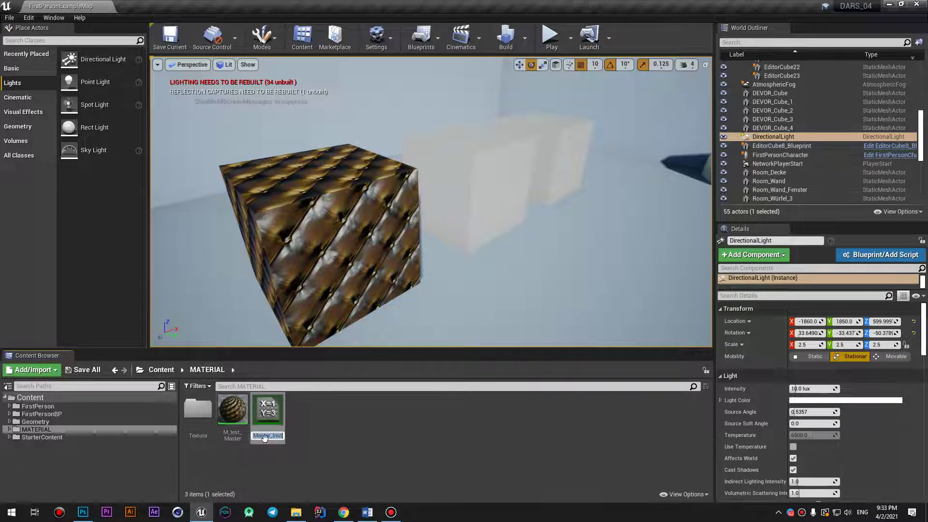
key(Return)
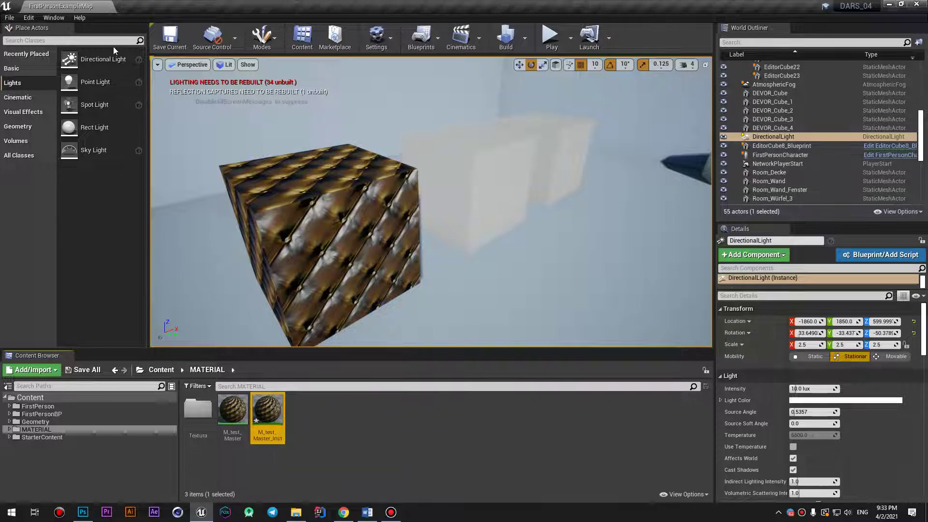
Step: Save the level, apply M_test_Master_Inst to the plain white cube, and save all assets
click(170, 36)
drag(271, 432, 524, 231)
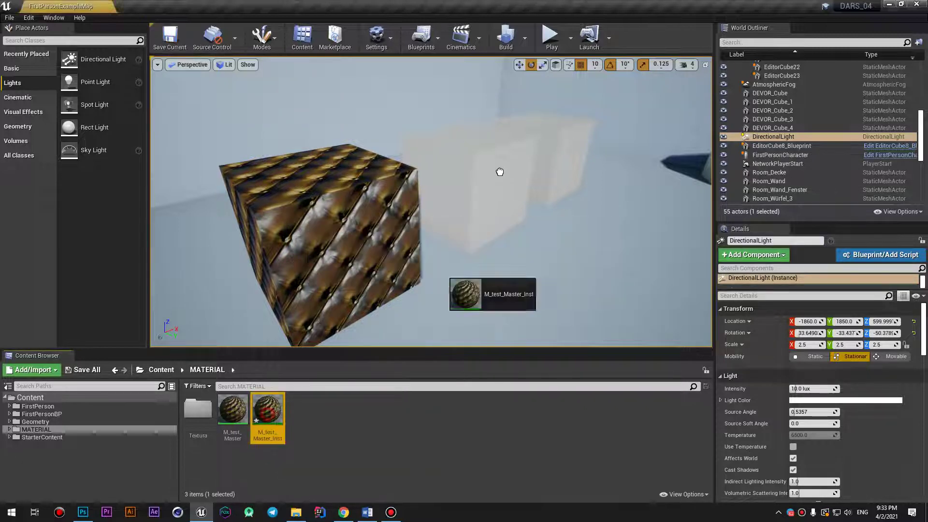
scroll(523, 231, down, 6)
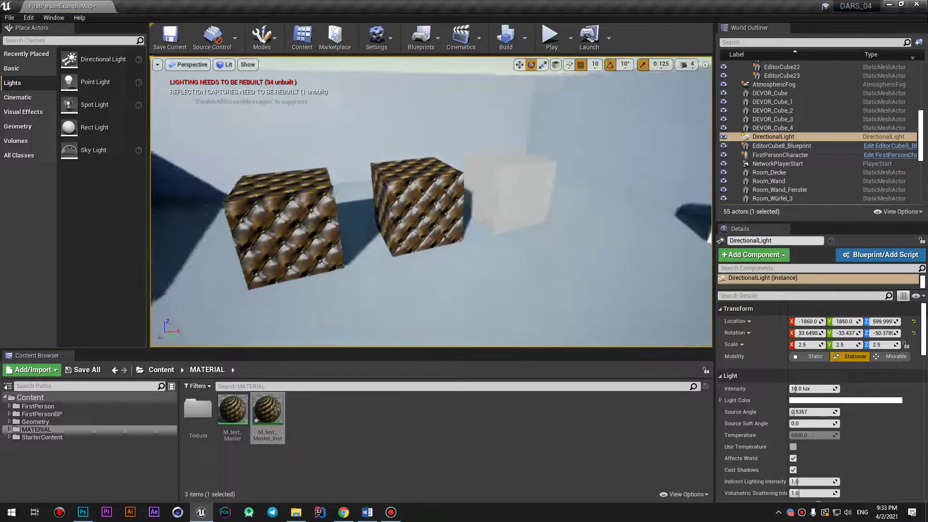
click(83, 370)
click(550, 344)
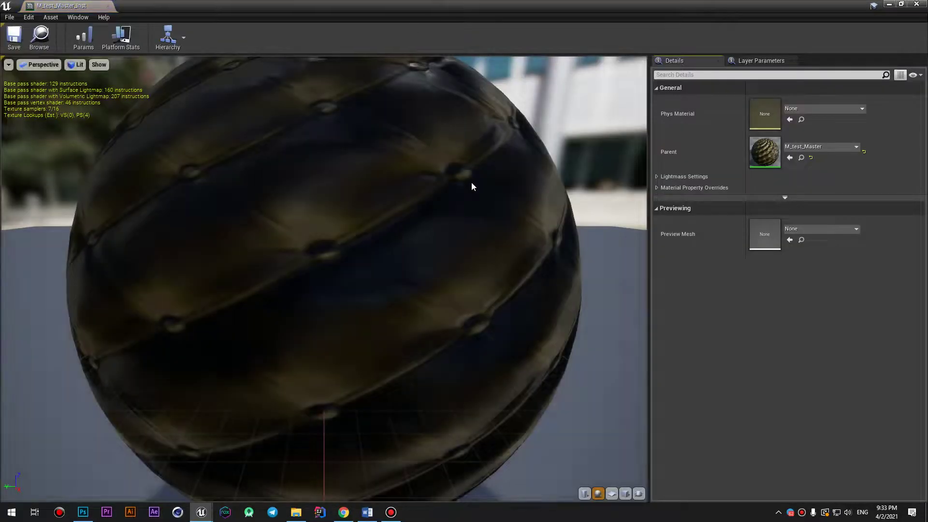
Step: Snap the M_test_Master_Inst editor to the right half and bring the M_test_Master graph to the left
double_click(451, 7)
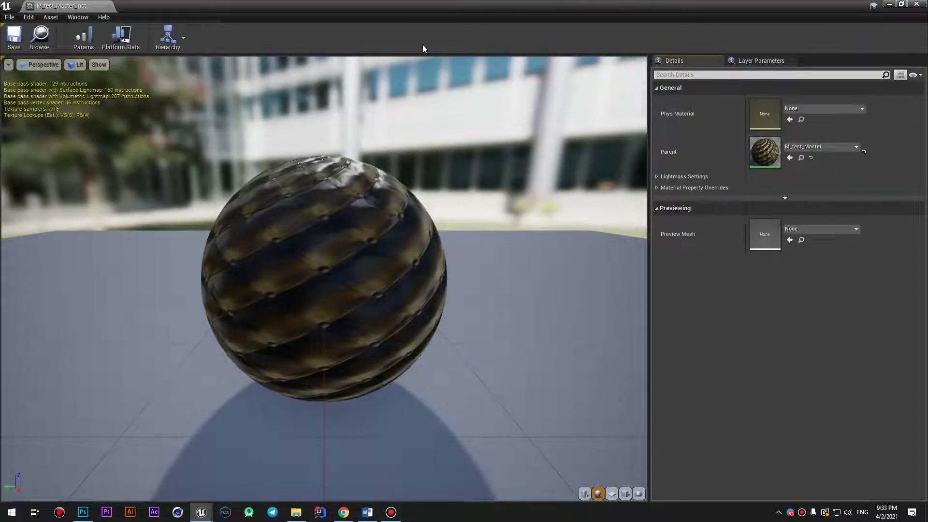
drag(423, 6, 926, 194)
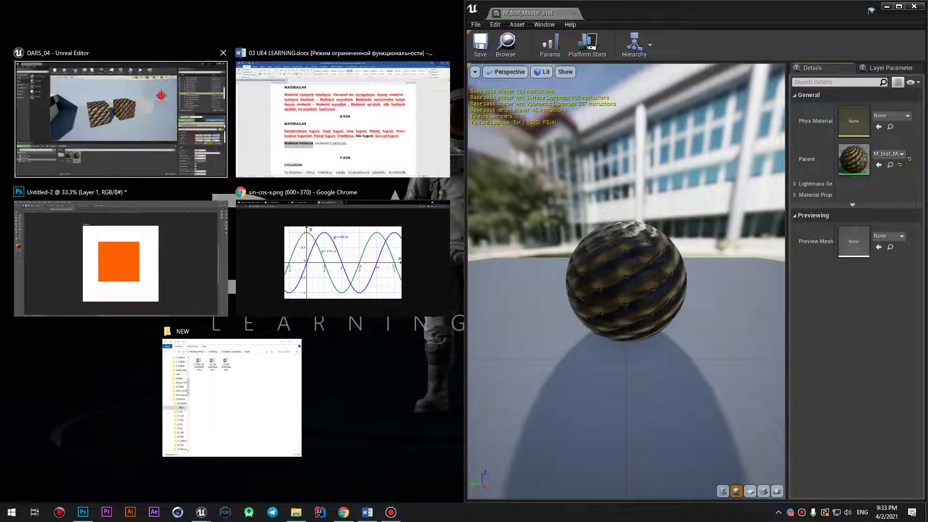
click(160, 111)
click(147, 416)
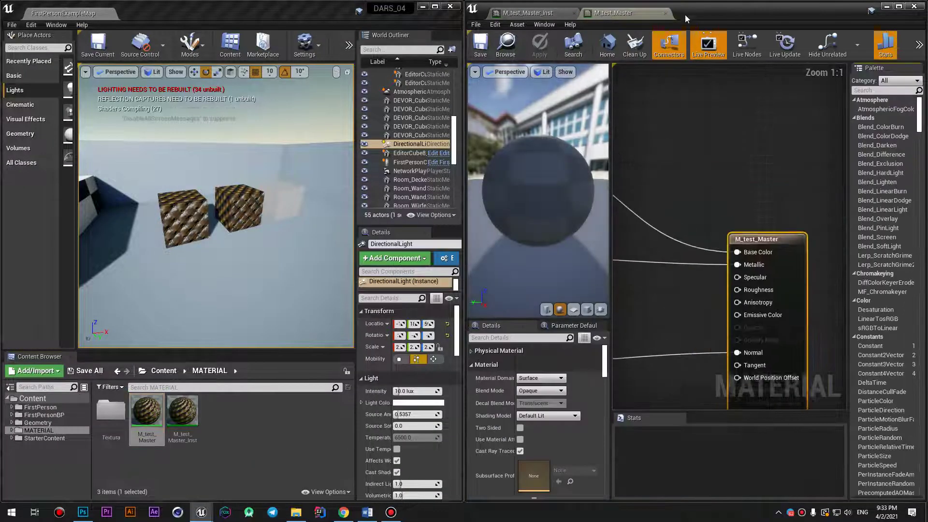
drag(639, 17, 2, 87)
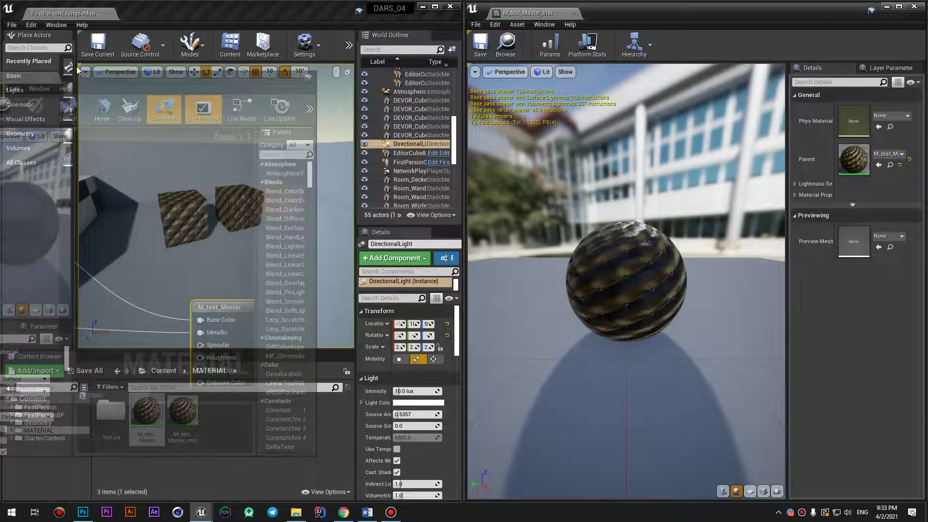
Step: Dock the M_test_Master graph left, then close both the instance and M_test_Master editors
drag(77, 71, 145, 14)
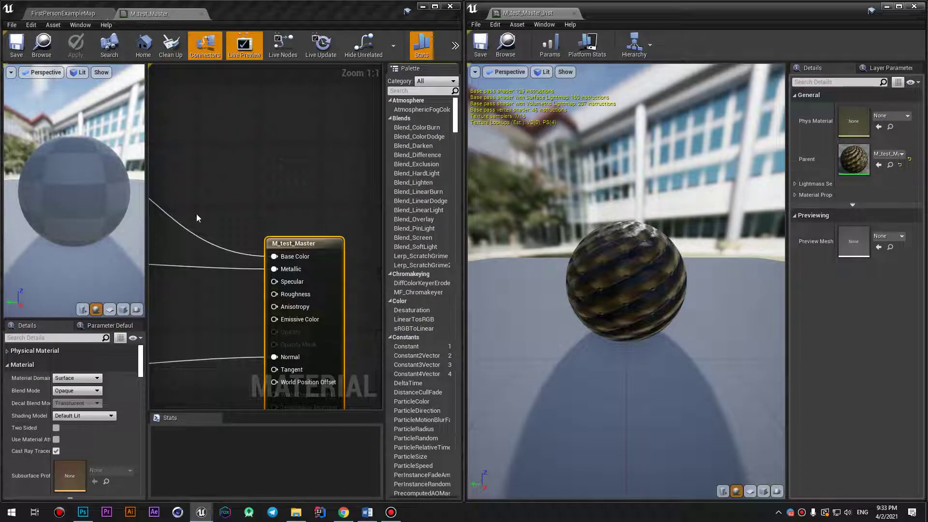
scroll(283, 198, down, 6)
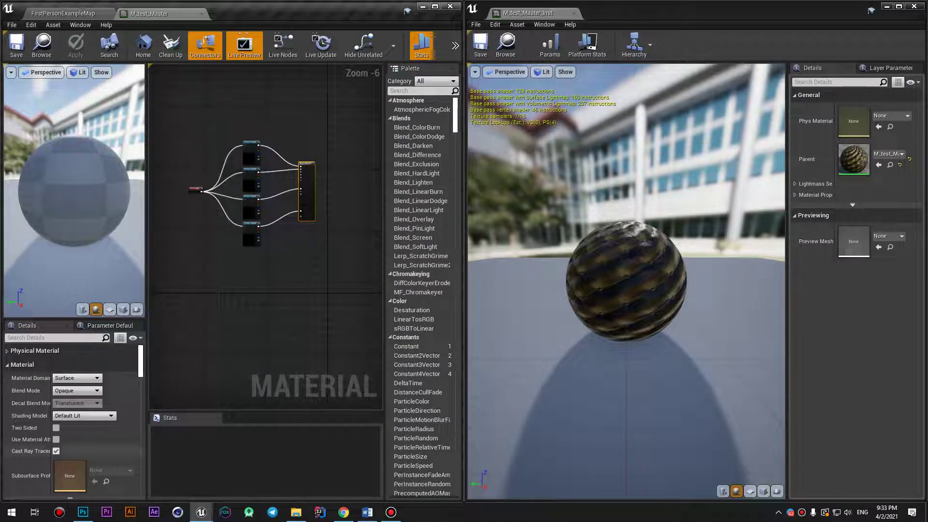
click(709, 9)
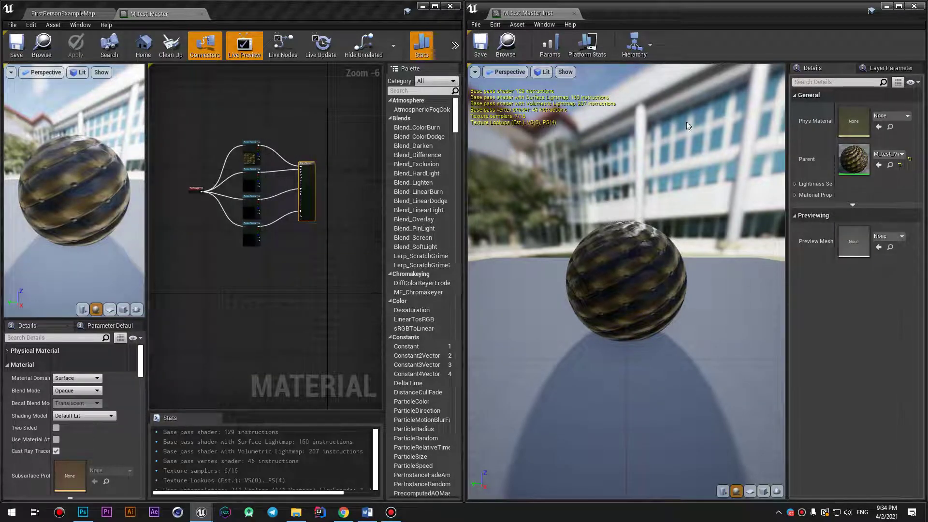
click(915, 6)
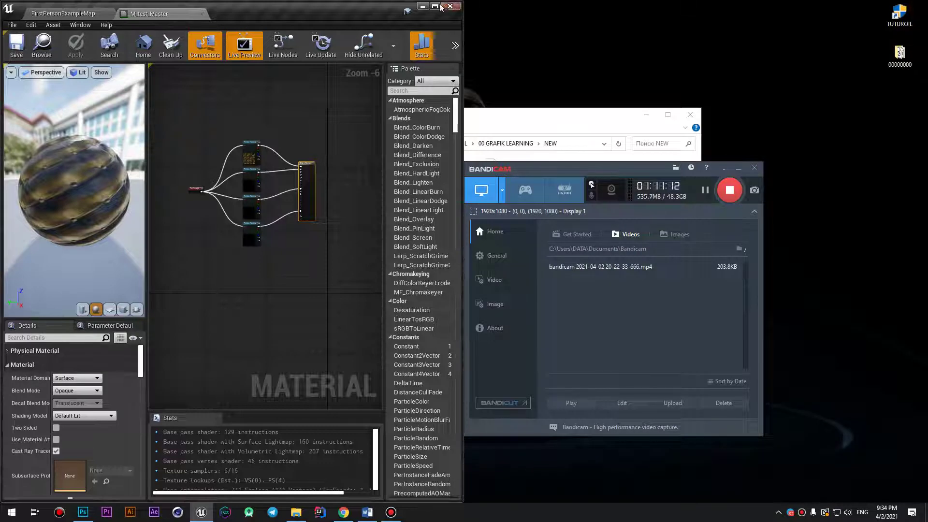
click(435, 7)
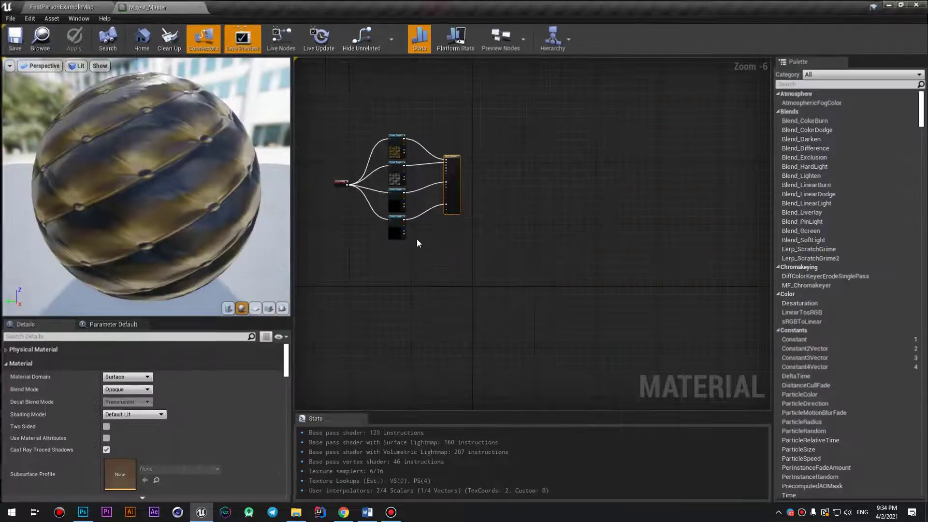
click(203, 6)
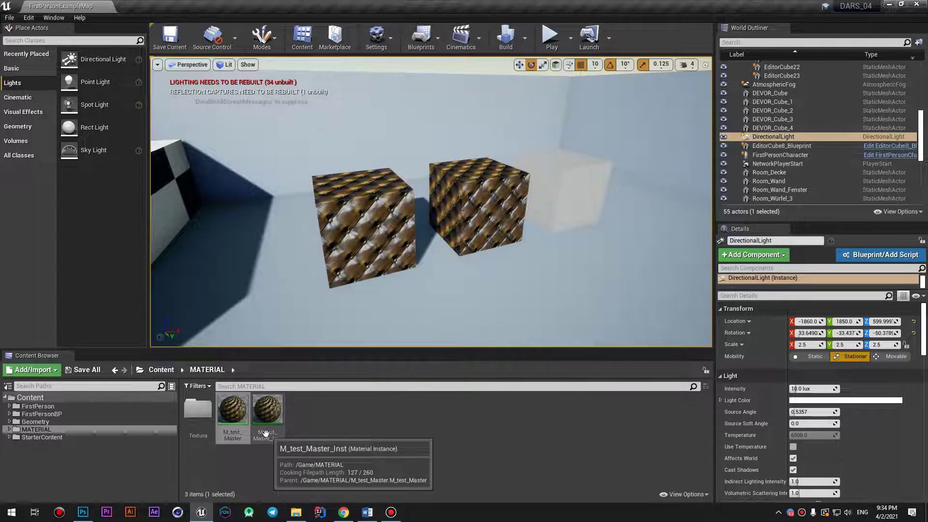
double_click(233, 416)
scroll(521, 202, down, 2)
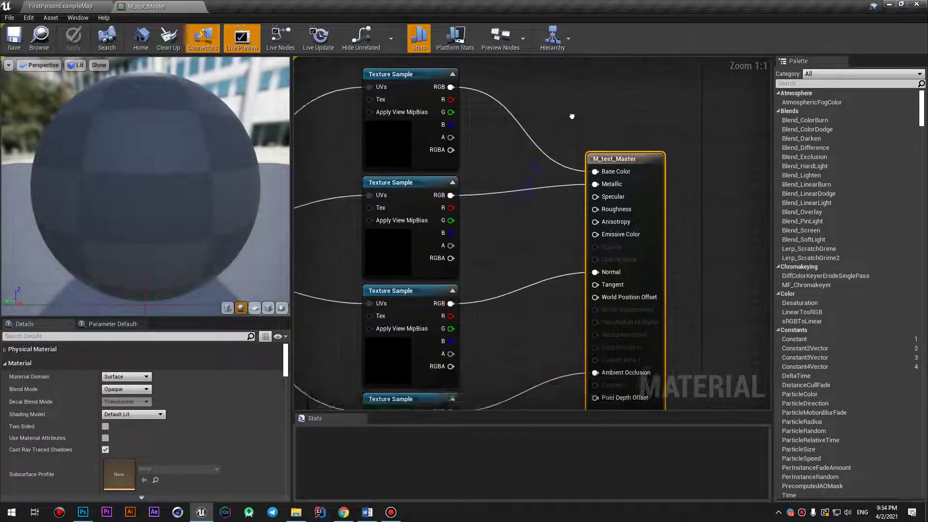
right_drag(569, 145, 601, 108)
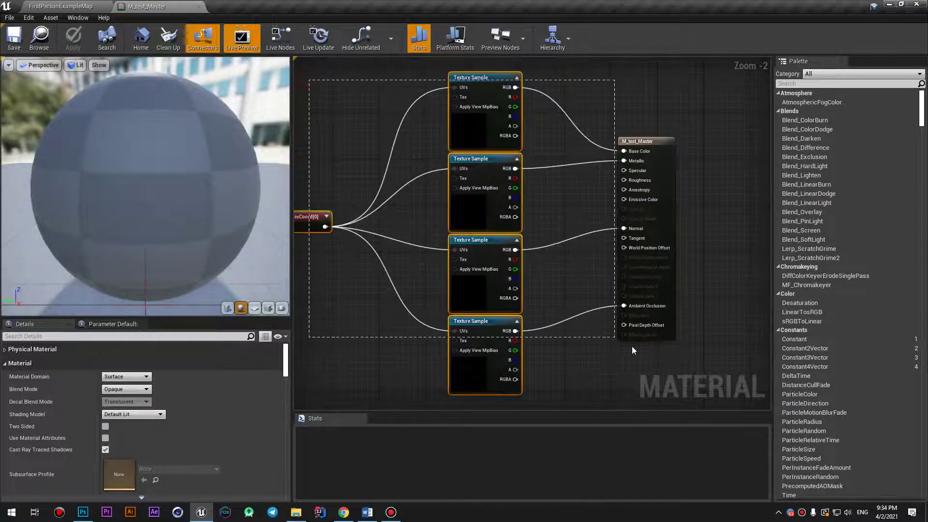
drag(307, 85, 660, 371)
drag(554, 75, 499, 295)
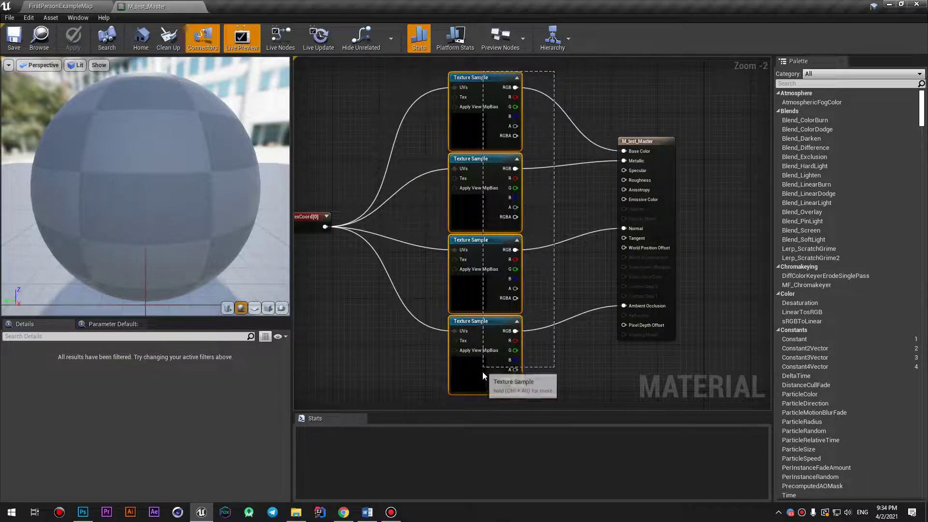
click(328, 213)
right_drag(312, 244, 331, 244)
right_drag(350, 179, 370, 181)
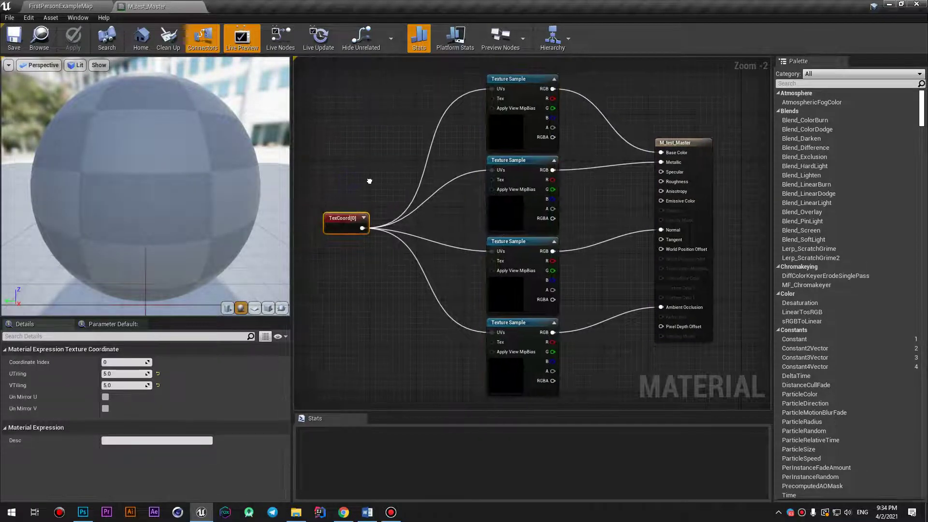
drag(346, 87, 560, 385)
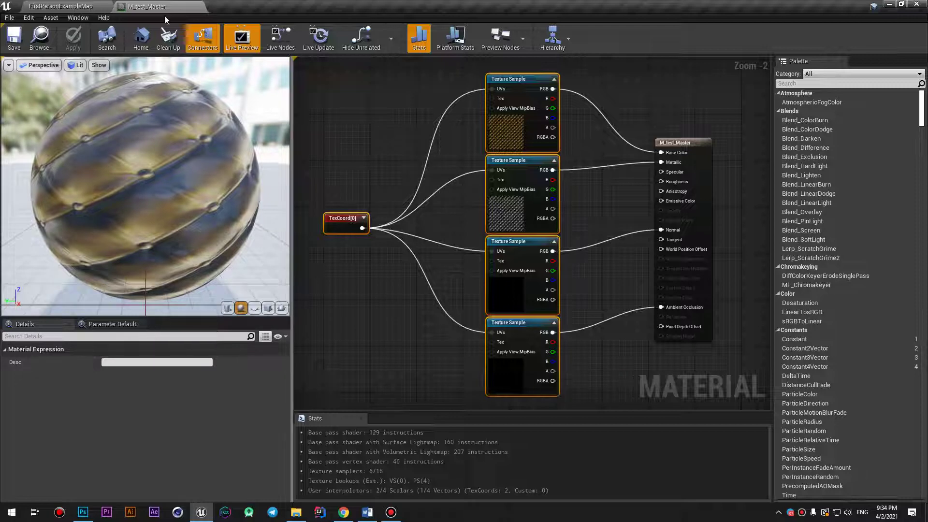
click(202, 7)
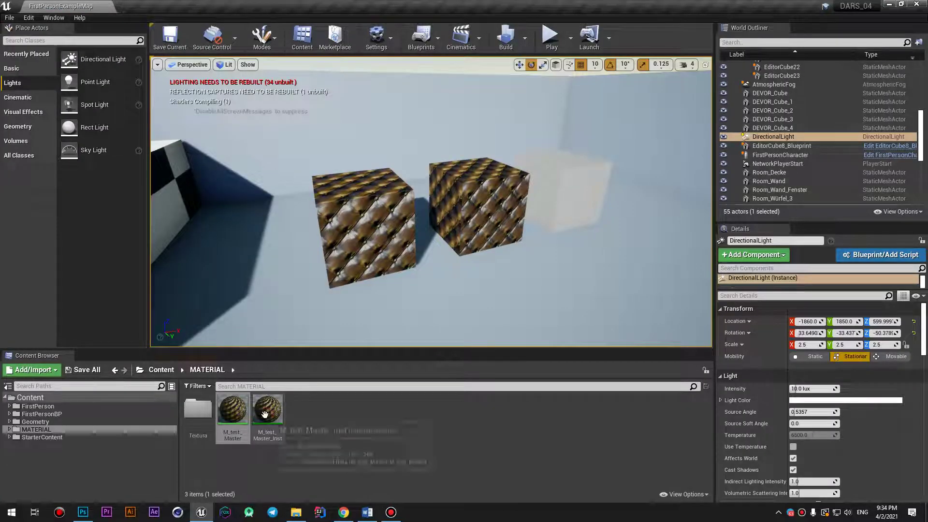
Step: Open M_test_Master_Inst and resize its editor window to inspect the instance
click(256, 399)
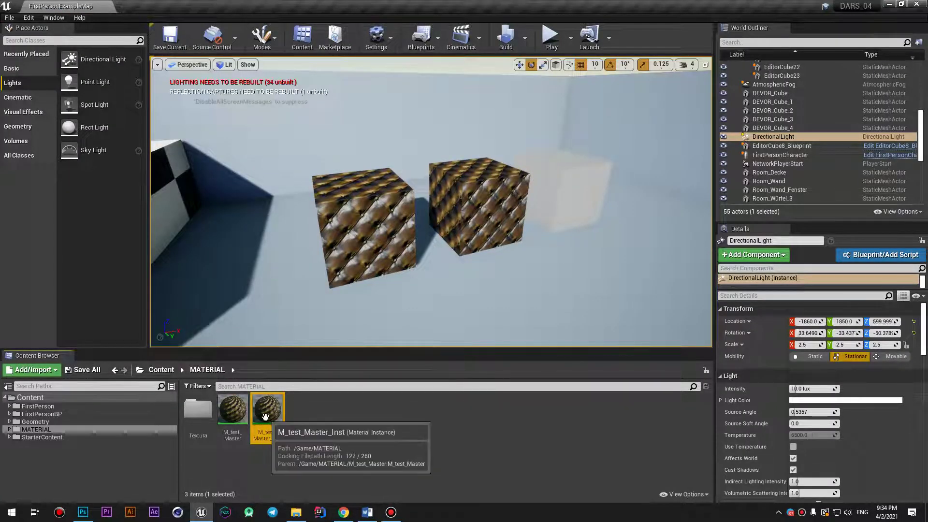
scroll(885, 440, down, 2)
scroll(886, 439, down, 1)
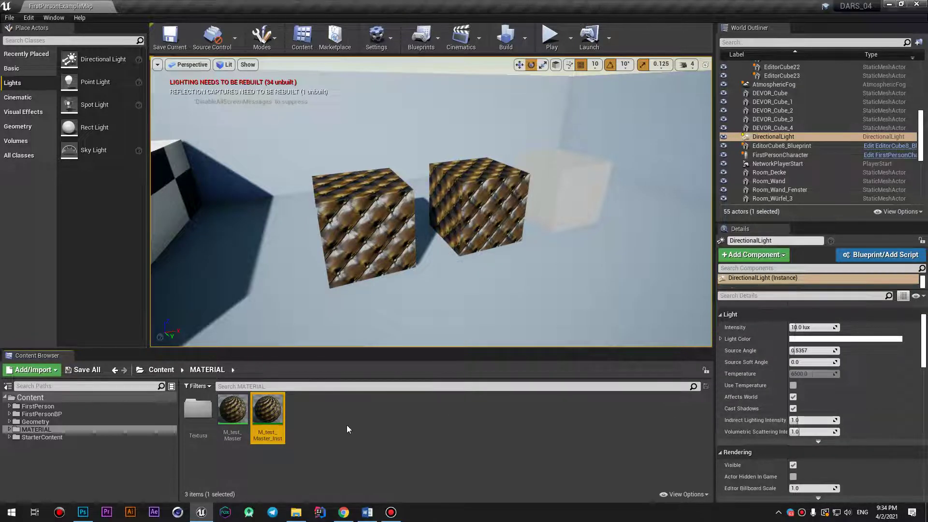
double_click(262, 413)
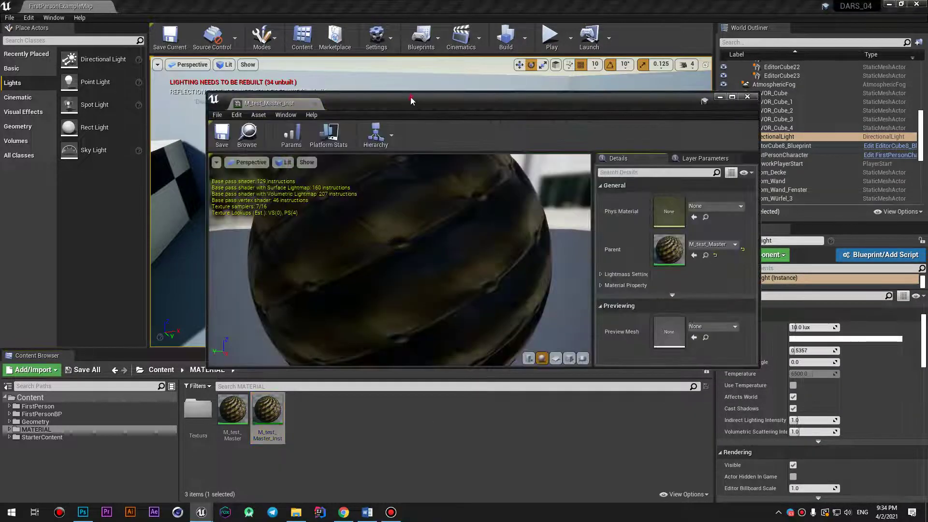
drag(411, 100, 433, 92)
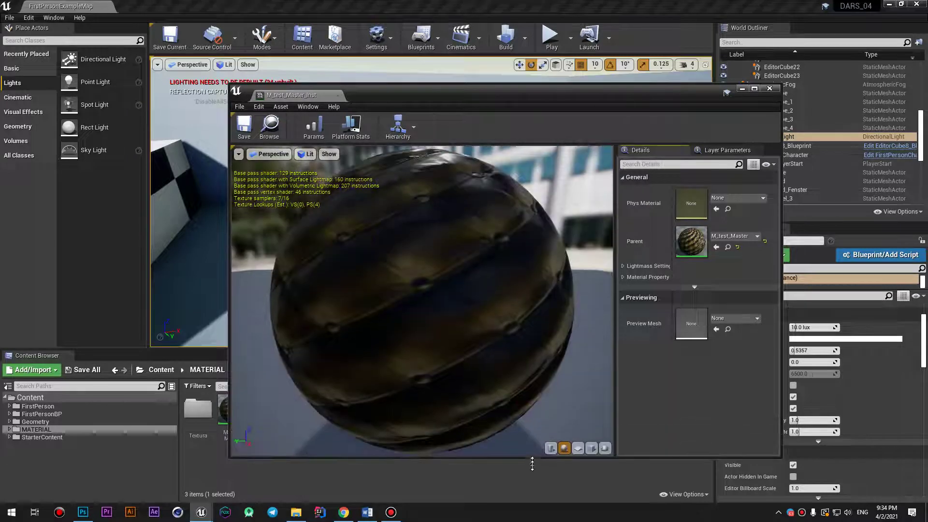
drag(531, 431, 531, 476)
drag(393, 95, 430, 82)
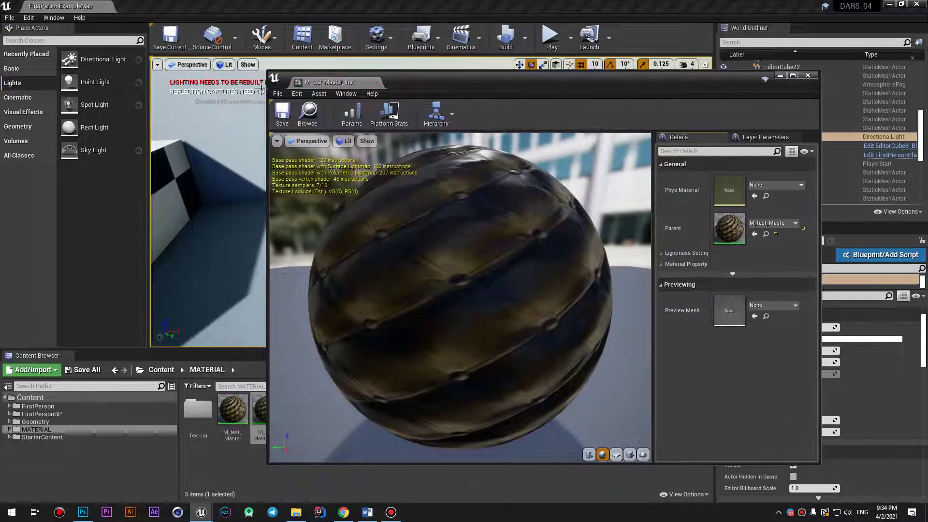
mouse_move(268, 74)
mouse_down()
mouse_move(400, 64)
mouse_move(443, 44)
mouse_up()
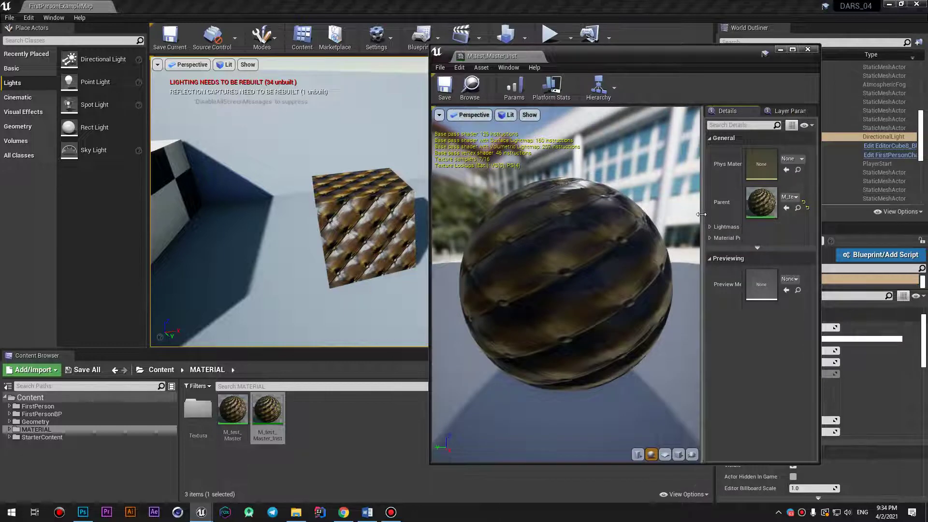
drag(700, 215, 671, 217)
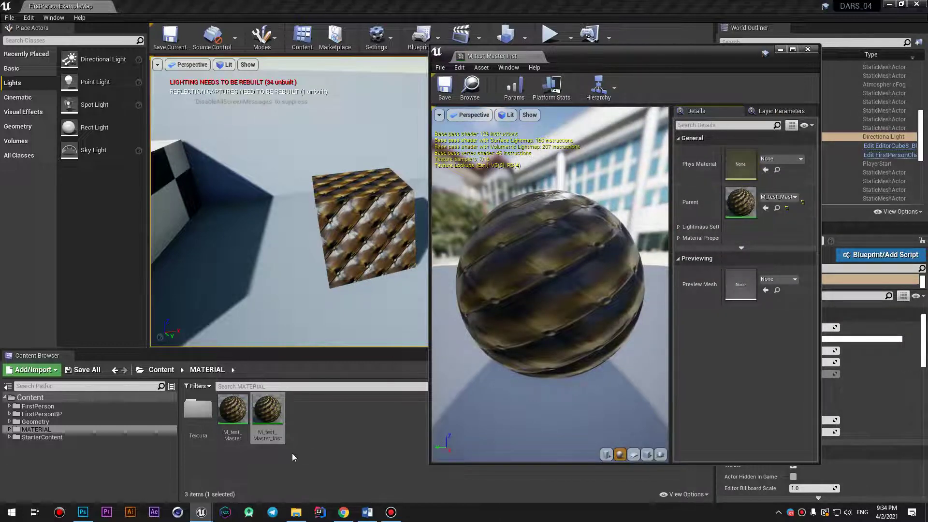
Step: Open M_test_Master, close the instance window, and bring the output node into view
double_click(233, 410)
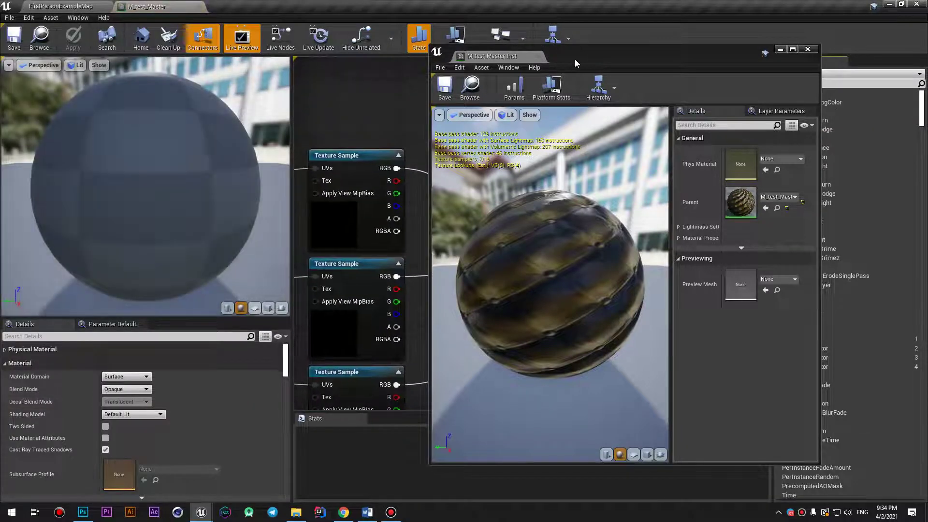
drag(575, 58, 589, 83)
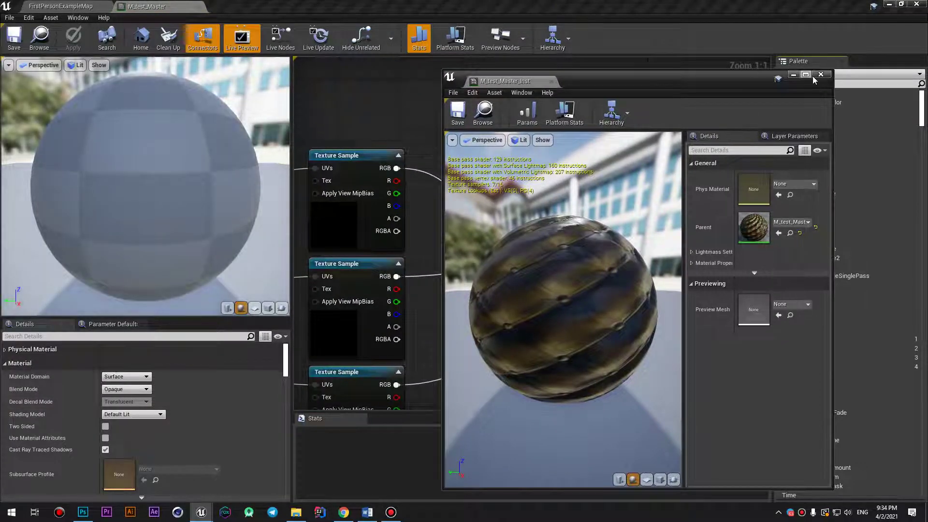
click(817, 76)
scroll(446, 251, down, 1)
mouse_move(446, 251)
right_down()
mouse_move(553, 210)
mouse_move(616, 240)
right_up()
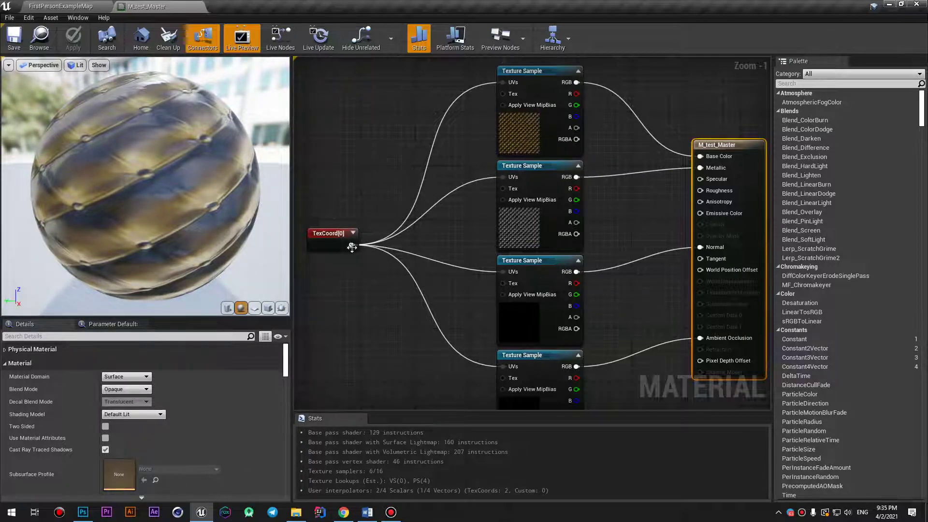
Step: Center the TexCoord[0] node, review its node actions, and nudge it slightly left
click(330, 234)
right_drag(338, 178, 389, 188)
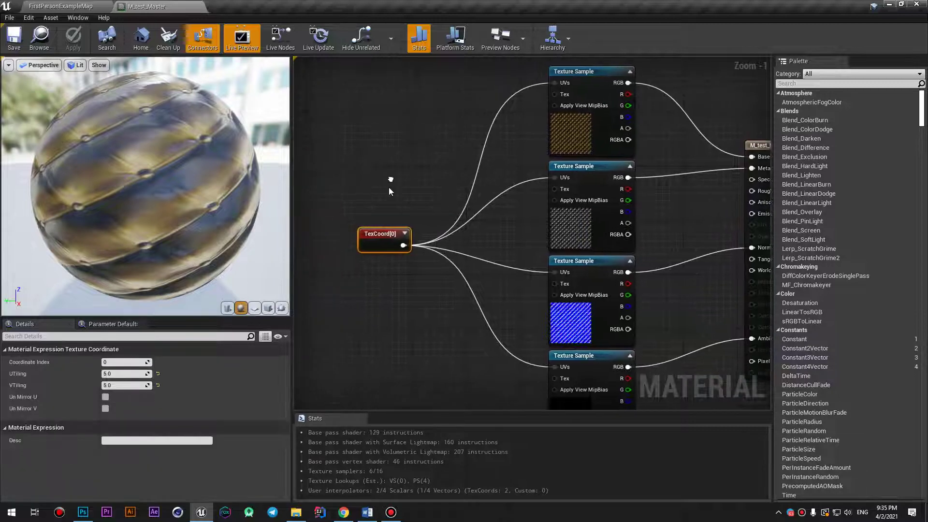
right_click(374, 236)
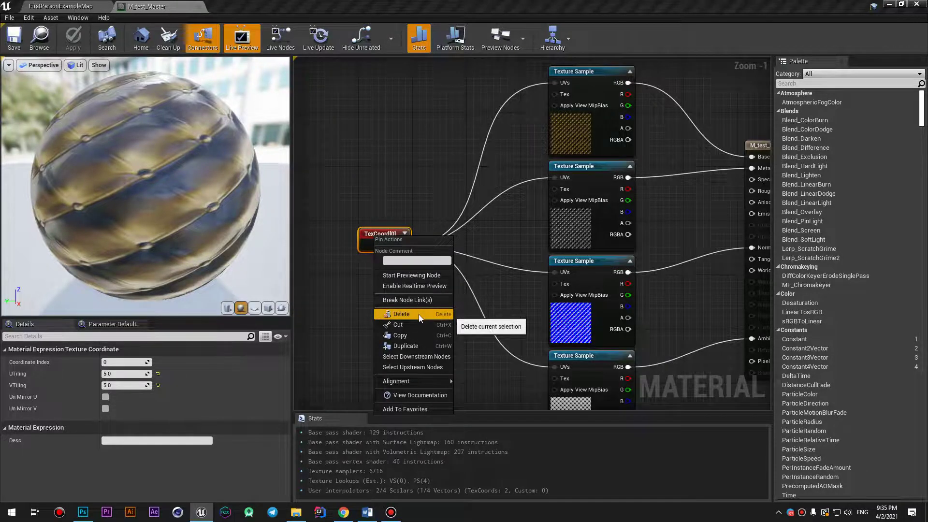
mouse_move(416, 382)
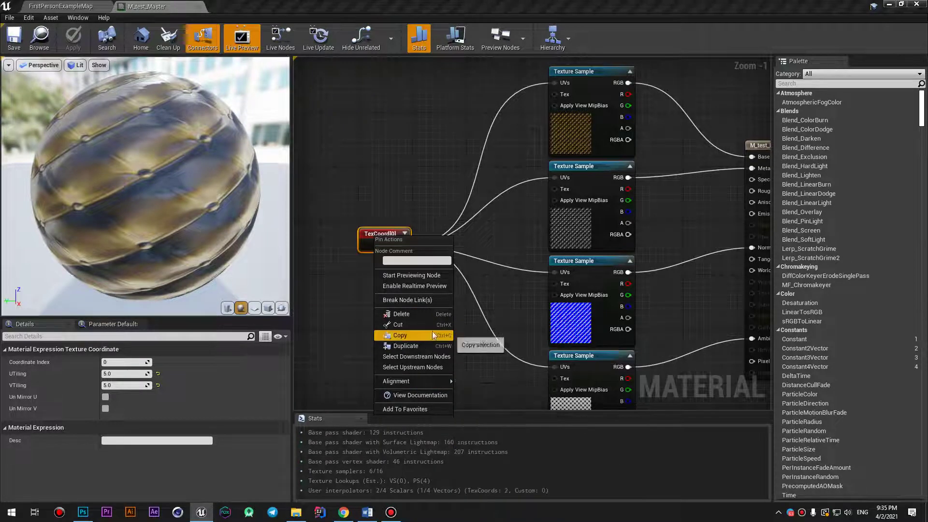
drag(386, 231, 372, 231)
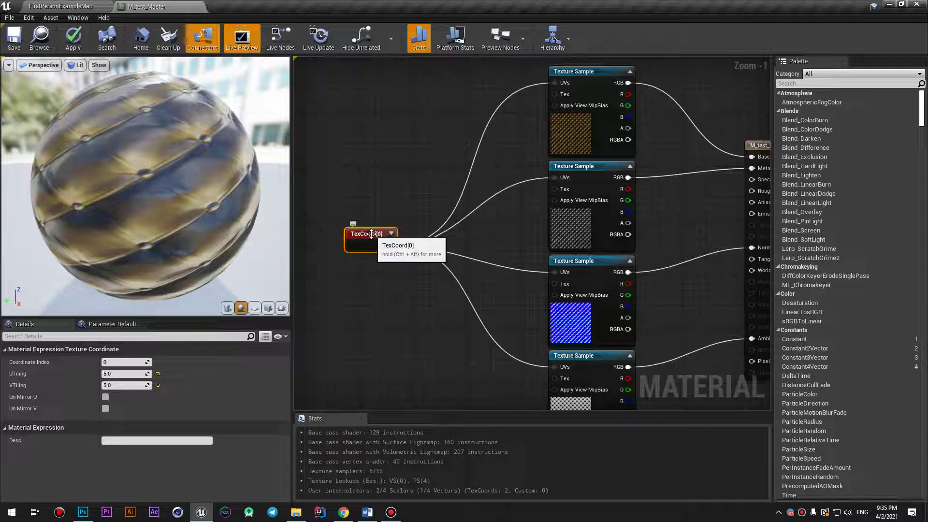
right_click(371, 234)
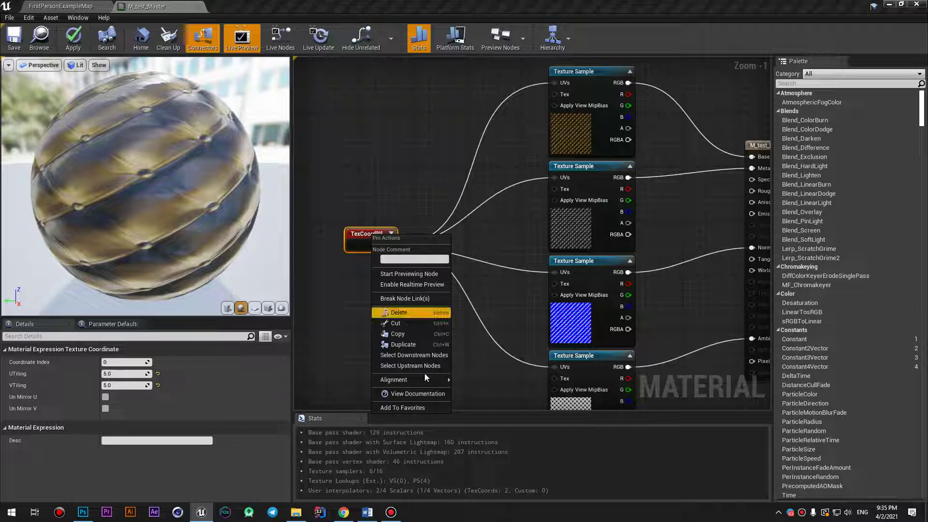
mouse_move(426, 381)
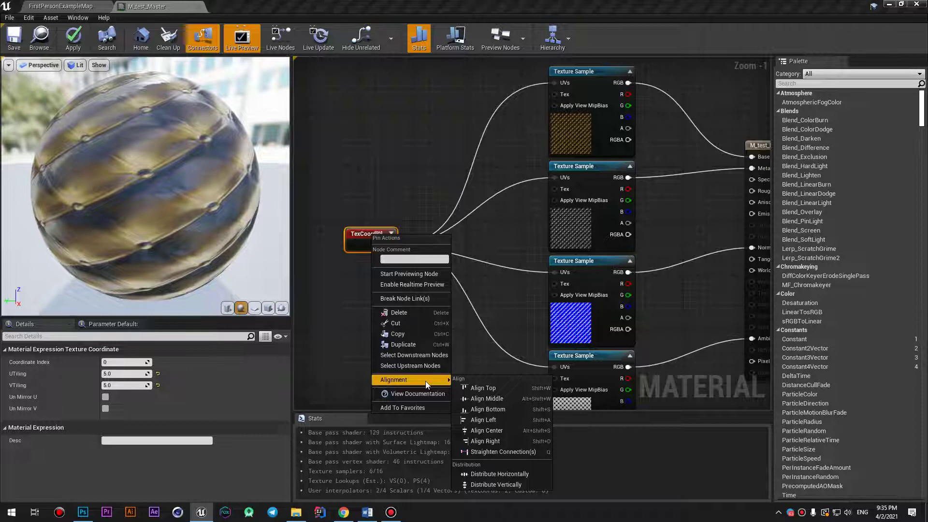
click(367, 239)
Step: Move TexCoord[0] up and left of the texture samples and recenter the graph on them
click(397, 235)
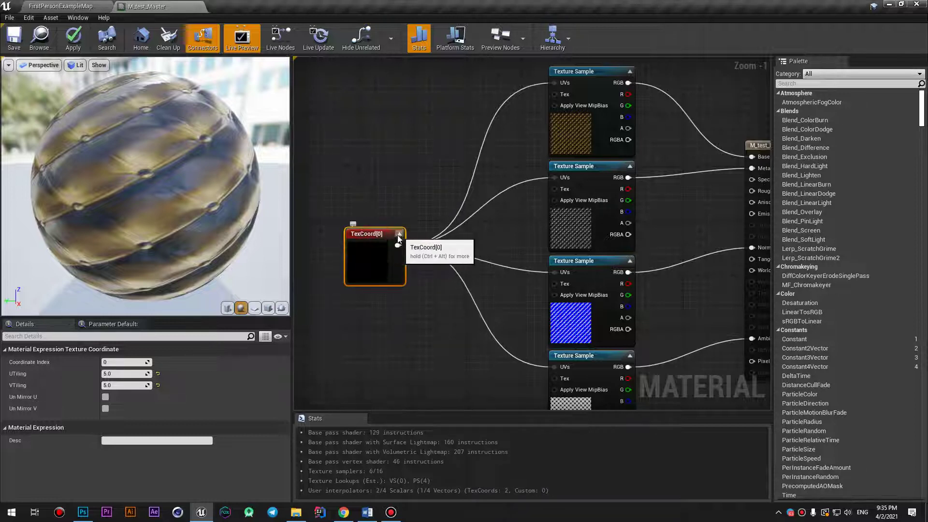
right_click(384, 235)
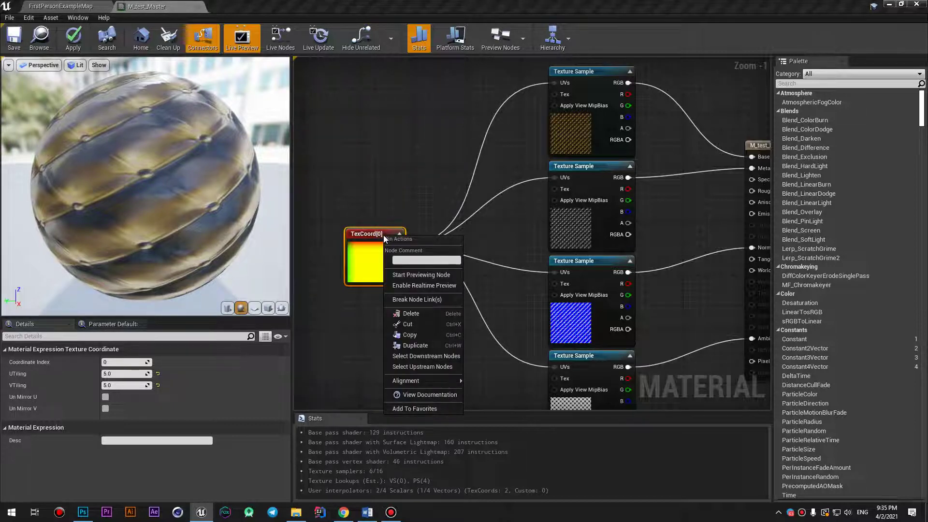
click(596, 95)
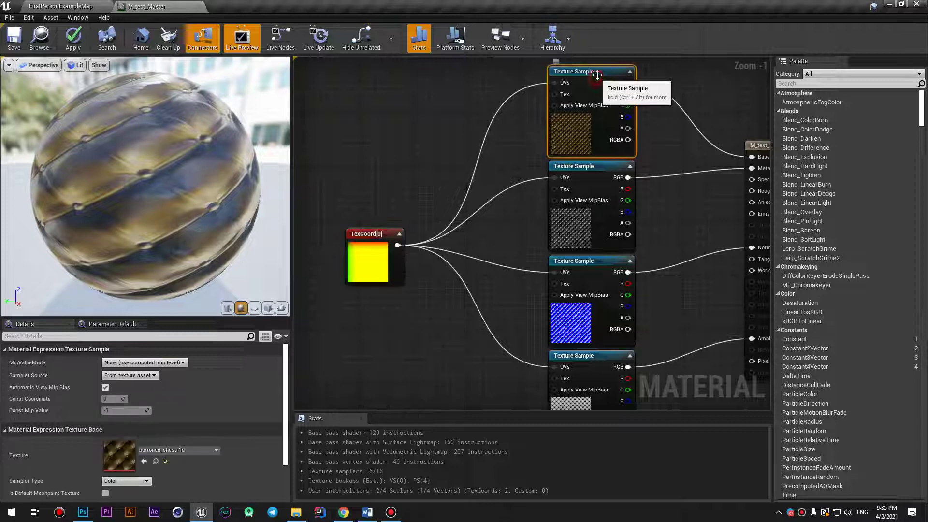
right_click(598, 78)
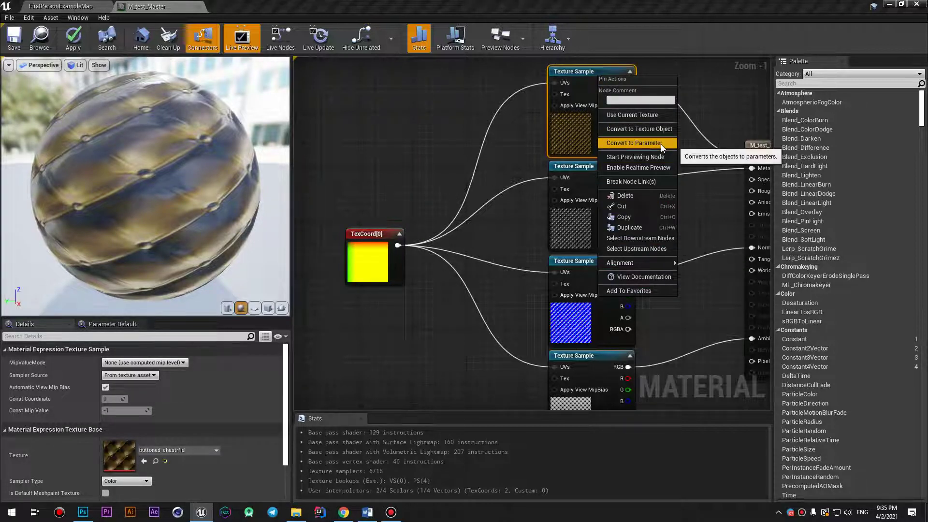
click(390, 279)
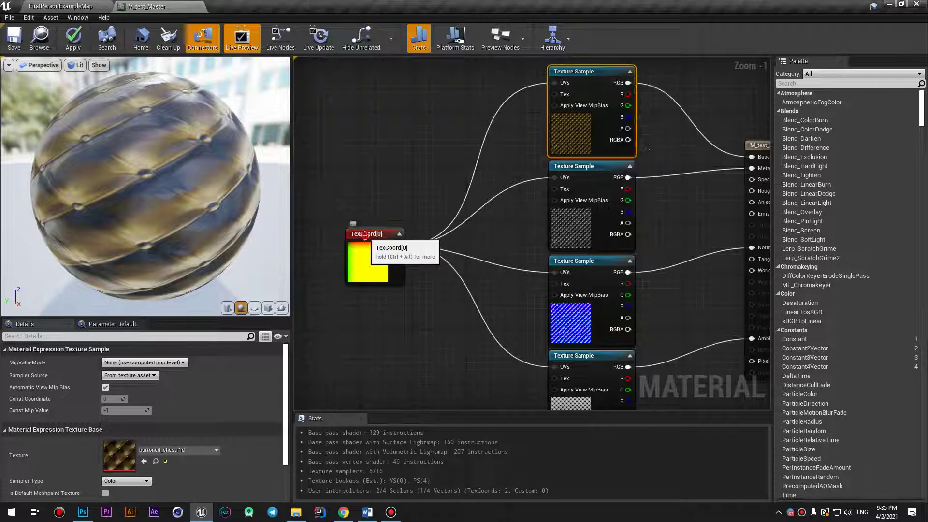
right_click(365, 236)
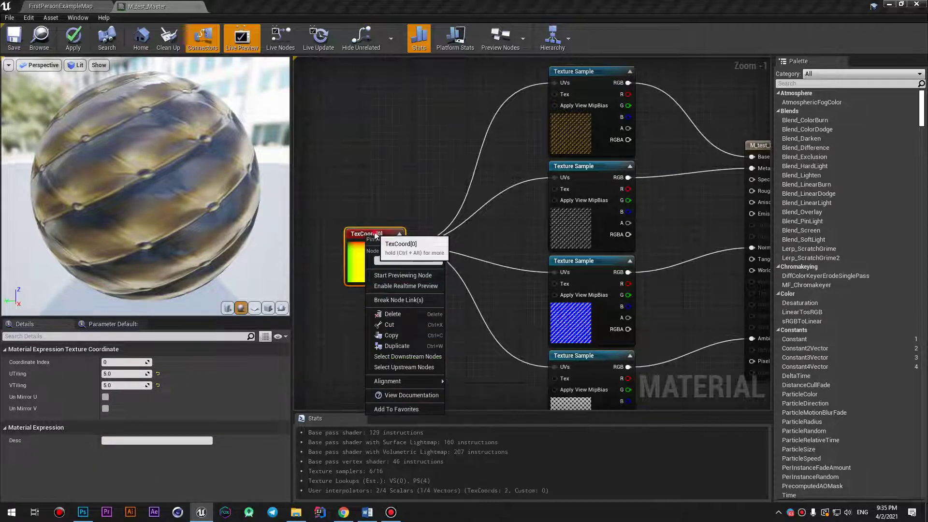
drag(377, 235, 363, 214)
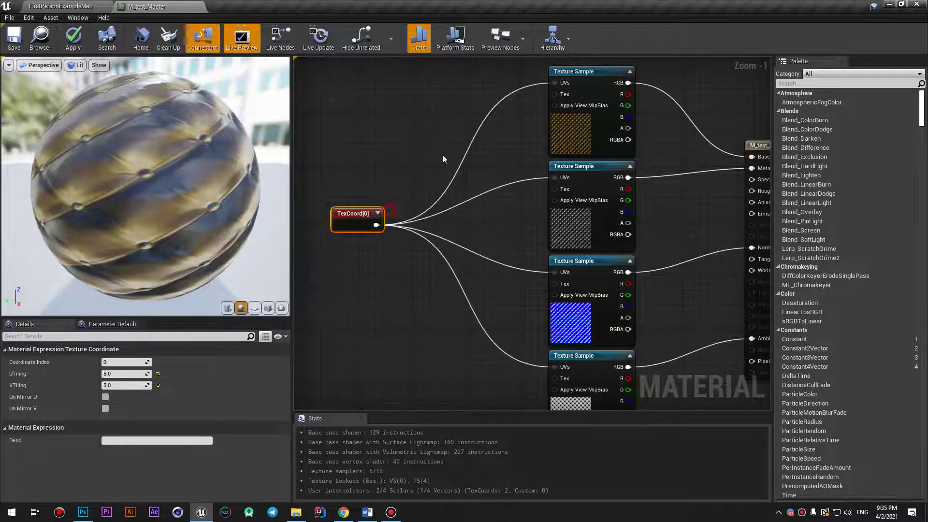
right_drag(443, 155, 380, 195)
Step: Convert the top texture sample feeding Base Color to a parameter and rename it 'Base Color'
click(522, 110)
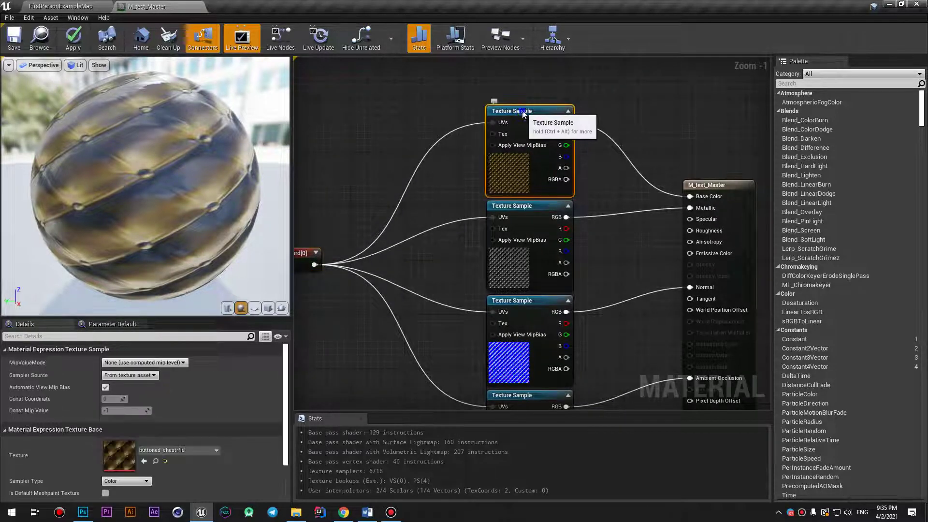
right_click(522, 110)
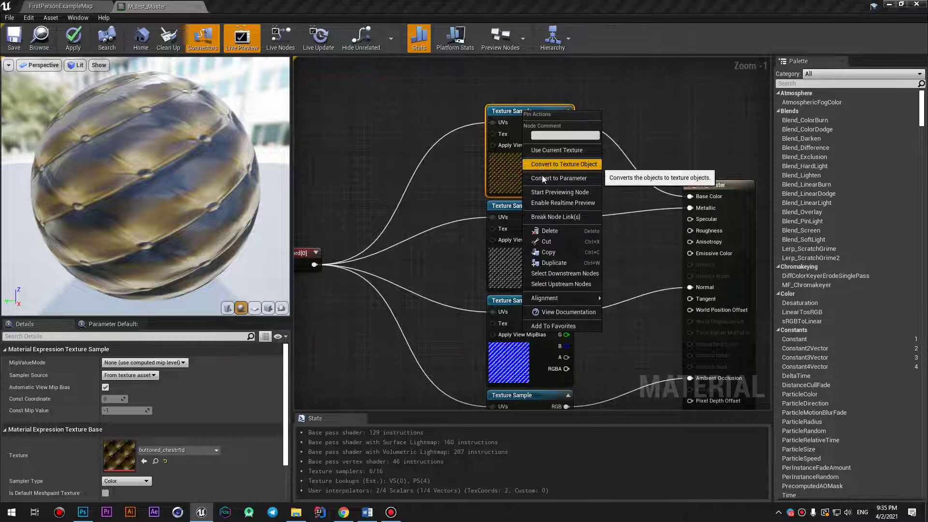
click(574, 178)
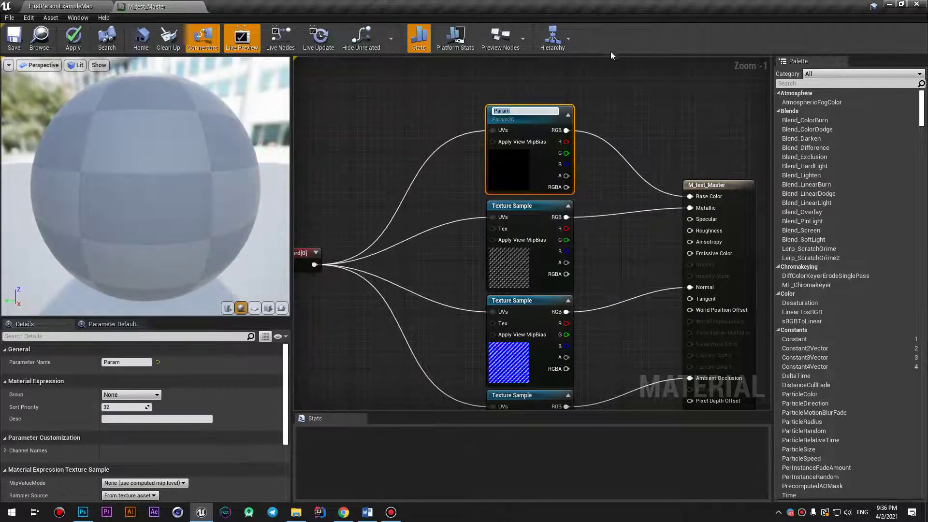
click(526, 110)
double_click(525, 111)
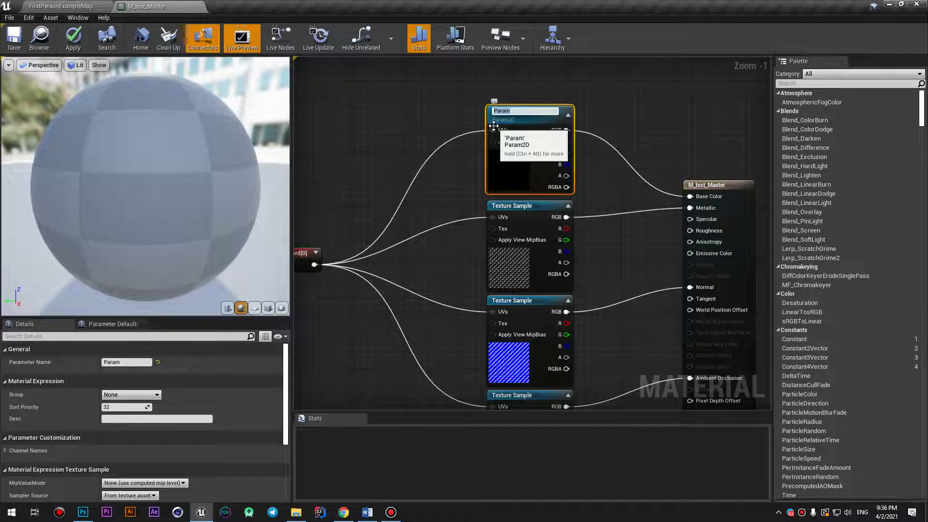
click(127, 363)
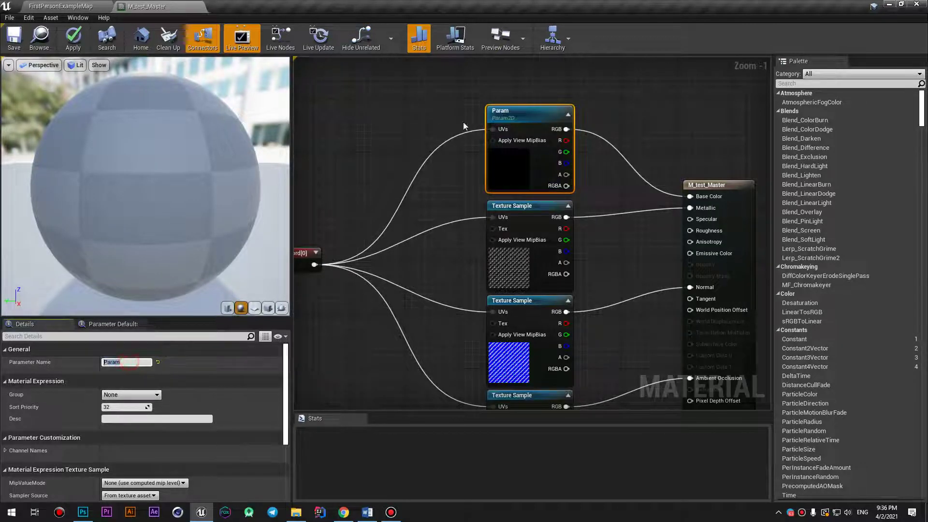
click(124, 360)
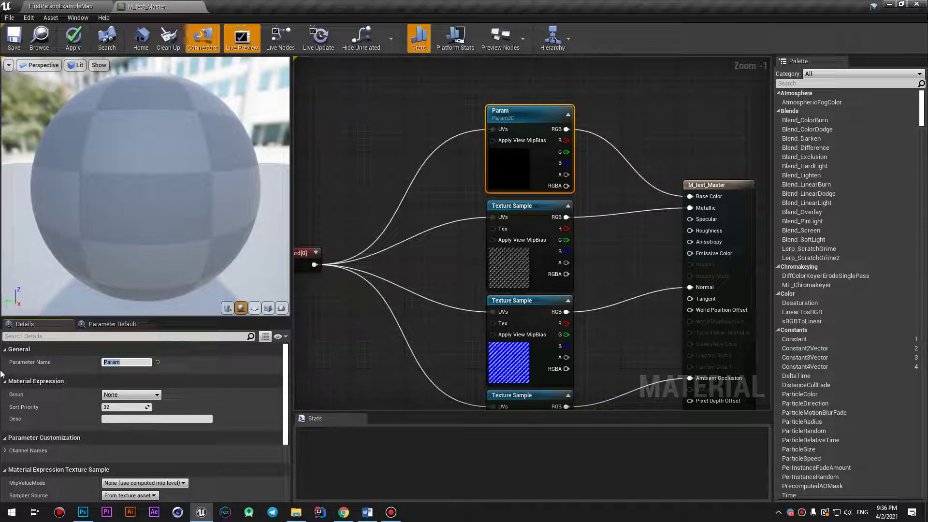
text(BaseColor)
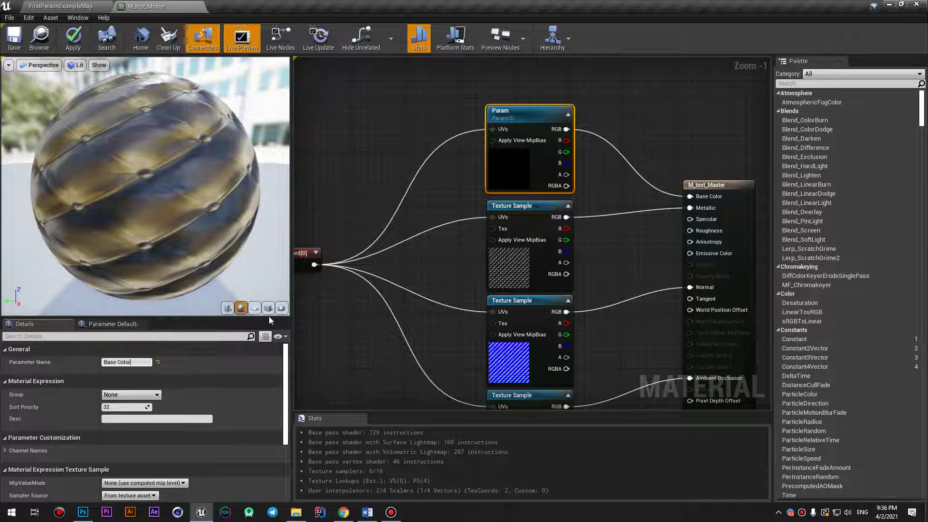
key(Return)
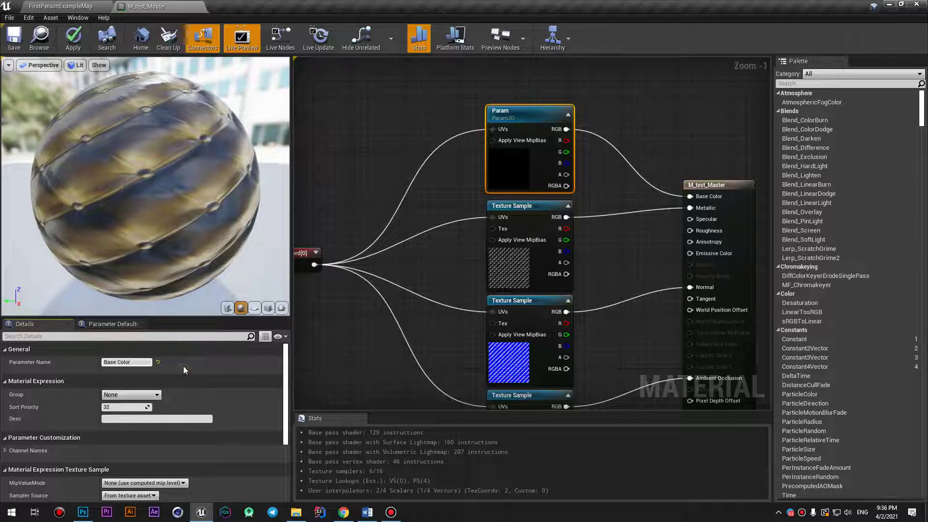
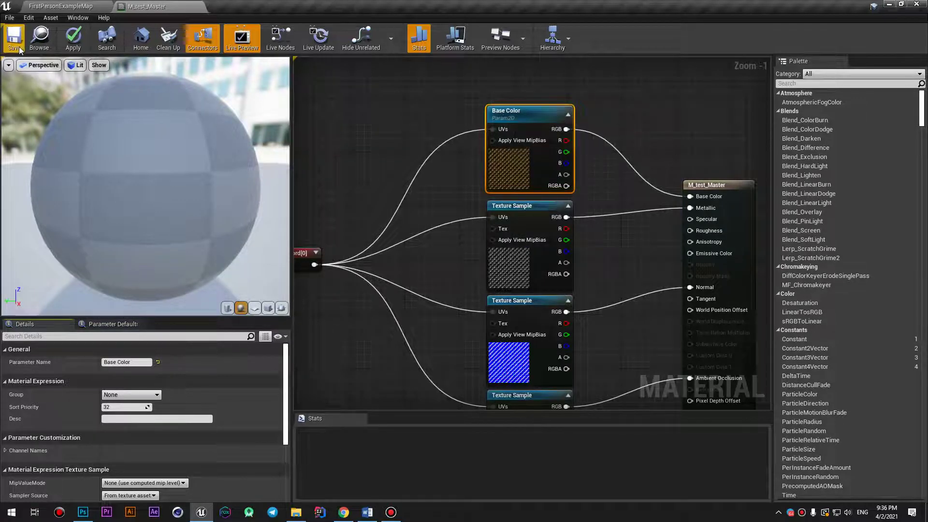
Step: Save M_test_Master and return to the FirstPersonExampleMap level
key(ctrl+s)
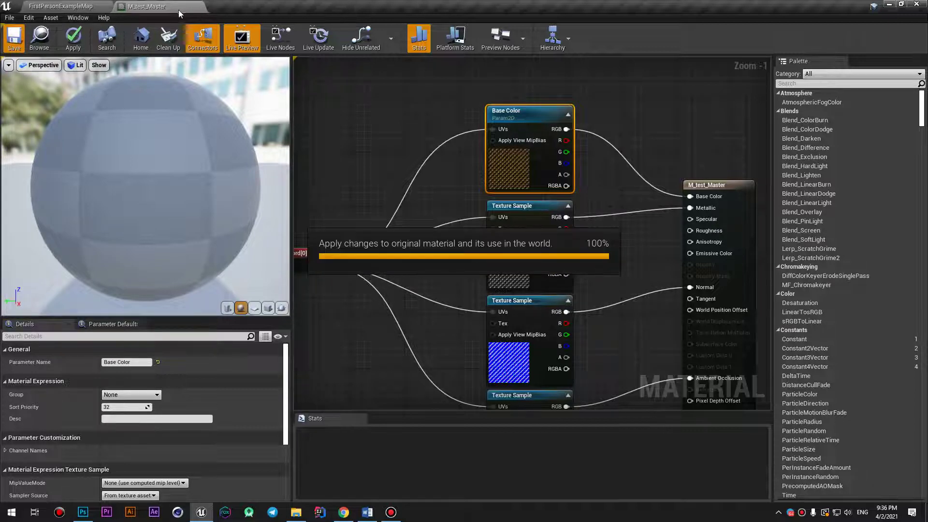
click(85, 9)
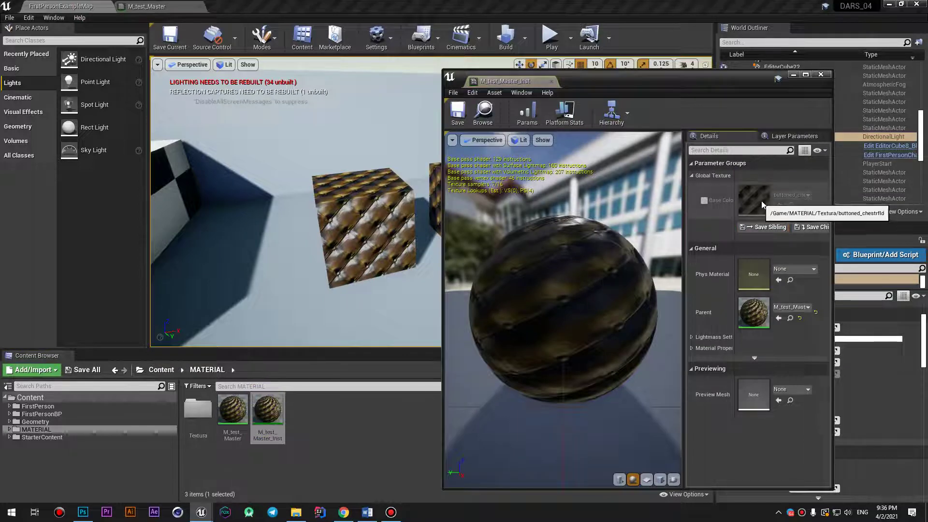
Step: Override M_test_Master_Inst's Base Color with T_Brick_Cut_Stone_D, then save and close the instance editor
drag(442, 224, 299, 224)
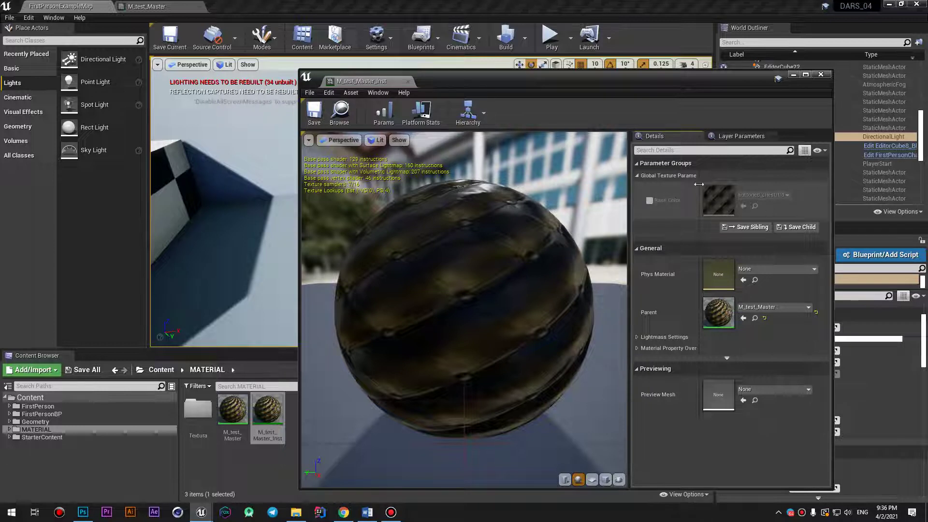
click(649, 201)
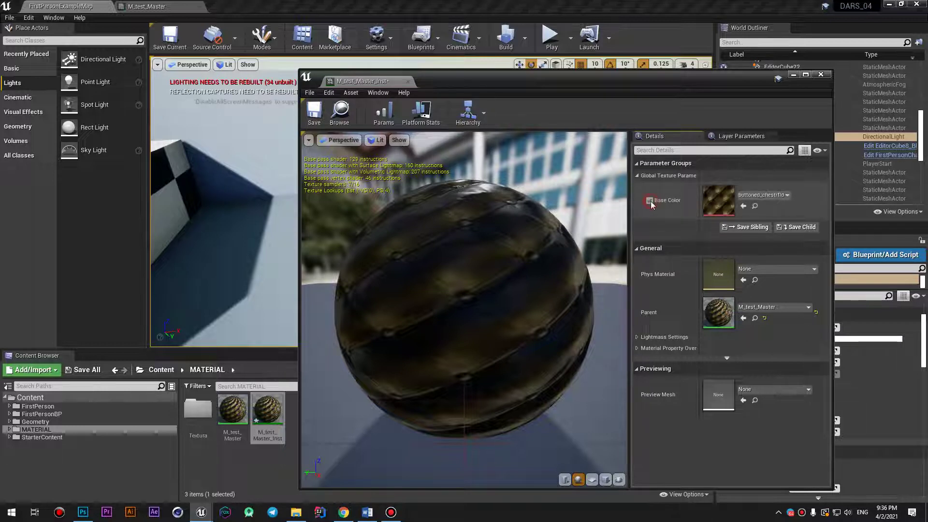
click(768, 195)
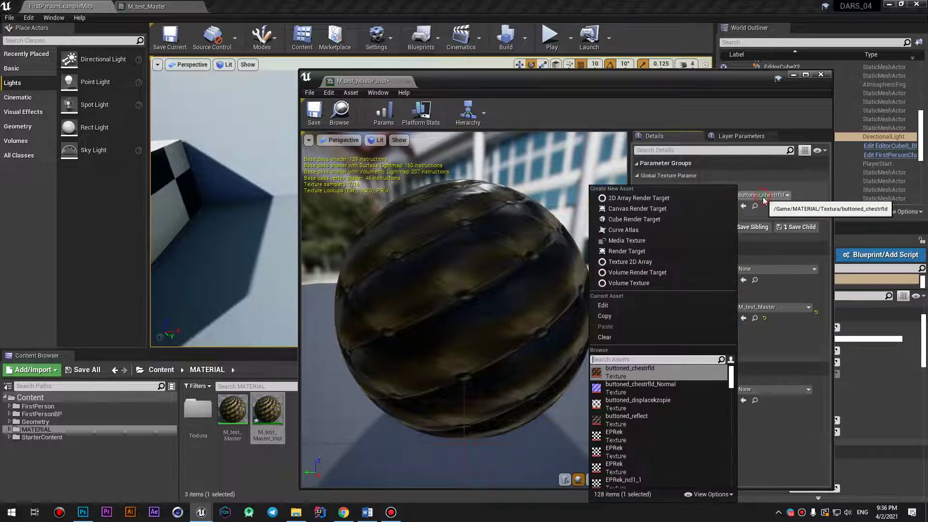
scroll(673, 434, down, 3)
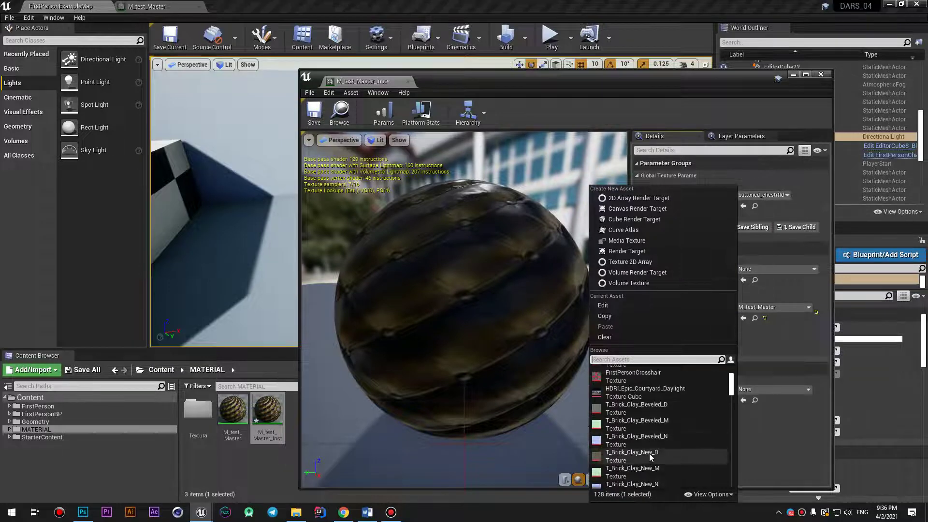
scroll(649, 453, down, 2)
scroll(649, 453, down, 3)
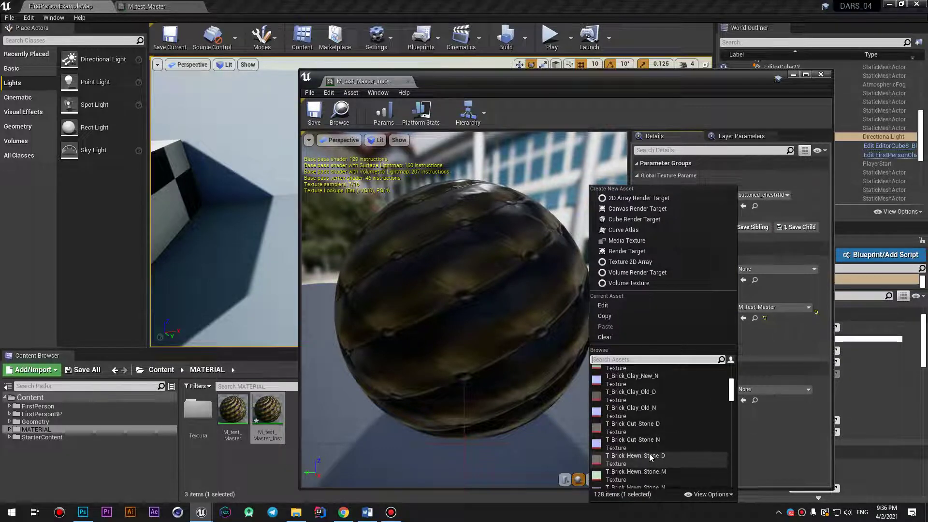
click(643, 424)
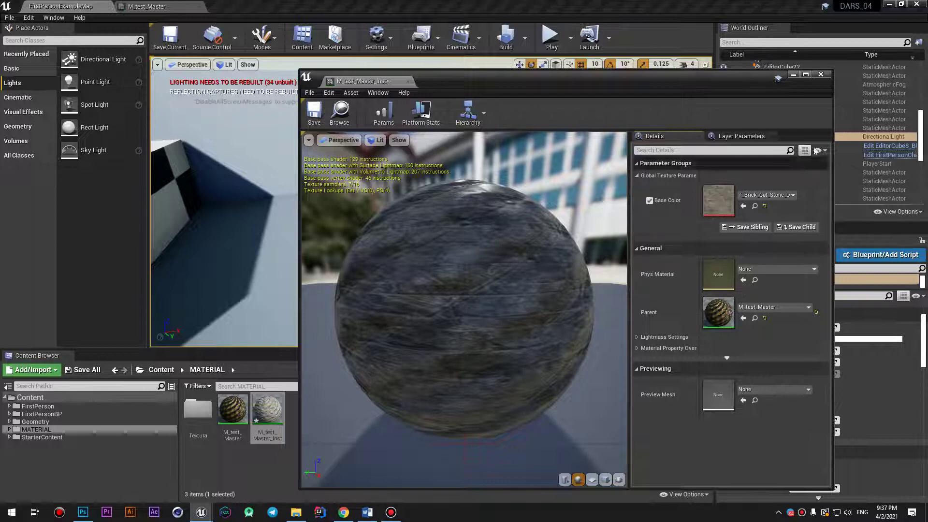
click(314, 111)
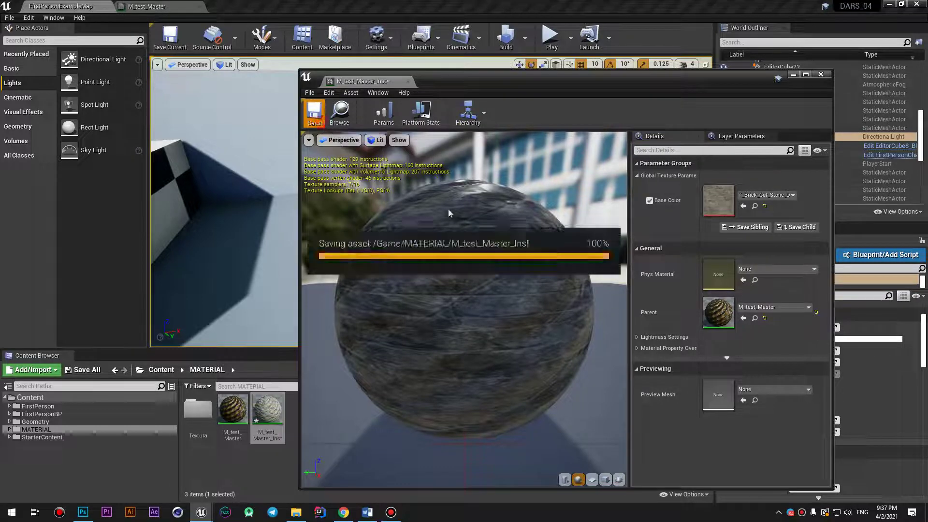
click(824, 76)
Step: Fly the camera toward the two cubes and select M_test_Master_Inst in the Content Browser
right_drag(466, 279, 466, 280)
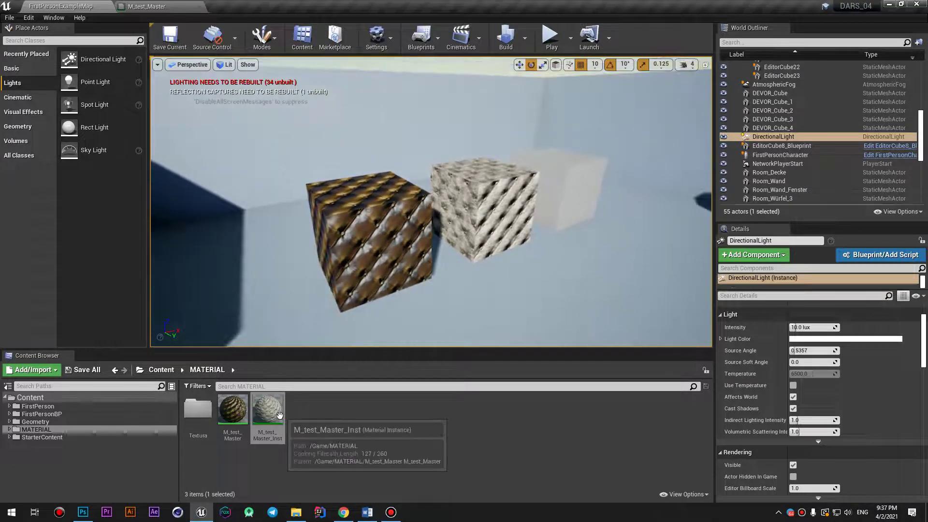
click(232, 411)
click(269, 420)
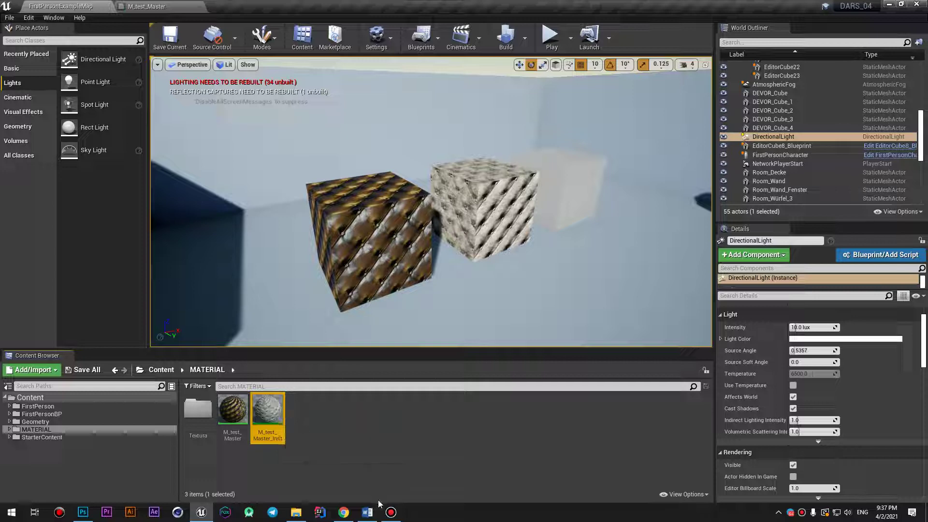
click(391, 512)
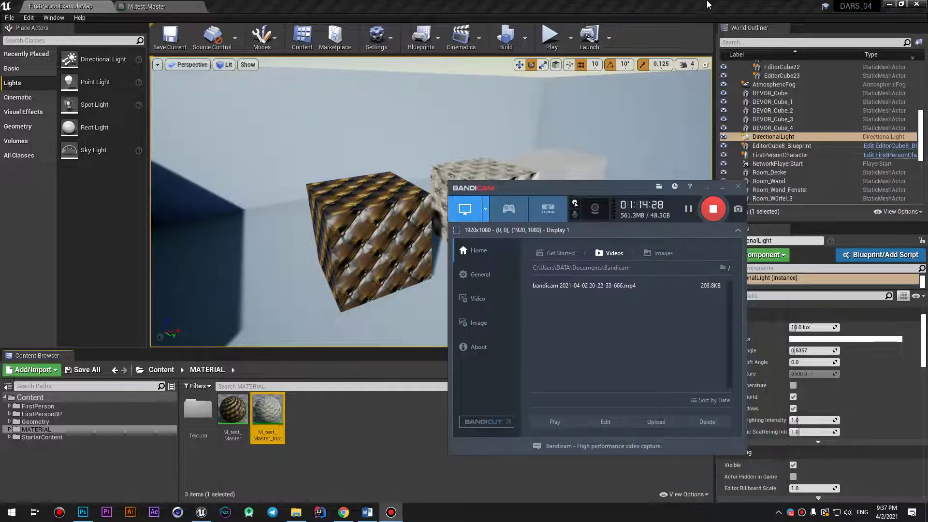
click(435, 276)
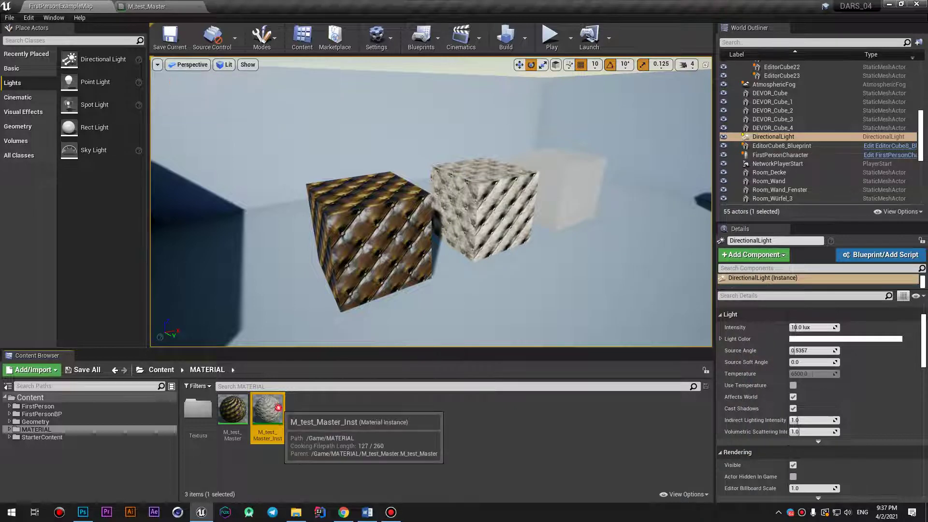
Step: Open M_test_Master and check the actions available for the second Texture Sample node
double_click(233, 410)
click(533, 207)
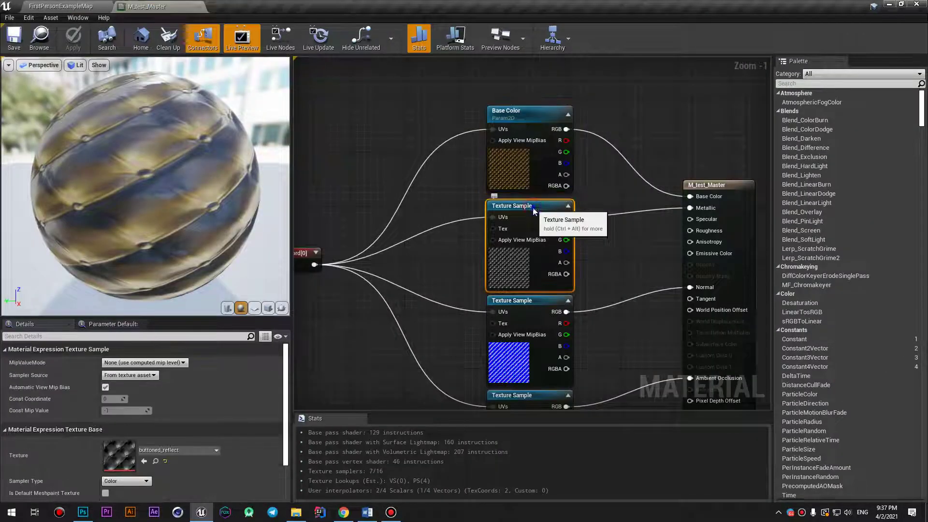
right_click(533, 207)
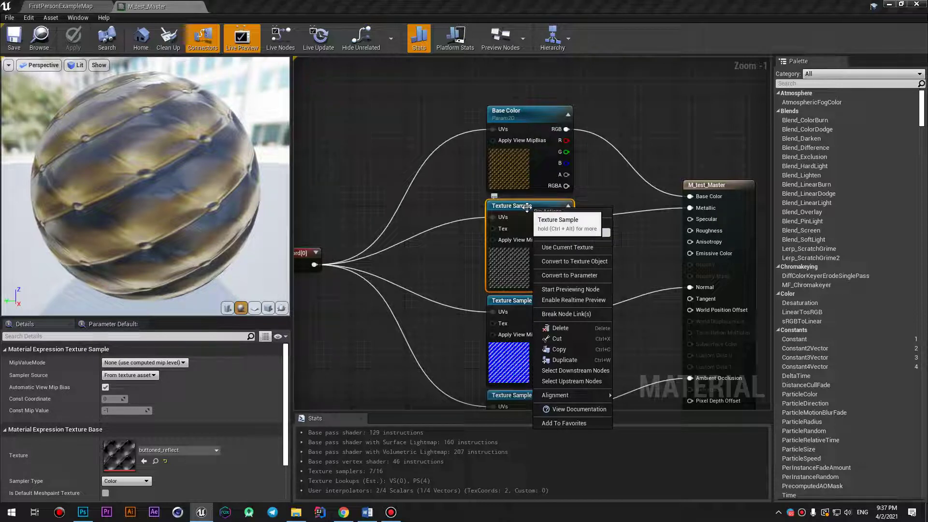
click(605, 149)
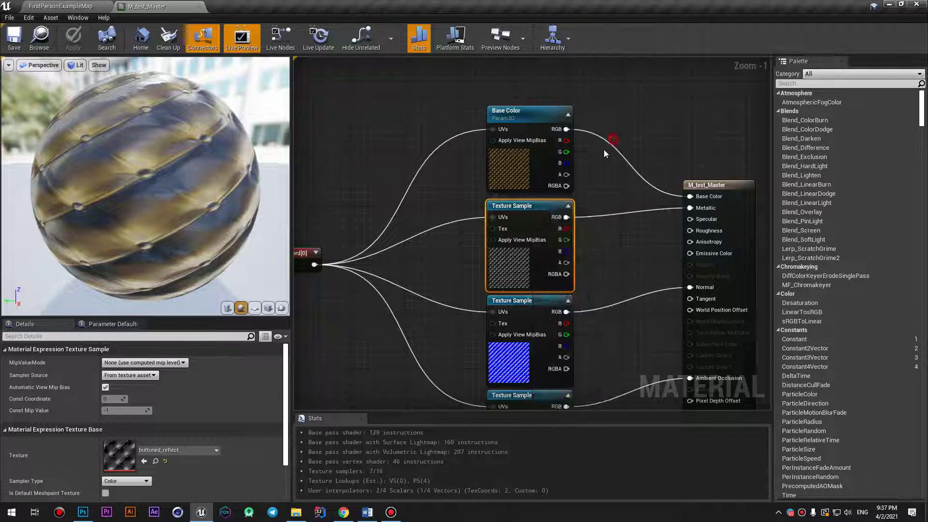
scroll(478, 138, down, 5)
Step: Box-select the TexCoord and four Texture Sample nodes, leaving only the second sample selected
drag(469, 109, 612, 291)
scroll(604, 189, up, 2)
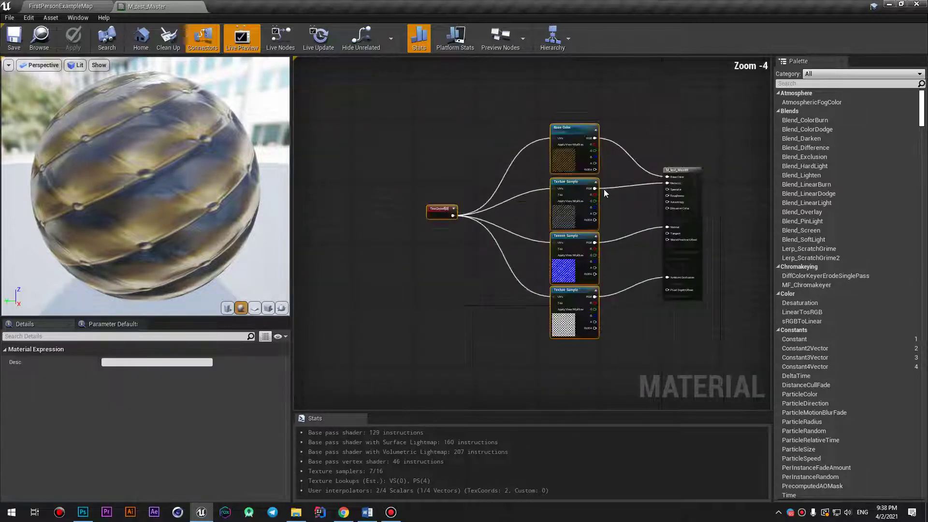
drag(422, 120, 609, 334)
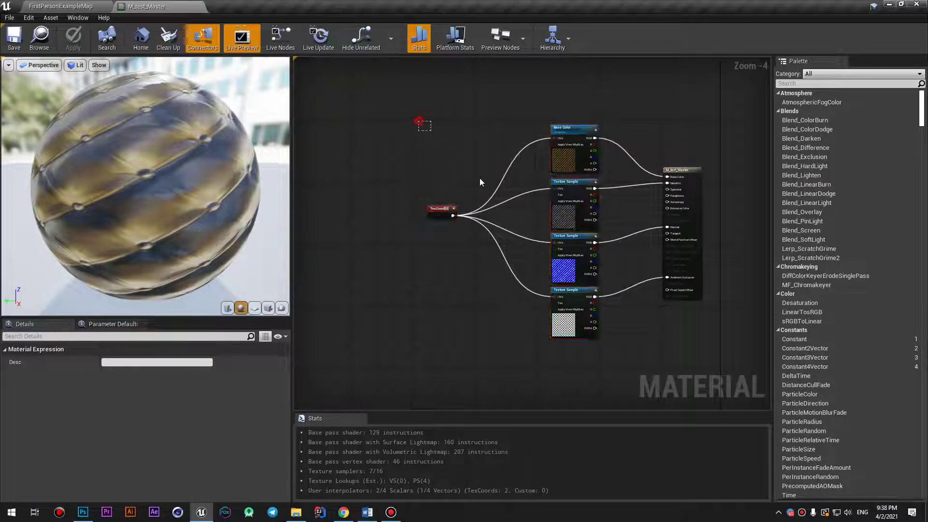
drag(630, 110, 546, 334)
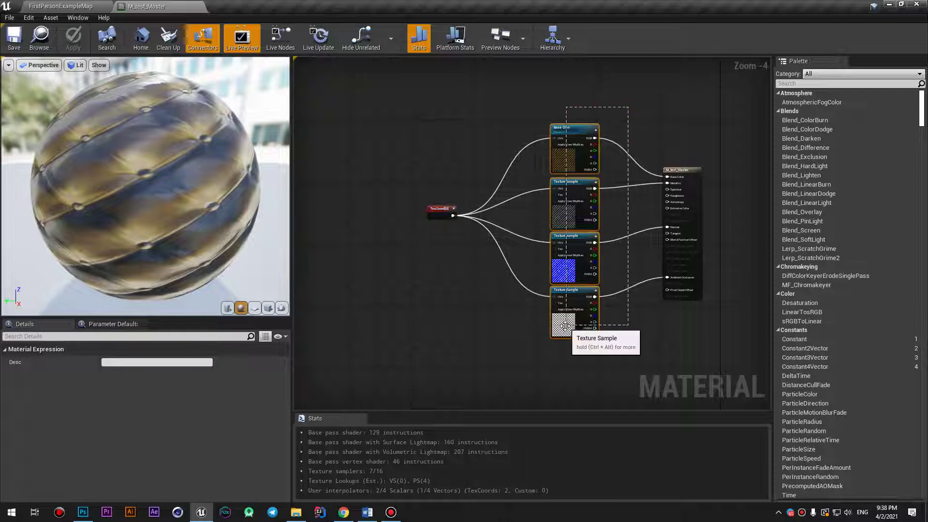
drag(411, 141, 467, 300)
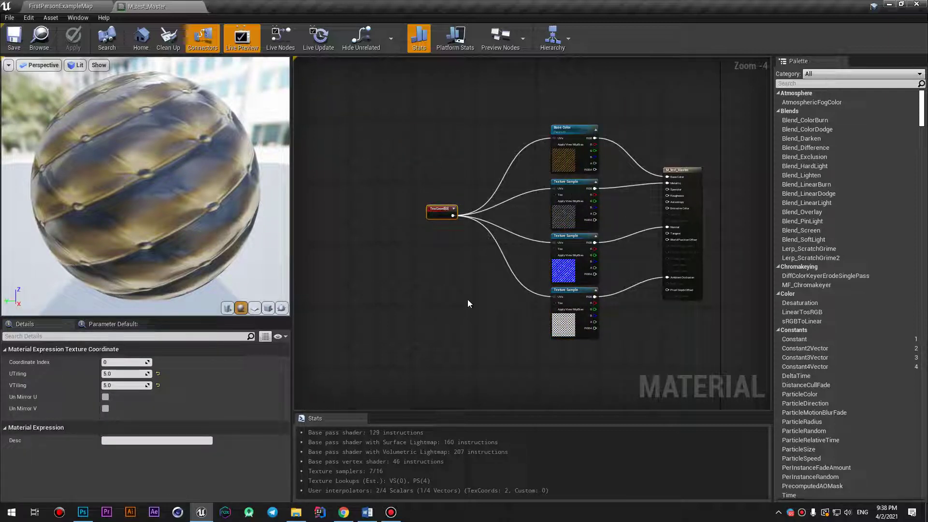
drag(535, 102, 603, 308)
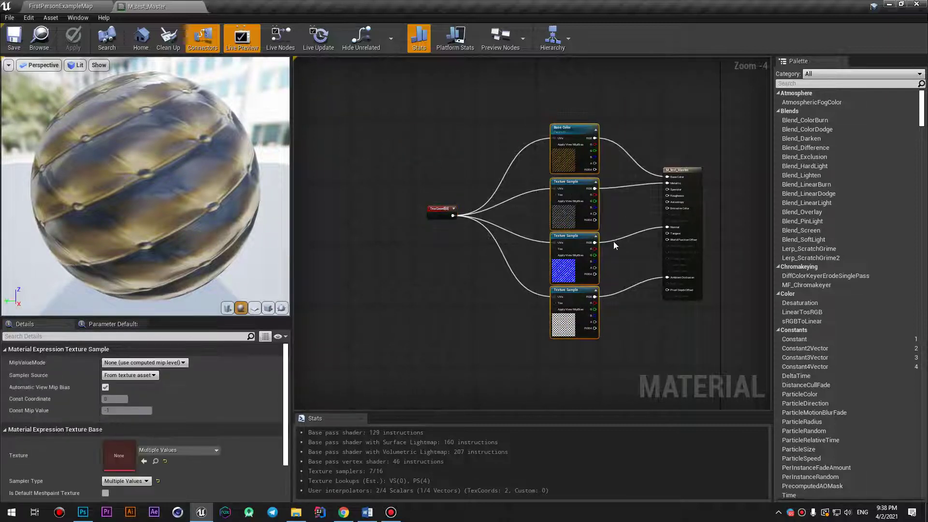
scroll(621, 193, up, 3)
click(609, 186)
Step: Convert the second Texture Sample into a texture parameter, undoing an accidental texture-object conversion
click(547, 139)
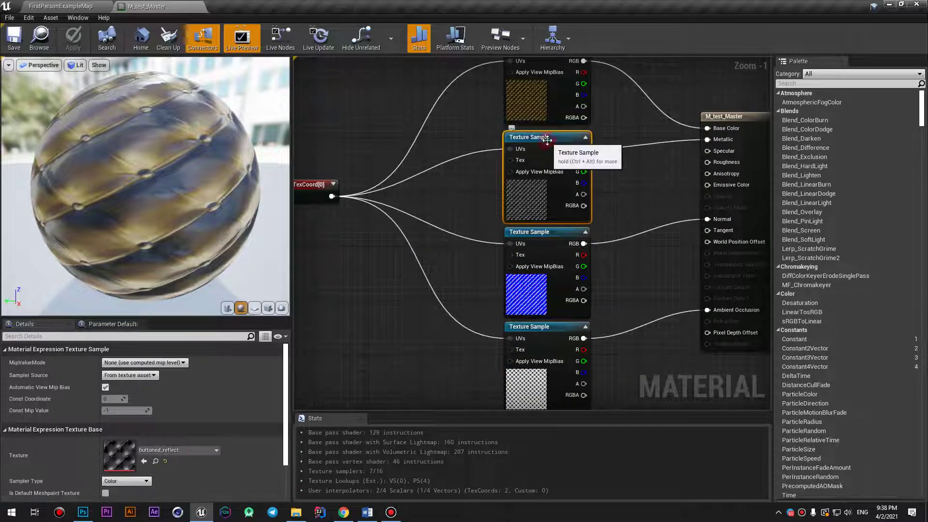
right_click(547, 139)
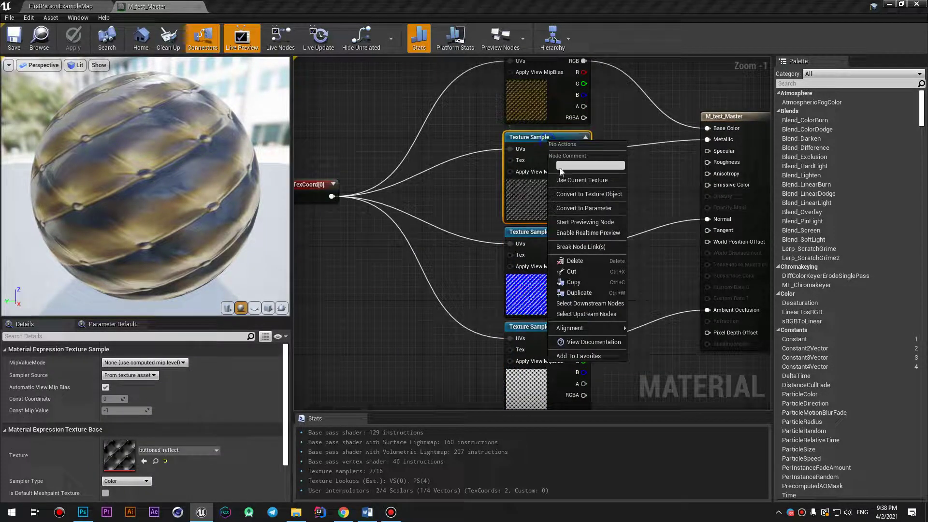
click(571, 194)
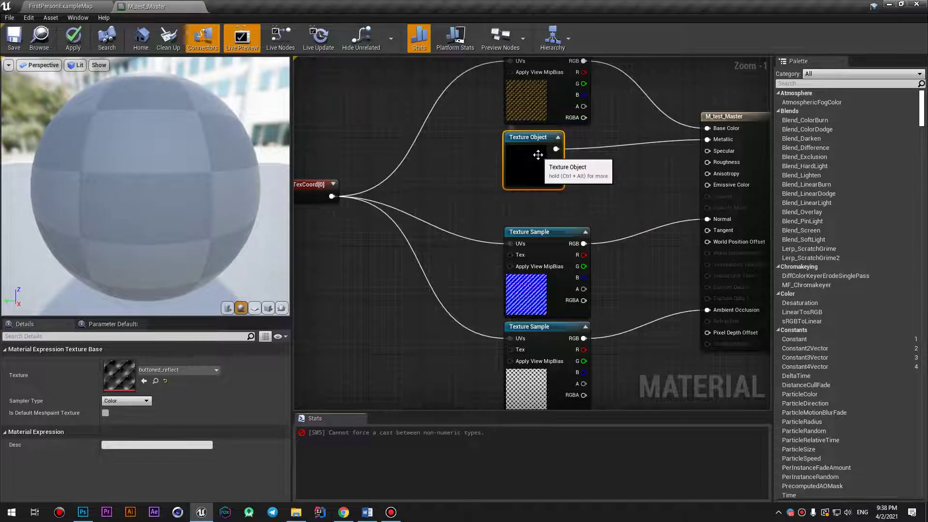
key(ctrl+z)
right_click(544, 142)
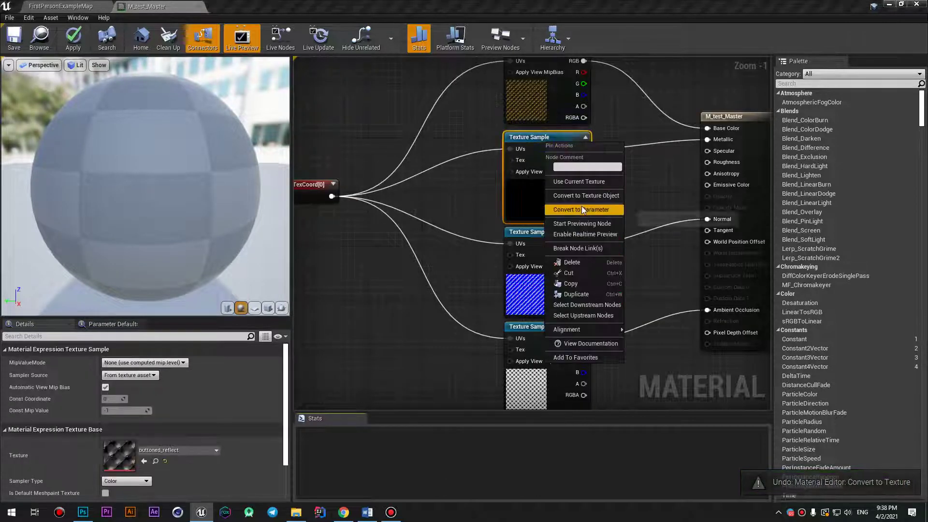
click(582, 210)
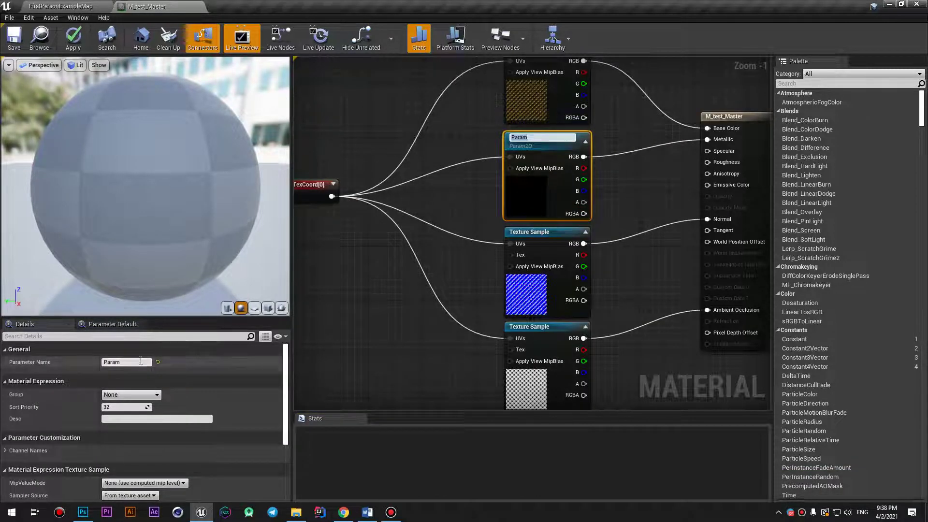
click(140, 361)
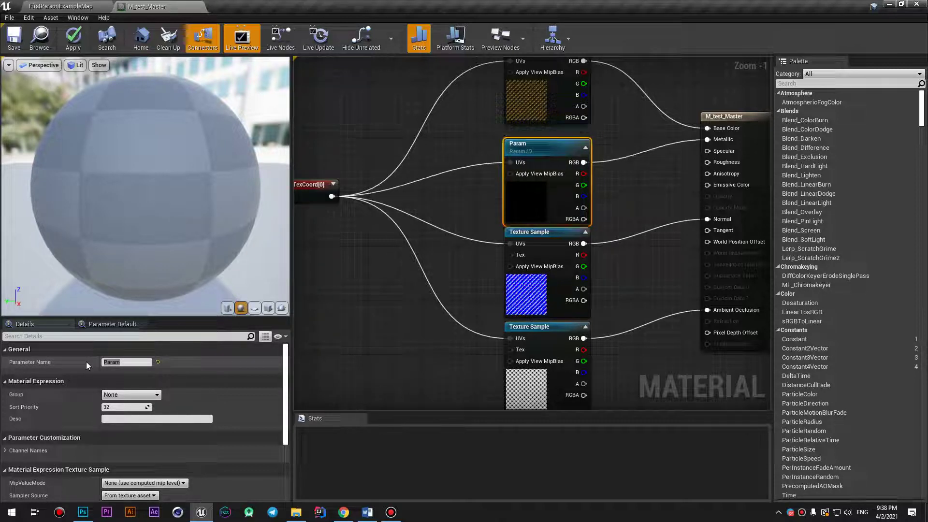
Step: Rename the new texture parameter, clearing the earlier names to make way for DAMR
click(115, 364)
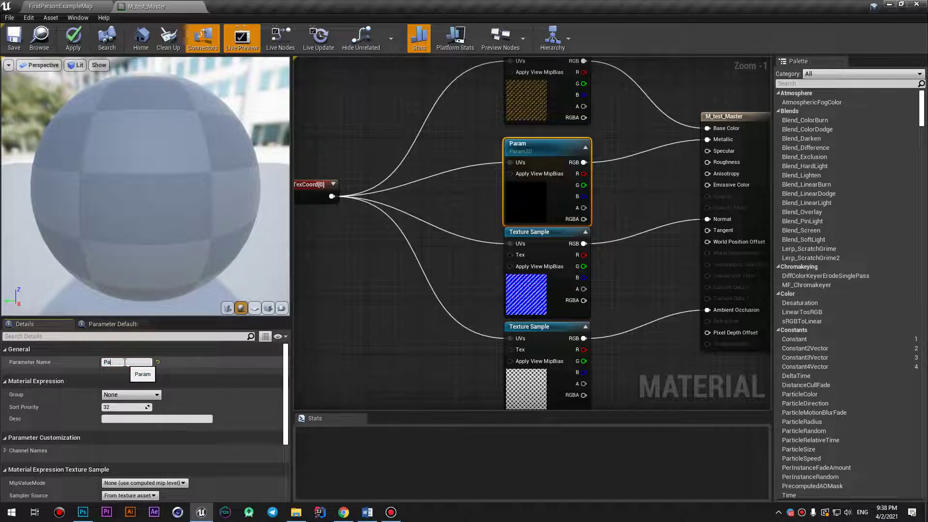
text(01)
key(Return)
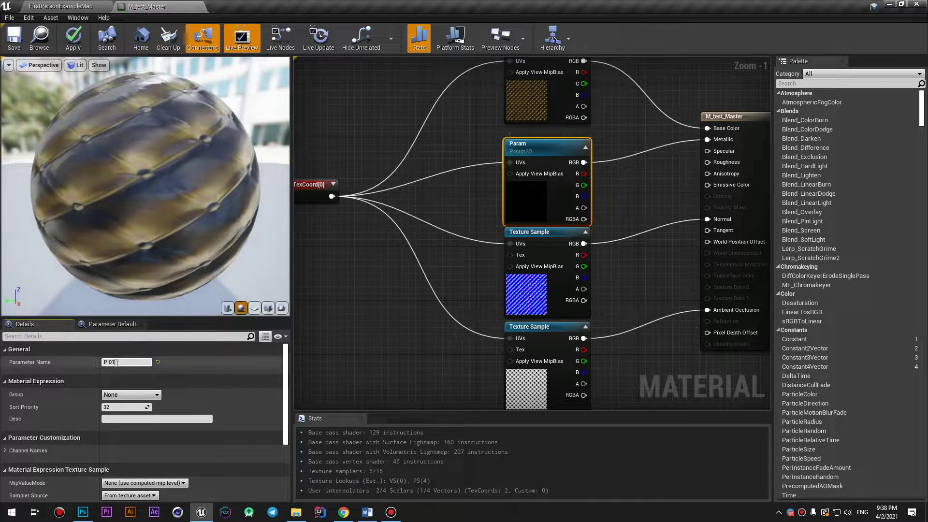
text(MELAT)
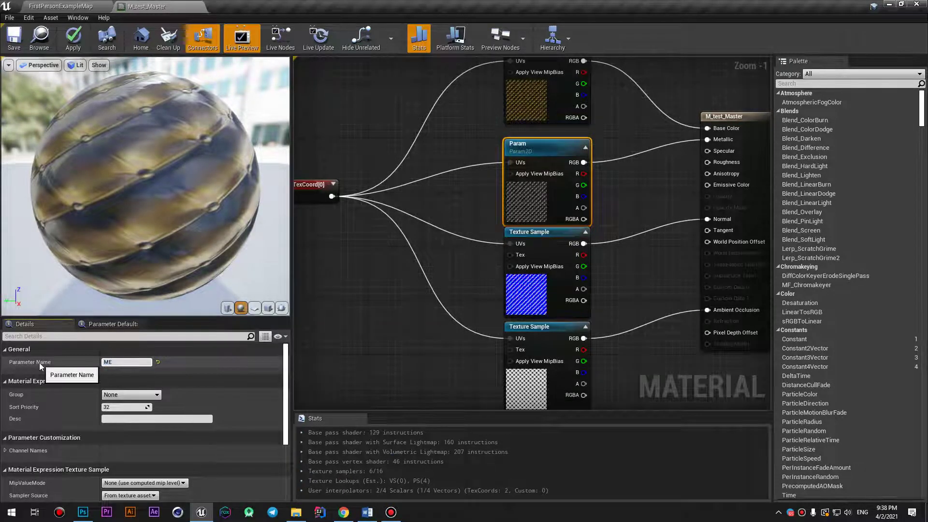
key(BackSpace)
key(BackSpace)
key(BackSpace)
key(BackSpace)
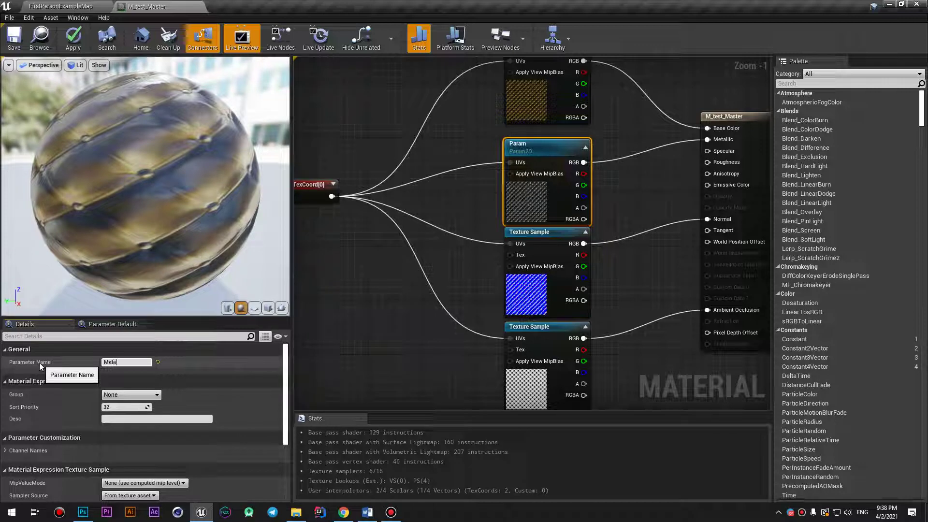
key(BackSpace)
Step: Finish naming DAMR, then convert the normal-map sample into a parameter named Nrmal Map
text(DAMR)
click(531, 236)
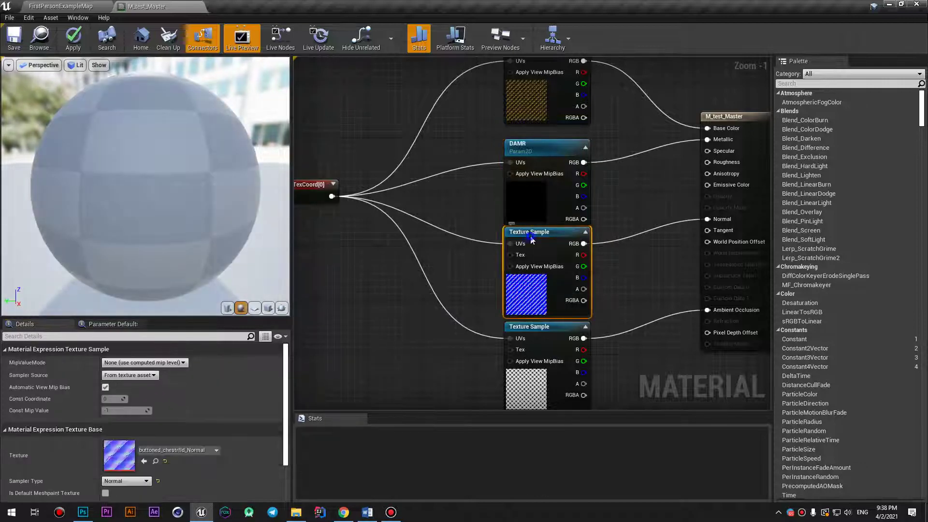
right_click(531, 237)
click(555, 305)
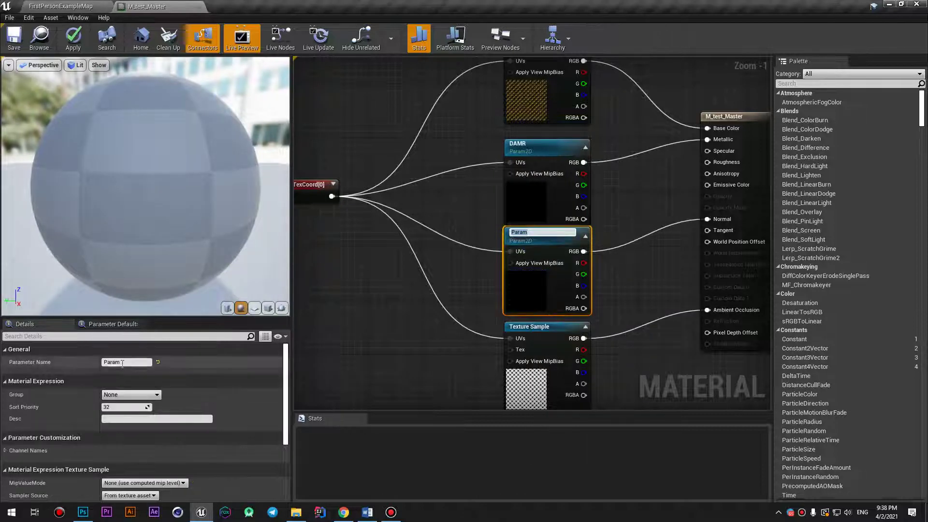
key(Delete)
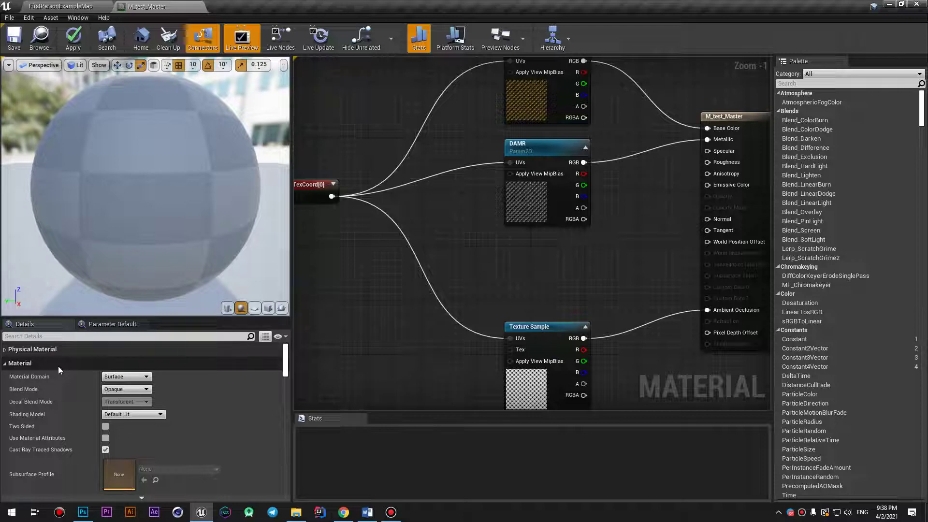
right_drag(606, 275, 570, 261)
key(ctrl+z)
click(543, 252)
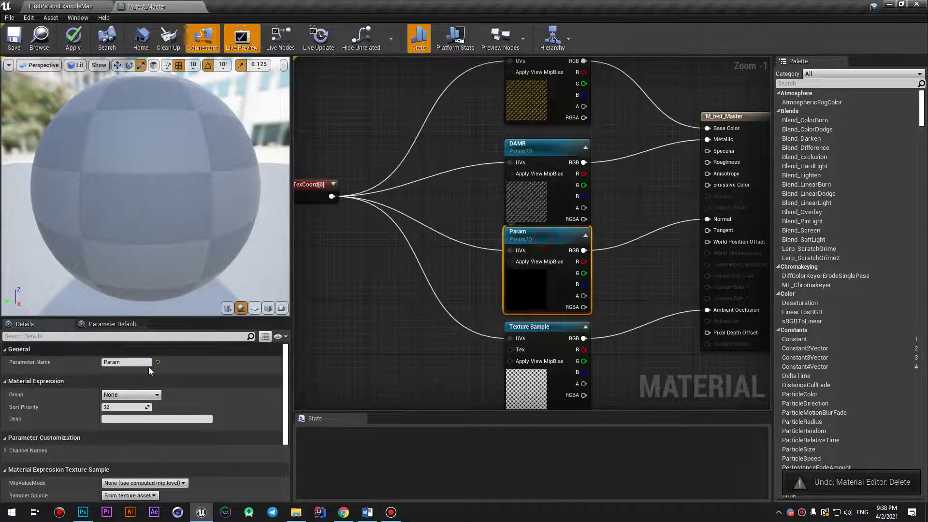
text(NO)
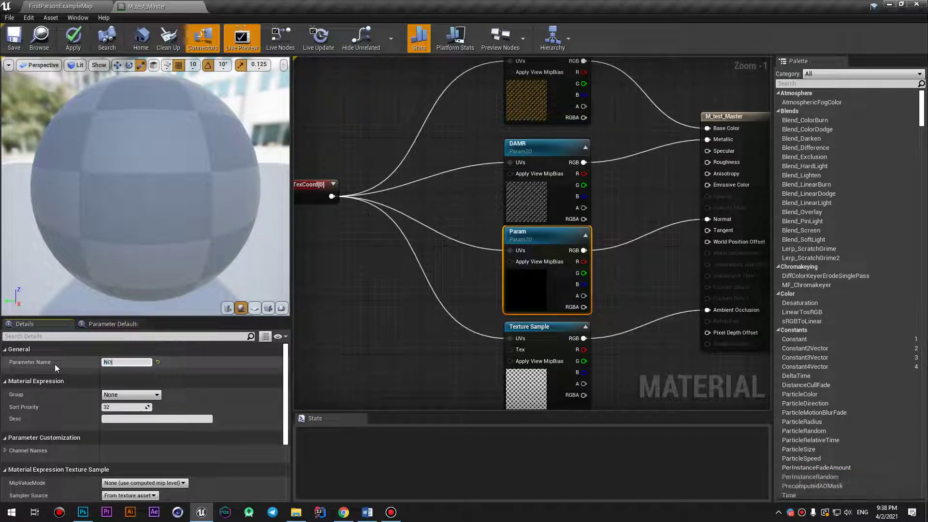
text(rmal M)
text(ap)
key(Return)
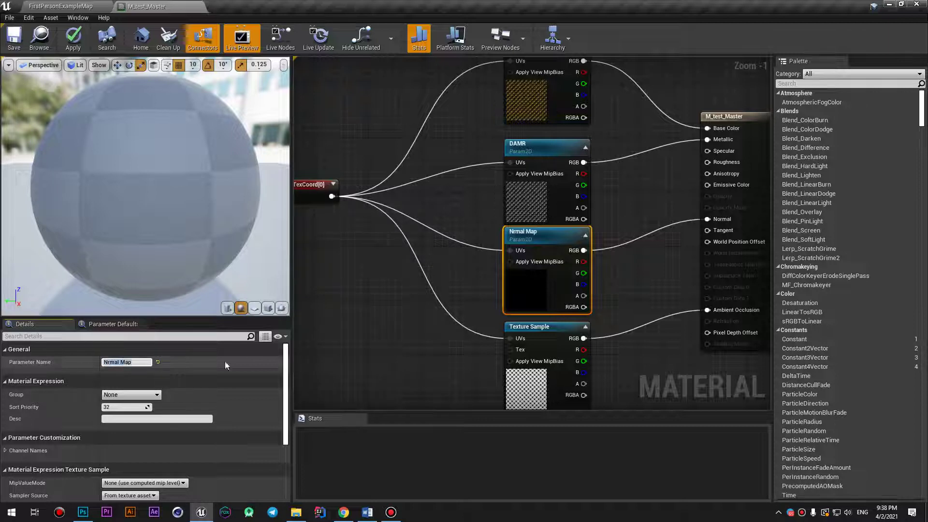
Step: Convert the bottom Texture Sample into a parameter named AO and clear the selection
click(541, 326)
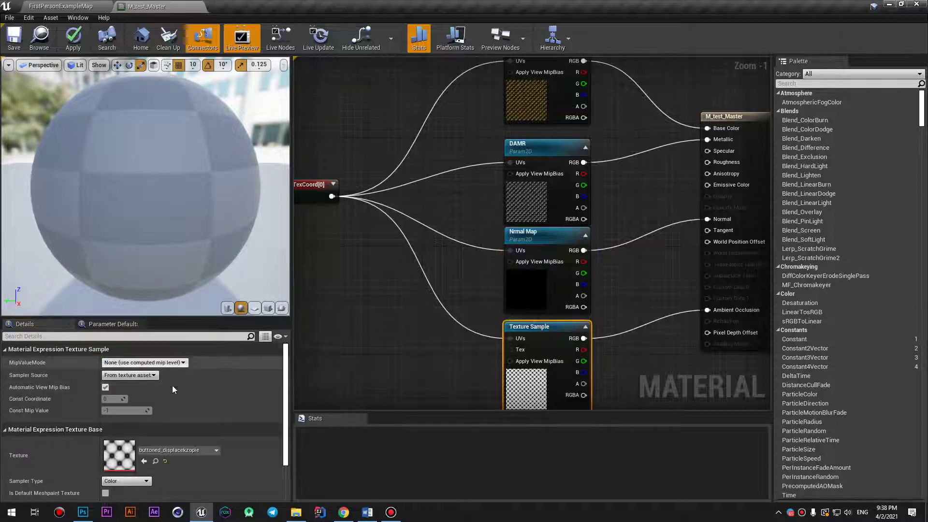
right_click(542, 327)
click(567, 171)
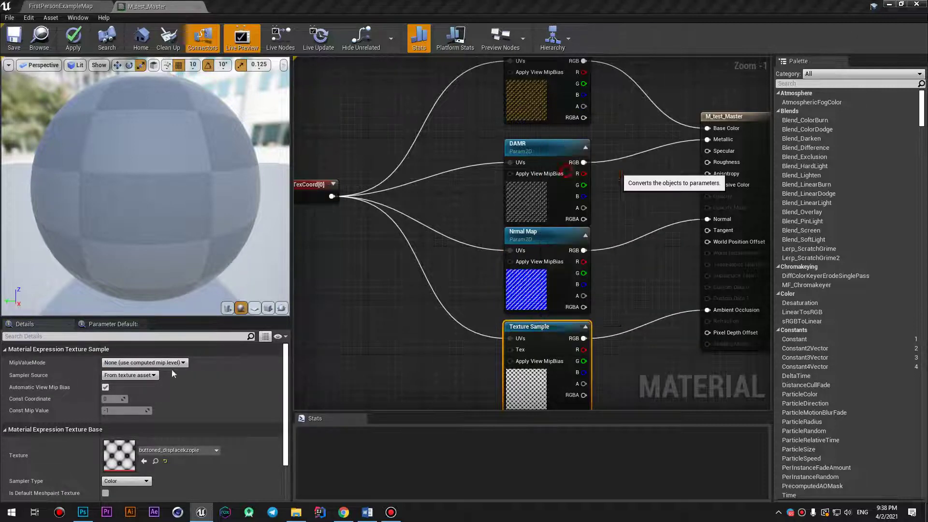
click(123, 362)
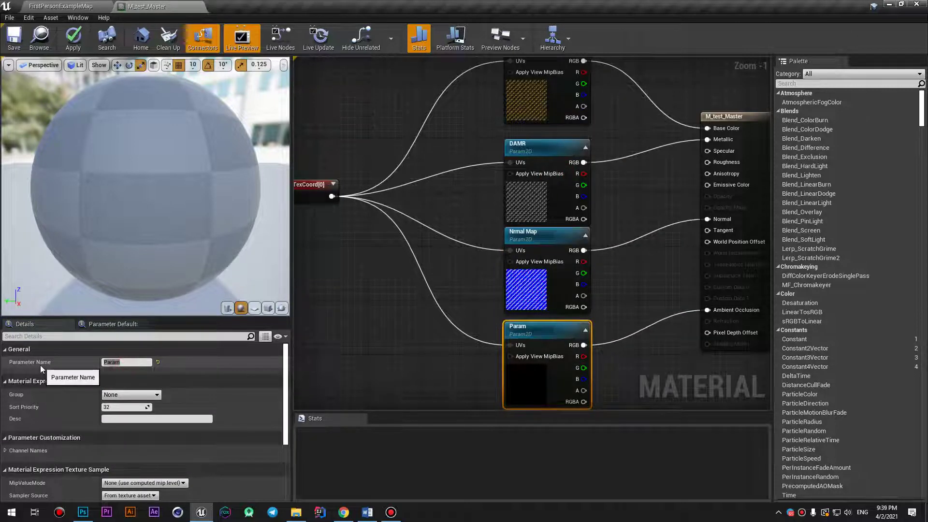
click(129, 363)
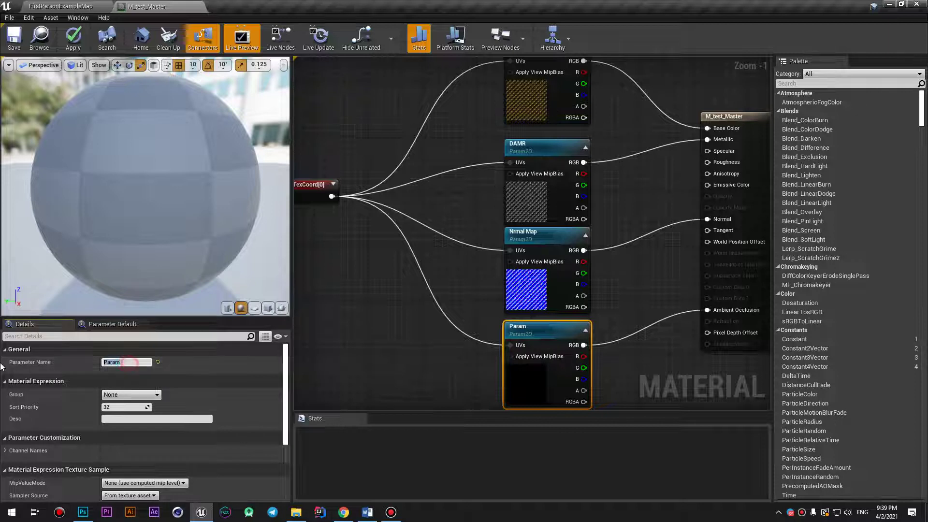
text(AO)
key(Return)
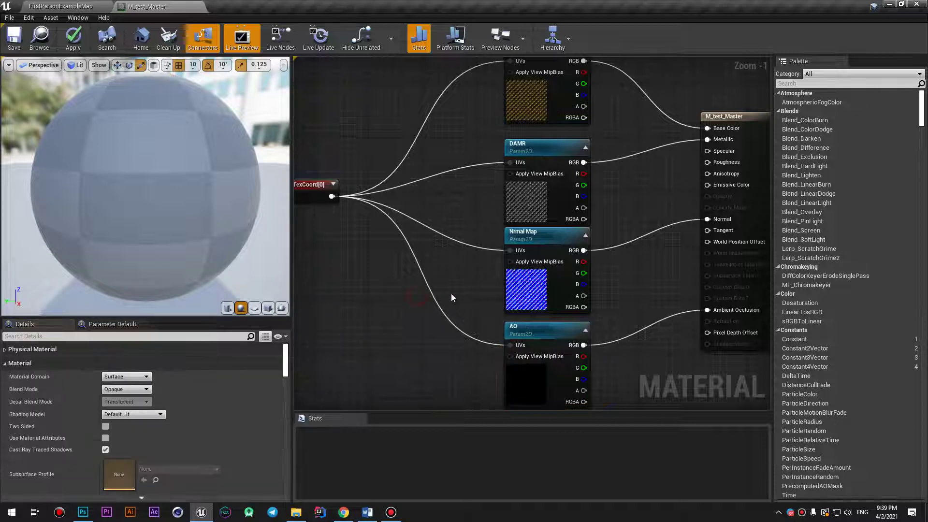
click(21, 40)
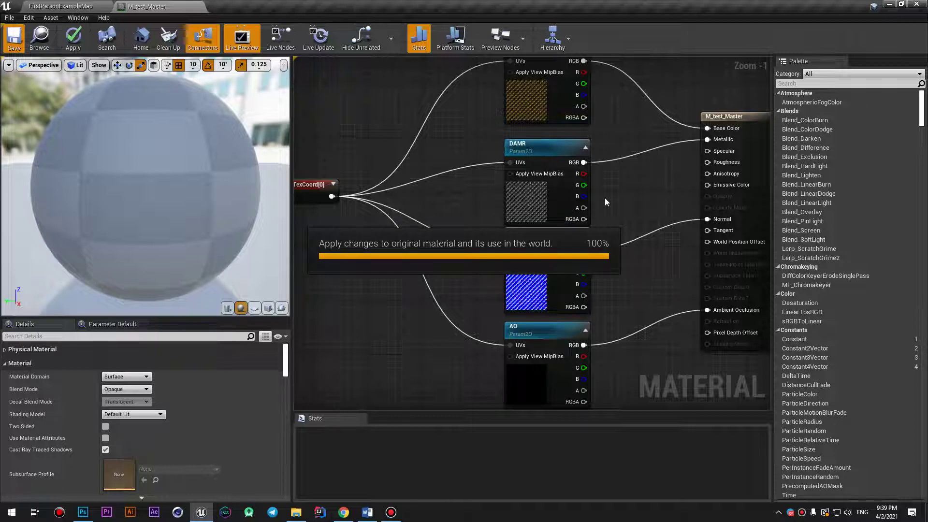
Step: Open M_test_Master_Inst and override DAMR with T_Brick_Clay_New_M
click(61, 6)
double_click(277, 411)
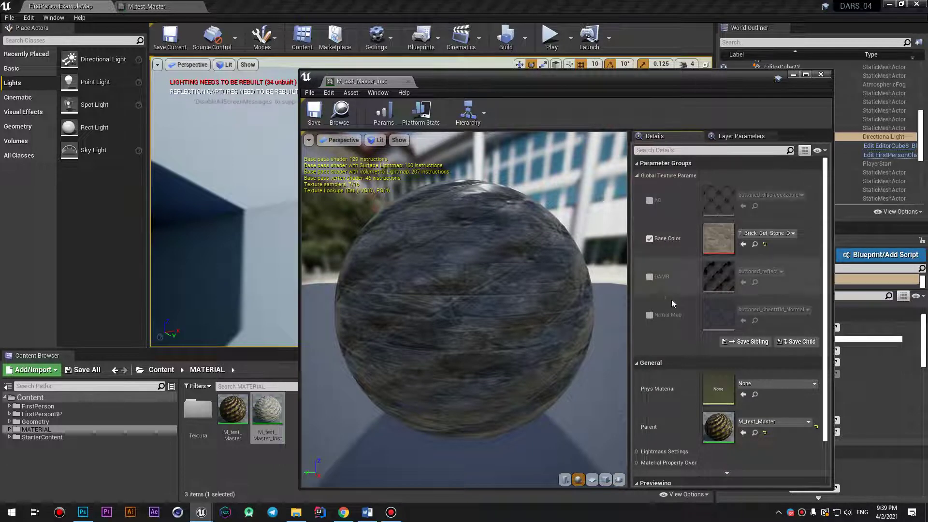
click(649, 277)
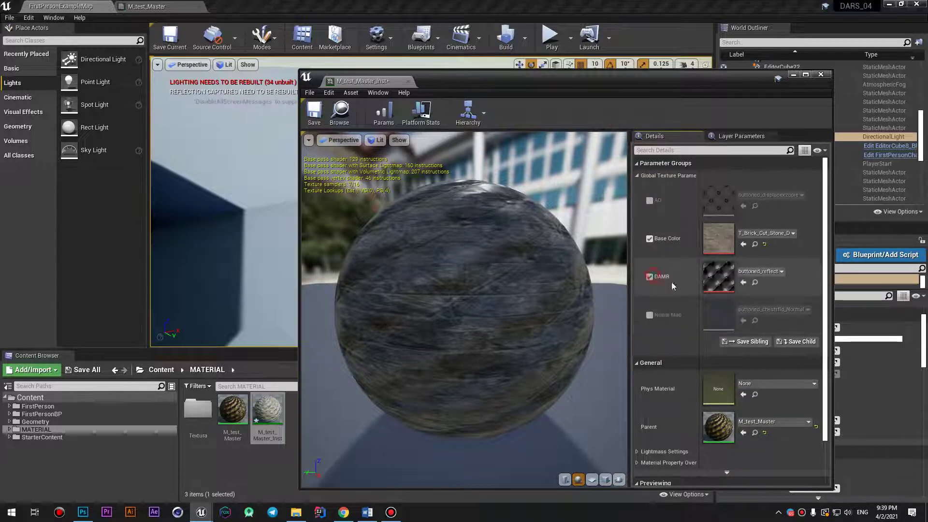
click(772, 273)
scroll(660, 421, up, 5)
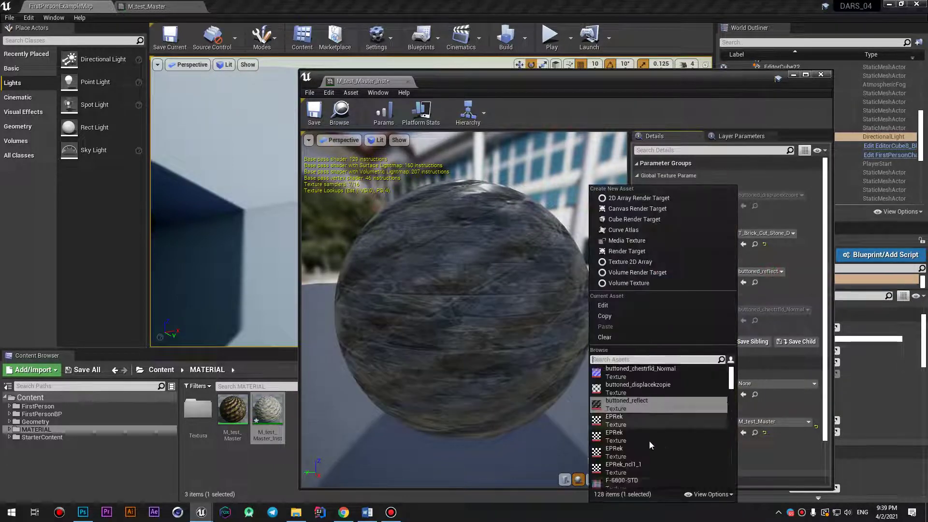
scroll(640, 459, down, 3)
scroll(648, 441, down, 2)
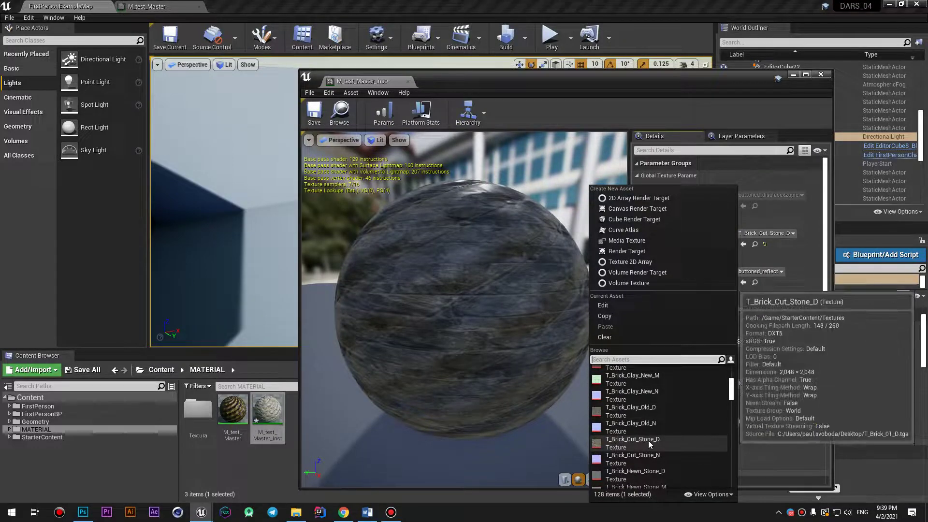
click(629, 380)
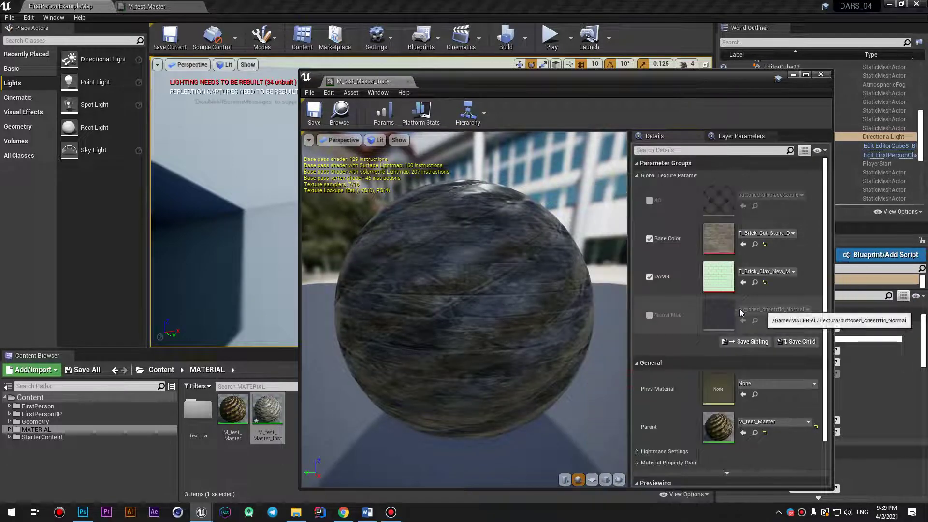
Step: Override Nrmal Map with T_Brick_Clay_Beveled_N
click(650, 315)
click(774, 309)
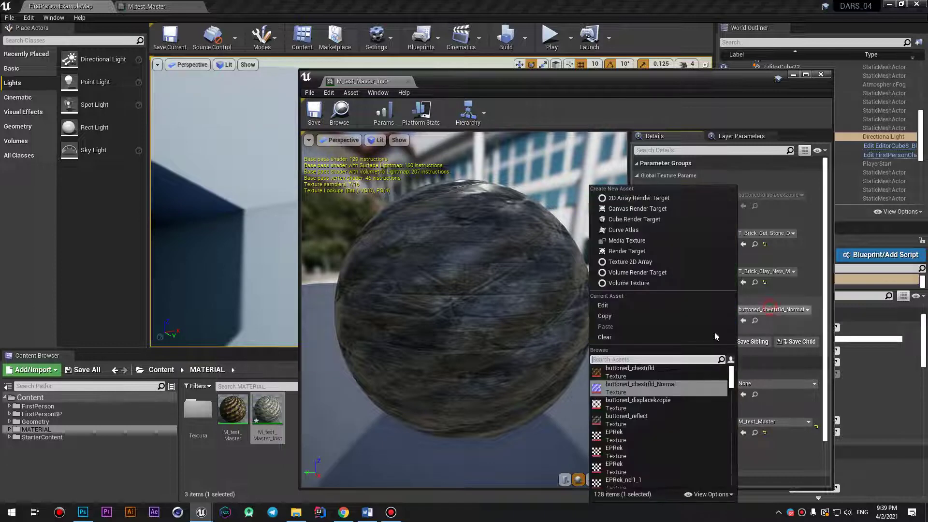
scroll(669, 413, down, 3)
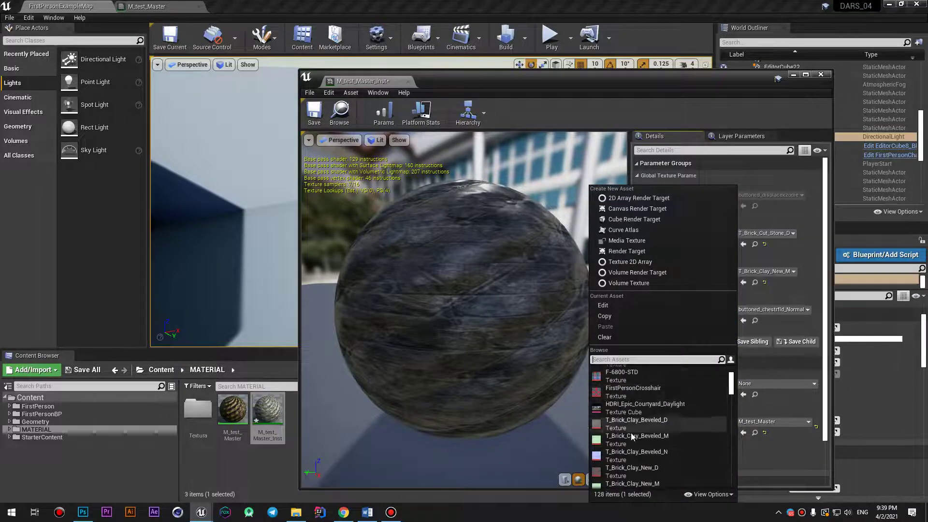
click(631, 454)
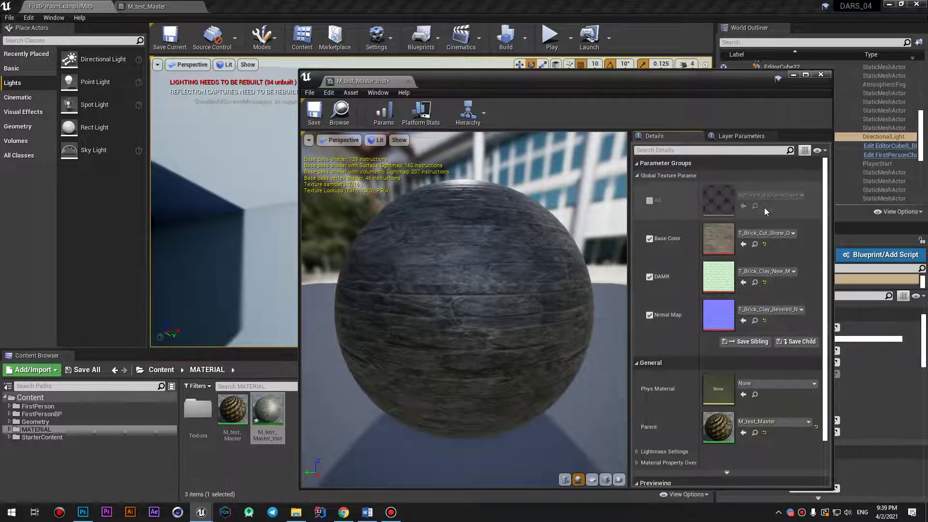
Step: Override AO with T_CobbleStone_Pebble_D and move the instance window to the lower right
click(650, 200)
click(771, 194)
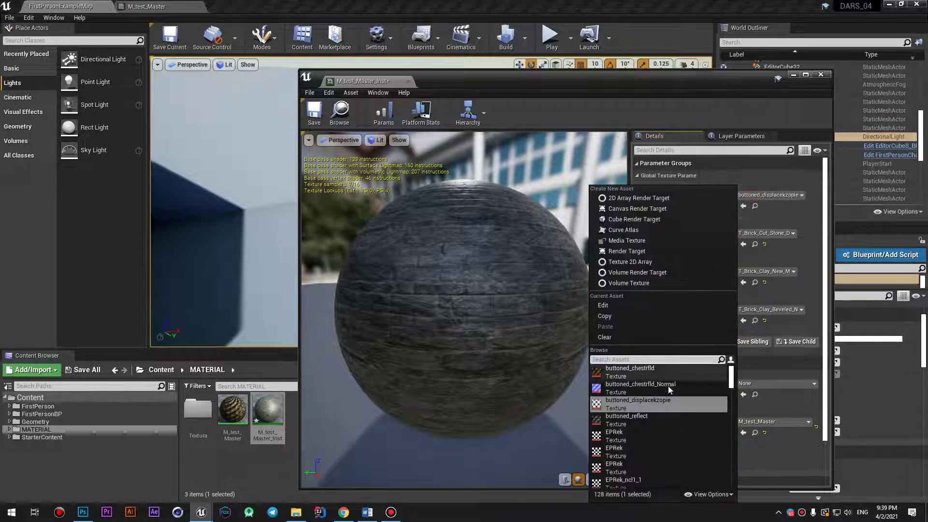
scroll(639, 446, down, 3)
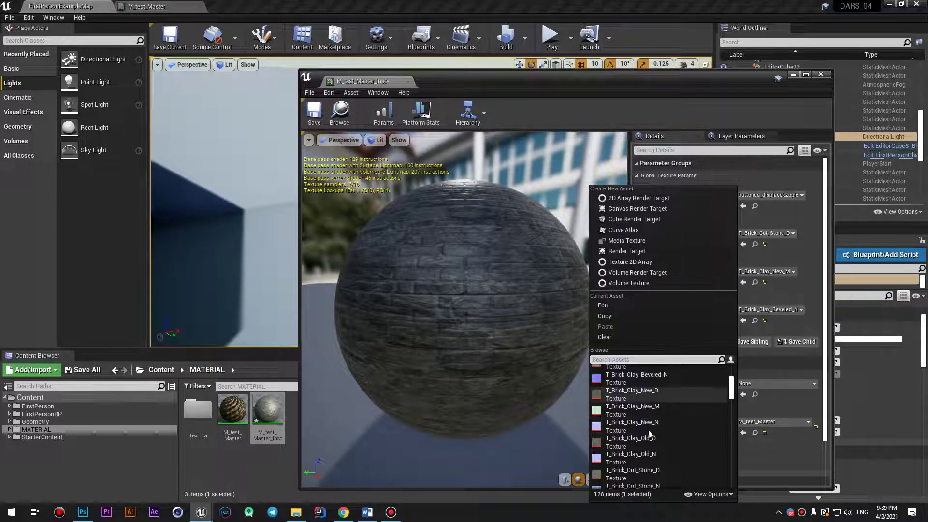
scroll(651, 448, down, 3)
scroll(653, 457, down, 3)
scroll(655, 469, down, 3)
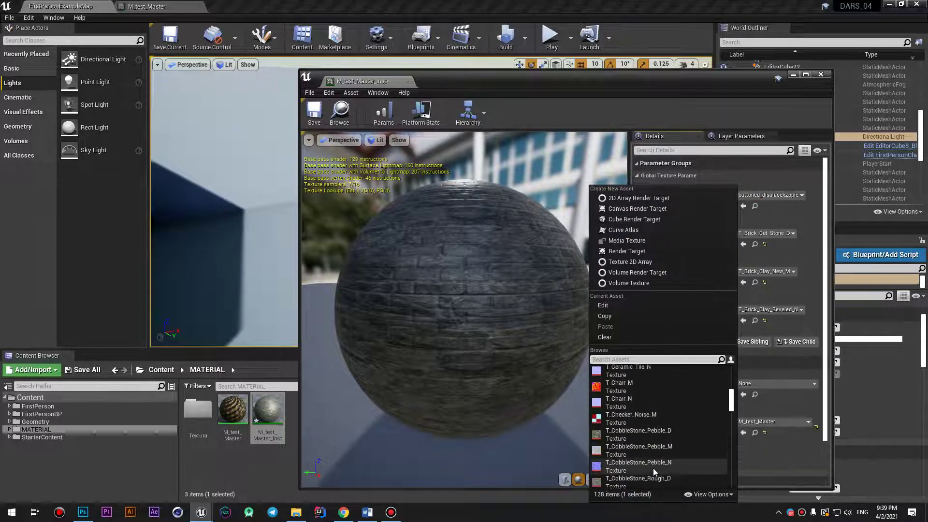
click(627, 433)
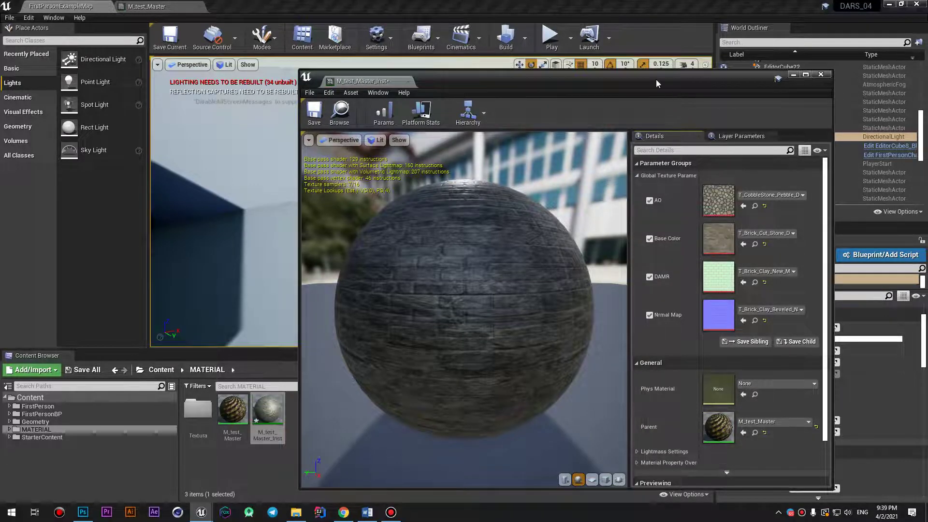
mouse_move(654, 79)
mouse_down()
mouse_move(774, 296)
mouse_move(767, 285)
mouse_up()
Step: Reposition the instance window and save both the FirstPersonExampleMap level and the material instance
mouse_move(436, 193)
right_down()
mouse_move(416, 203)
mouse_move(423, 208)
right_up()
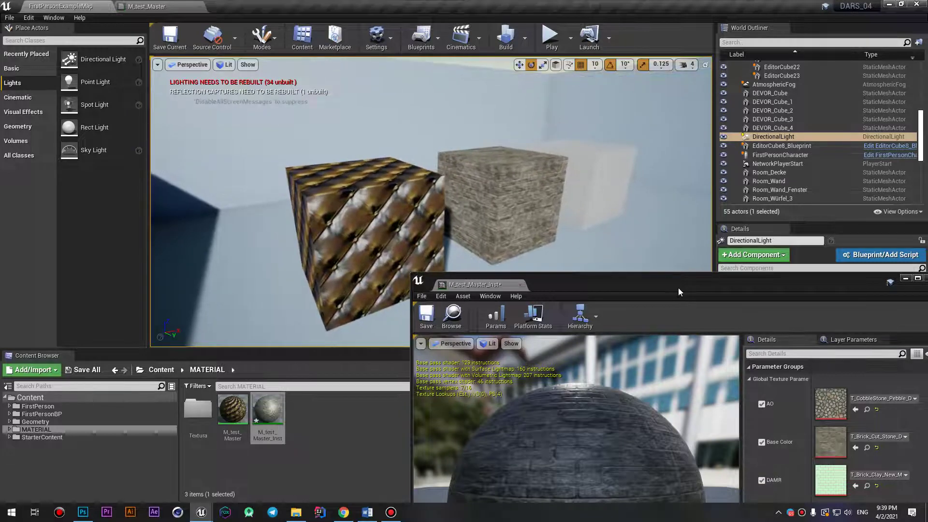
drag(678, 286, 398, 123)
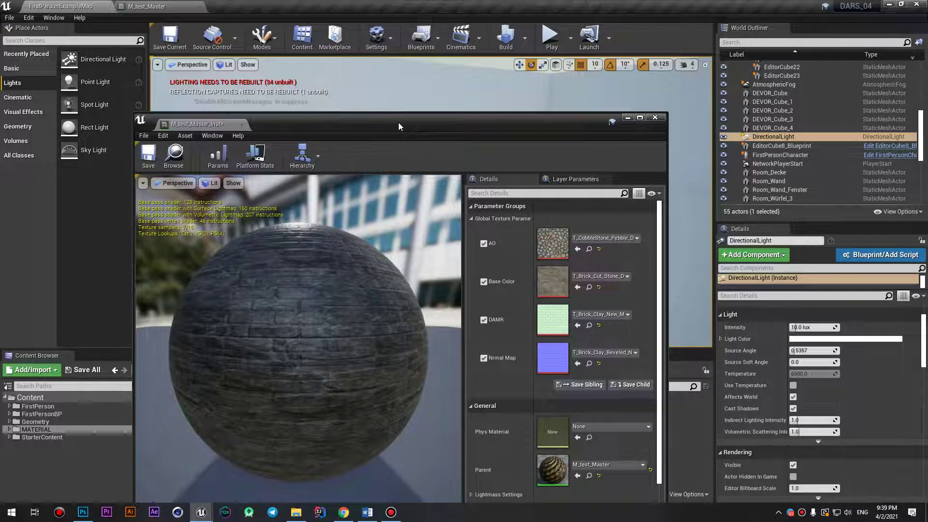
drag(399, 127, 639, 156)
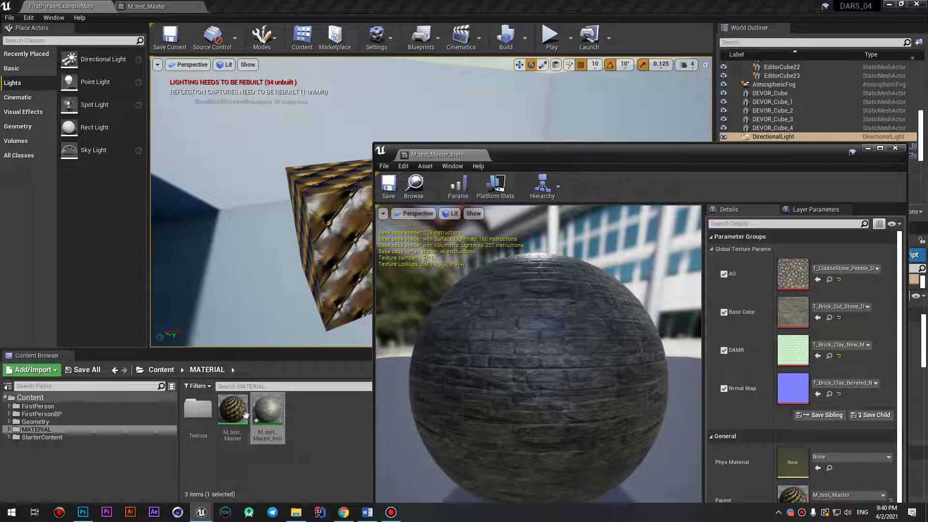
click(170, 37)
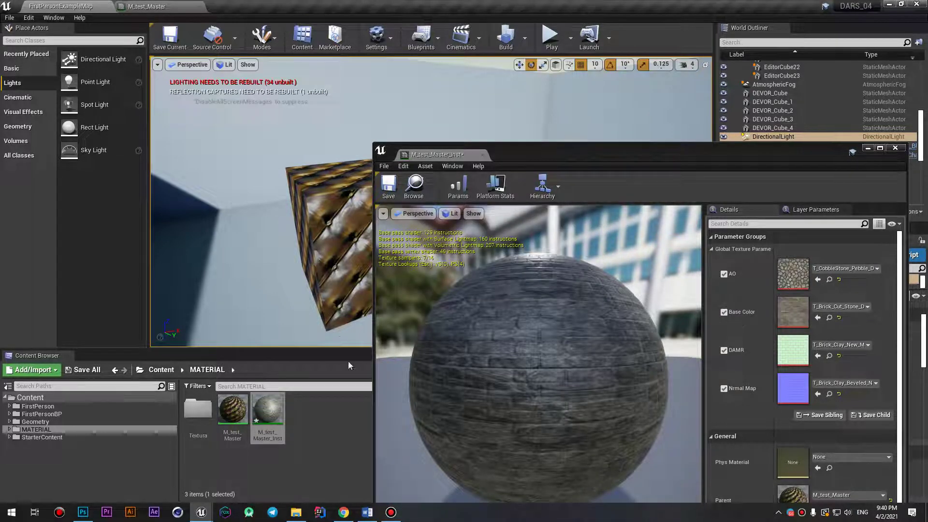
click(389, 185)
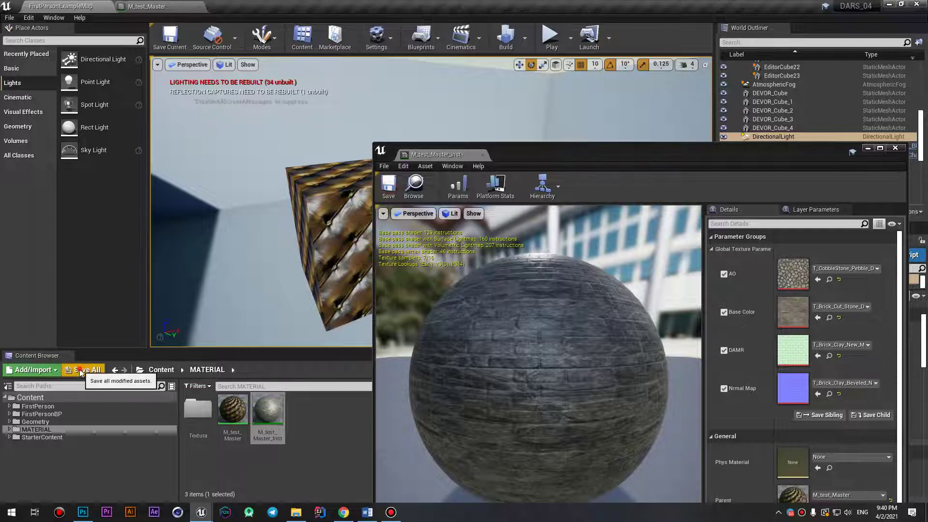
Step: Move the instance window aside, select M_test_Master and switch to its material graph
drag(552, 155, 651, 233)
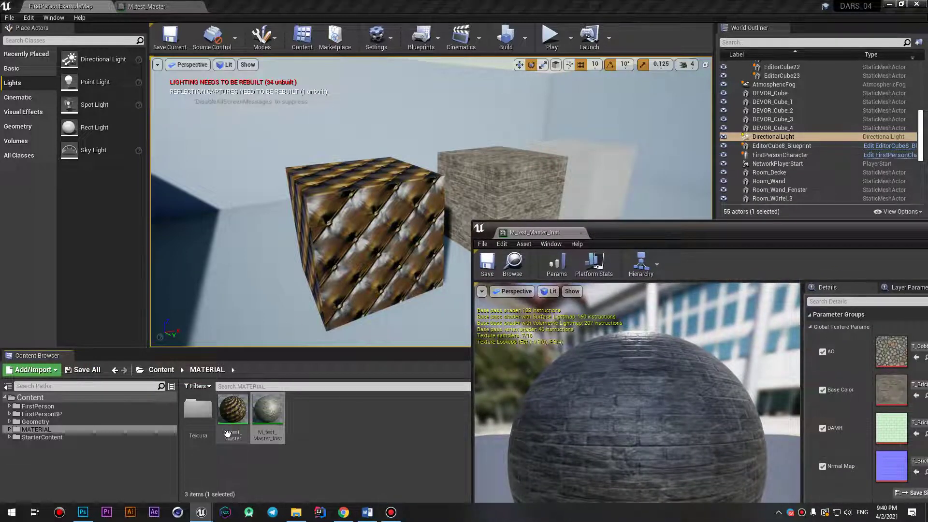
click(235, 414)
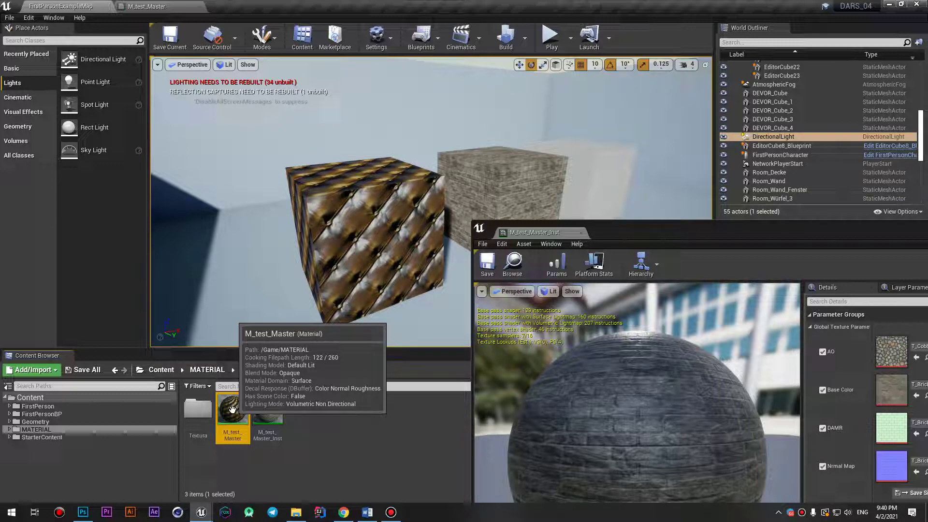
drag(857, 226, 806, 211)
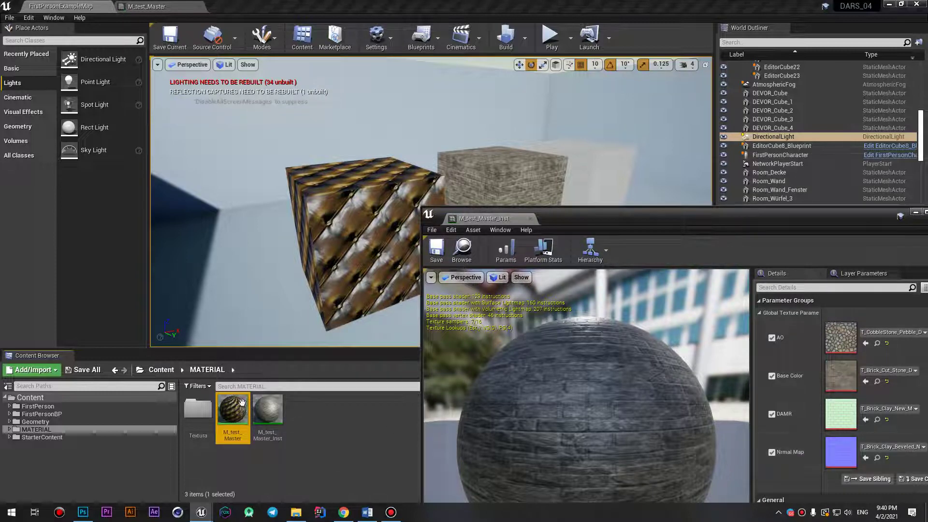
click(146, 6)
Step: Minimize the instance window and shift the TexCoord and four texture nodes further left
drag(574, 236, 782, 306)
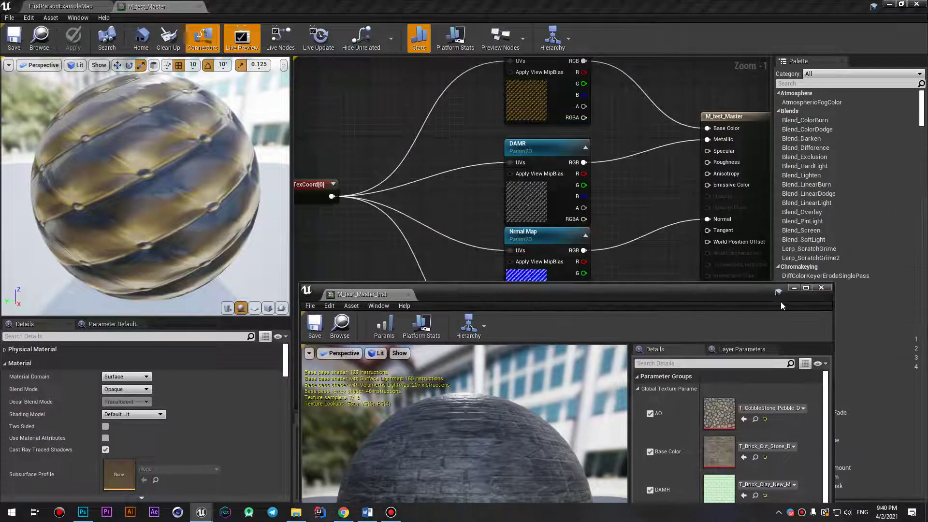
click(794, 288)
scroll(564, 179, down, 3)
drag(404, 101, 580, 310)
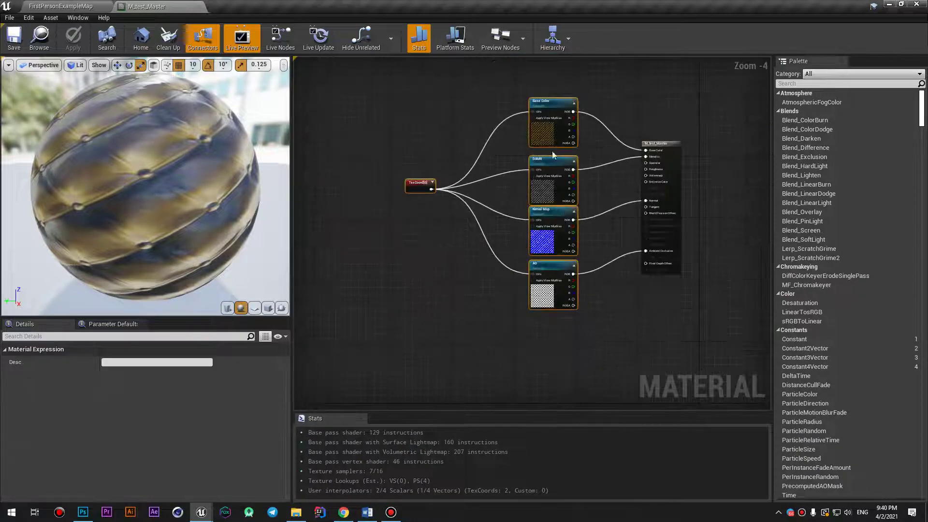
drag(542, 111, 438, 142)
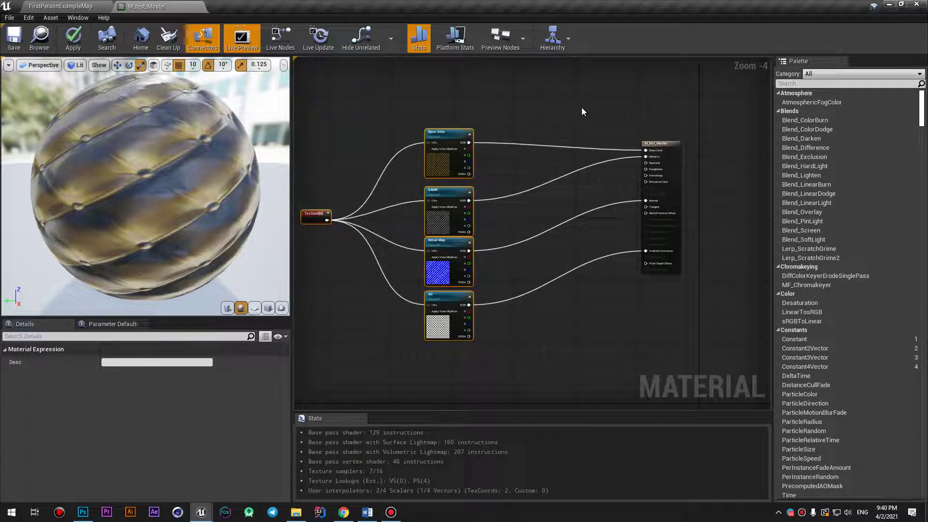
click(557, 112)
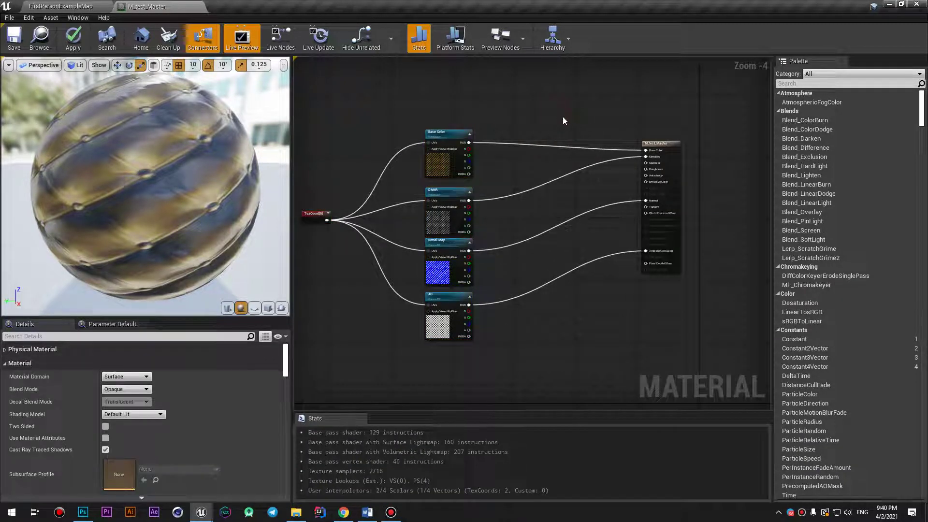
Step: Add a Multiply node fed by Base Color RGB and wire it to Base Color, adding a Constant
click(561, 118)
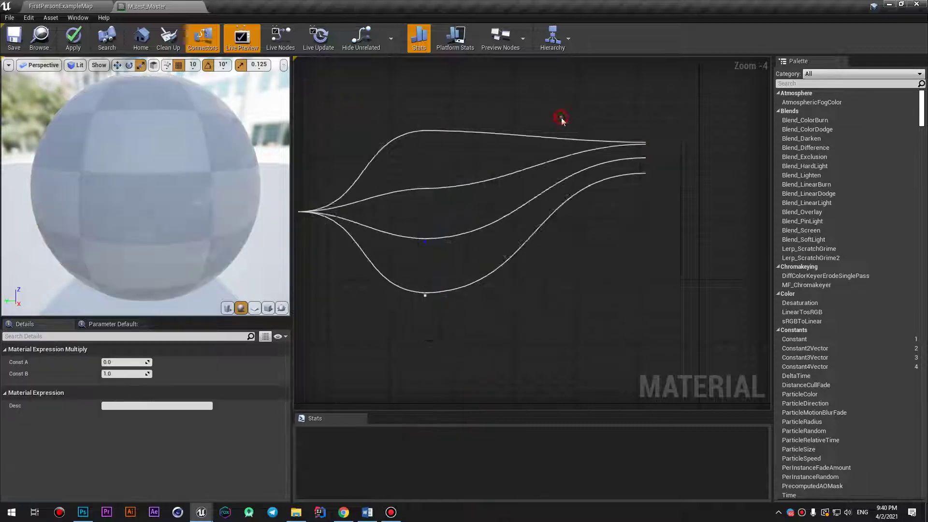
drag(575, 121, 554, 125)
drag(469, 143, 548, 131)
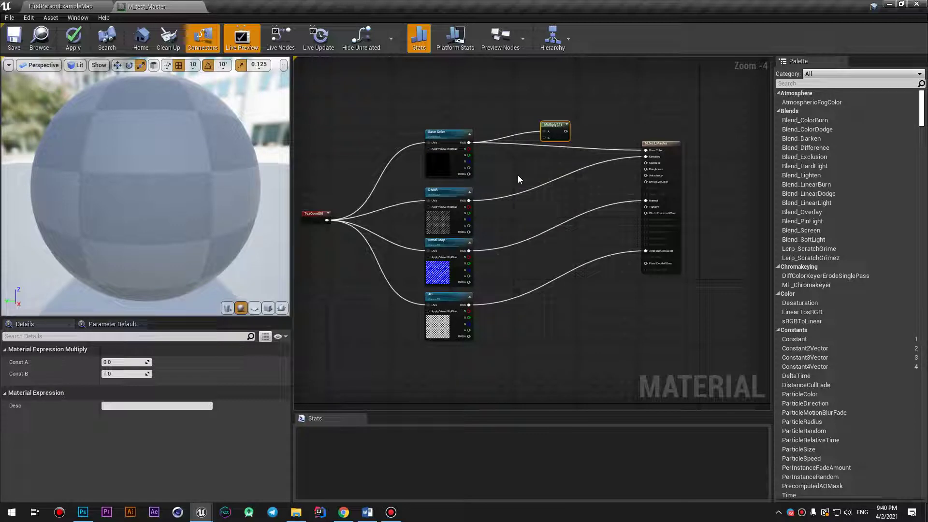
click(562, 321)
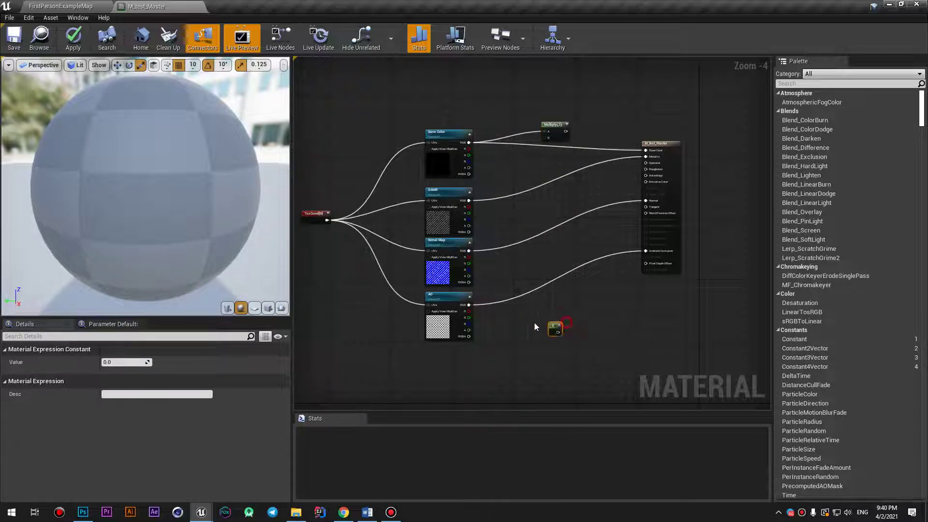
mouse_move(565, 325)
mouse_down()
mouse_move(537, 325)
mouse_move(541, 120)
mouse_move(544, 138)
mouse_move(646, 150)
mouse_up()
scroll(514, 144, up, 1)
scroll(514, 144, up, 1)
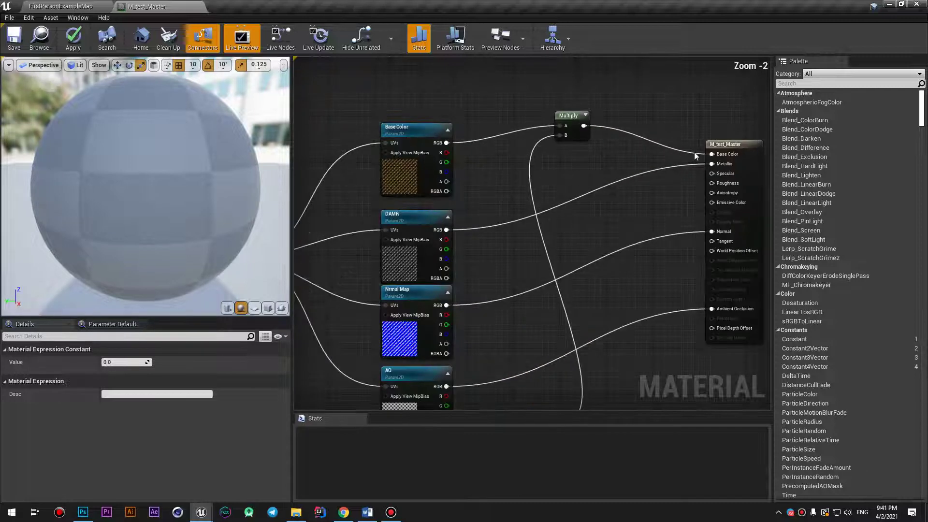
Step: Place the Constant beside the Multiply node, set it to 5.0, and apply the material
click(725, 145)
scroll(565, 309, down, 1)
drag(546, 406, 521, 181)
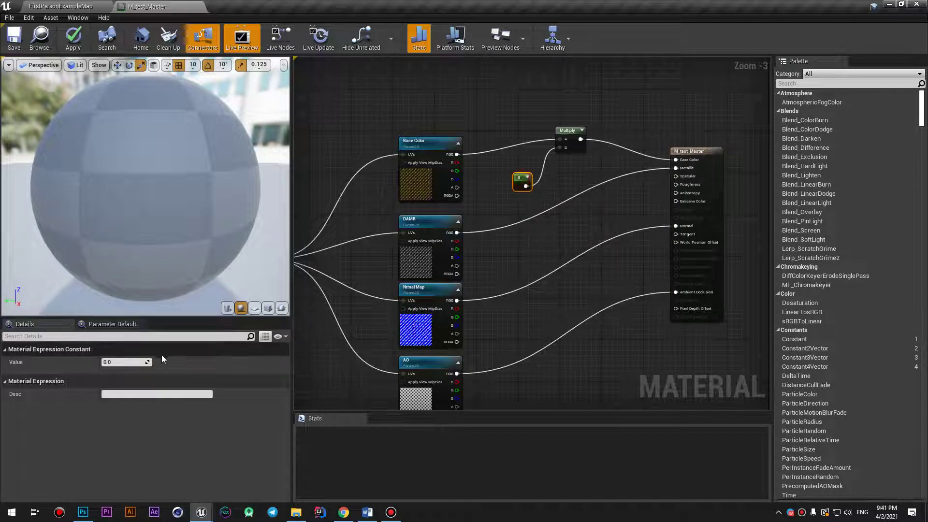
click(130, 361)
text(5)
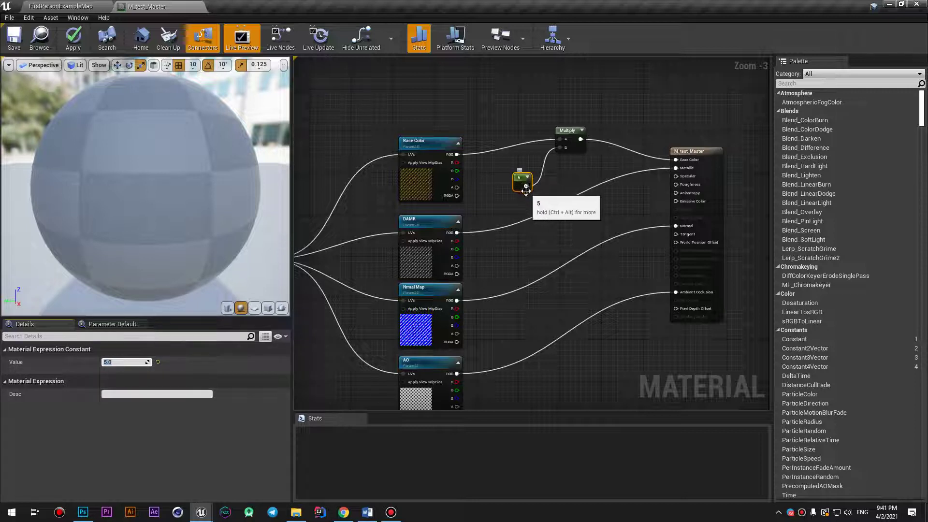
click(521, 178)
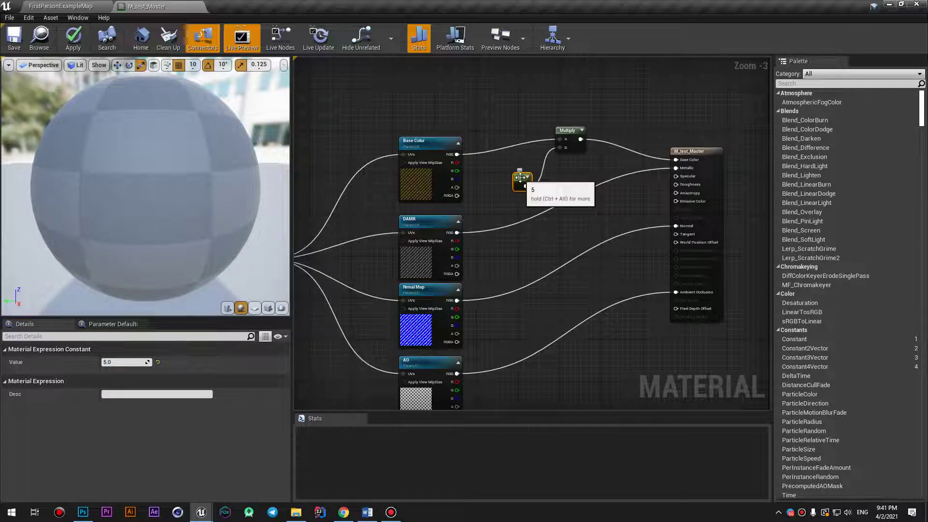
right_click(520, 178)
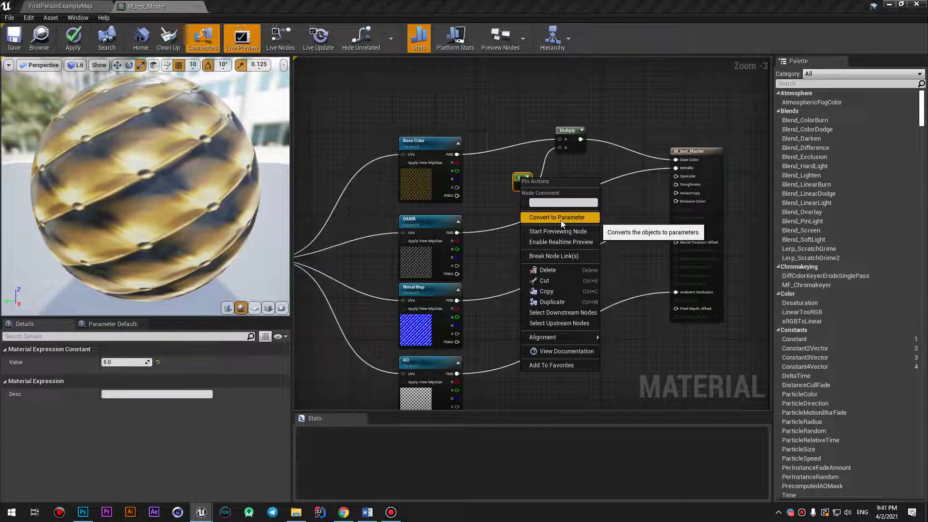
right_drag(300, 248, 379, 221)
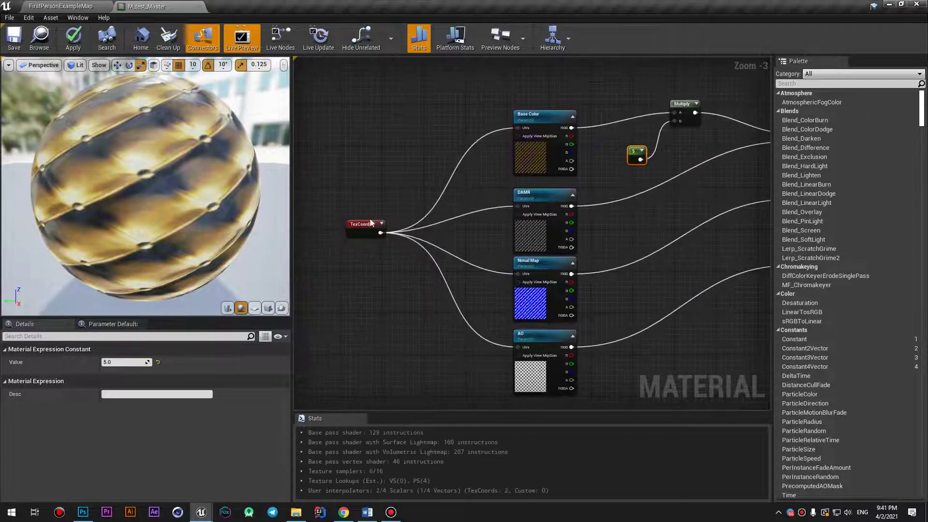
click(14, 38)
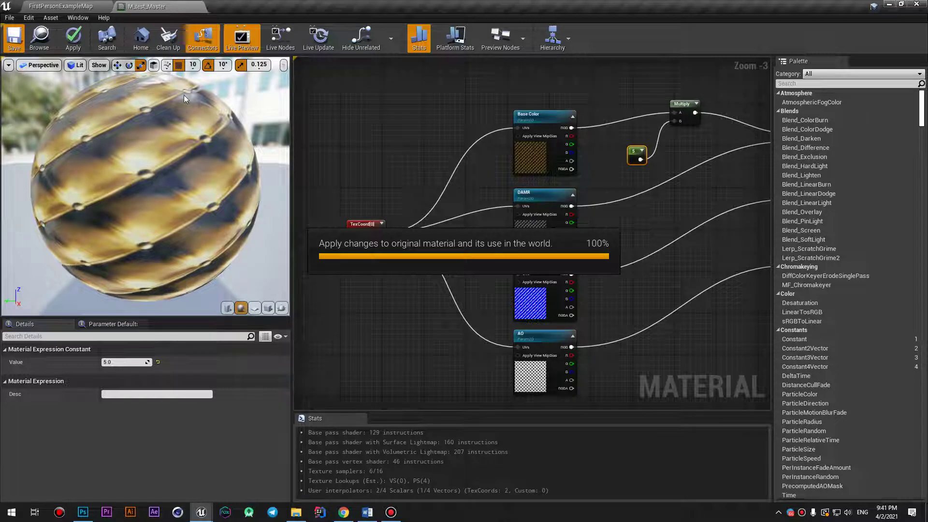
Step: Return to the level, fly toward the brick cube, and reopen M_test_Master
click(49, 8)
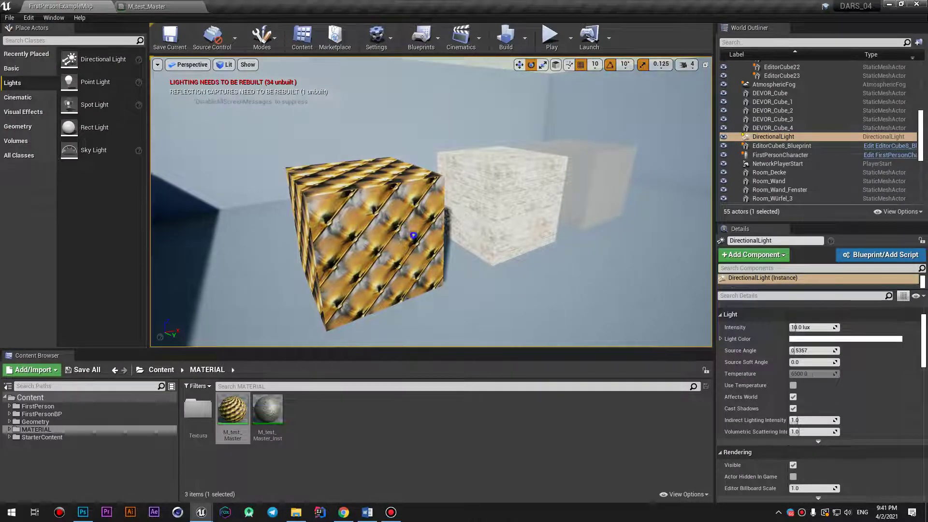
mouse_move(357, 222)
mouse_down()
mouse_move(367, 193)
mouse_move(338, 251)
mouse_up()
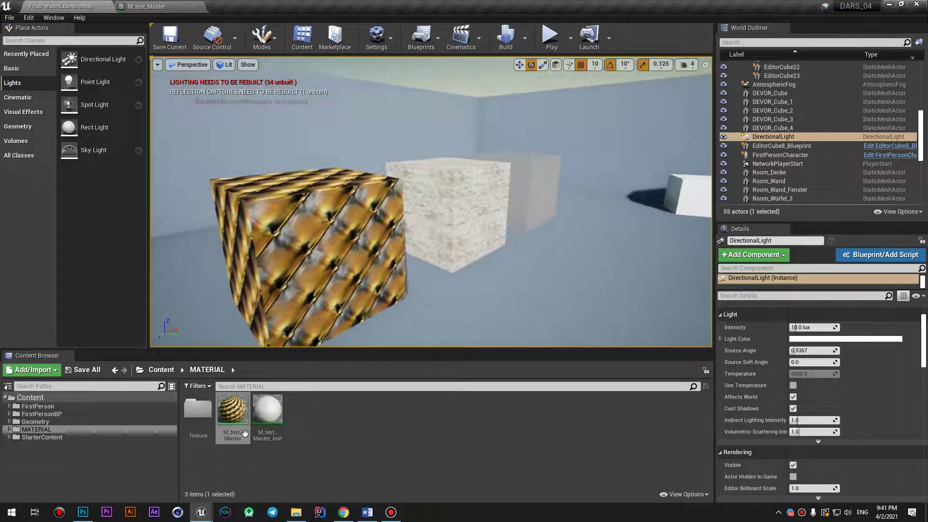
double_click(232, 410)
Step: Convert the 5.0 constant into a scalar parameter named MU DAR and save the material
right_click(632, 152)
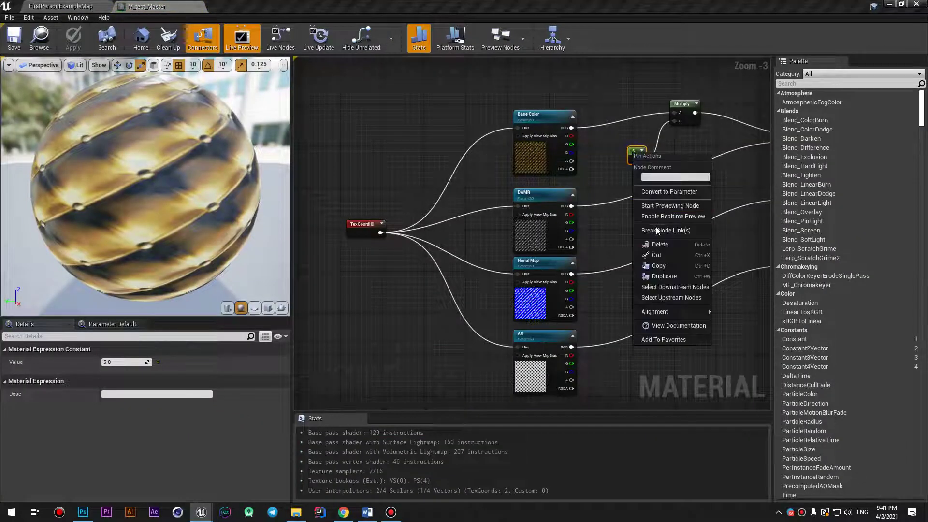
click(671, 192)
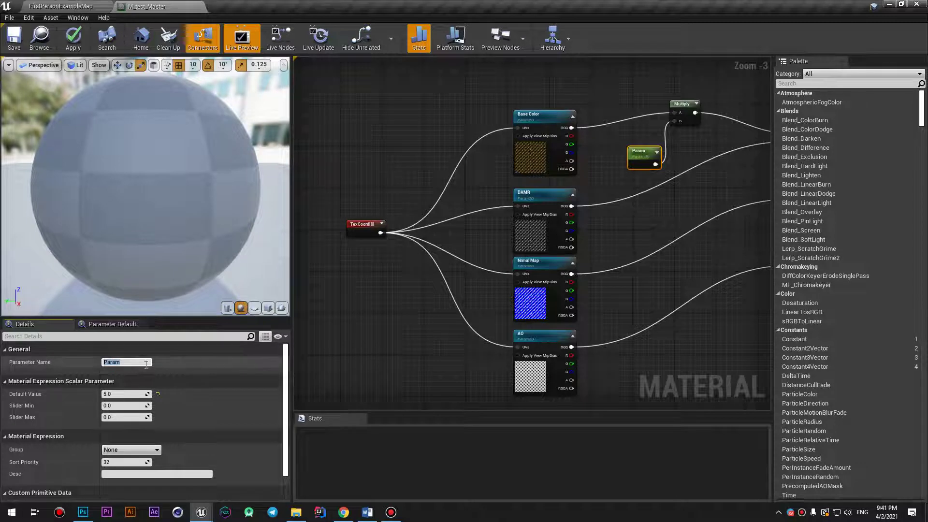
text(MU)
text( D)
text(AR)
key(Return)
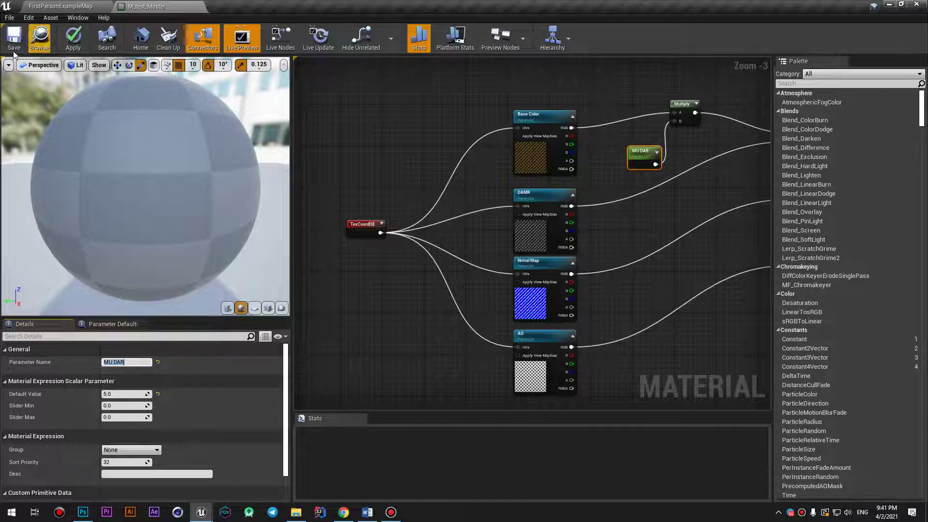
click(14, 39)
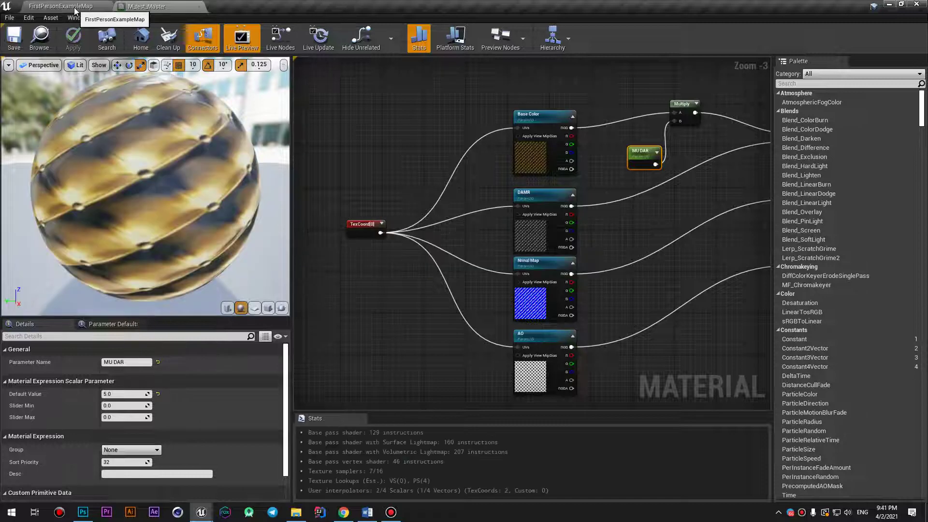
click(75, 8)
Step: Open M_test_Master_Inst, enable the MU DAR override, set it to 0 and save
click(271, 413)
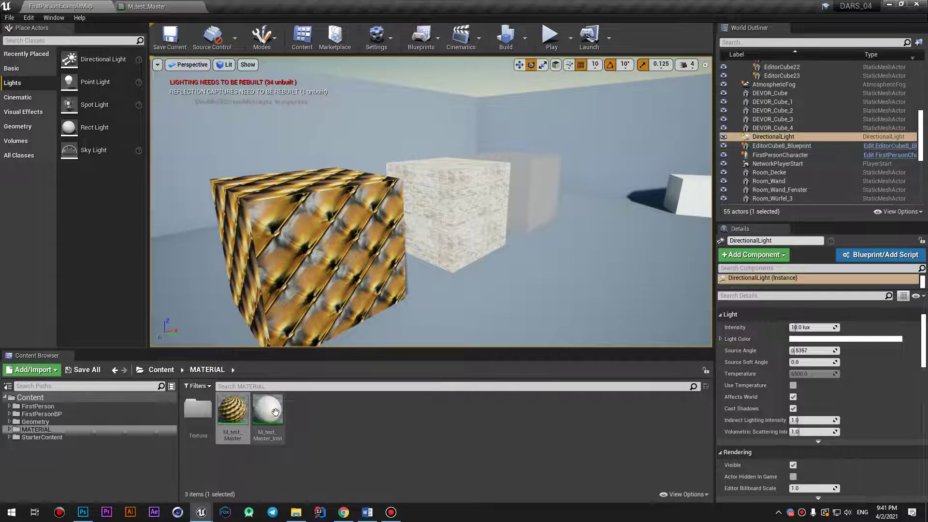
double_click(278, 416)
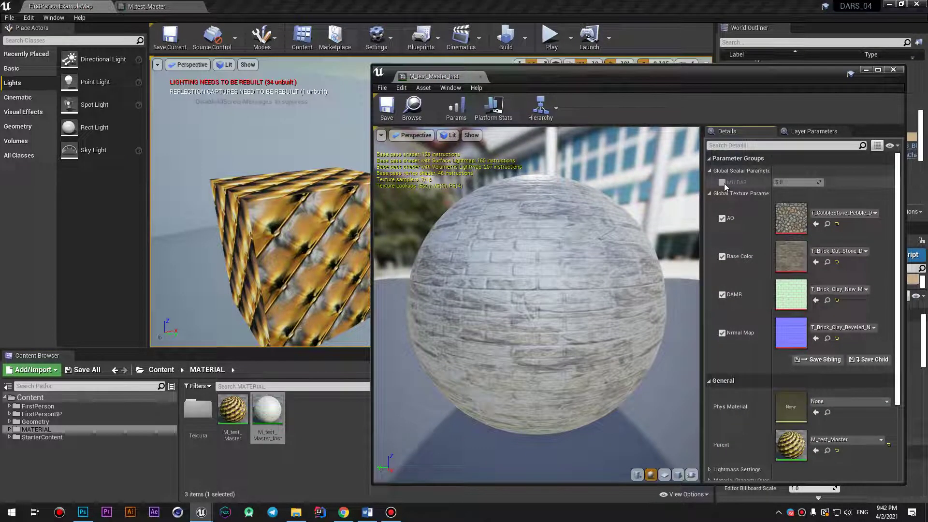
click(722, 182)
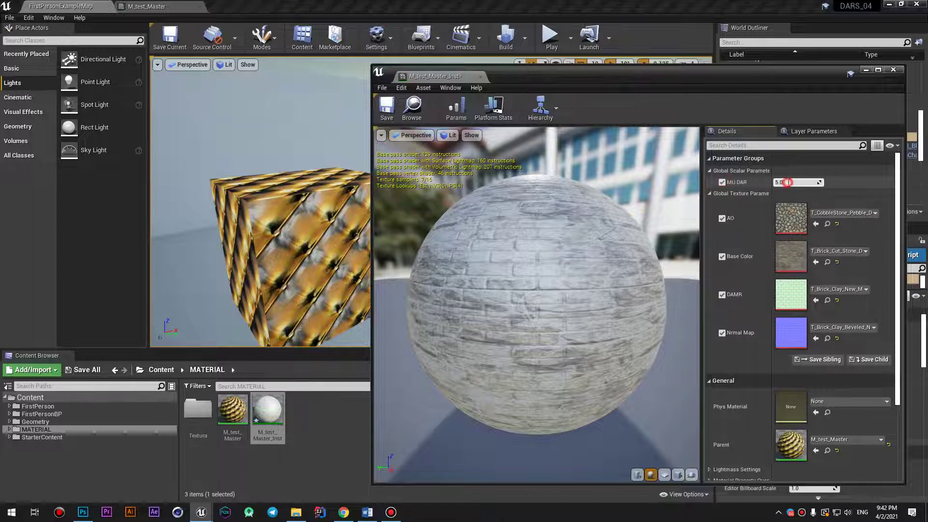
click(789, 183)
text(0)
key(Return)
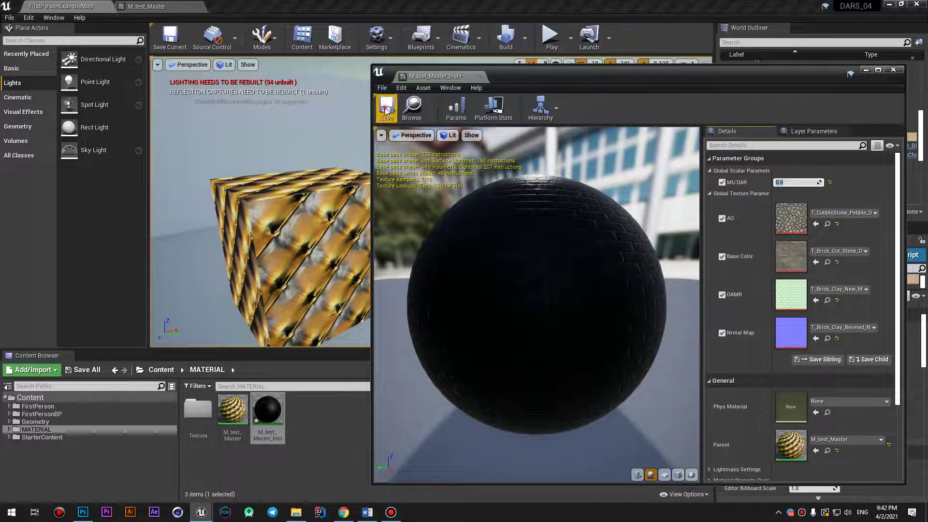
click(387, 107)
Step: Change MU DAR to 1 and save the instance again
drag(692, 85, 653, 344)
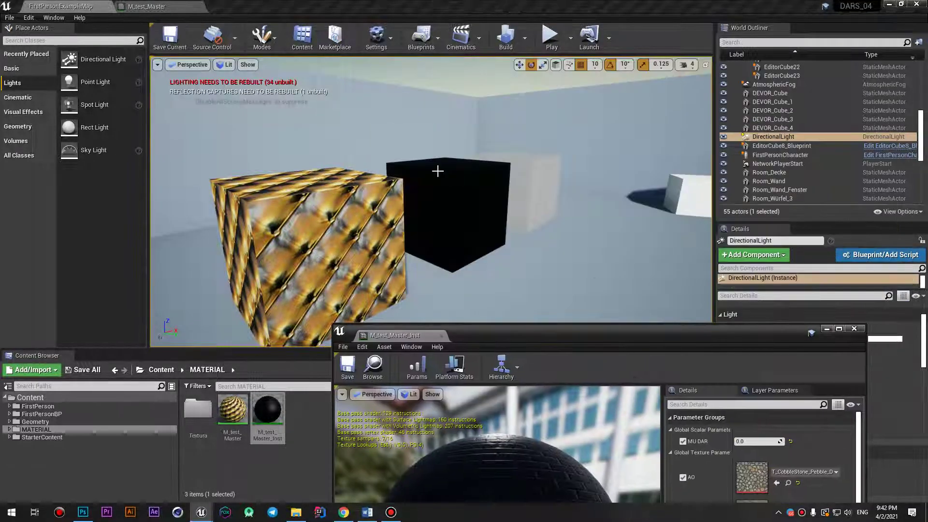
drag(587, 335, 627, 172)
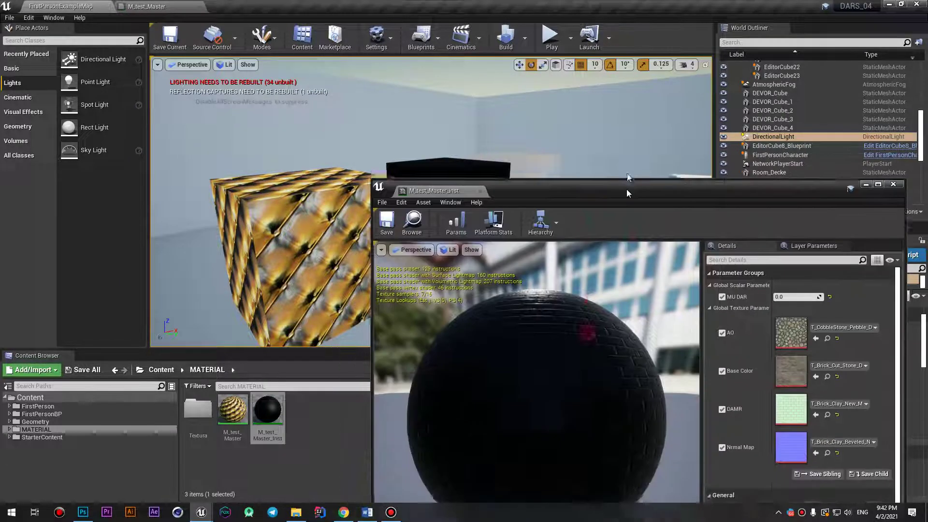
click(789, 278)
text(1)
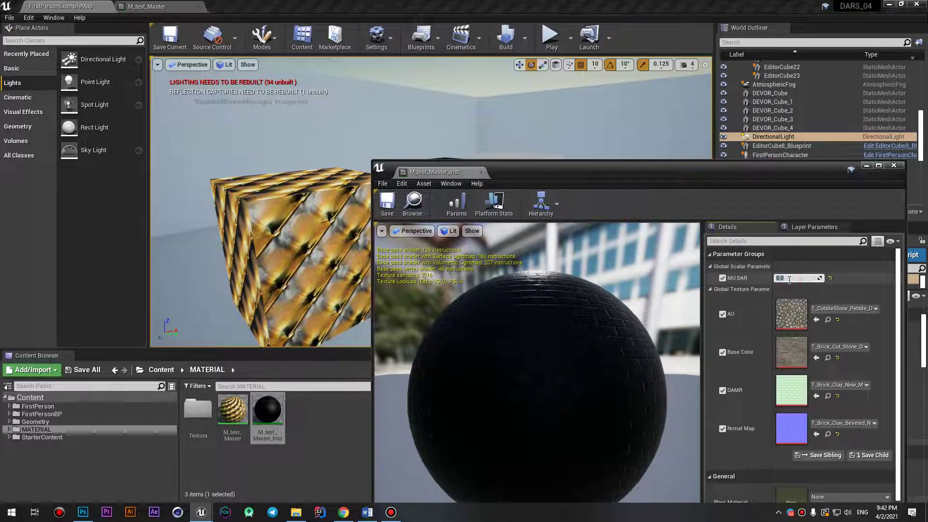
key(Return)
click(387, 203)
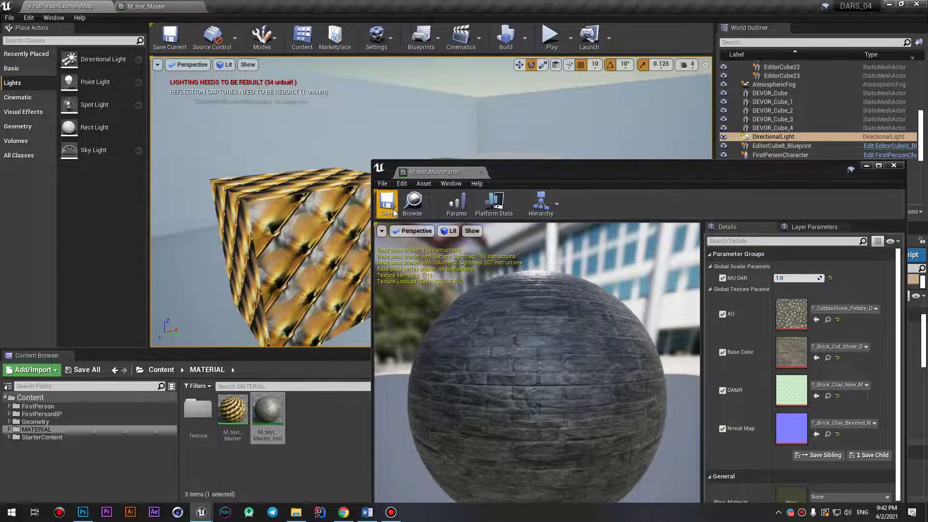
click(494, 203)
Step: Set MU DAR to 10 while viewing both cubes in the level
drag(556, 172, 598, 349)
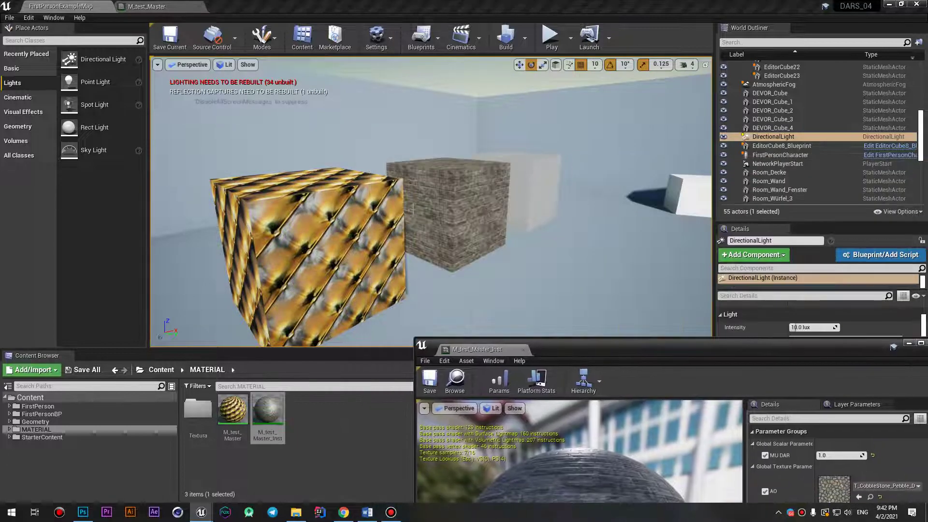
mouse_move(483, 217)
right_down()
mouse_move(532, 222)
mouse_move(508, 217)
right_up()
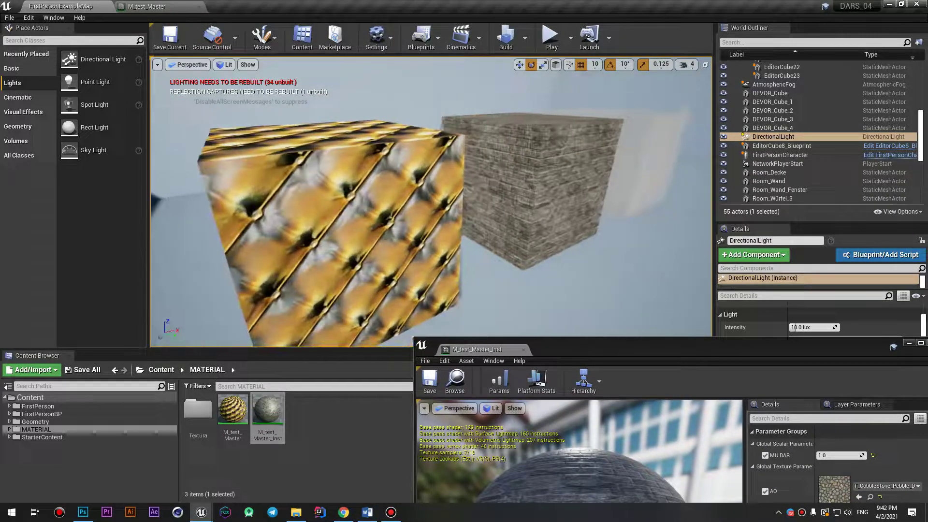
drag(723, 350, 514, 305)
click(635, 412)
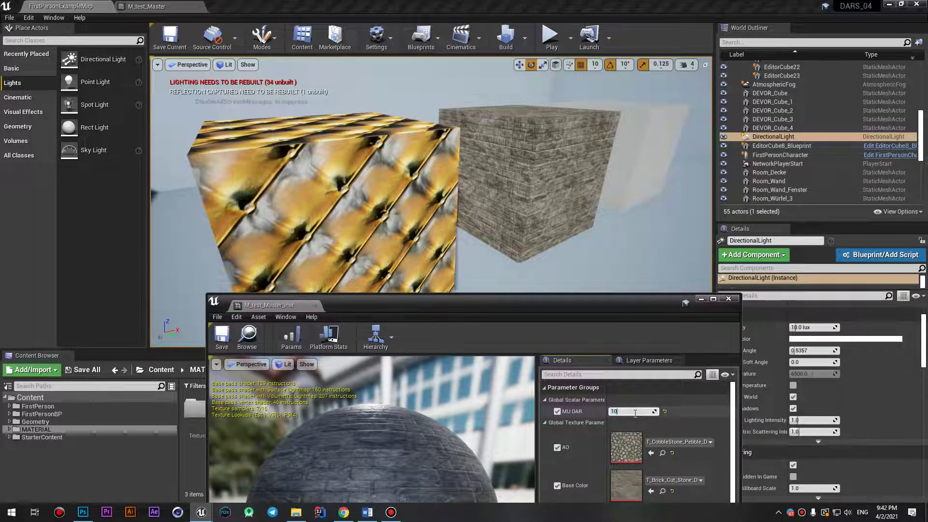
key(Return)
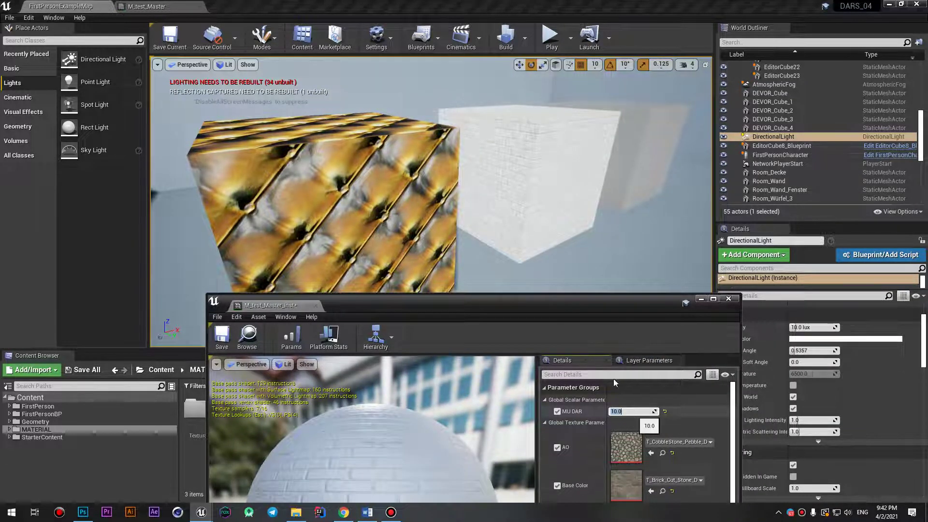
Step: Scrub MU DAR down and up to preview how dark the brick texture gets
drag(529, 304, 580, 291)
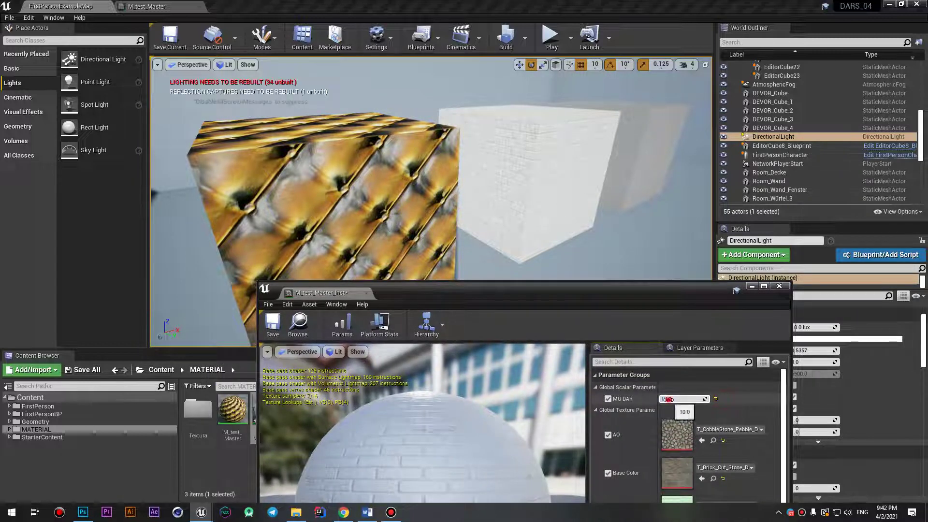
drag(668, 400, 628, 399)
drag(538, 293, 696, 336)
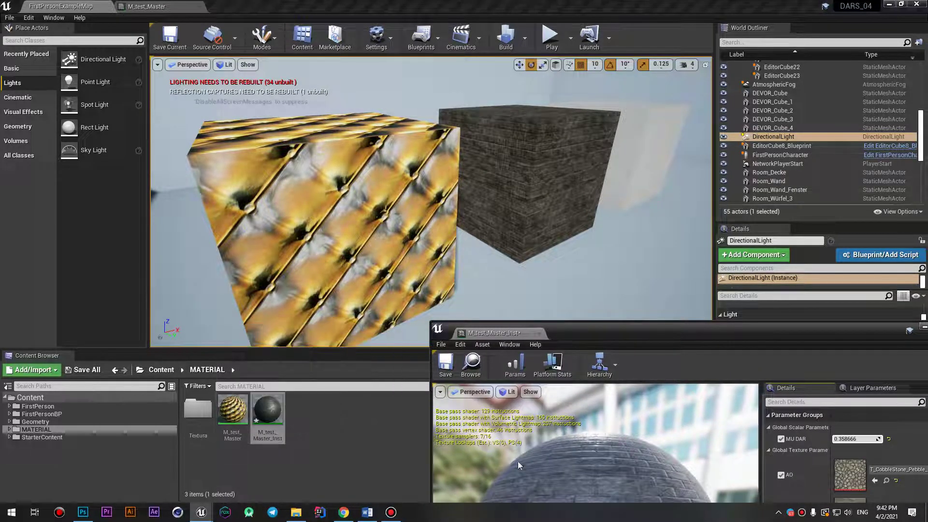
drag(604, 333, 402, 312)
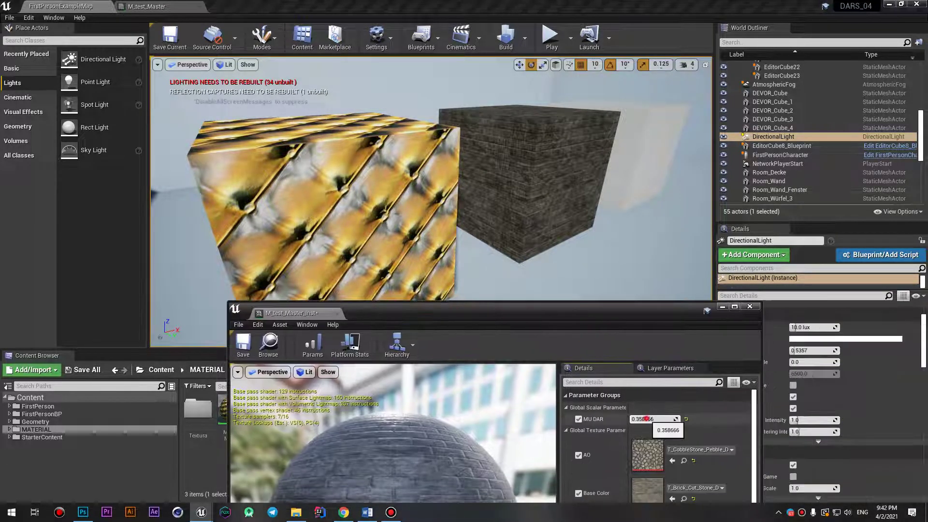
drag(646, 418, 687, 419)
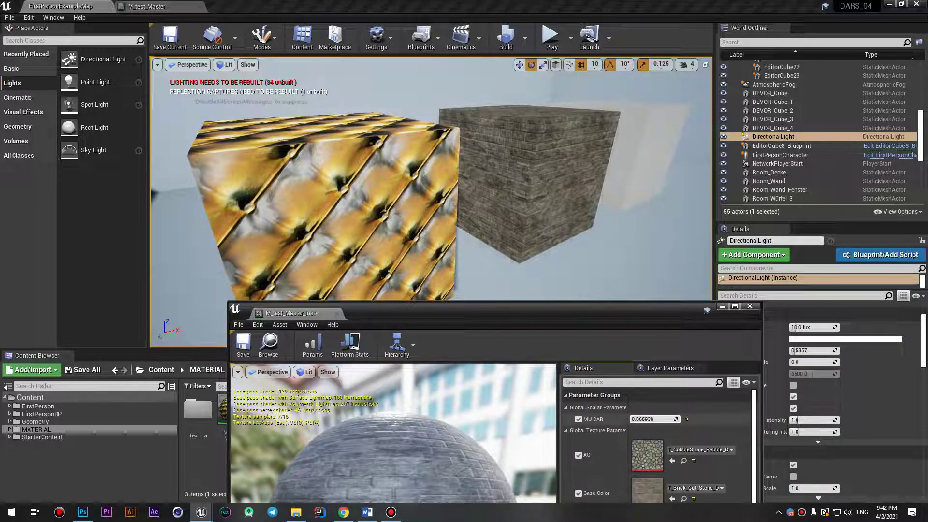
mouse_move(655, 418)
mouse_down()
mouse_move(623, 418)
mouse_move(675, 418)
mouse_up()
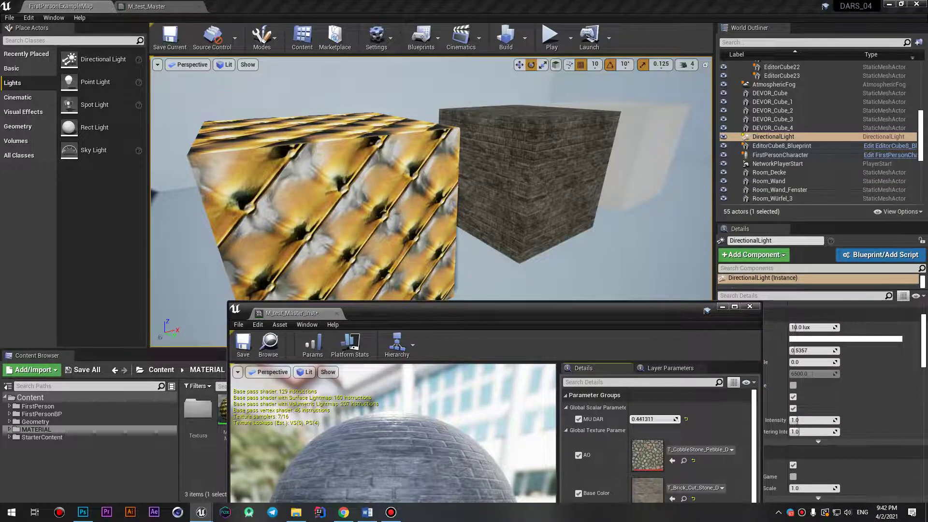
mouse_move(653, 419)
mouse_down()
mouse_move(675, 419)
mouse_move(664, 419)
mouse_up()
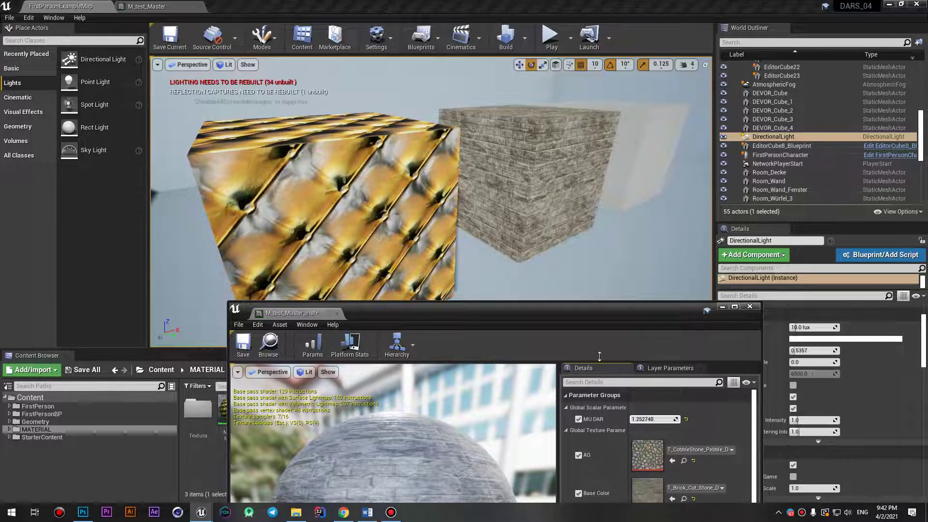
mouse_move(573, 315)
mouse_down()
mouse_move(680, 122)
mouse_move(653, 263)
mouse_up()
Step: Settle MU DAR at 1.0 and close the M_test_Master_Inst editor
click(708, 370)
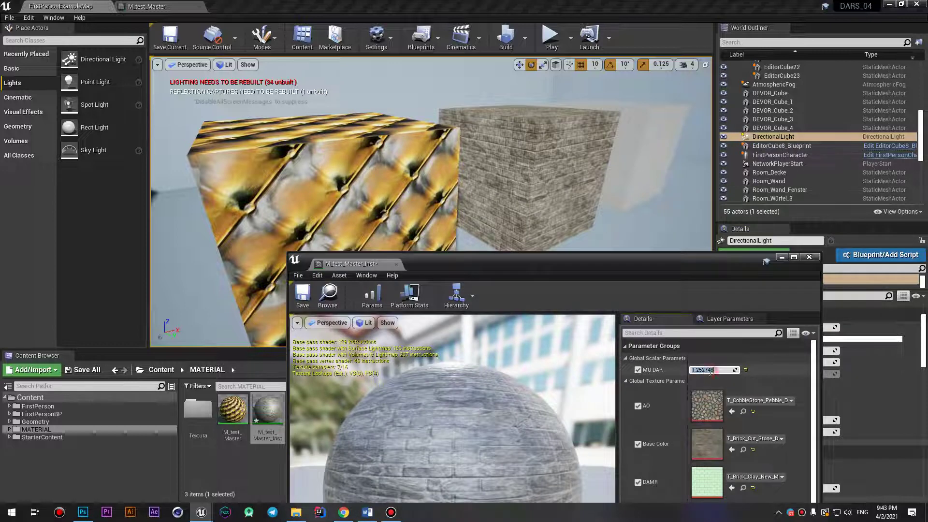
text(1.0)
key(Return)
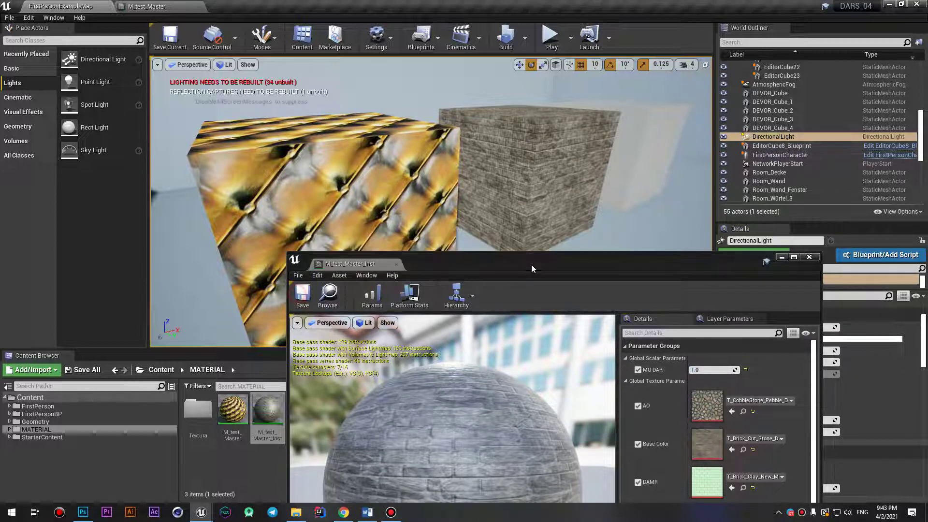
drag(531, 265, 472, 224)
click(749, 216)
click(334, 434)
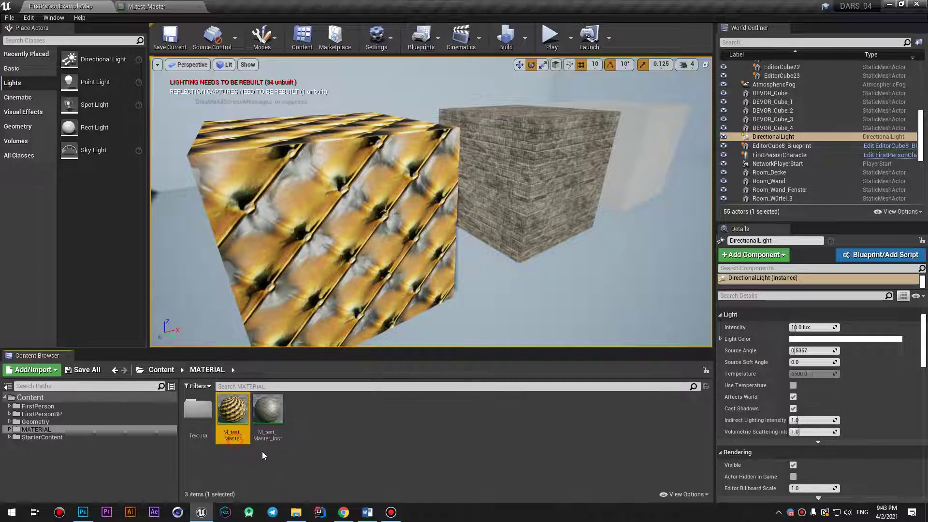
Step: Check M_test_Master_Inst's asset actions, then reopen it in the instance editor
click(267, 435)
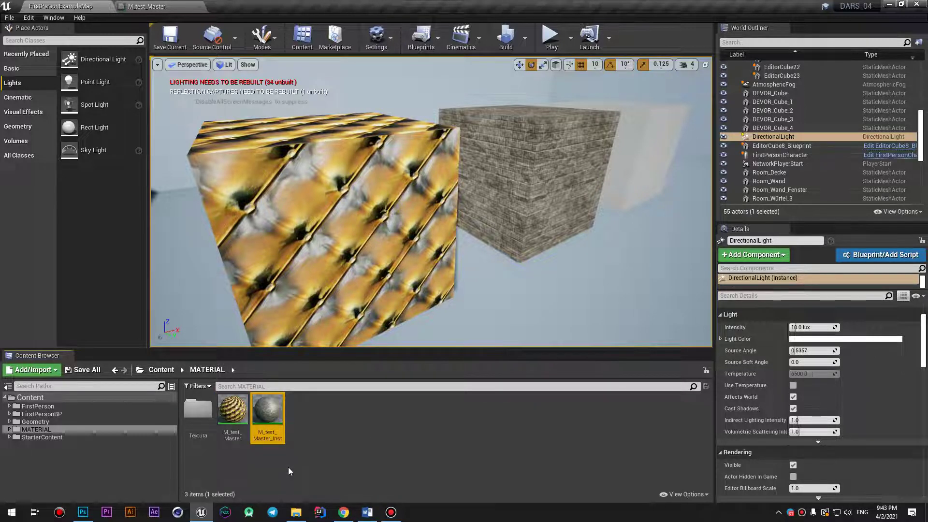
click(288, 467)
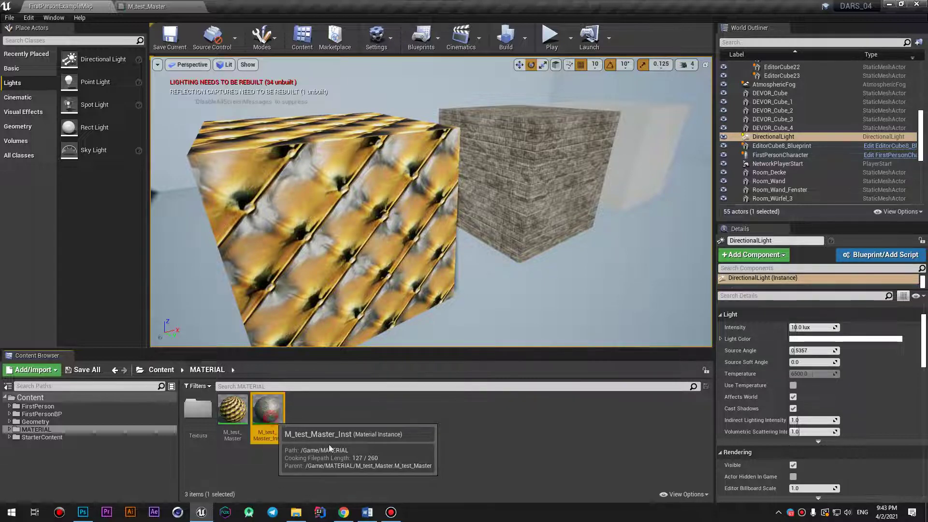
right_click(272, 416)
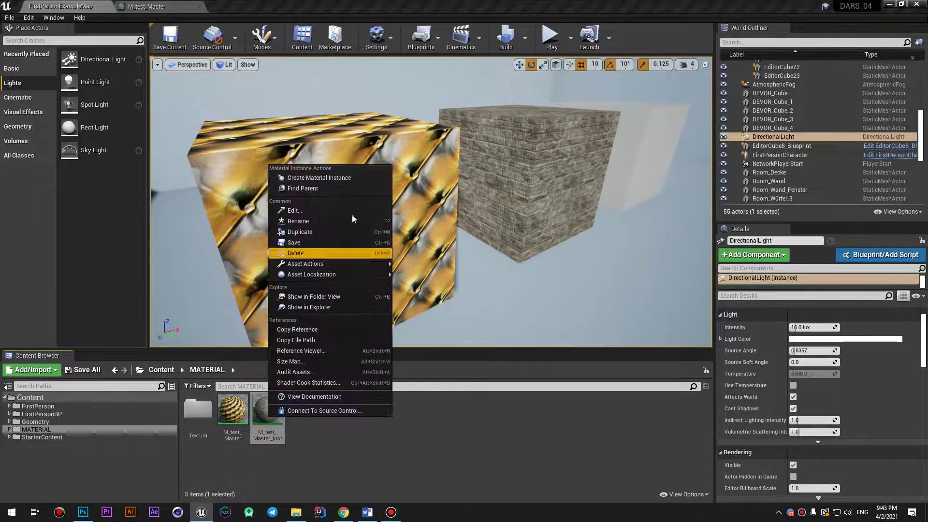
click(343, 178)
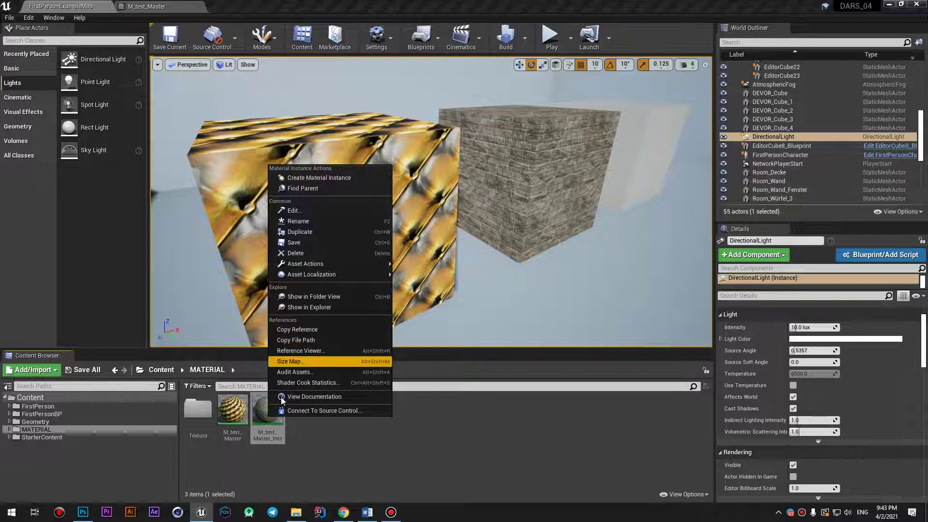
click(270, 415)
double_click(270, 415)
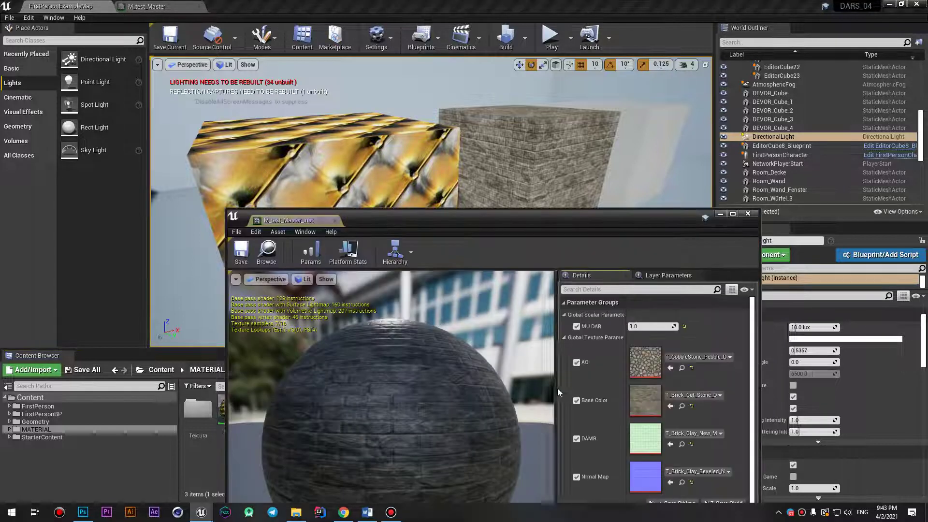
drag(592, 220, 513, 171)
Step: In the M_test_Master graph, nudge the MU DAR and Base Color texture nodes up-left
click(665, 169)
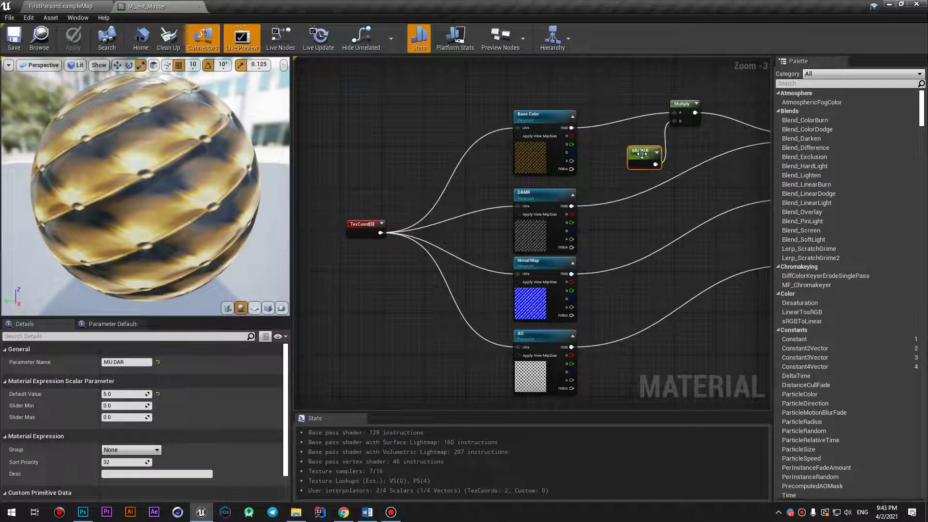
drag(652, 162, 636, 156)
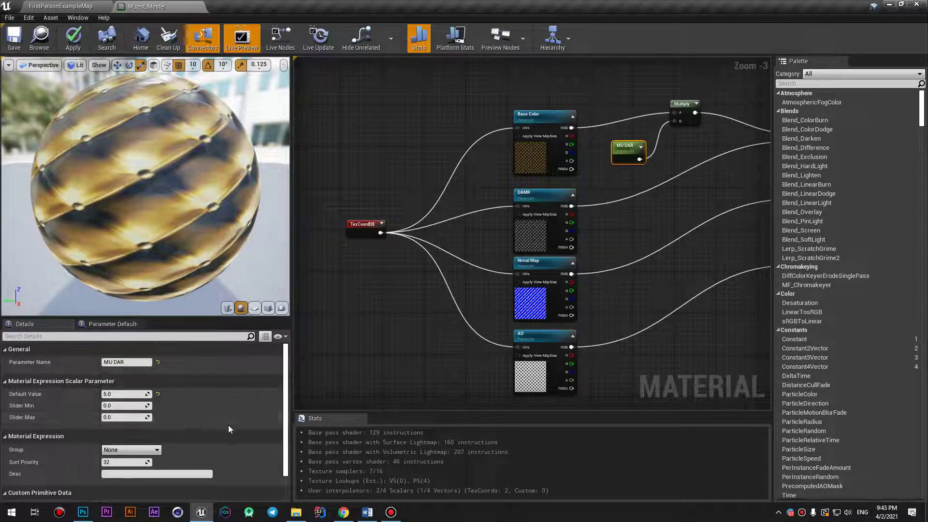
drag(285, 394, 285, 443)
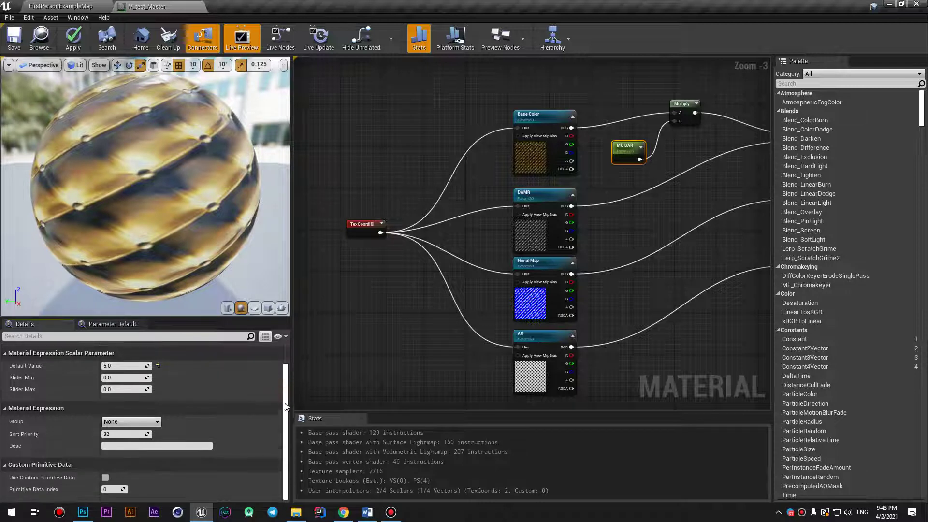
scroll(286, 407, up, 2)
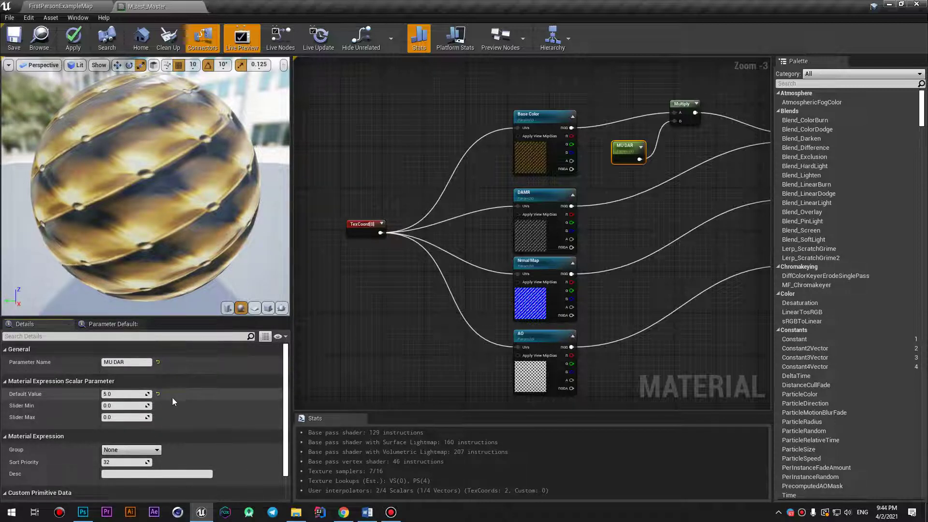
scroll(160, 415, down, 2)
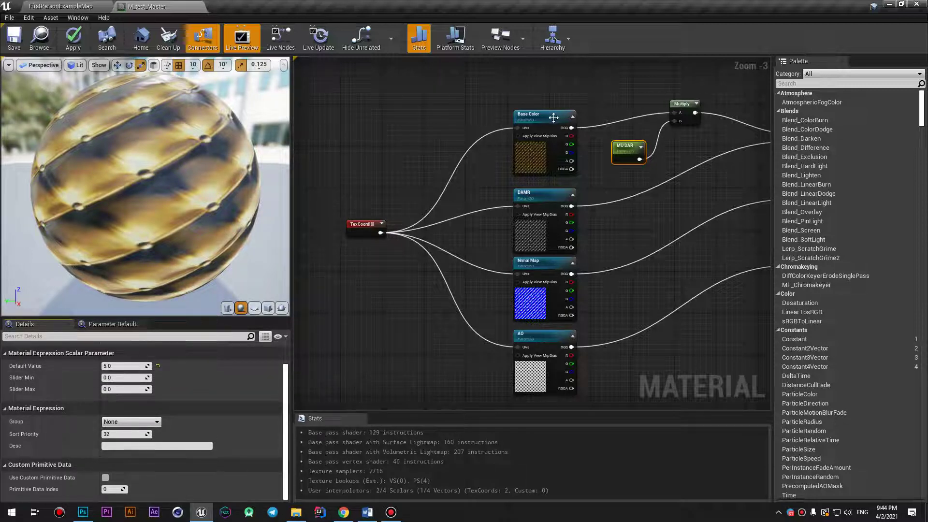
drag(553, 118, 548, 113)
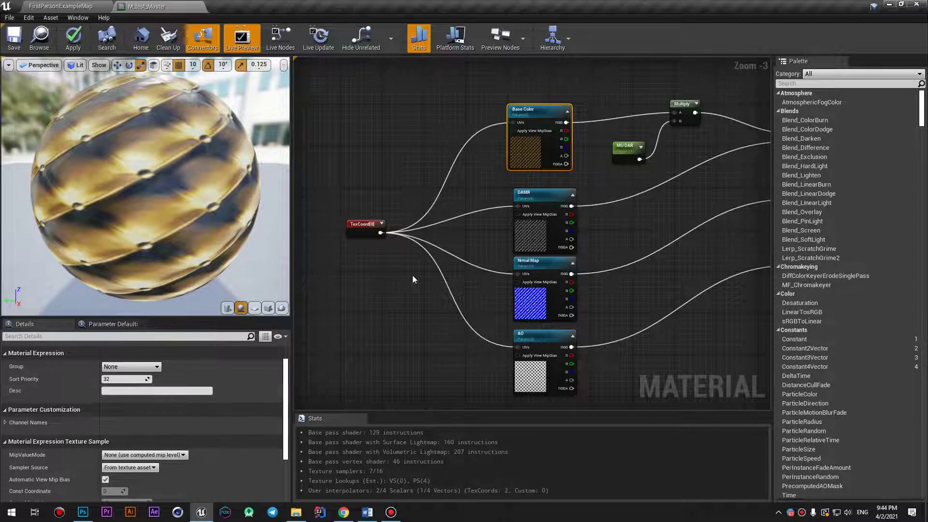
scroll(645, 185, down, 1)
Step: Close the parent material editor, applying the graph changes without saving yet
click(924, 5)
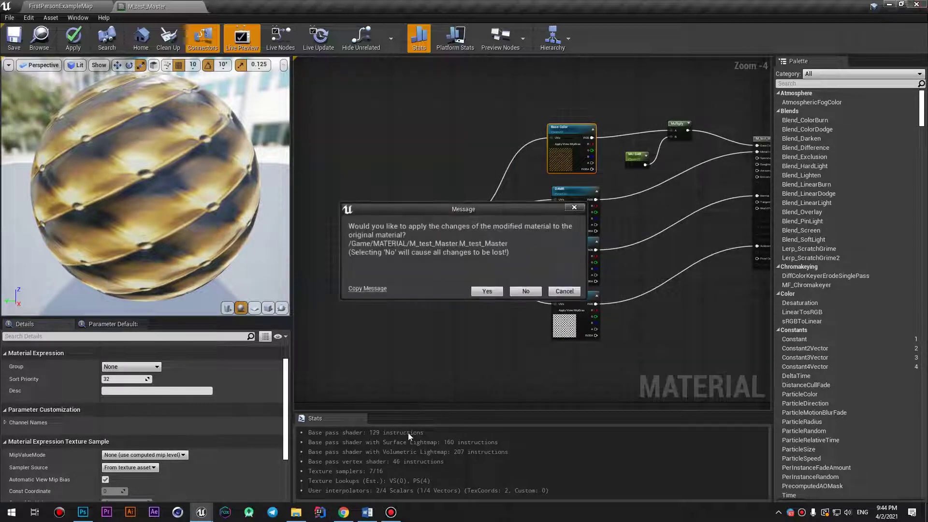
click(487, 291)
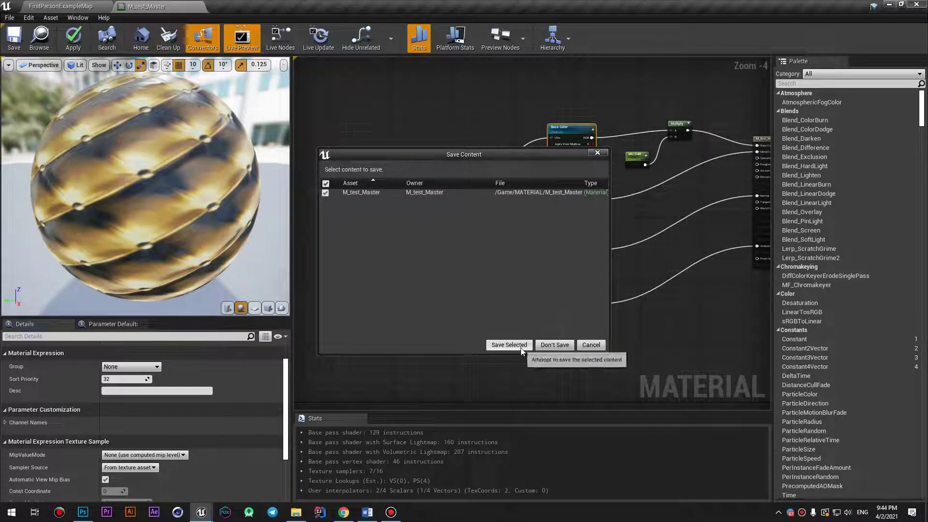
click(591, 345)
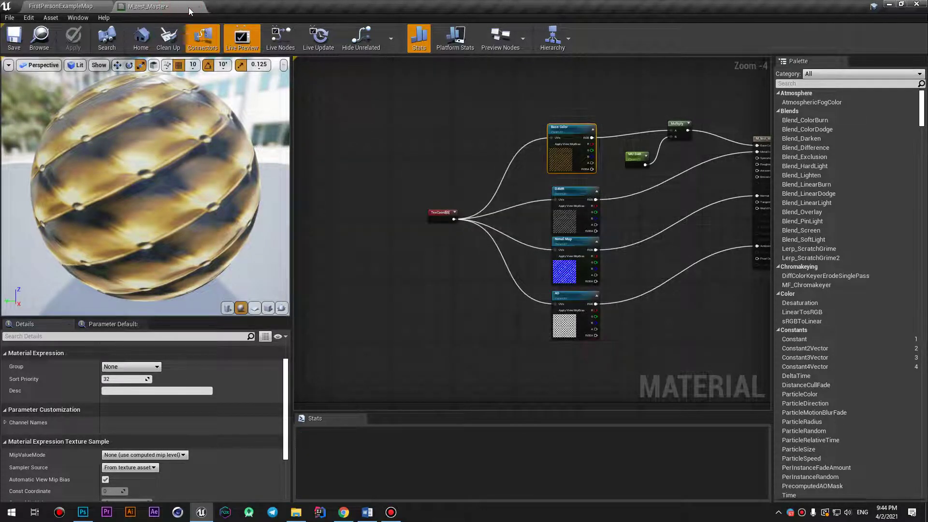
Step: Save the FirstPersonExampleMap level and the M_test_Master material
click(201, 6)
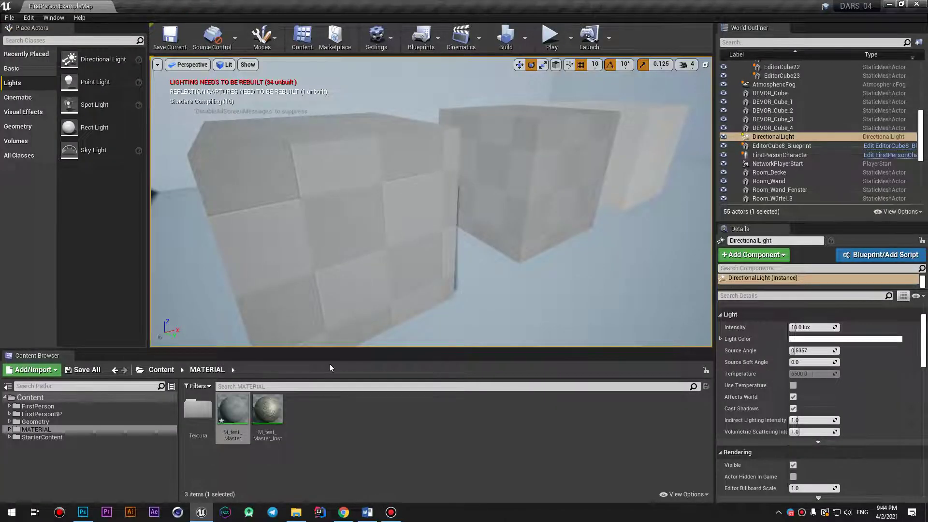
click(156, 44)
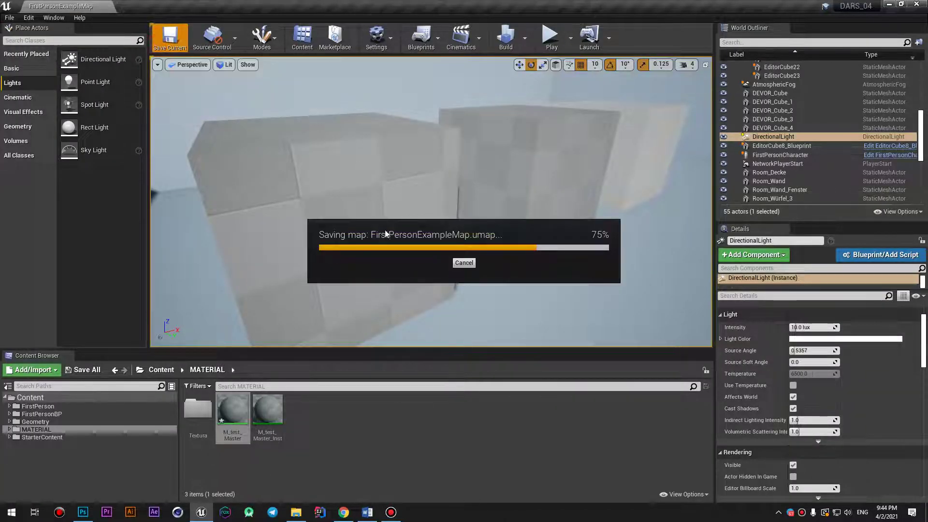
click(94, 370)
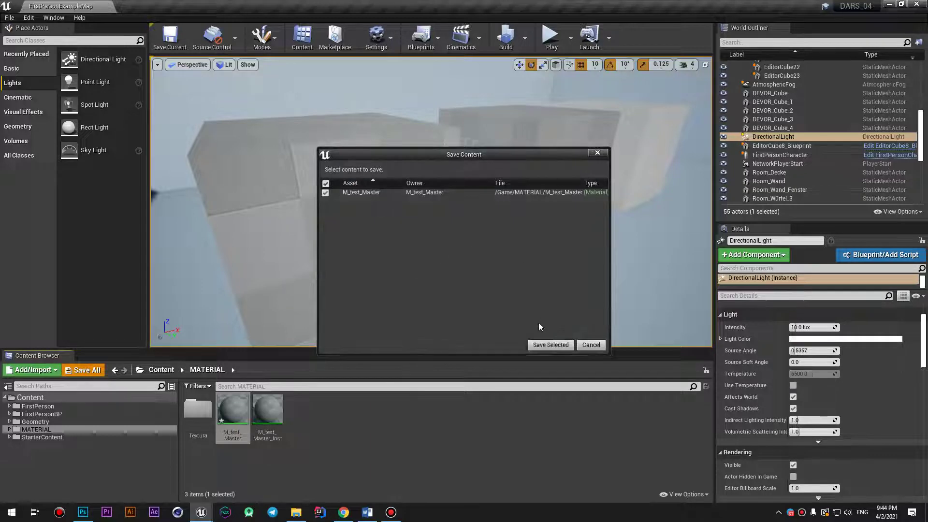
click(548, 345)
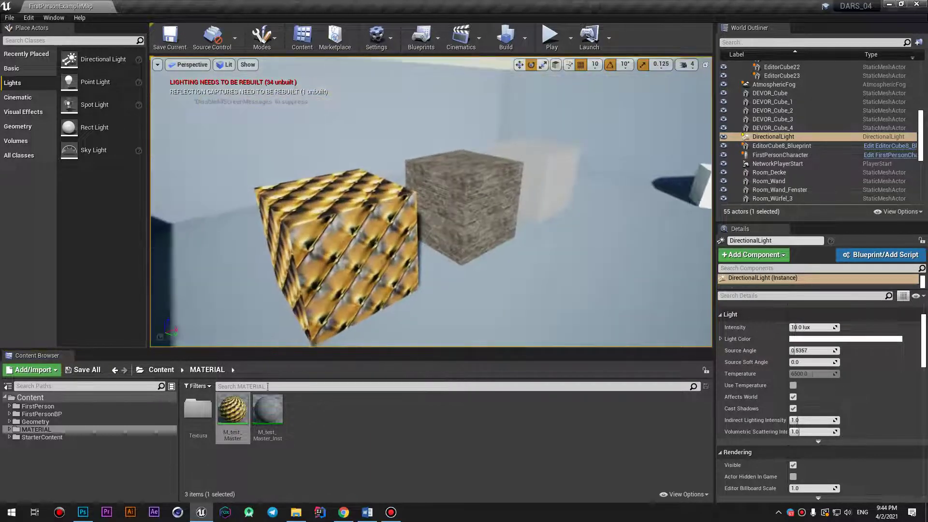
Step: Create a new instance M_test_Master_Inst1 of M_test_Master and open it
right_click(233, 410)
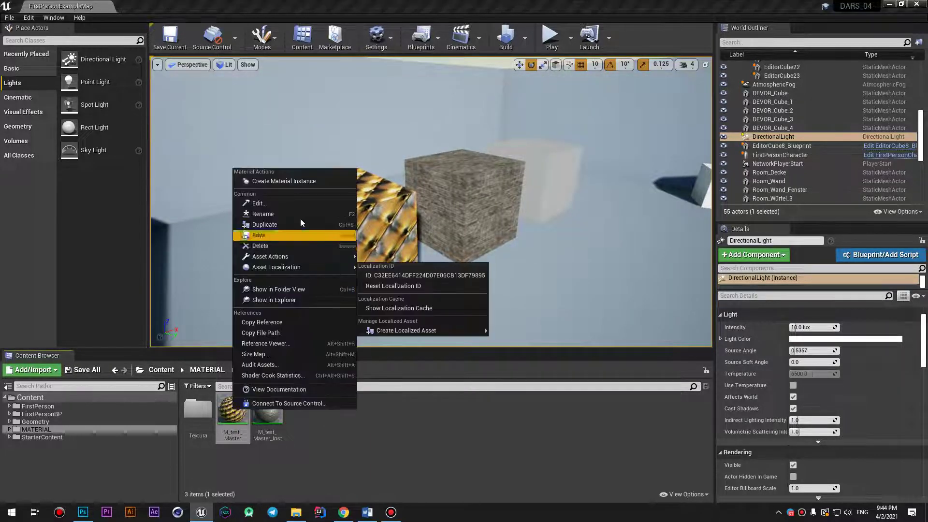
click(296, 181)
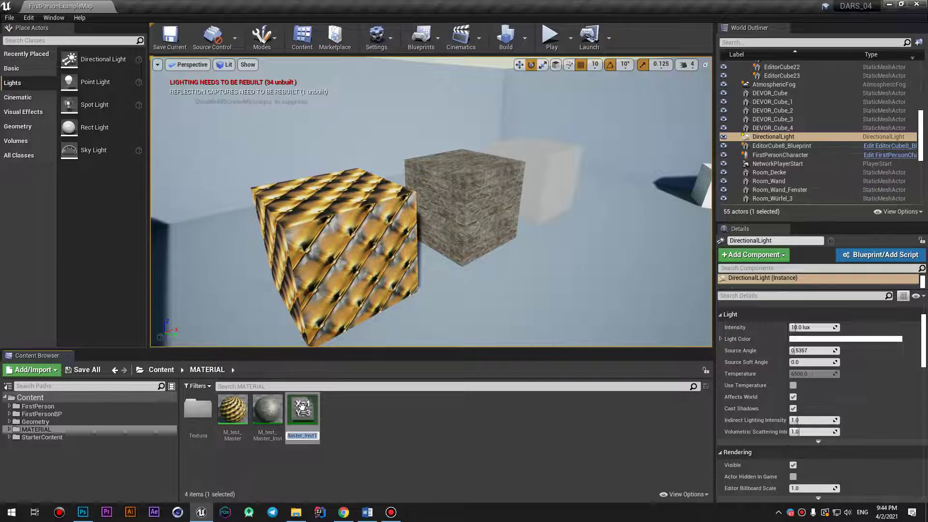
key(Return)
double_click(303, 411)
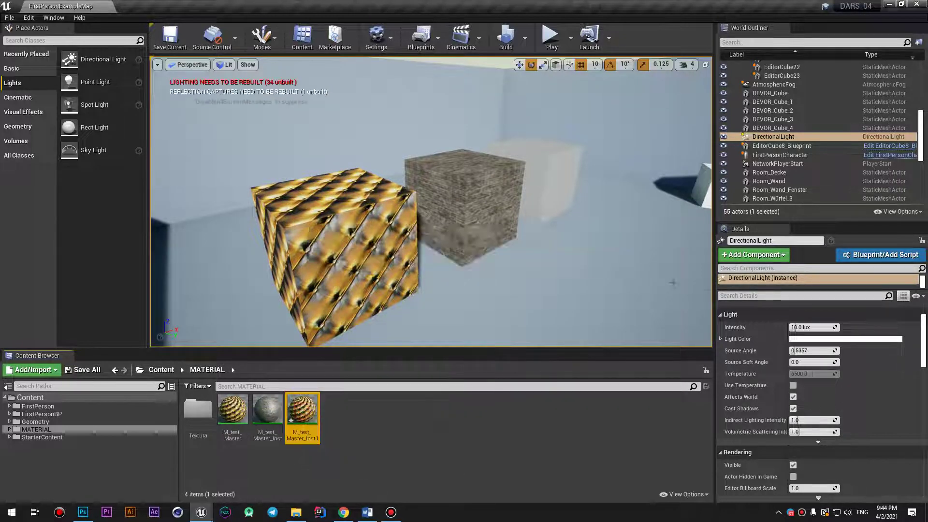
scroll(532, 315, down, 5)
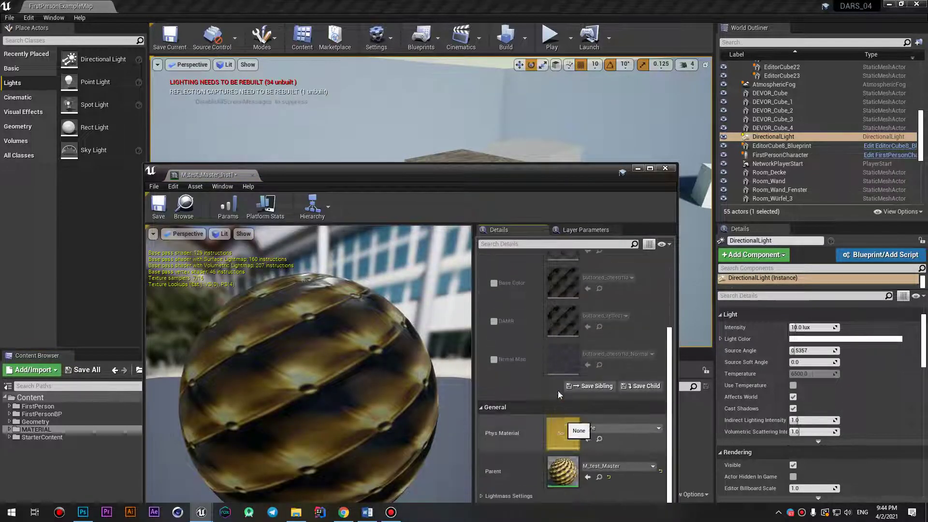
scroll(550, 293, up, 4)
mouse_move(423, 180)
mouse_down()
mouse_move(580, 191)
mouse_move(516, 139)
mouse_up()
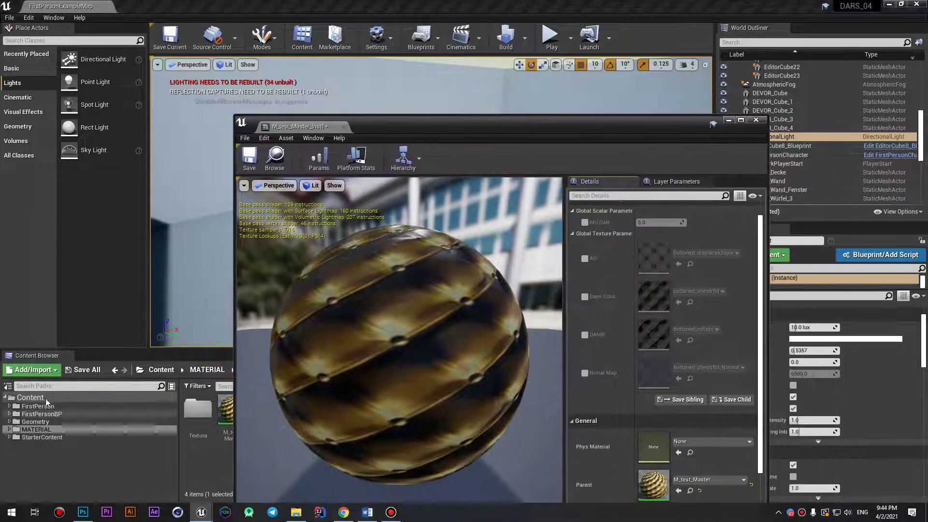
Step: Try searching the folder tree for 'T_', clear the search, and set the instance editor aside
click(43, 386)
text(t)
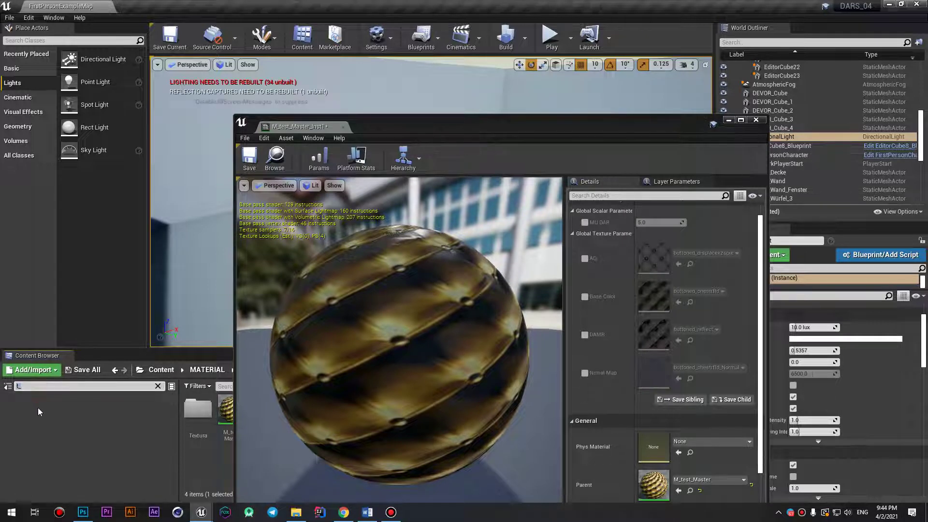
key(BackSpace)
text(T_)
key(BackSpace)
key(BackSpace)
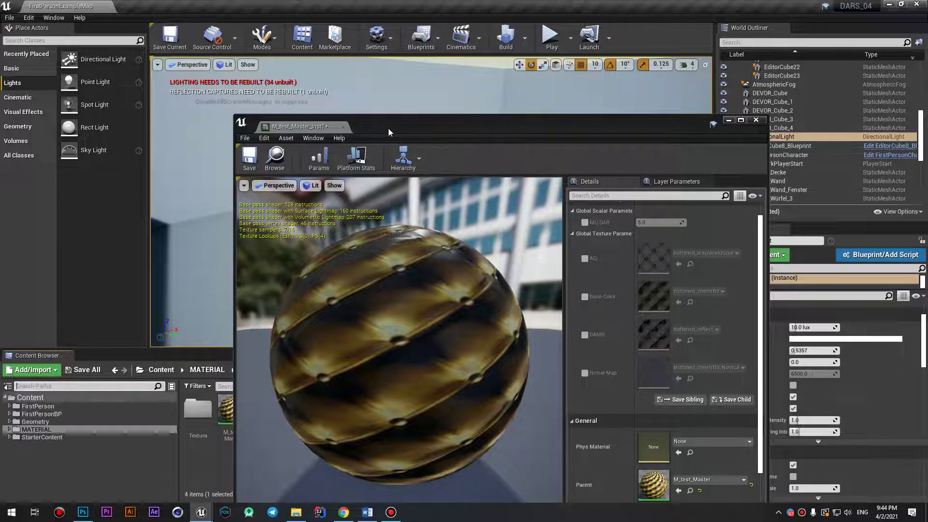
drag(389, 132, 626, 263)
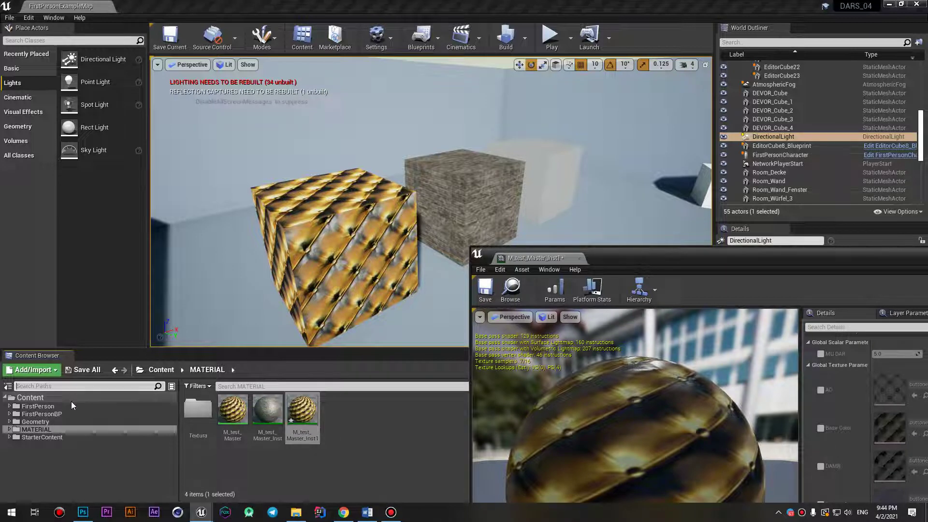
Step: Show the folder tree and select the root Content folder
click(8, 387)
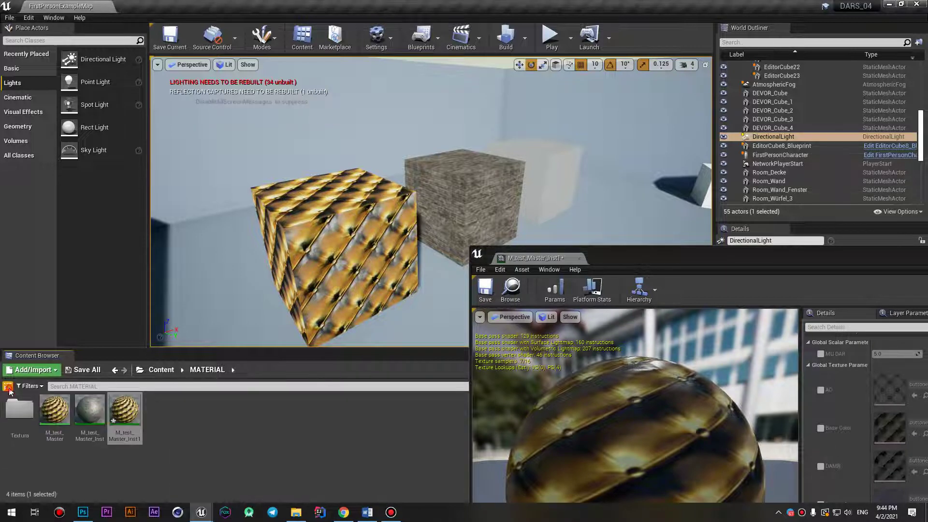
click(8, 387)
click(197, 387)
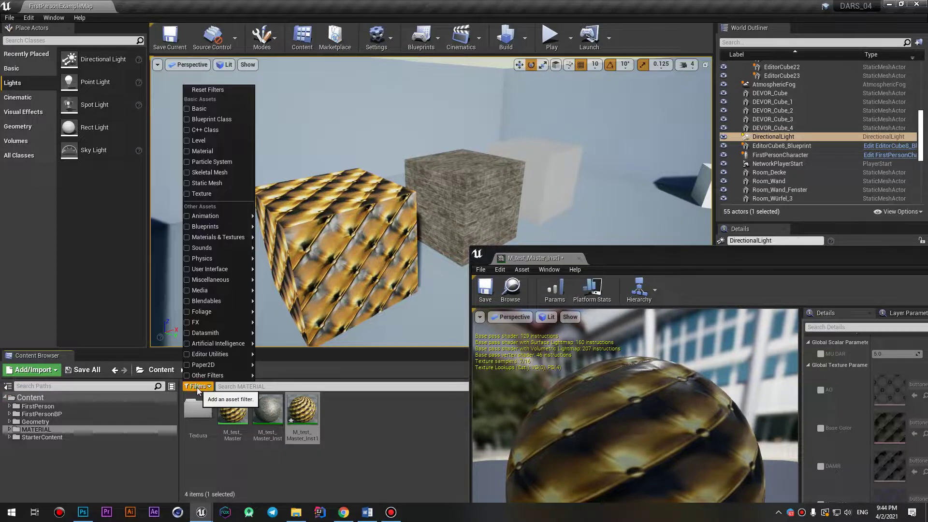
click(228, 472)
click(88, 400)
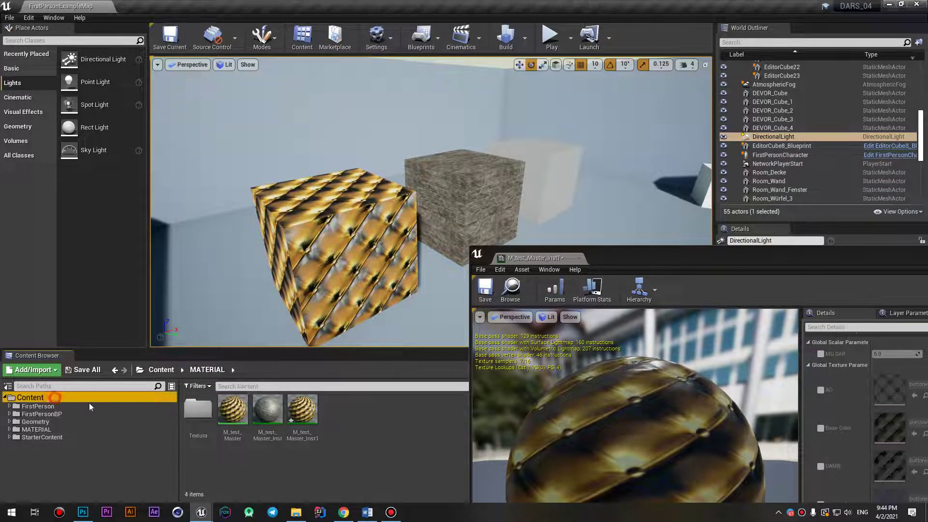
Step: Filter the Content Browser to Texture assets only, listing all 127 textures
click(199, 386)
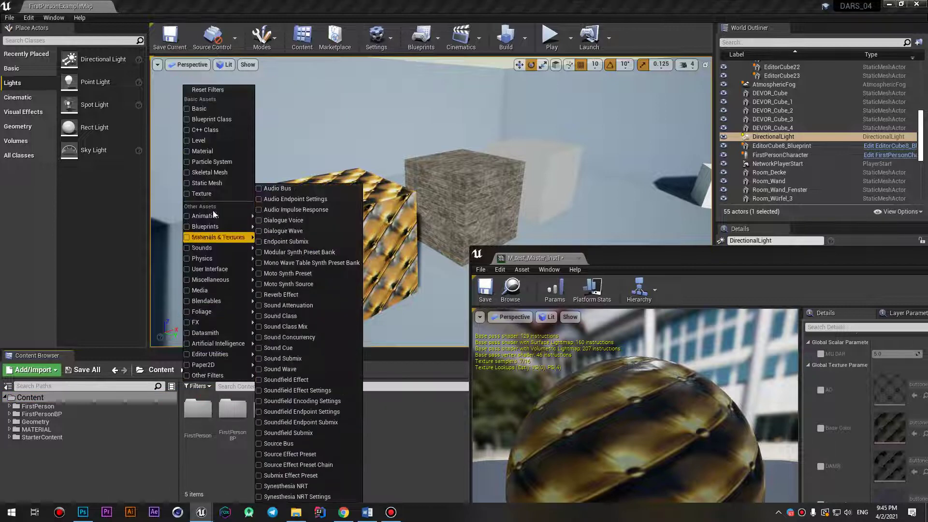
click(188, 142)
click(187, 141)
click(189, 151)
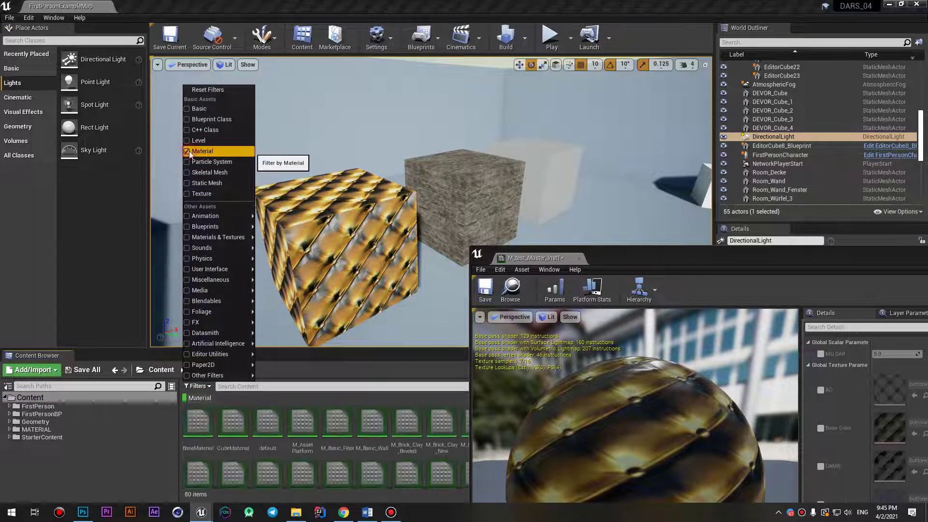
click(189, 151)
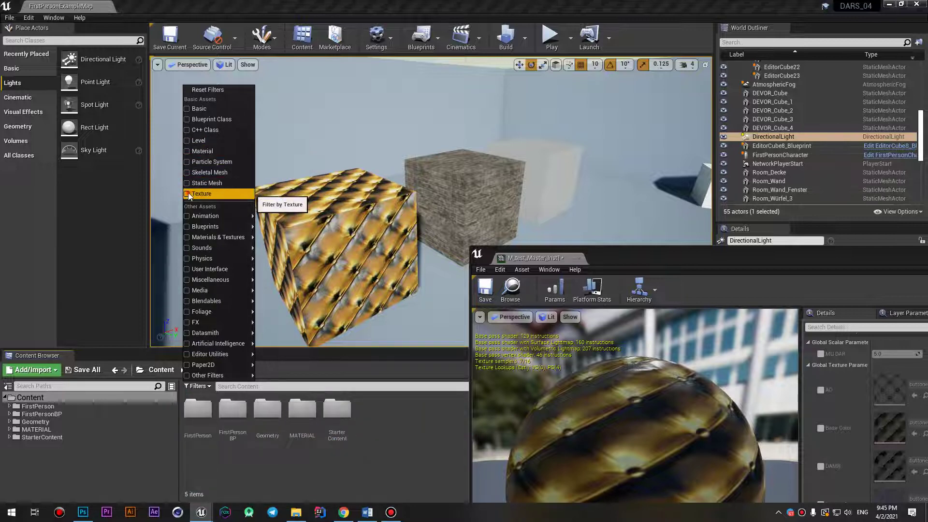
click(188, 193)
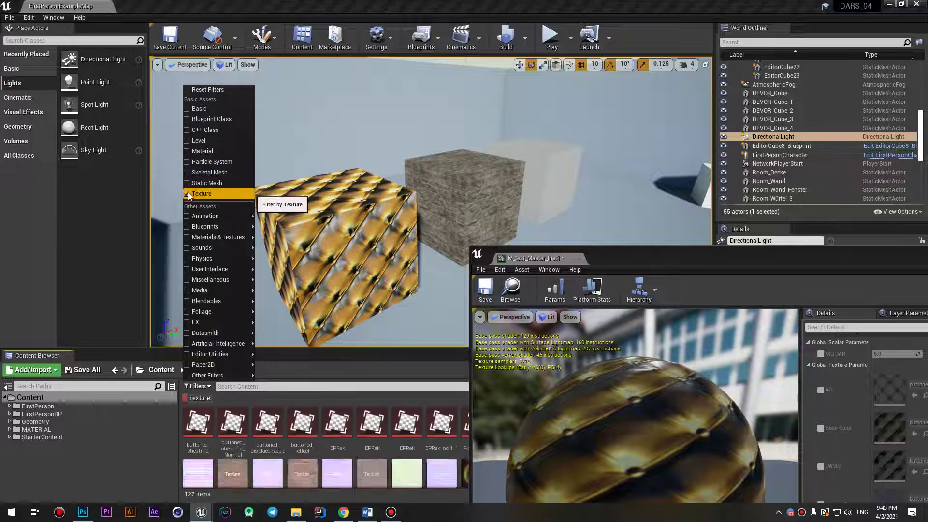
click(189, 151)
click(199, 398)
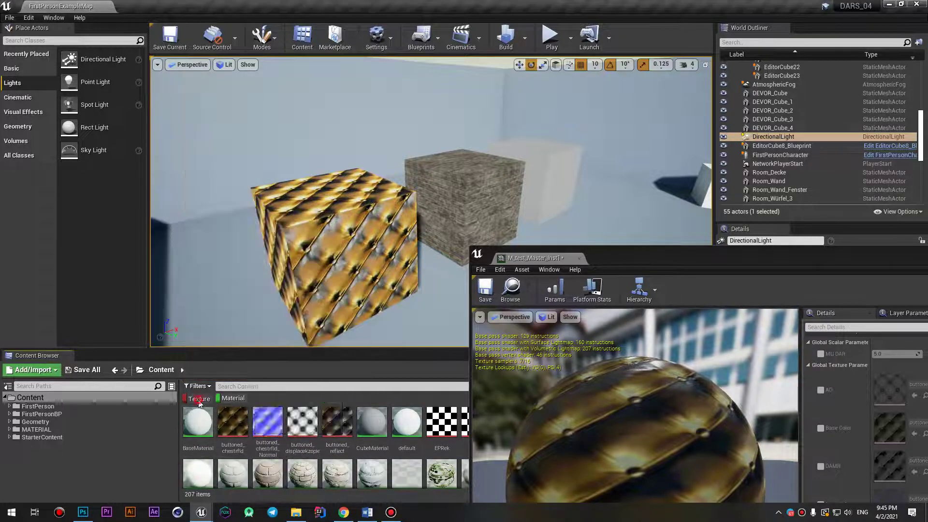
click(230, 401)
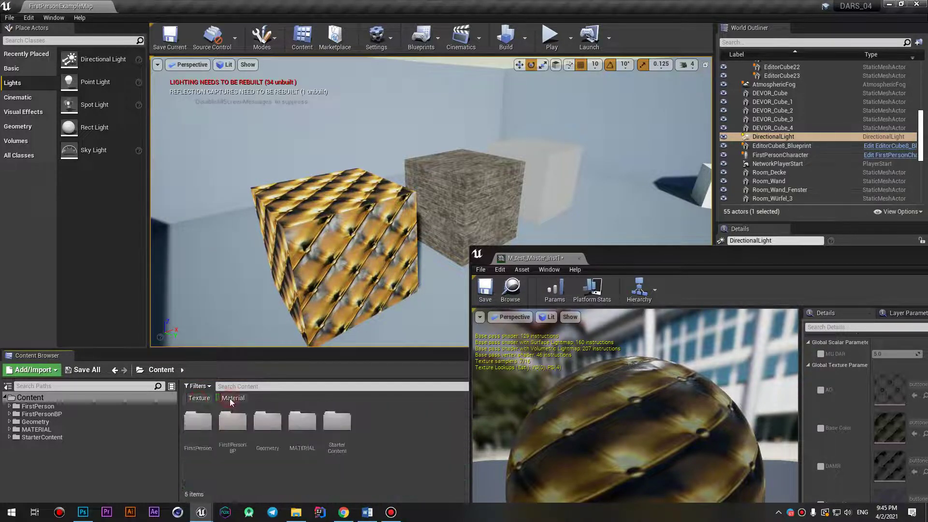
click(200, 398)
click(198, 386)
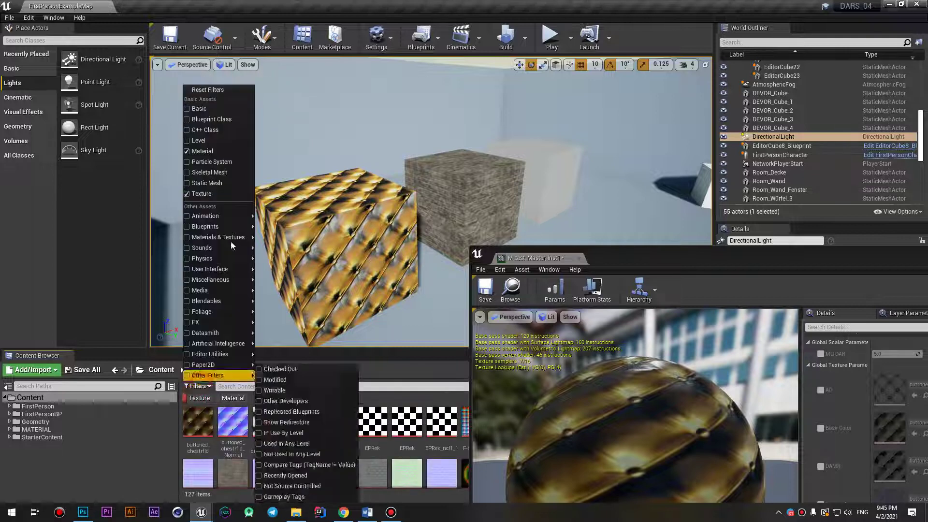
click(187, 151)
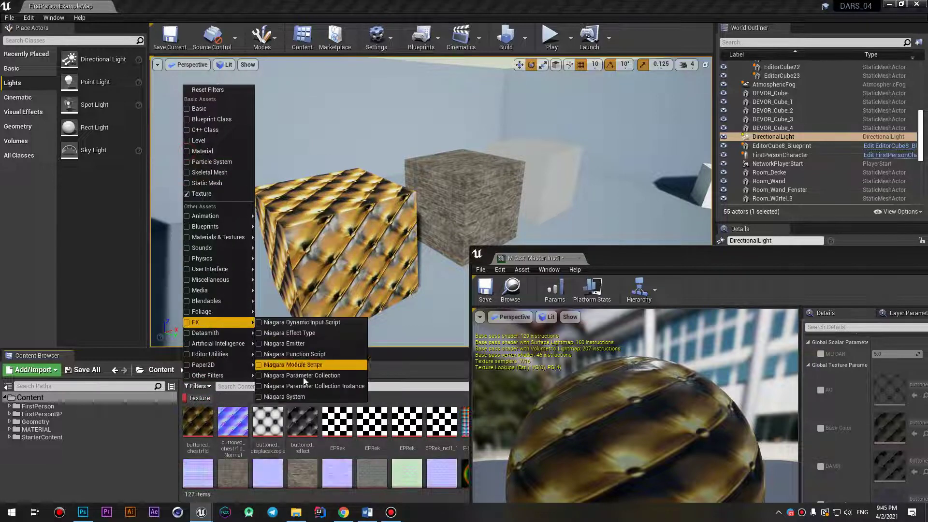
click(170, 457)
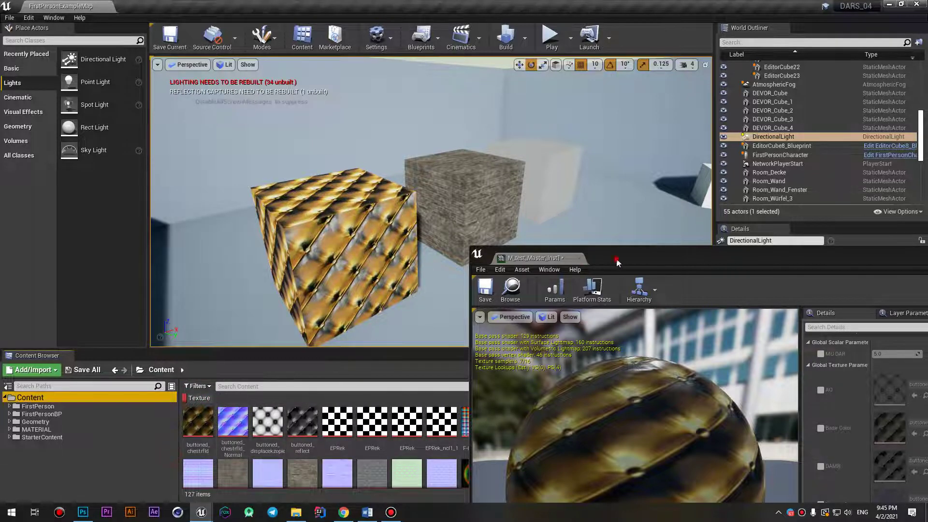
Step: Override MU DAR to 1.0 and enable the Base Color and Normal Map overrides
mouse_move(616, 262)
mouse_down()
mouse_move(535, 78)
mouse_move(538, 125)
mouse_move(449, 57)
mouse_move(314, 48)
mouse_up()
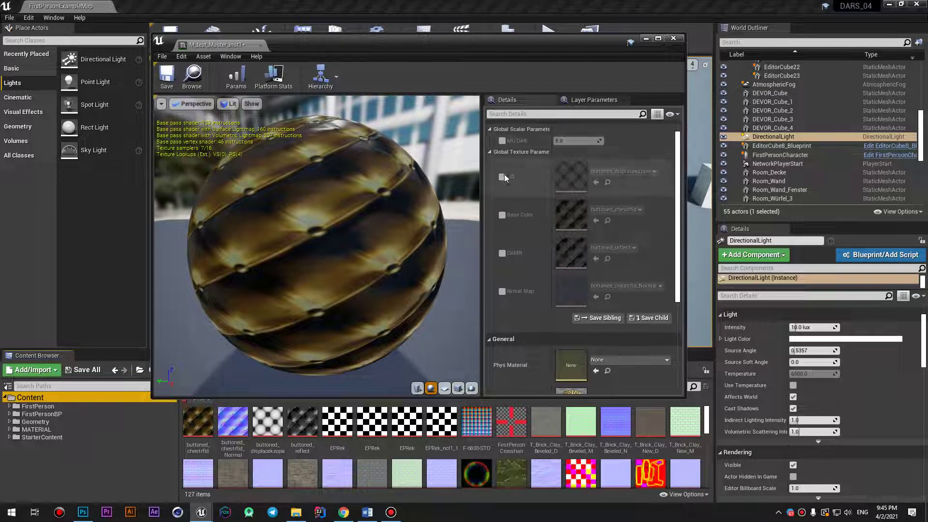
click(502, 176)
click(502, 140)
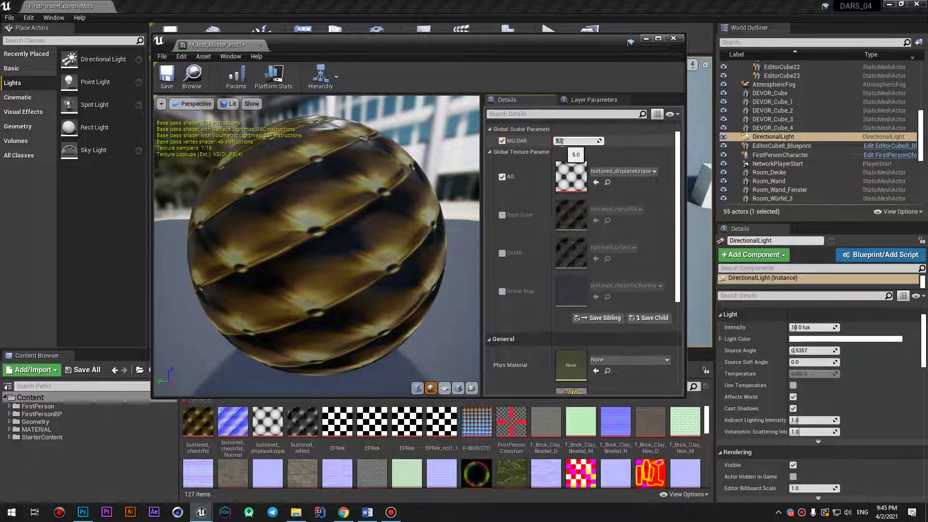
text(1)
key(Return)
click(501, 176)
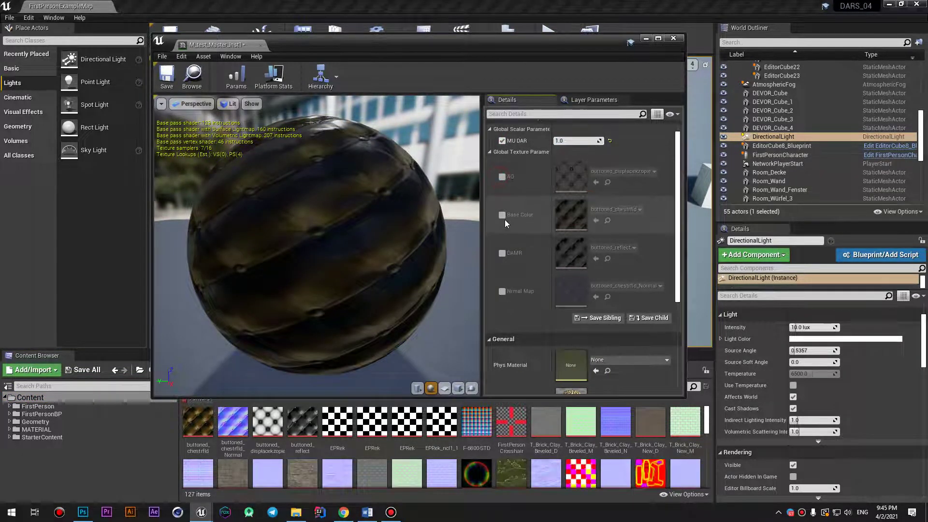
click(502, 215)
click(502, 291)
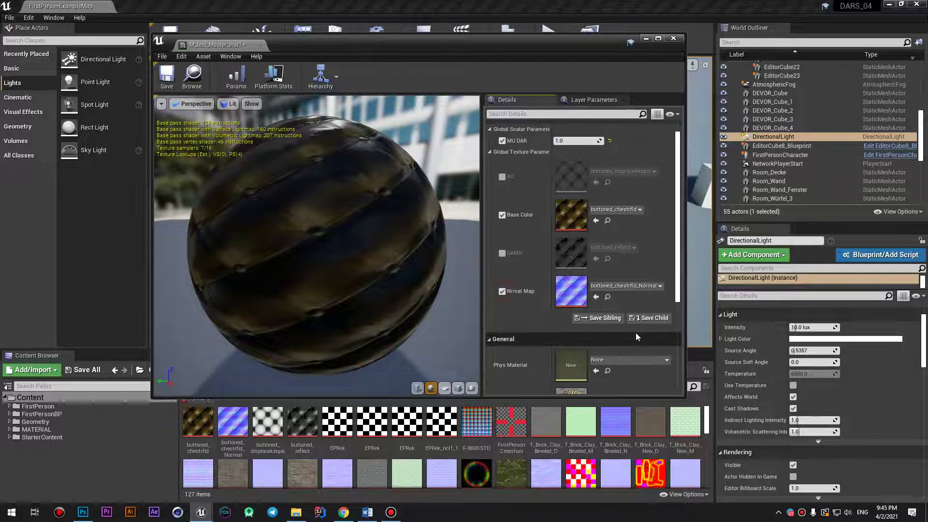
Step: Assign T_CobbleStone_Rough_D as Base Color and T_CobbleStone_Rough_N as Normal Map
scroll(456, 461, down, 1)
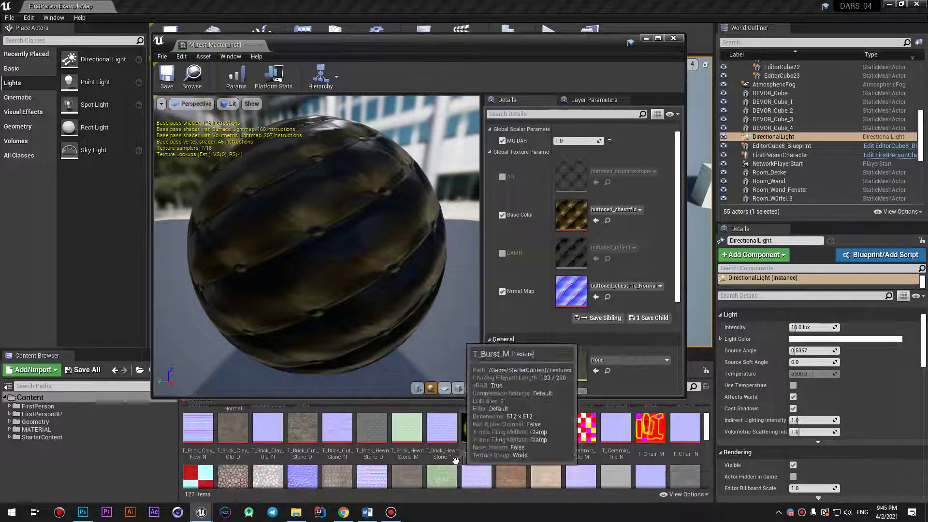
scroll(418, 453, down, 1)
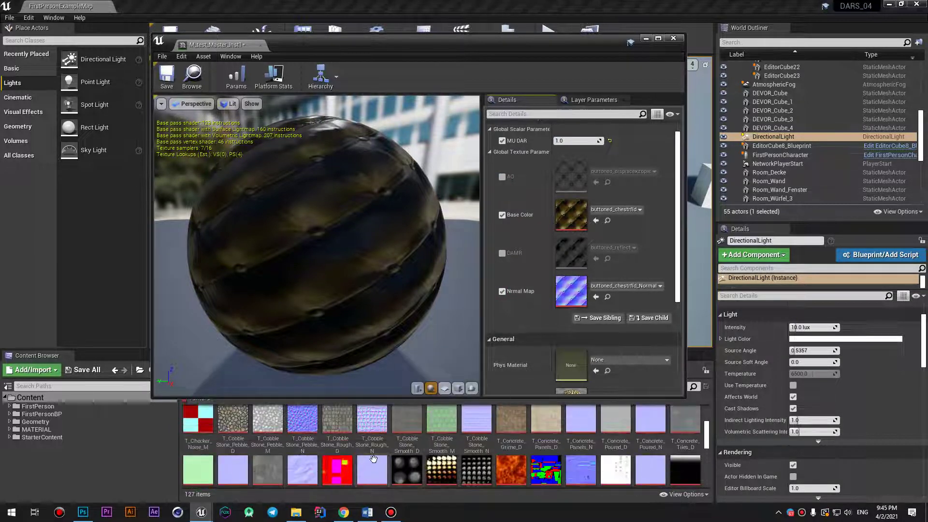
scroll(374, 459, down, 1)
scroll(426, 459, down, 1)
scroll(479, 460, down, 1)
scroll(532, 459, down, 2)
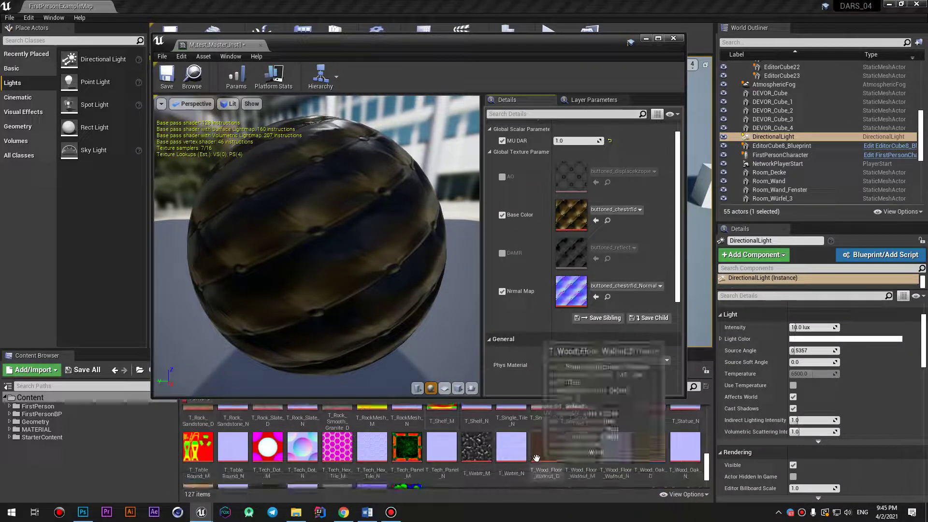
scroll(556, 456, down, 1)
scroll(405, 458, up, 2)
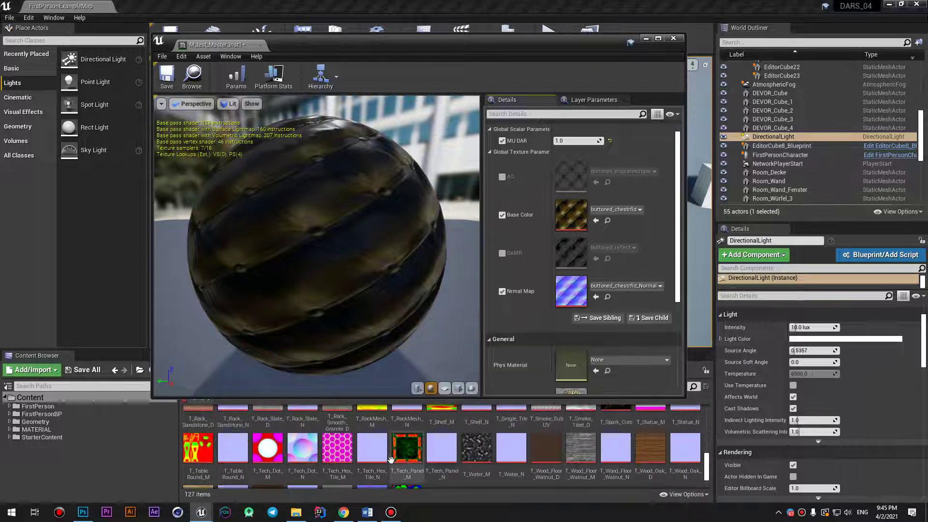
scroll(401, 458, up, 2)
scroll(397, 459, up, 1)
scroll(392, 459, up, 2)
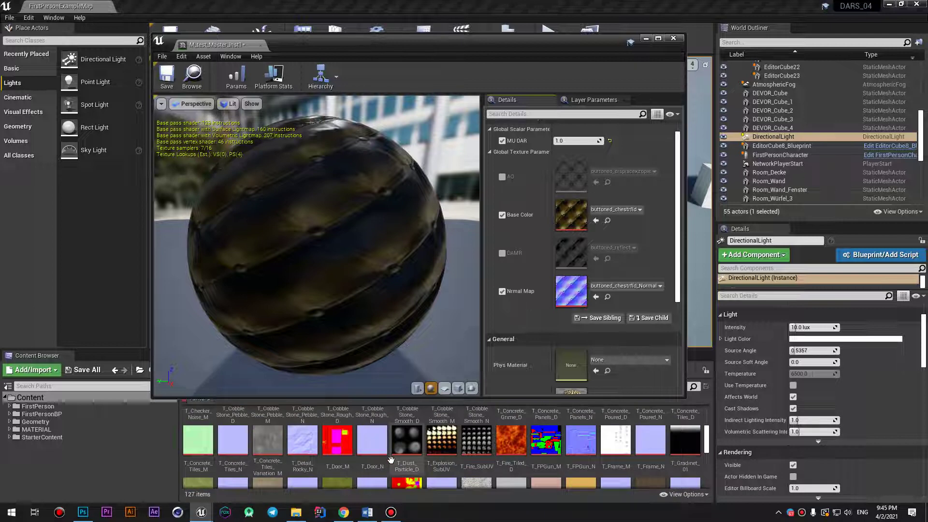
scroll(387, 460, up, 1)
scroll(358, 459, up, 1)
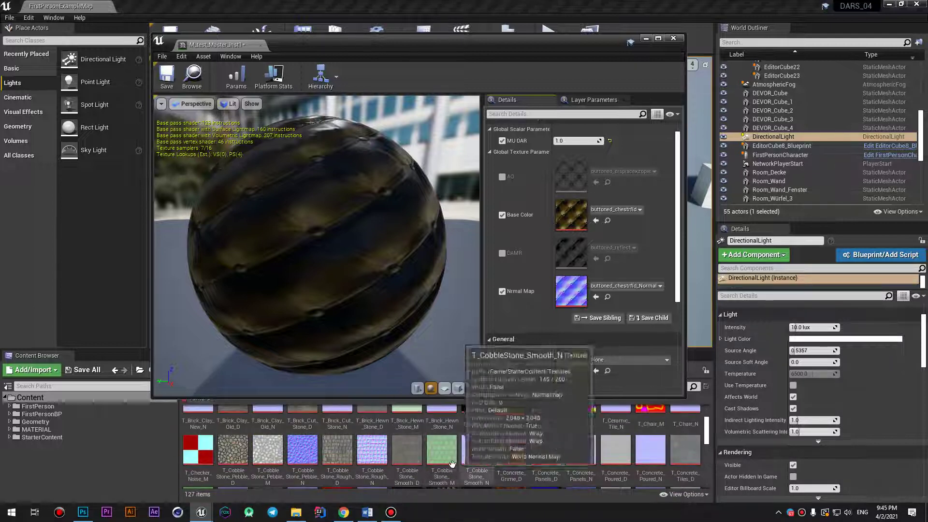
click(343, 458)
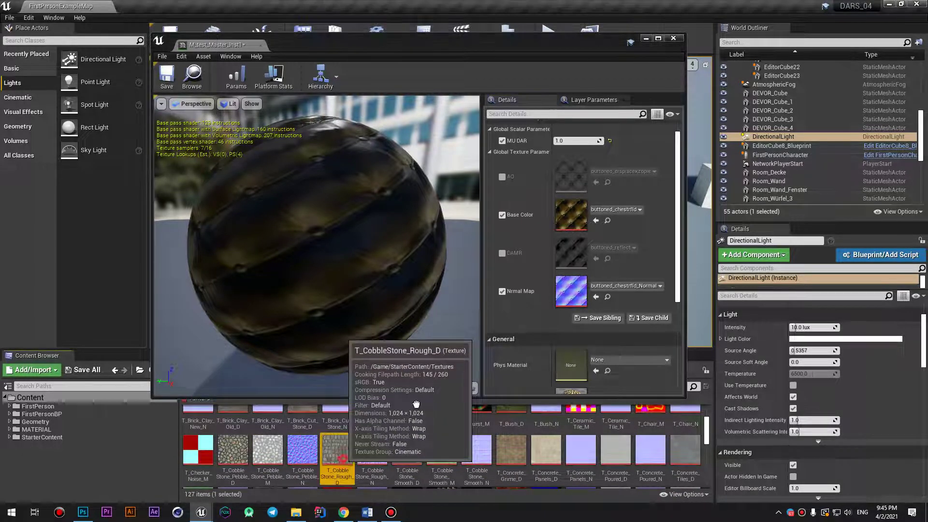
drag(416, 404, 571, 215)
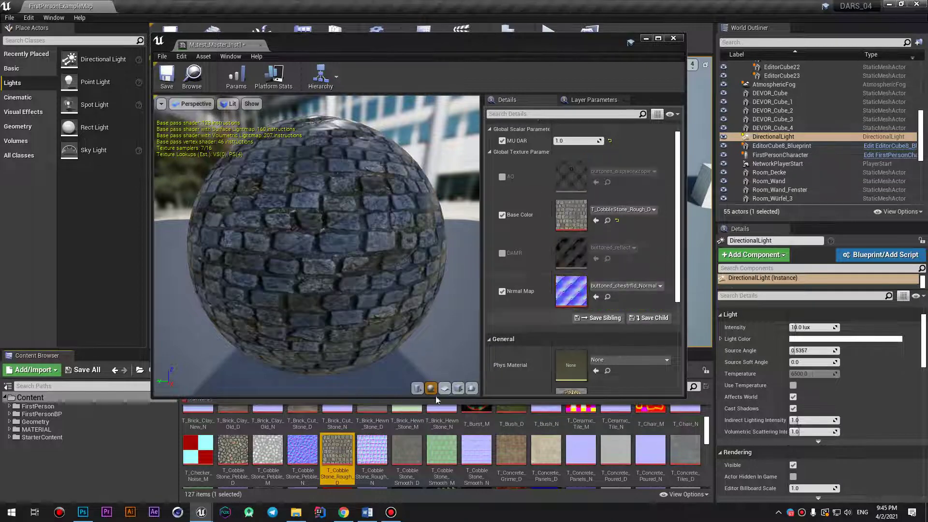
mouse_move(372, 452)
mouse_down()
mouse_move(594, 334)
mouse_move(580, 293)
mouse_up()
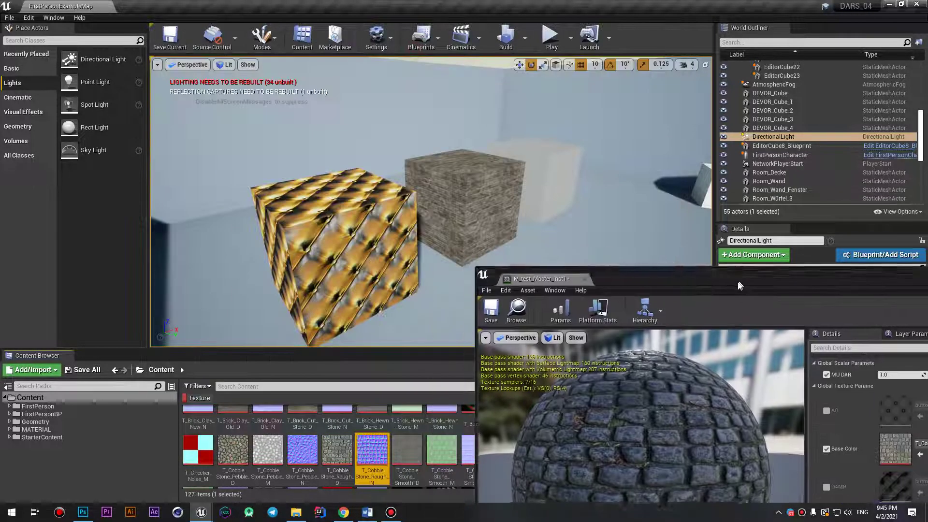
drag(415, 52, 619, 255)
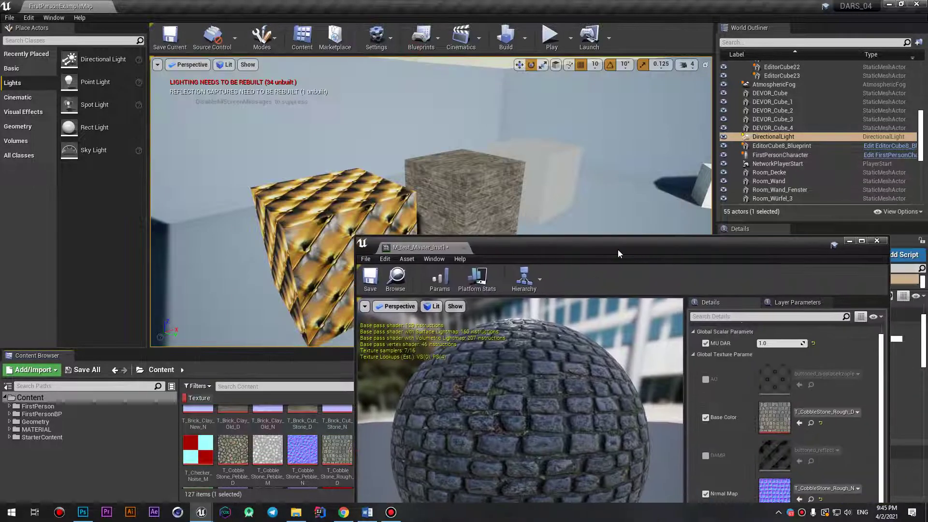
Step: Remove the Texture filter from the Content Browser at the Content root
click(877, 242)
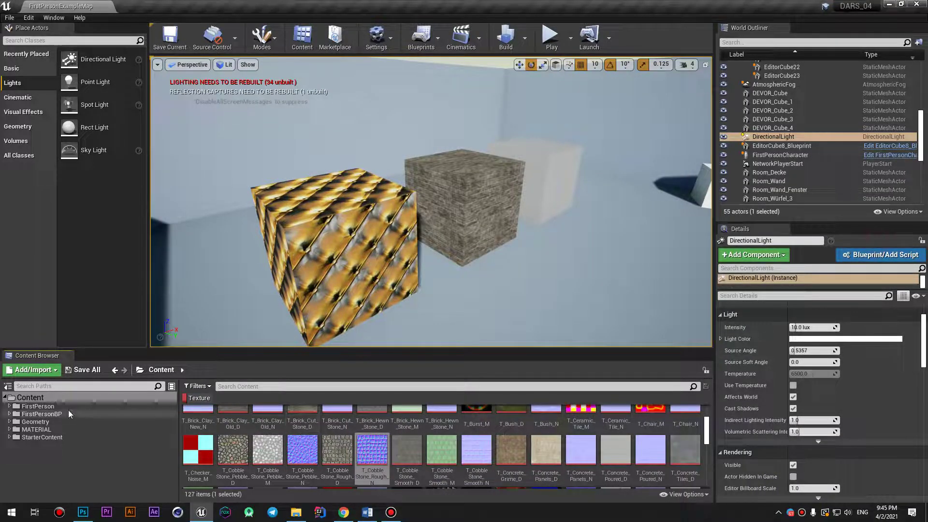
click(53, 396)
click(205, 387)
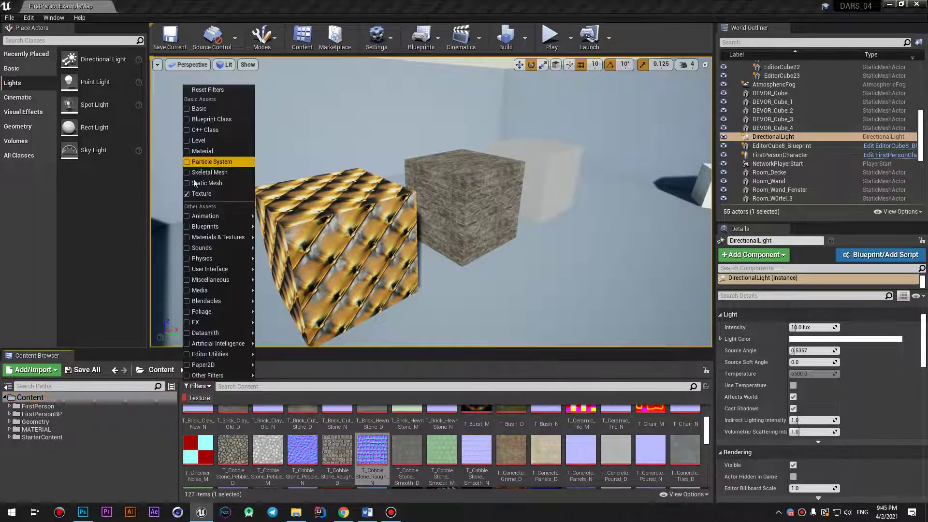
click(201, 193)
click(405, 458)
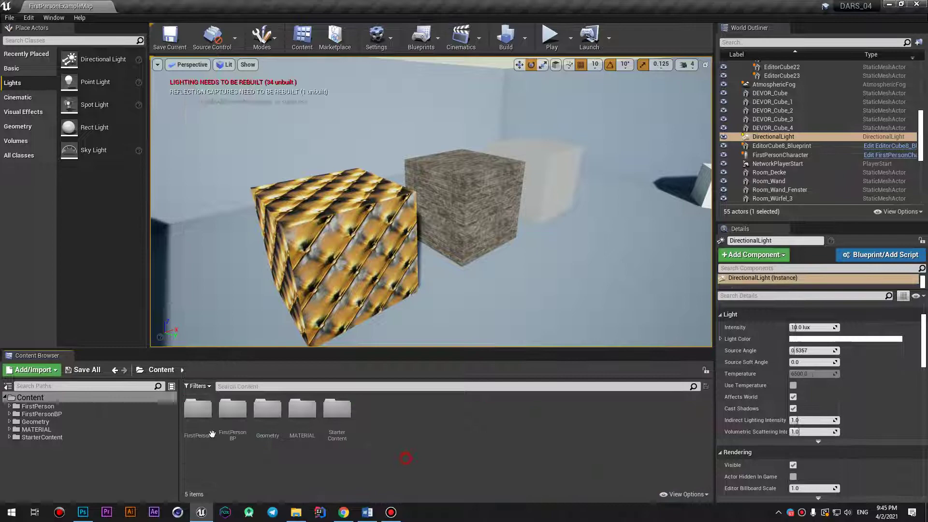
Step: Apply M_test_Master_Inst1 from the MATERIAL folder to the pale cube and save the level
click(41, 429)
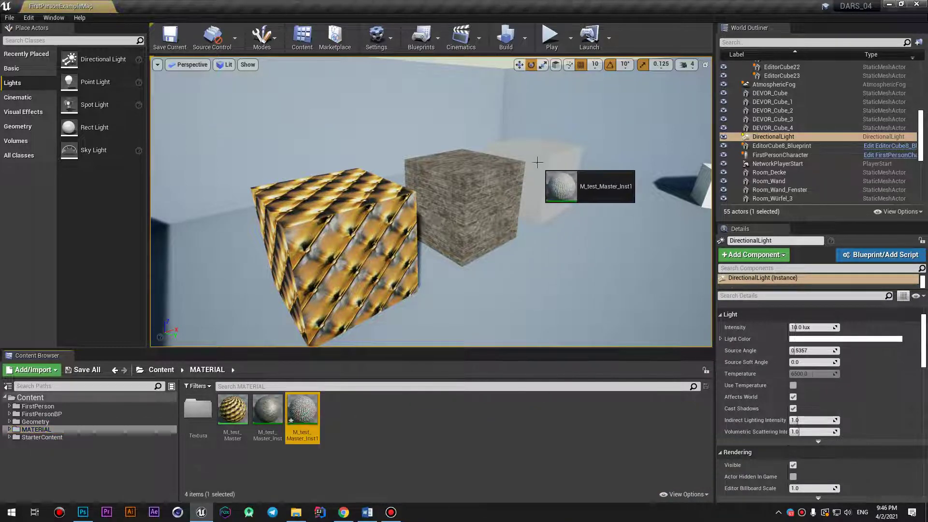
drag(310, 417, 536, 167)
right_drag(430, 203, 465, 208)
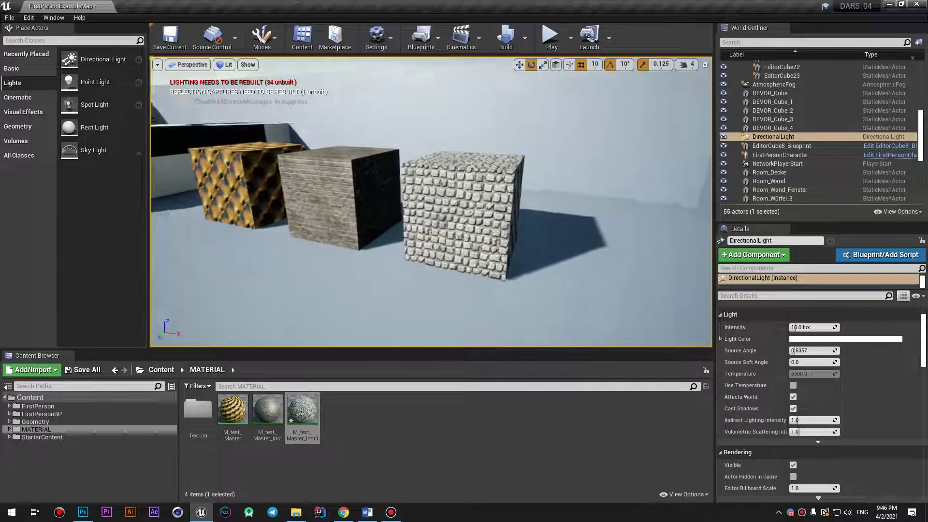
right_drag(307, 84, 306, 85)
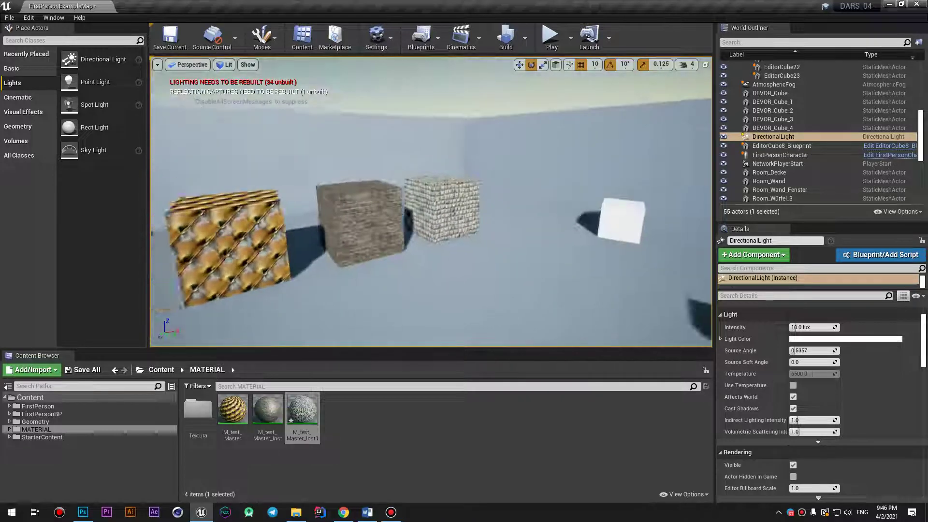
click(179, 37)
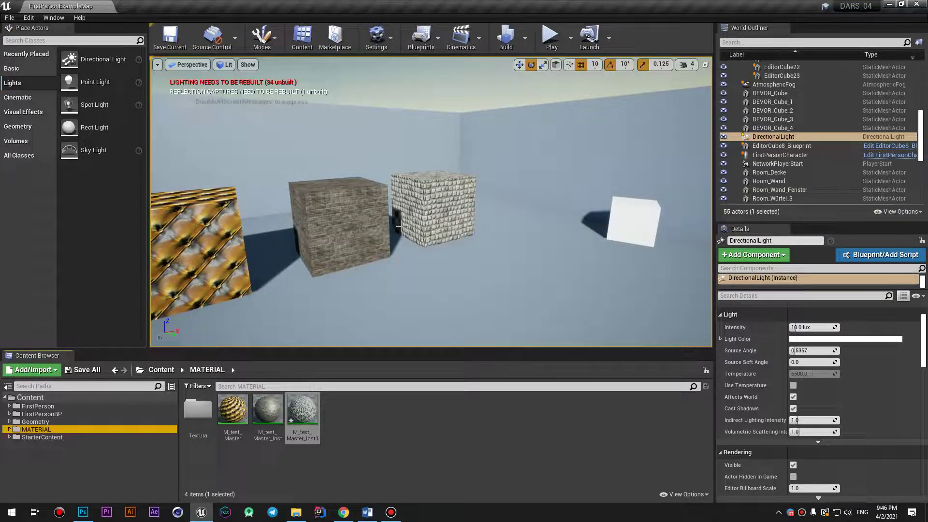
right_drag(430, 200, 435, 203)
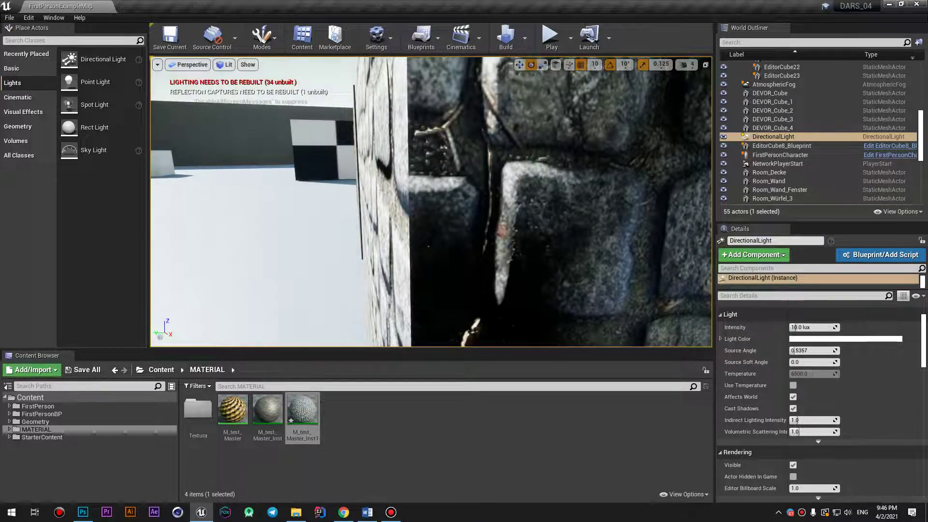
Step: Expand StarterContent and open its Materials folder listing 44 stock materials
click(32, 438)
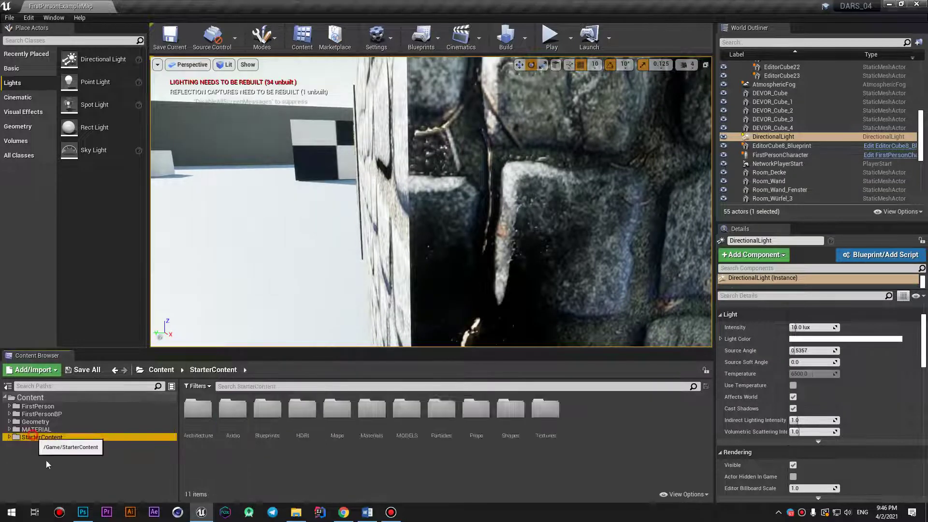
click(10, 438)
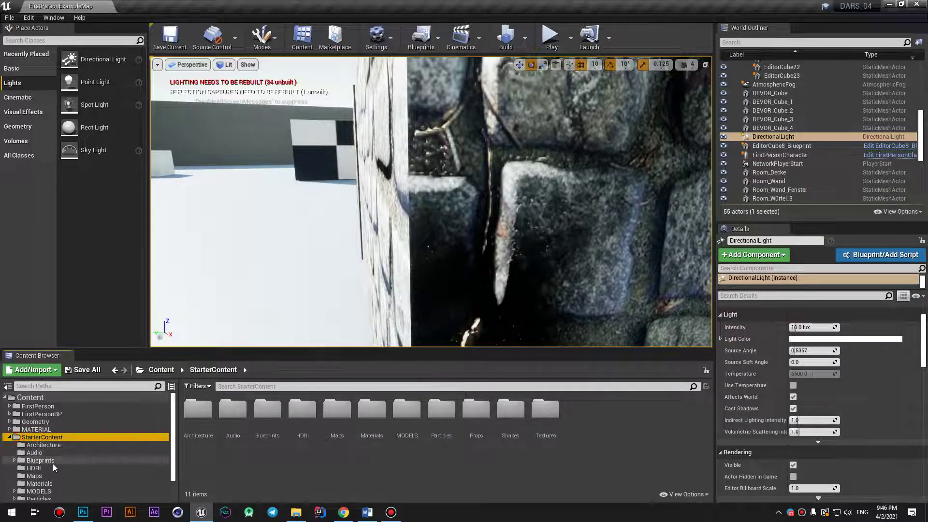
click(33, 478)
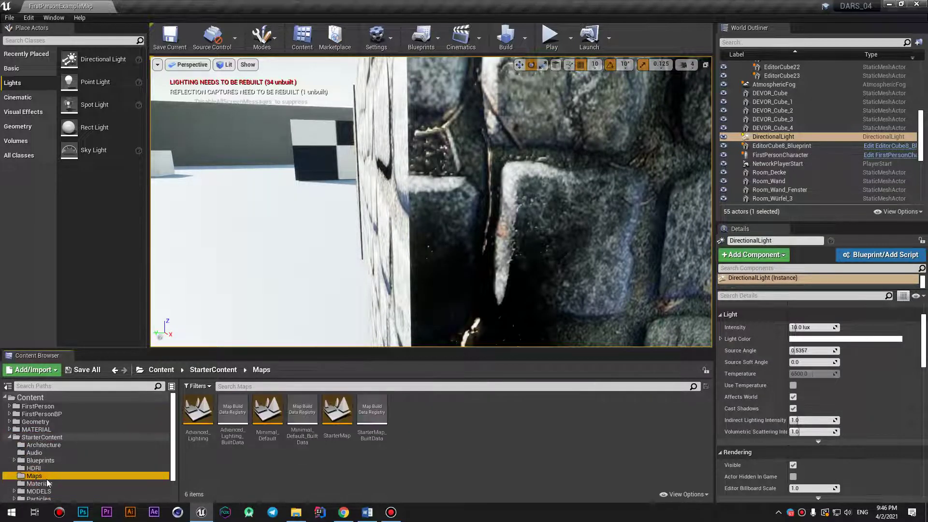
click(35, 483)
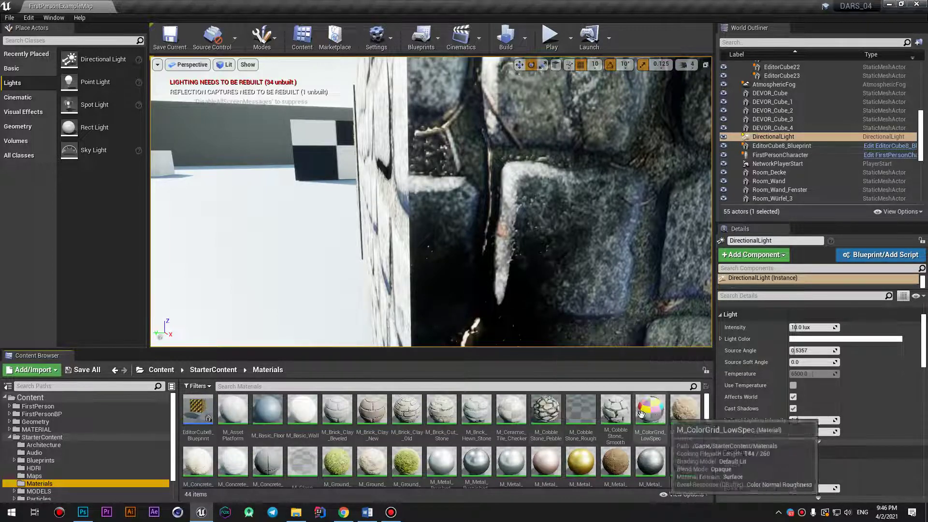
Step: Open M_CobbleStone_Smooth in a full-screen material editor and check its Add and Lerp nodes
double_click(617, 412)
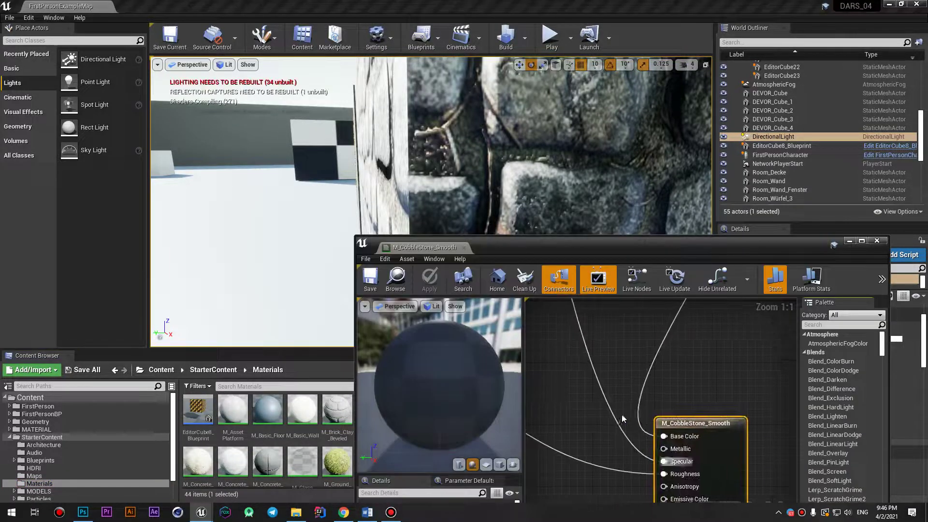
drag(621, 245, 409, 242)
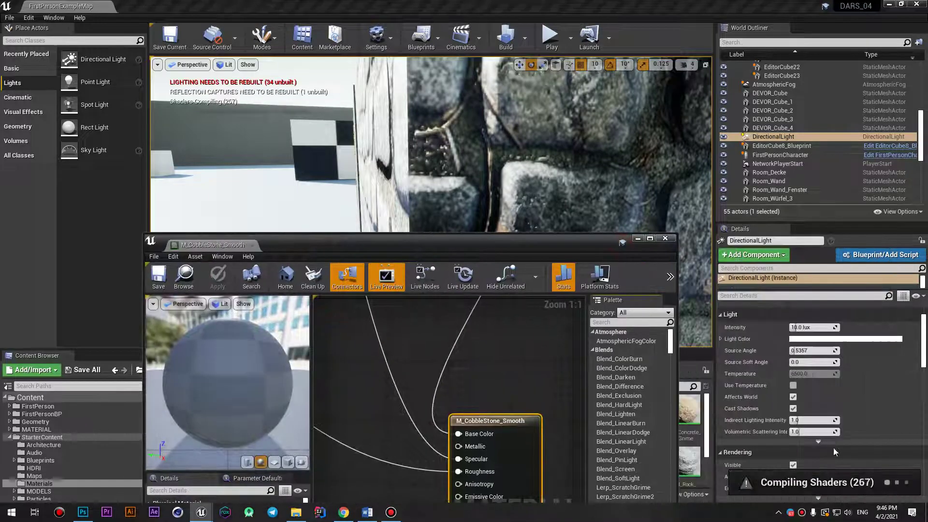
click(507, 8)
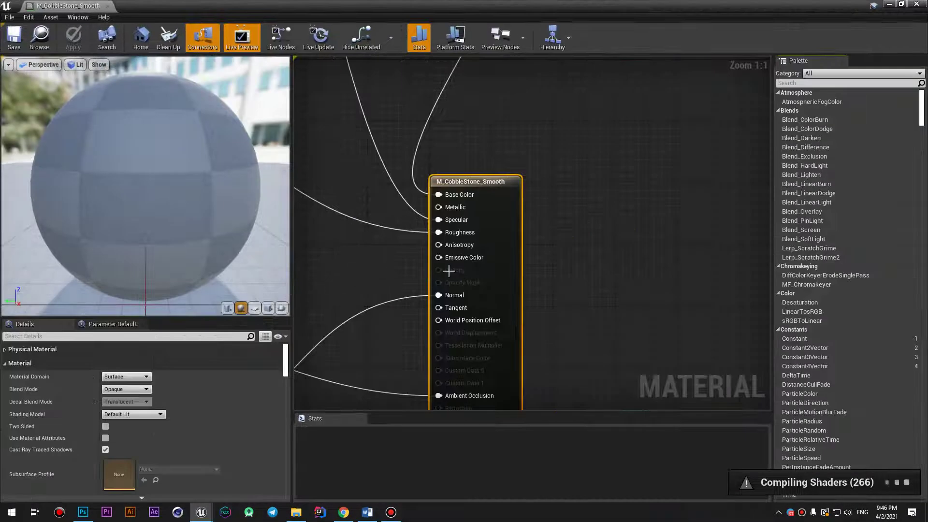
scroll(499, 195, down, 7)
scroll(499, 195, up, 2)
scroll(499, 195, up, 2)
scroll(500, 195, up, 2)
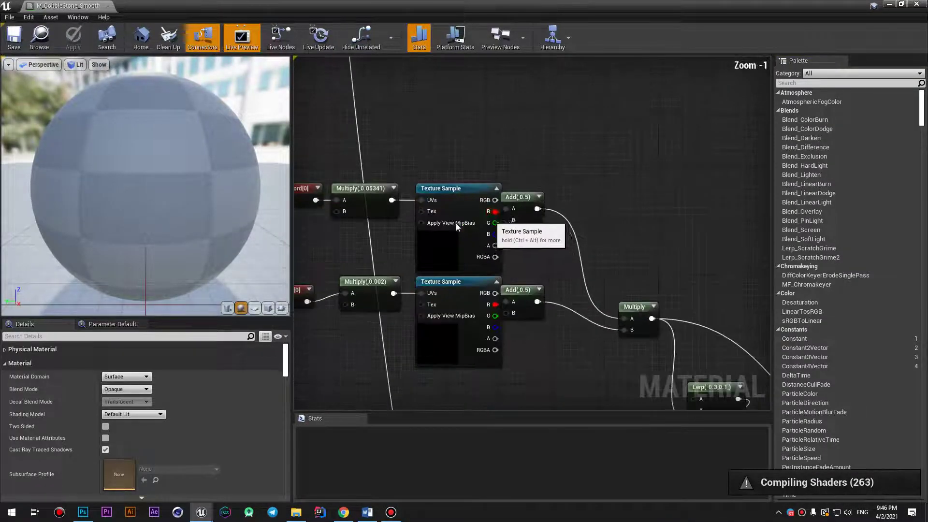
right_drag(336, 182, 423, 176)
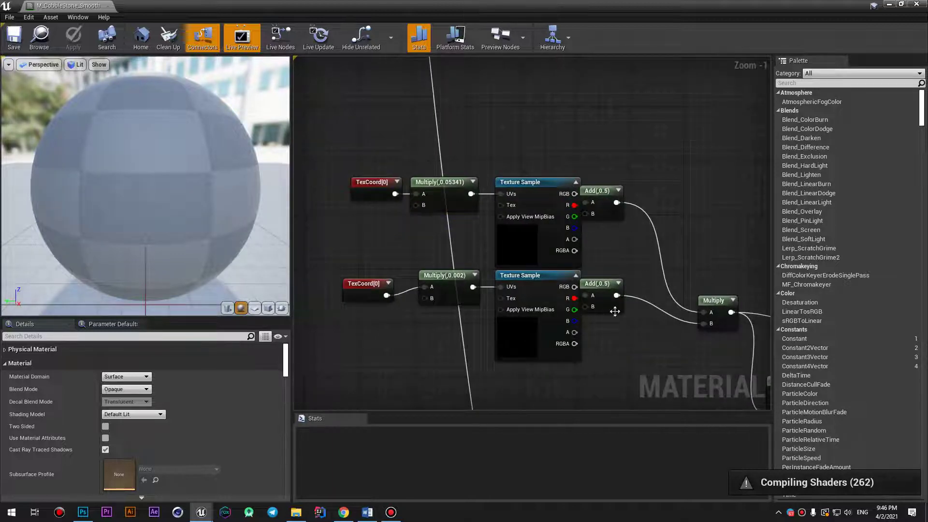
drag(624, 171, 606, 340)
right_drag(729, 249, 663, 326)
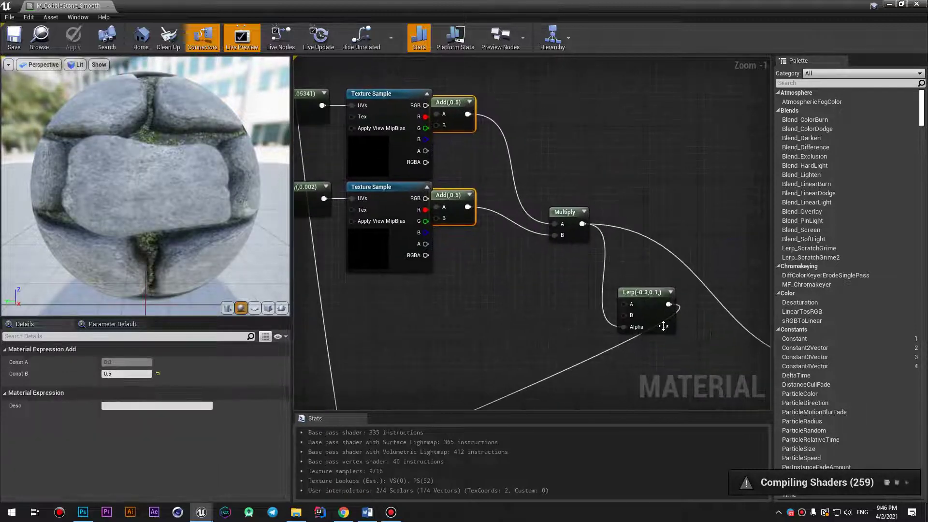
click(652, 300)
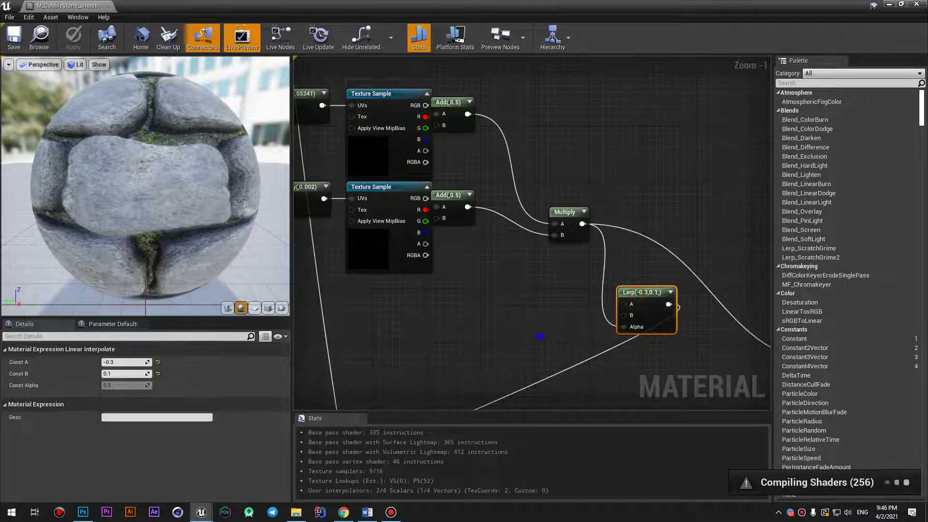
Step: Survey the TexCoord, texture sample, math, Lerp and output nodes, and orbit the preview sphere
right_drag(542, 339, 586, 210)
scroll(659, 225, down, 1)
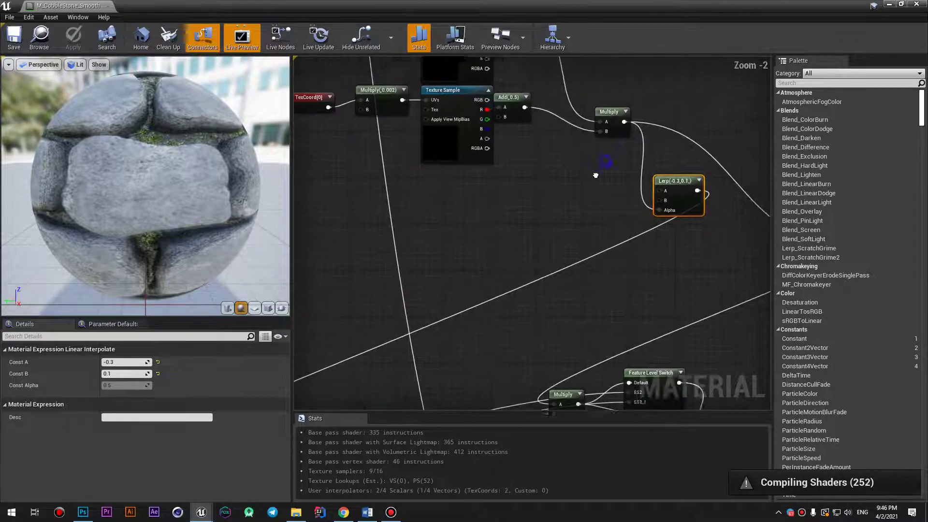
mouse_move(659, 226)
right_down()
mouse_move(554, 212)
mouse_move(530, 228)
mouse_move(584, 289)
right_up()
right_drag(583, 145, 658, 153)
drag(675, 88, 309, 232)
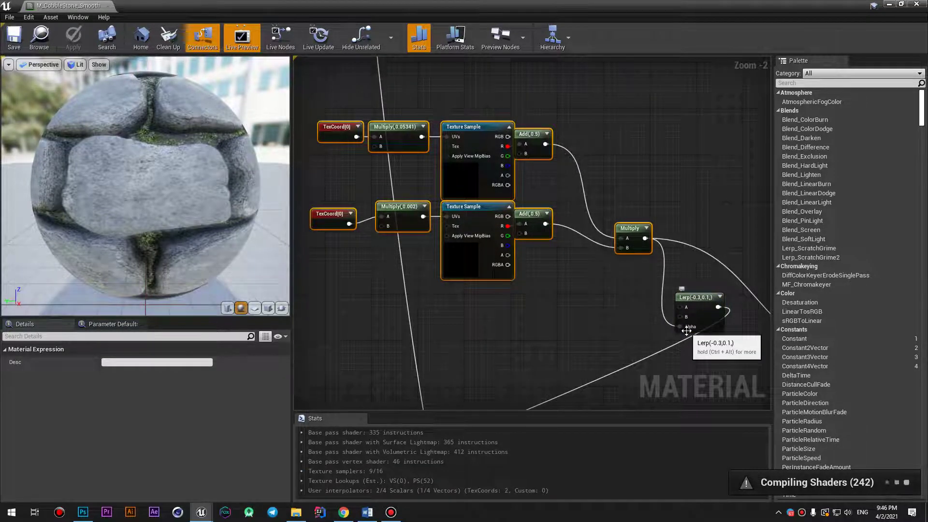
right_drag(747, 356, 703, 212)
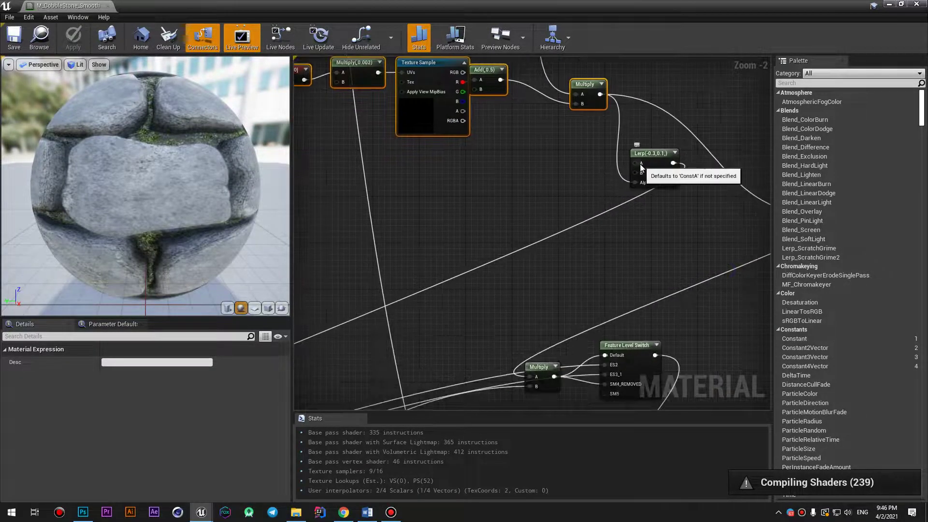
scroll(653, 276, down, 1)
scroll(587, 259, down, 1)
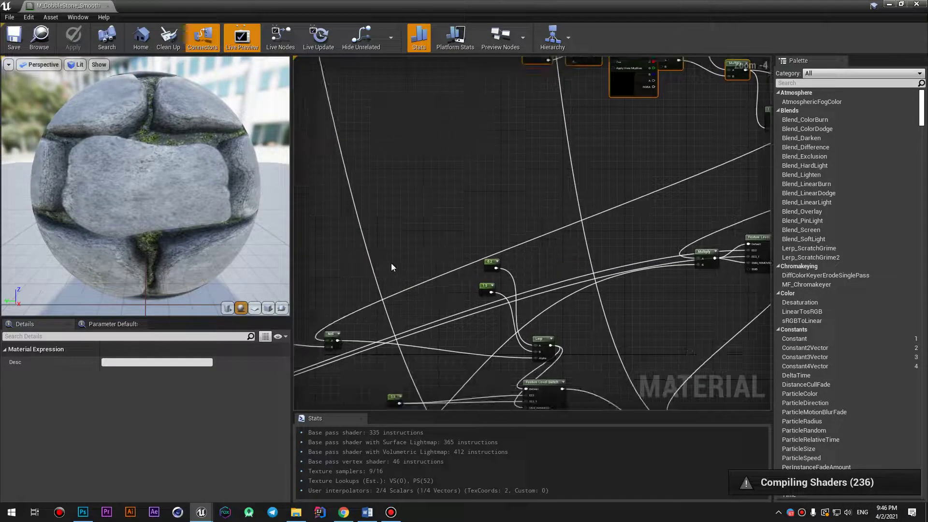
right_drag(391, 263, 391, 243)
scroll(552, 193, down, 2)
scroll(553, 193, down, 1)
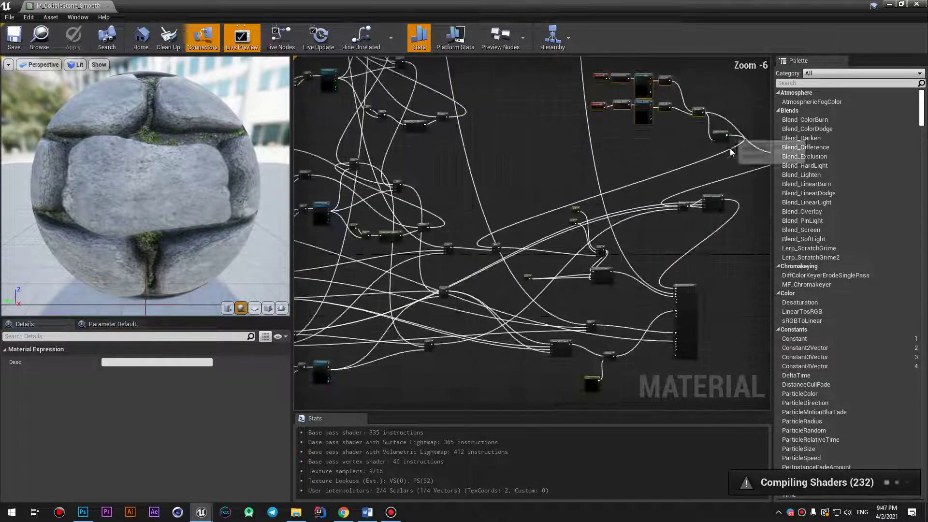
scroll(493, 249, up, 2)
scroll(493, 249, up, 2)
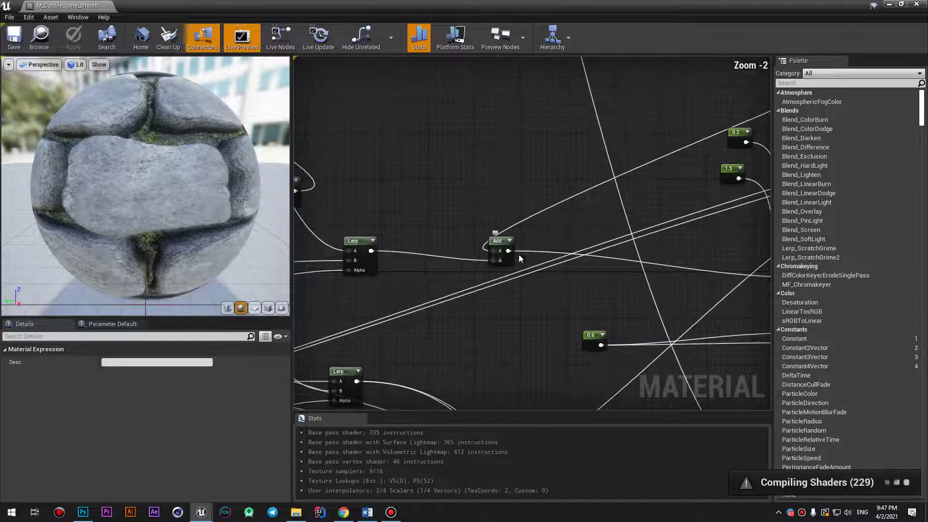
scroll(518, 254, down, 1)
scroll(506, 190, down, 4)
right_drag(506, 190, 539, 158)
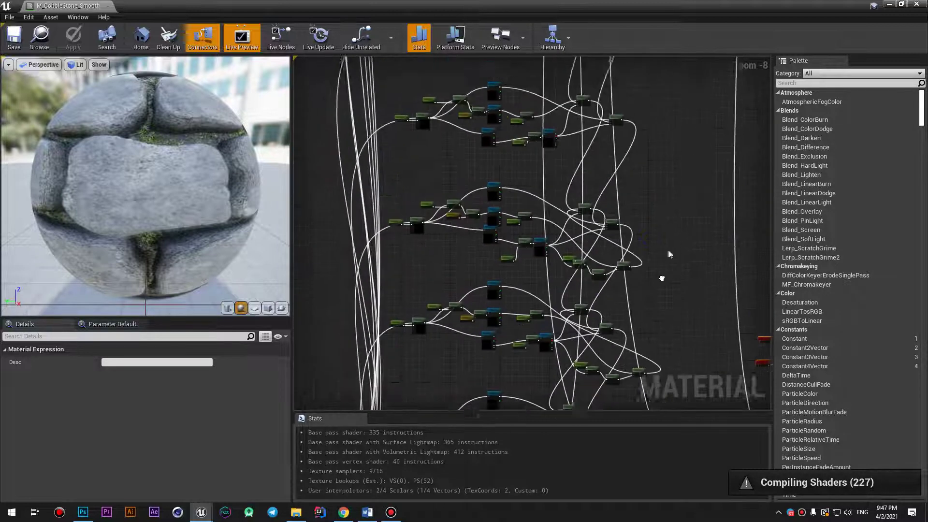
scroll(535, 141, up, 1)
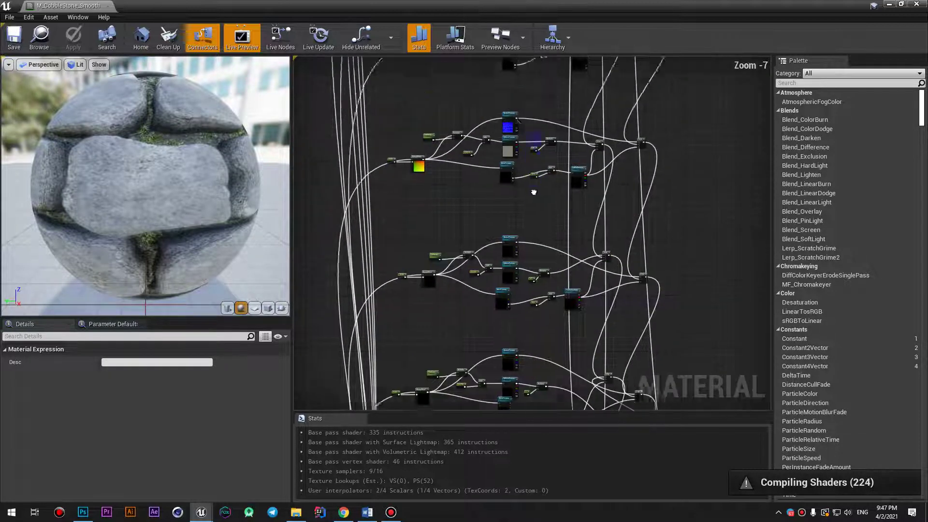
scroll(520, 246, up, 4)
right_drag(425, 249, 490, 164)
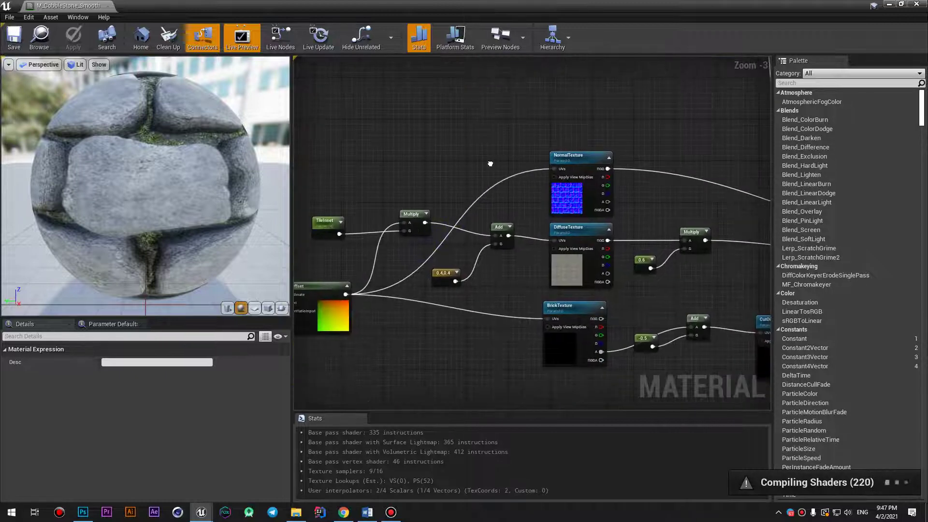
drag(292, 236, 258, 236)
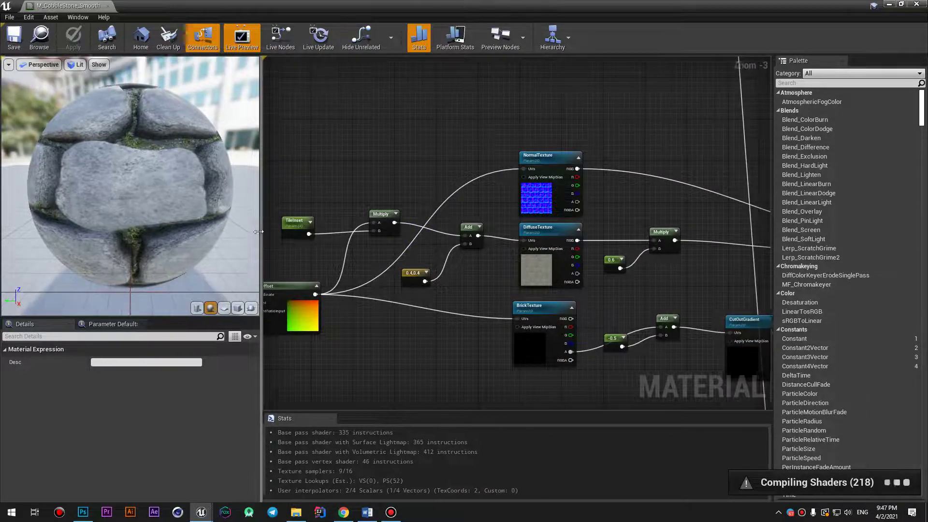
drag(97, 186, 242, 186)
Step: Inspect the BrickTexture, DiffuseTexture, NormalTexture and BumpOffset nodes, then save and close the material
right_drag(435, 302, 475, 306)
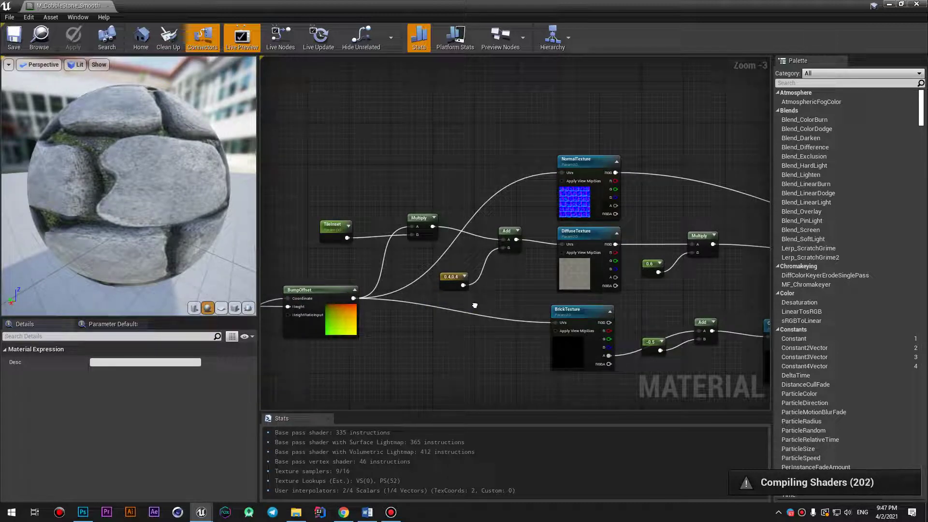
click(567, 312)
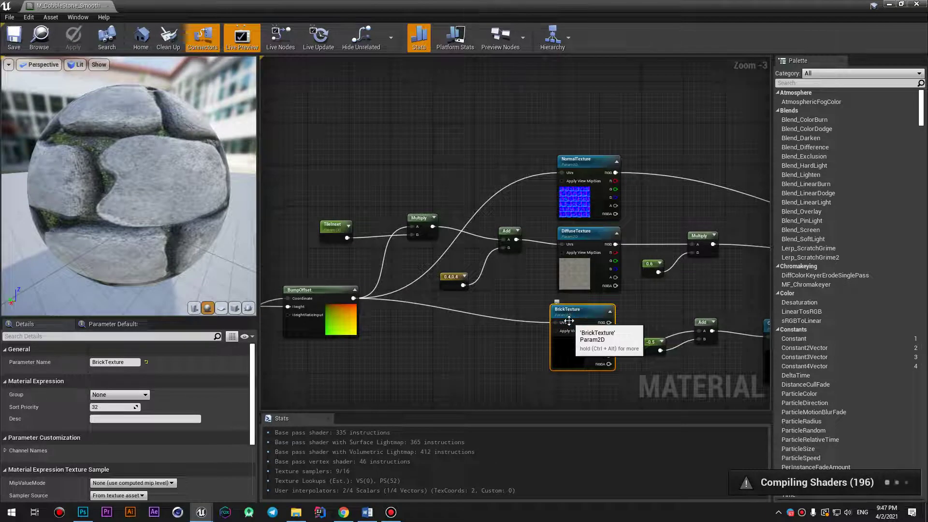
scroll(497, 309, down, 3)
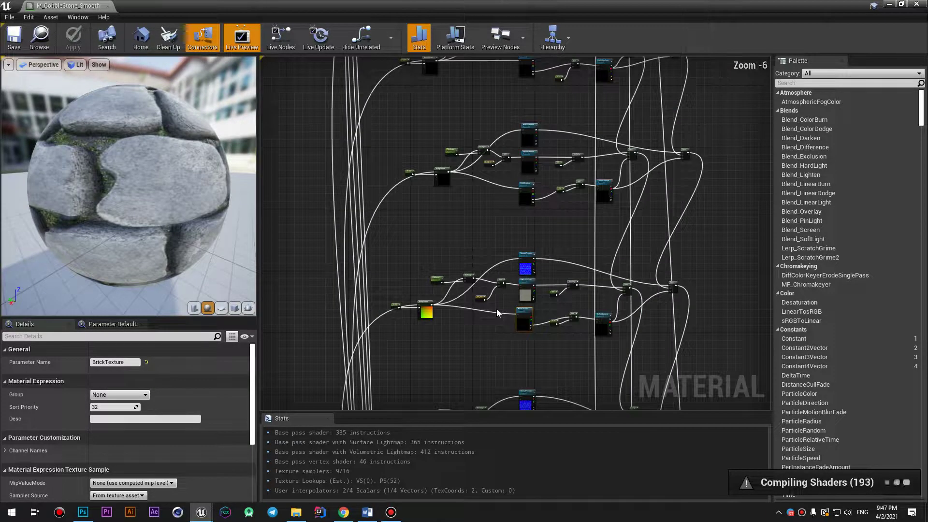
scroll(511, 309, up, 2)
scroll(512, 308, up, 2)
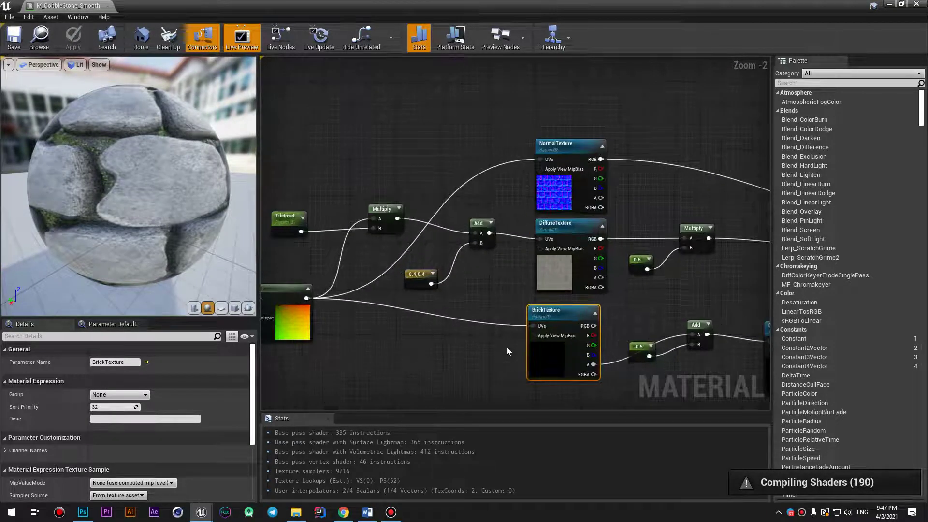
click(571, 240)
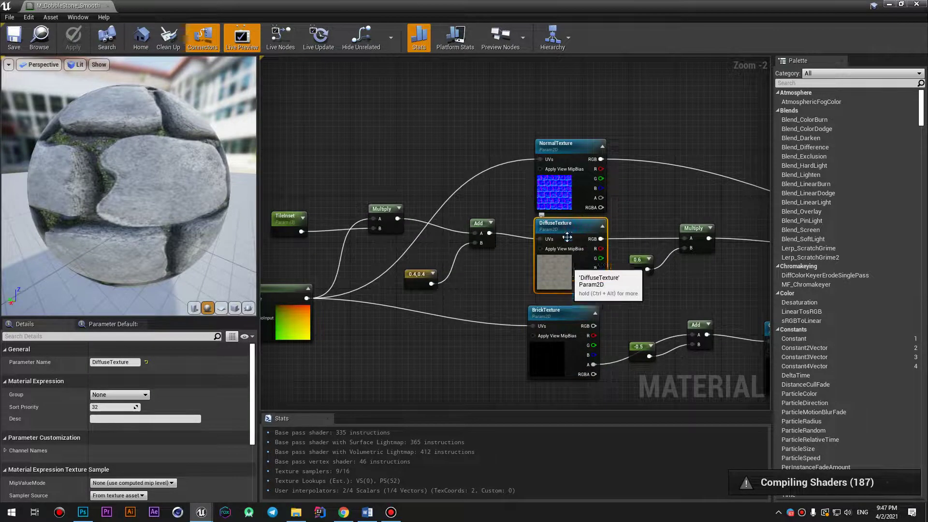
click(553, 147)
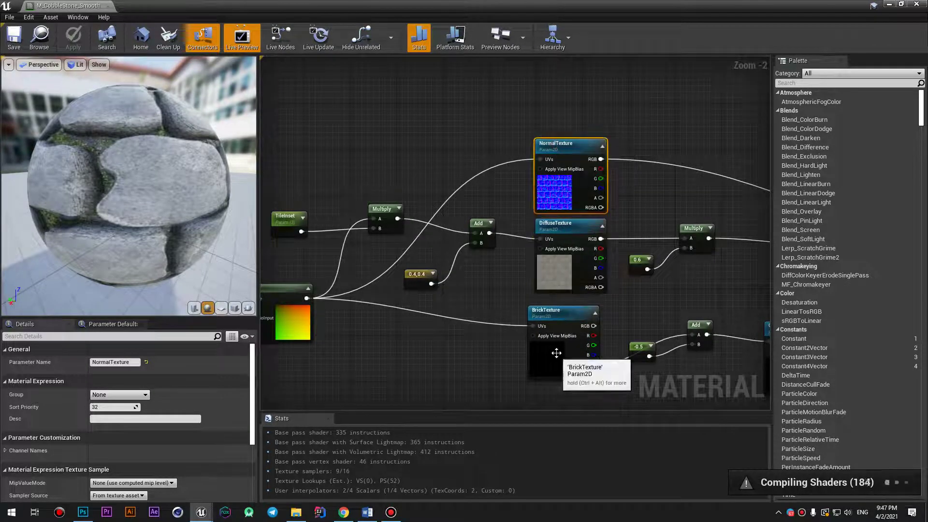
scroll(556, 354, down, 3)
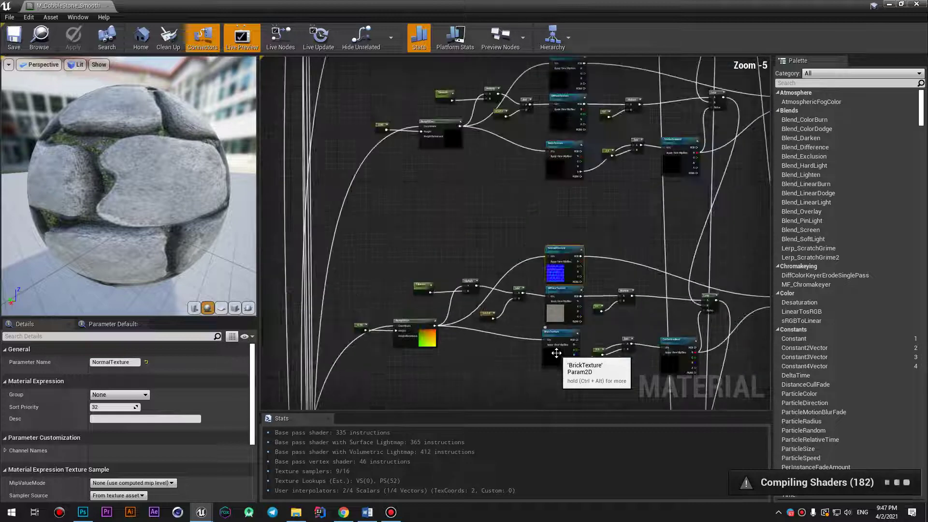
right_drag(457, 361, 489, 309)
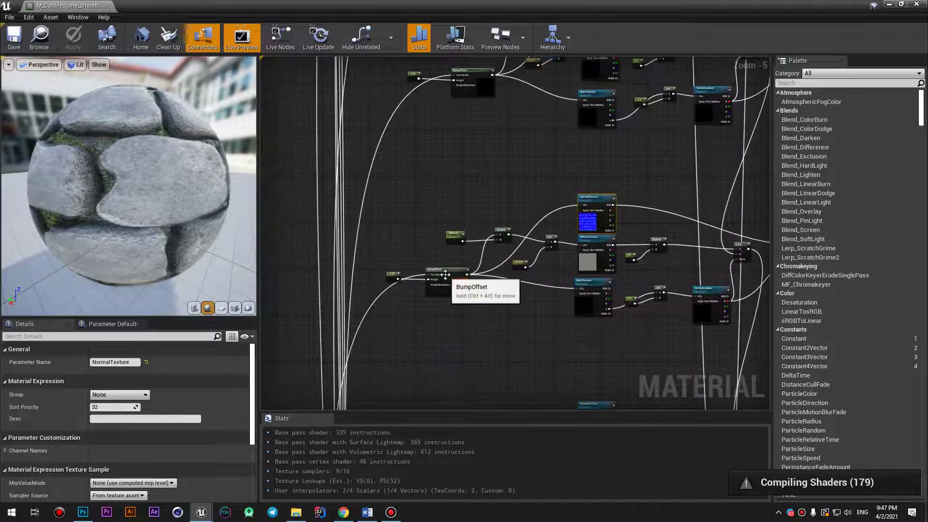
click(445, 275)
scroll(444, 275, up, 3)
scroll(443, 279, up, 2)
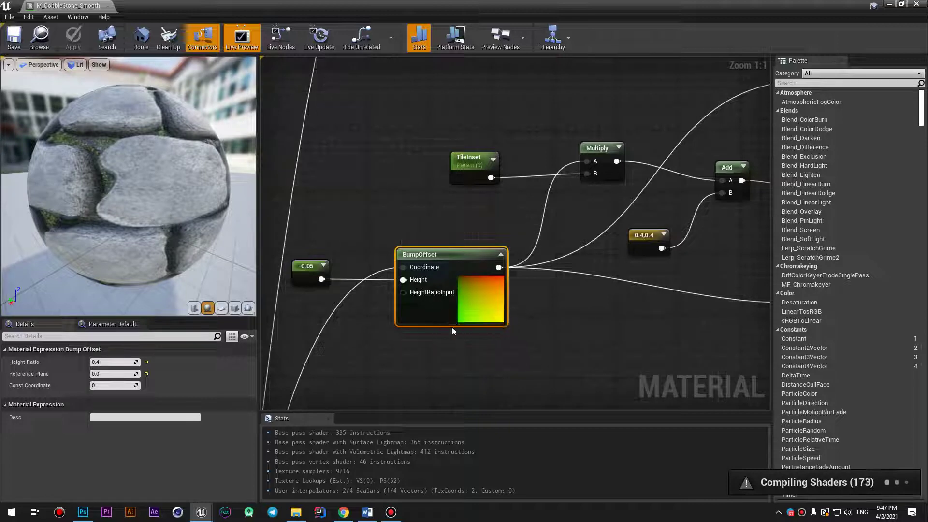
scroll(479, 331, down, 2)
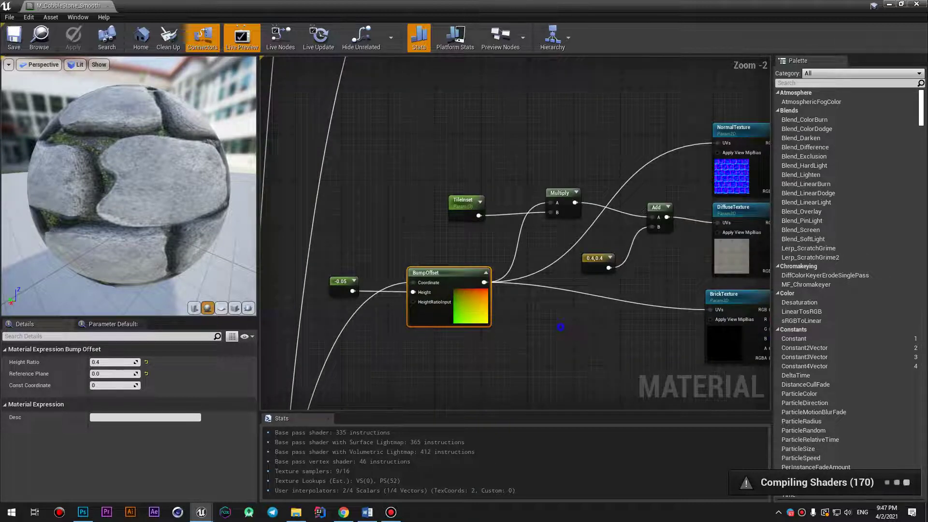
scroll(495, 303, down, 2)
scroll(495, 303, down, 2)
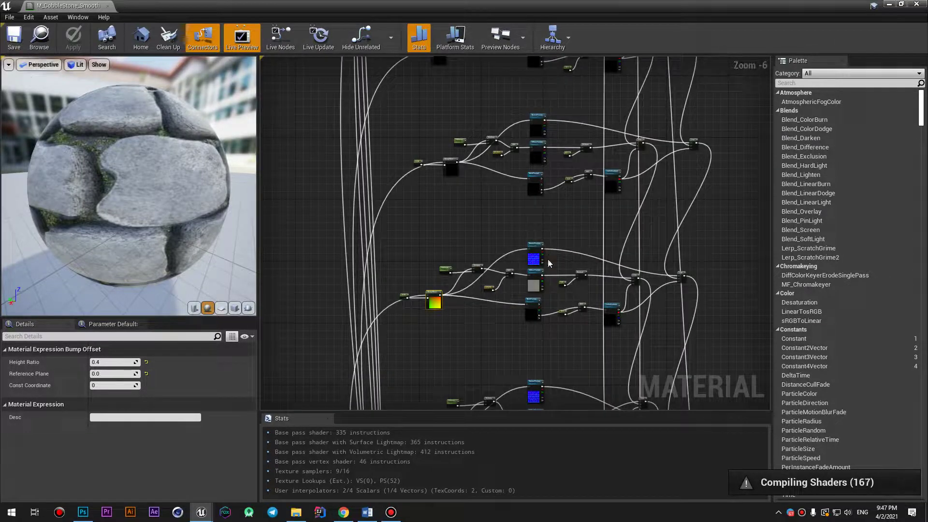
scroll(550, 263, up, 1)
scroll(447, 254, up, 1)
scroll(411, 300, up, 2)
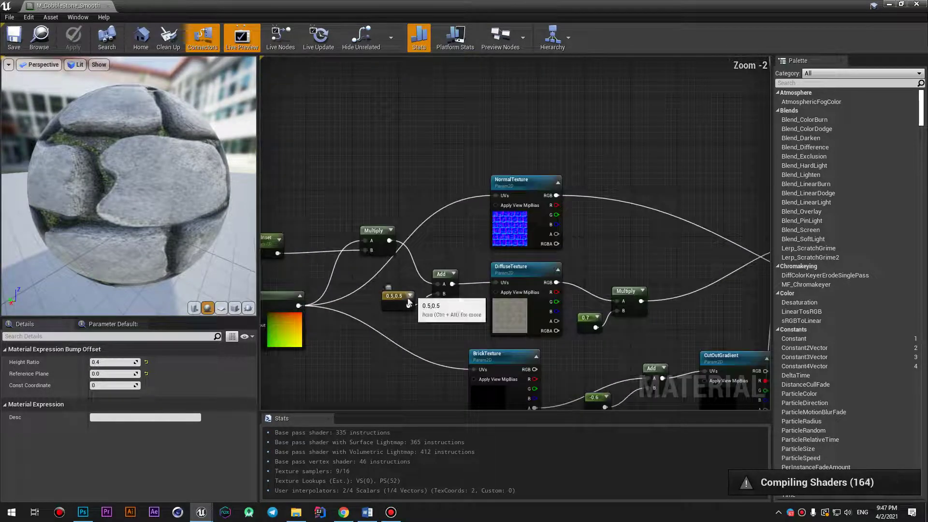
right_drag(409, 302, 456, 269)
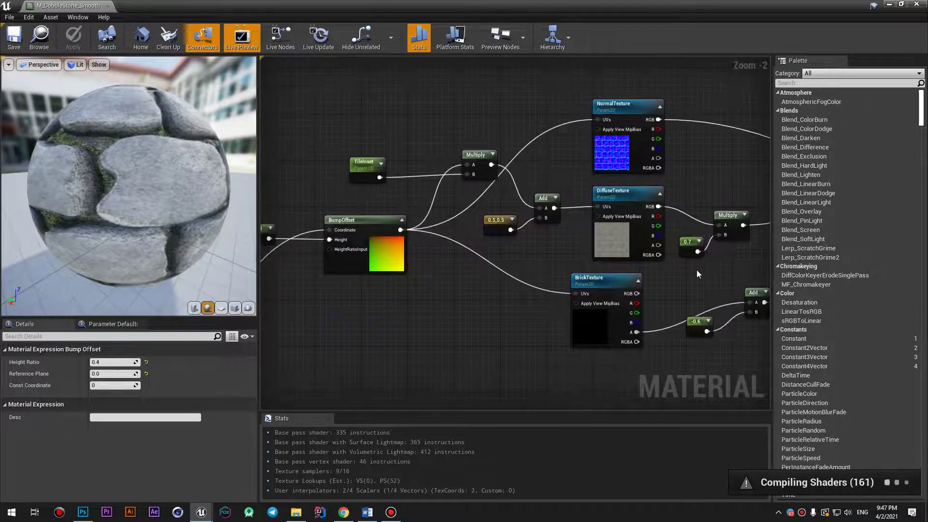
right_drag(697, 274, 487, 272)
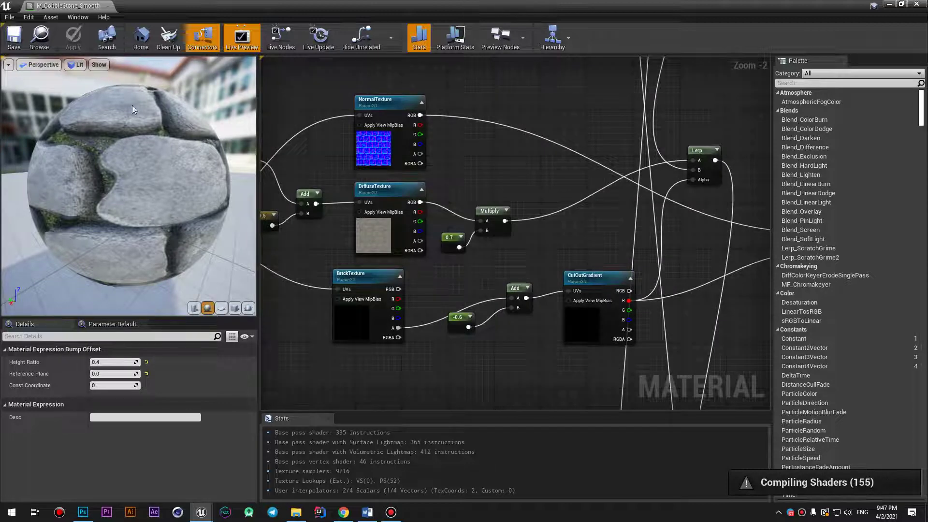
click(14, 42)
click(110, 6)
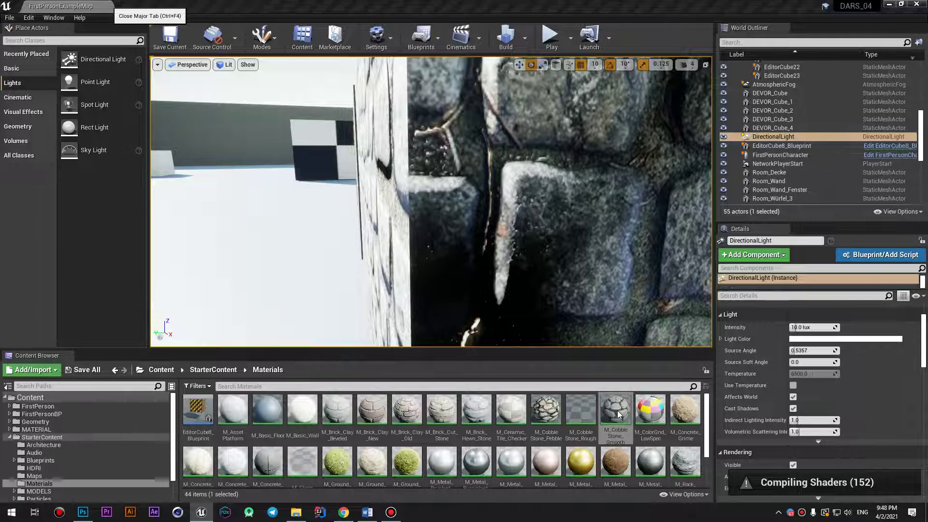
Step: Create M_CobbleStone_Smooth_Inst with the default name and open it in a floating editor window
right_click(619, 414)
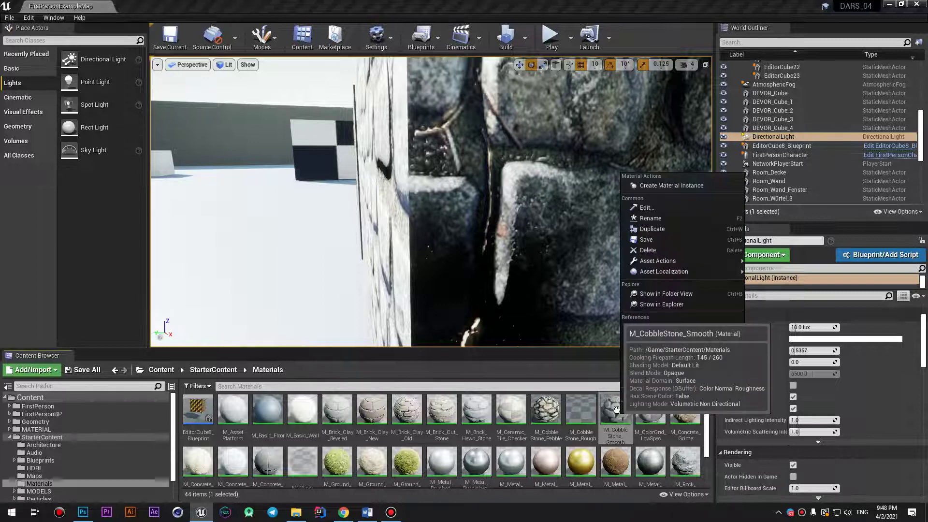
click(672, 186)
key(Return)
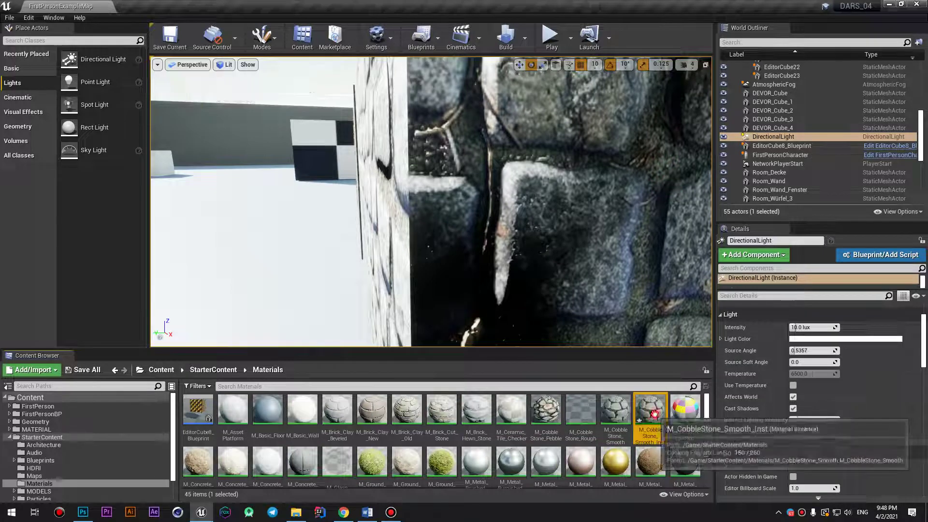
double_click(651, 411)
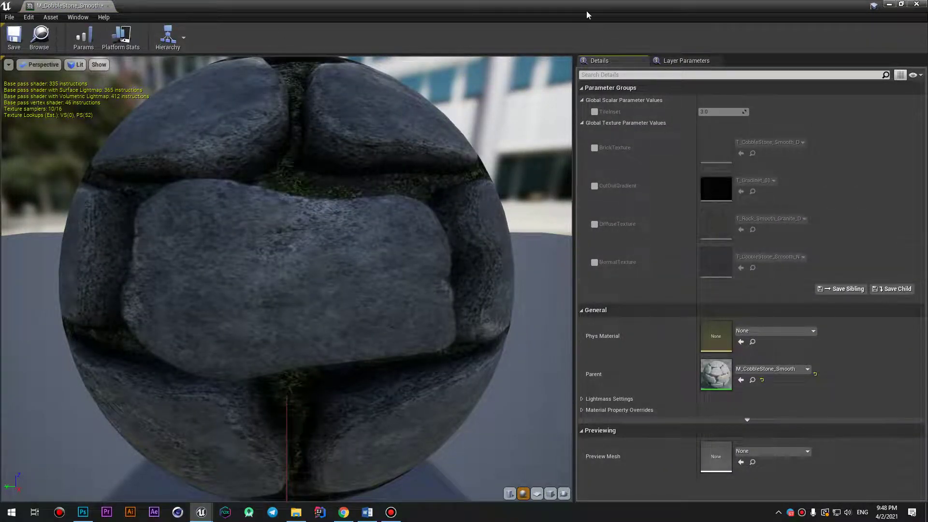
drag(585, 9, 620, 87)
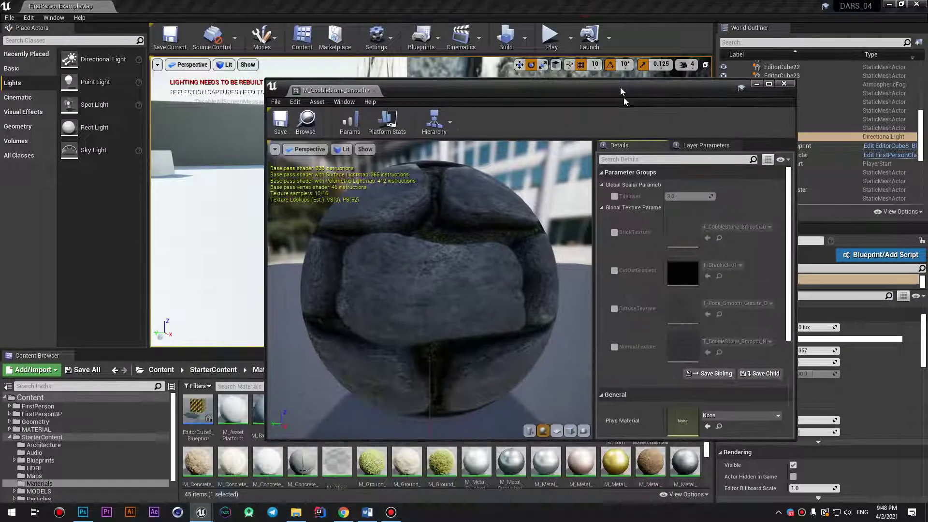
Step: Browse the Content Browser to MATERIAL > Textura to list the five custom textures
click(10, 437)
click(36, 429)
double_click(198, 424)
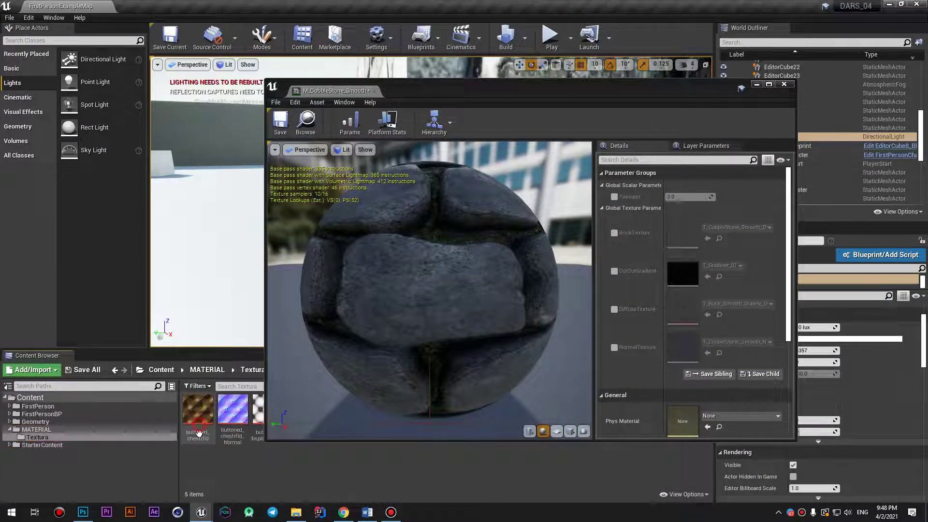
drag(489, 94, 381, 60)
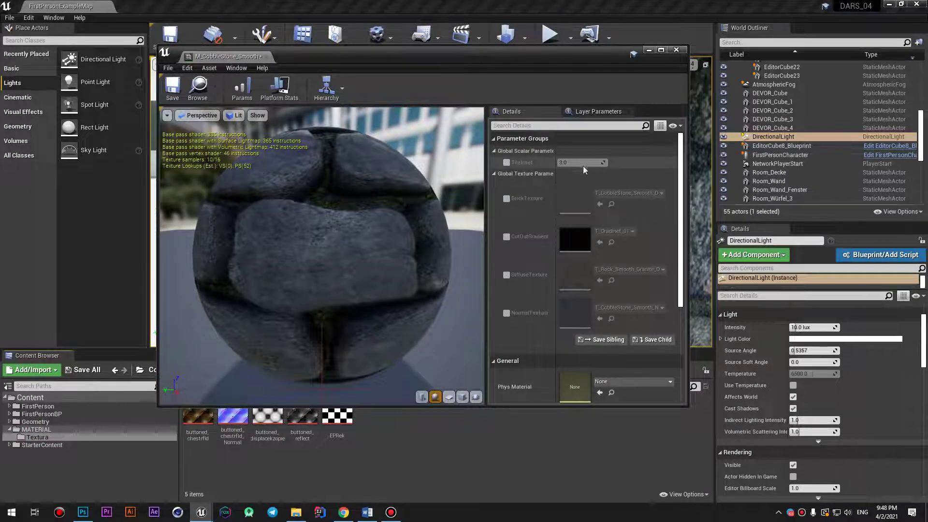
Step: Enable the BrickTexture, CutOutGradient, DiffuseTexture and NormalTexture overrides, using buttoned_chestrfld as BrickTexture
click(506, 198)
click(507, 237)
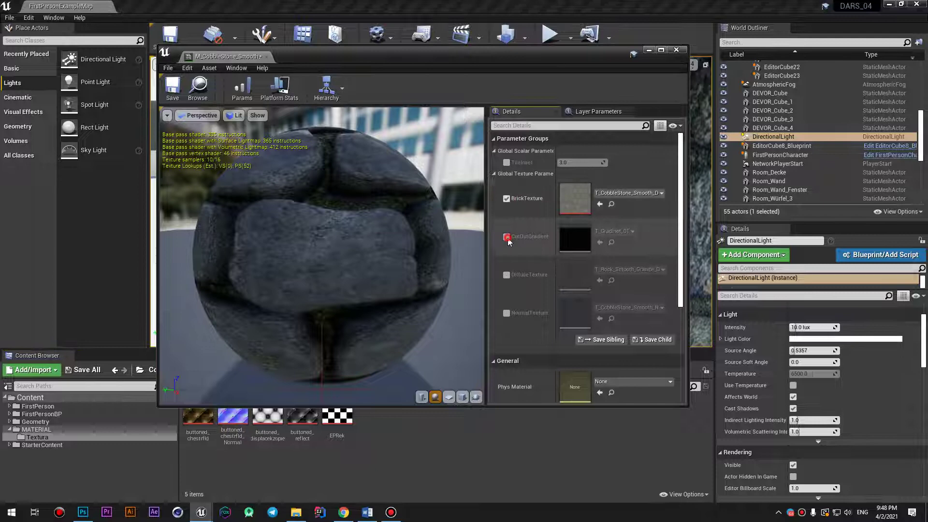
click(506, 275)
click(507, 313)
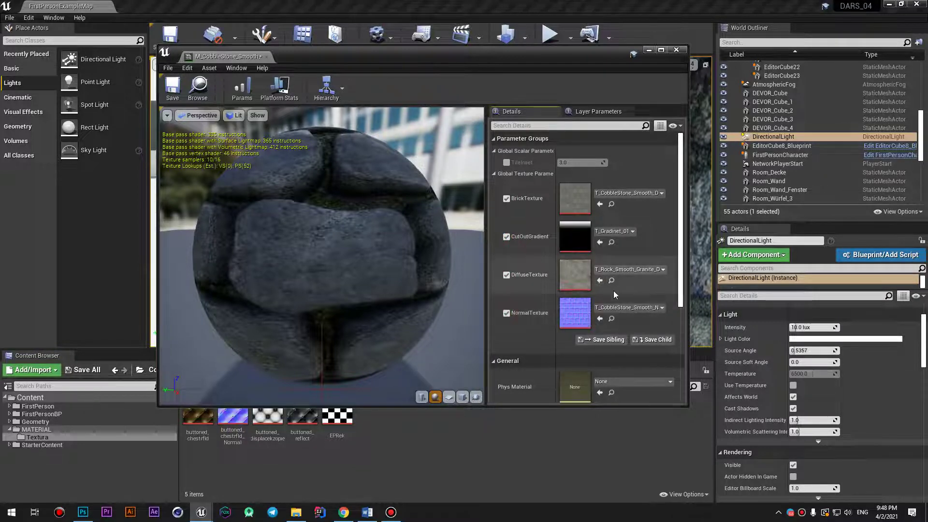
drag(198, 418, 575, 196)
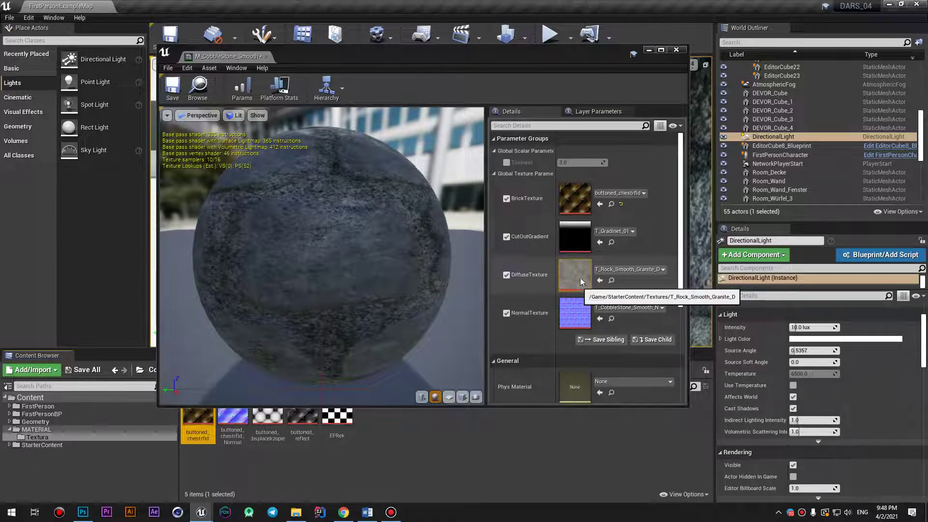
drag(580, 277, 582, 219)
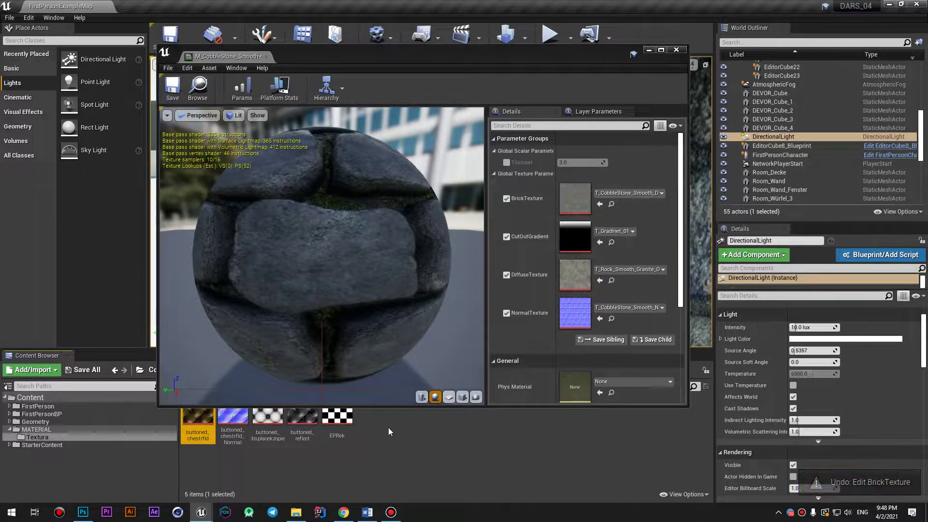
key(ctrl+y)
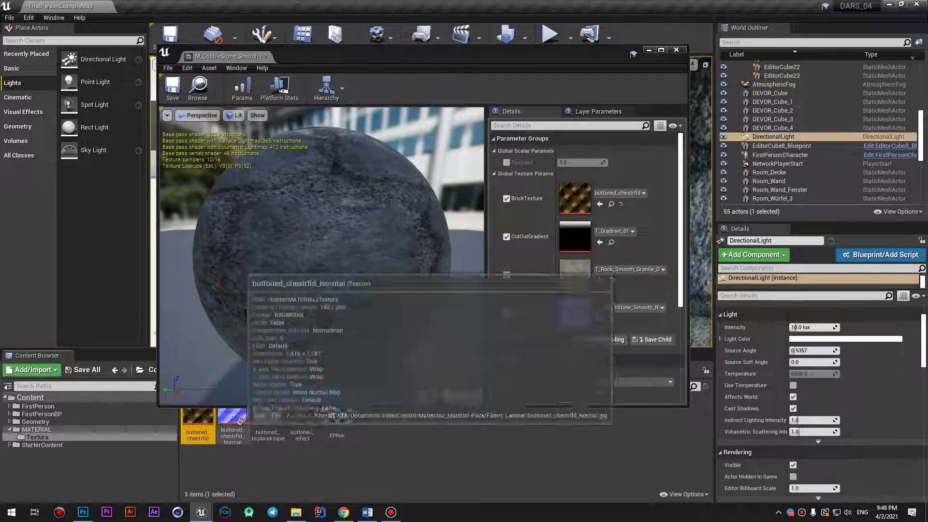
Step: Assign buttoned_chestrfld_Normal as NormalTexture and buttoned_displacekzopie as DiffuseTexture, then check the preview sphere
drag(232, 420, 575, 313)
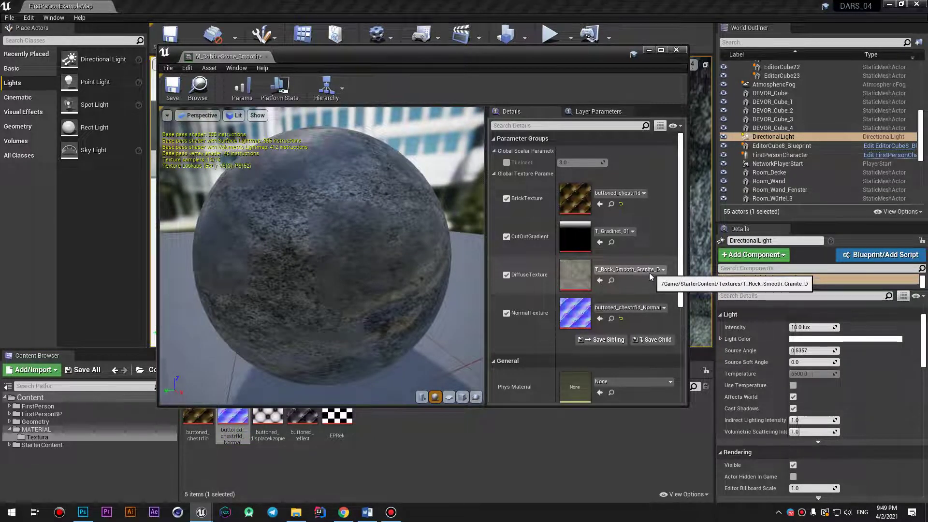
drag(268, 418, 567, 274)
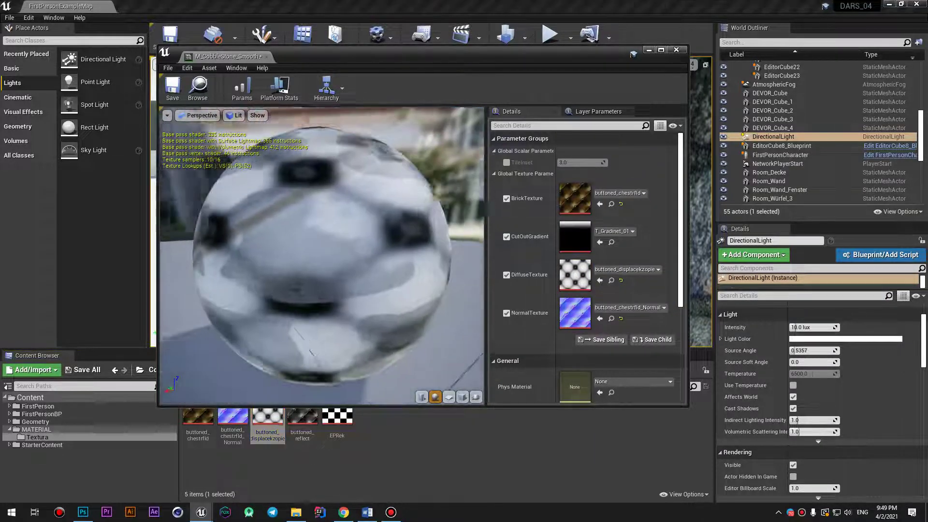
drag(360, 225, 367, 227)
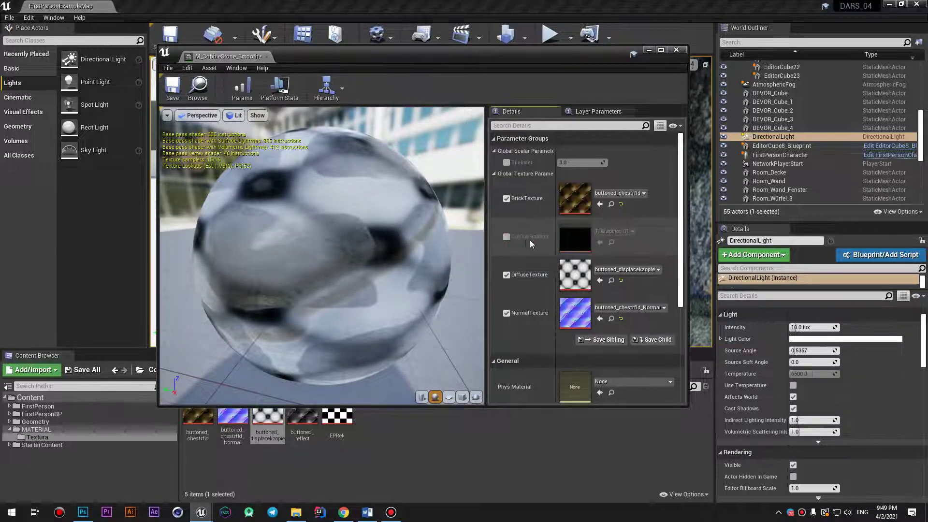
scroll(539, 300, down, 5)
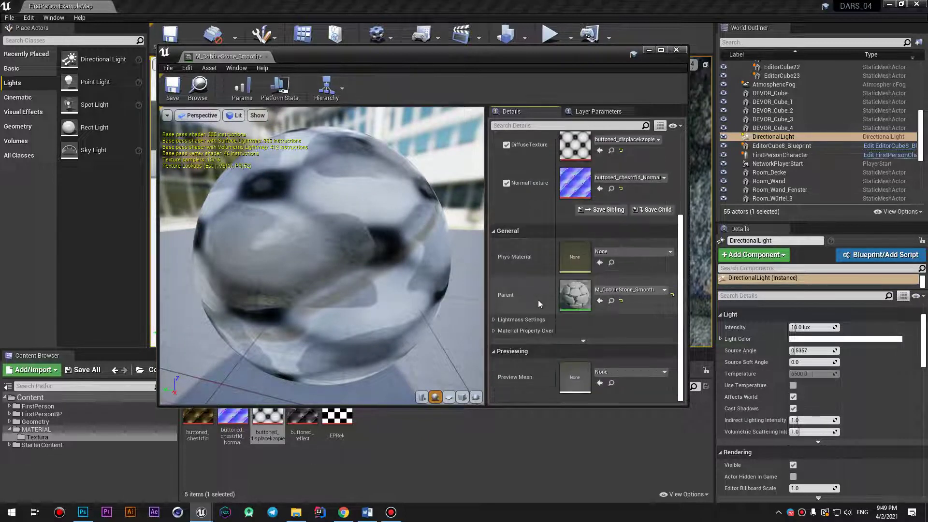
scroll(538, 300, up, 5)
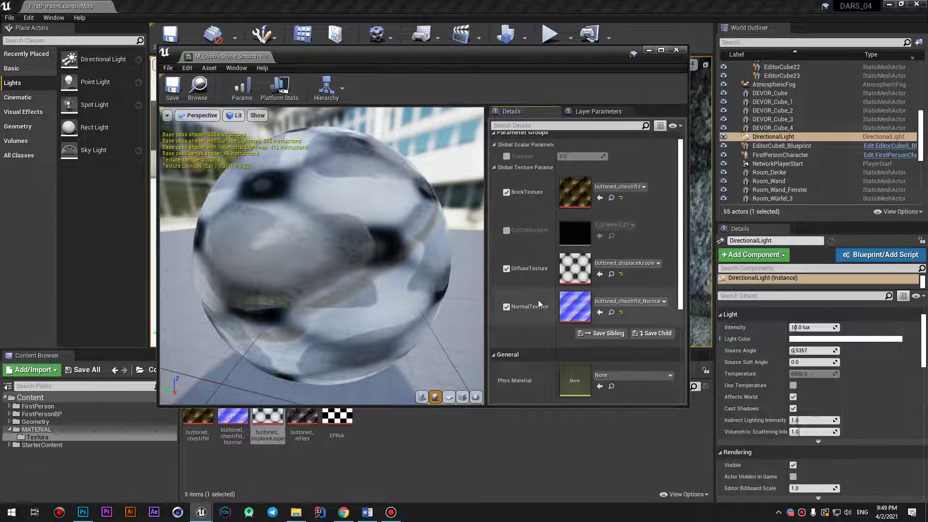
drag(257, 229, 339, 235)
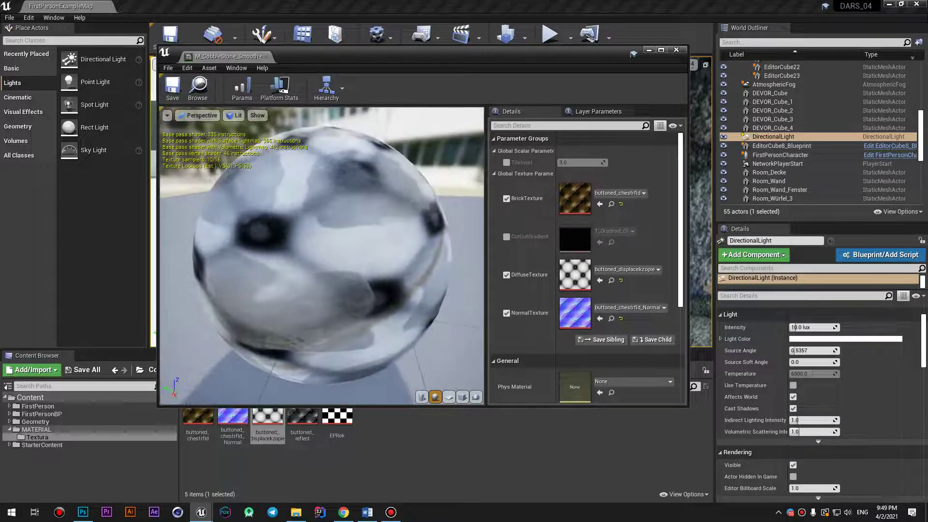
Step: Try buttoned_reflect and buttoned_chestrfld_Normal as DiffuseTexture, then disable that override and inspect the sphere
drag(302, 425, 566, 276)
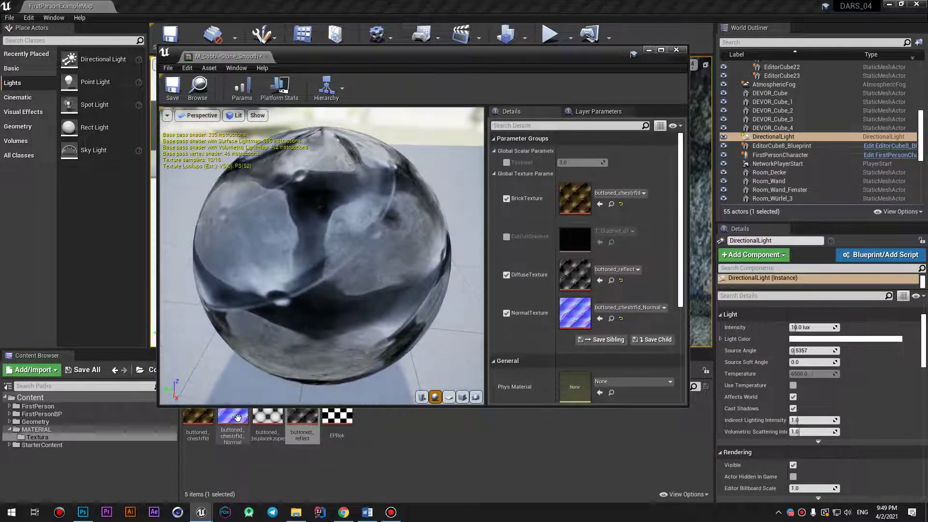
drag(237, 418, 576, 276)
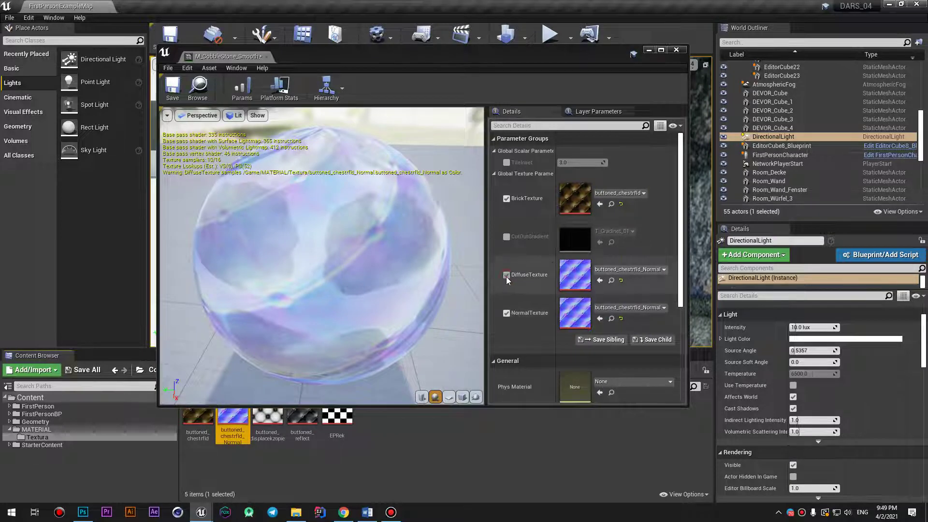
click(506, 275)
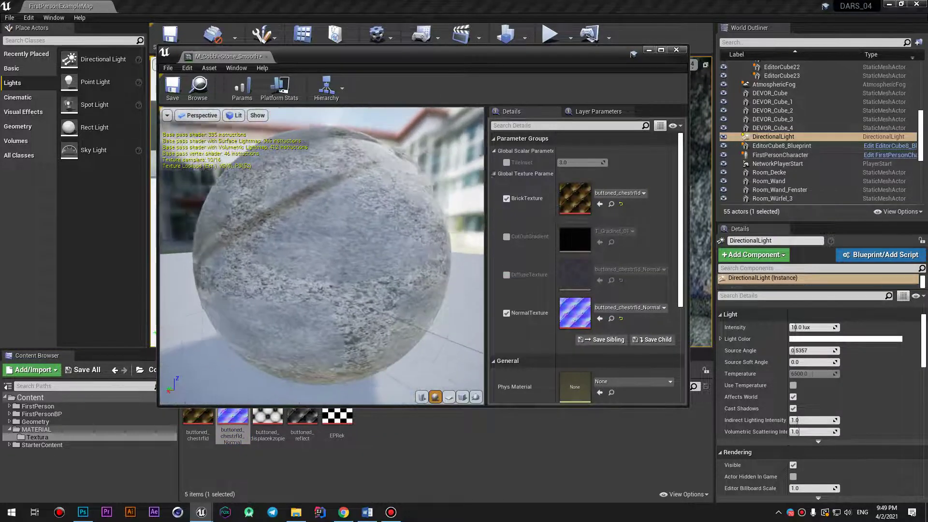
drag(322, 256, 348, 257)
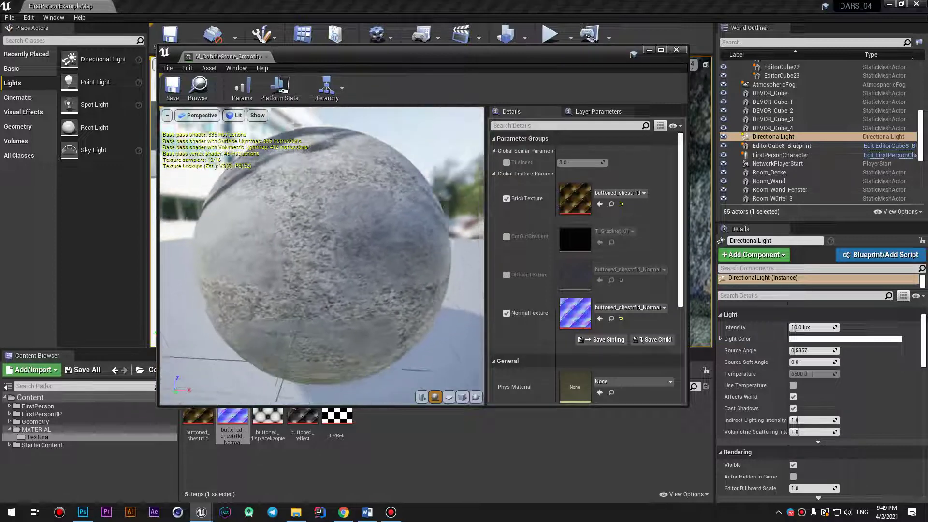
drag(322, 256, 348, 256)
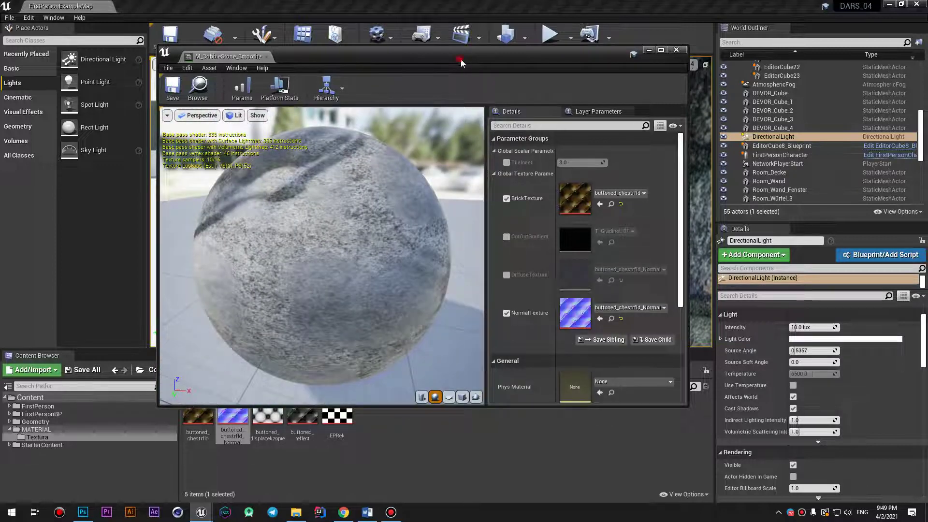
Step: Go to StarterContent > Materials and open M_CobbleStone_Smooth in a maximized material editor
drag(460, 59, 677, 124)
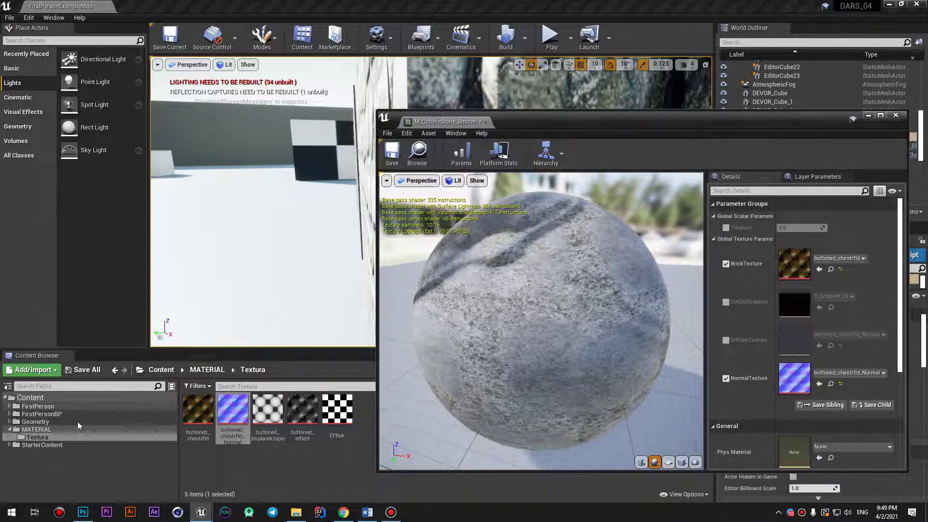
click(37, 438)
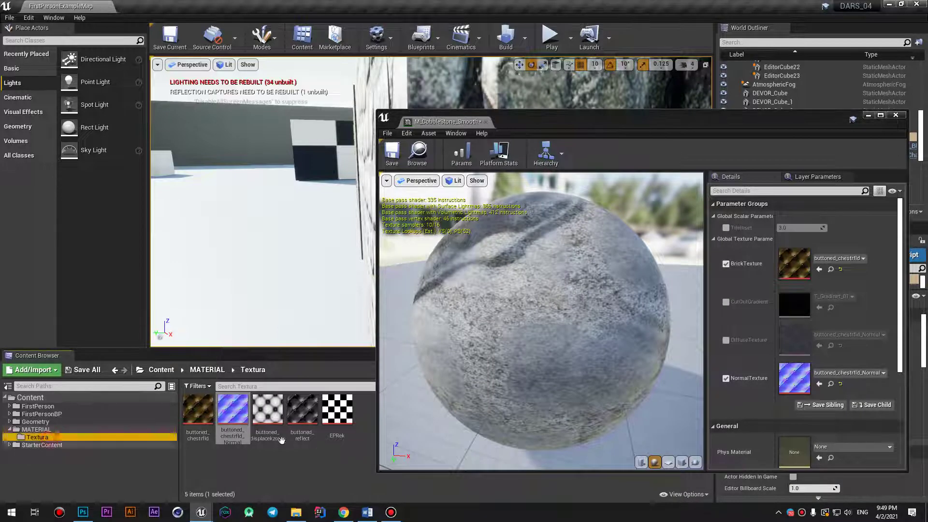
click(38, 445)
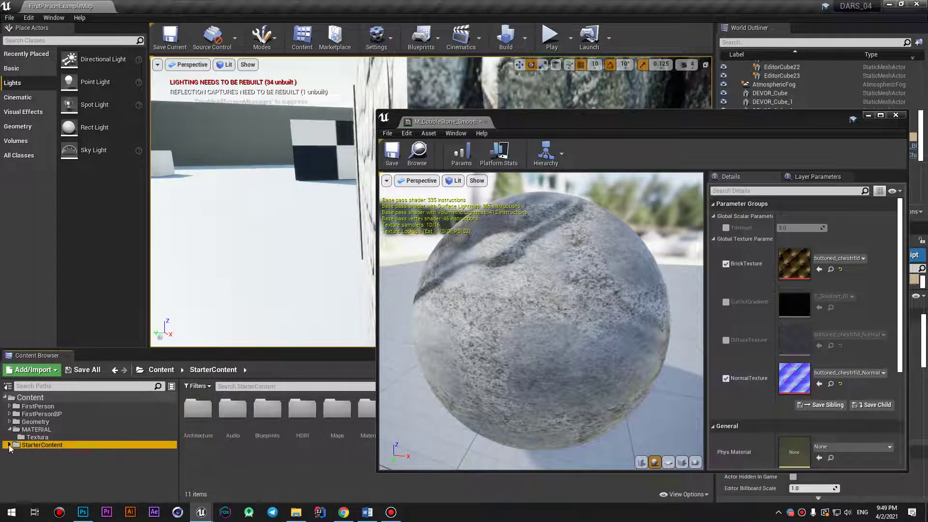
click(9, 445)
click(51, 458)
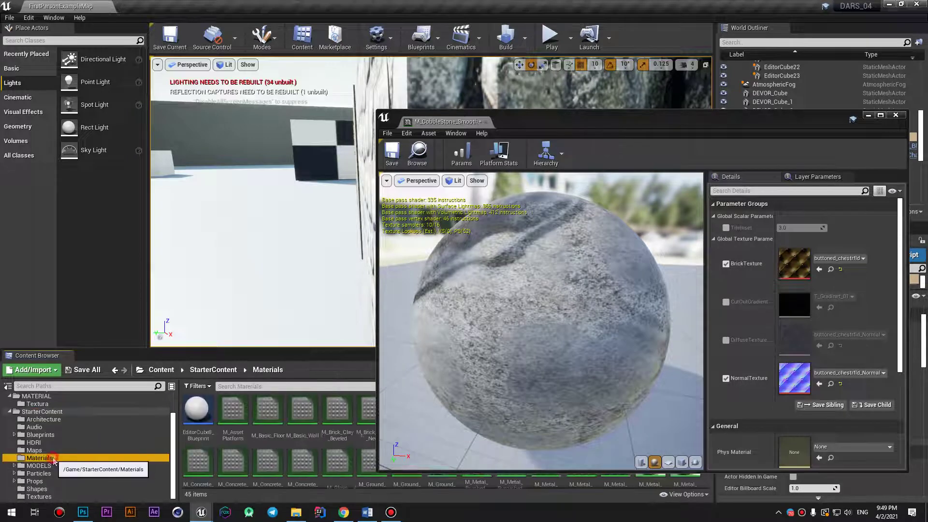
drag(598, 132, 182, 67)
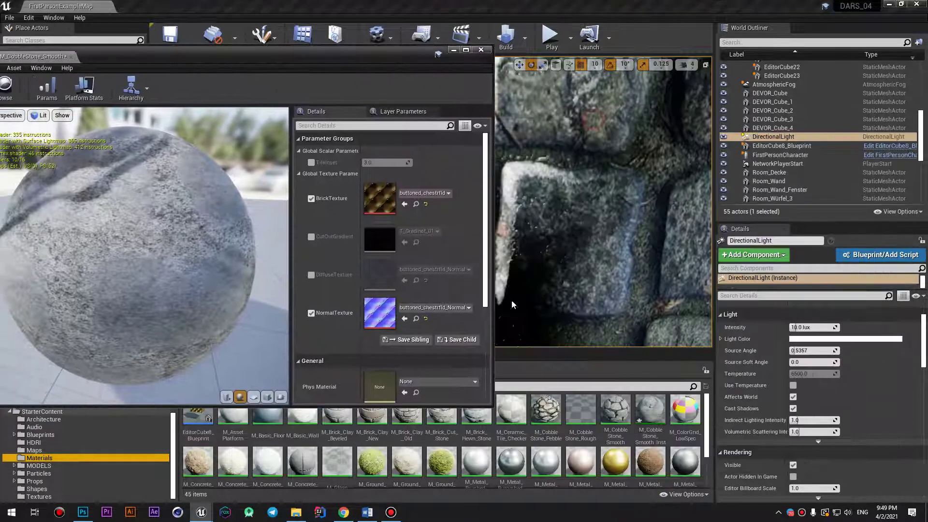
double_click(611, 411)
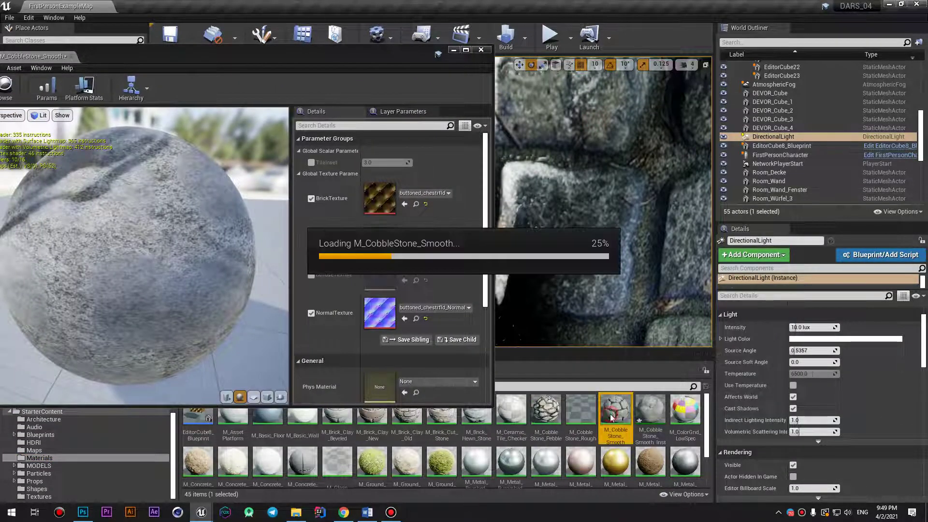
double_click(401, 53)
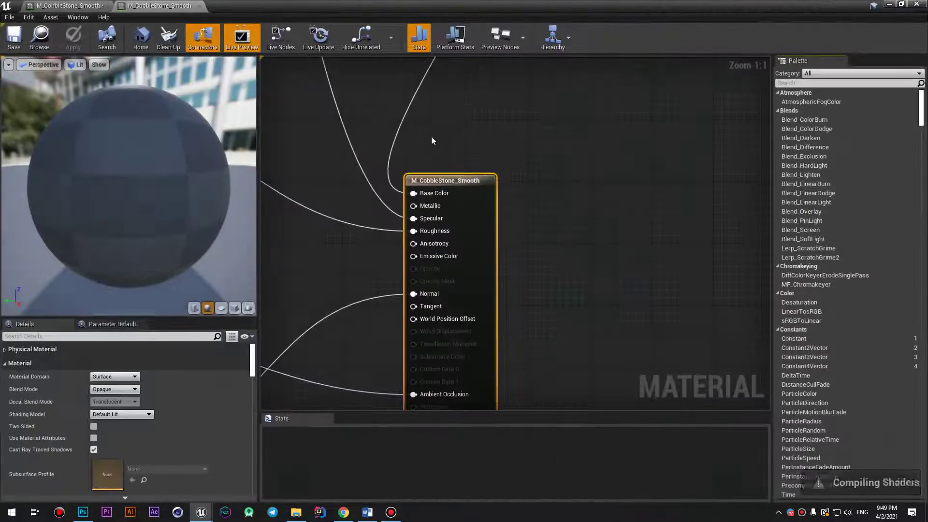
scroll(535, 199, down, 5)
right_drag(502, 126, 507, 217)
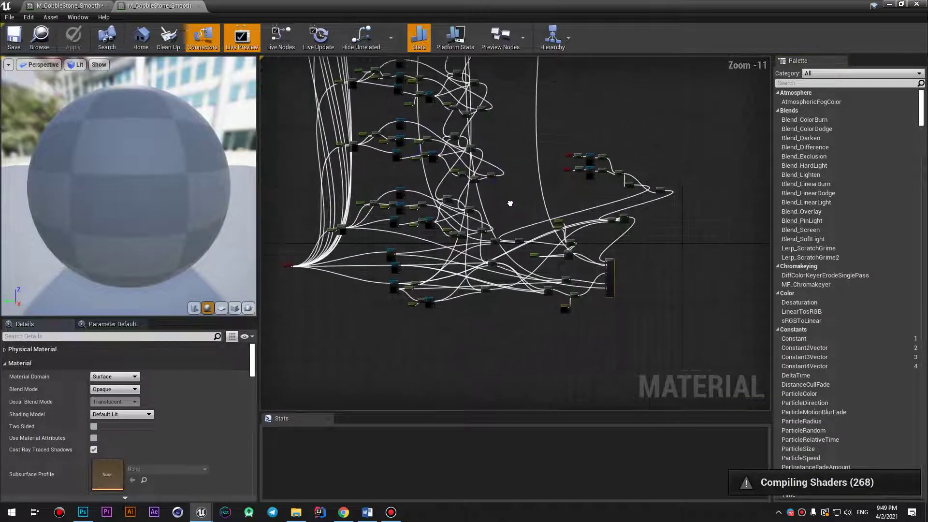
scroll(507, 217, up, 2)
scroll(390, 262, up, 5)
scroll(393, 262, up, 1)
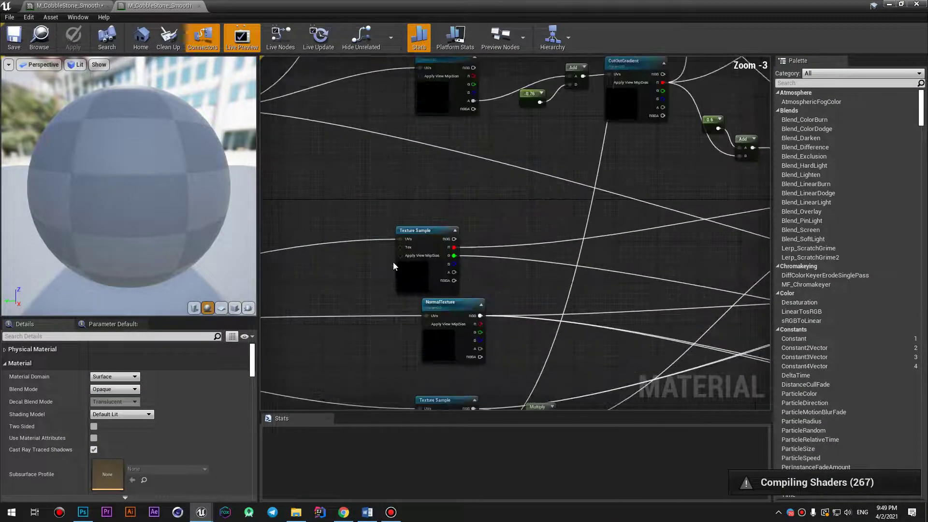
scroll(393, 262, up, 1)
Step: Nudge the Texture Sample node upward and shift the NormalTexture node to the left
click(419, 228)
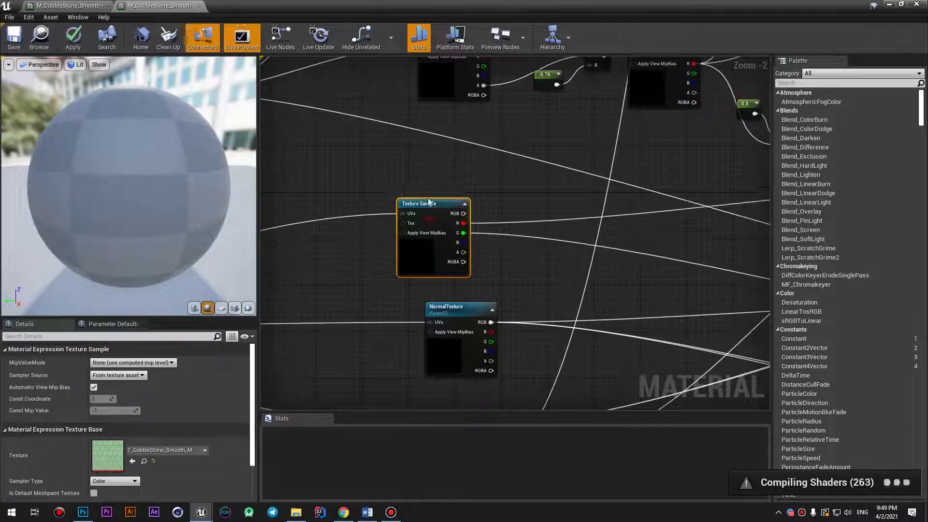
drag(418, 229, 415, 199)
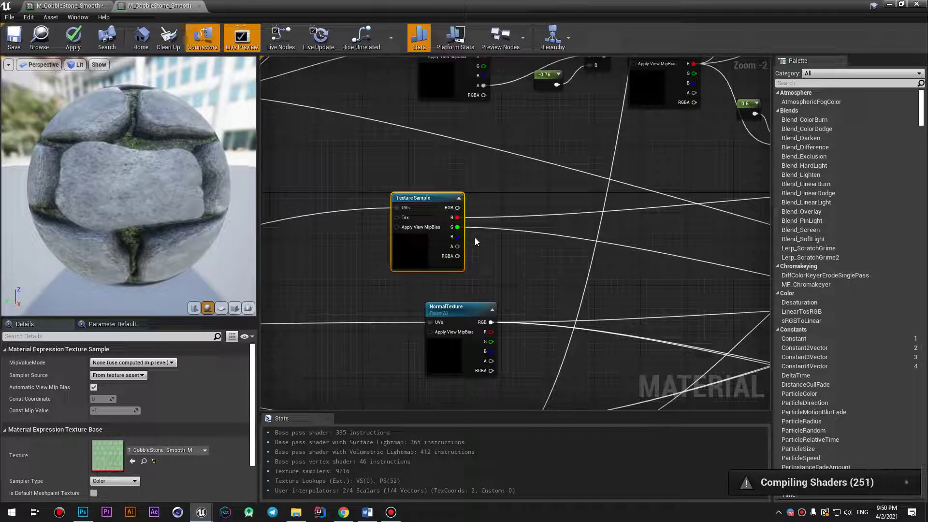
drag(496, 351, 470, 352)
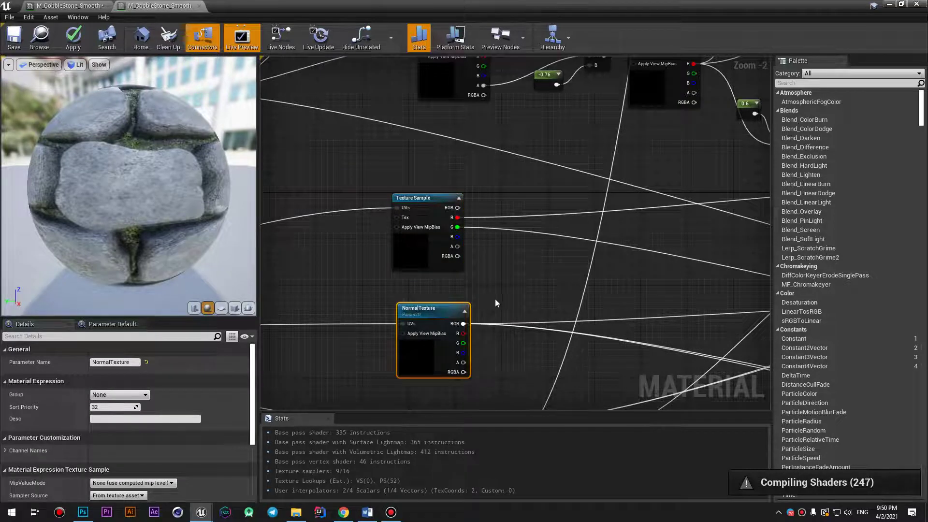
scroll(495, 303, down, 2)
scroll(495, 290, down, 1)
scroll(495, 217, down, 1)
scroll(496, 192, down, 1)
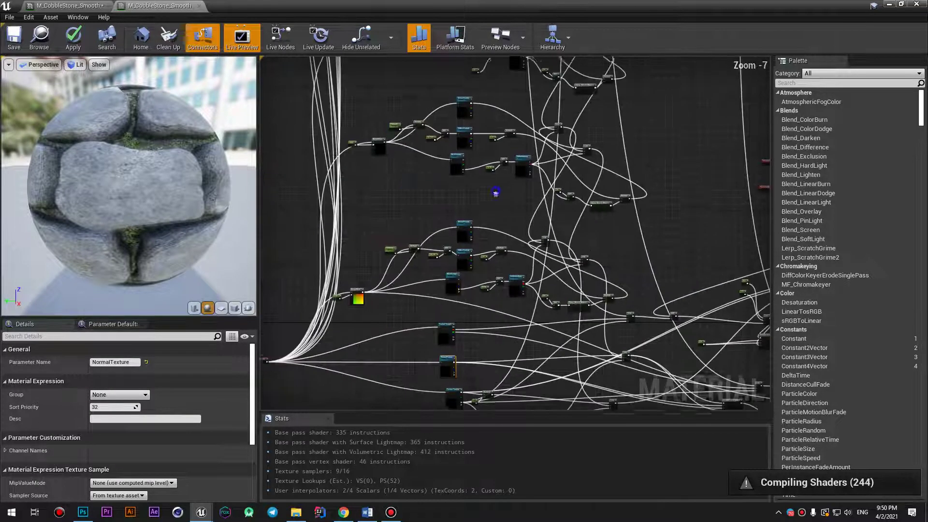
scroll(452, 208, up, 2)
Step: Select the DiffuseTexture, BrickTexture and BumpOffset nodes to review them
click(451, 213)
scroll(452, 215, up, 1)
scroll(452, 216, up, 1)
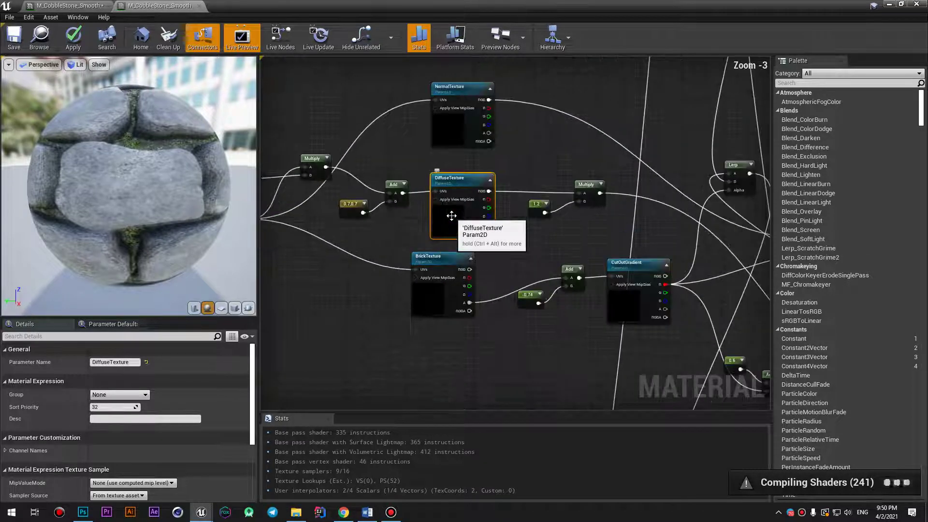
scroll(451, 216, up, 1)
scroll(452, 218, up, 1)
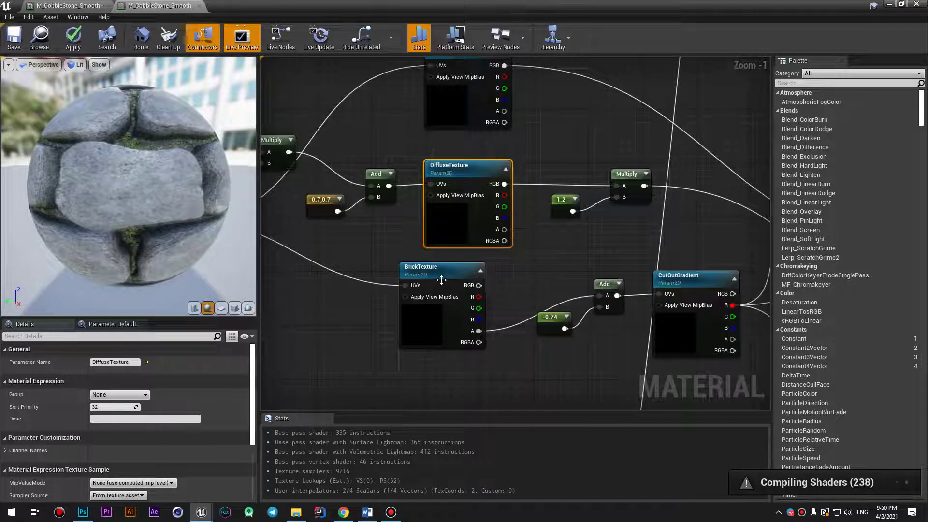
click(418, 269)
scroll(412, 149, down, 2)
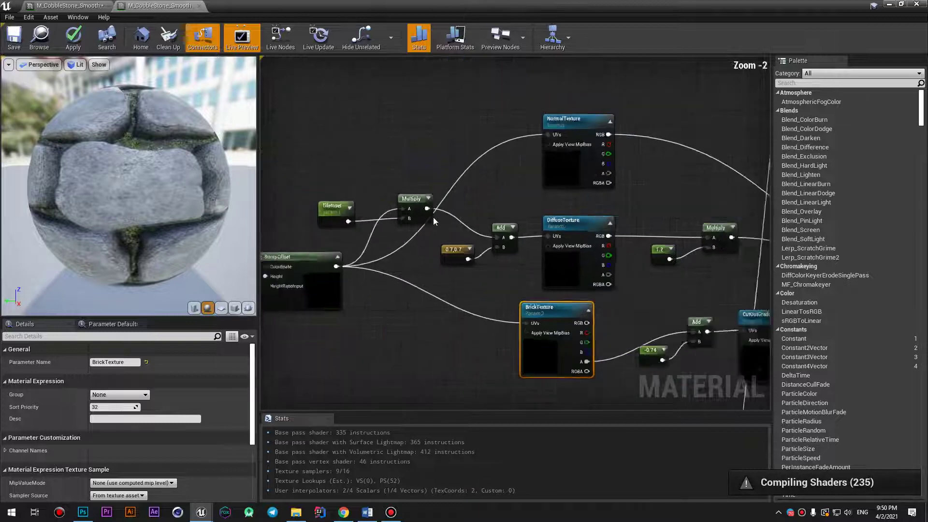
scroll(387, 218, down, 1)
click(346, 259)
scroll(464, 309, down, 2)
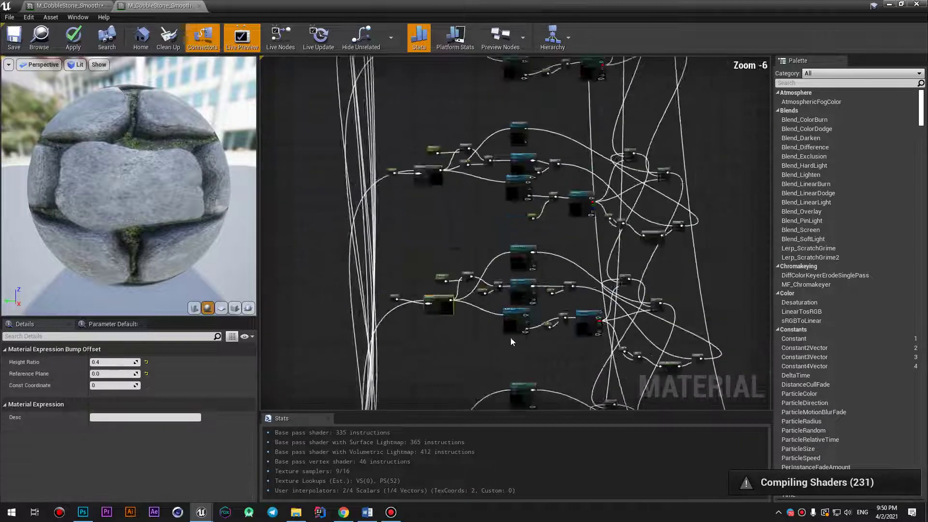
scroll(509, 205, down, 2)
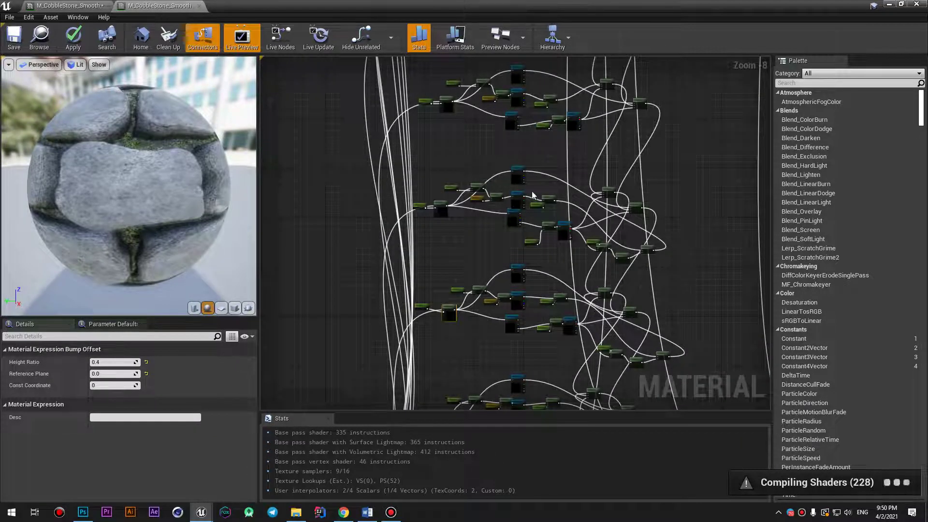
Step: Move a NormalTexture node lower in the graph and reposition it within its group
click(518, 167)
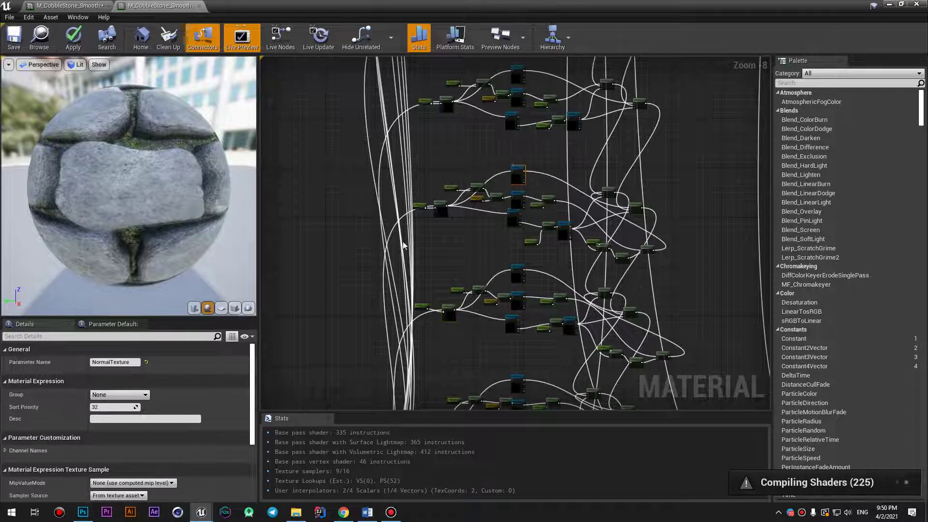
right_drag(552, 139, 434, 362)
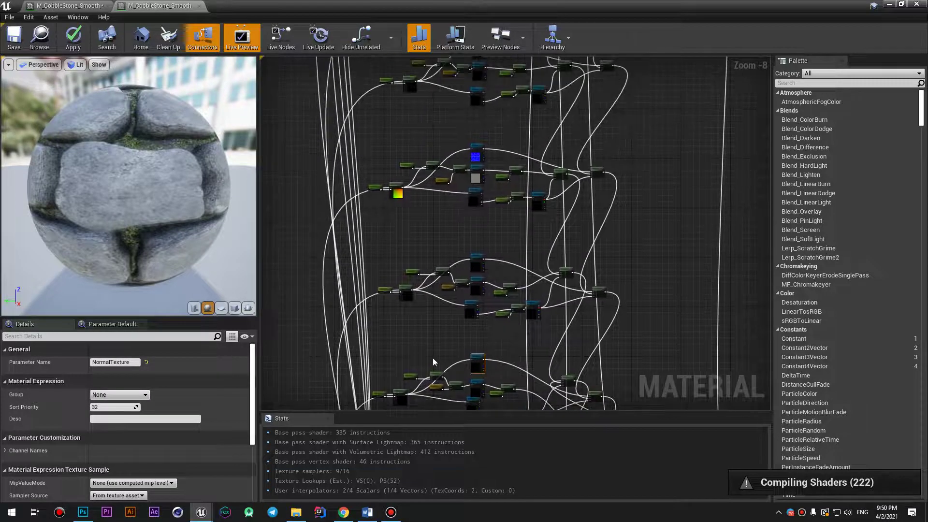
scroll(477, 159, up, 3)
scroll(477, 160, up, 4)
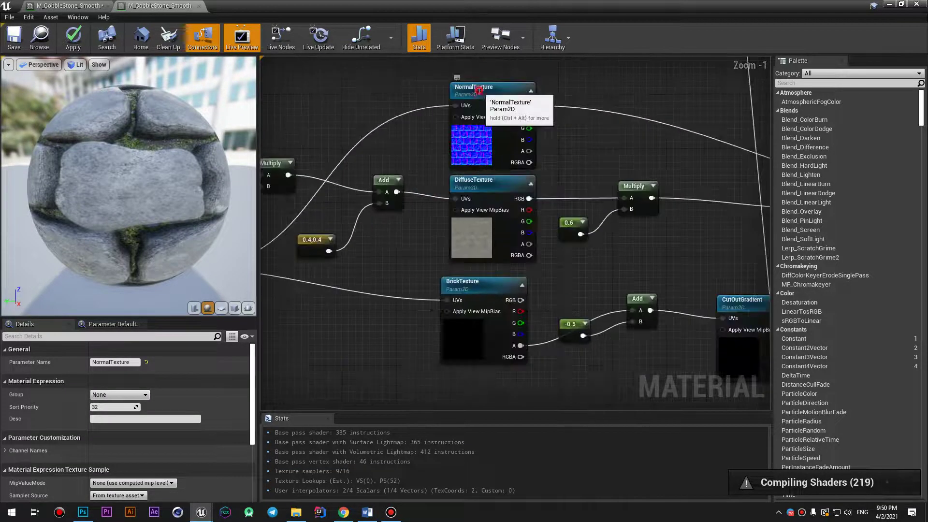
scroll(481, 133, down, 5)
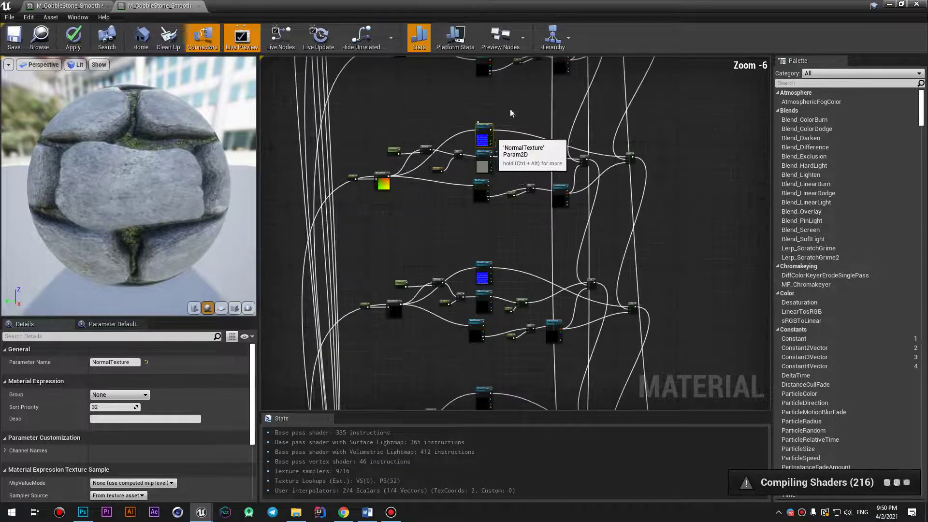
mouse_move(483, 126)
right_down()
mouse_move(510, 258)
mouse_move(504, 284)
right_up()
scroll(502, 283, up, 6)
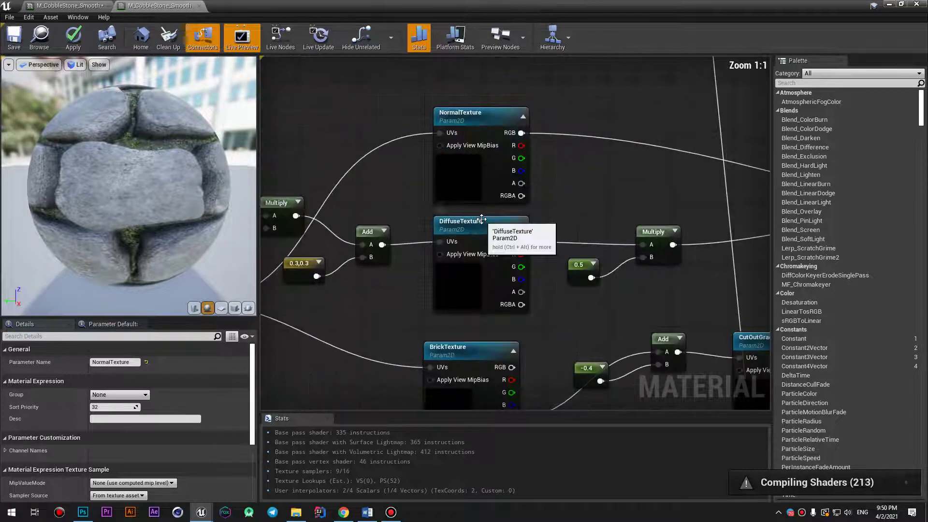
click(482, 114)
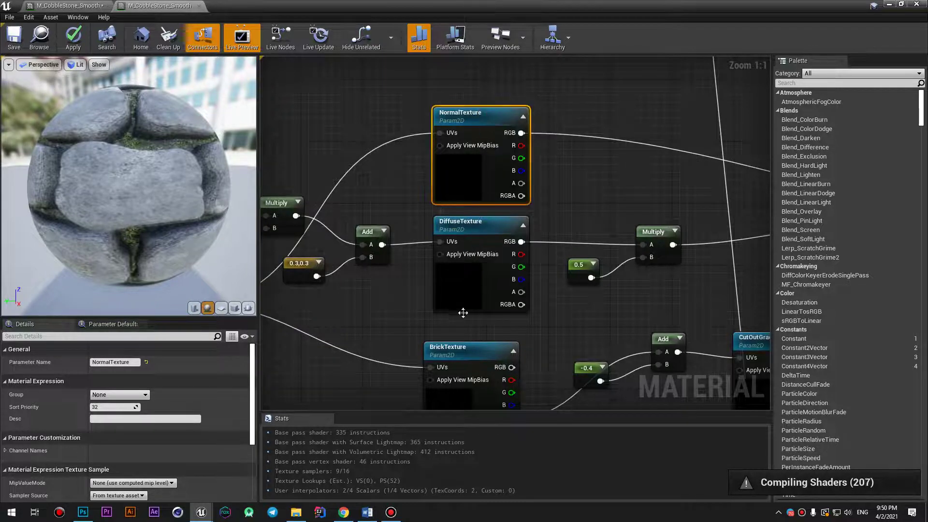
scroll(456, 316, down, 4)
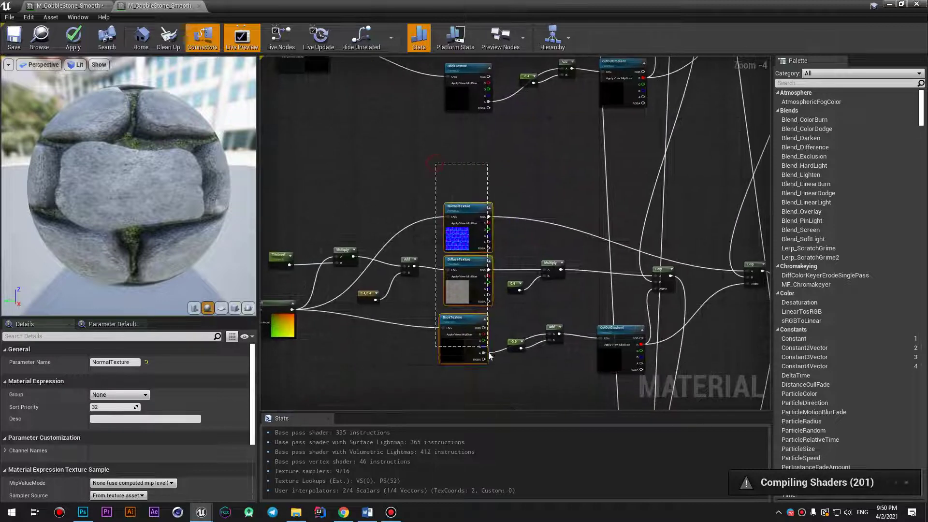
scroll(483, 322, down, 1)
scroll(484, 309, down, 3)
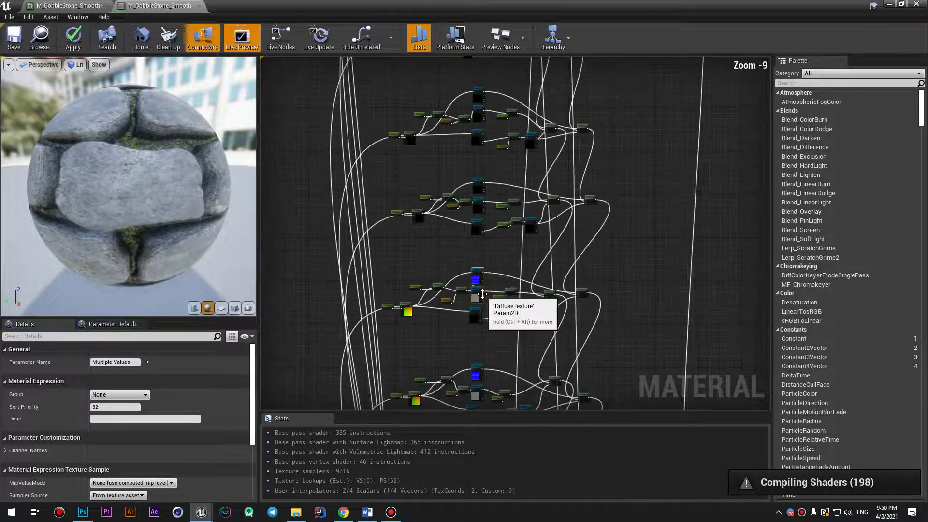
scroll(479, 307, down, 2)
scroll(481, 257, up, 1)
scroll(480, 256, up, 10)
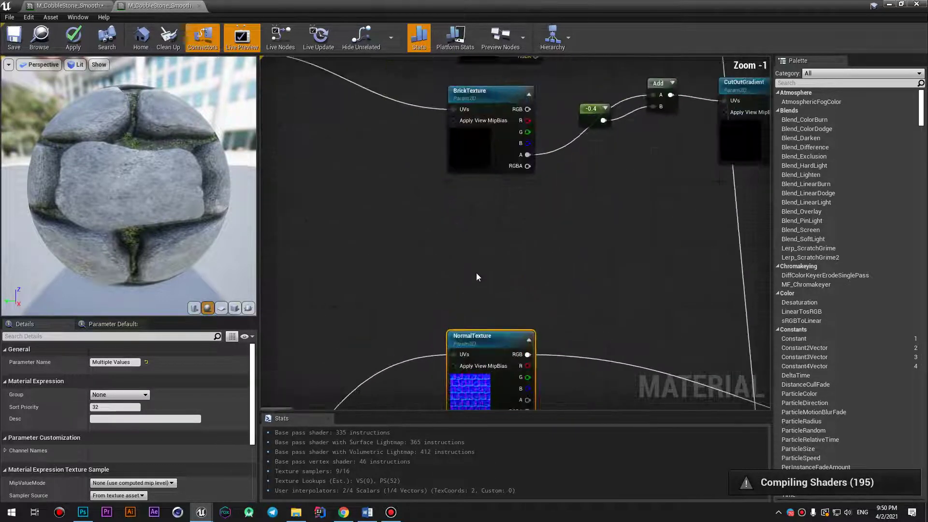
click(497, 296)
right_drag(497, 296, 488, 499)
Step: Move the NormalTexture node up-left, trying Use Current Texture and Select Downstream Nodes on it
drag(487, 257, 466, 226)
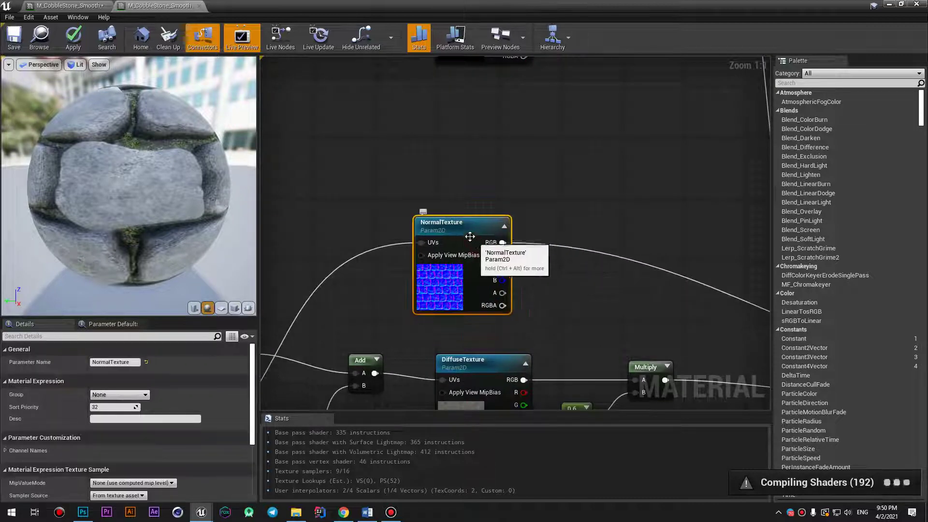
right_click(468, 235)
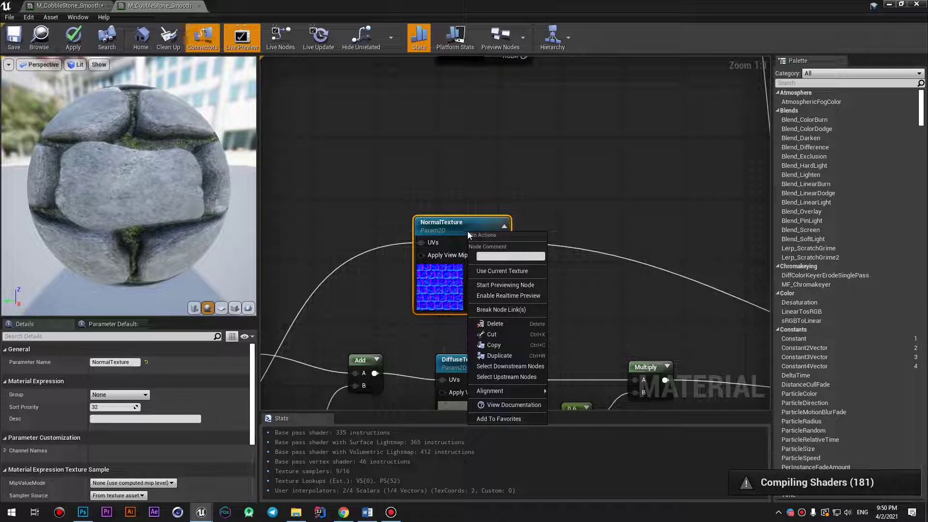
click(491, 271)
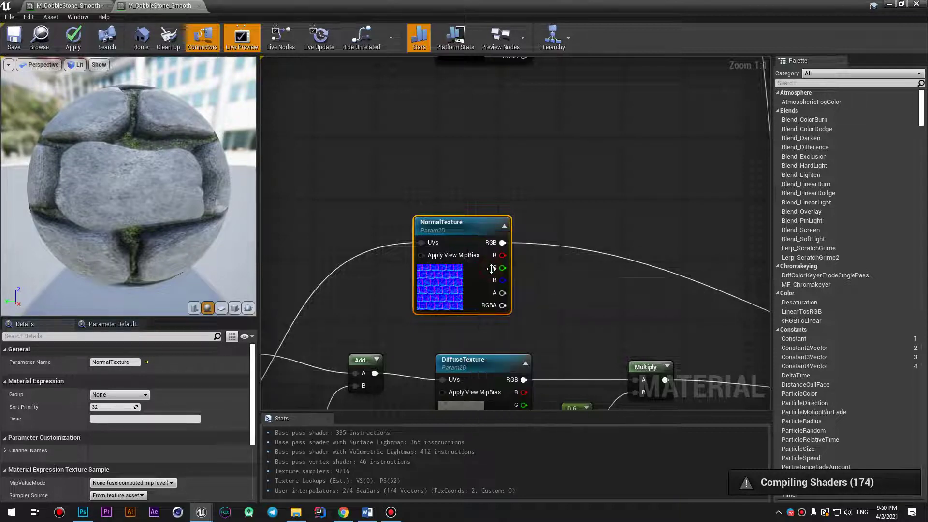
drag(483, 228, 437, 197)
right_click(423, 198)
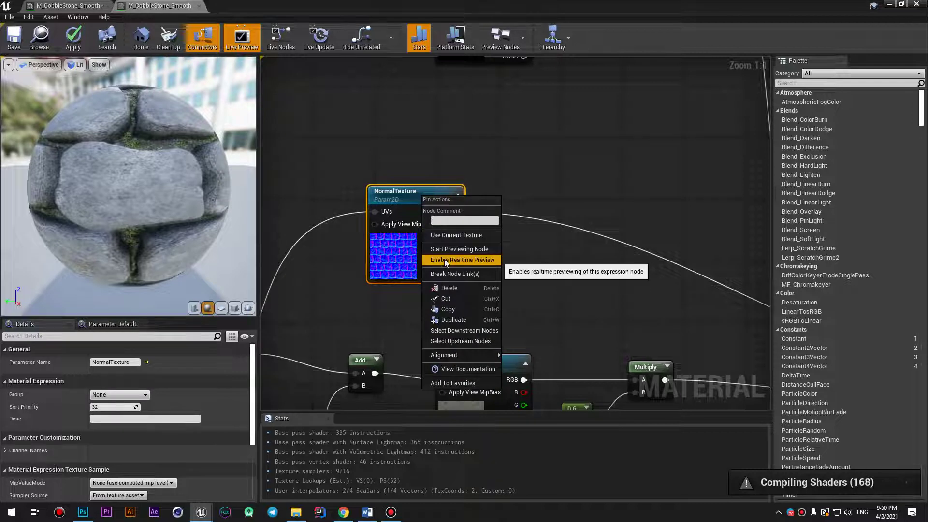
click(481, 330)
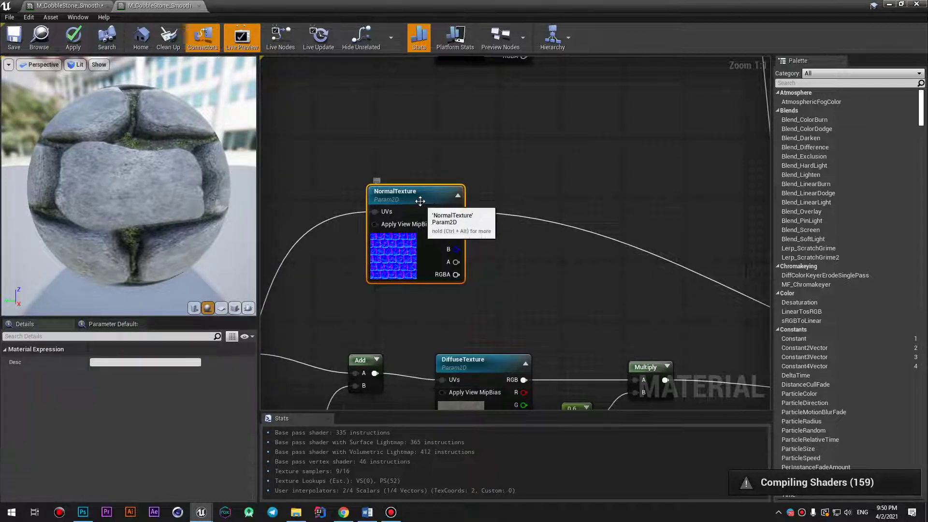
Step: Check the node's alignment options and nudge NormalTexture into its final position
drag(455, 239, 455, 216)
right_click(423, 174)
mouse_move(455, 331)
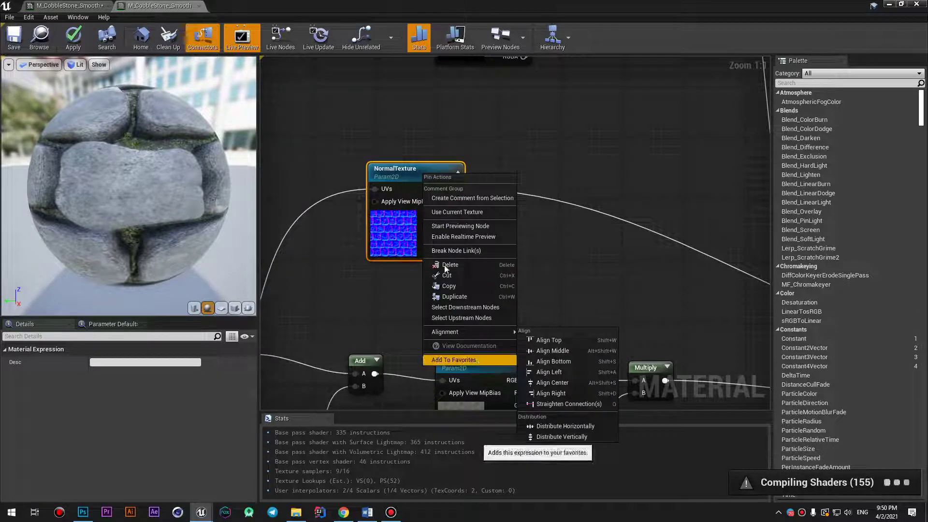
mouse_move(407, 168)
mouse_down()
mouse_move(399, 167)
mouse_move(452, 201)
mouse_up()
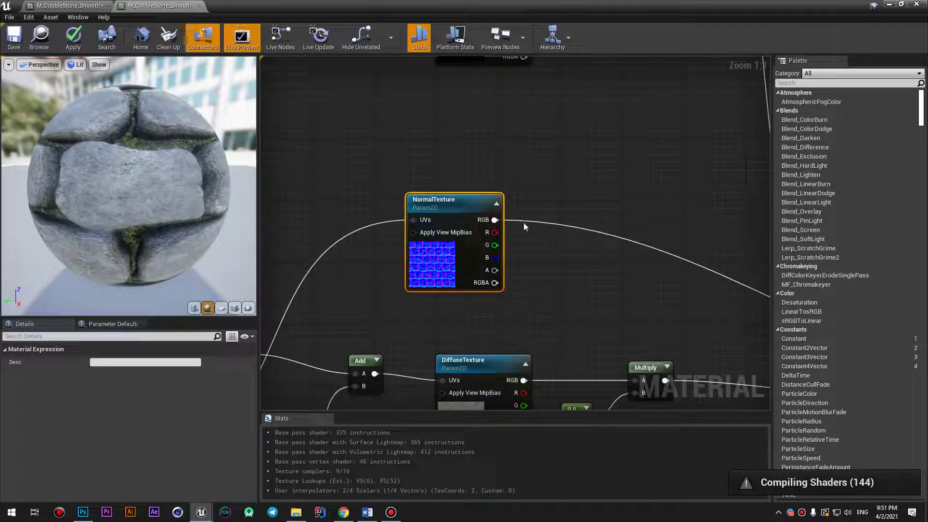
drag(442, 203, 457, 211)
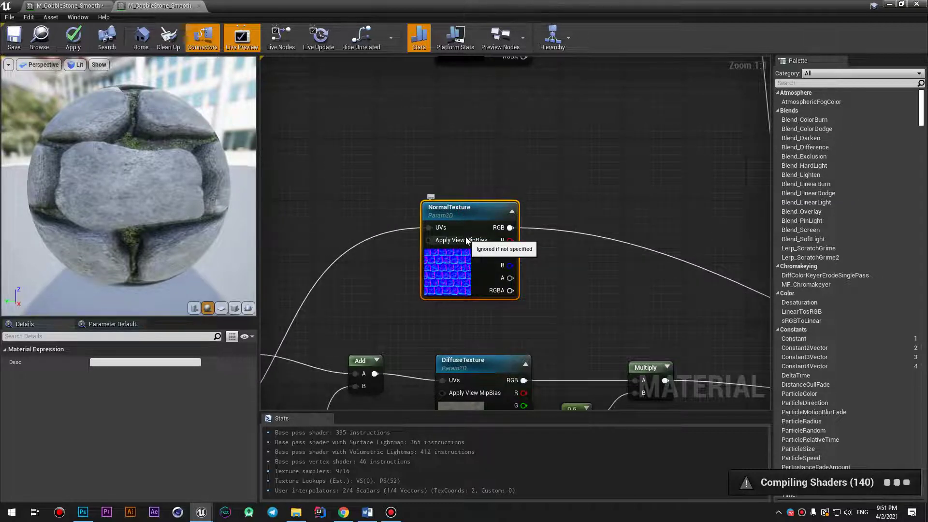
Step: Shift the NormalTexture node further up and bring the node group above into view
scroll(506, 247, down, 2)
scroll(506, 251, down, 2)
scroll(508, 261, down, 7)
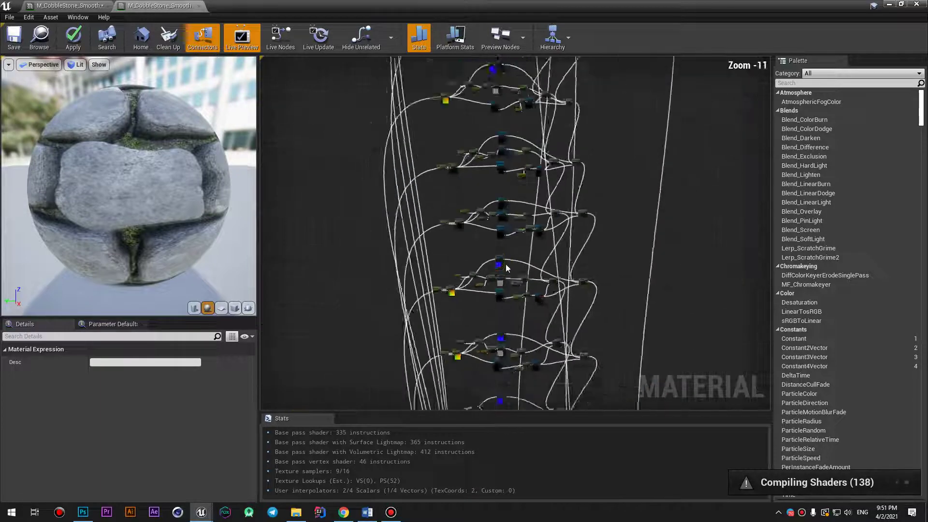
scroll(507, 267, down, 1)
scroll(506, 267, up, 4)
scroll(505, 266, up, 2)
scroll(504, 264, up, 2)
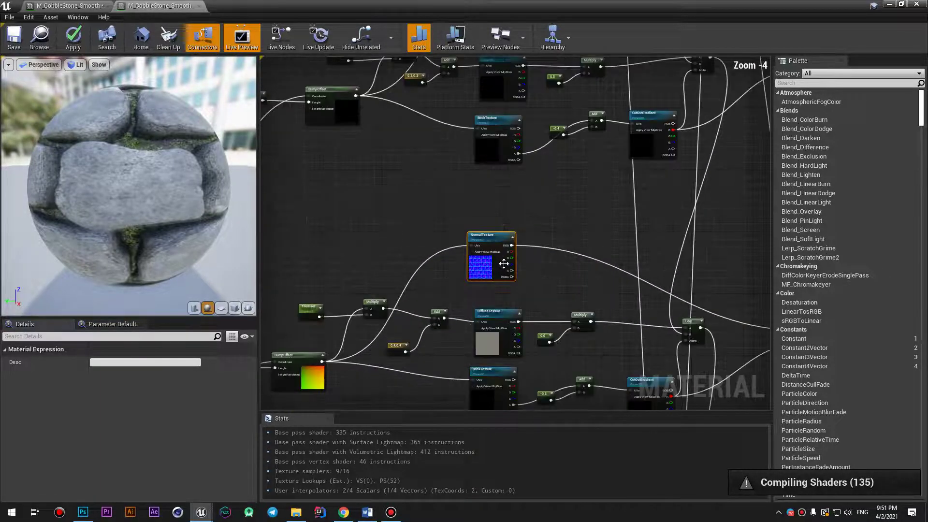
scroll(504, 263, up, 1)
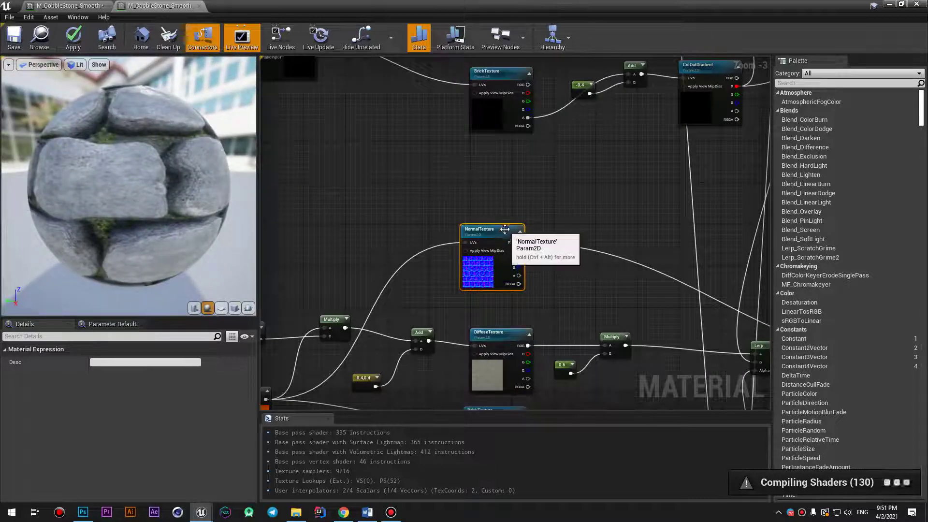
drag(505, 235, 510, 220)
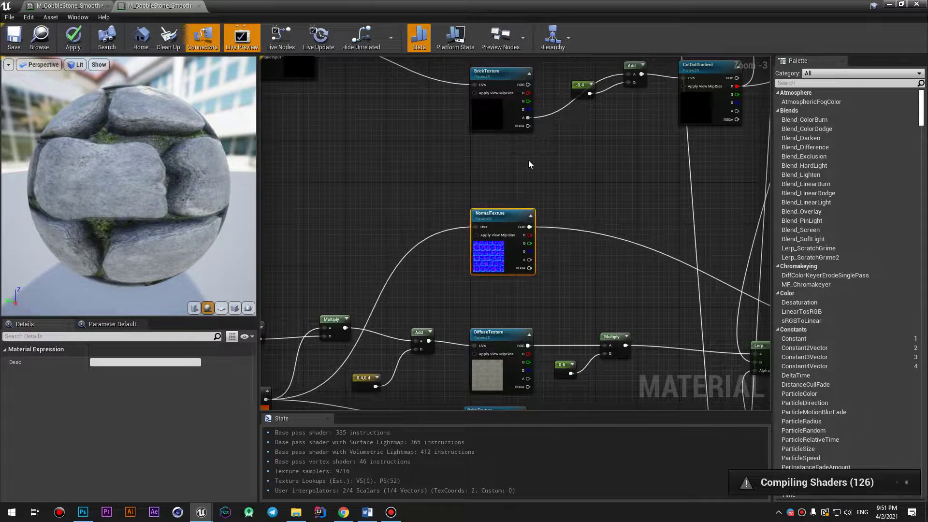
right_drag(529, 161, 502, 313)
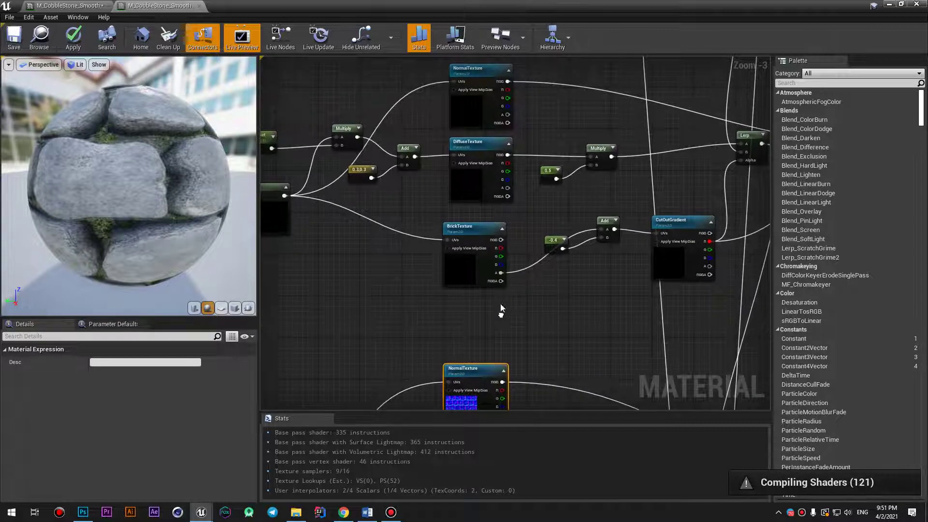
Step: Compare the upper and lower NormalTexture nodes and move the lower one into place
click(479, 70)
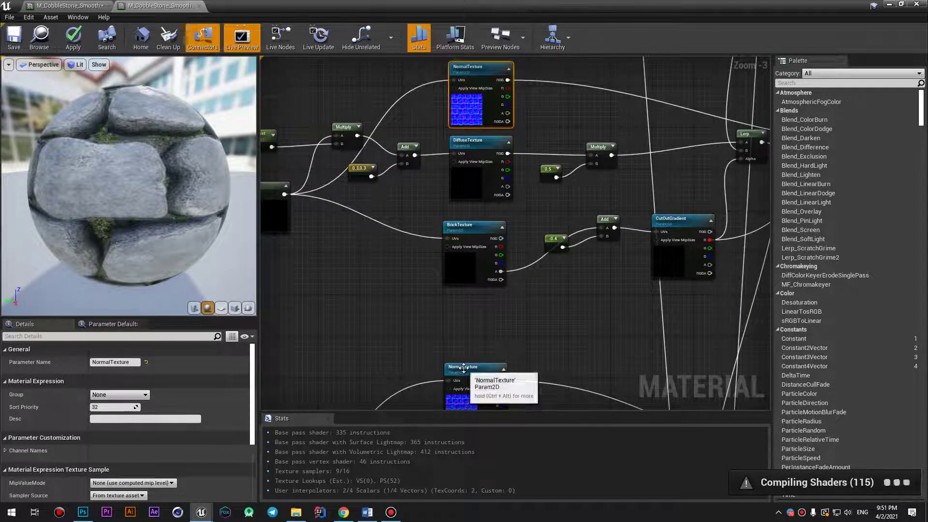
mouse_move(448, 372)
mouse_down()
mouse_move(432, 315)
mouse_move(400, 320)
mouse_up()
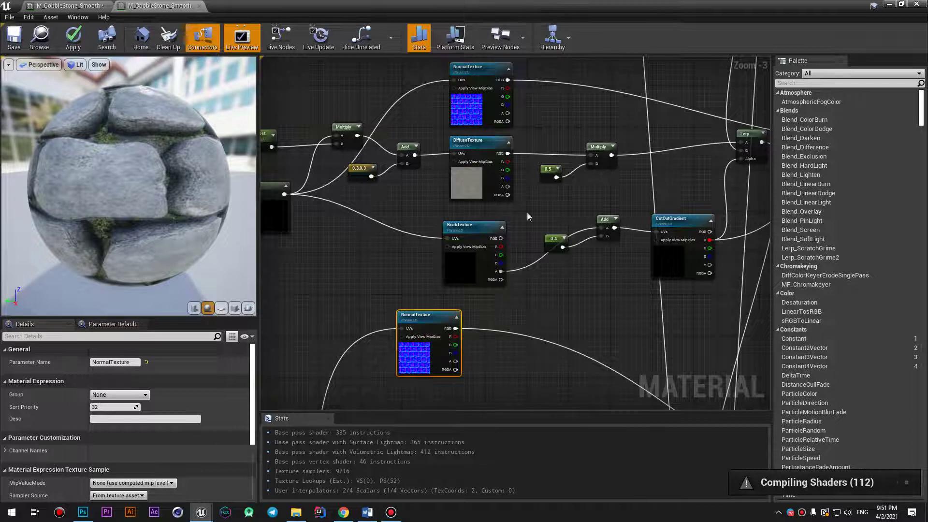
click(479, 68)
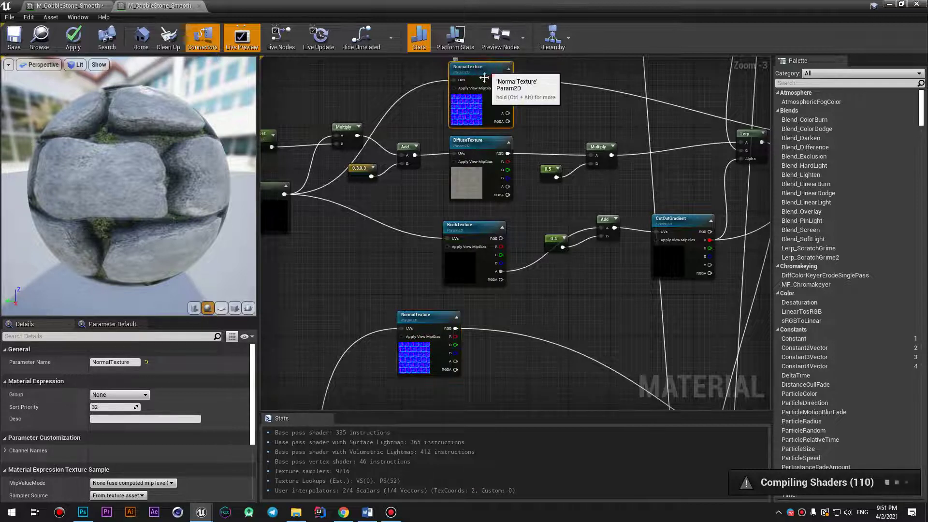
click(432, 315)
click(479, 67)
click(430, 315)
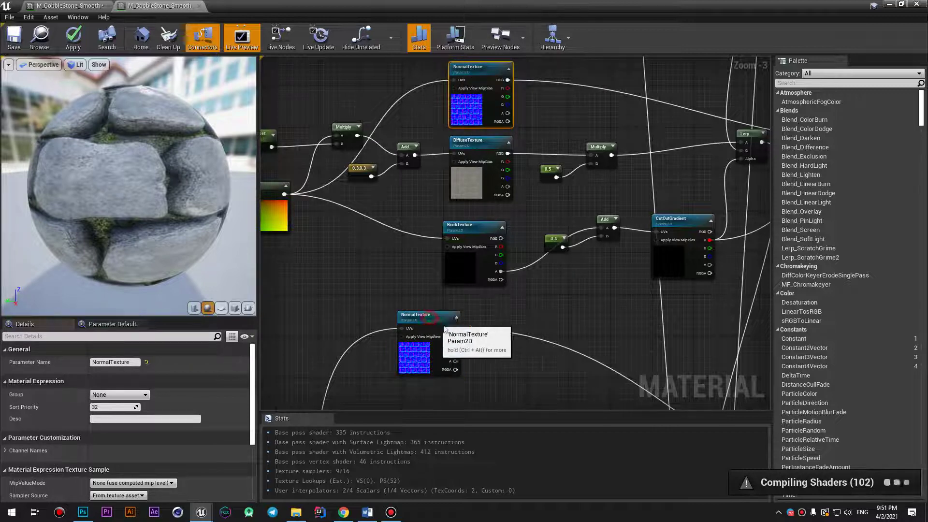
drag(431, 317, 441, 327)
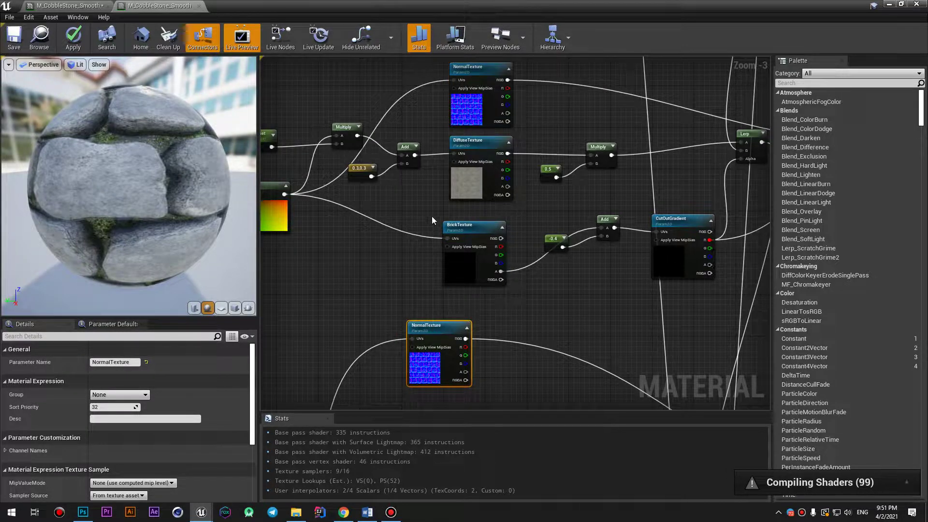
Step: Connect the lower NormalTexture node's RGB output to the Lerp node's A input
scroll(431, 216, down, 3)
scroll(428, 211, up, 2)
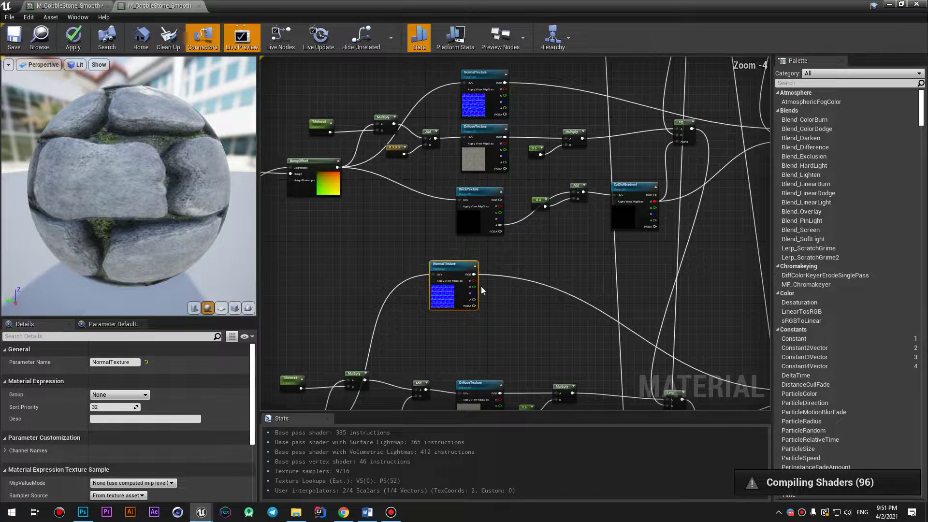
drag(474, 275, 651, 129)
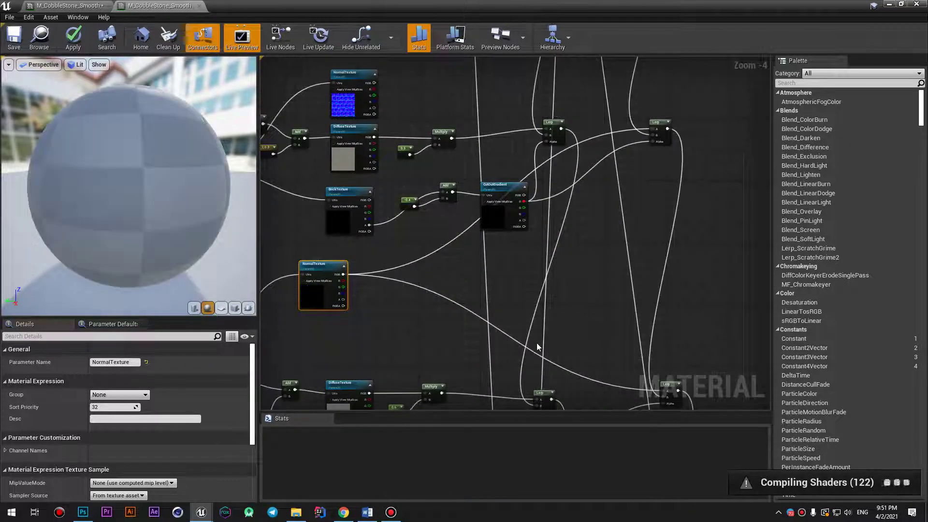
Step: Undo the new NormalTexture-to-Lerp A connection with Ctrl+Z
scroll(457, 268, down, 1)
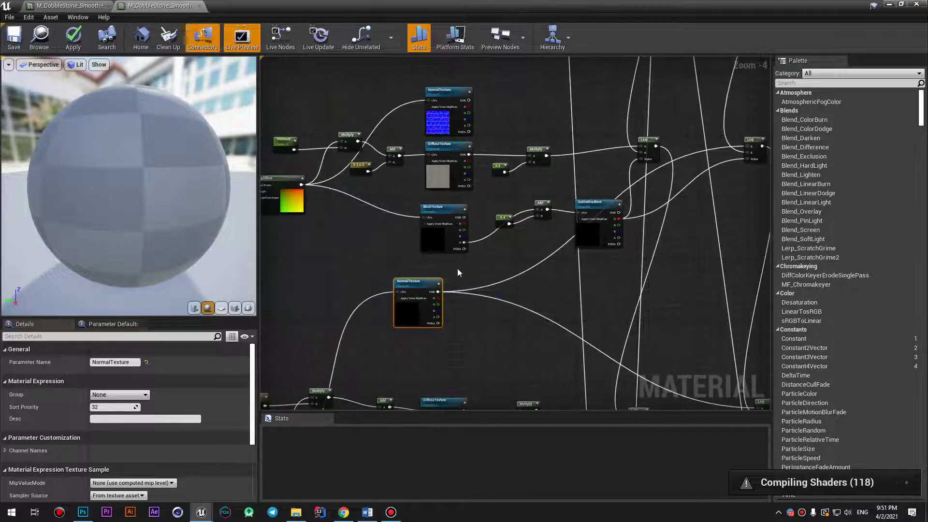
mouse_move(465, 304)
right_down()
mouse_move(492, 283)
mouse_move(486, 219)
right_up()
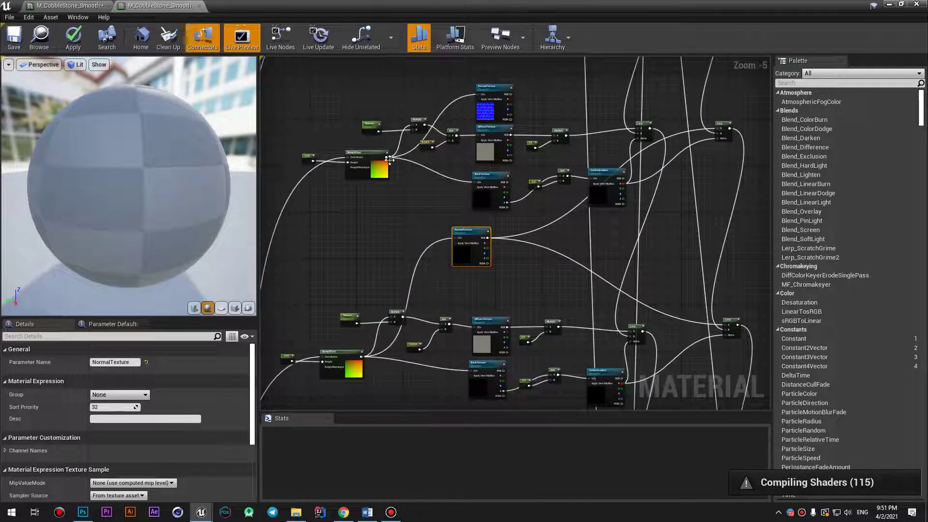
key(ctrl+z)
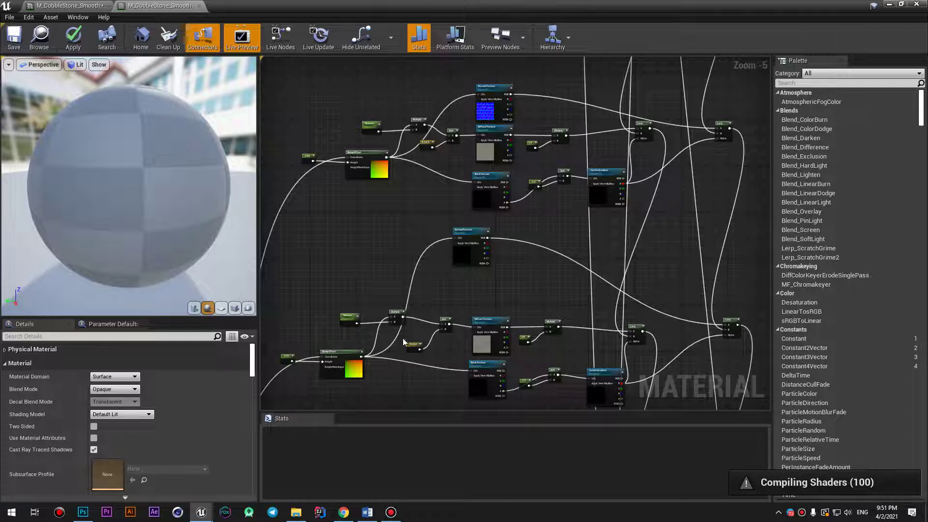
Step: Move the lower NormalTexture node up and right, then return to the M_CobbleStone_Smooth_Inst editor
drag(413, 369, 413, 369)
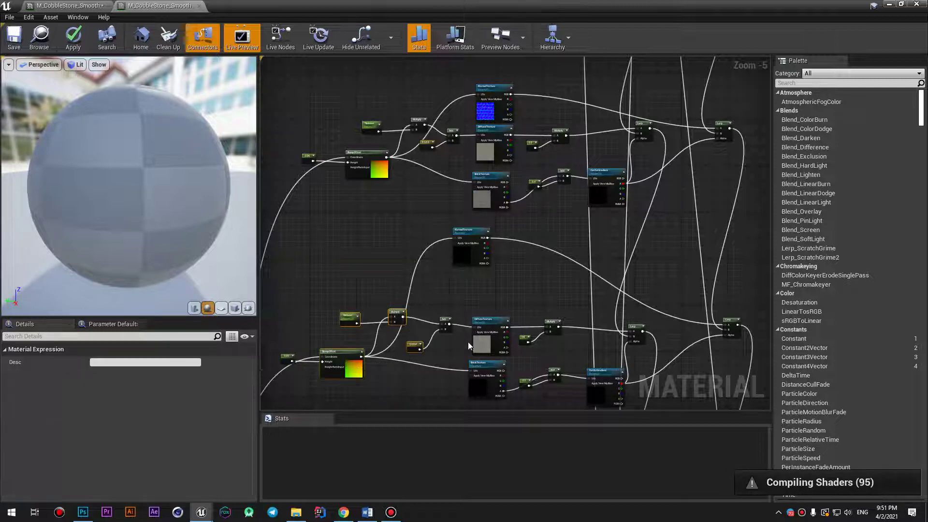
click(496, 293)
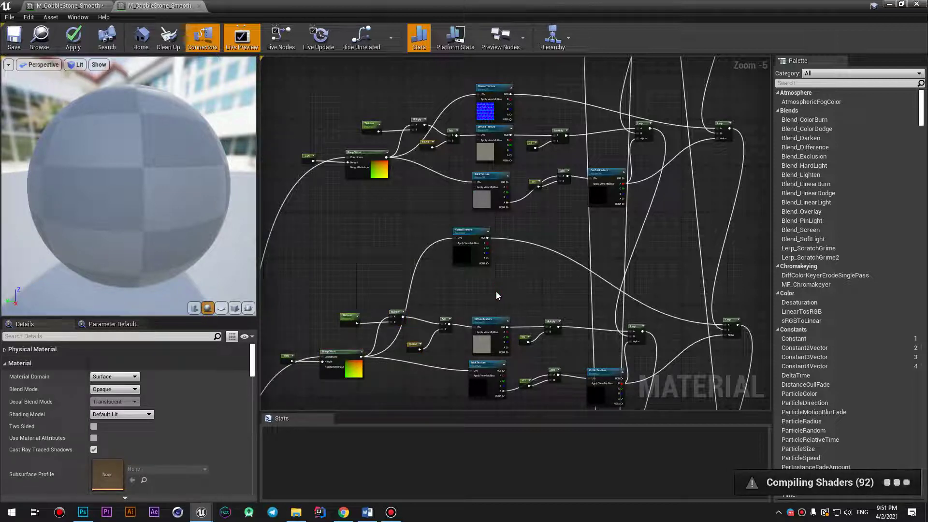
click(477, 234)
click(490, 88)
scroll(492, 90, up, 2)
scroll(493, 91, up, 1)
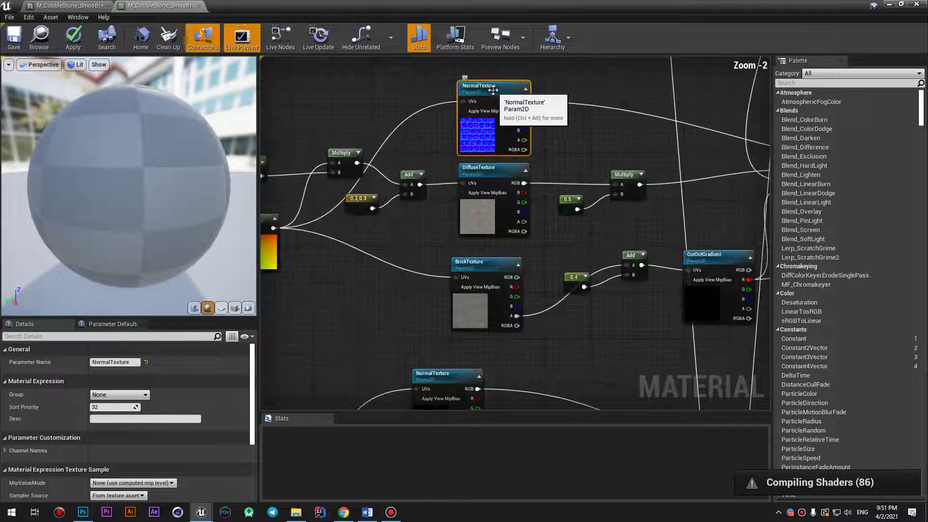
click(424, 373)
click(499, 87)
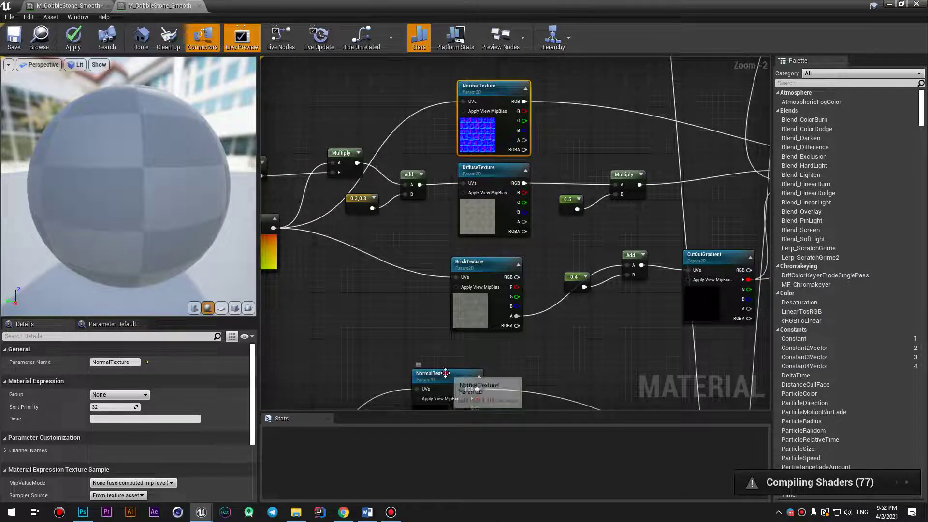
drag(432, 374, 473, 350)
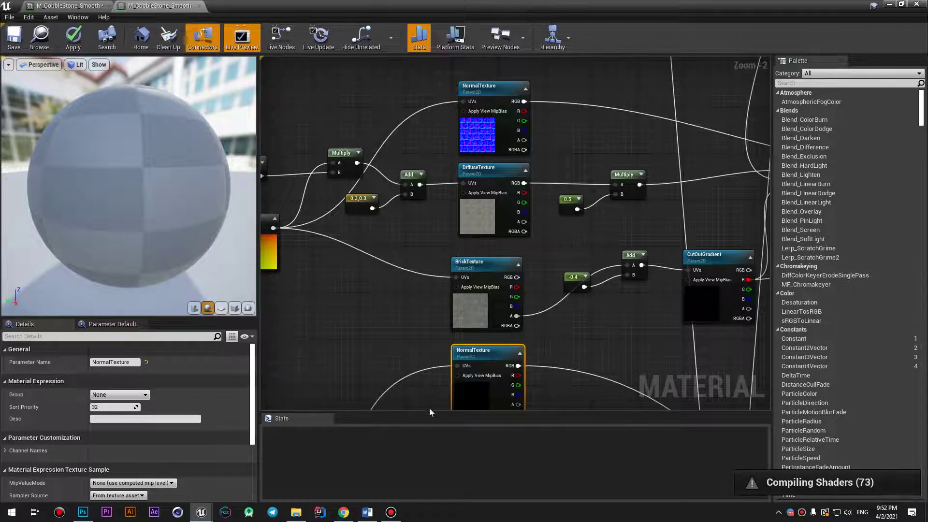
click(84, 8)
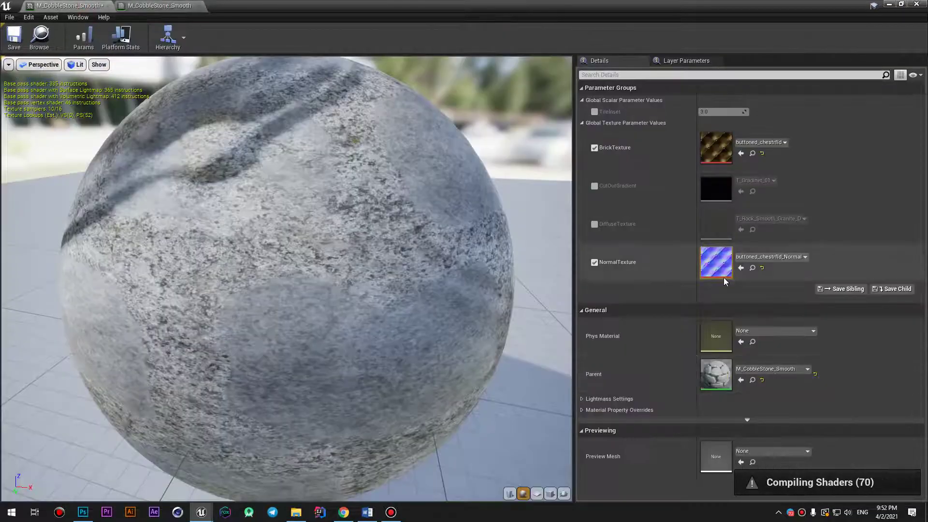
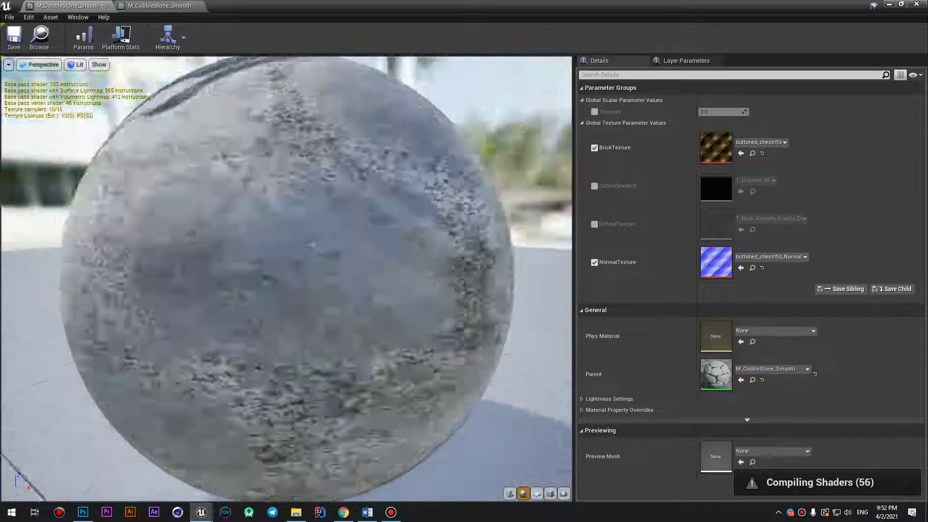
Step: Enable the TileInset parameter override at 5.0 on the leather material instance
drag(545, 138, 545, 138)
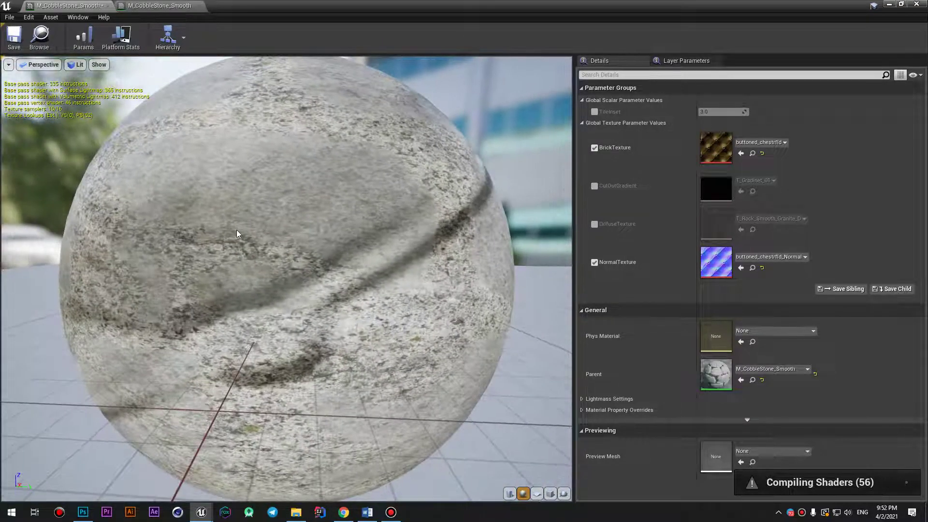
click(595, 112)
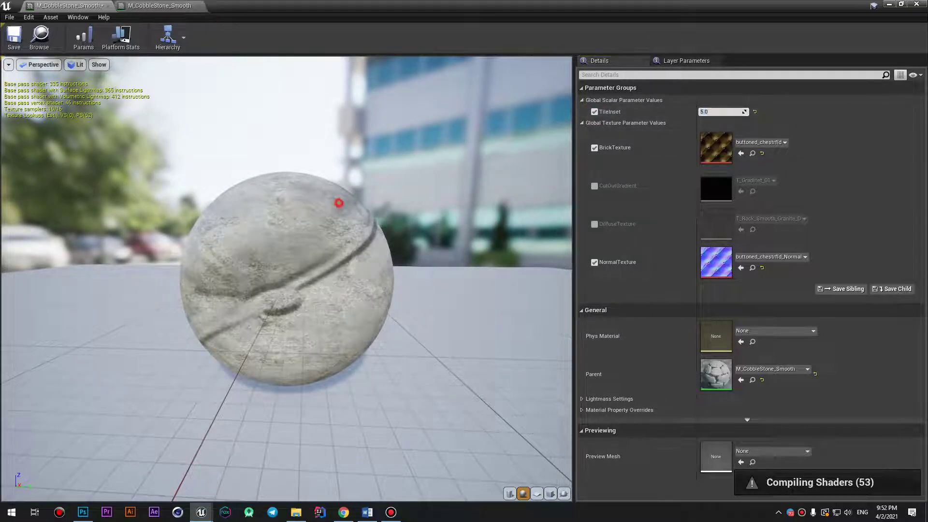
mouse_move(338, 201)
mouse_down()
mouse_move(348, 228)
mouse_move(345, 215)
mouse_up()
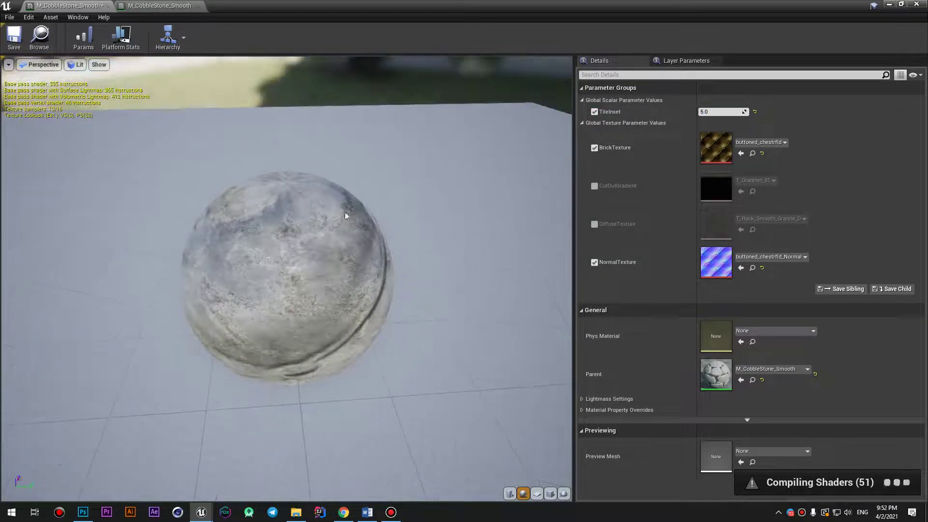
Step: Switch the material preview to a cube and orbit to a top-down view of it
click(550, 493)
drag(483, 426, 488, 406)
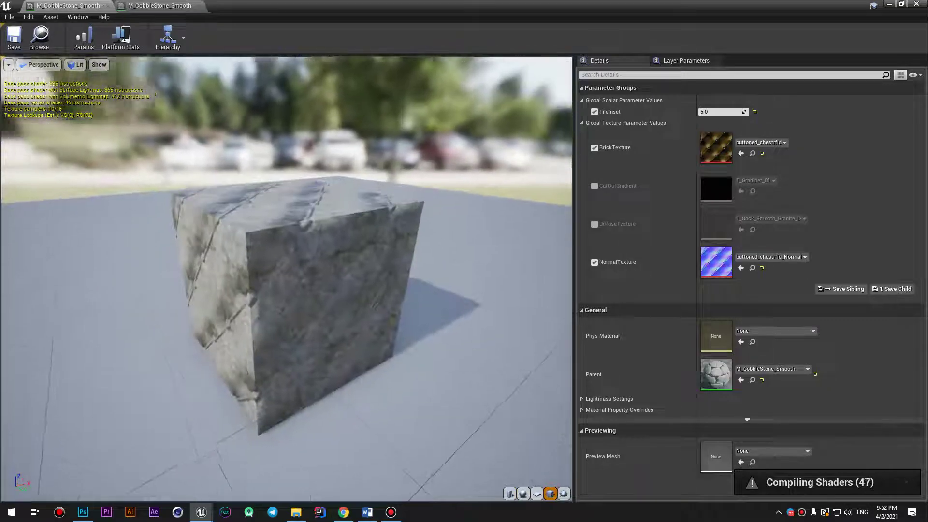
scroll(270, 216, up, 5)
scroll(270, 215, down, 4)
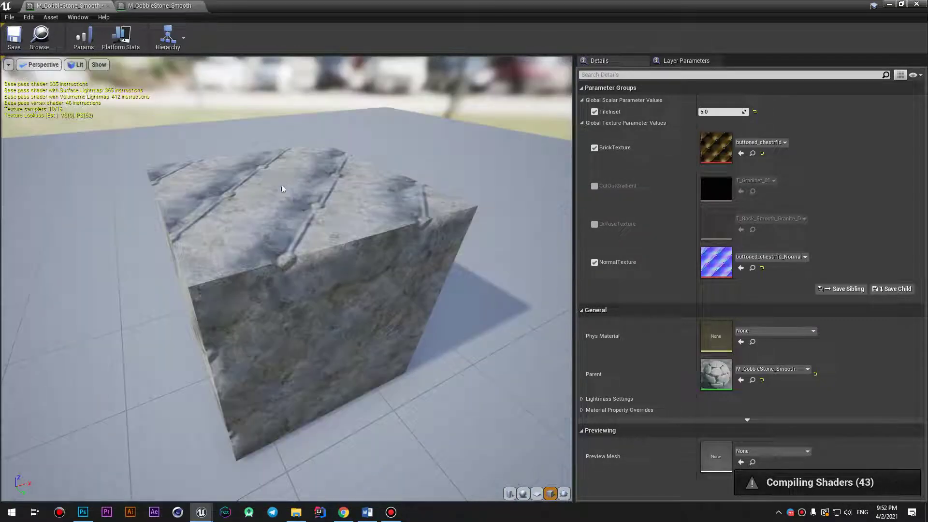
mouse_move(284, 189)
mouse_down()
mouse_move(290, 261)
mouse_move(309, 290)
mouse_up()
scroll(285, 217, up, 5)
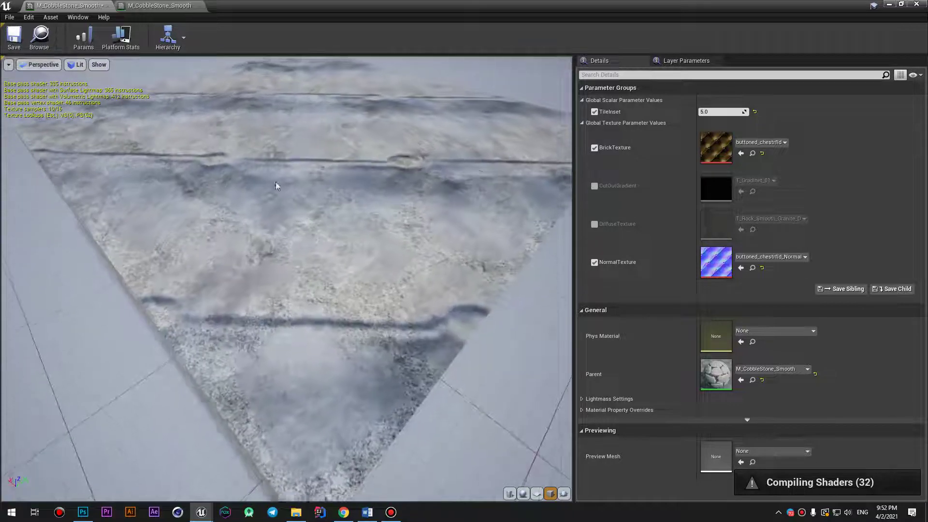
drag(310, 290, 319, 300)
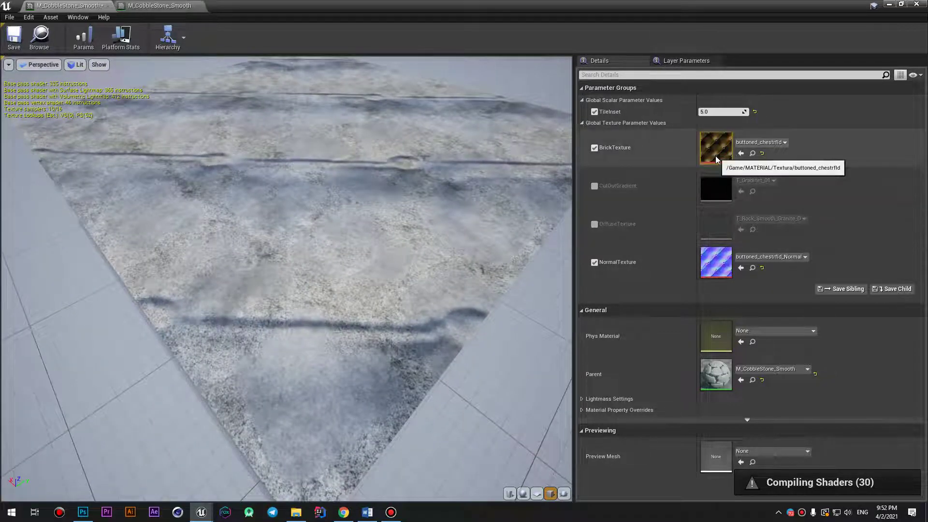
Step: Enable the CutOutGradient parameter, keeping T_Gradinet_01 as its texture
click(596, 187)
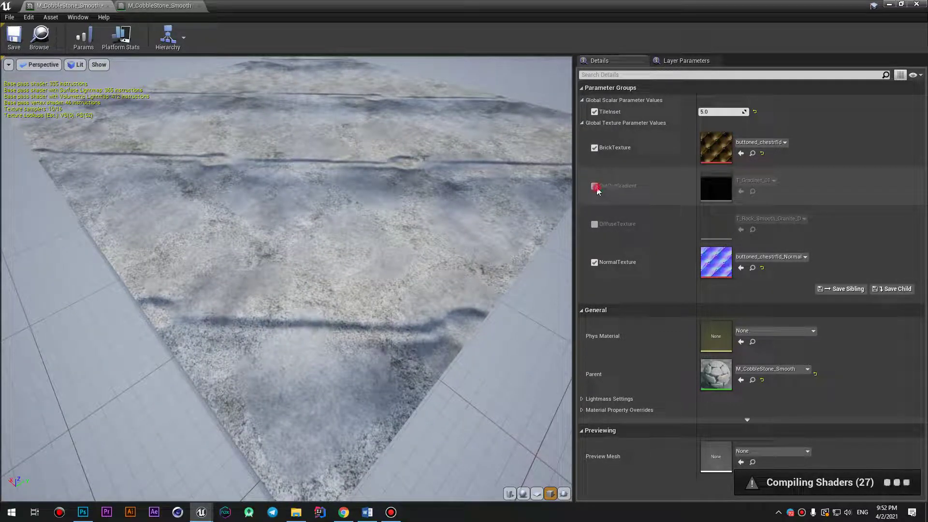
click(759, 184)
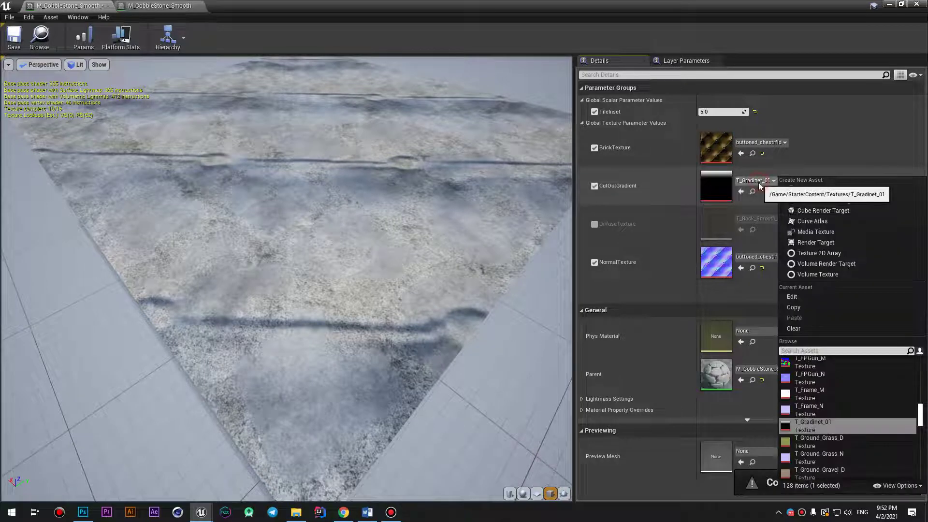
click(760, 184)
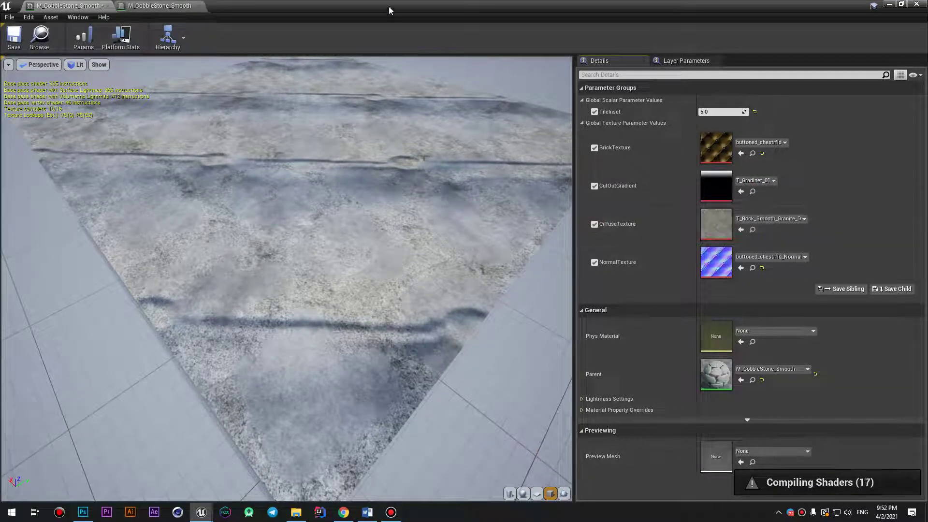
Step: Float the material editor and open the MATERIAL > Textura folder of buttoned leather textures
mouse_move(402, 6)
mouse_down()
mouse_move(402, 27)
mouse_move(614, 81)
mouse_up()
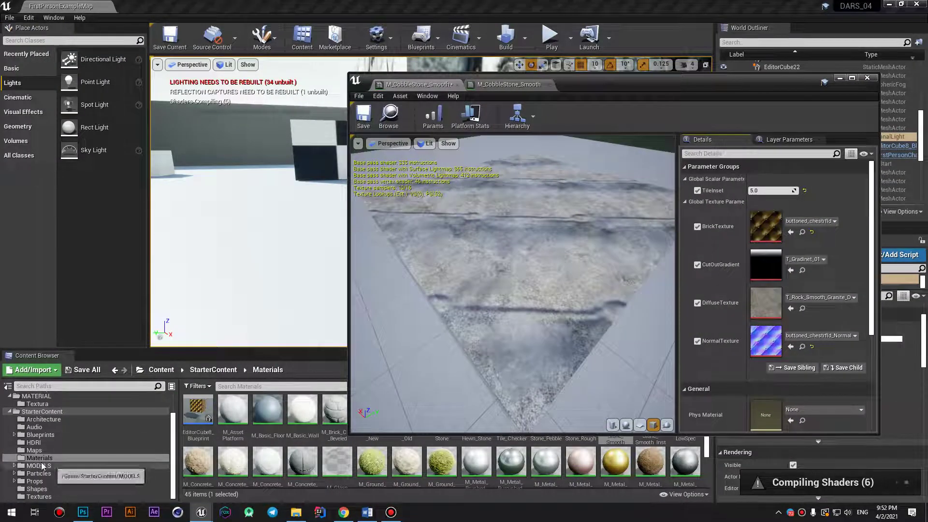
scroll(244, 442, down, 2)
scroll(244, 442, up, 1)
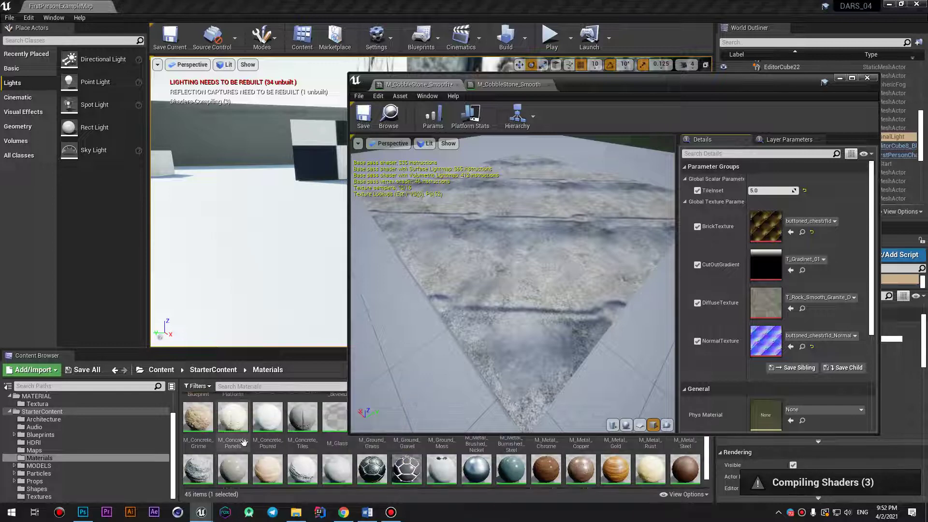
click(39, 496)
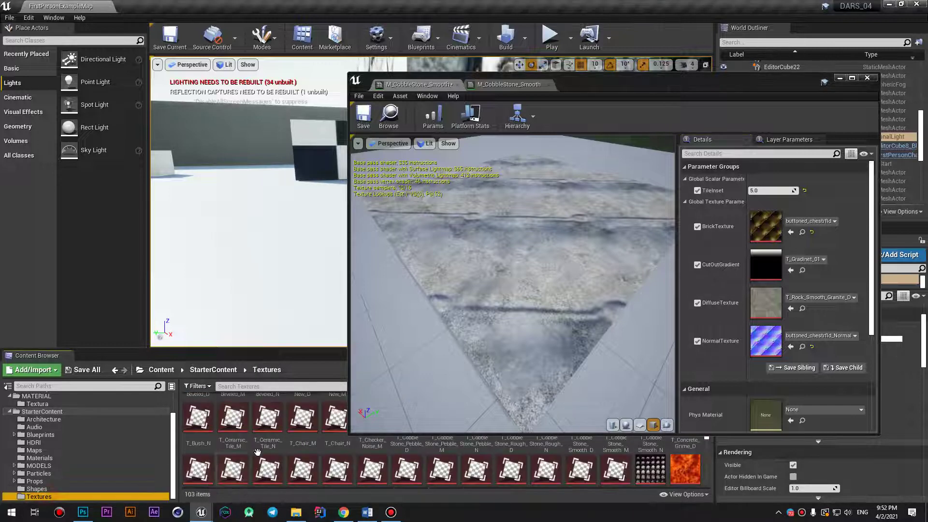
click(38, 404)
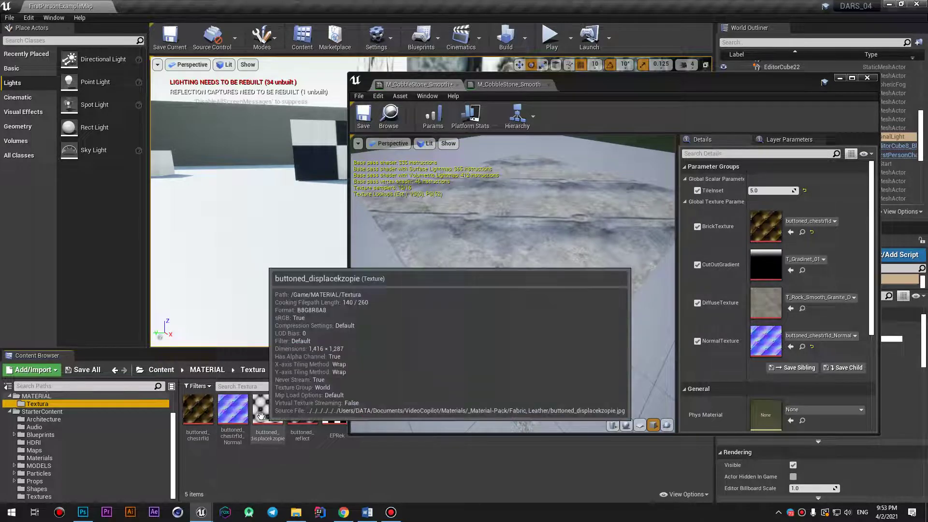
Step: Assign buttoned_reflect as the DiffuseTexture and inspect the leather cube from above
click(302, 411)
drag(390, 397, 762, 307)
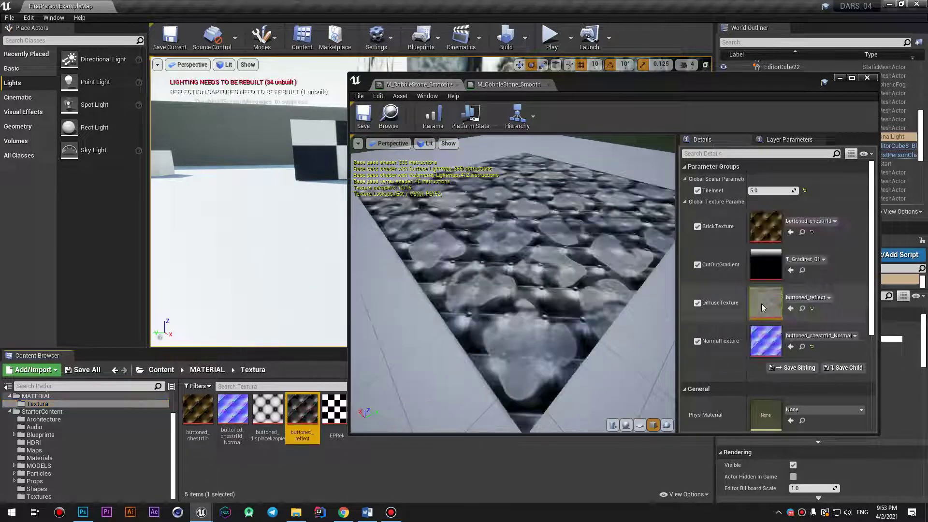
mouse_move(515, 272)
mouse_down()
mouse_move(476, 264)
mouse_move(513, 271)
mouse_up()
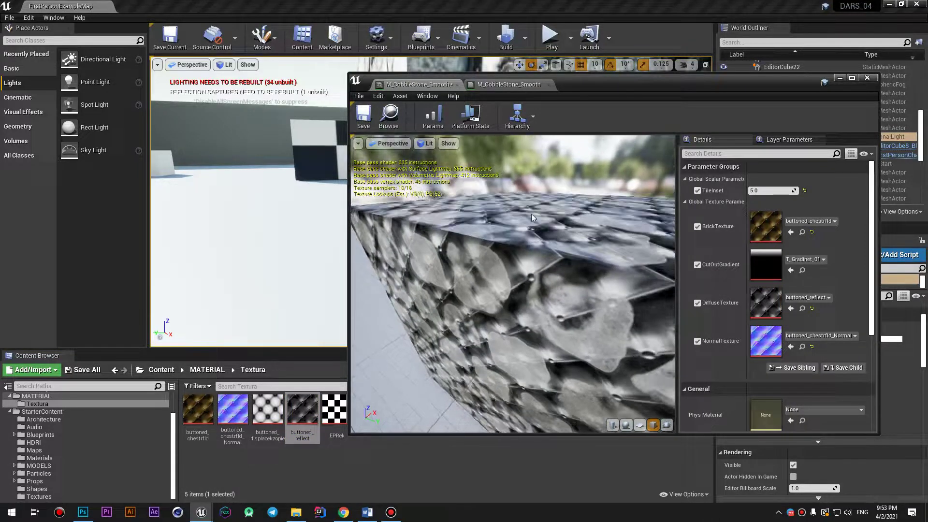
scroll(532, 217, up, 3)
mouse_move(532, 217)
mouse_down()
mouse_move(503, 220)
mouse_move(529, 242)
mouse_up()
scroll(528, 241, down, 3)
scroll(528, 242, up, 4)
scroll(529, 242, up, 3)
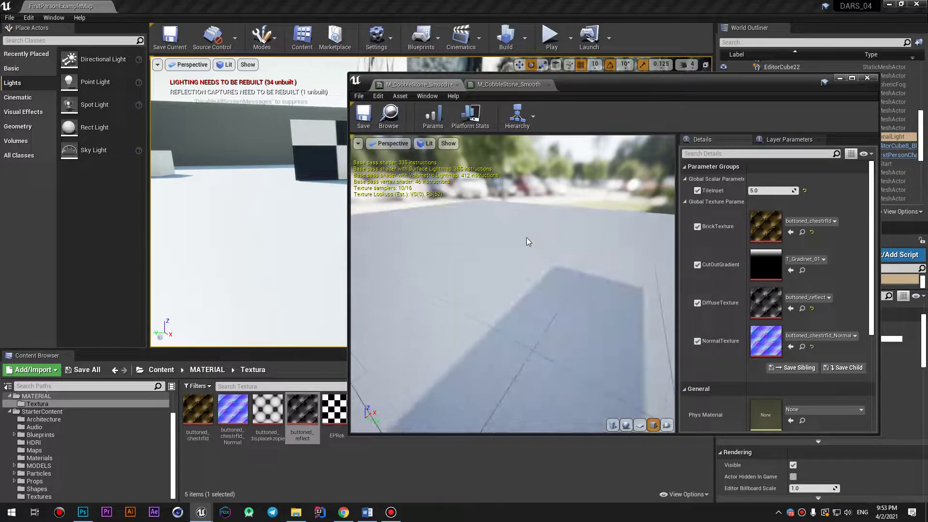
scroll(529, 242, down, 3)
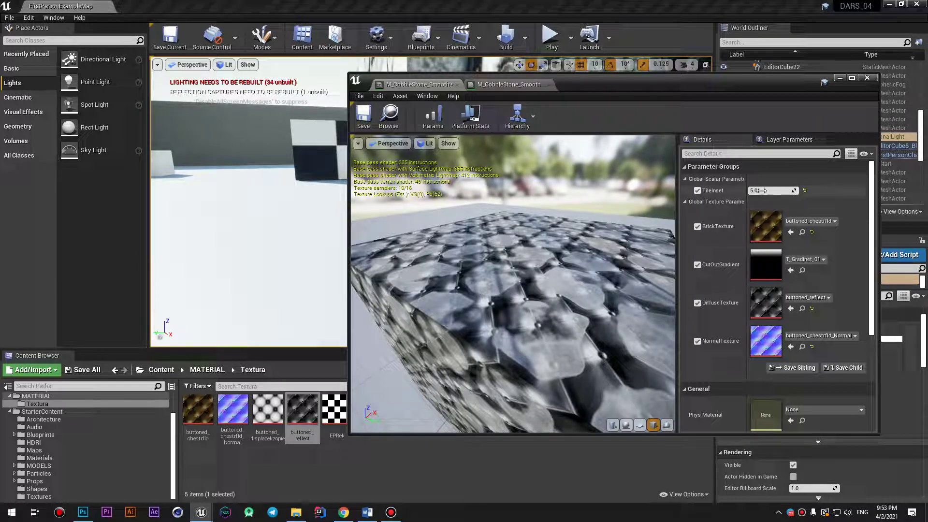
Step: Set the TileInset value to 3.0
click(762, 189)
key(Return)
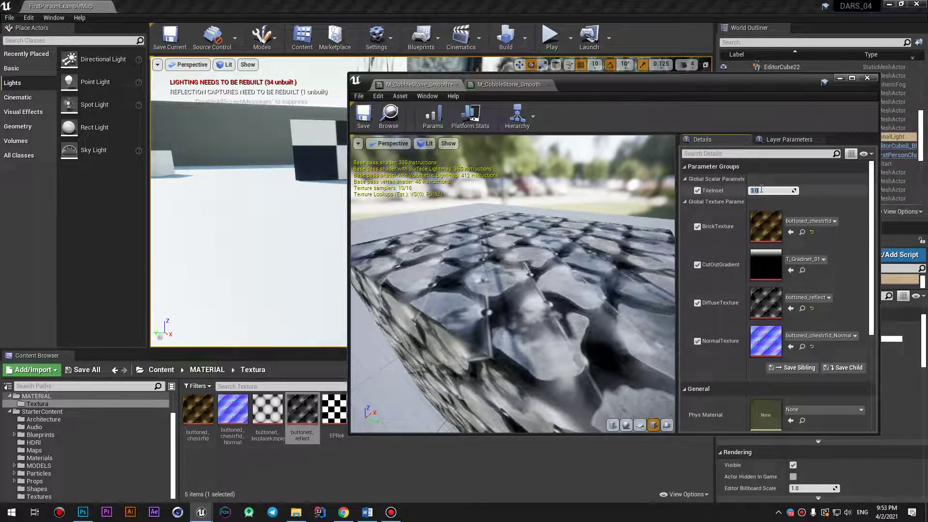
key(Return)
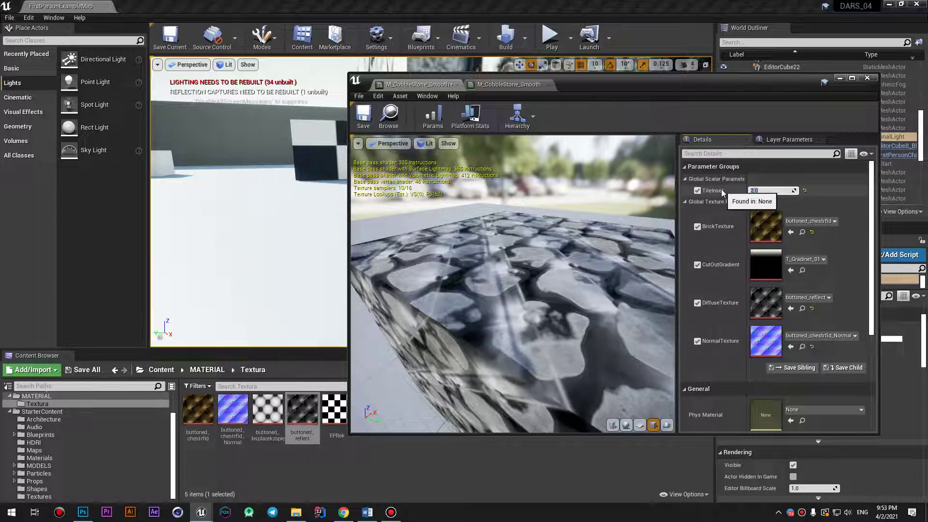
drag(760, 187, 778, 188)
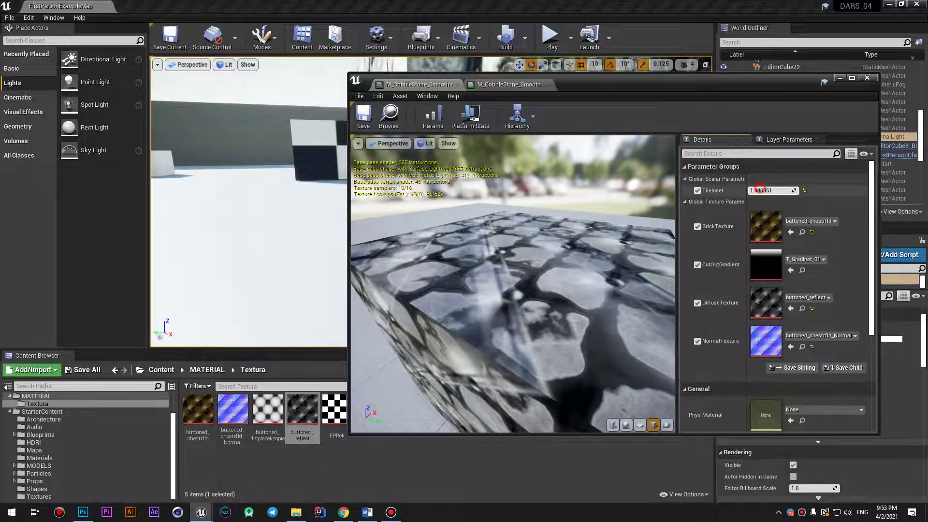
click(760, 189)
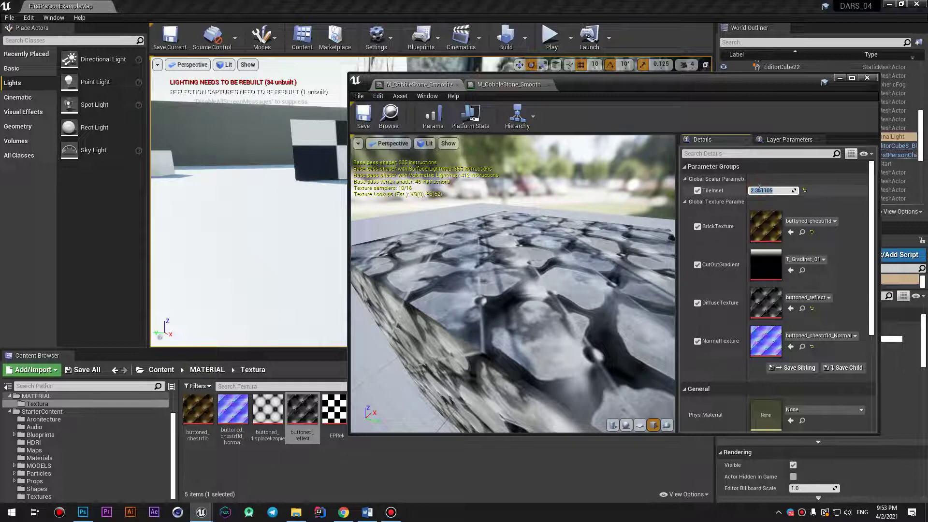
text(3)
key(Return)
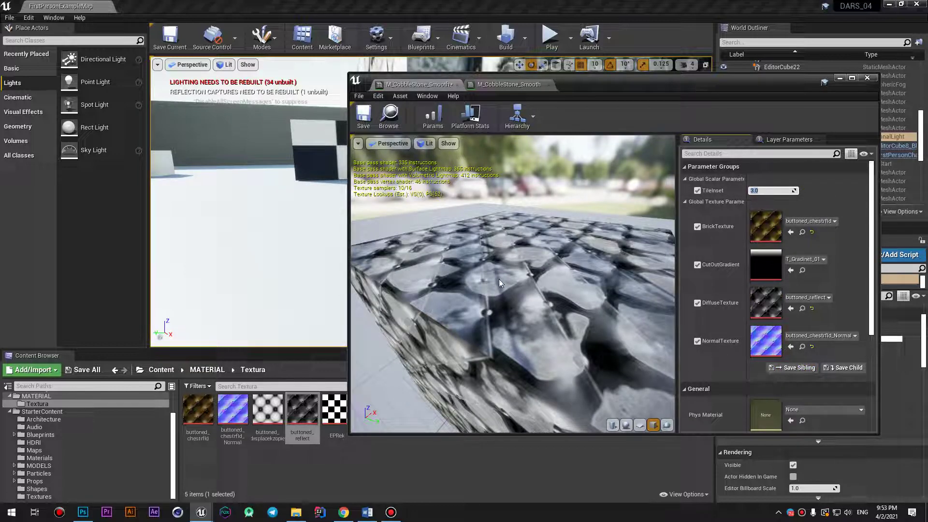
scroll(730, 304, down, 5)
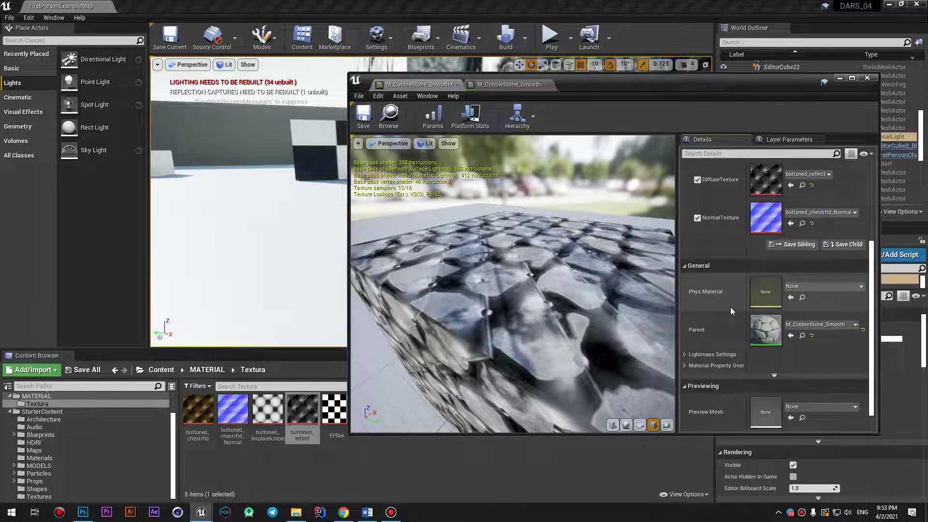
Step: Clear the material instance's Parent material and leave the Preview Mesh unchanged
click(813, 338)
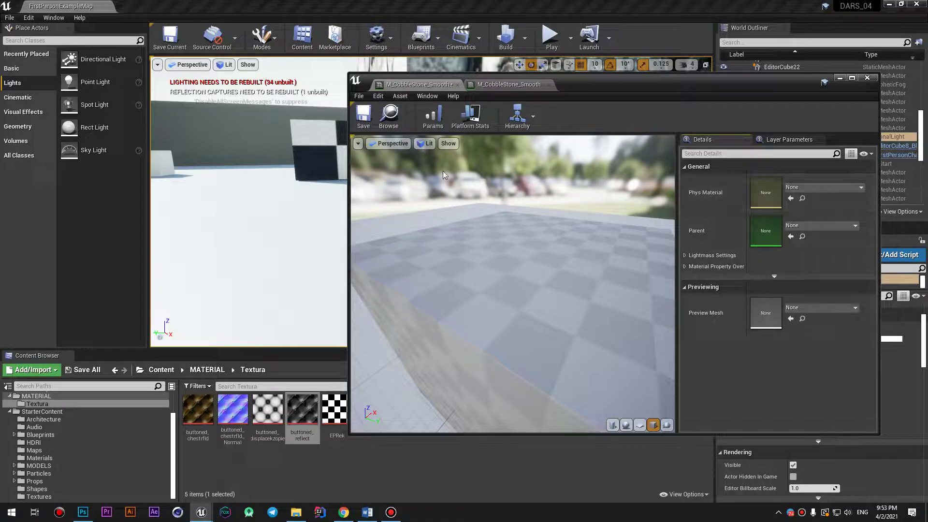
key(ctrl+z)
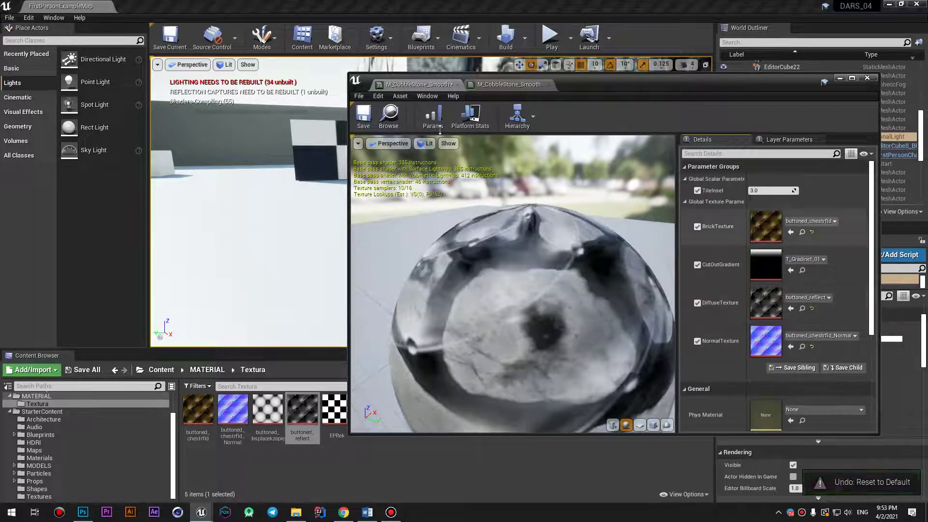
scroll(817, 416, down, 2)
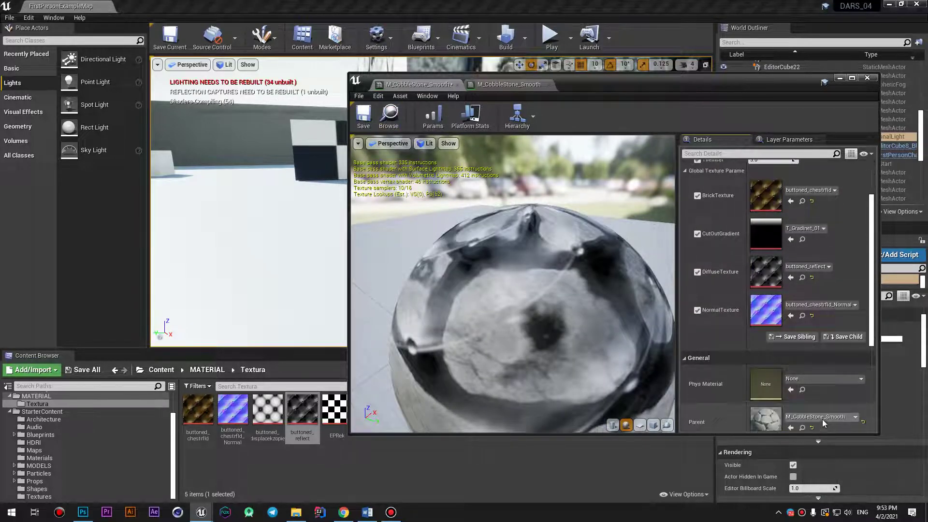
scroll(815, 411, down, 2)
click(813, 398)
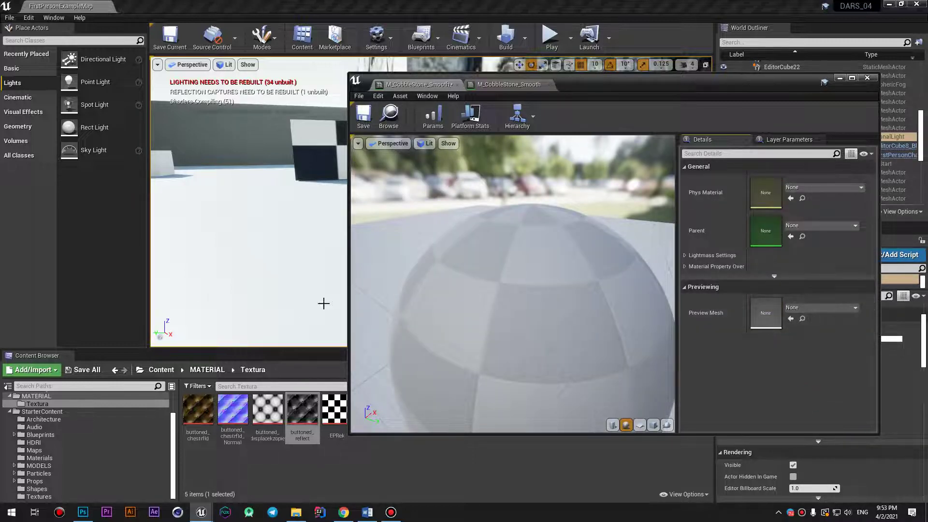
click(812, 308)
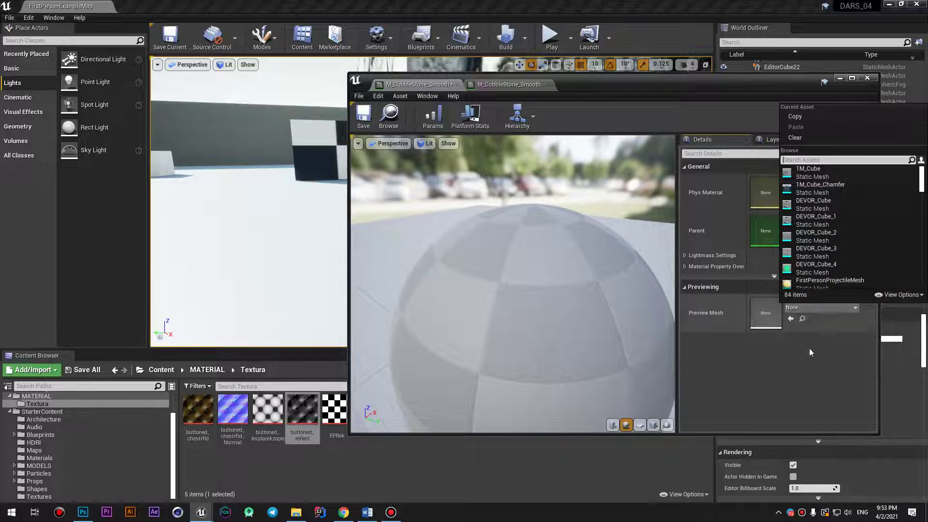
click(812, 309)
Step: Close the material instance editor without applying changes and fly to the gold leather cube
click(867, 79)
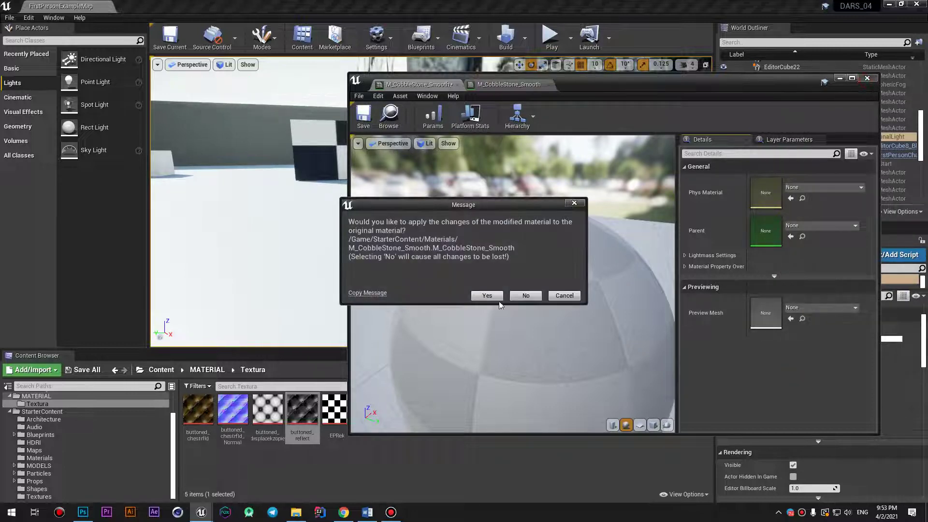
click(537, 297)
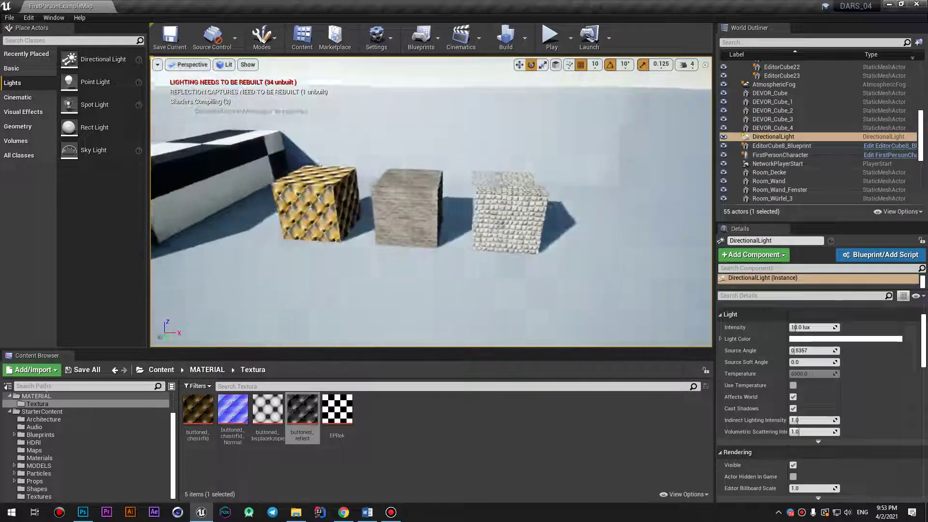
right_drag(430, 217, 464, 212)
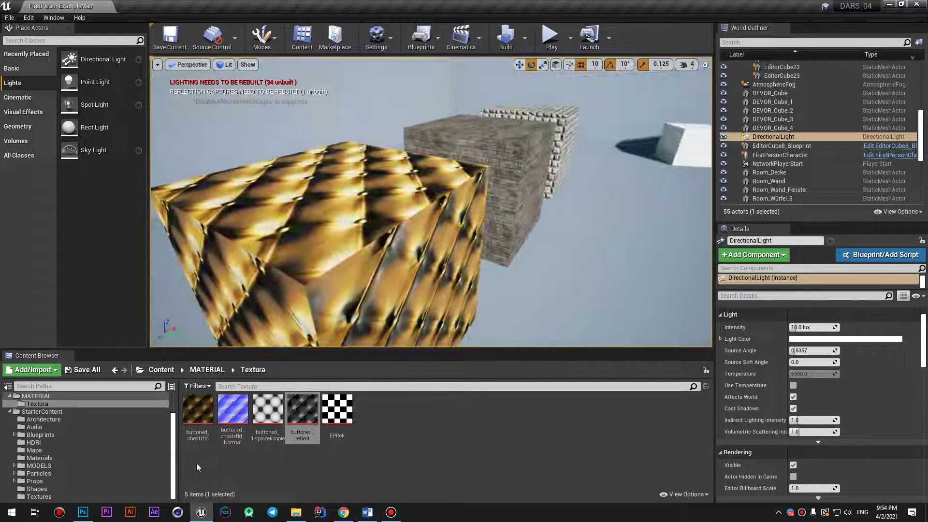
click(367, 514)
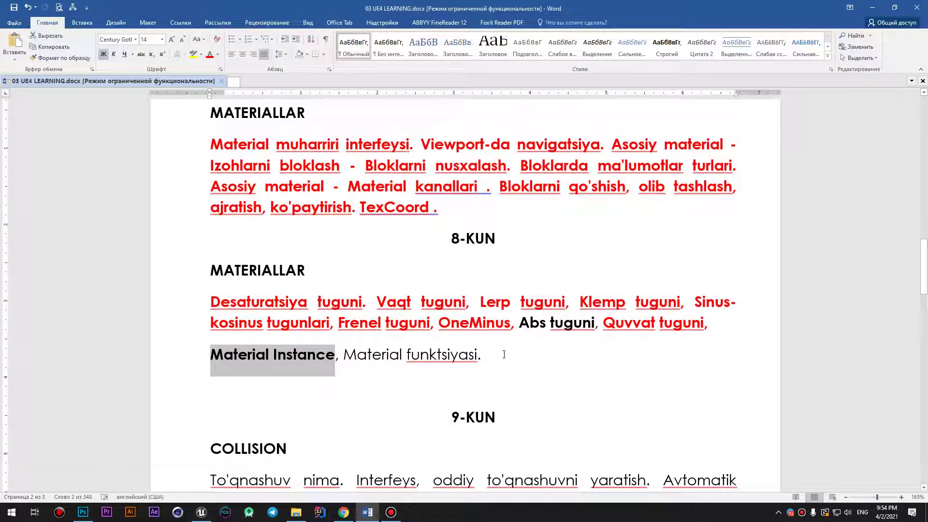
Step: Color the 'Material Instance' topic red in the Word outline
mouse_move(504, 355)
mouse_down()
mouse_move(394, 354)
mouse_move(231, 377)
mouse_up()
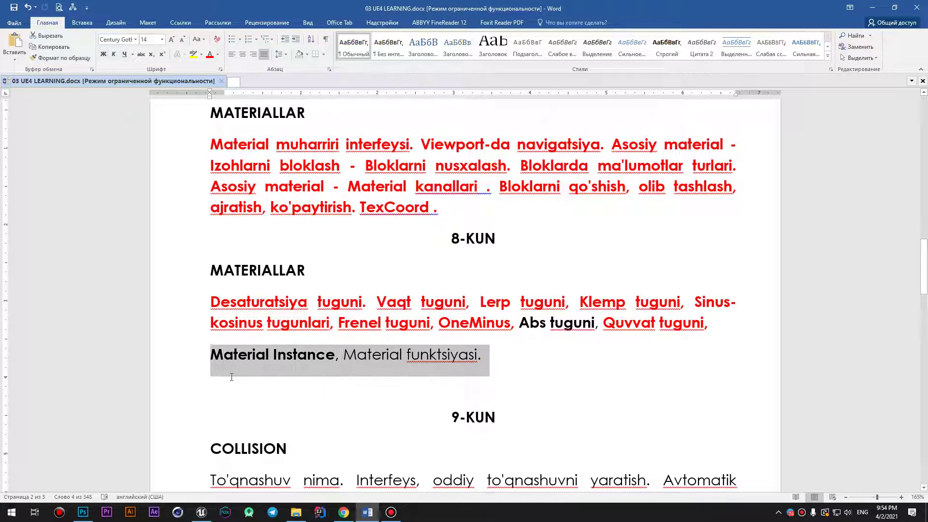
click(512, 373)
drag(340, 358, 217, 356)
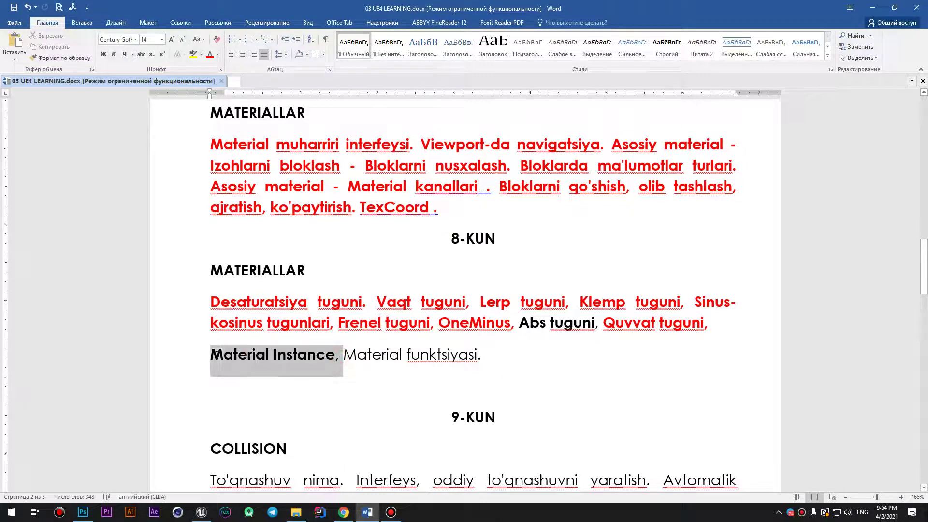
click(210, 54)
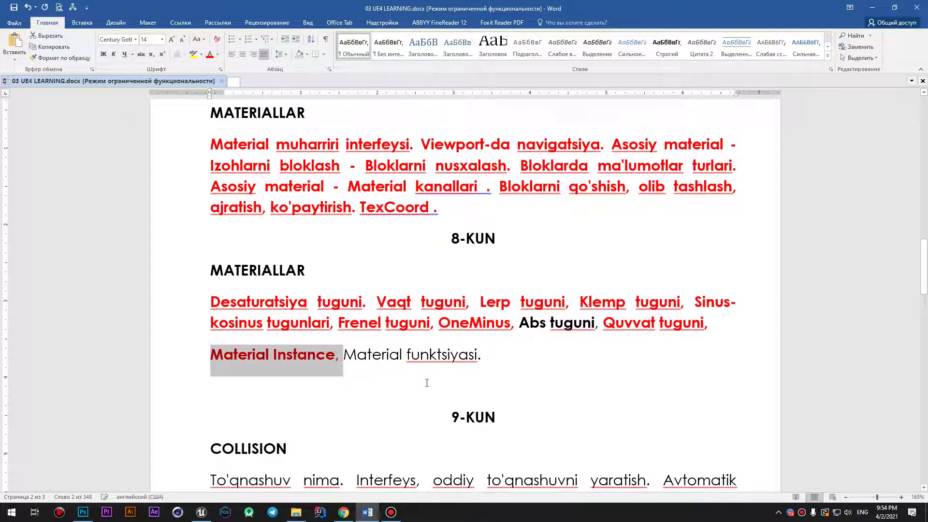
Step: Make 'Material funktsiyasi.' bold and red, then minimize Word
drag(479, 359, 379, 354)
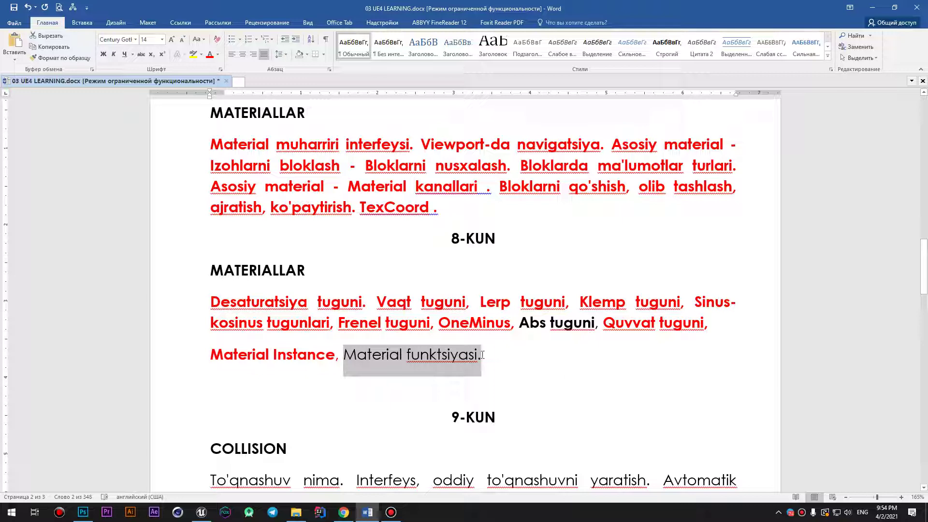
drag(493, 356, 368, 357)
key(ctrl+b)
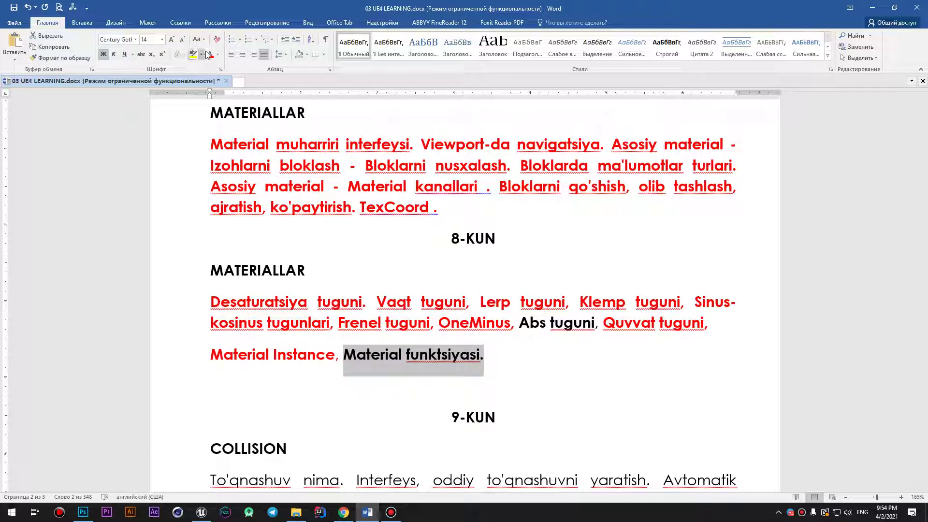
click(207, 55)
drag(548, 360, 602, 323)
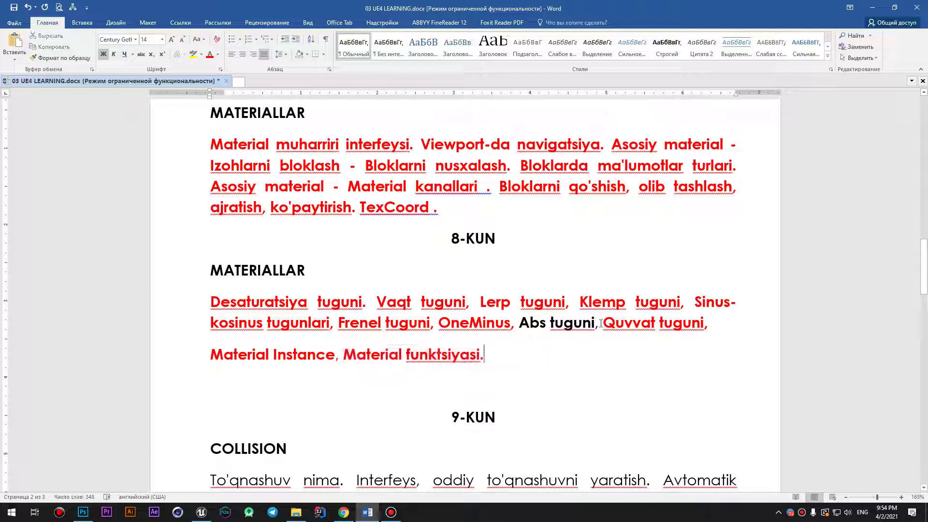
click(577, 352)
click(873, 7)
right_drag(430, 204, 285, 338)
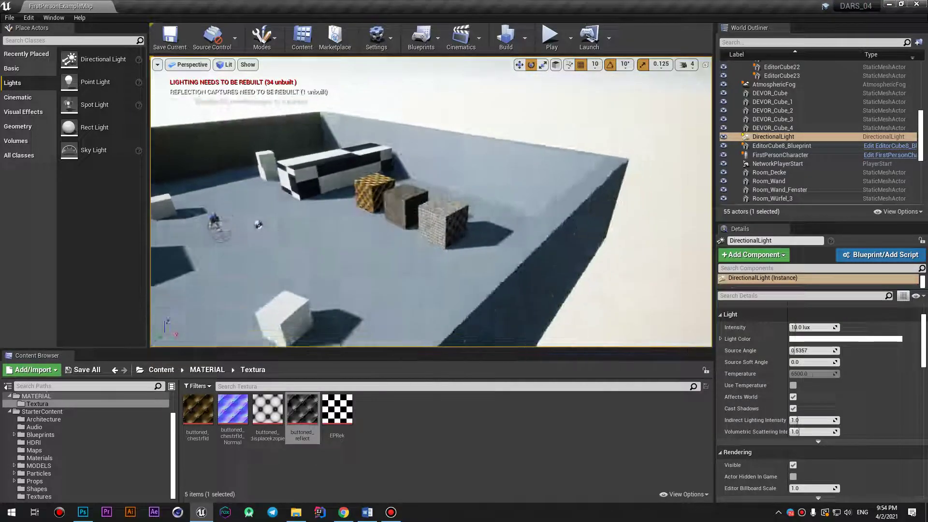
right_drag(287, 341, 62, 422)
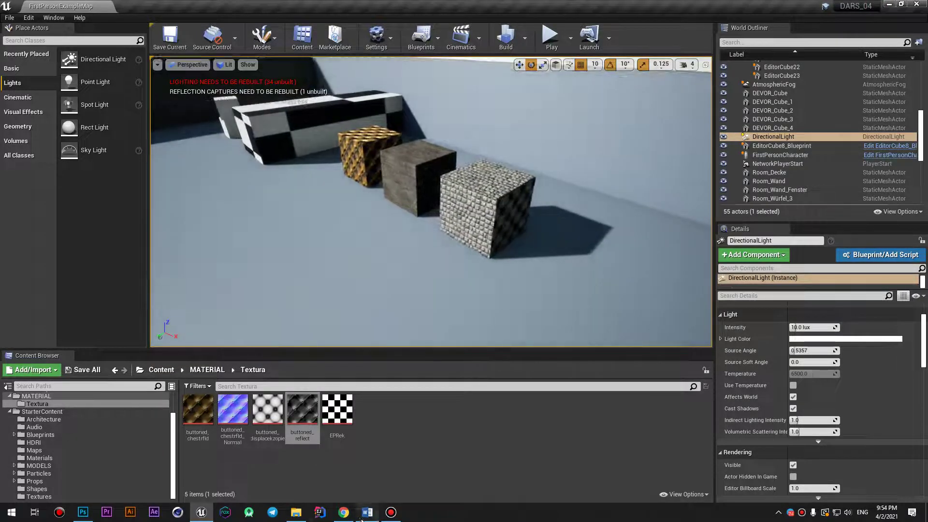
click(391, 512)
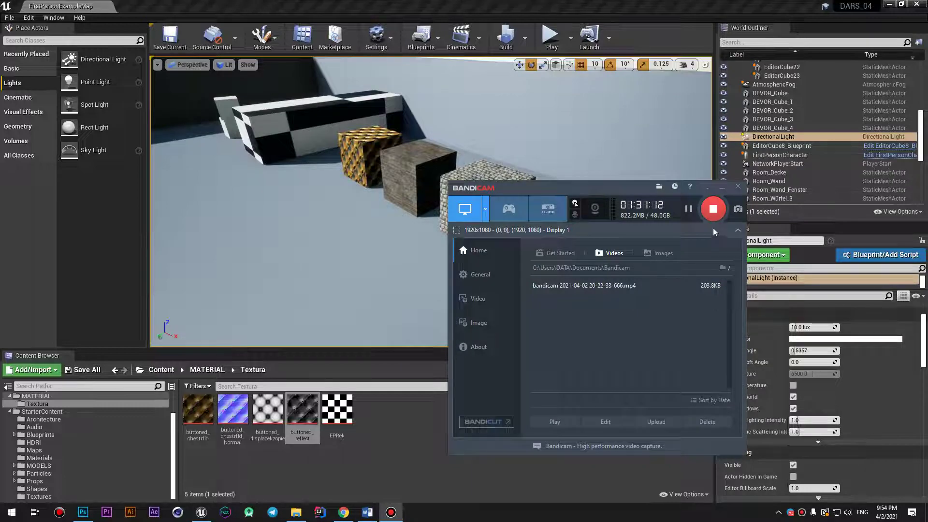